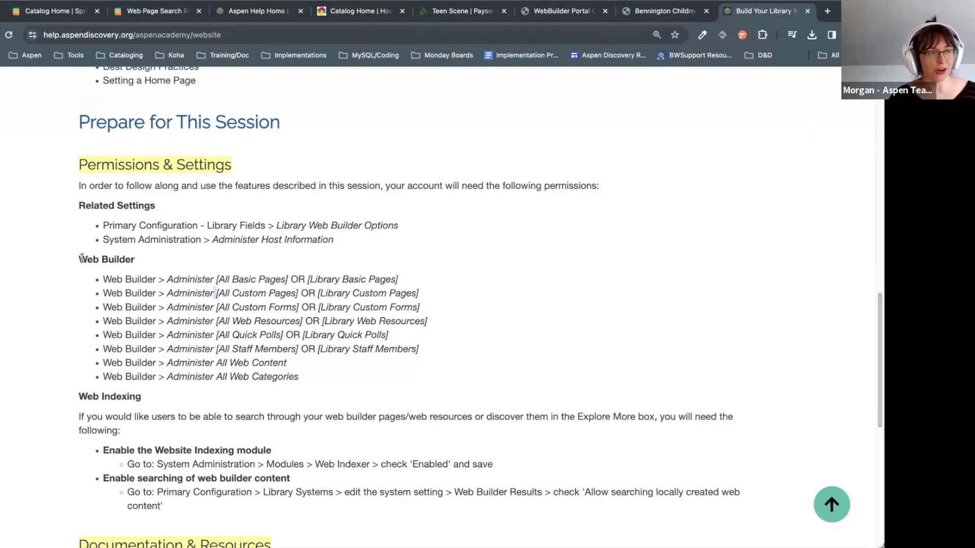
Step: Review the Web Builder permission requirements and the Web Indexing section of the help page
drag(357, 376, 86, 276)
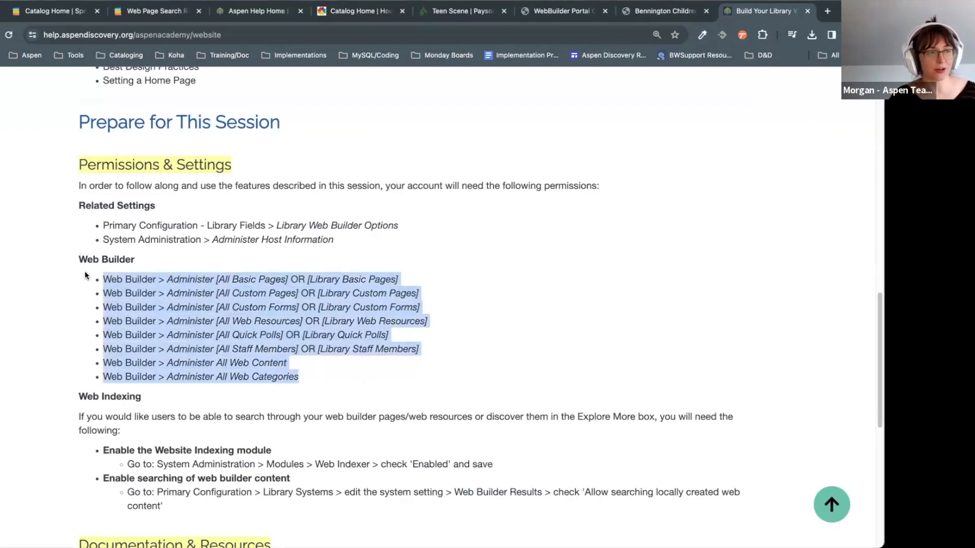
click(683, 286)
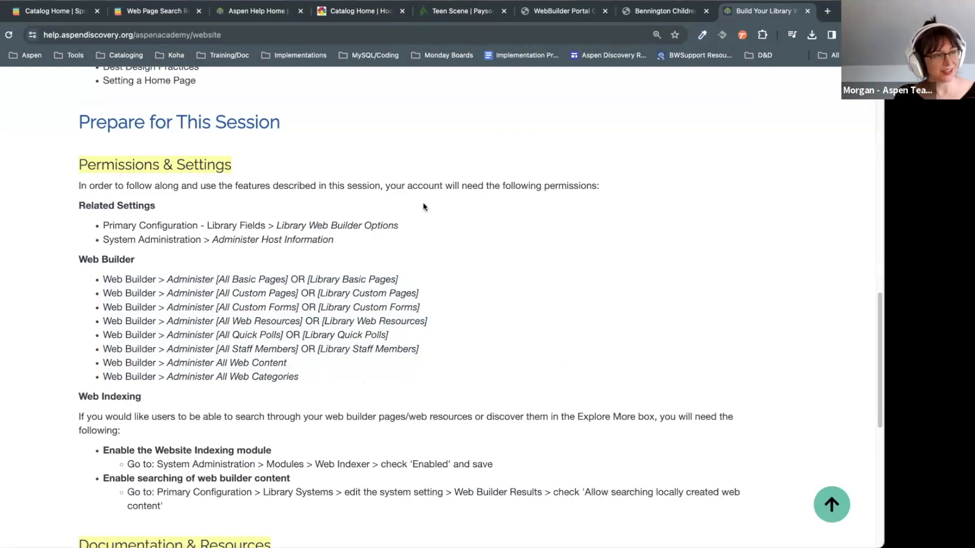
scroll(270, 207, down, 1)
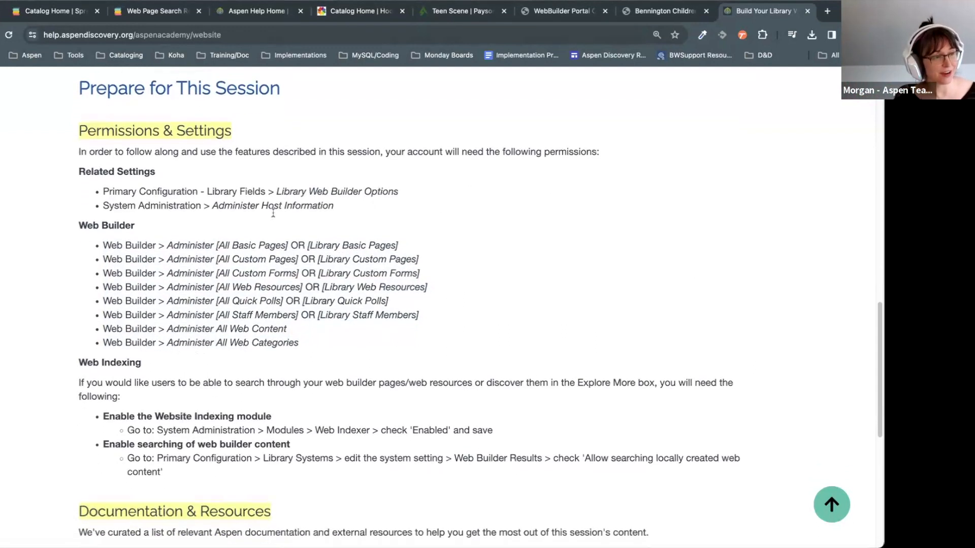
scroll(516, 284, down, 1)
scroll(516, 284, down, 1)
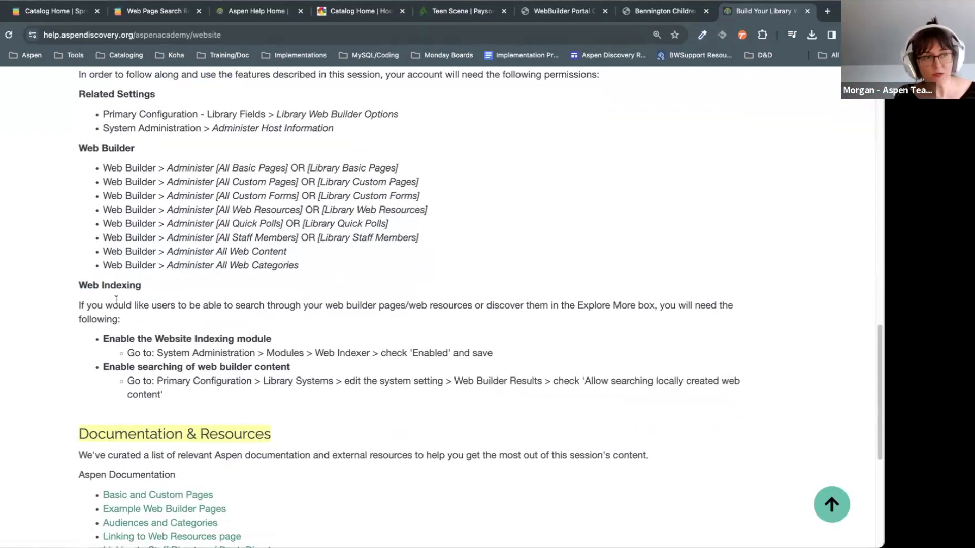
triple_click(85, 288)
drag(85, 287, 237, 389)
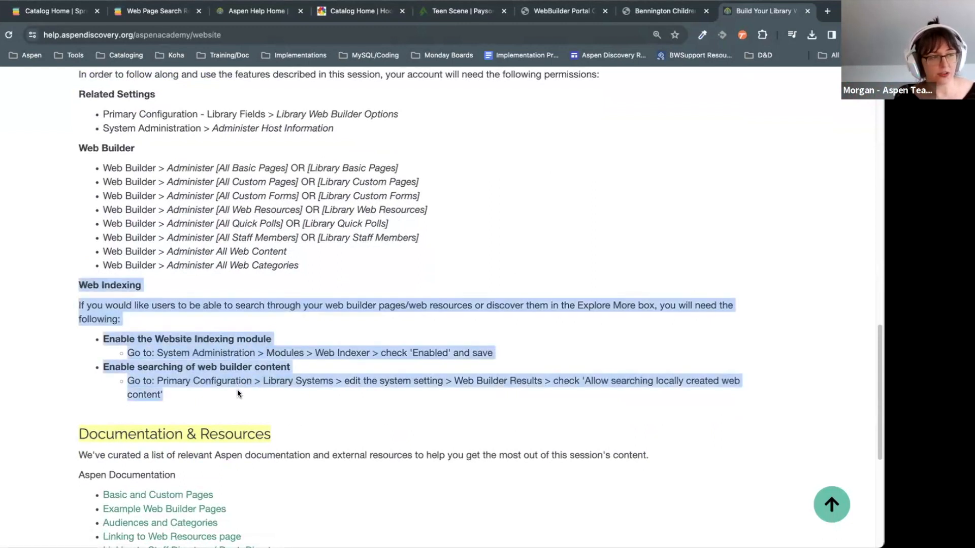
click(80, 281)
drag(79, 279, 184, 395)
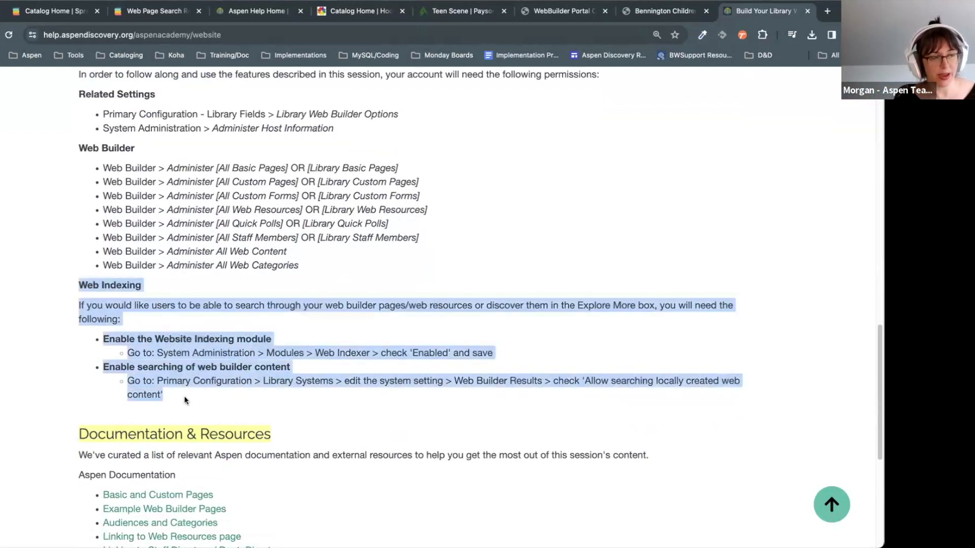
click(208, 309)
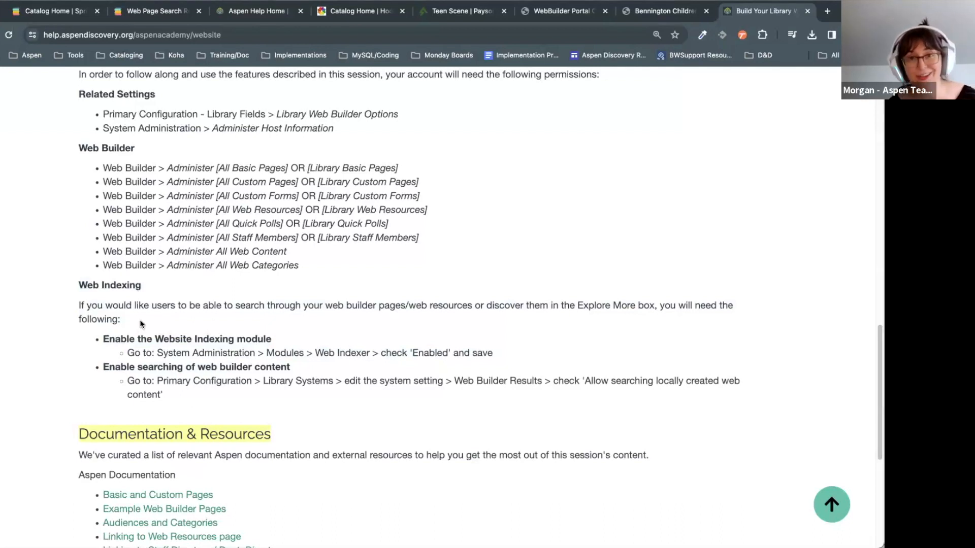
drag(79, 282, 264, 388)
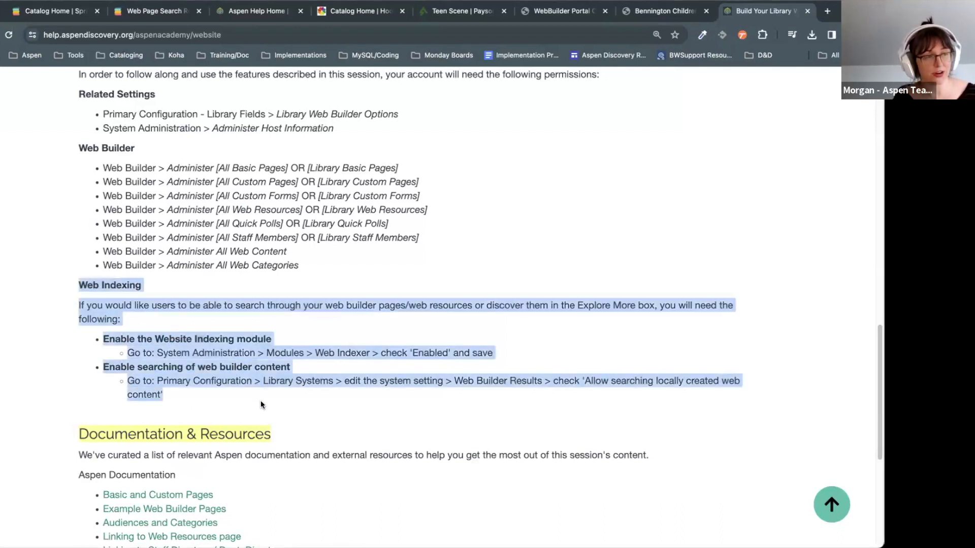
click(261, 404)
scroll(300, 354, down, 1)
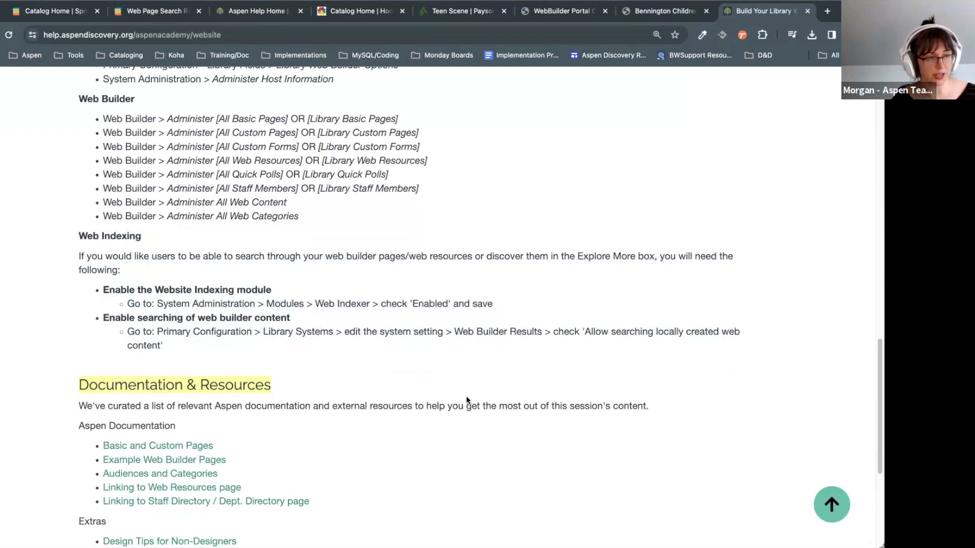
scroll(467, 400, down, 4)
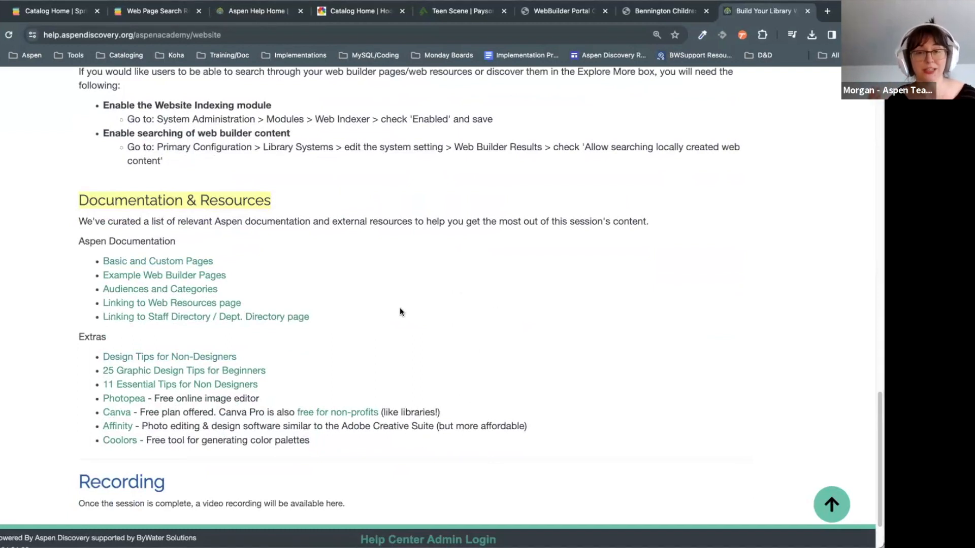
Step: Look over the Aspen Documentation links and design tools such as Affinity, Canva and Coolors
triple_click(428, 288)
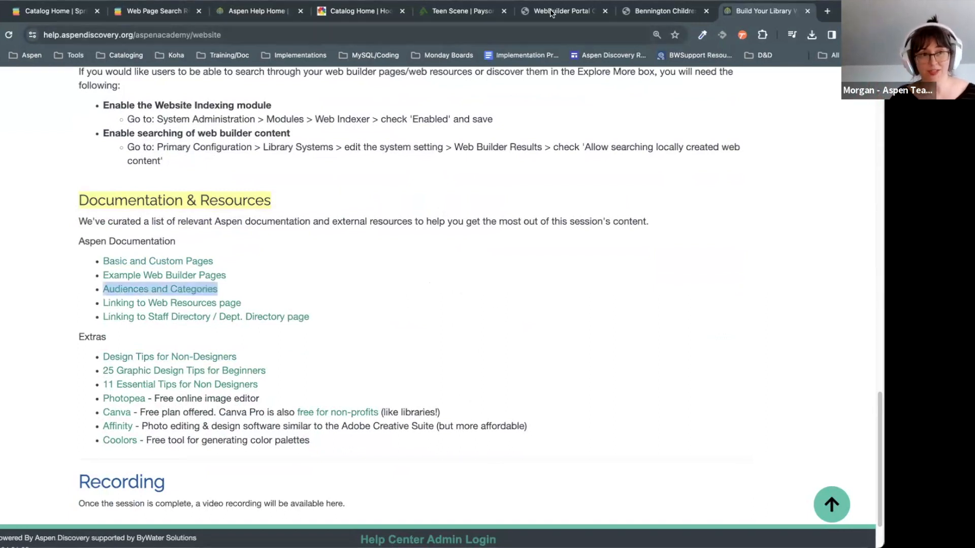
click(595, 111)
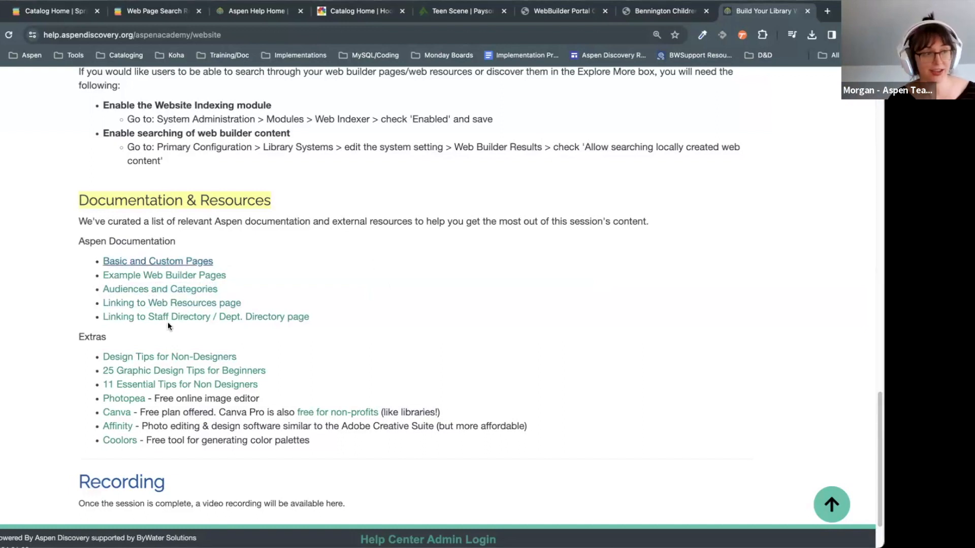
drag(325, 317, 102, 261)
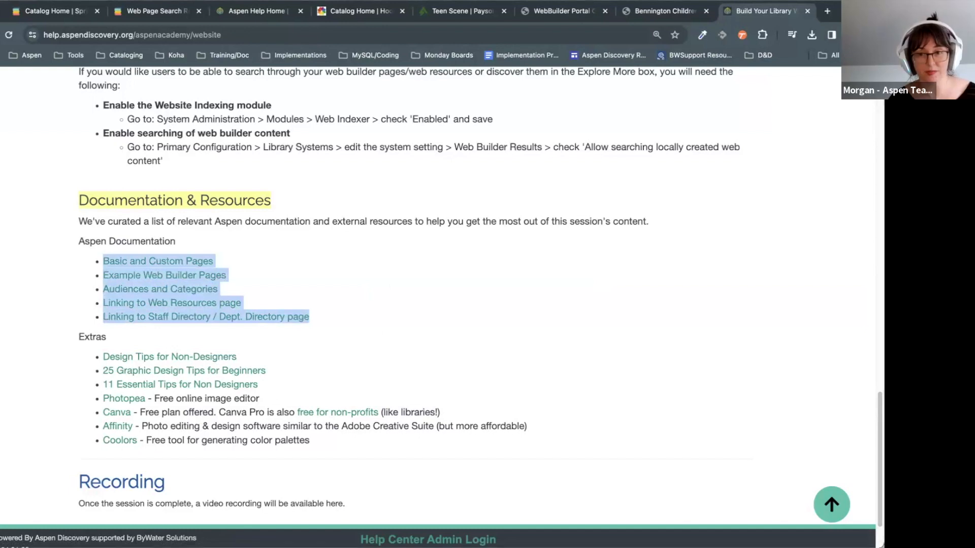
click(418, 294)
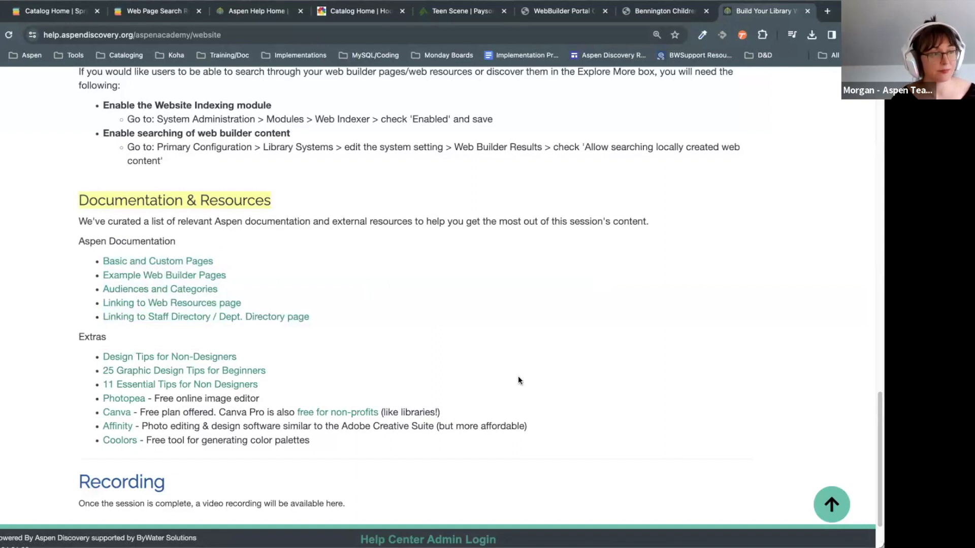
scroll(517, 376, down, 2)
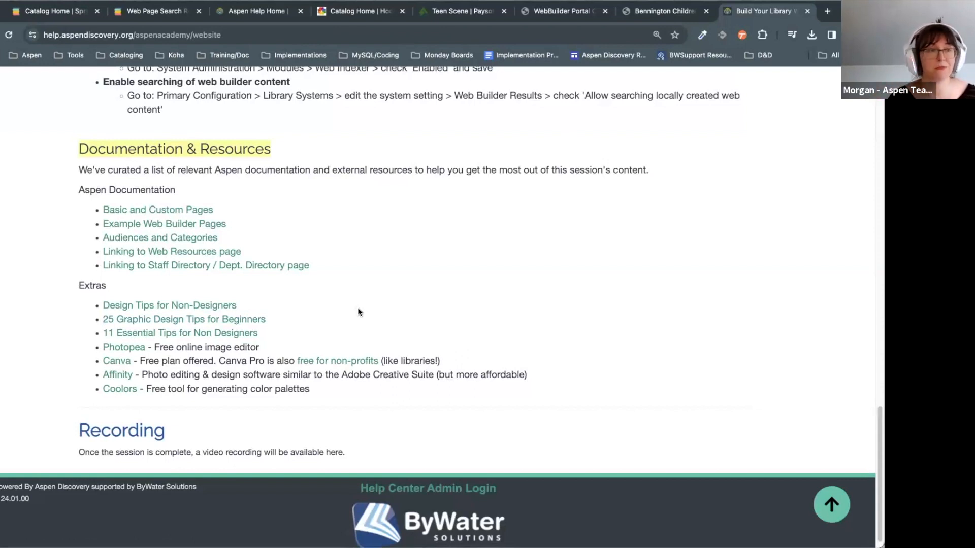
scroll(317, 330, down, 1)
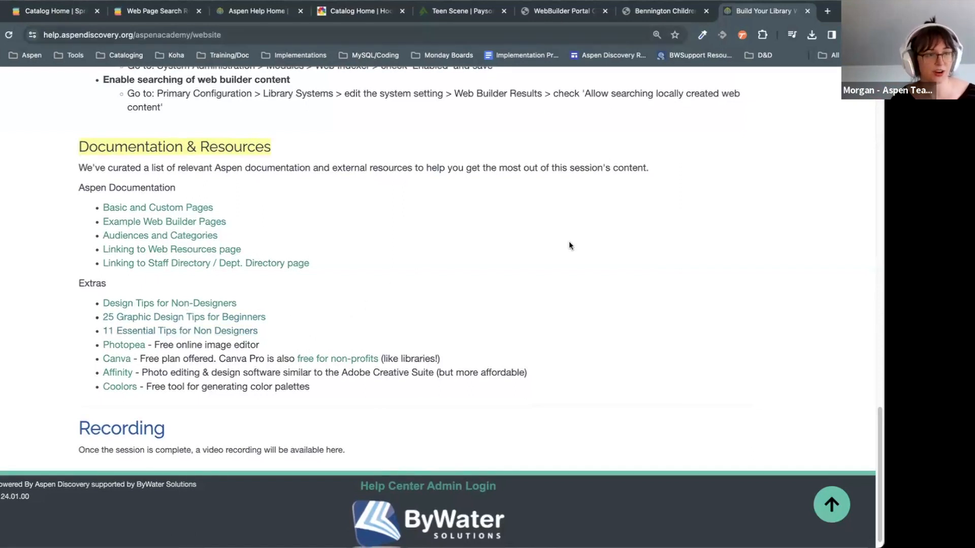
scroll(580, 263, down, 1)
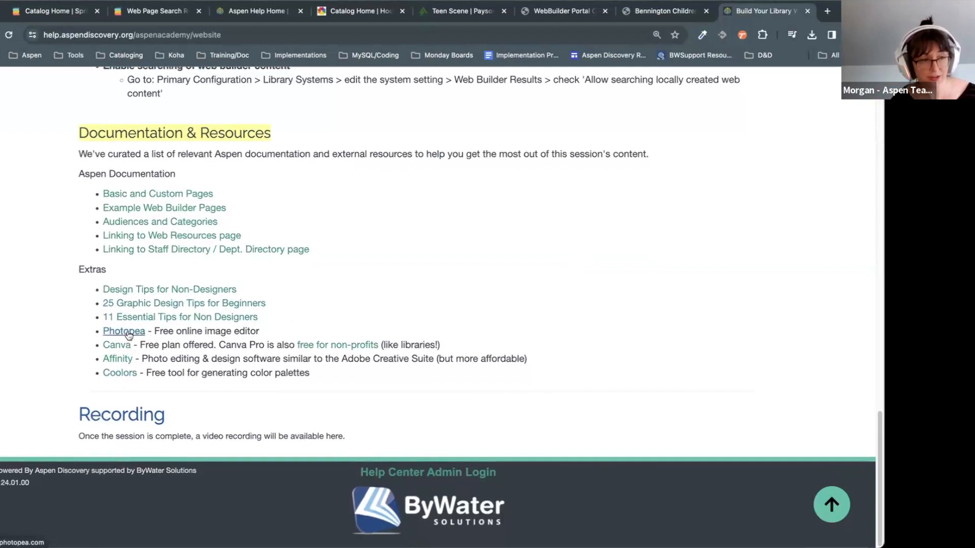
drag(141, 360, 211, 358)
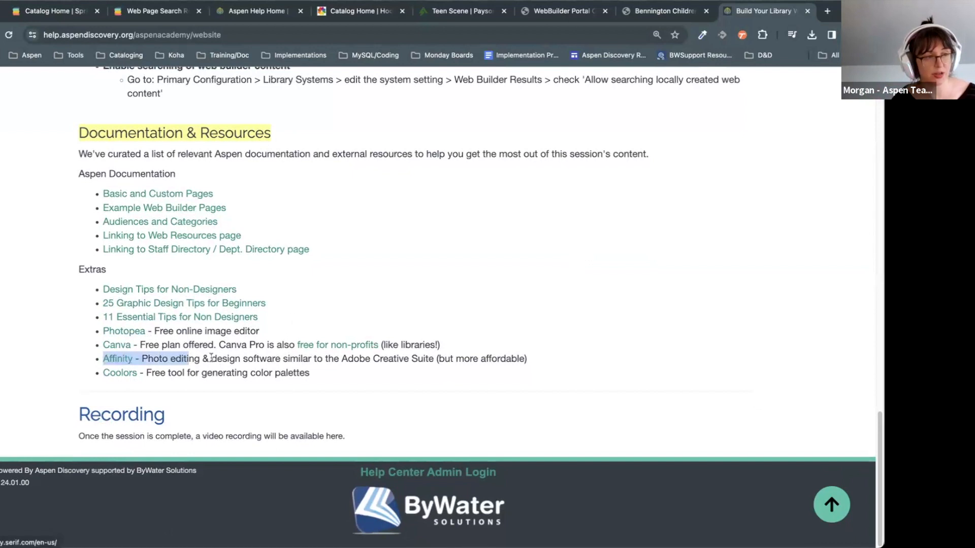
click(211, 358)
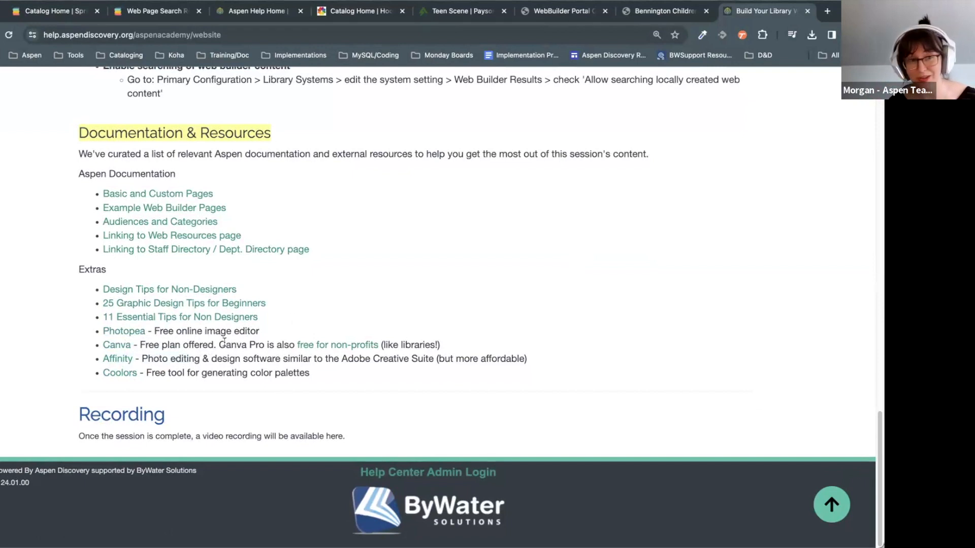
drag(405, 345, 281, 344)
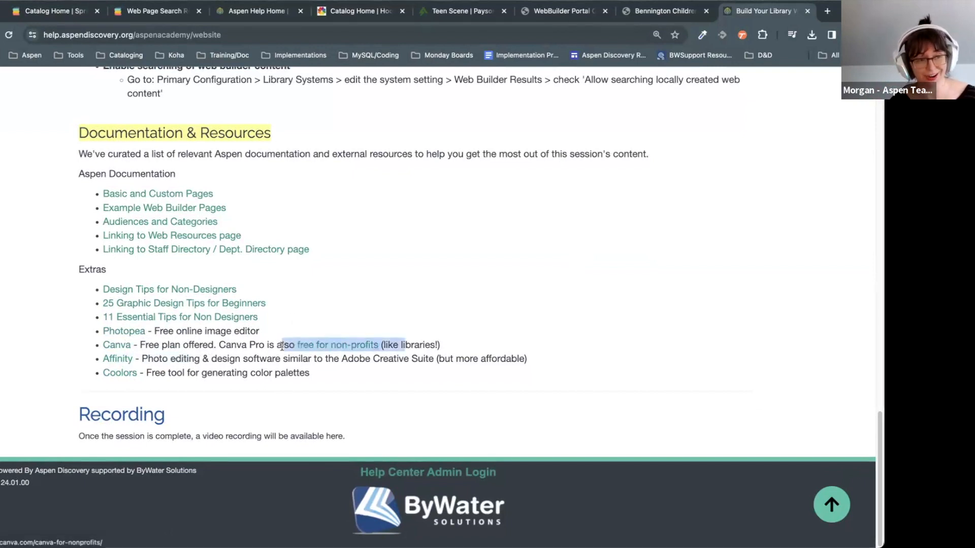
click(419, 373)
drag(411, 344, 292, 345)
click(455, 364)
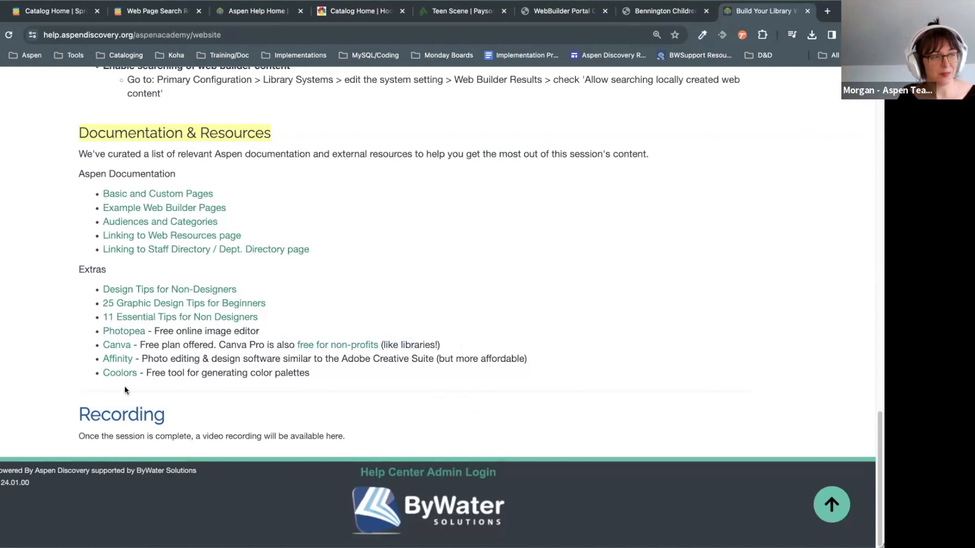
drag(183, 374, 102, 371)
click(306, 364)
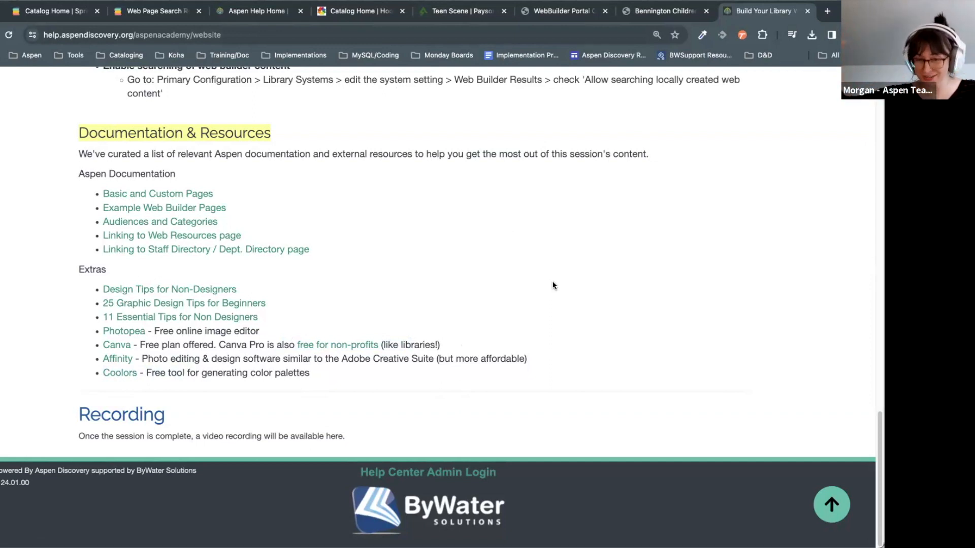
Step: Scroll back up and briefly show, then close, the customization options
scroll(557, 309, up, 5)
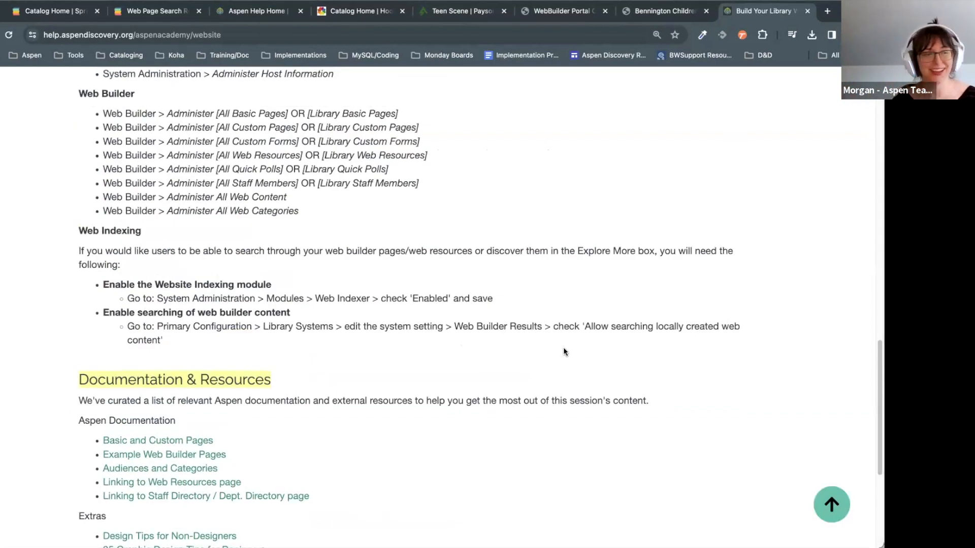
scroll(565, 352, down, 5)
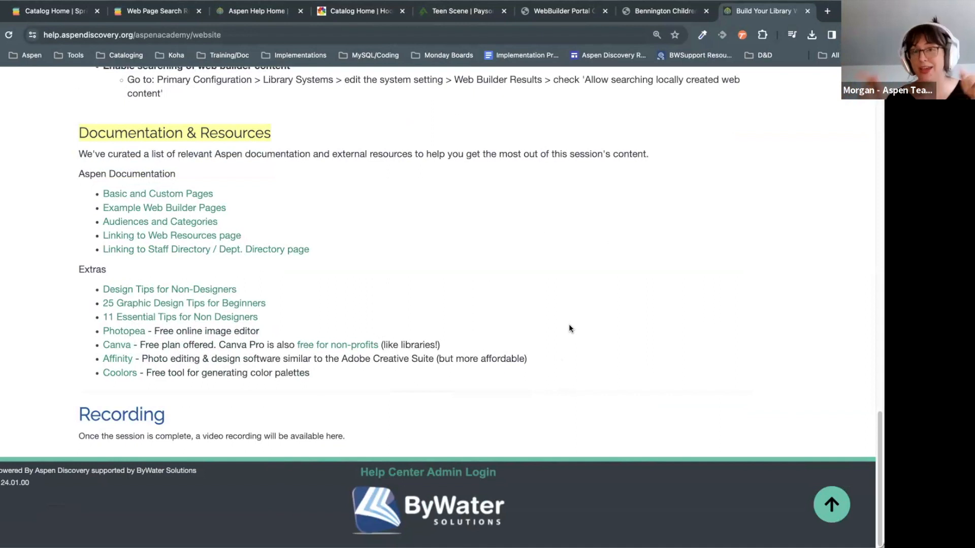
scroll(622, 370, up, 15)
scroll(622, 371, up, 5)
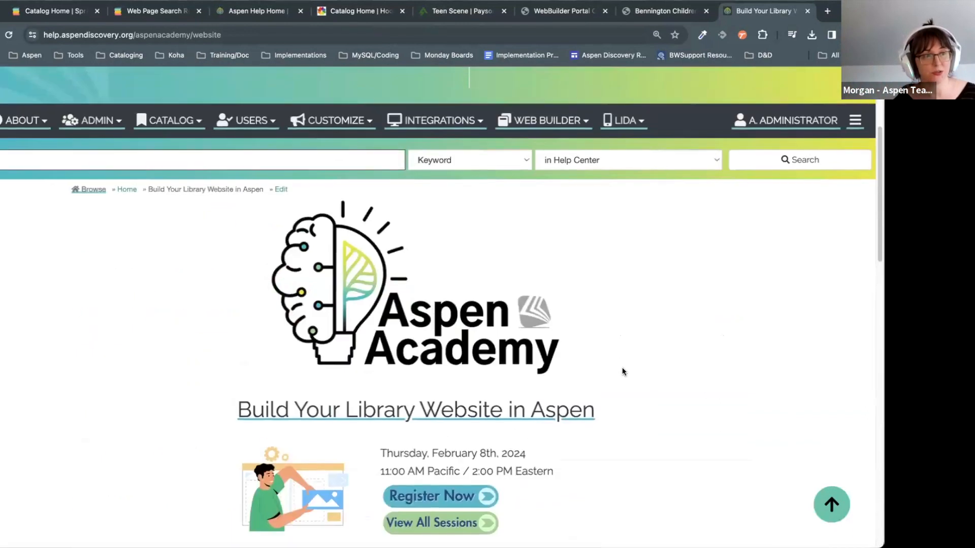
click(336, 159)
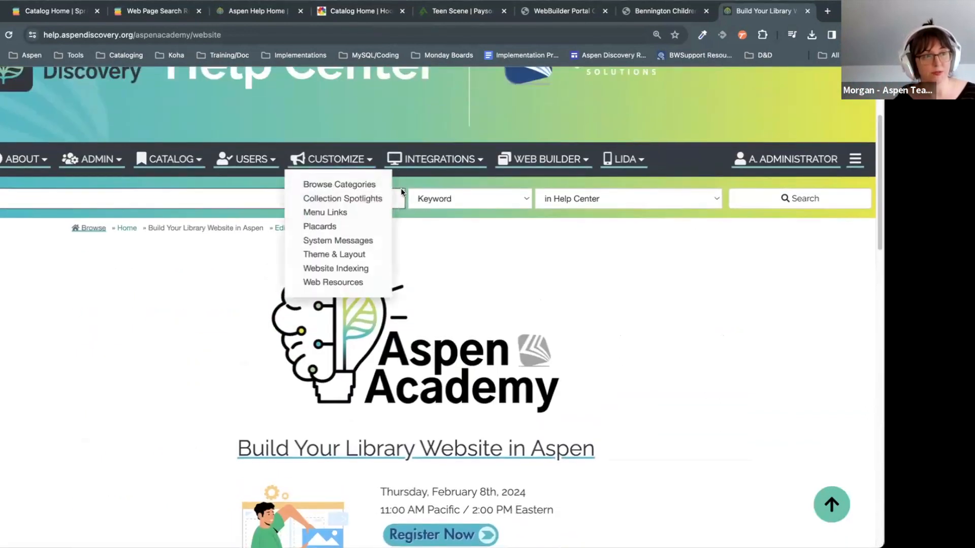
click(728, 338)
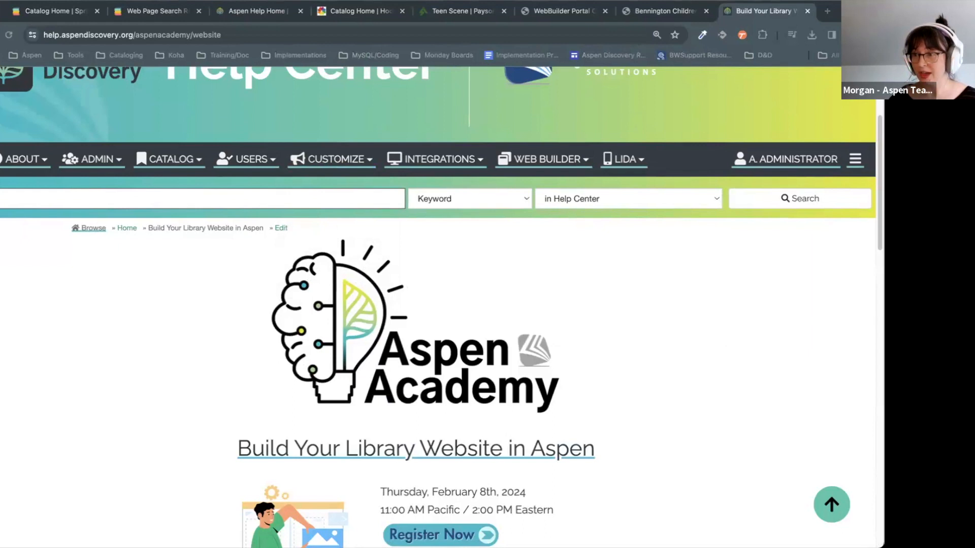
Step: Switch to the Springfield Public Library catalog and go to the Aspen Administration home
click(704, 278)
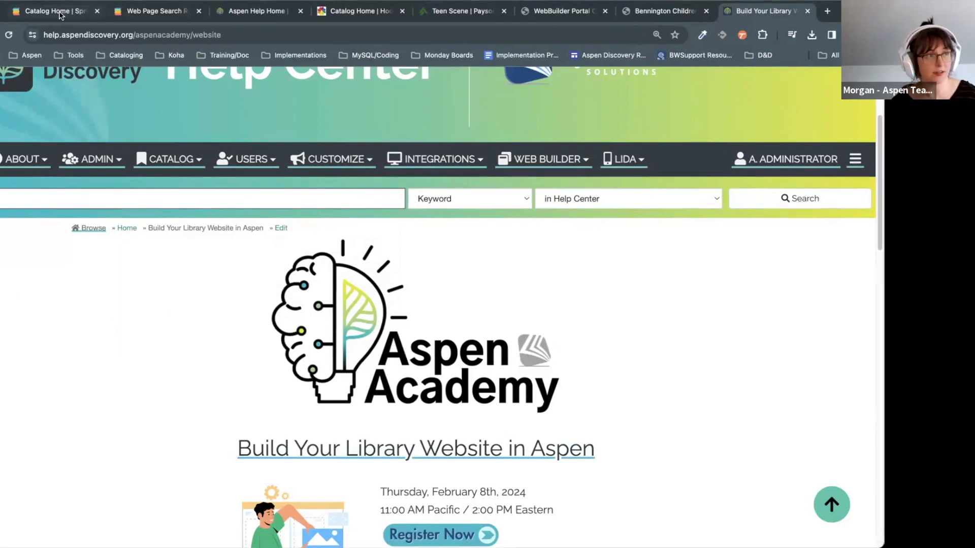
key(ctrl+1)
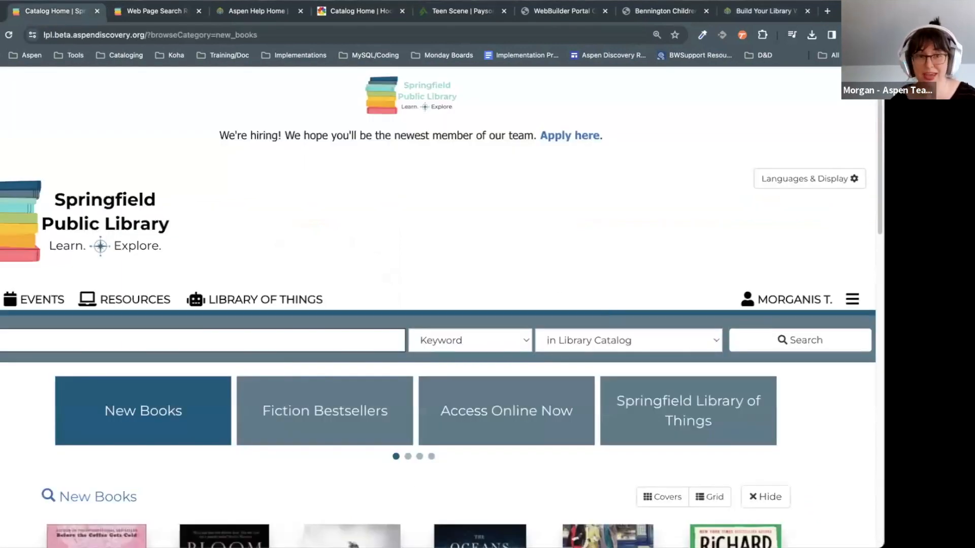
click(853, 299)
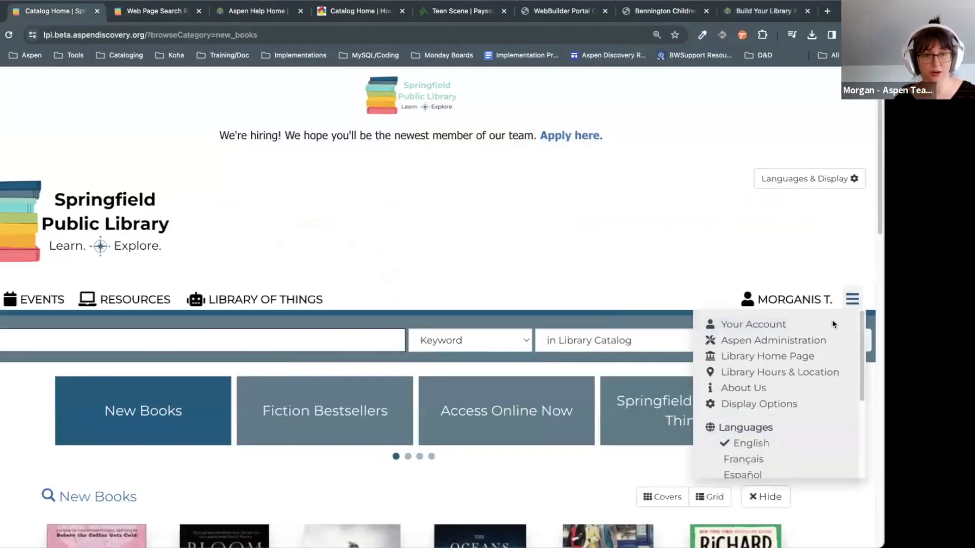
click(798, 345)
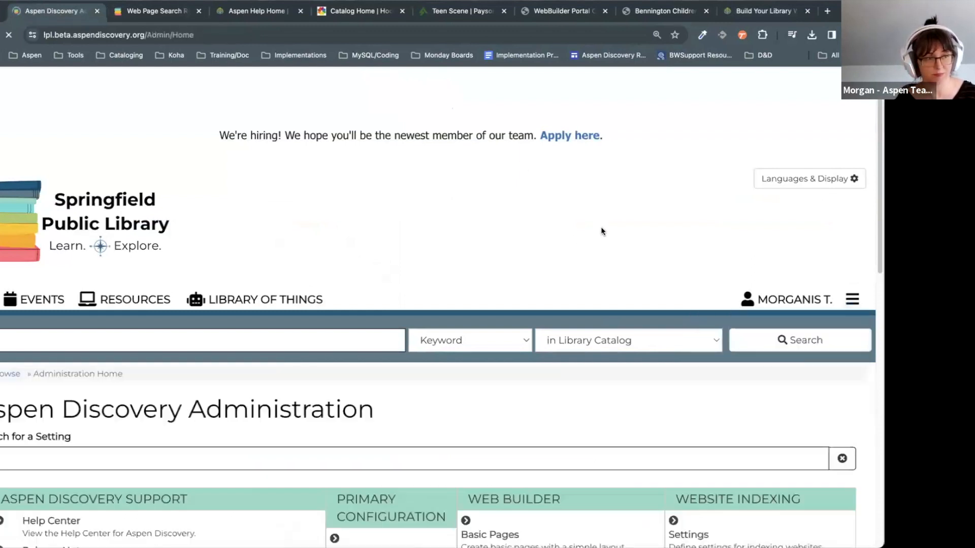
scroll(602, 227, down, 4)
click(406, 259)
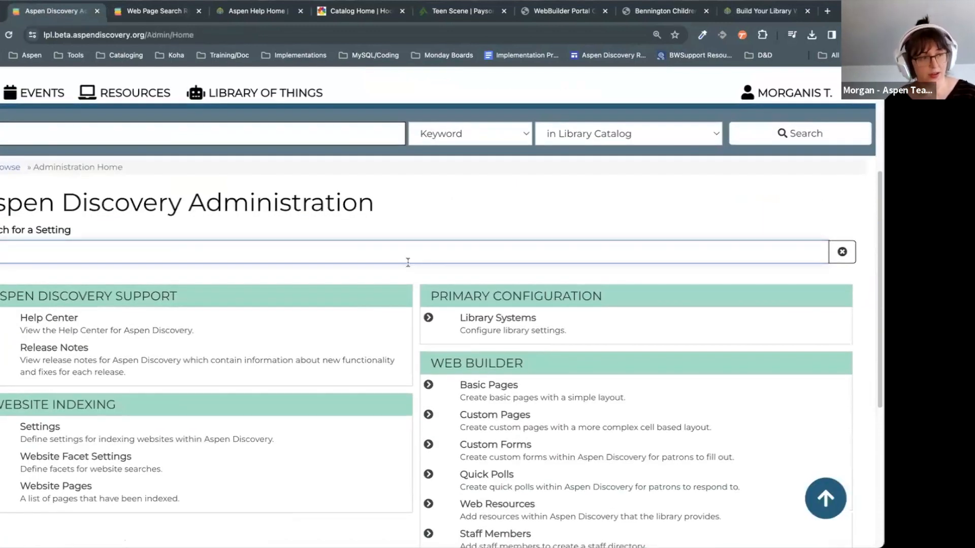
scroll(518, 323, down, 5)
scroll(542, 221, up, 1)
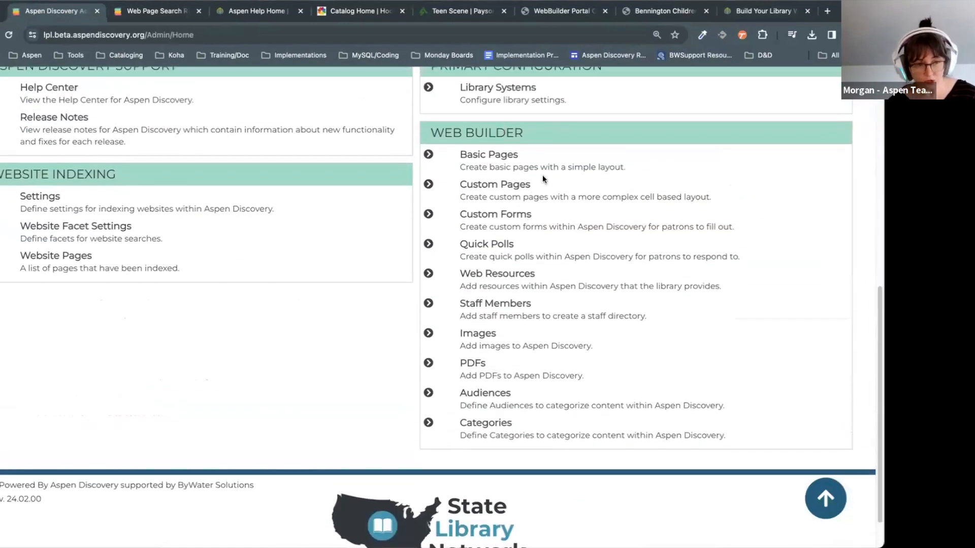
scroll(634, 469, up, 4)
scroll(644, 450, down, 2)
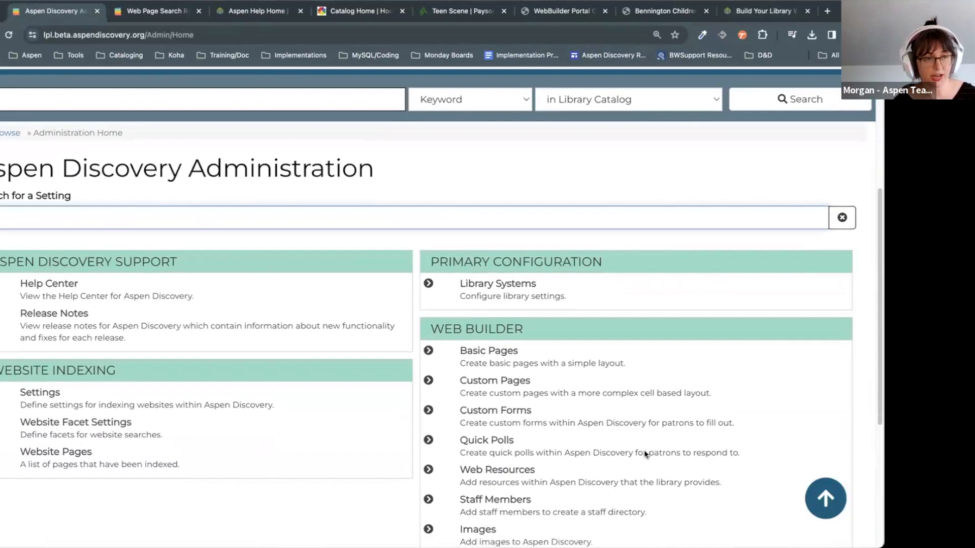
click(617, 95)
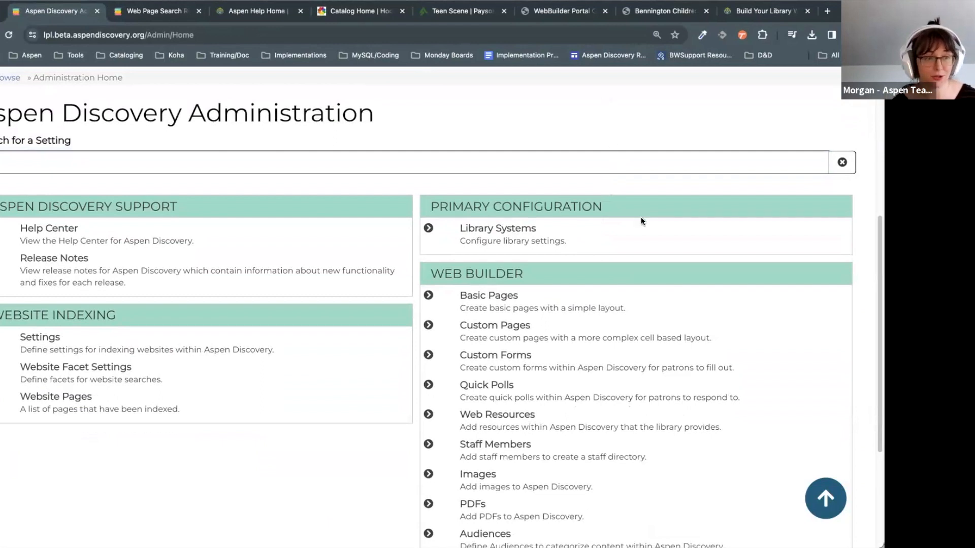
Step: Open Basic Pages to list Internal page, New York Times and Our Mission & Values, toggling Filters
click(468, 294)
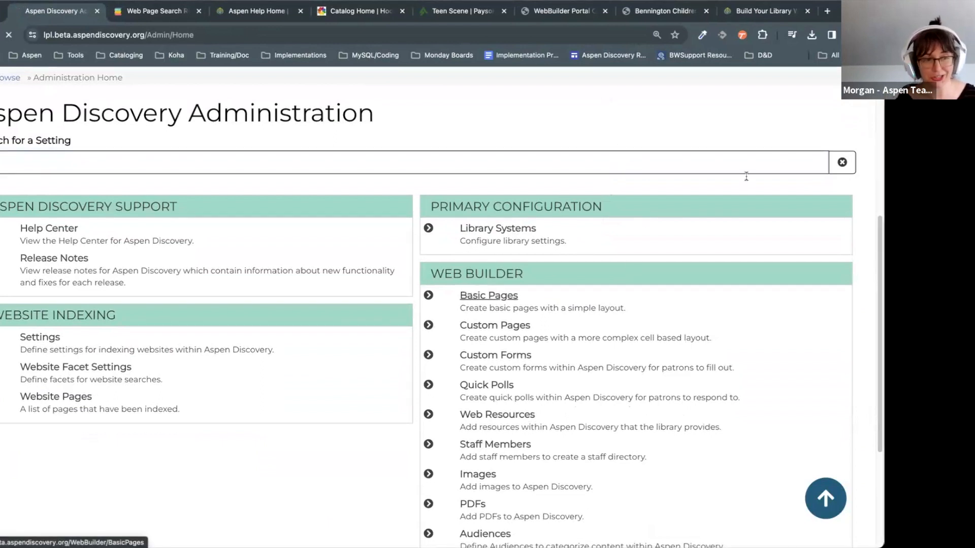
scroll(772, 144, down, 5)
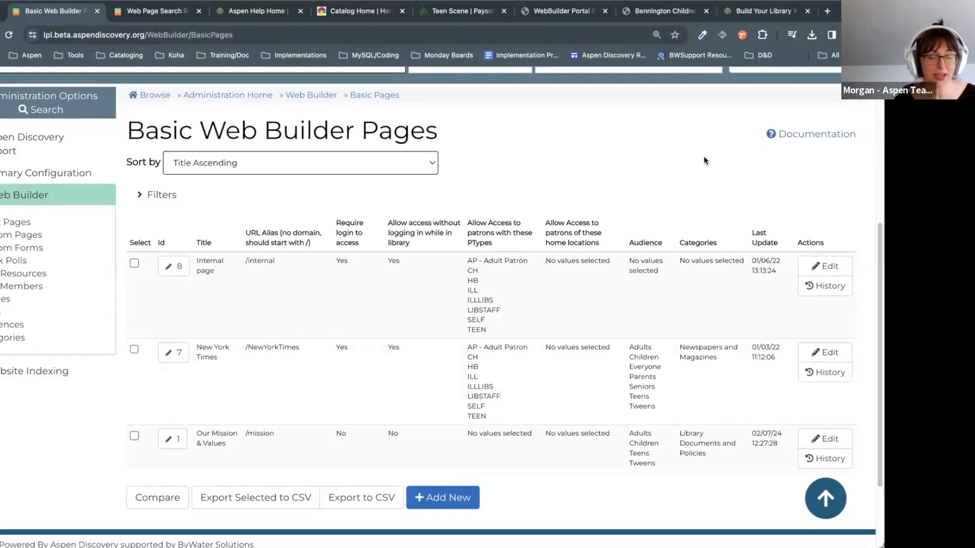
scroll(655, 193, down, 1)
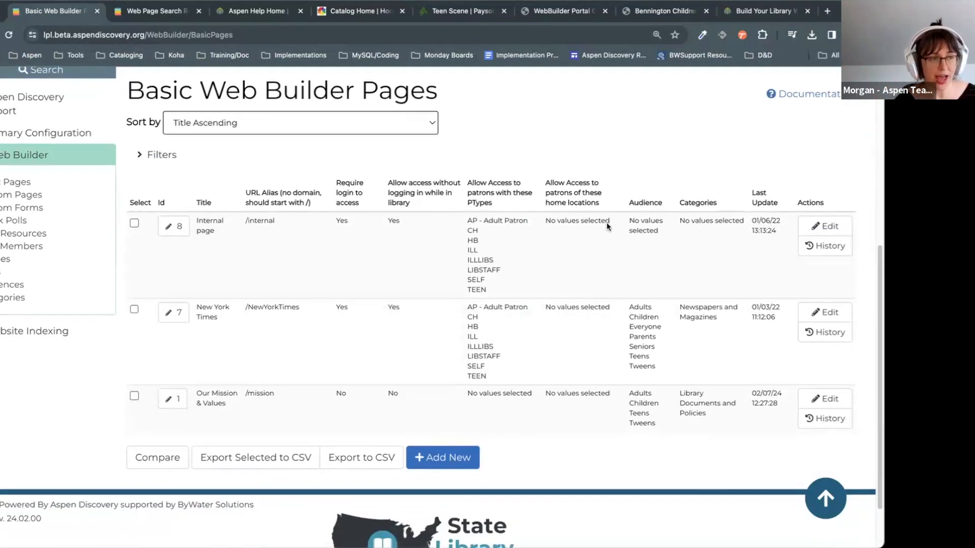
click(626, 154)
click(627, 157)
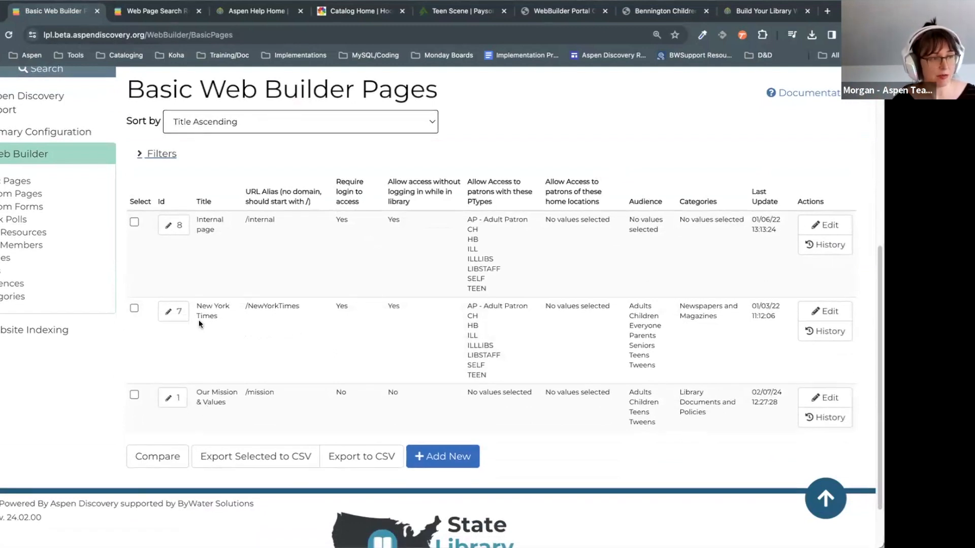
Step: Open Our Mission & Values for editing and select its page title
click(176, 401)
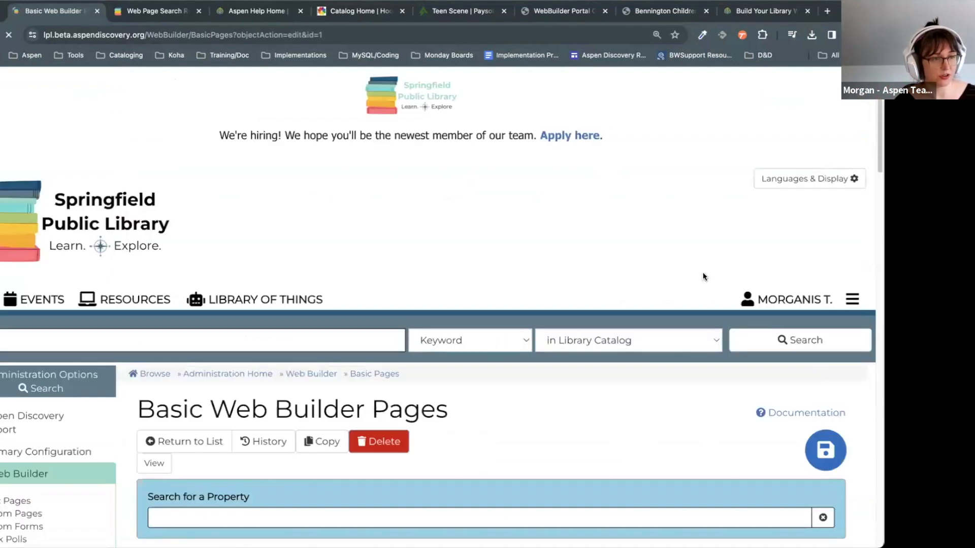
scroll(703, 277, down, 10)
scroll(703, 276, up, 1)
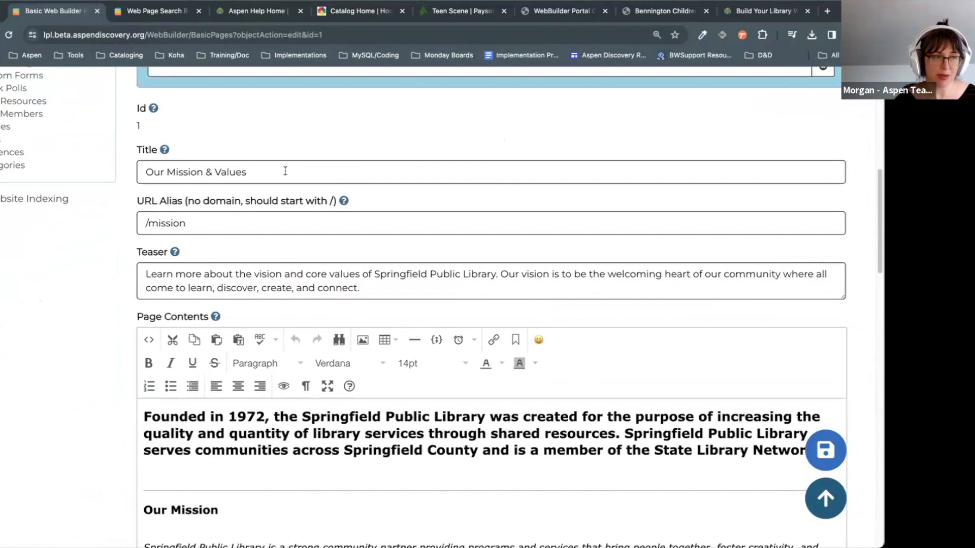
drag(280, 175, 113, 173)
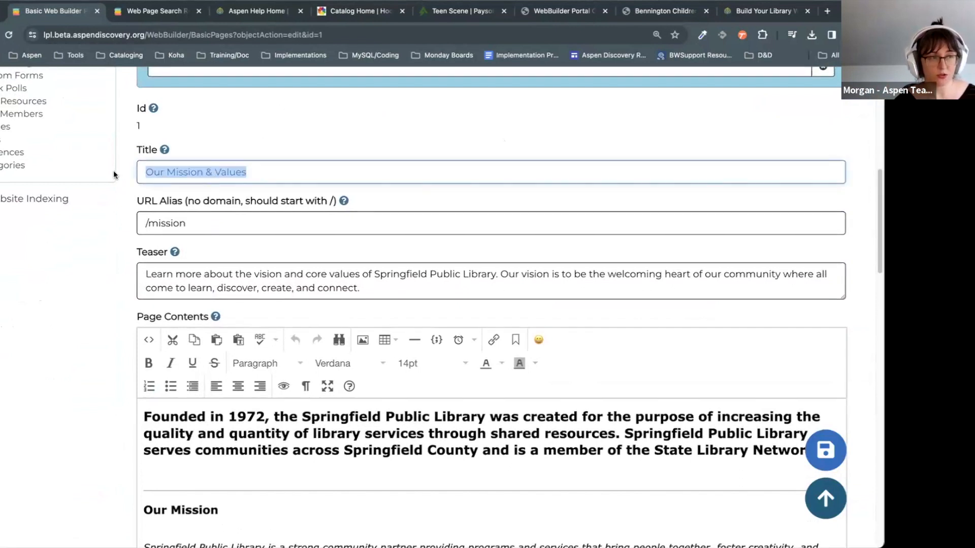
click(267, 168)
drag(261, 172, 139, 169)
click(282, 178)
drag(281, 179, 138, 173)
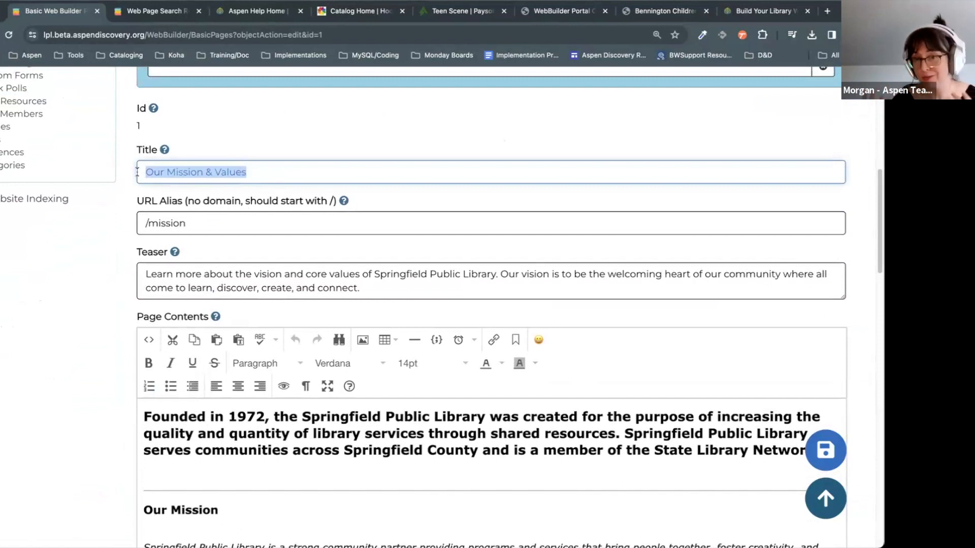
Step: Select and review the /mission URL alias field
click(298, 230)
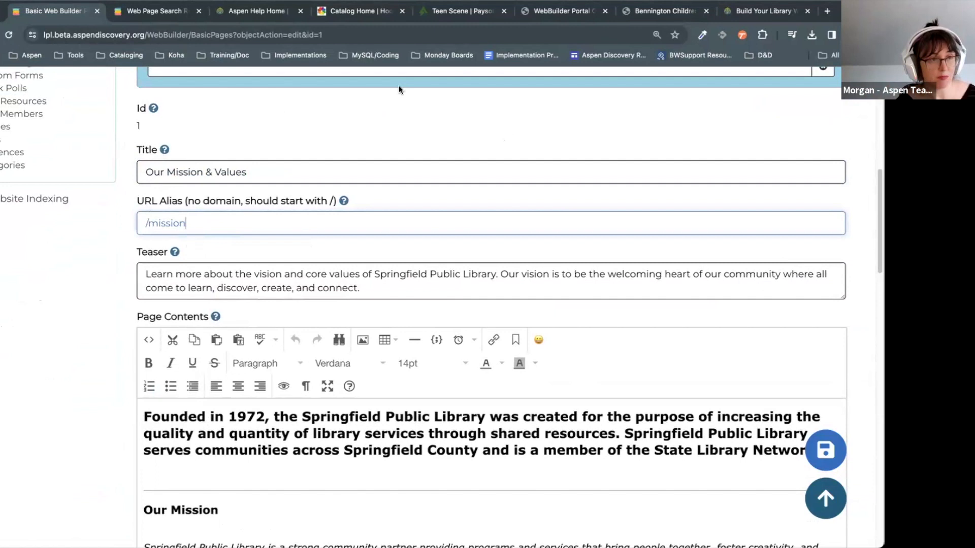
drag(213, 223, 138, 222)
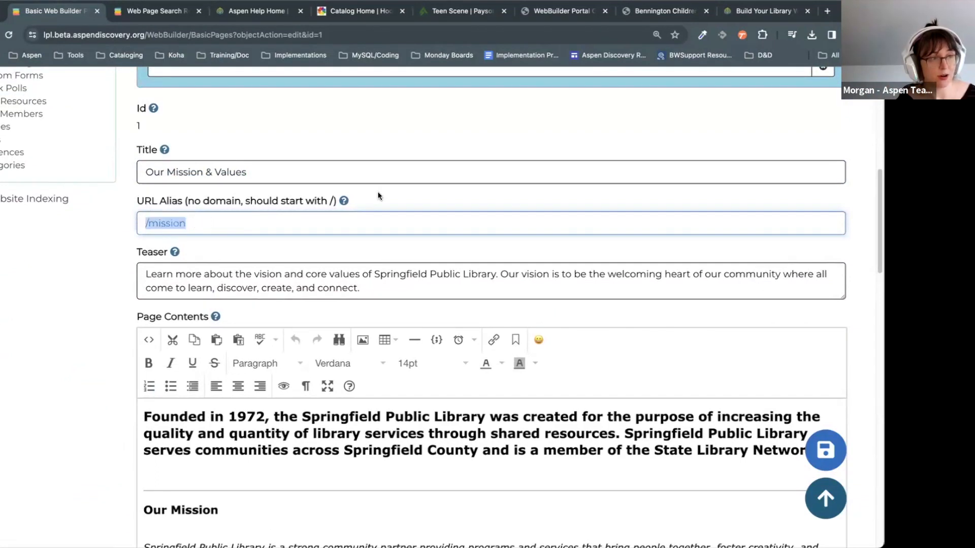
click(286, 191)
drag(198, 222, 140, 220)
scroll(234, 263, up, 1)
scroll(234, 262, up, 1)
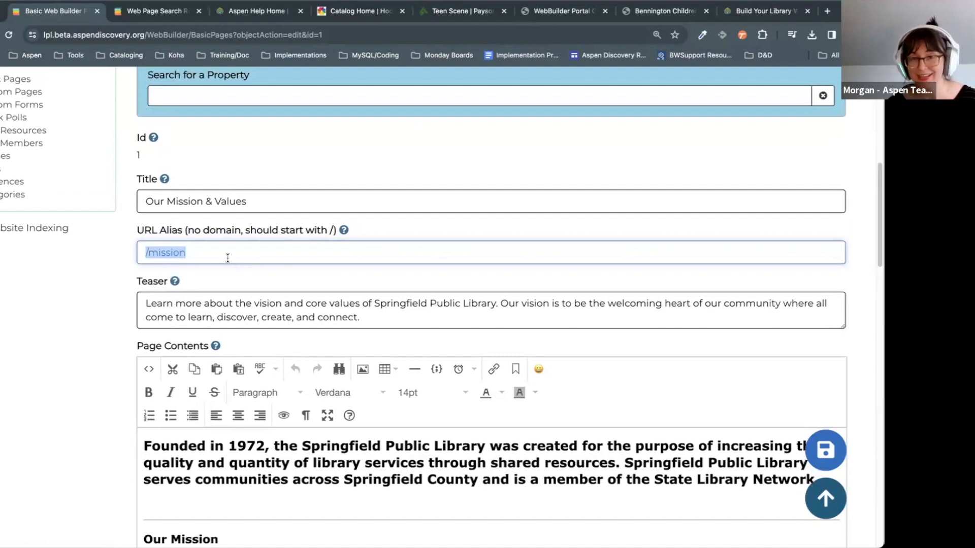
click(249, 254)
drag(249, 254, 139, 244)
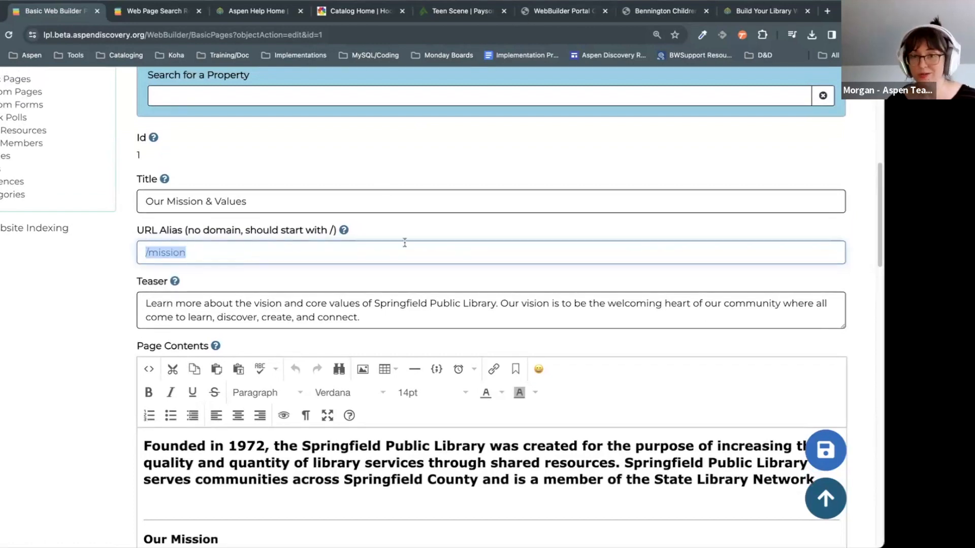
click(206, 252)
drag(207, 251, 133, 258)
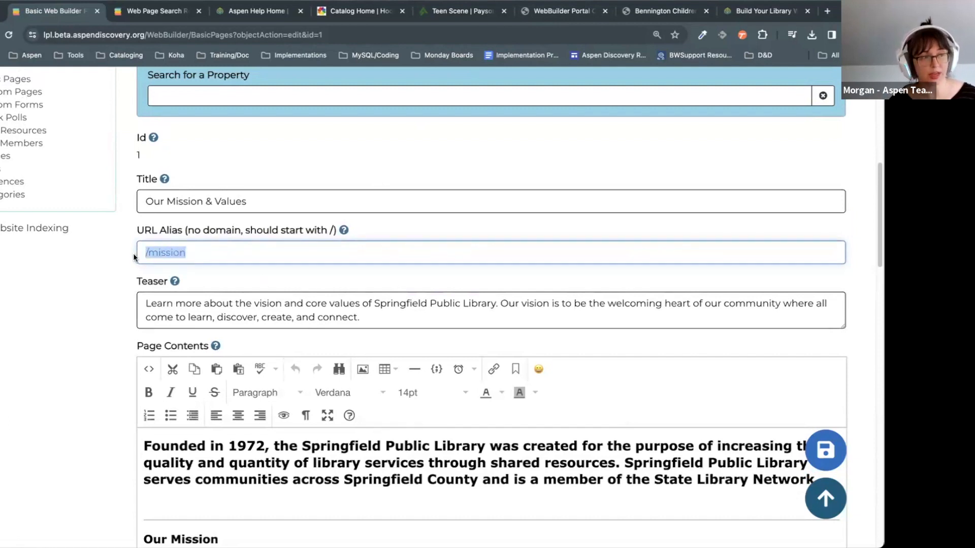
click(229, 257)
click(145, 252)
drag(227, 258, 225, 231)
click(331, 228)
click(208, 261)
drag(166, 252, 128, 248)
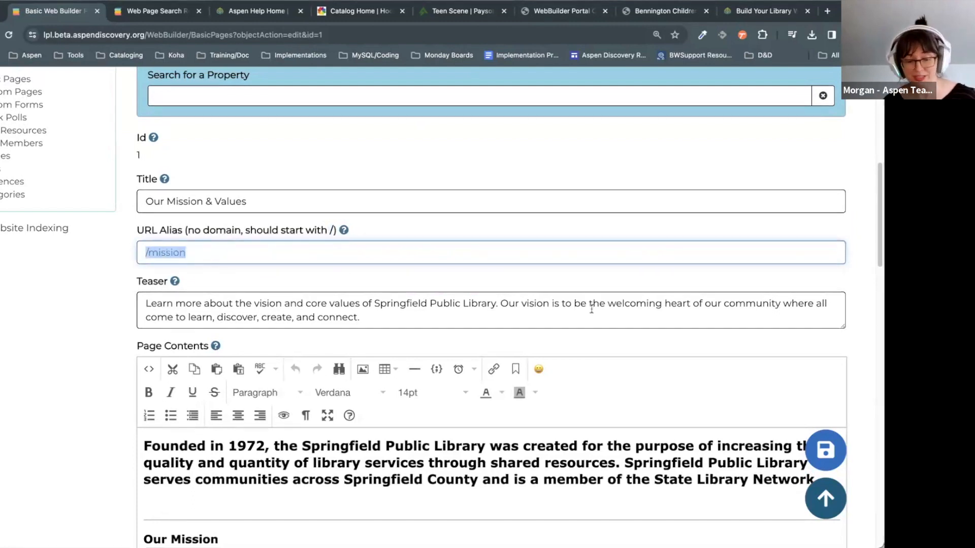
scroll(228, 272, up, 2)
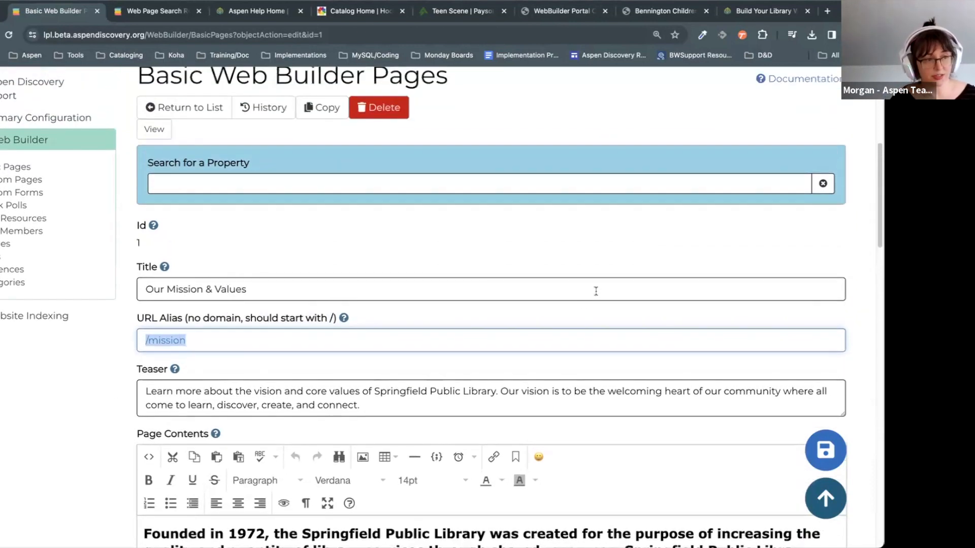
scroll(496, 259, up, 2)
click(597, 349)
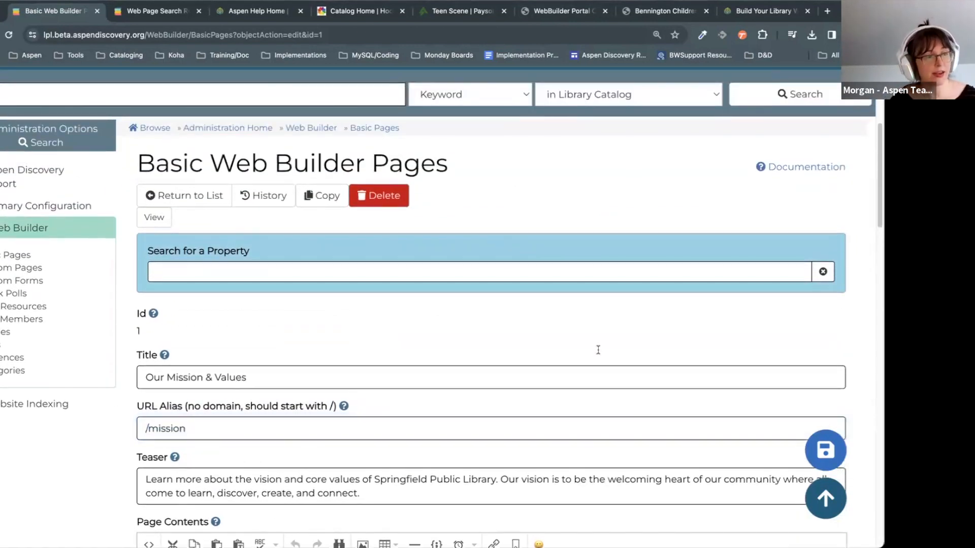
Step: In the website search tab, change the address path to /mission to load the live page, then return to the editor
click(170, 12)
click(243, 34)
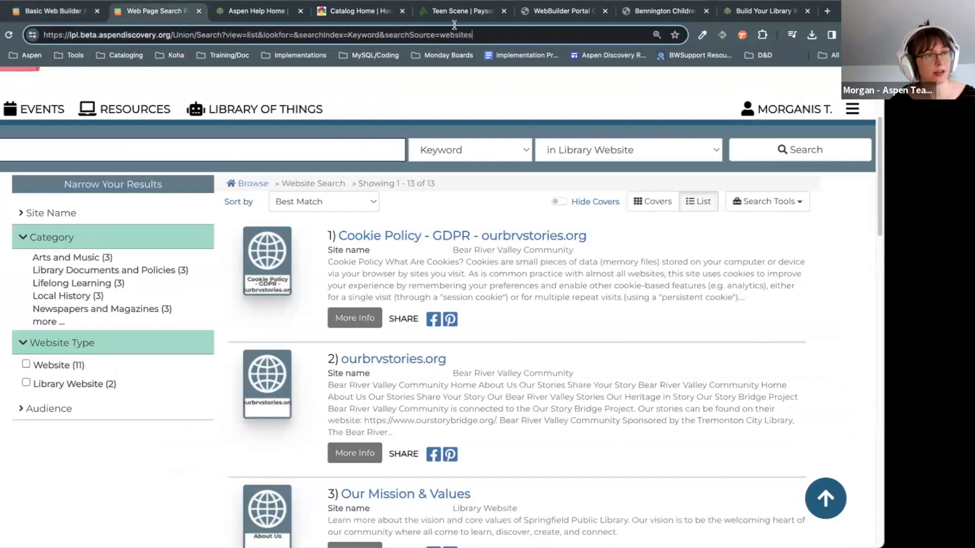
drag(197, 33, 175, 34)
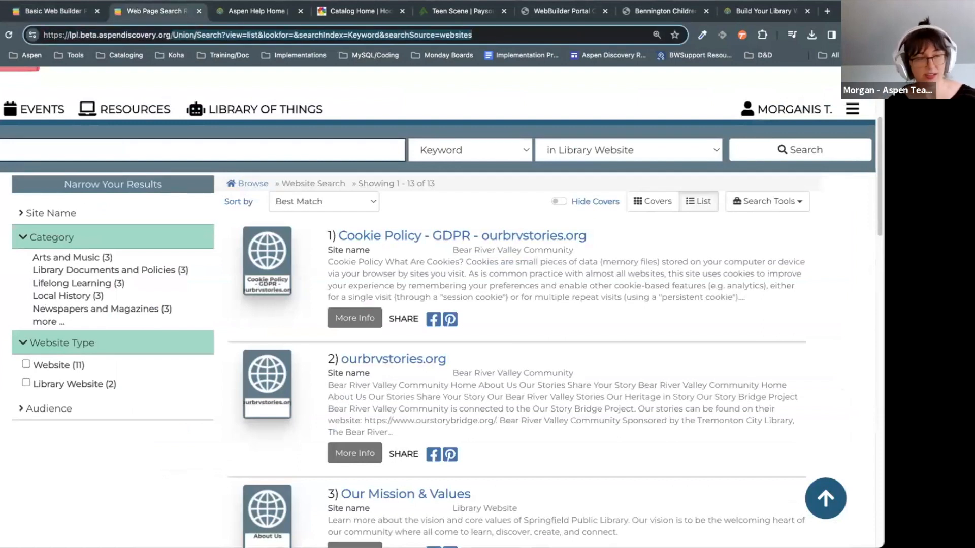
key(BackSpace)
text(/mission)
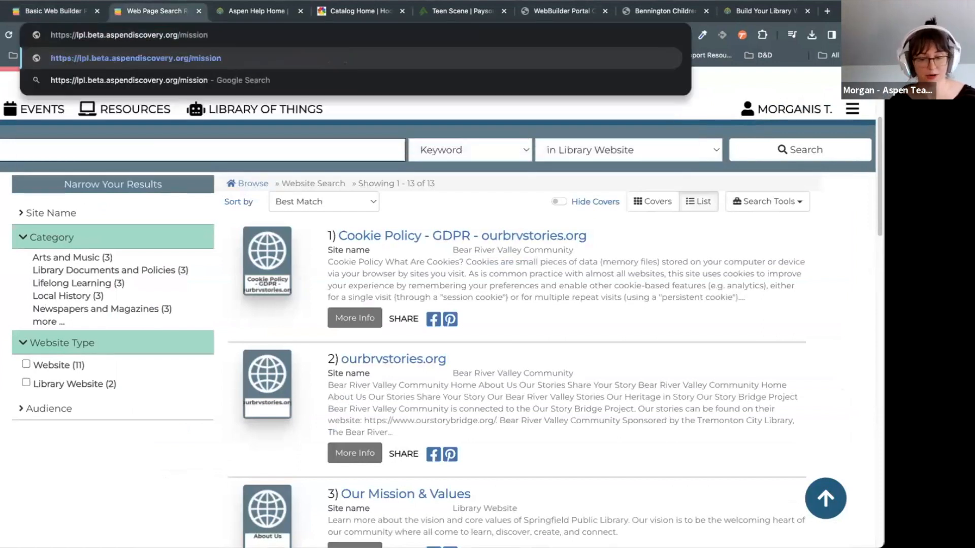
key(Return)
scroll(685, 247, down, 4)
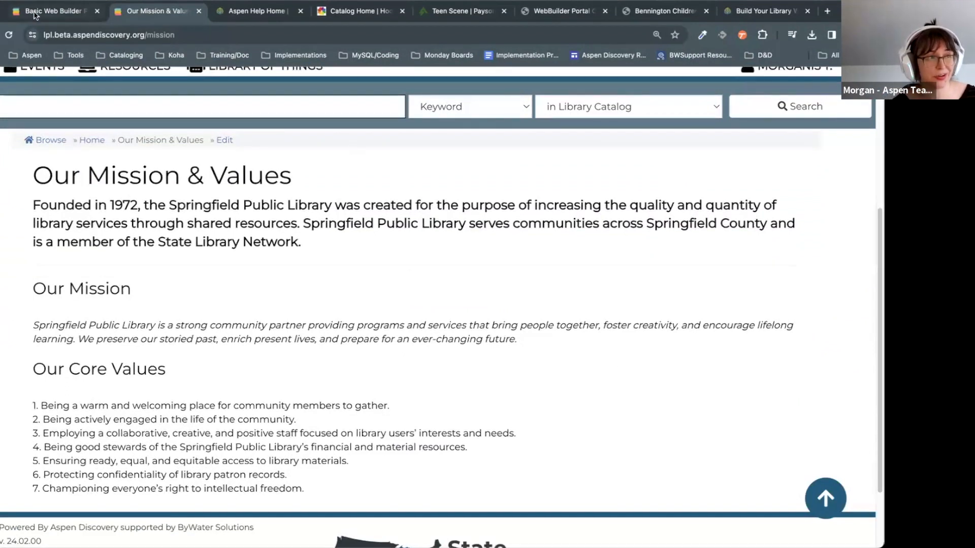
click(60, 11)
click(255, 427)
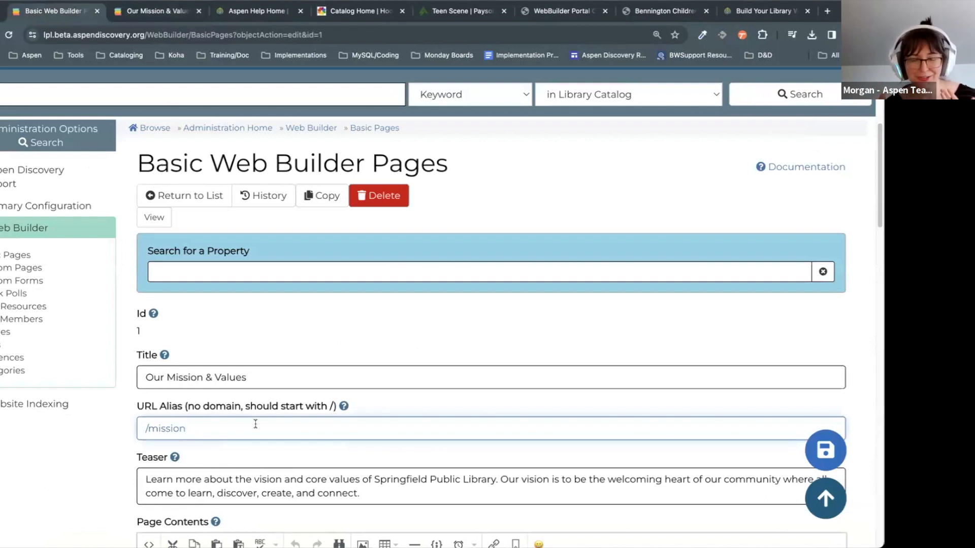
Step: Review the /mission alias and select the entire Teaser text
drag(204, 426, 157, 426)
click(203, 431)
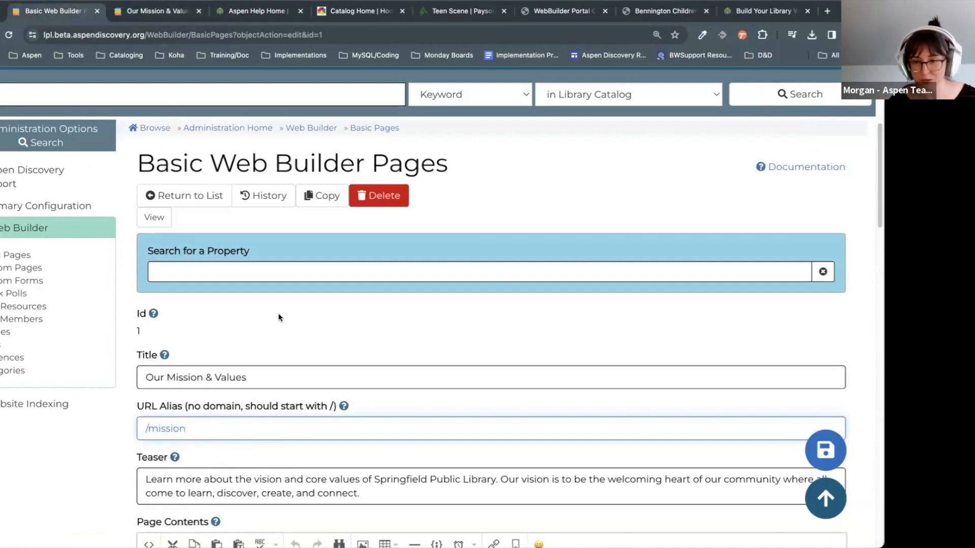
scroll(511, 274, down, 3)
click(486, 319)
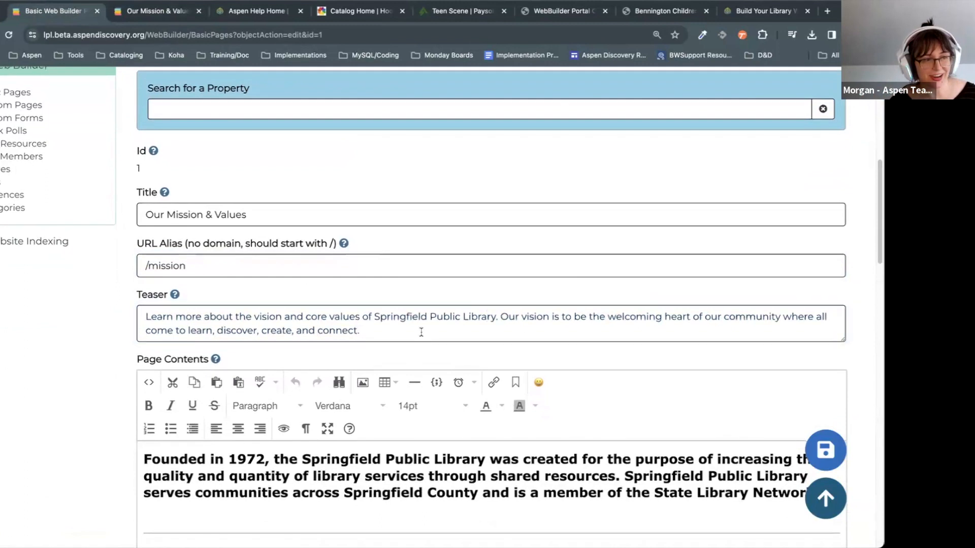
drag(420, 331, 90, 311)
click(98, 306)
drag(403, 334, 125, 316)
click(125, 317)
click(125, 312)
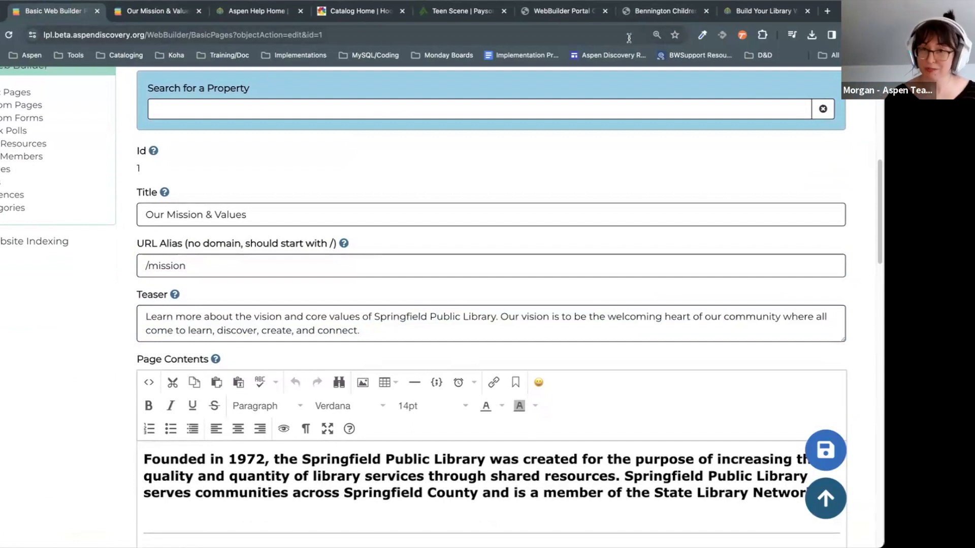
click(414, 340)
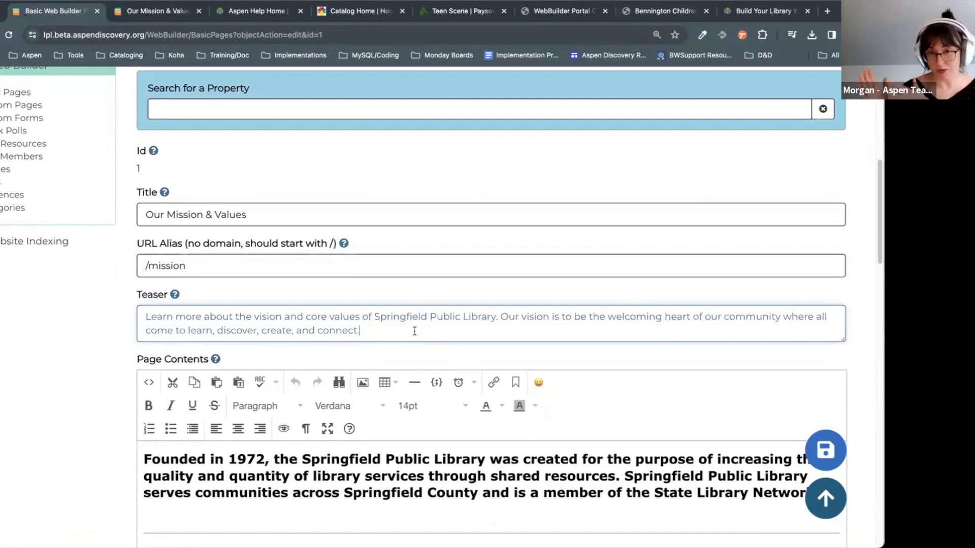
drag(400, 325, 141, 296)
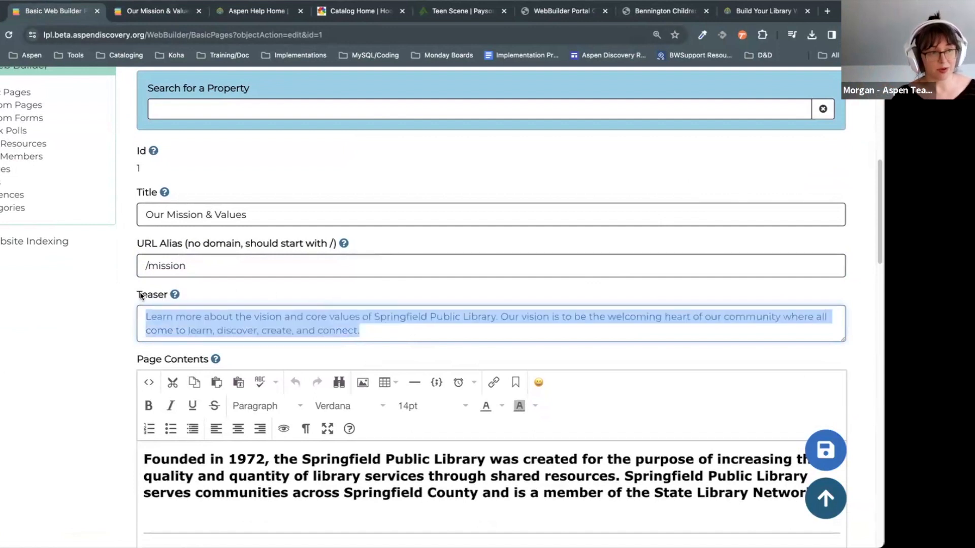
Step: Switch to the live Our Mission & Values page tab
click(352, 336)
click(145, 15)
click(9, 35)
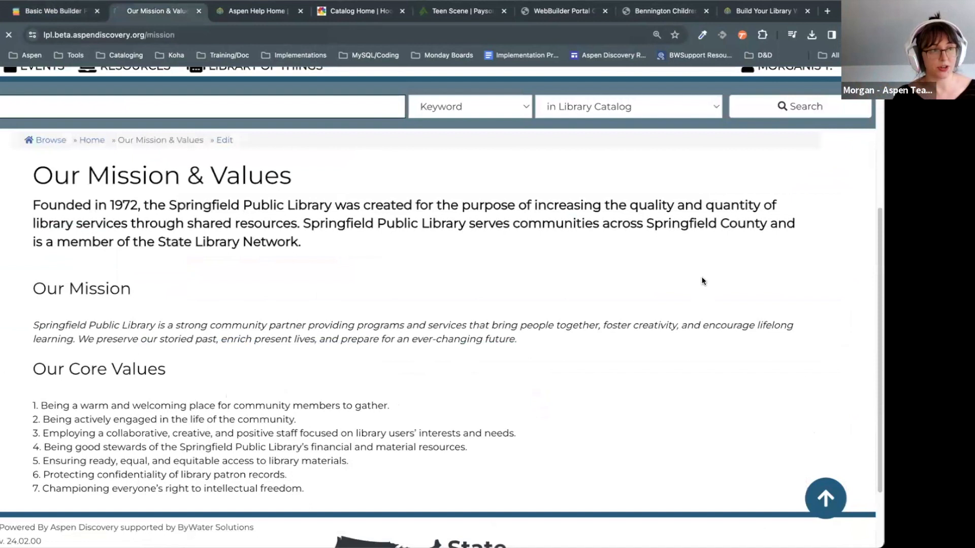
Step: Run the search with the scope set to 'in Library Website'
scroll(703, 280, up, 3)
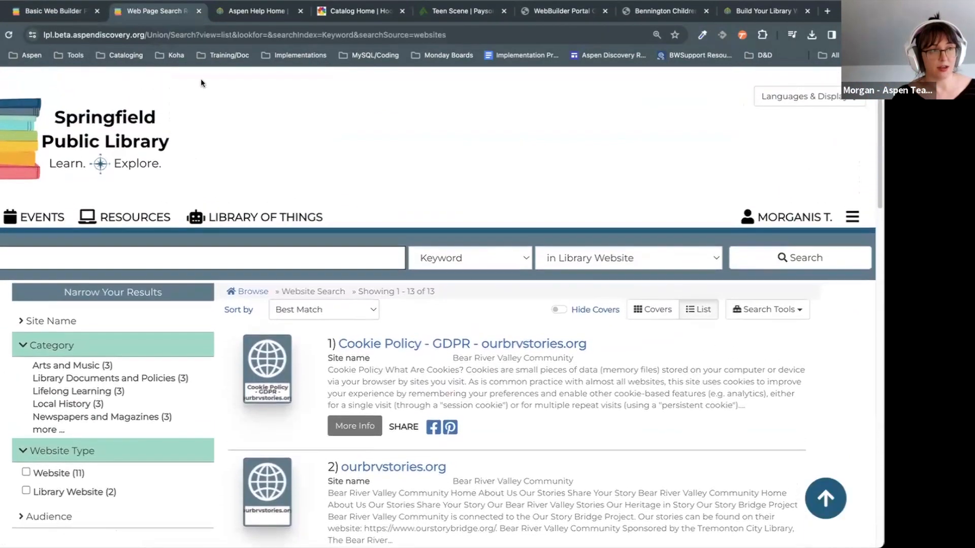
scroll(202, 83, up, 1)
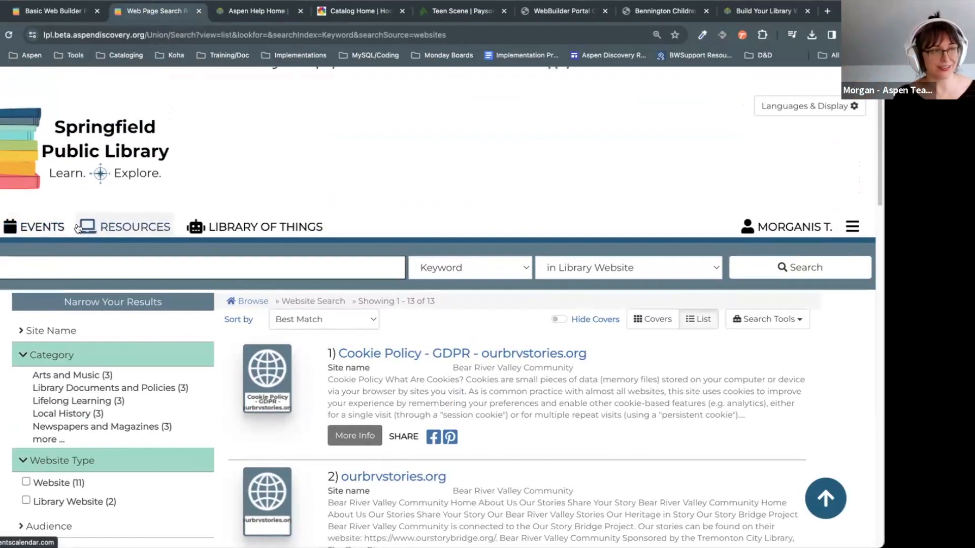
scroll(645, 216, down, 1)
click(646, 214)
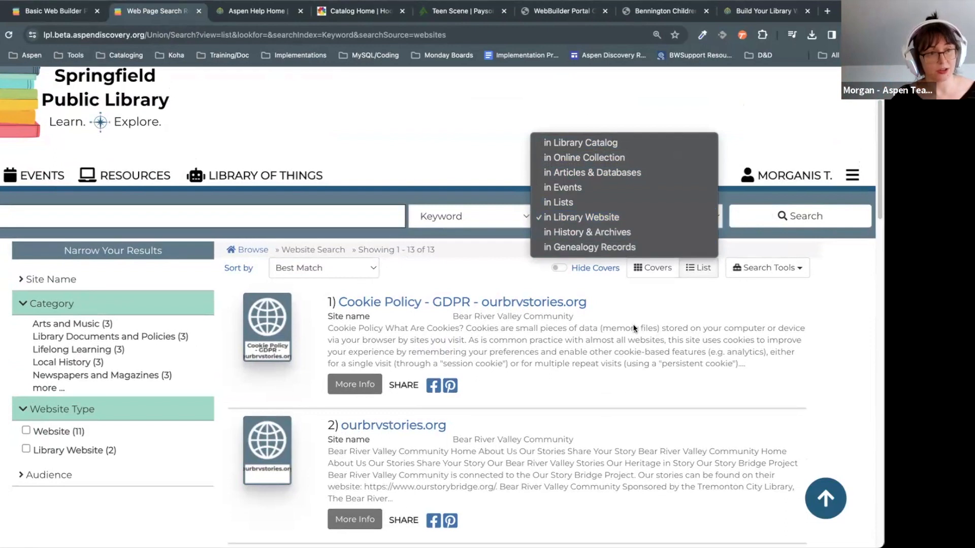
click(617, 218)
Step: Highlight result 3's Our Mission & Values description, which matches the page teaser
scroll(623, 330, down, 3)
scroll(523, 382, down, 4)
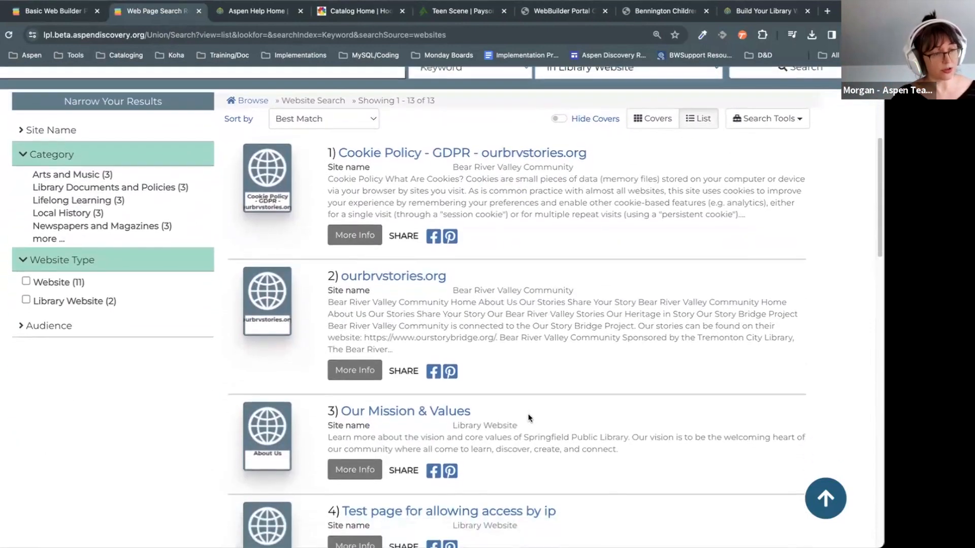
drag(324, 294, 621, 344)
click(620, 344)
drag(322, 302, 326, 327)
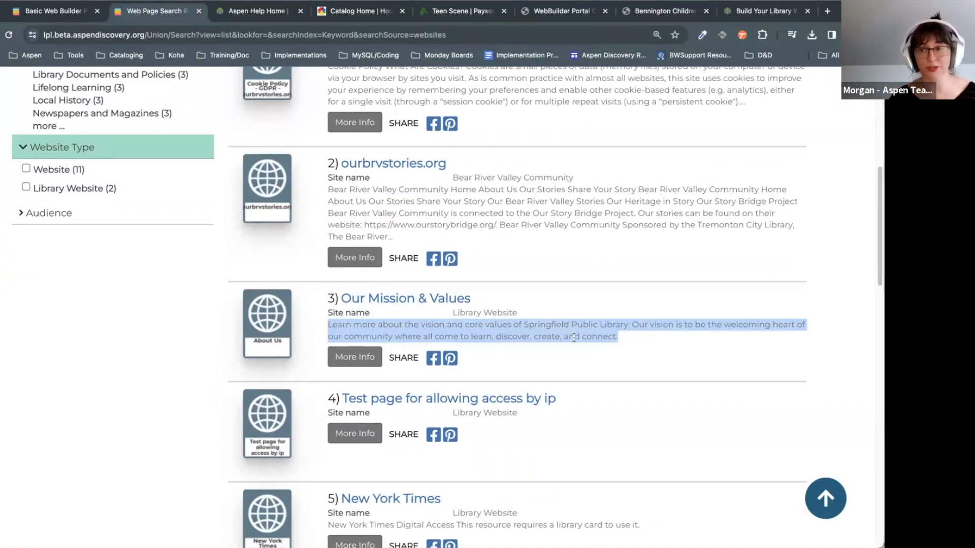
click(452, 324)
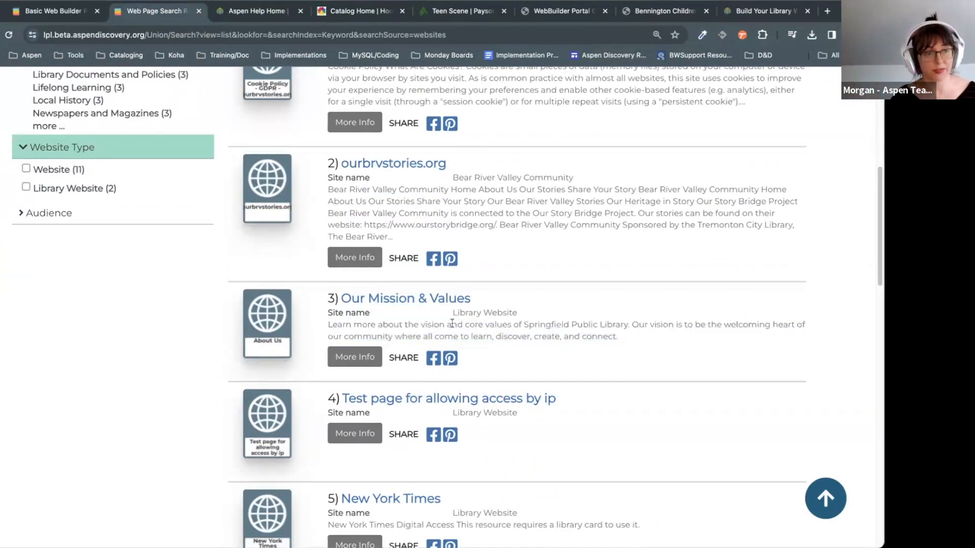
drag(631, 344, 328, 326)
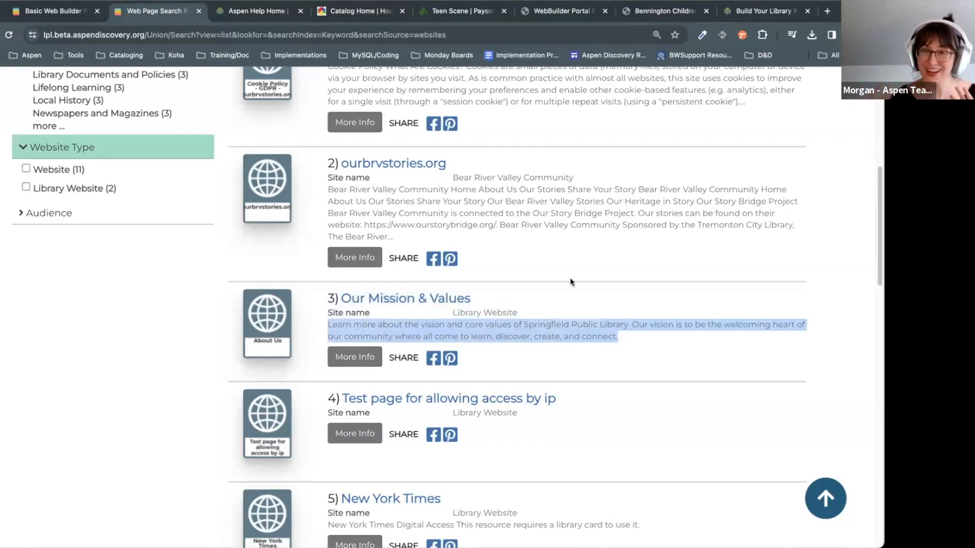
click(660, 337)
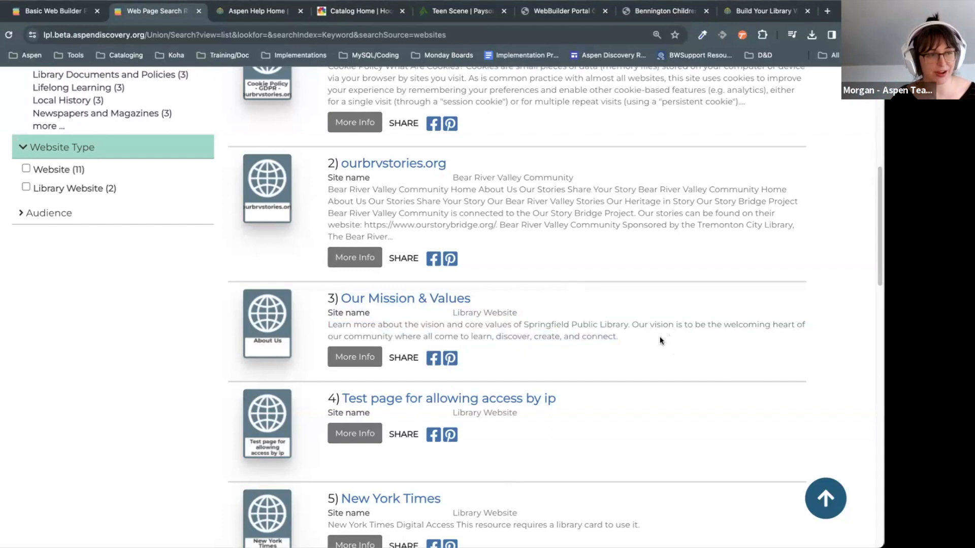
Step: Return to the edit form and place the caret in the Teaser and bold intro paragraph
click(82, 8)
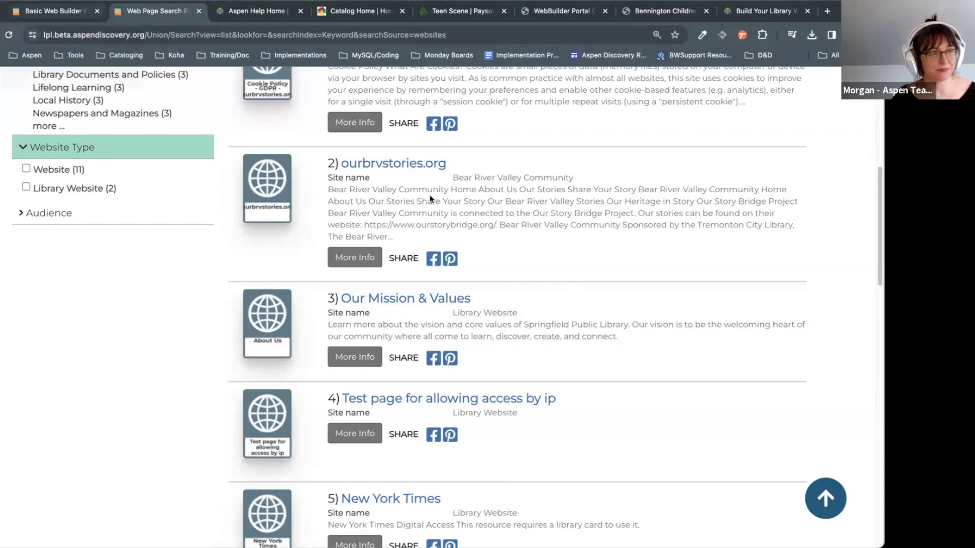
click(472, 318)
scroll(524, 323, down, 3)
click(510, 367)
Step: Scroll through the page contents and select all the text in the rich text editor
scroll(711, 477, down, 5)
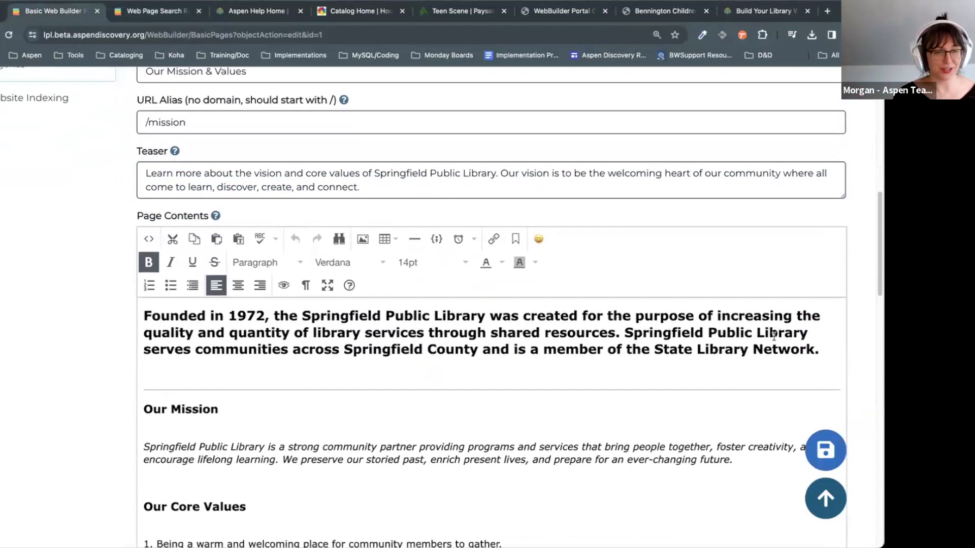
click(532, 383)
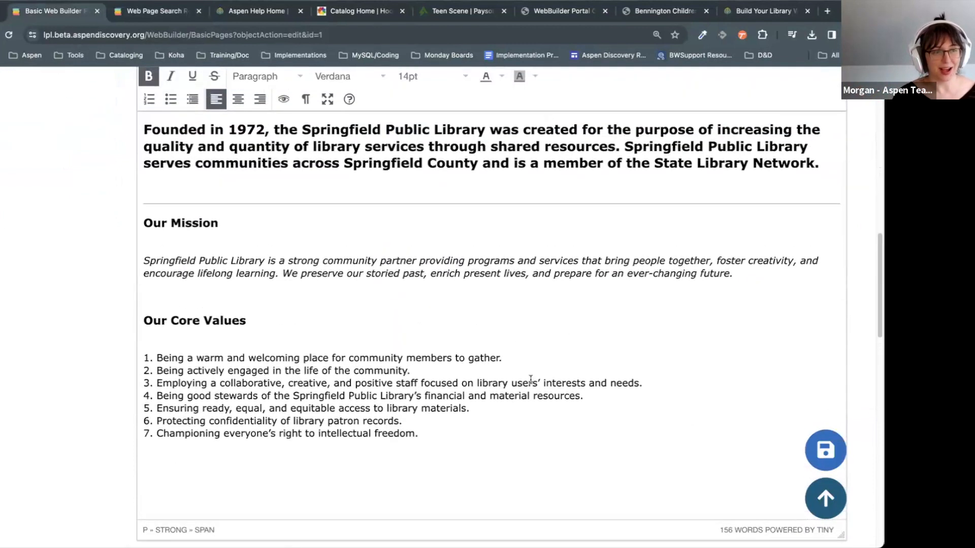
scroll(574, 472, down, 5)
scroll(574, 472, up, 6)
drag(507, 511, 141, 197)
click(194, 217)
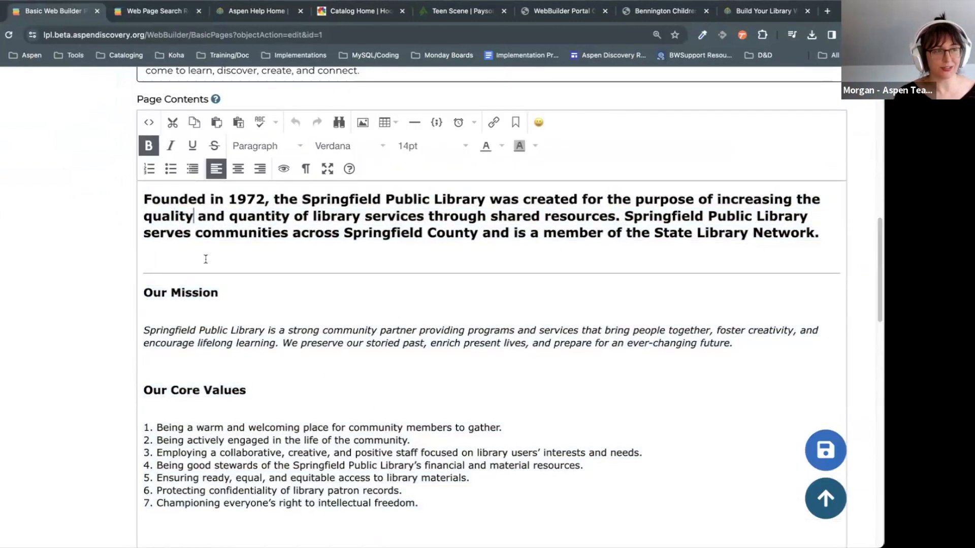
Step: Inspect the Our Mission heading, italic mission paragraph, core values list and bold intro
click(233, 296)
click(352, 277)
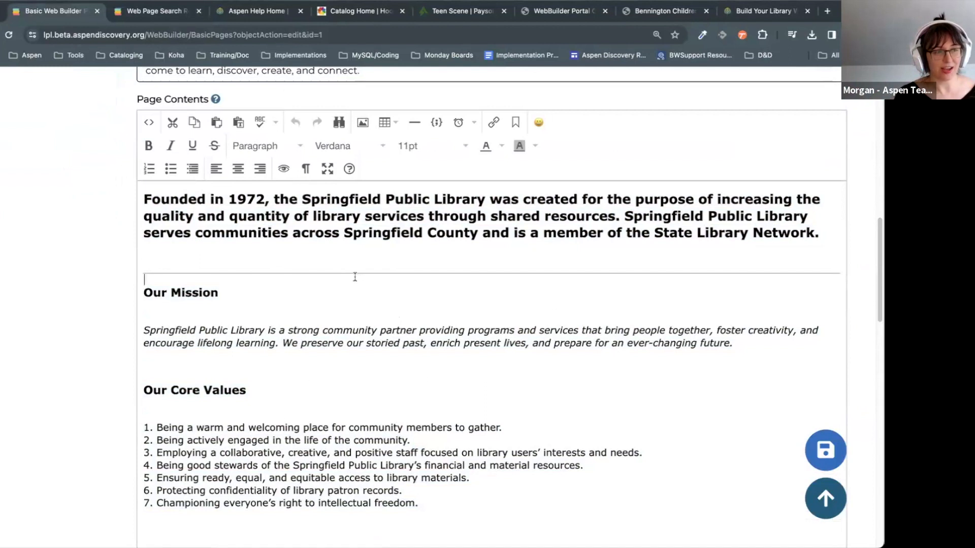
click(334, 349)
drag(402, 485, 124, 424)
click(245, 427)
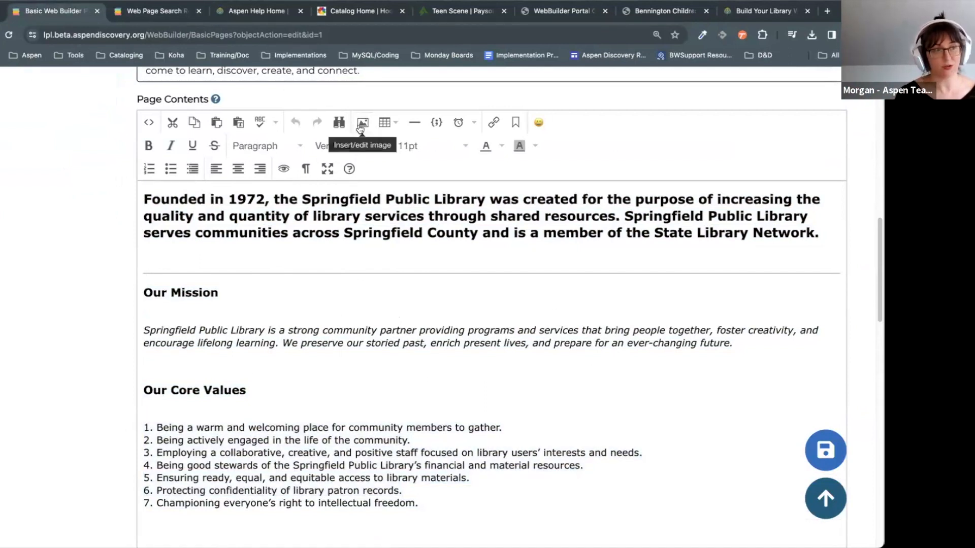
click(361, 216)
scroll(523, 302, up, 1)
scroll(523, 301, up, 2)
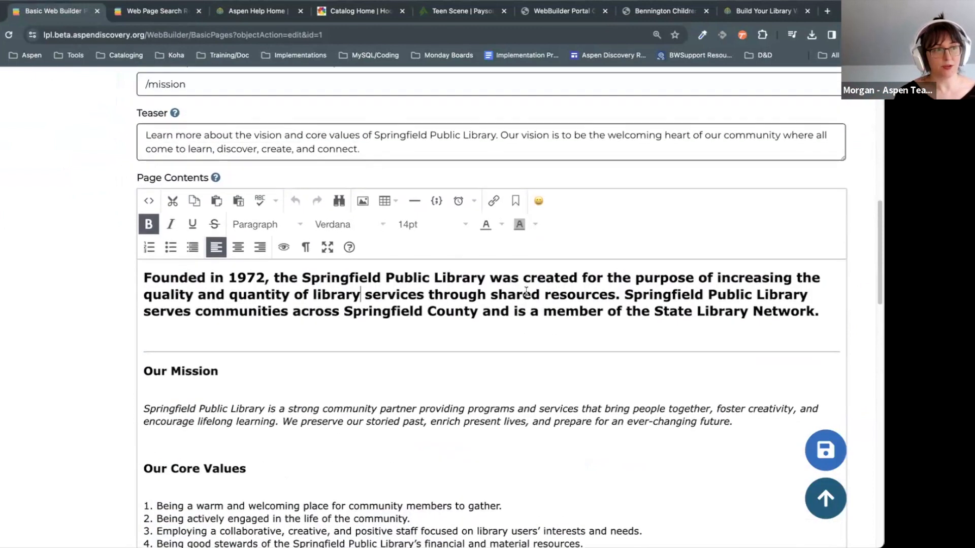
click(377, 367)
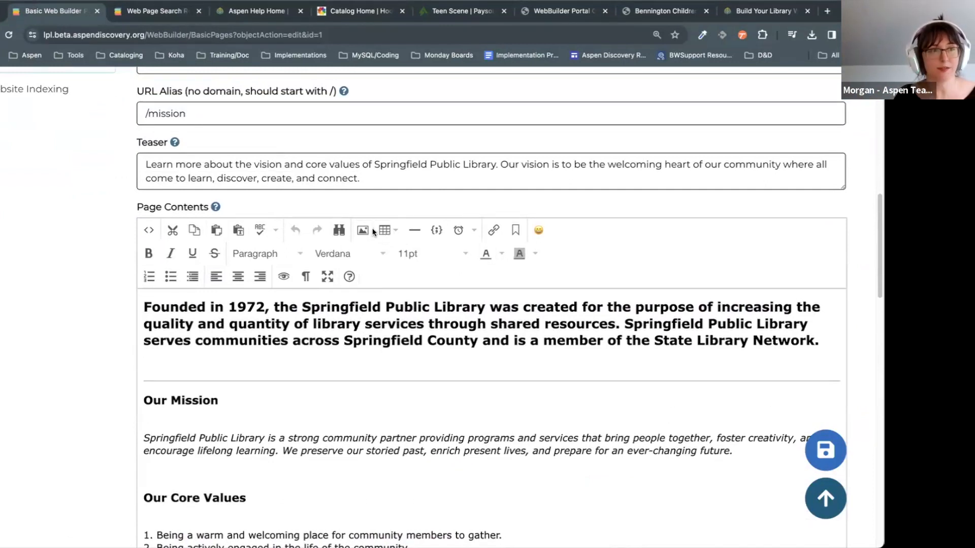
Step: From the Build Your Library Website help, open the Rich Text Editor guide, then return to editing
click(757, 11)
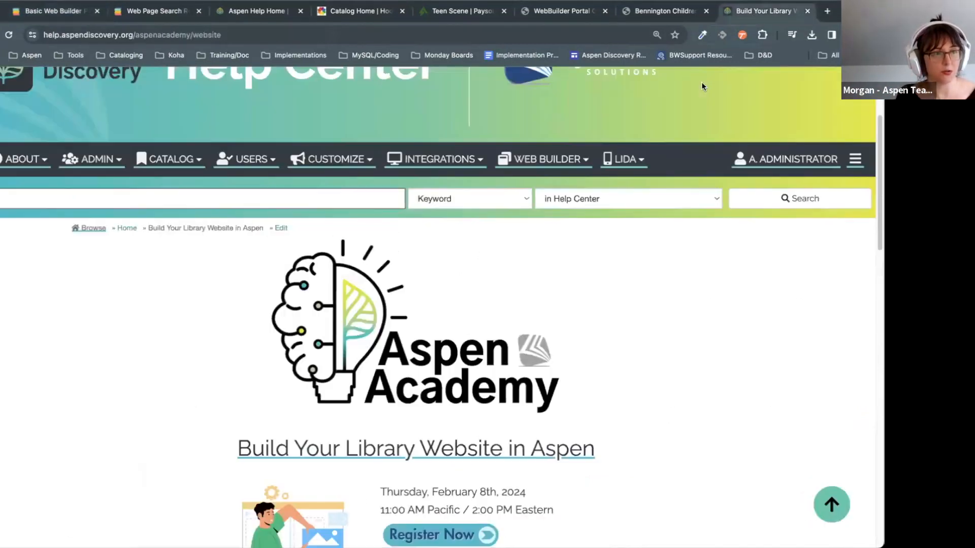
click(540, 160)
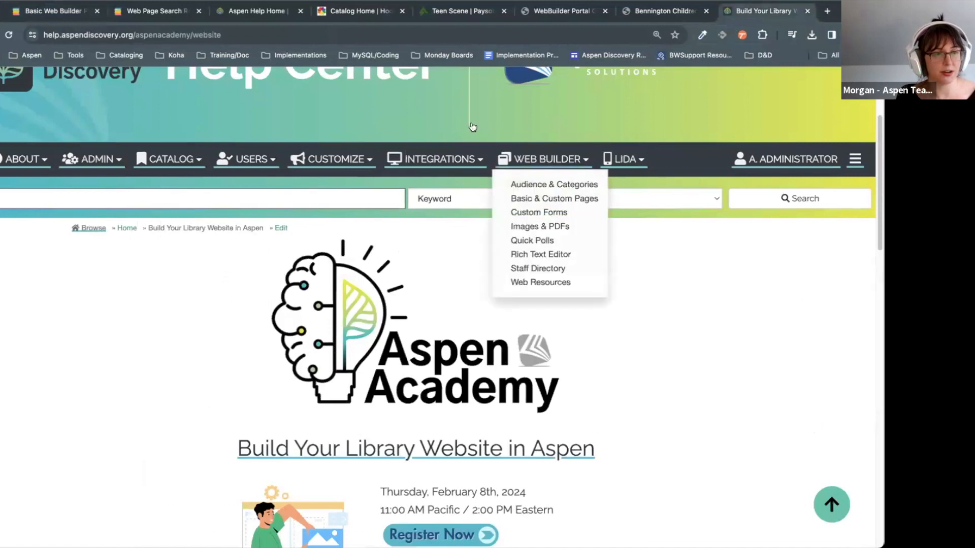
click(552, 255)
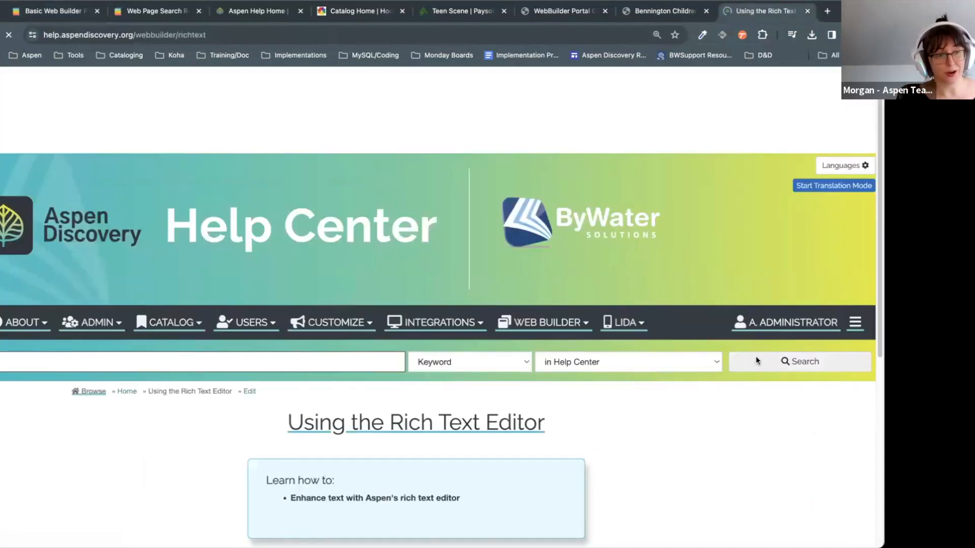
scroll(785, 338, down, 3)
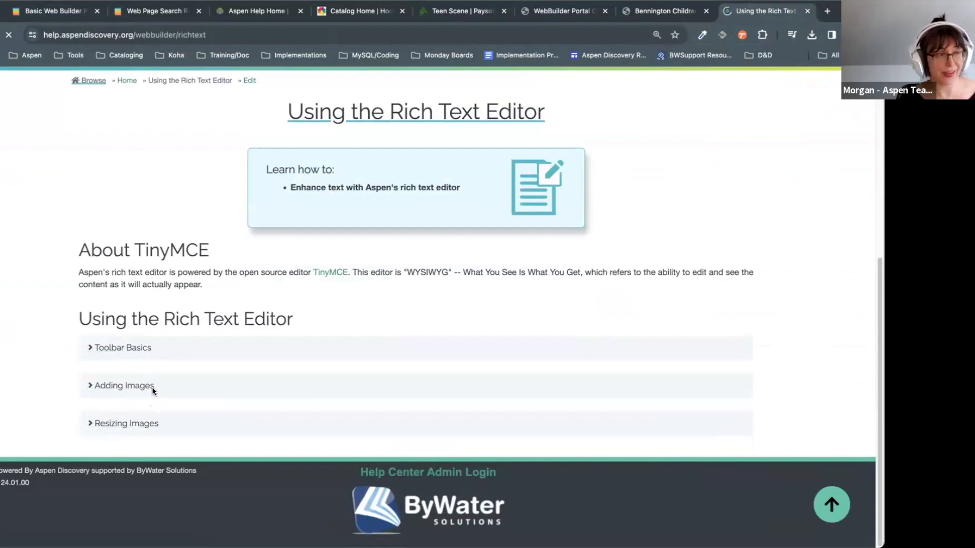
click(88, 15)
click(387, 359)
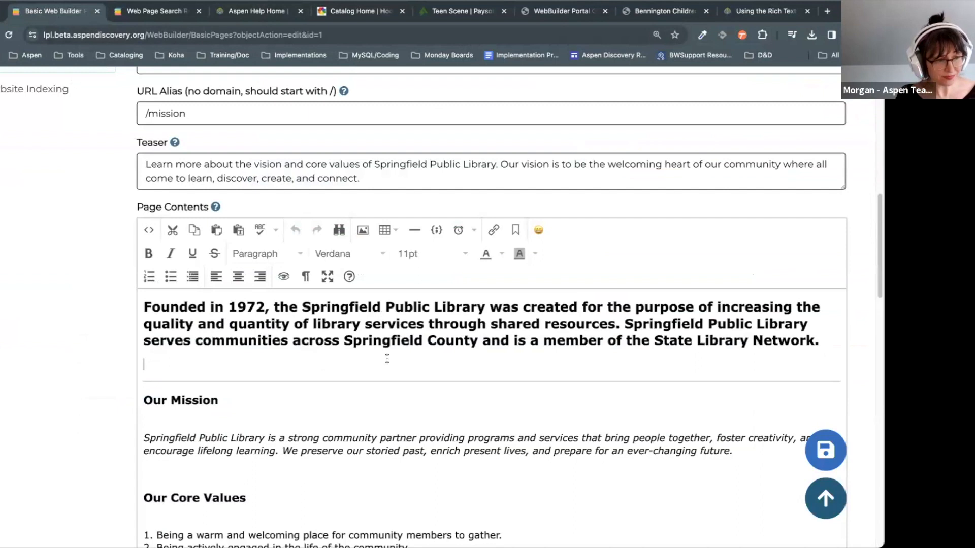
click(429, 373)
click(696, 360)
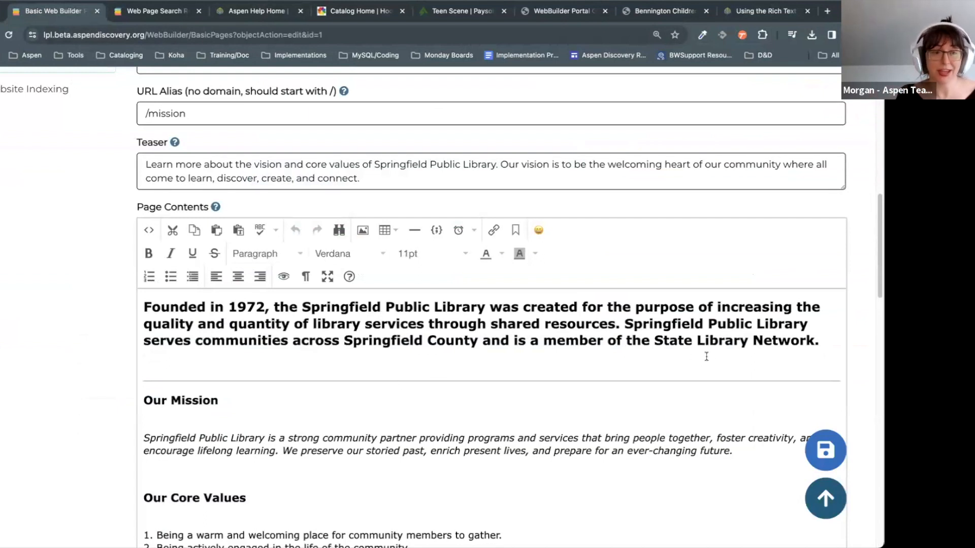
click(733, 341)
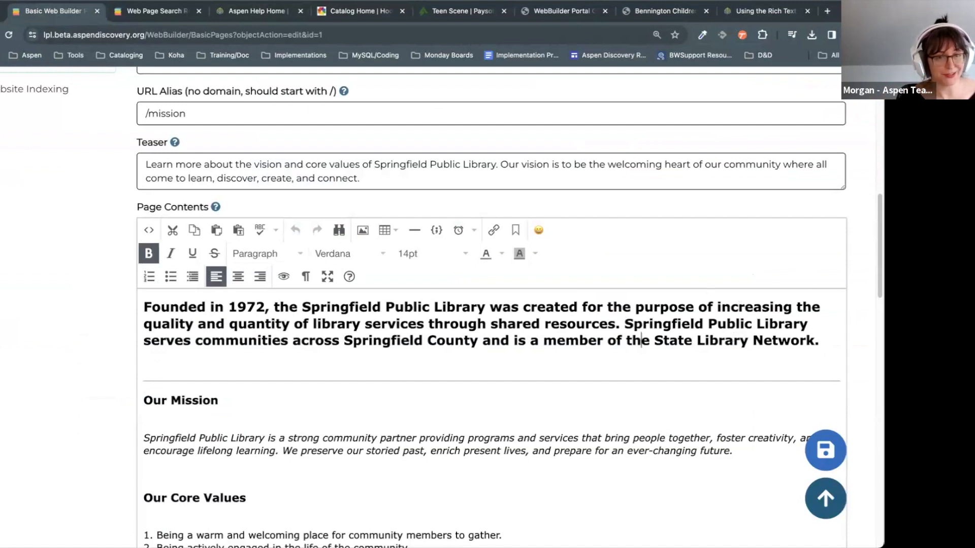
scroll(639, 343, down, 6)
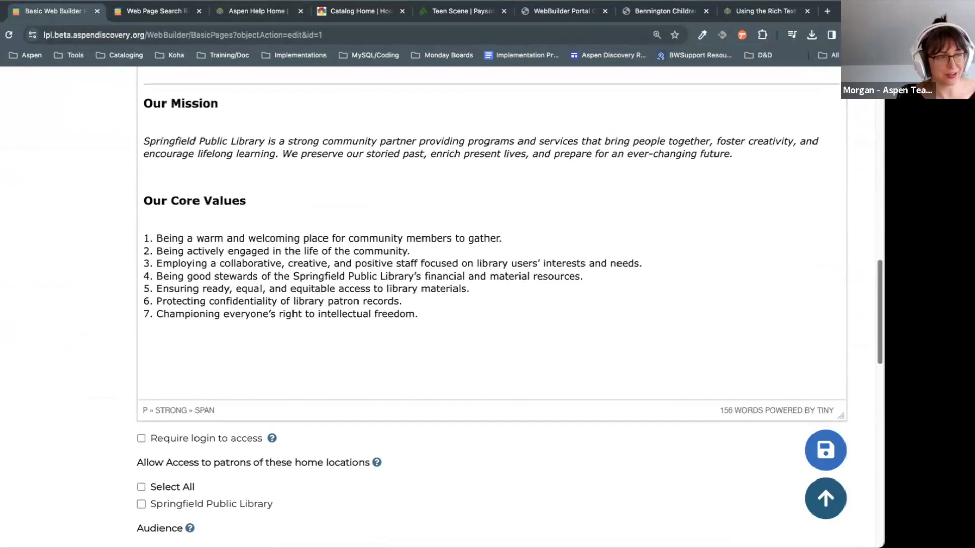
Step: Scroll the Our Mission & Values edit form to the Require login and Audience sections
scroll(442, 305, down, 7)
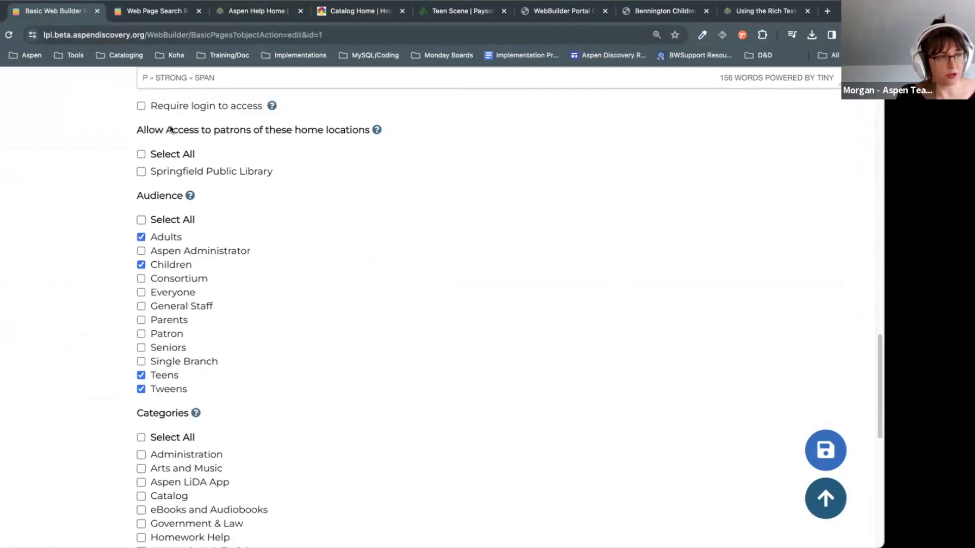
scroll(170, 125, up, 2)
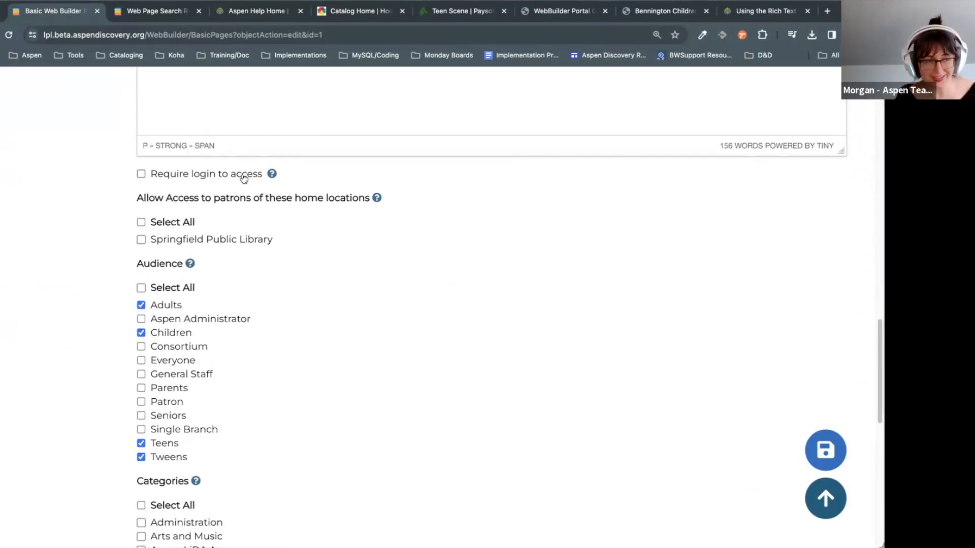
scroll(503, 298, up, 2)
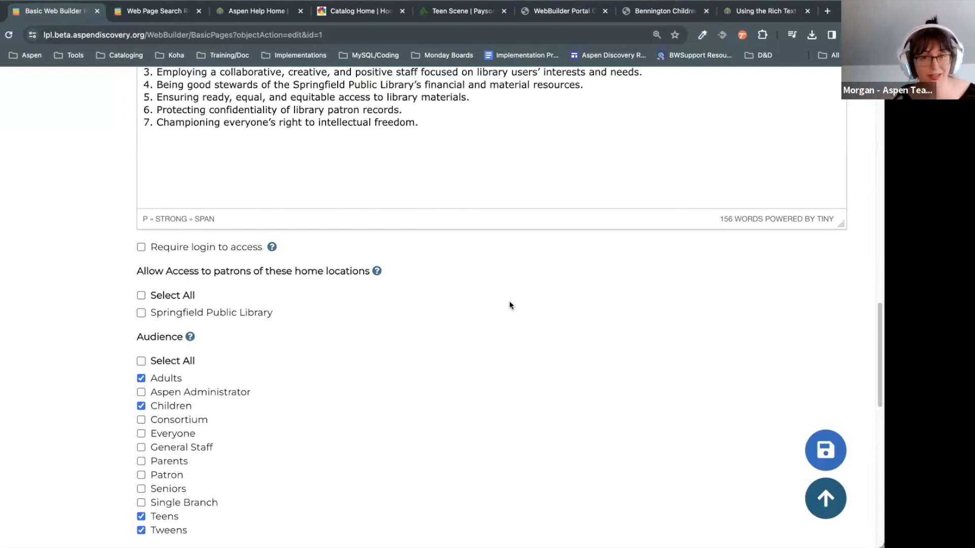
scroll(326, 315, up, 1)
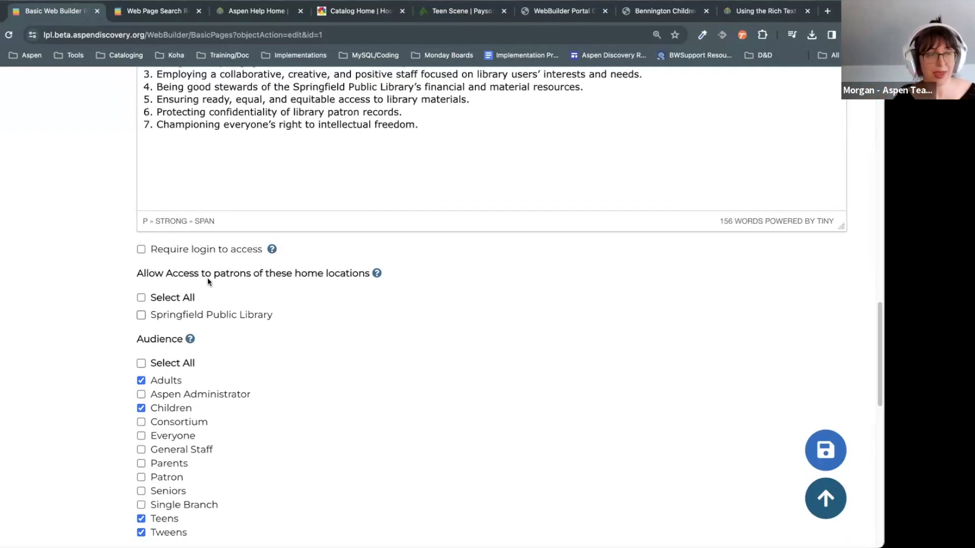
click(205, 249)
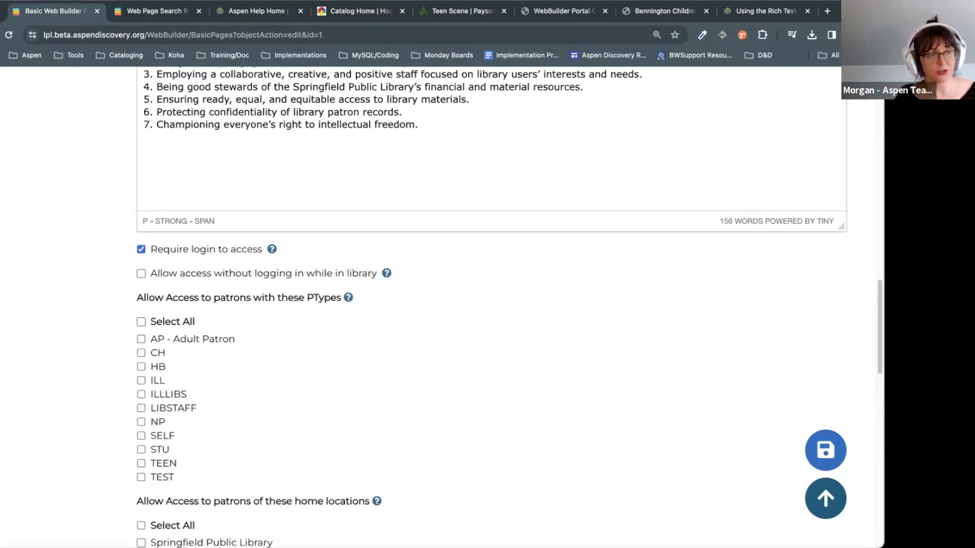
click(192, 412)
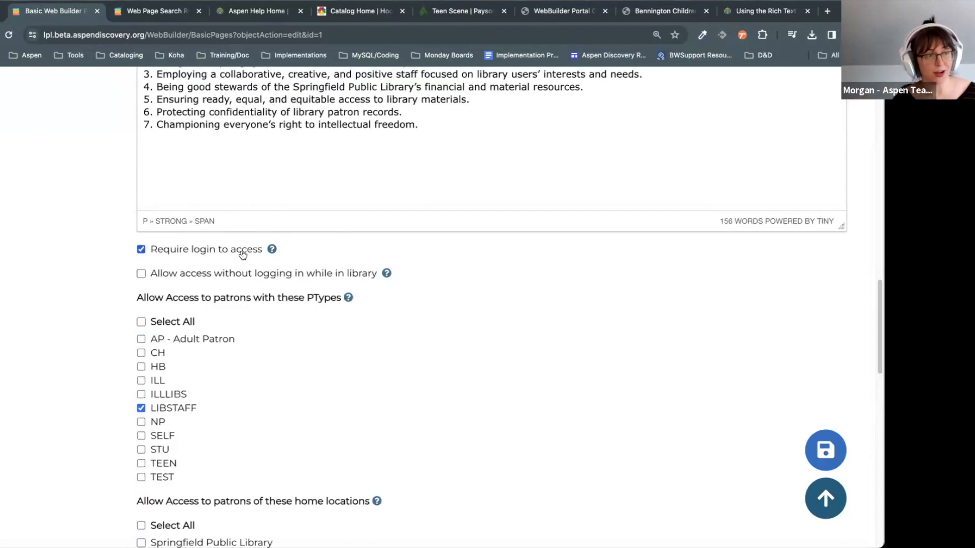
scroll(264, 325, down, 1)
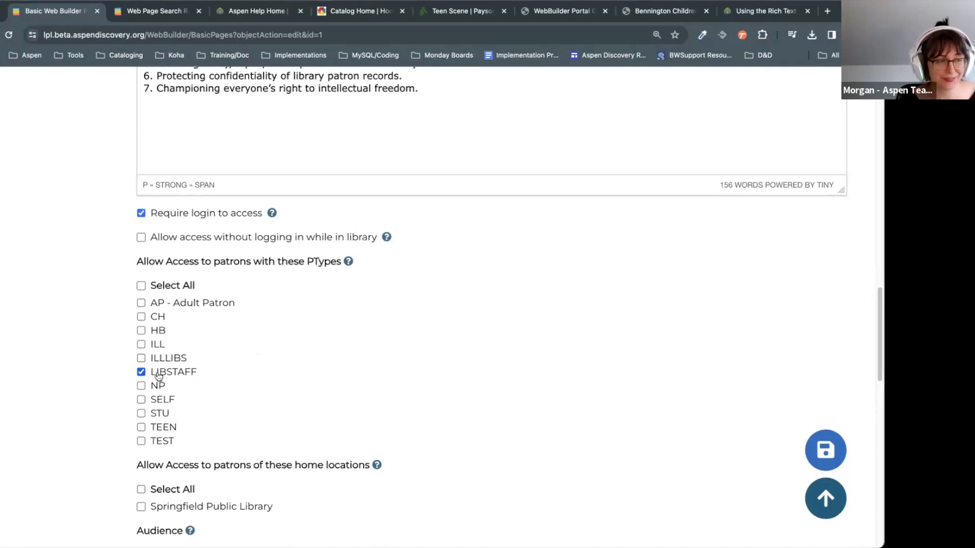
click(172, 217)
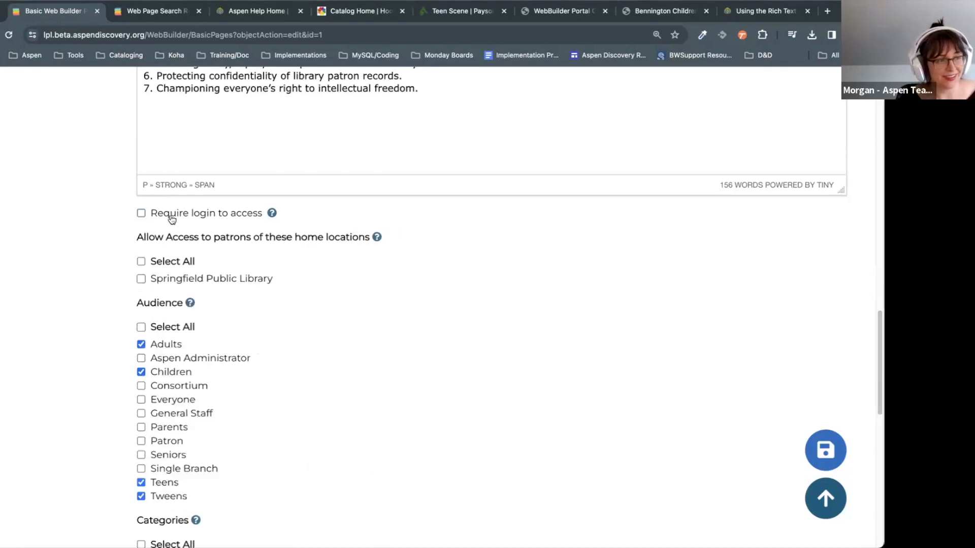
click(175, 343)
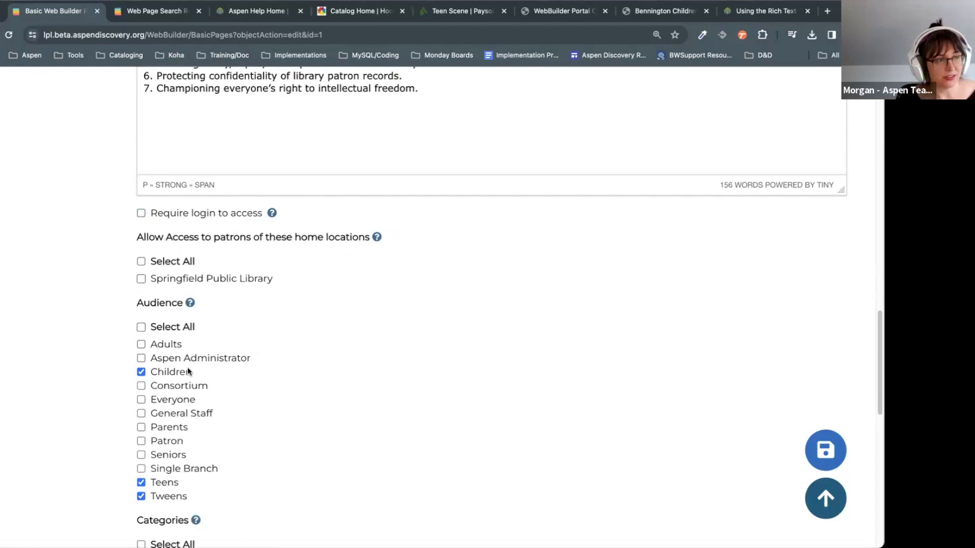
click(175, 346)
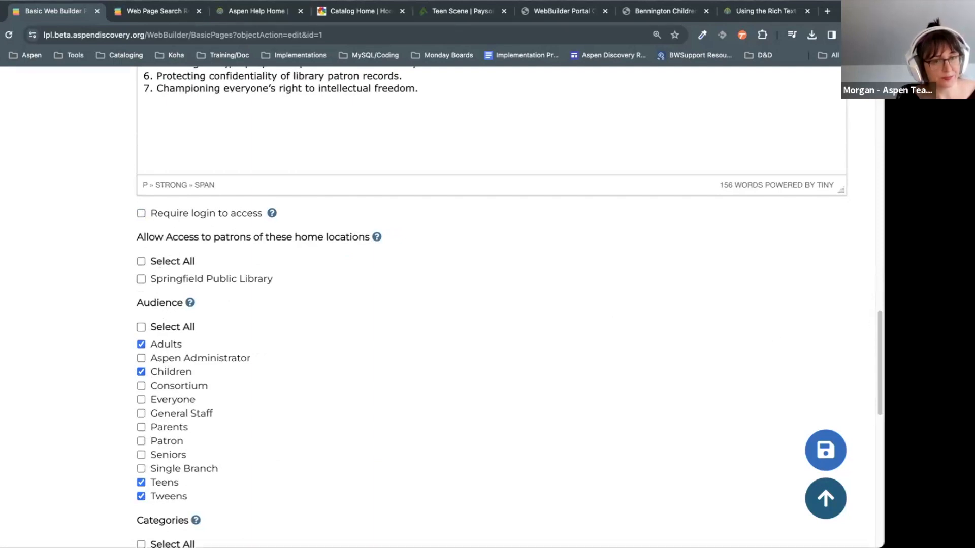
Step: Review the page's Audience and Categories checkboxes, then return to the Web Page Search results
scroll(487, 330, down, 5)
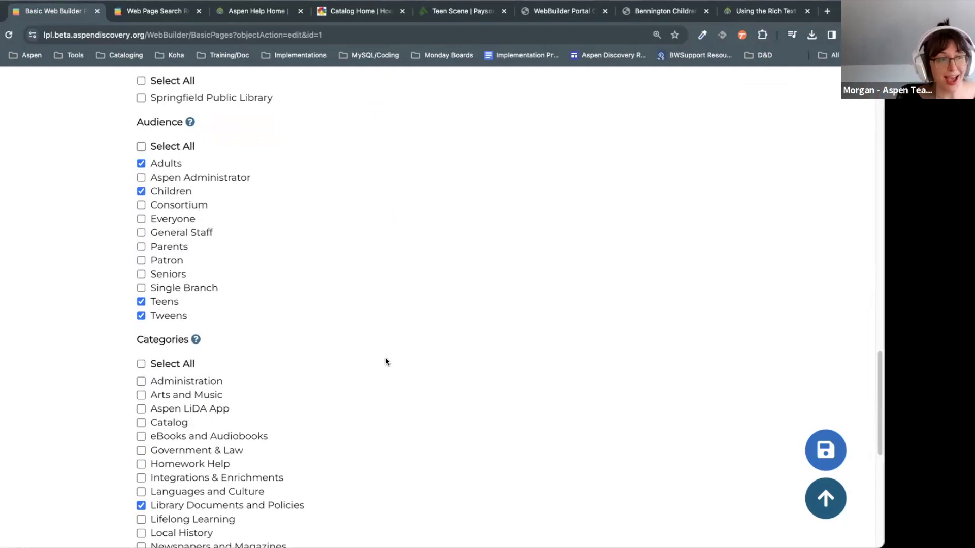
scroll(385, 357, down, 1)
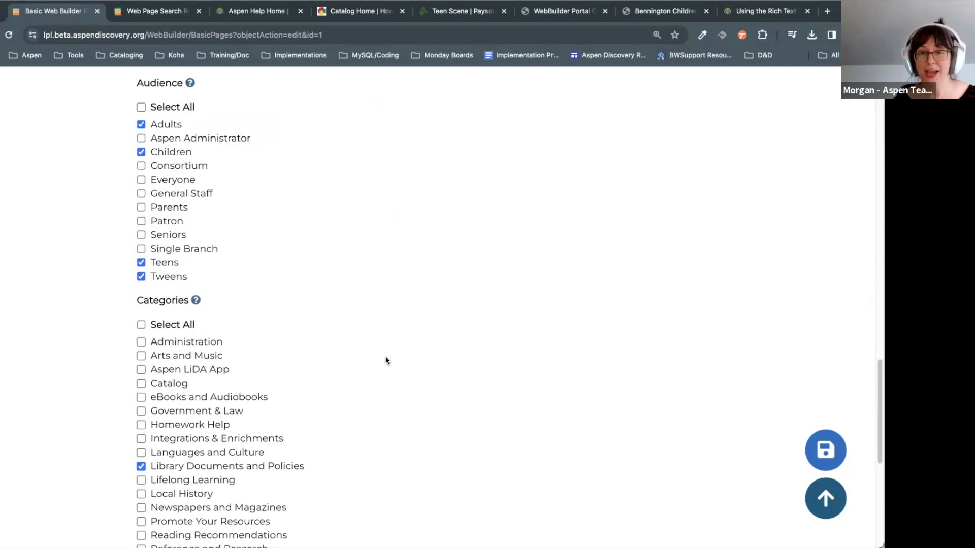
scroll(383, 361, down, 1)
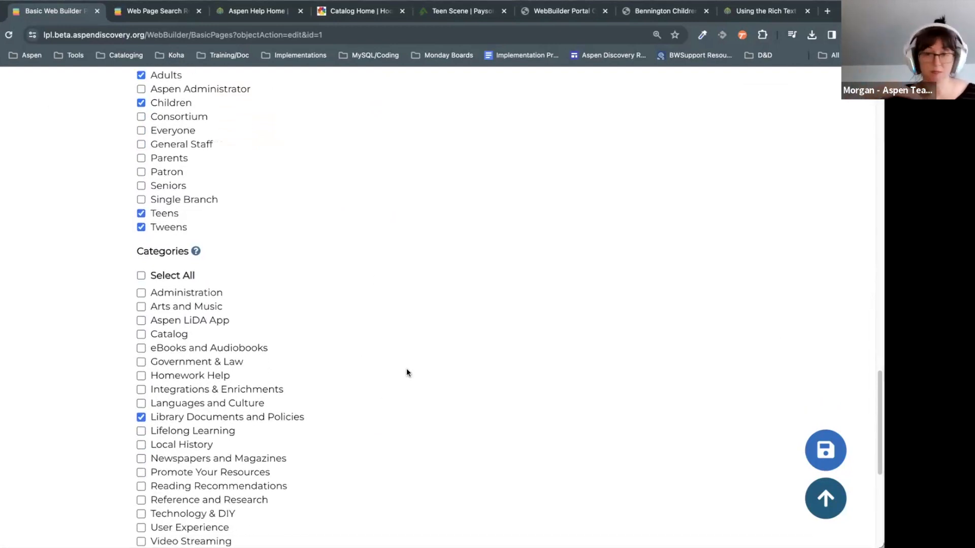
scroll(405, 367, down, 2)
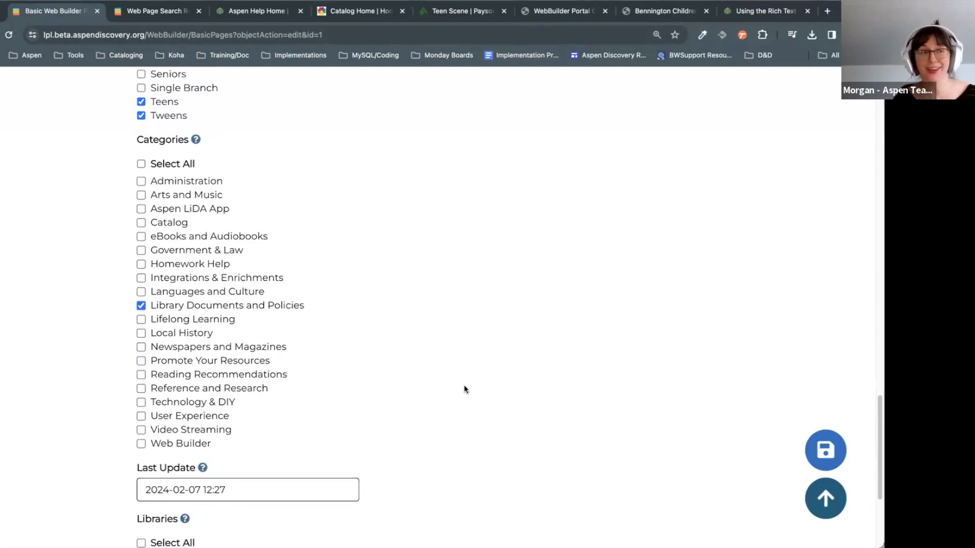
scroll(261, 168, up, 3)
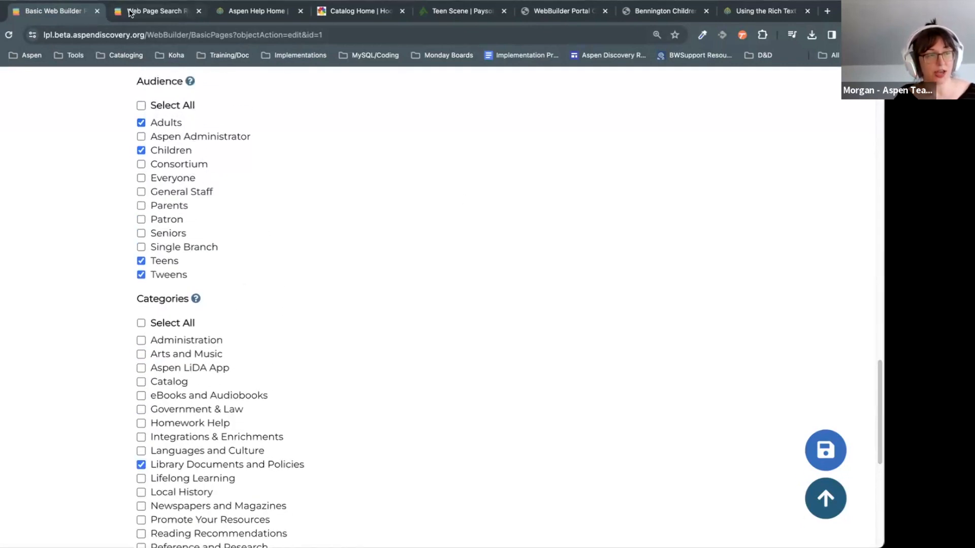
click(129, 13)
Step: Try the Arts and Music audience filter, dismiss the facet error, and return to the edit form
scroll(621, 389, up, 5)
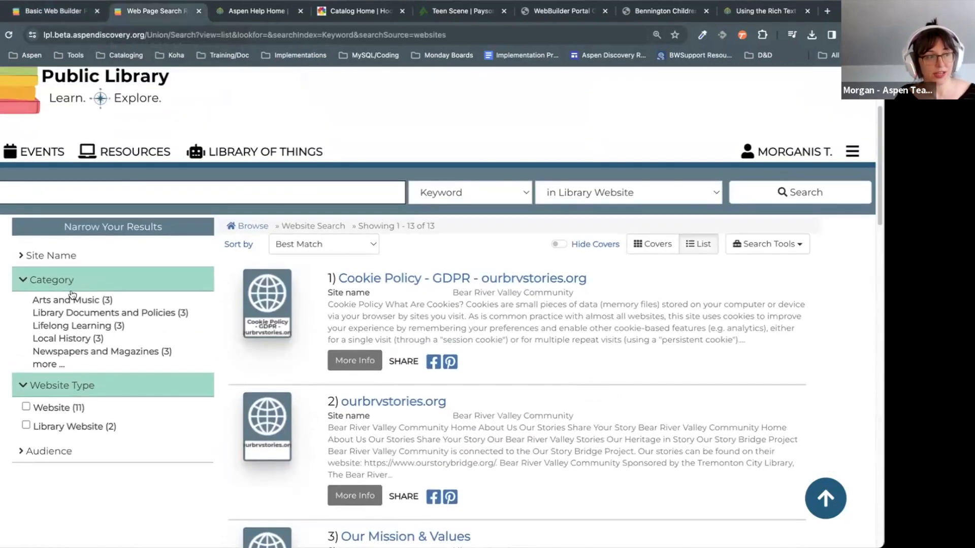
click(71, 453)
scroll(102, 431, down, 2)
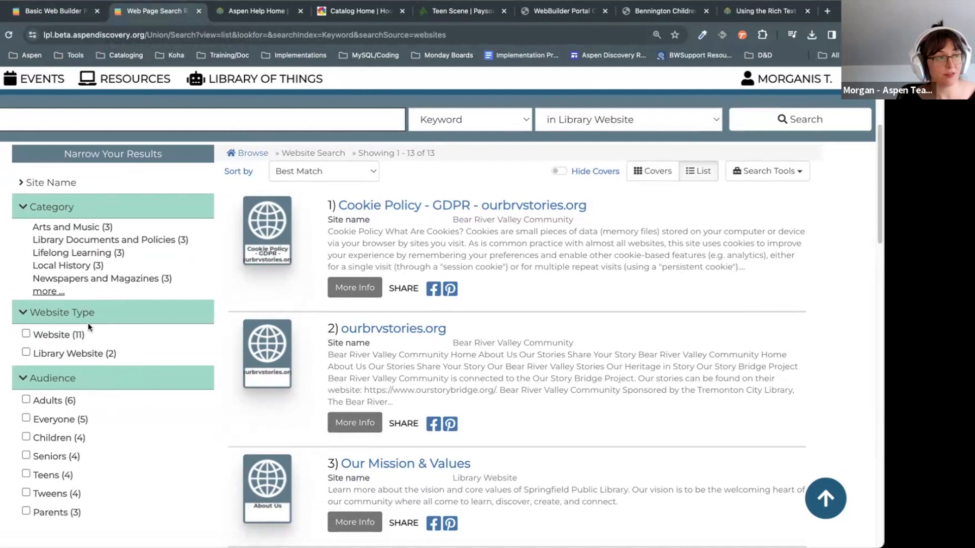
click(74, 232)
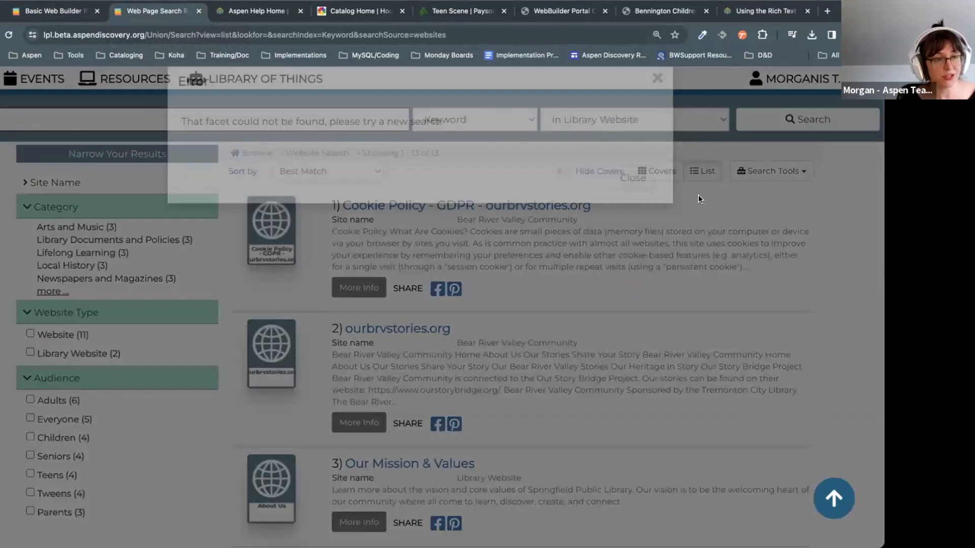
click(633, 203)
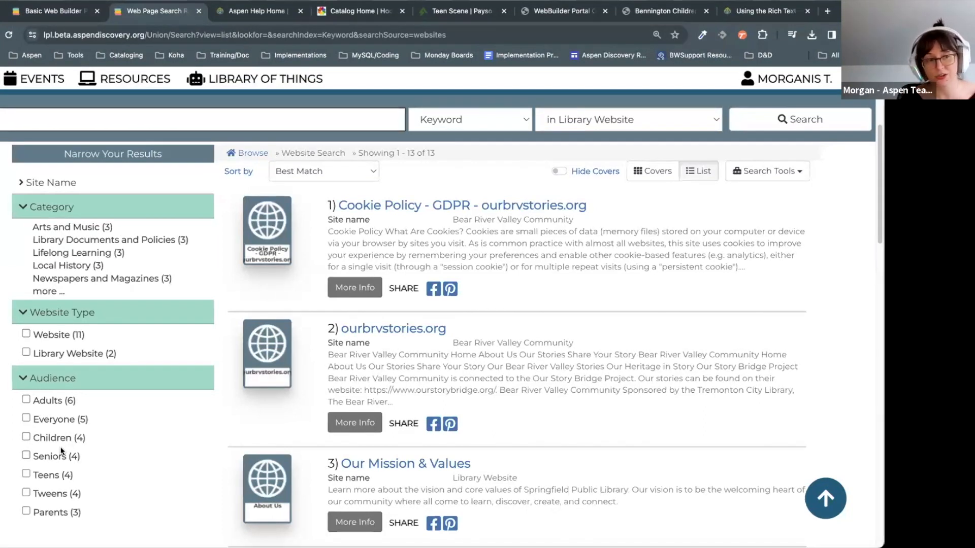
click(45, 11)
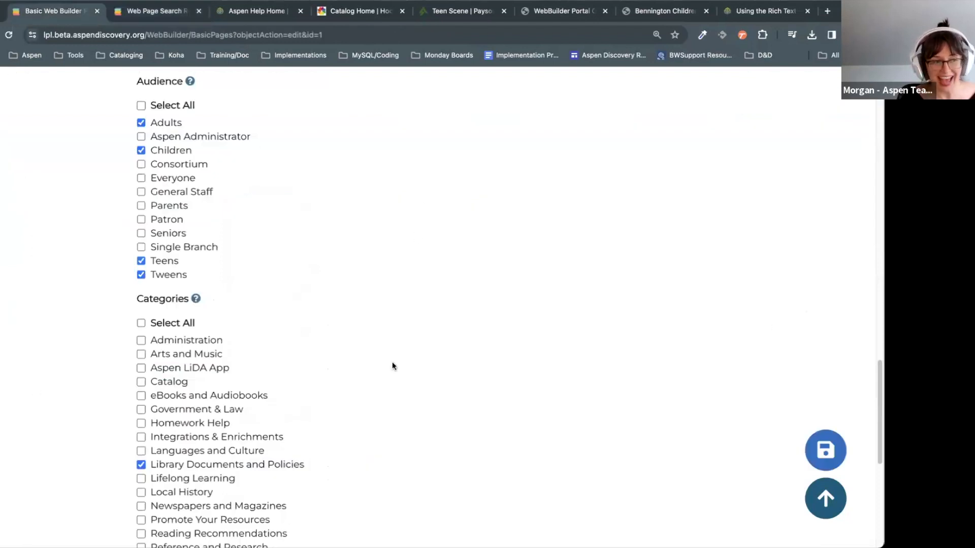
Step: Open the Web Builder Categories list in a new tab and browse its entries, including Aspen LiDA App
scroll(521, 352, up, 20)
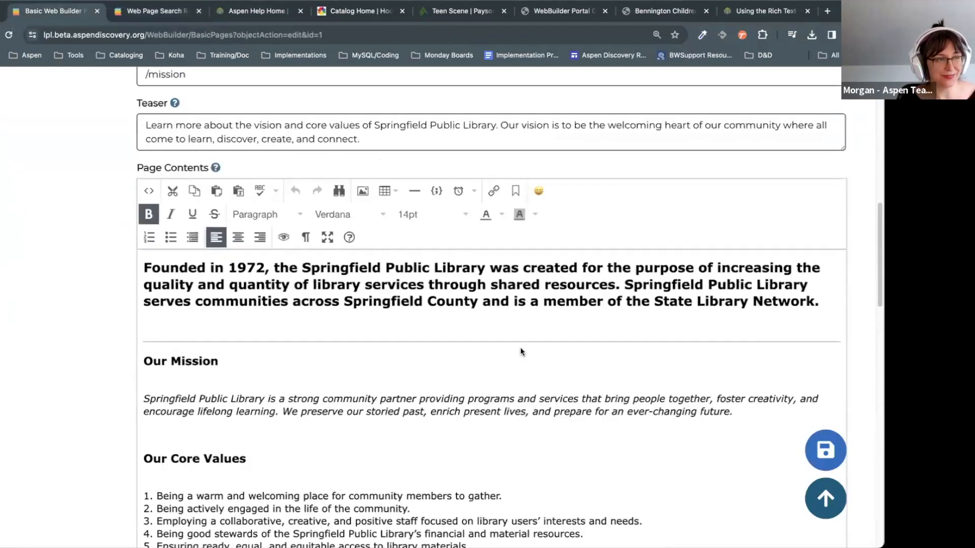
scroll(521, 350, down, 1)
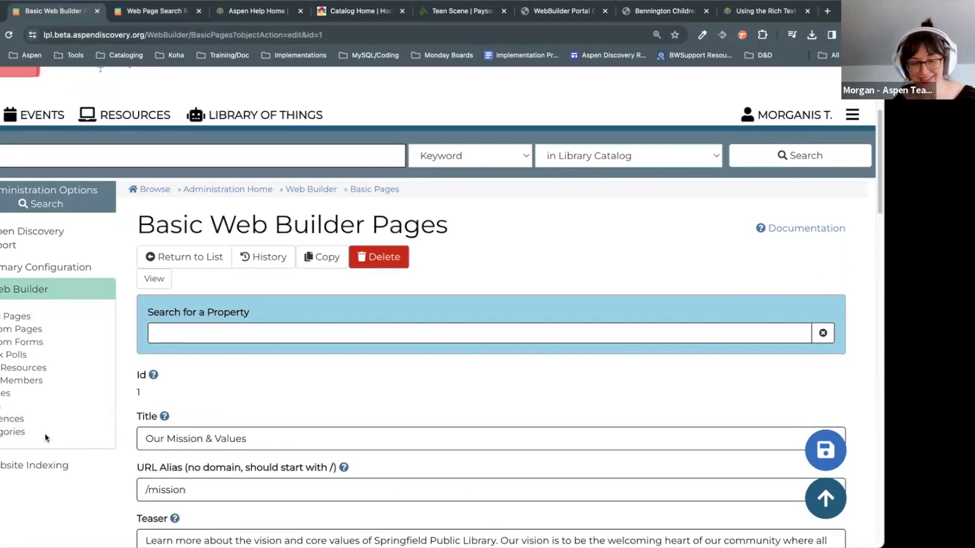
middle_click(16, 432)
click(126, 14)
scroll(727, 285, down, 6)
click(690, 161)
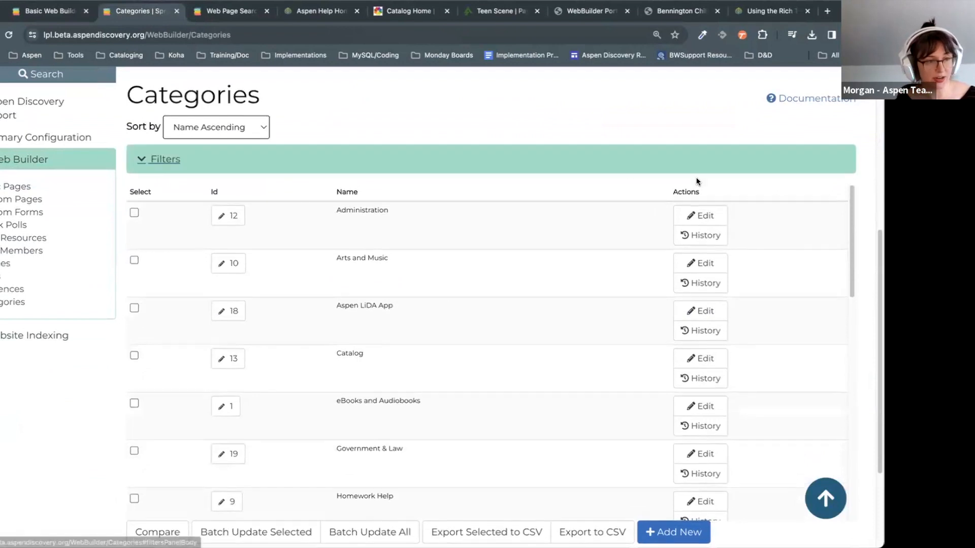
scroll(861, 222, down, 1)
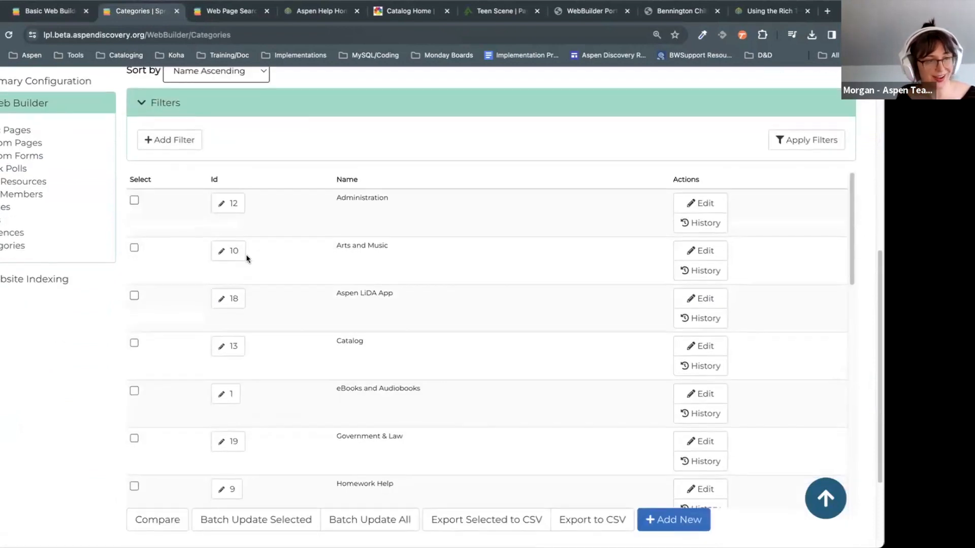
drag(413, 299, 314, 292)
click(398, 366)
drag(401, 298, 336, 295)
click(417, 330)
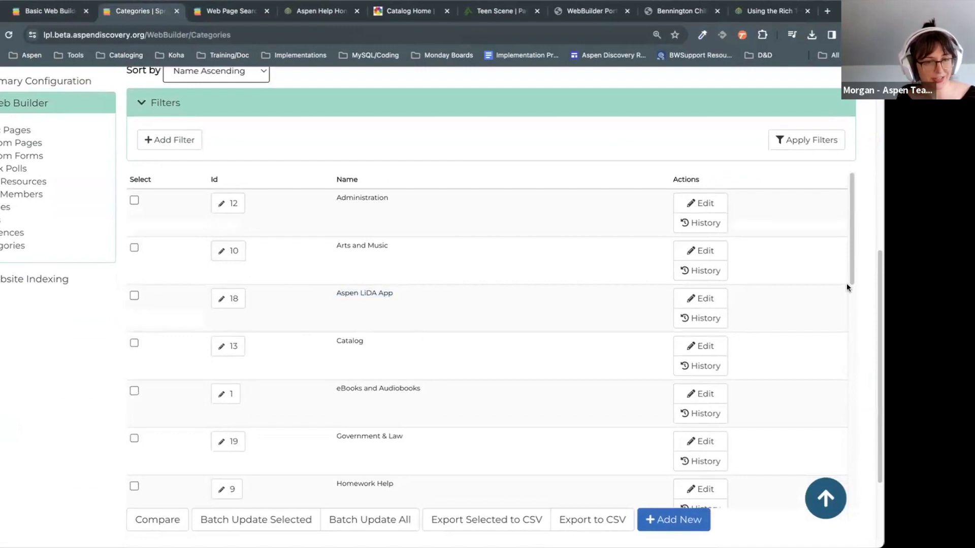
scroll(846, 287, down, 15)
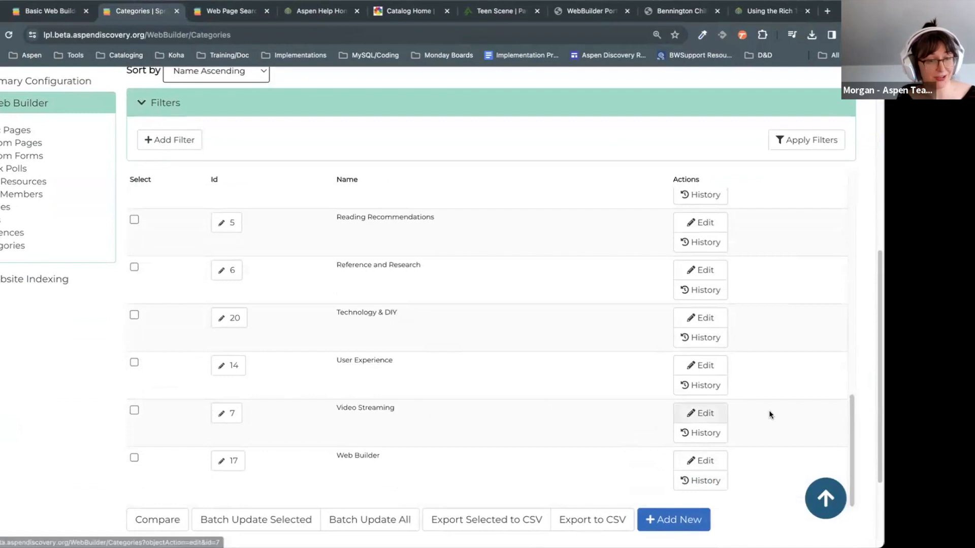
Step: Inspect the Video Streaming category's edit form, return to the list, then go back to the page editor
click(701, 412)
drag(324, 337, 51, 337)
click(514, 458)
click(0, 35)
scroll(643, 362, down, 5)
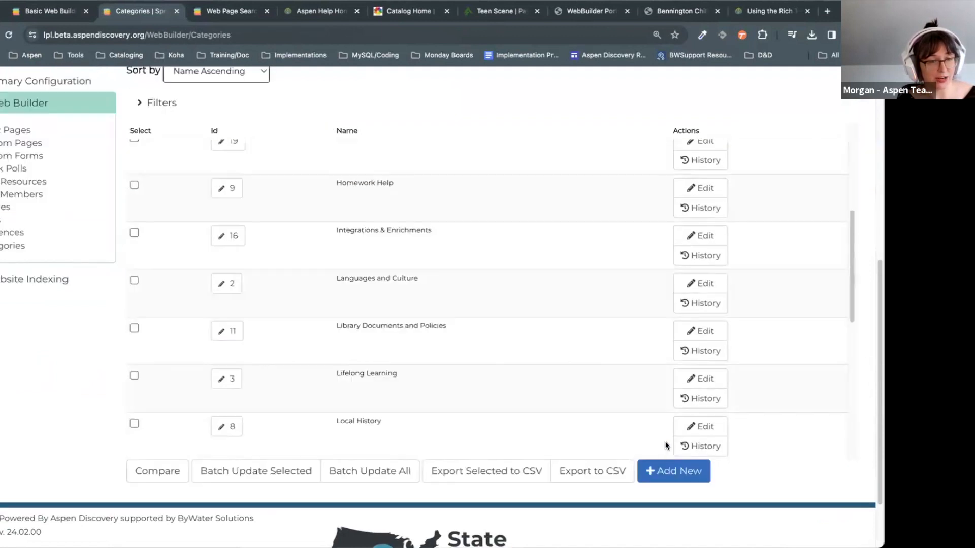
click(668, 478)
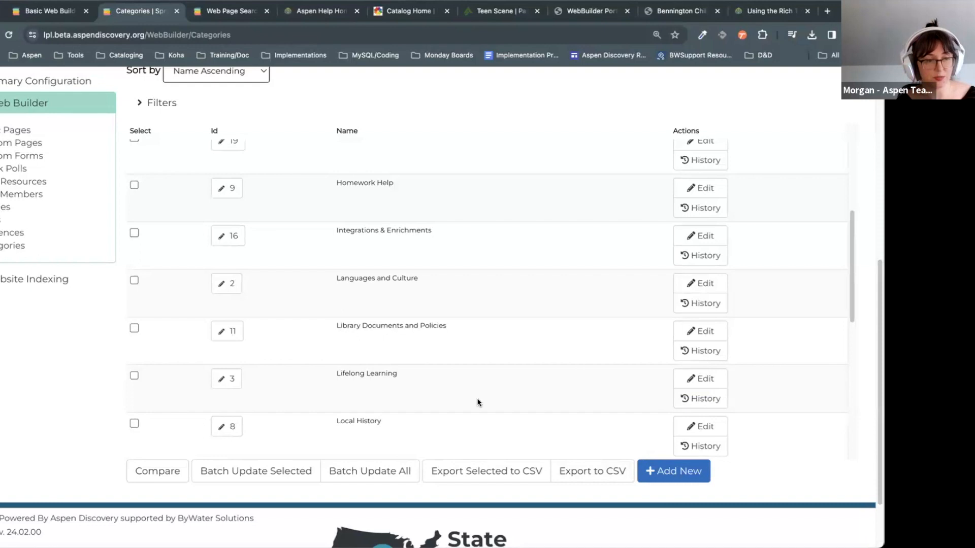
click(32, 20)
scroll(414, 320, down, 20)
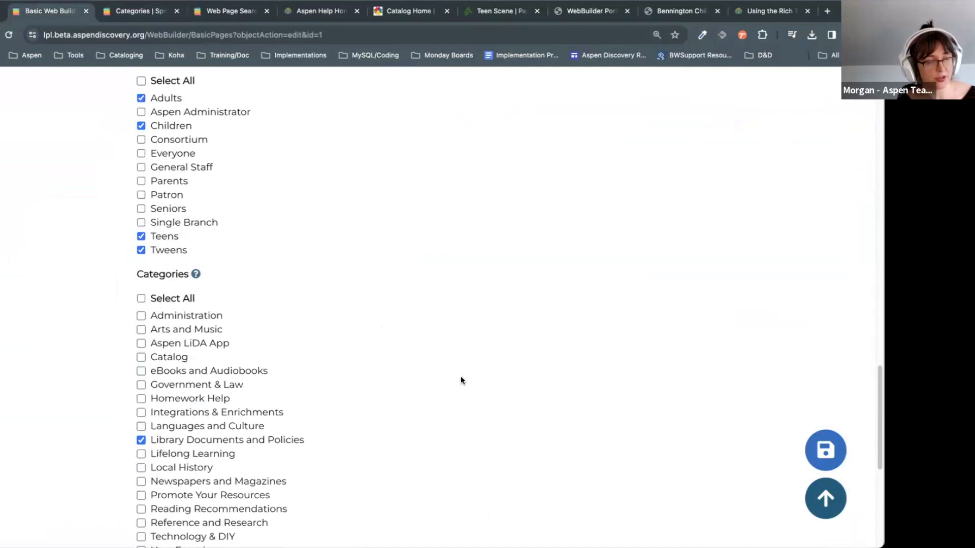
Step: Set the page's audience to Everyone, unticking Children, Adults, Teens and Tweens
scroll(343, 277, up, 3)
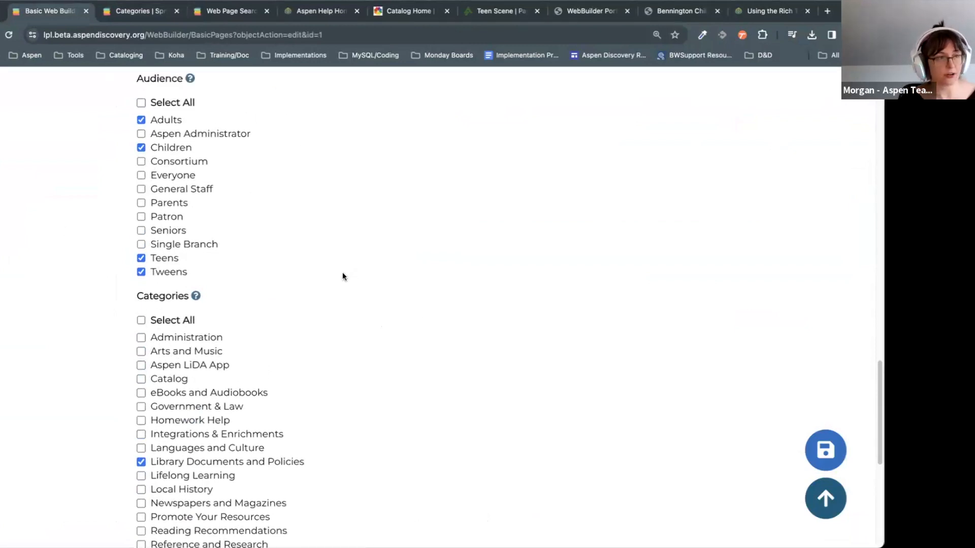
click(170, 229)
click(171, 252)
click(168, 197)
click(168, 336)
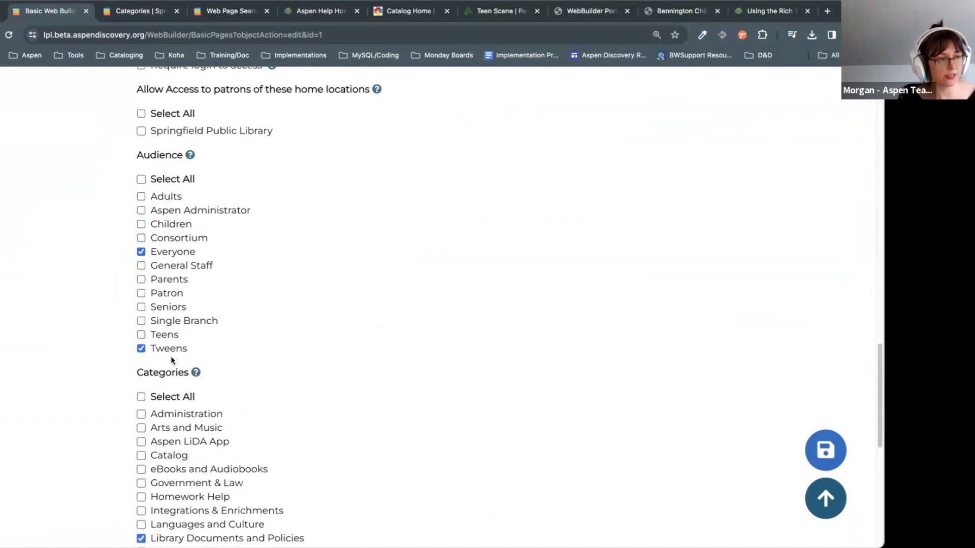
click(178, 350)
Step: Scroll down to the Categories, Last Update and Libraries fields above the save buttons
scroll(319, 344, down, 7)
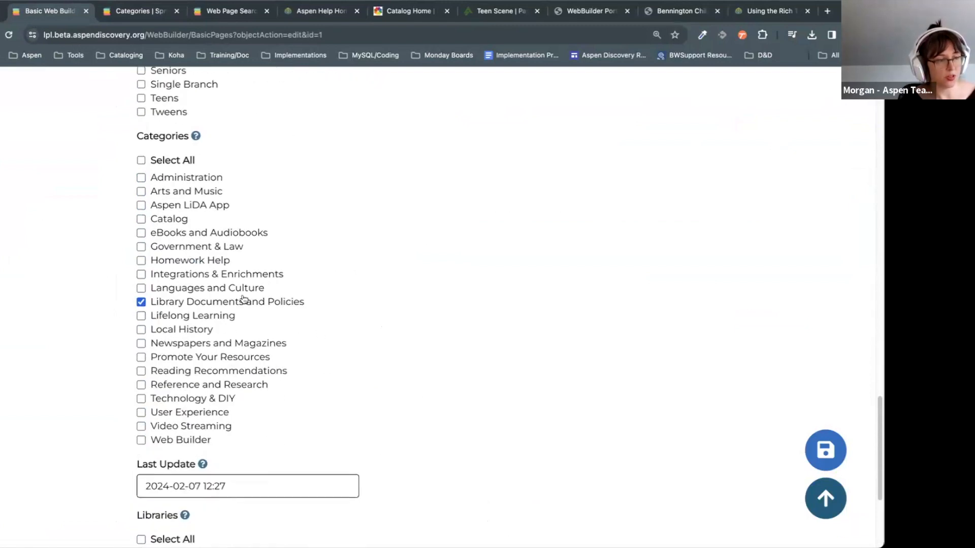
scroll(768, 349, down, 5)
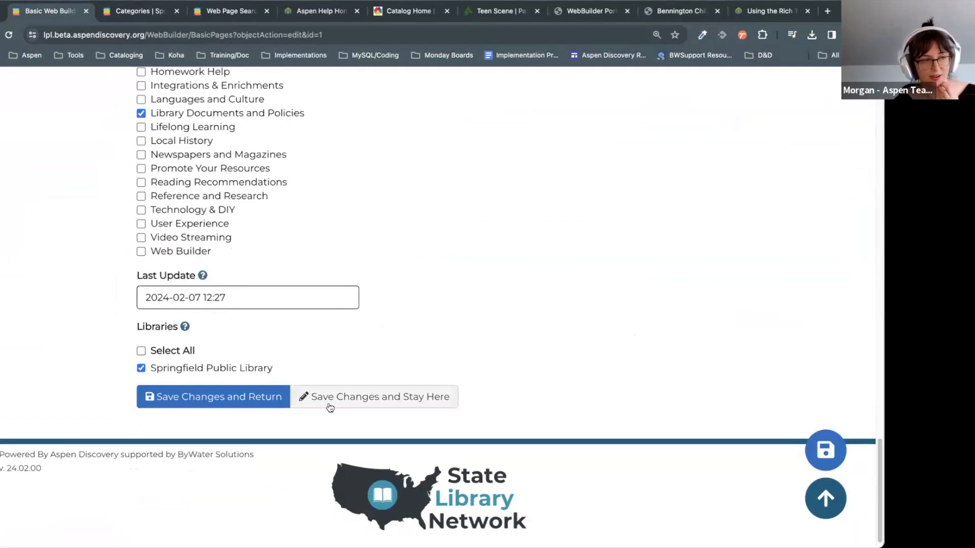
scroll(871, 449, up, 1)
scroll(442, 308, up, 1)
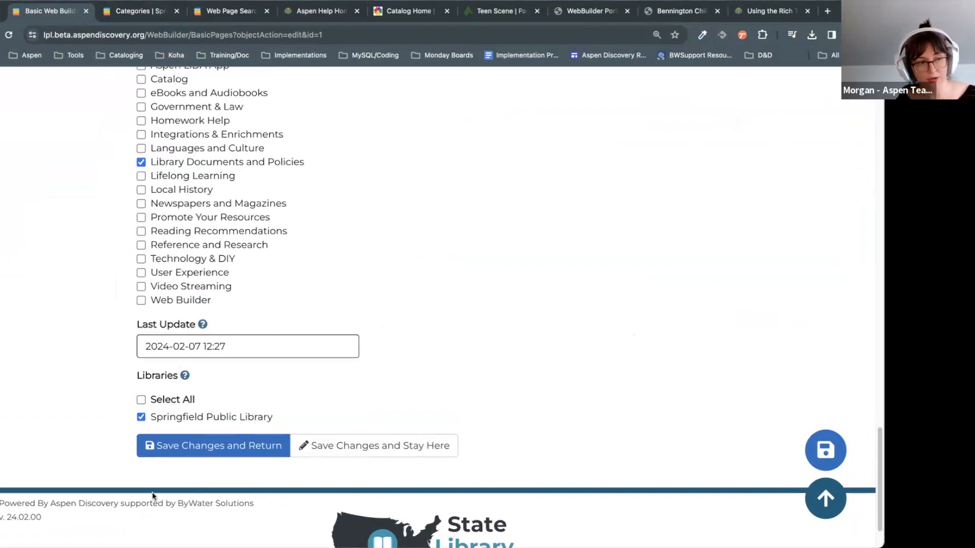
scroll(660, 373, up, 3)
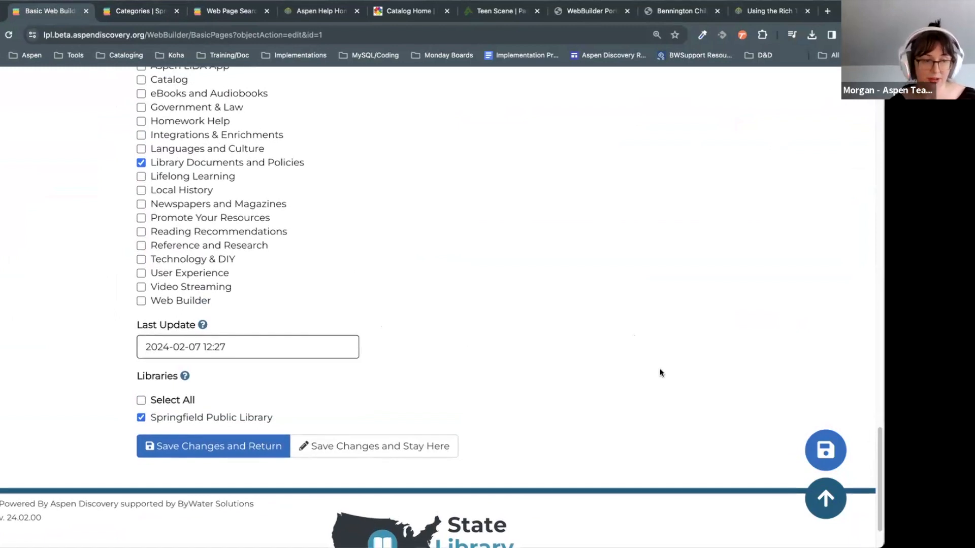
scroll(659, 373, down, 2)
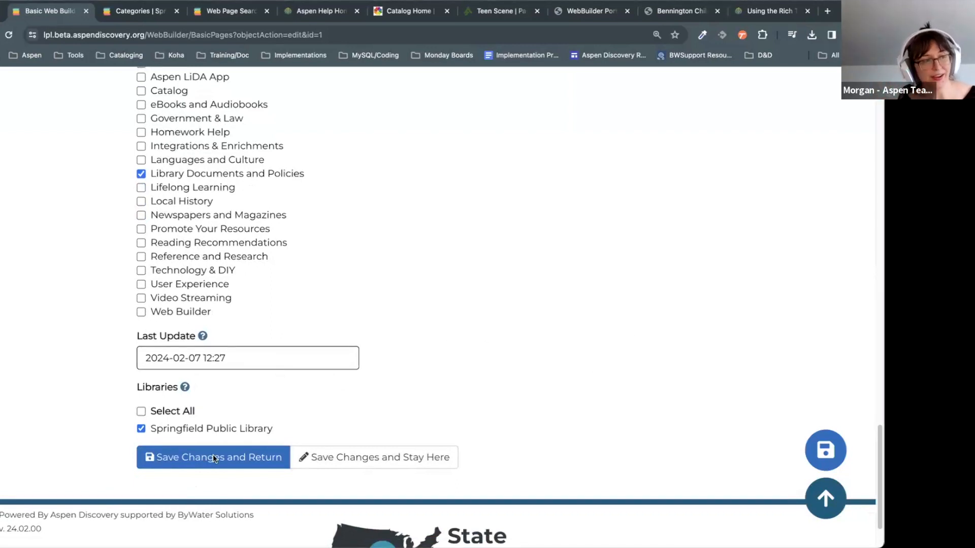
Step: Untick Springfield Public Library and save the Our Mission & Values page
drag(512, 405, 508, 402)
click(508, 403)
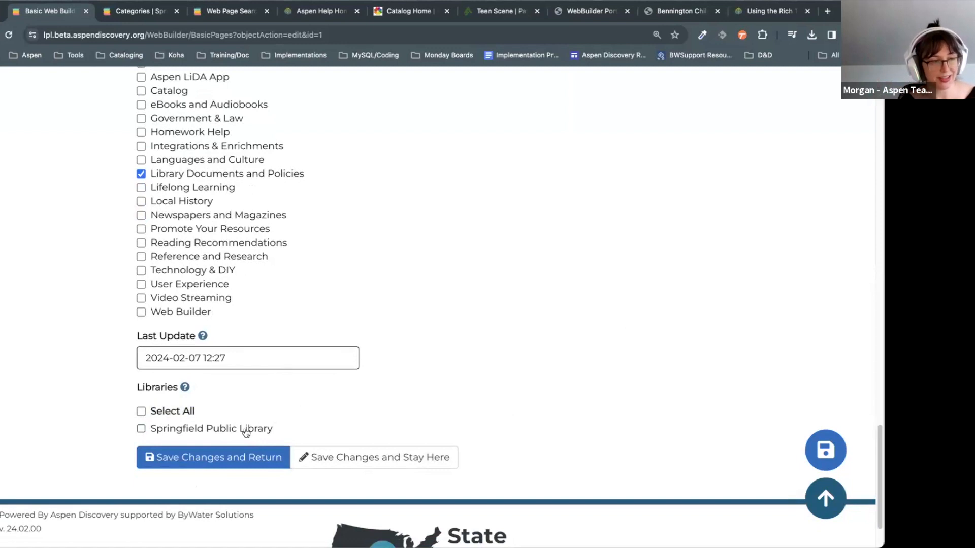
click(230, 433)
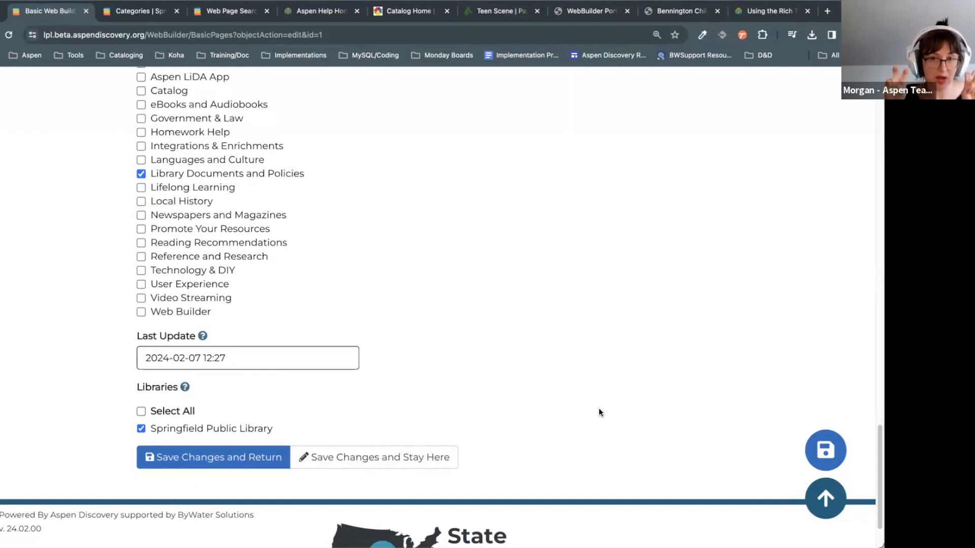
click(210, 435)
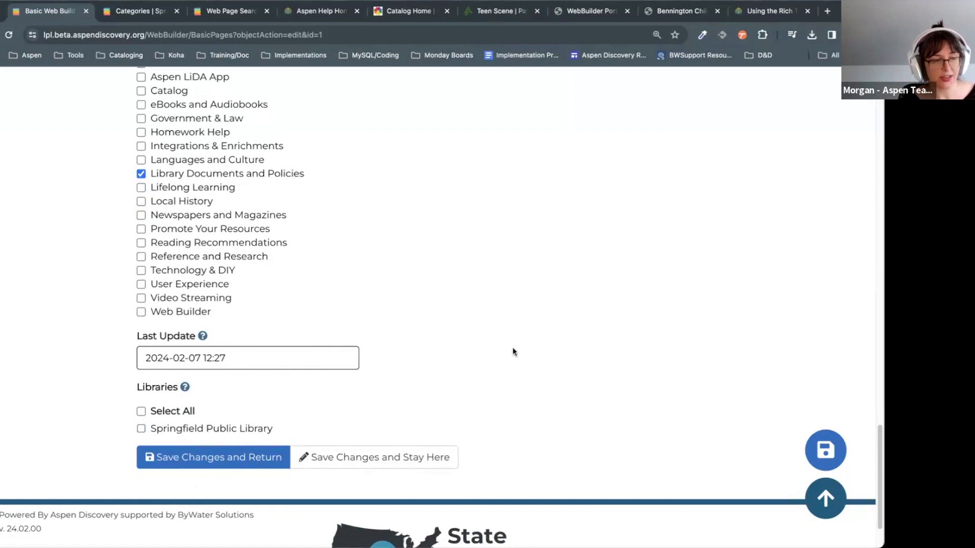
scroll(513, 357, up, 20)
scroll(513, 358, down, 20)
click(819, 453)
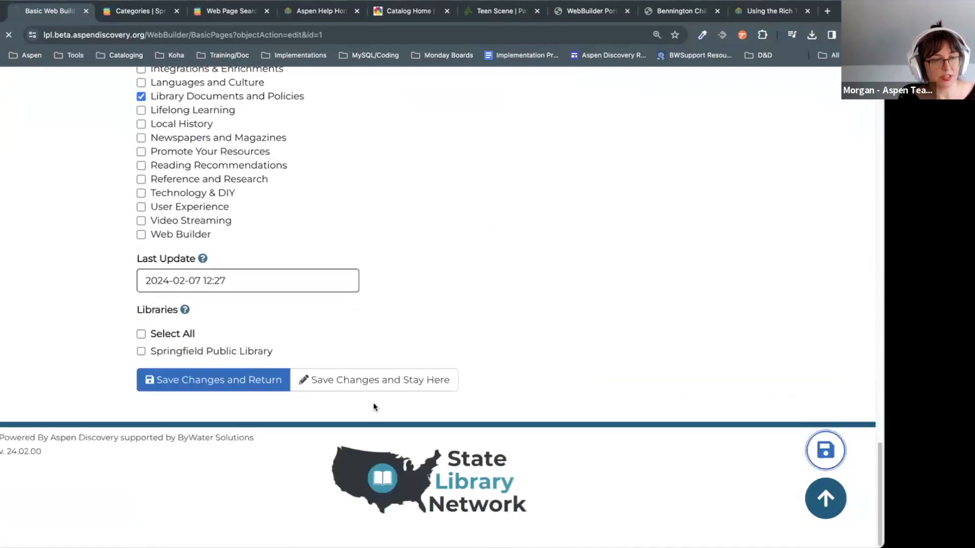
Step: Select the /mission URL alias and switch to the Categories tab
scroll(373, 407, up, 5)
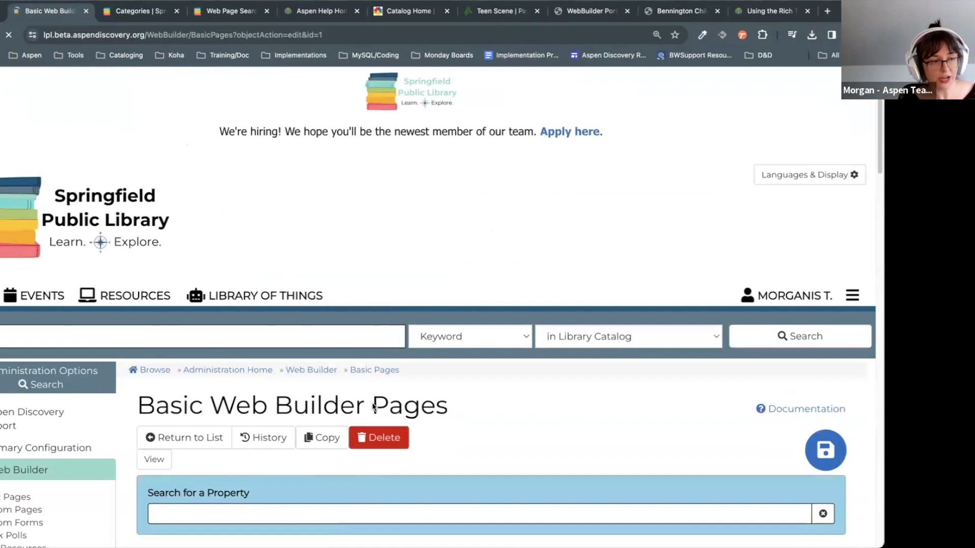
scroll(374, 407, down, 7)
triple_click(225, 341)
key(ctrl+c)
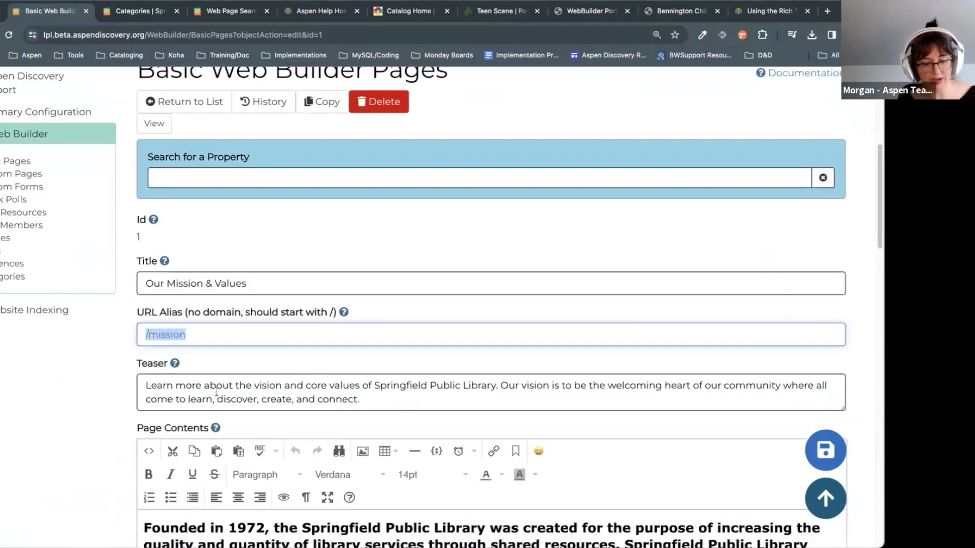
click(129, 11)
Step: Replace the address path with the pasted /mission alias and load it
click(174, 35)
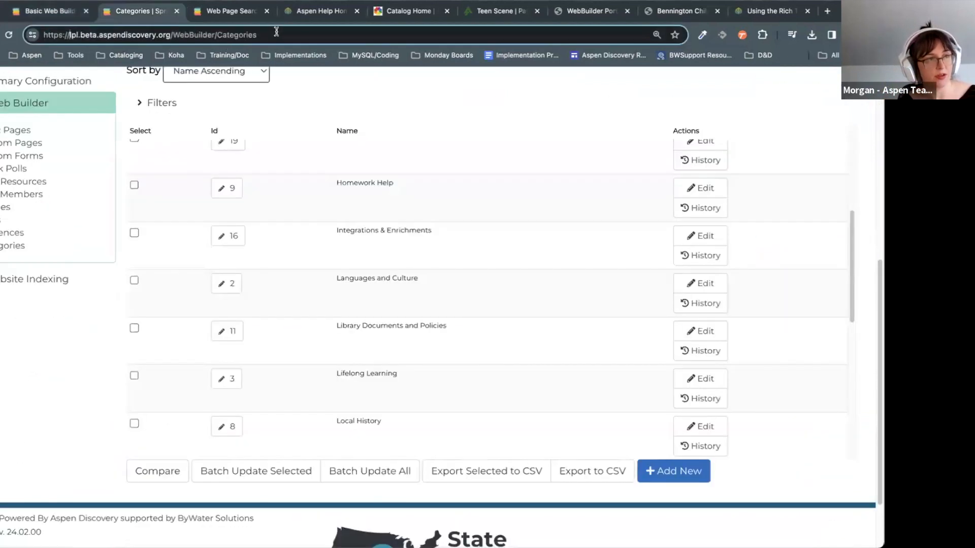
key(BackSpace)
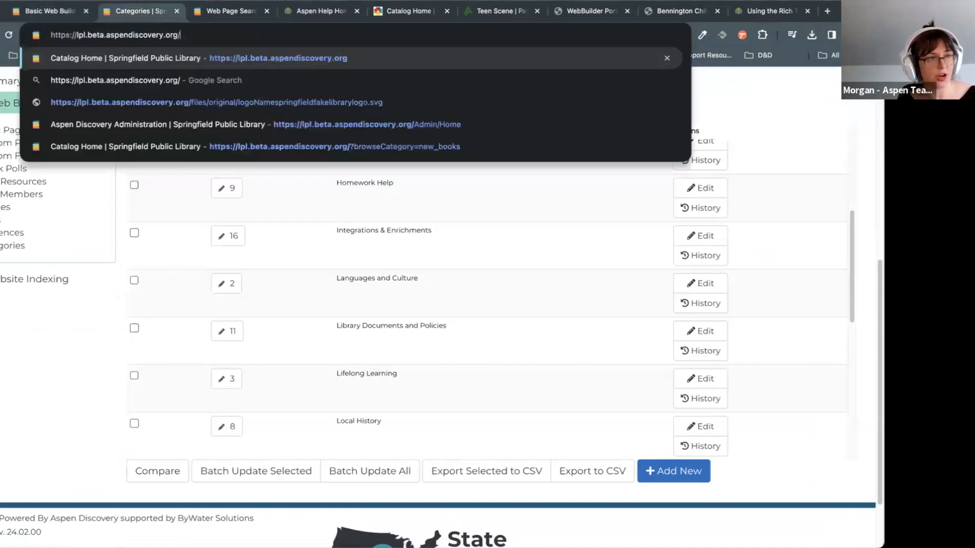
key(ctrl+v)
key(Return)
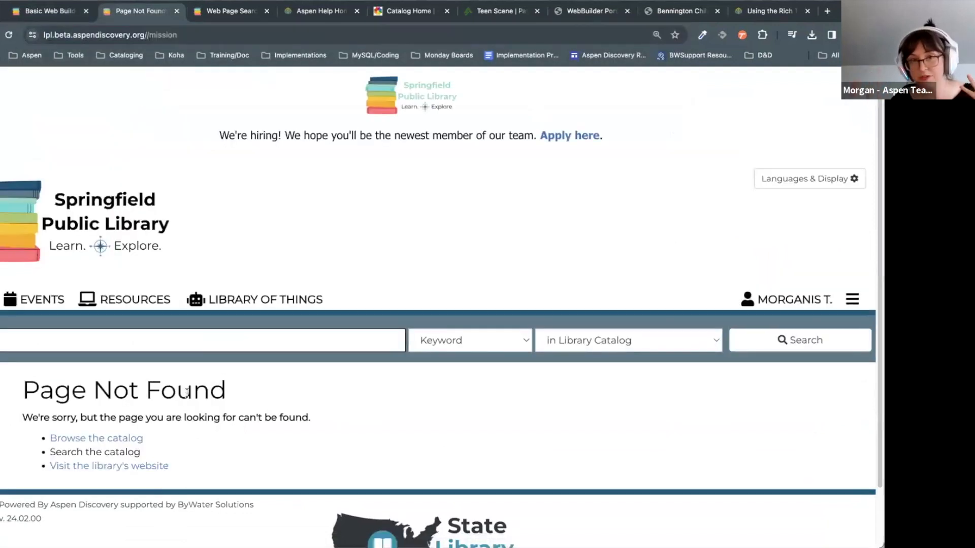
Step: Reassign the page to Springfield Public Library and save while staying on the form
click(51, 12)
scroll(278, 244, down, 20)
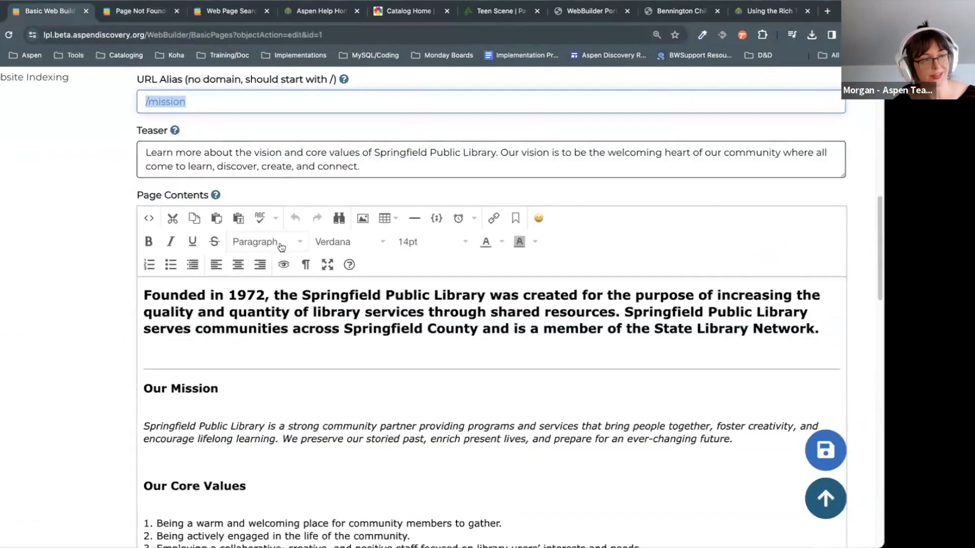
click(222, 355)
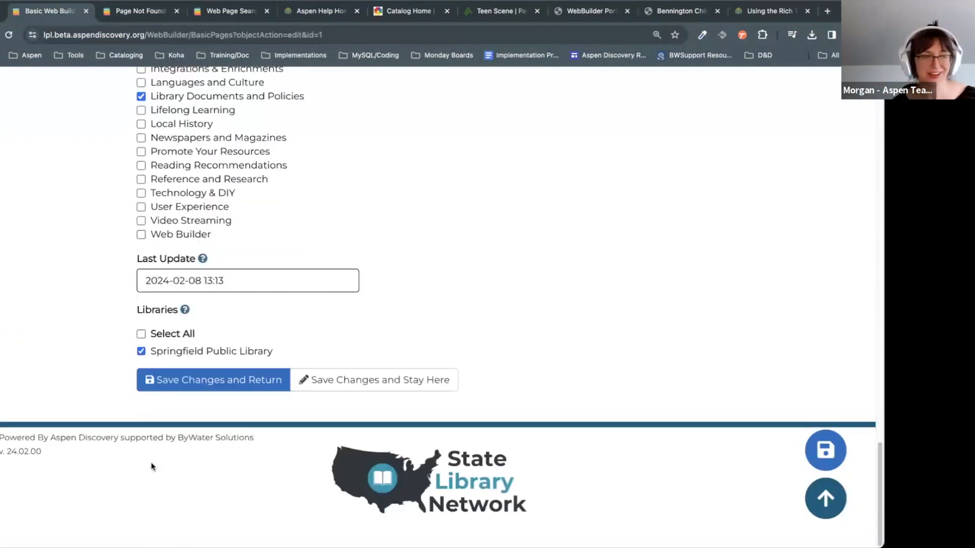
click(449, 375)
Step: Fix the double slash in the Page Not Found URL so /mission loads, then return to the editor
key(ctrl+Tab)
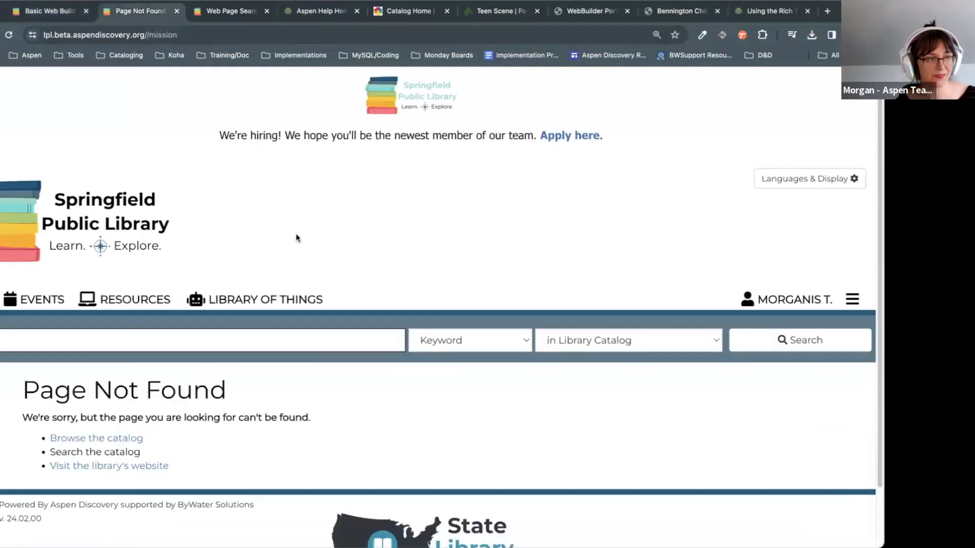
click(9, 35)
click(175, 35)
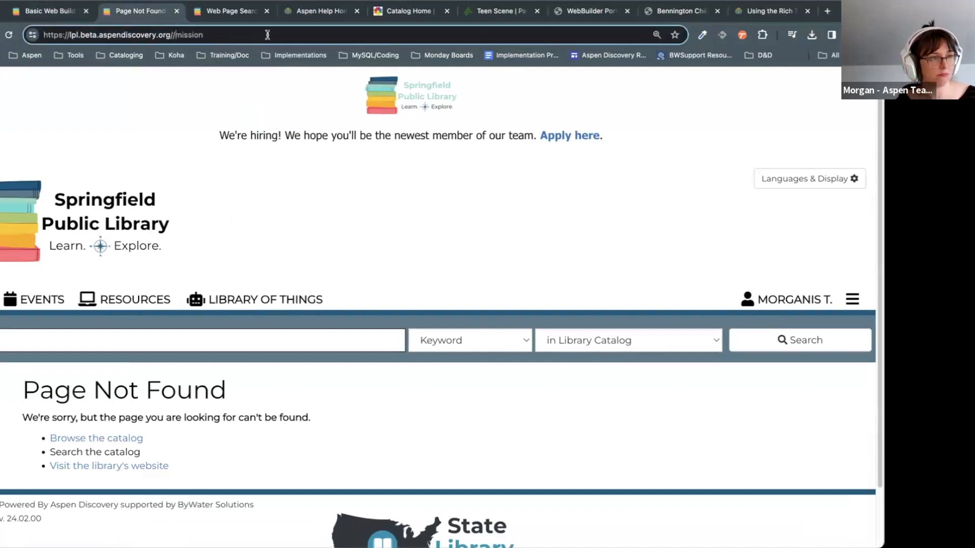
key(BackSpace)
key(Return)
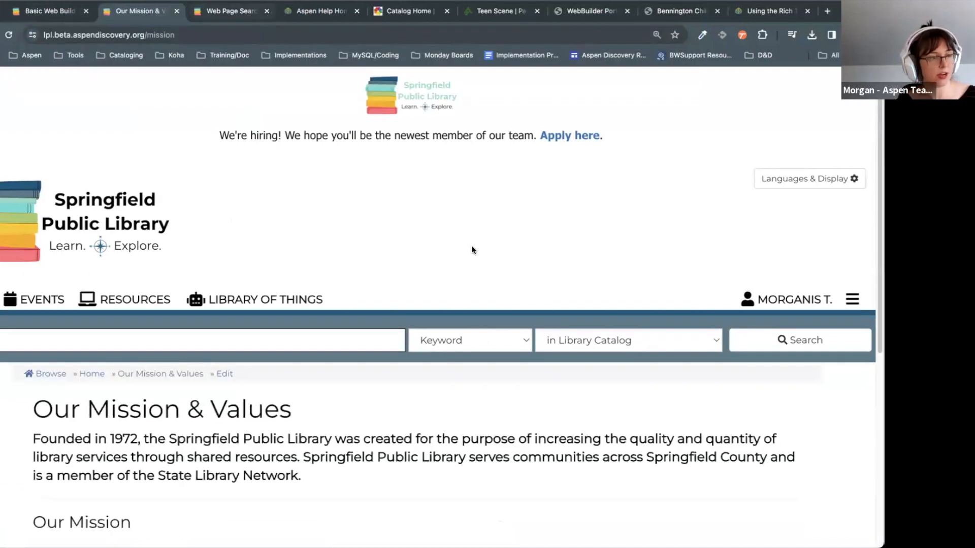
scroll(474, 250, down, 5)
scroll(521, 253, down, 1)
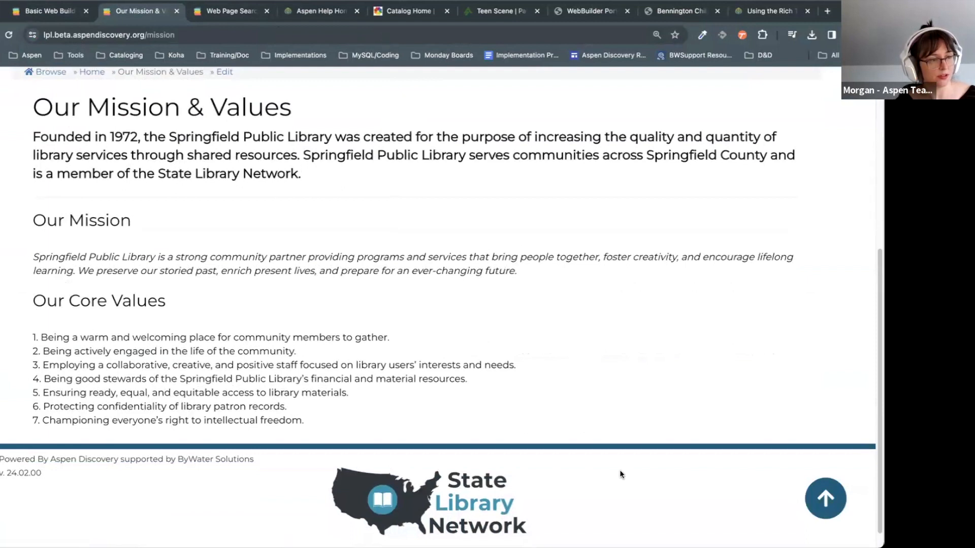
scroll(619, 472, up, 6)
scroll(618, 470, down, 6)
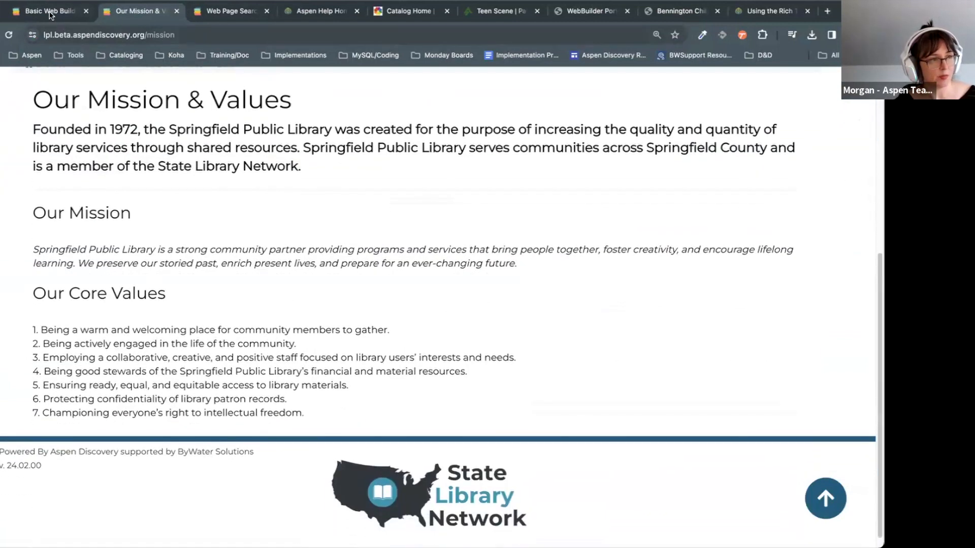
click(50, 12)
Step: Open Library Systems under Primary Configuration in the admin sidebar
scroll(618, 406, down, 1)
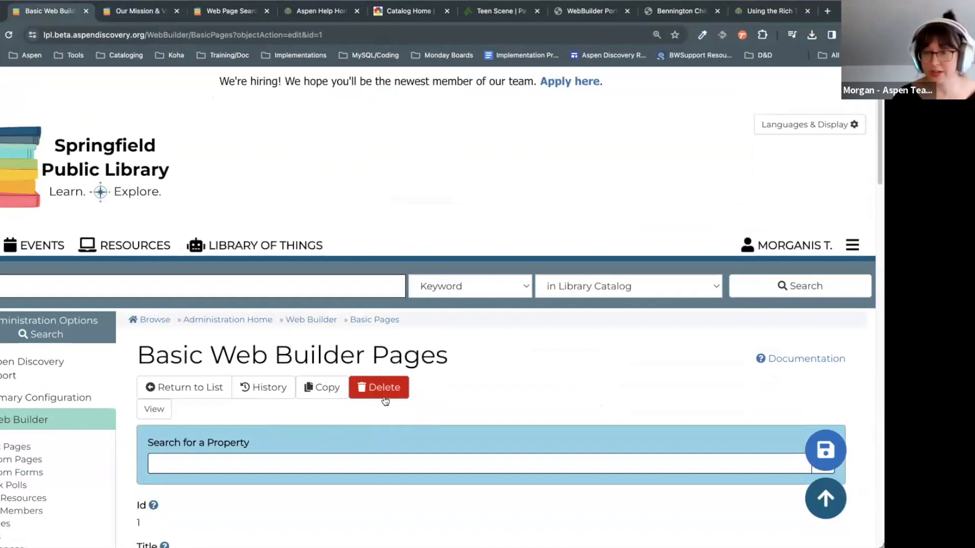
scroll(557, 353, down, 5)
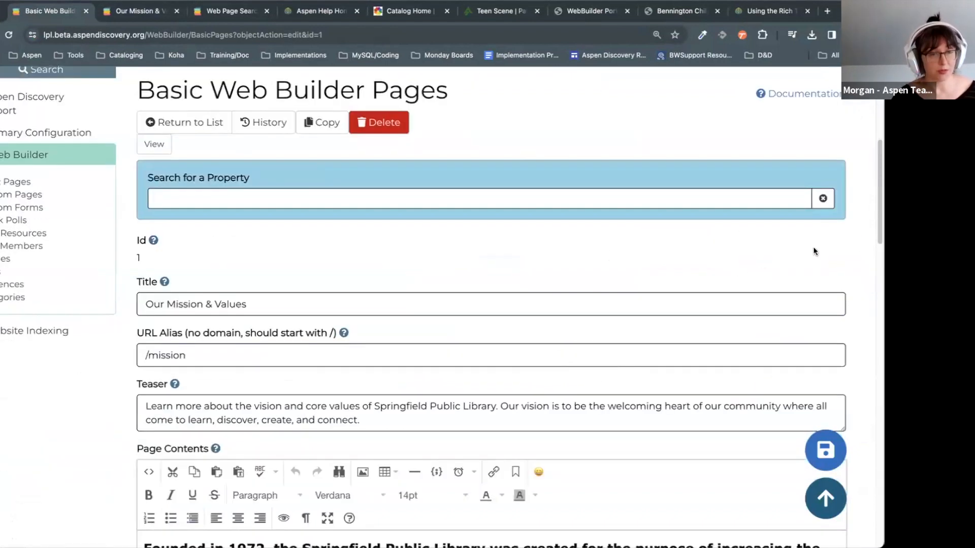
scroll(860, 241, up, 1)
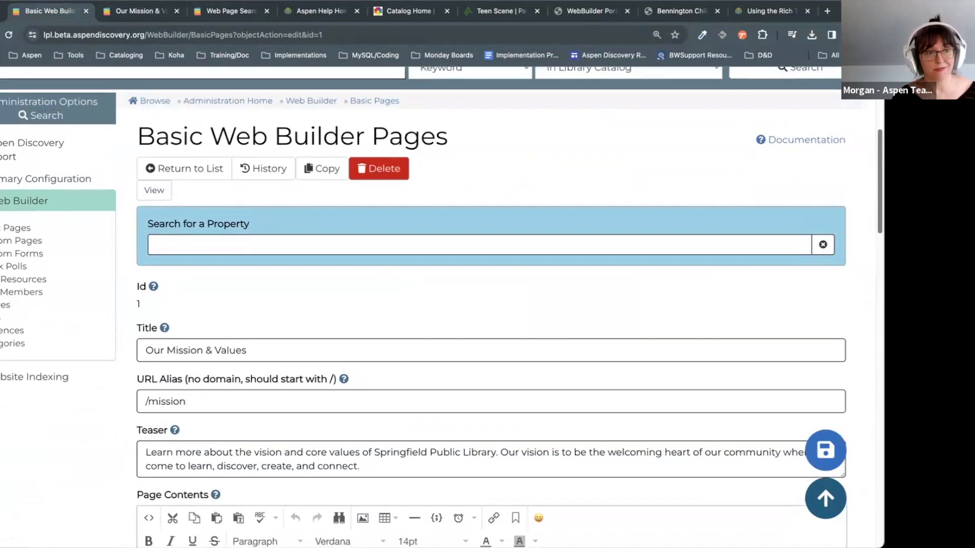
scroll(869, 193, up, 2)
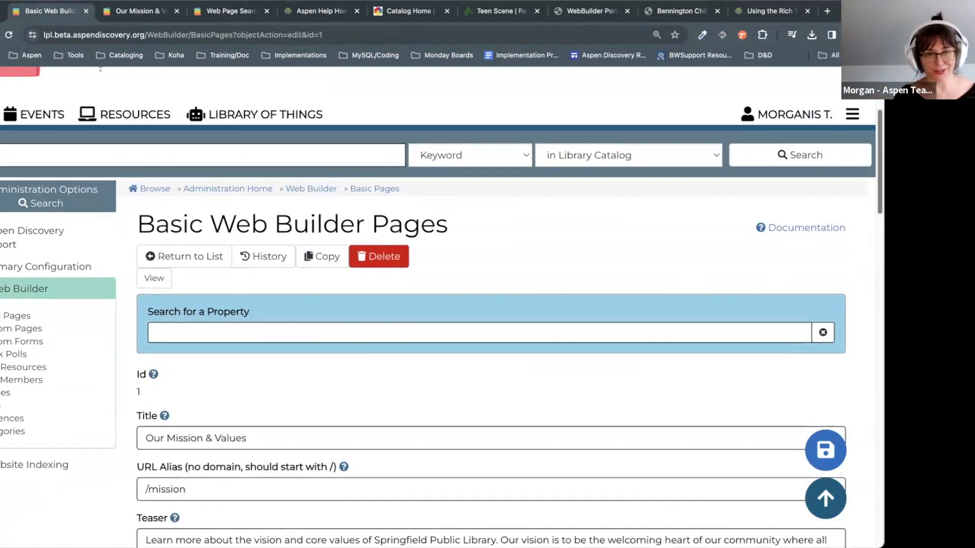
scroll(750, 263, up, 2)
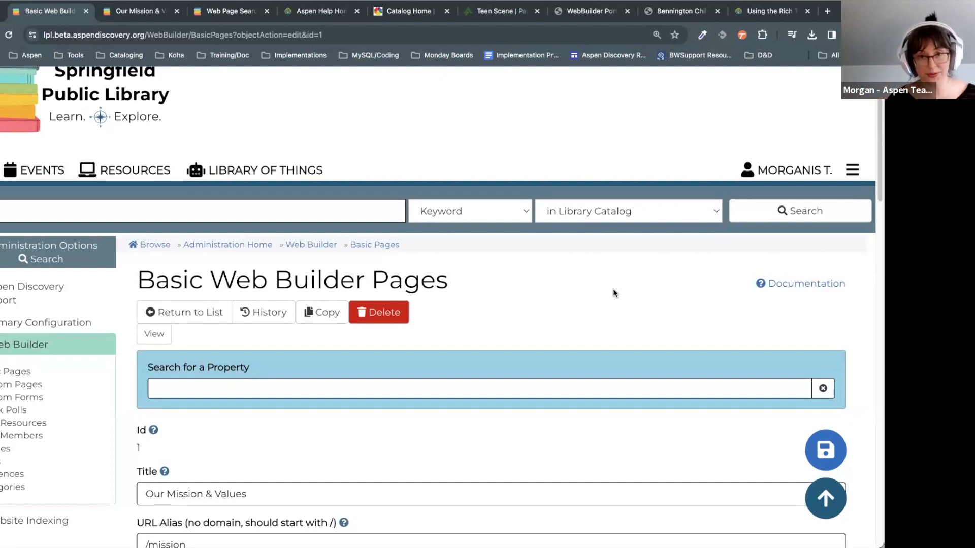
scroll(613, 289, down, 5)
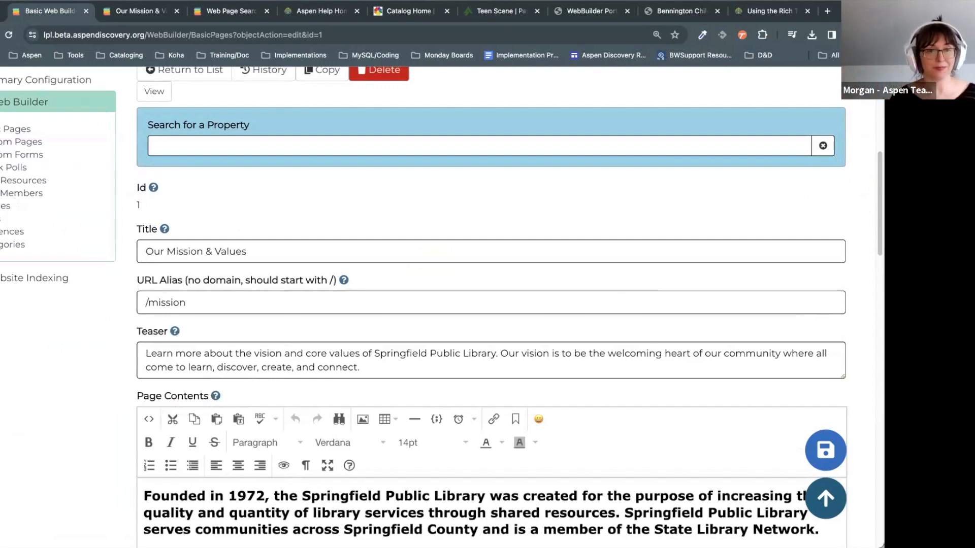
scroll(503, 281, up, 5)
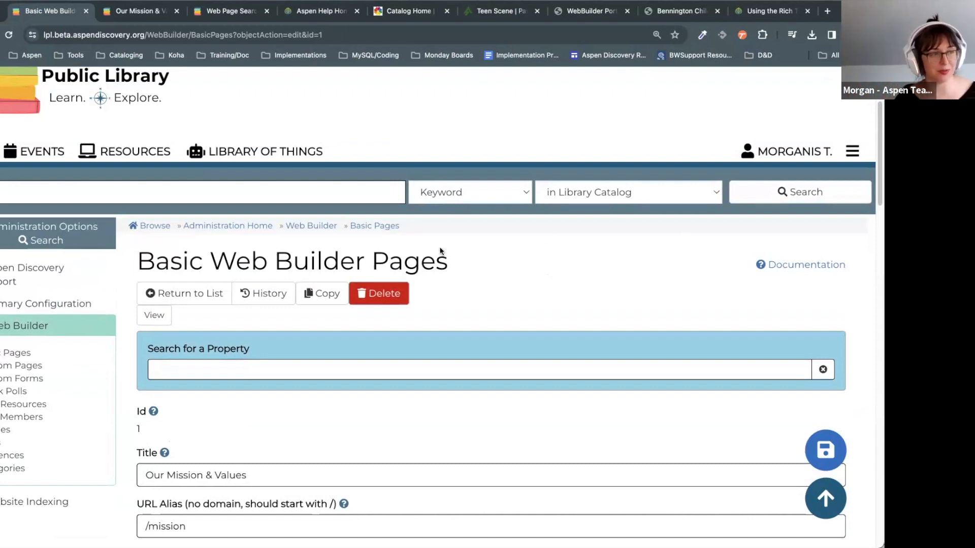
scroll(67, 333, down, 2)
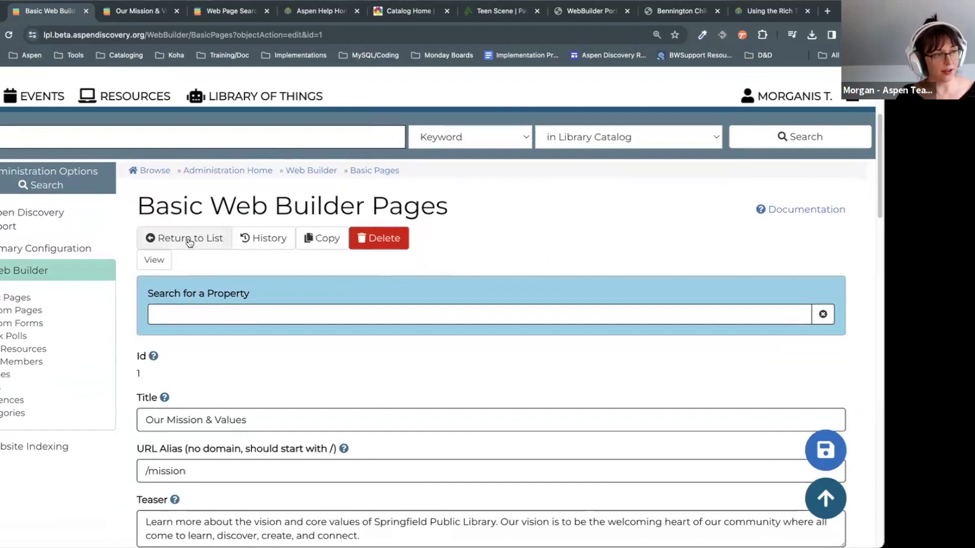
click(92, 257)
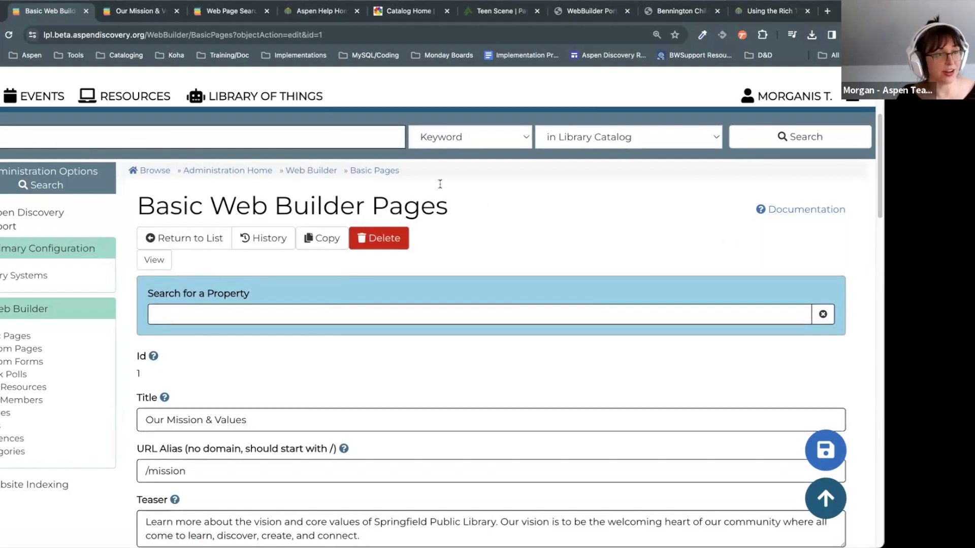
click(16, 276)
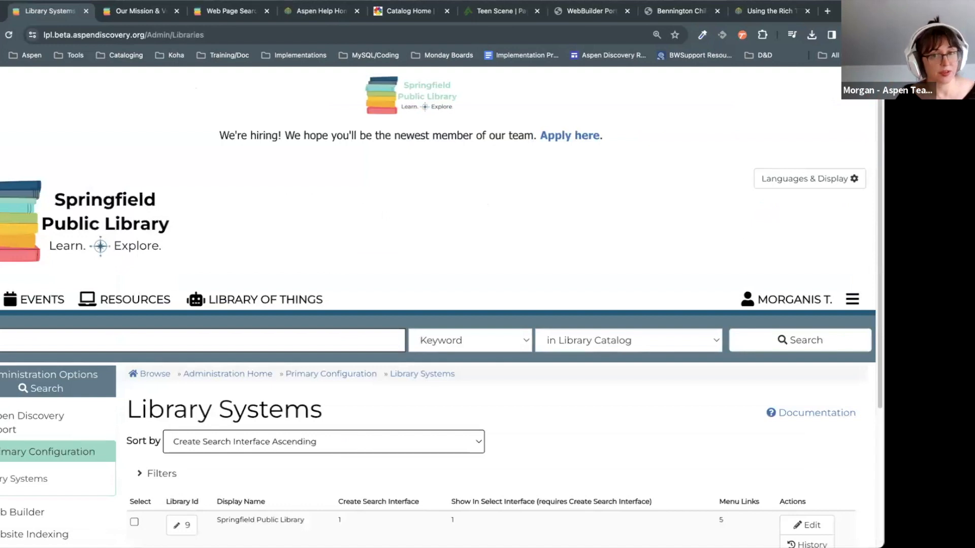
Step: Review the Web Builder Results setting and its search scope list, leaving it unchanged
scroll(280, 315, down, 4)
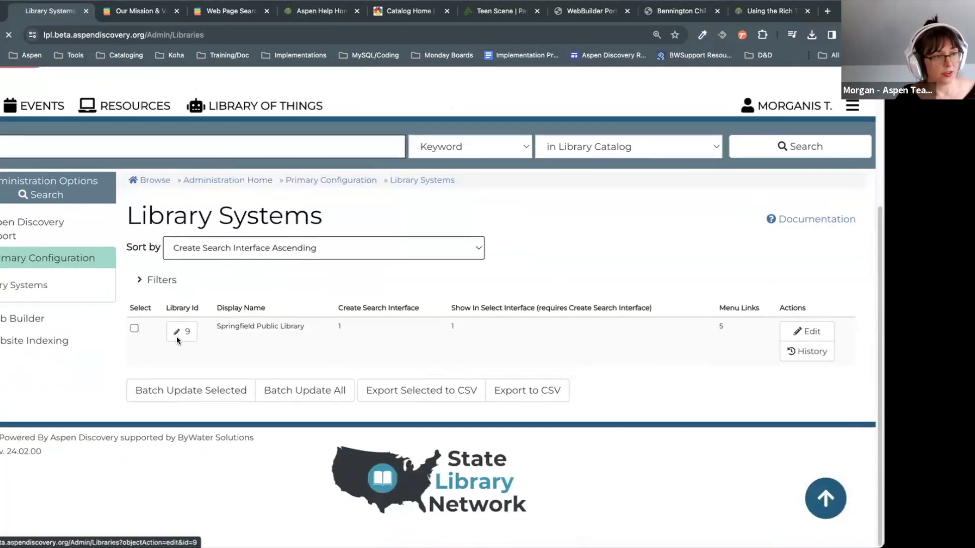
scroll(599, 272, down, 10)
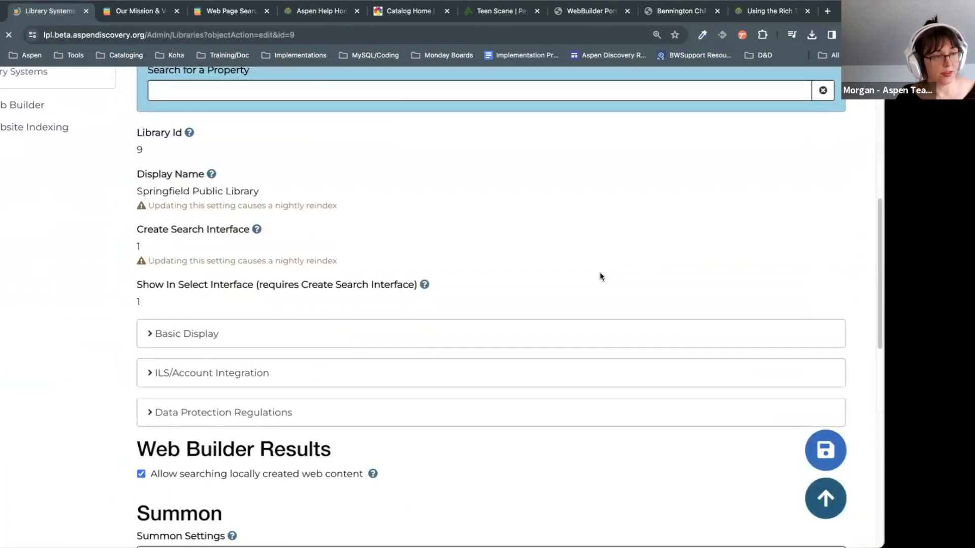
drag(139, 239, 359, 248)
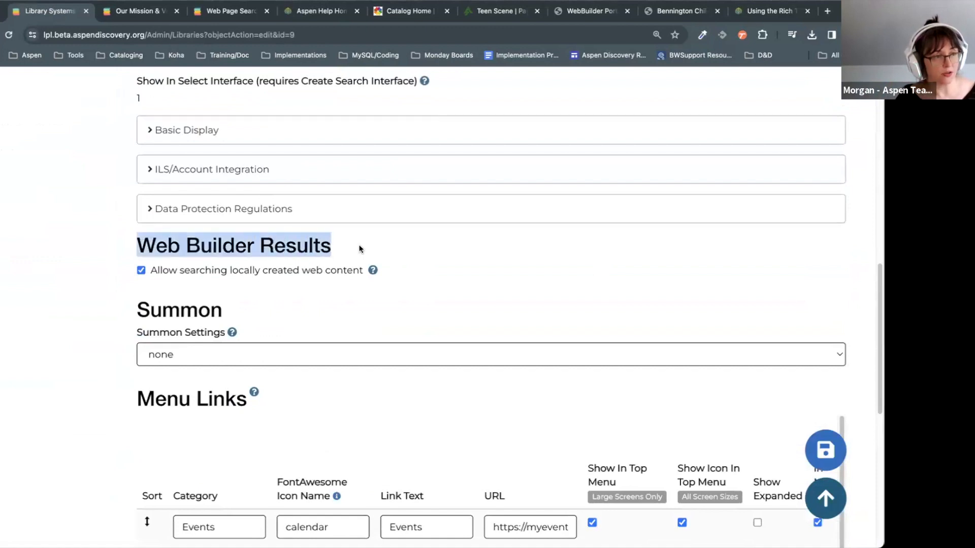
click(385, 240)
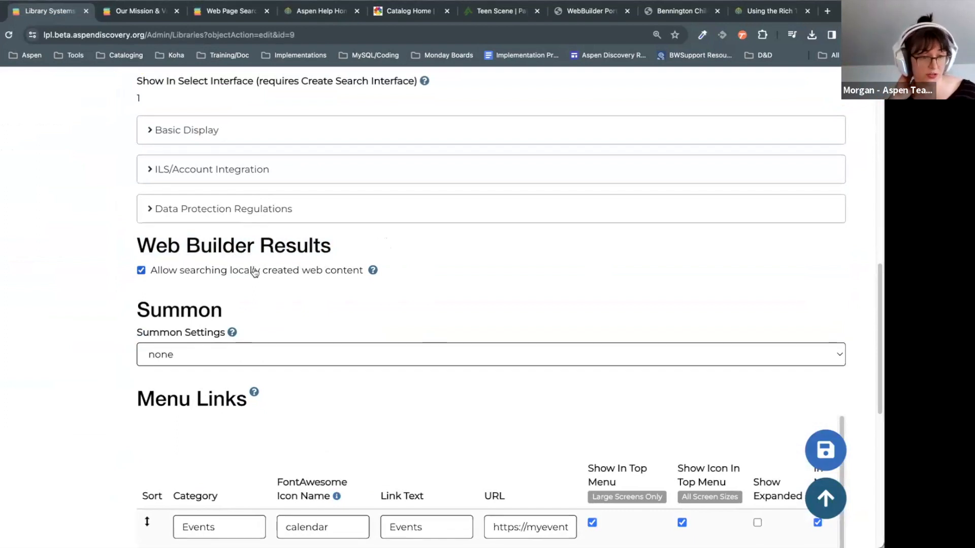
scroll(522, 433, up, 12)
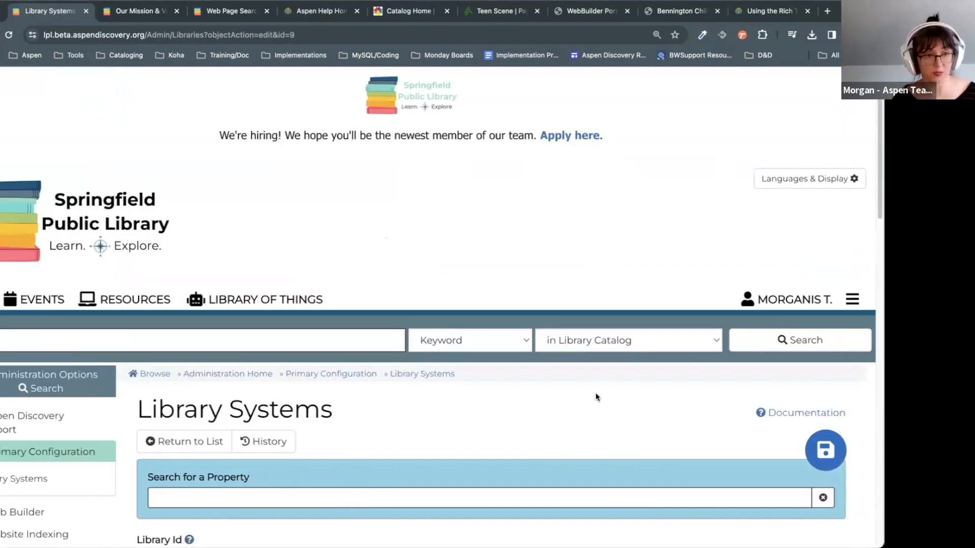
click(618, 337)
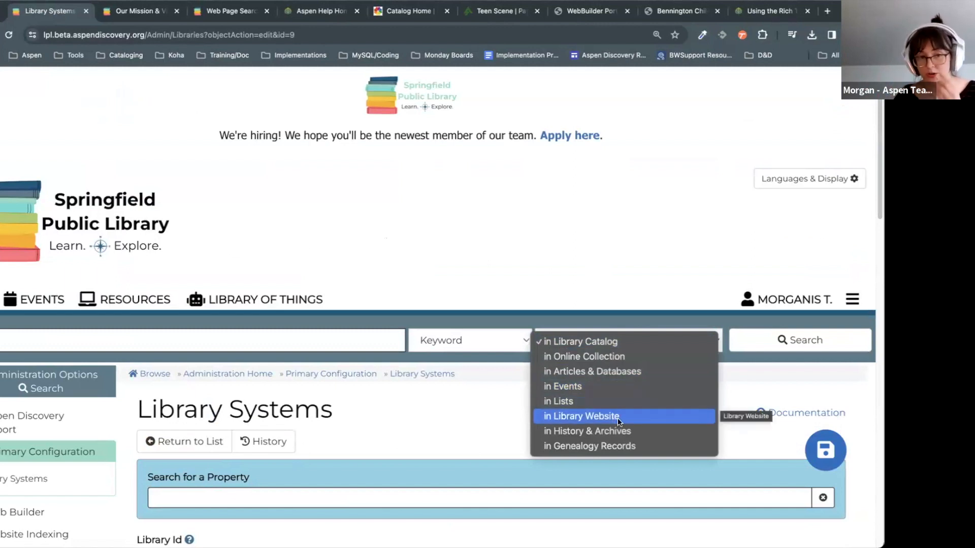
click(471, 402)
Step: Go back through the Library Systems list to the Our Mission & Values edit form
scroll(498, 411, down, 6)
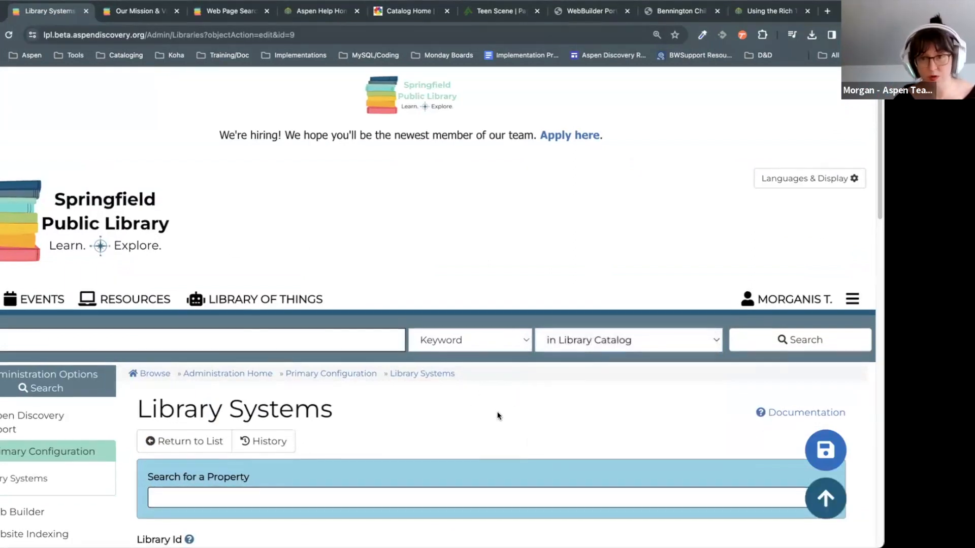
scroll(497, 416, down, 5)
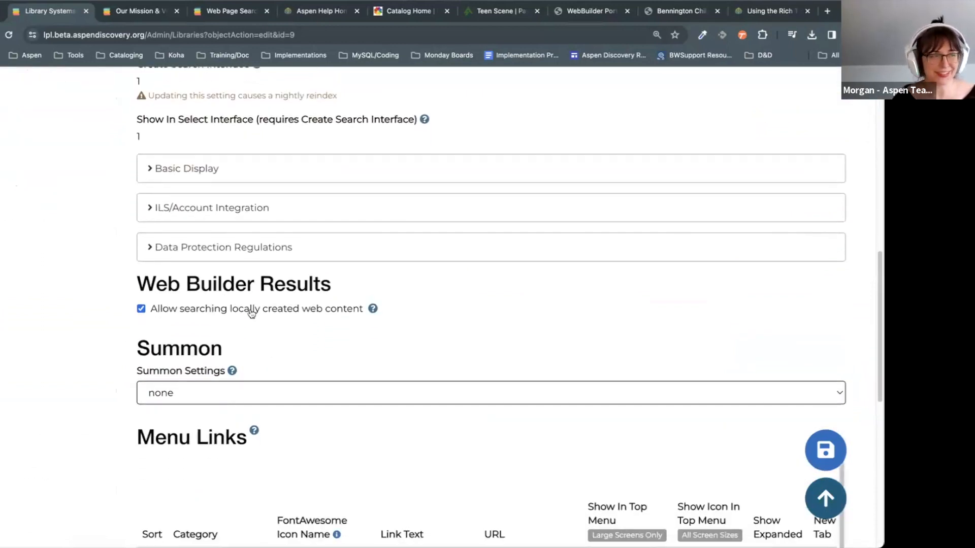
scroll(71, 365, up, 7)
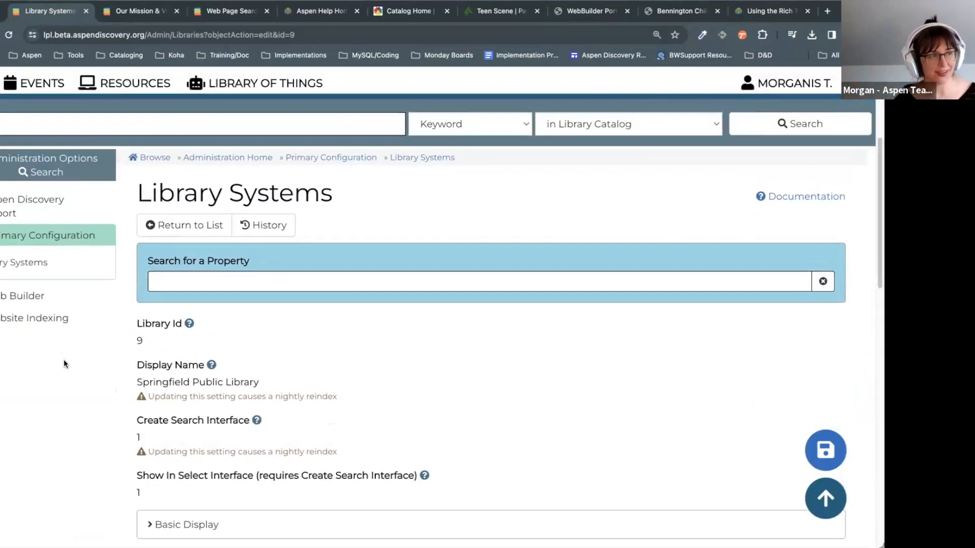
scroll(63, 360, up, 5)
key(alt+Left)
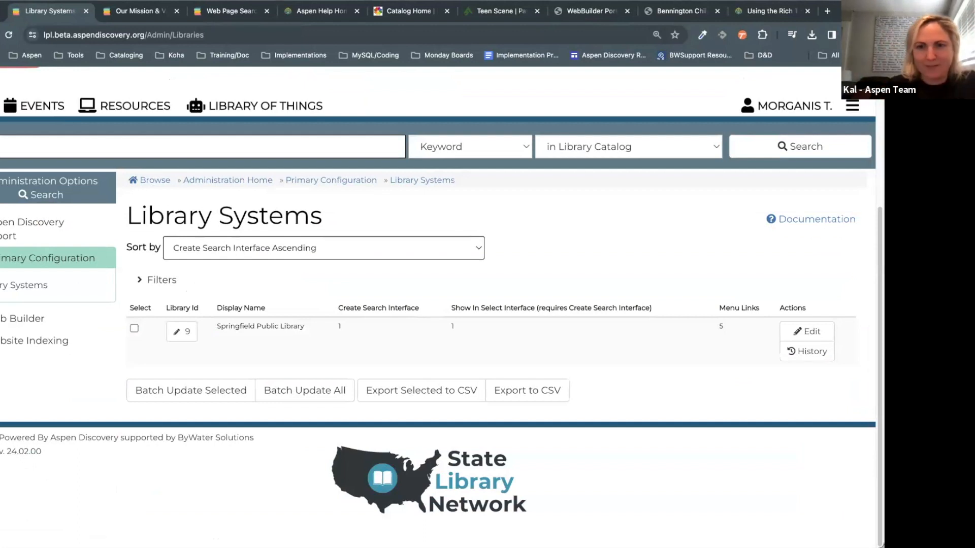
key(alt+Left)
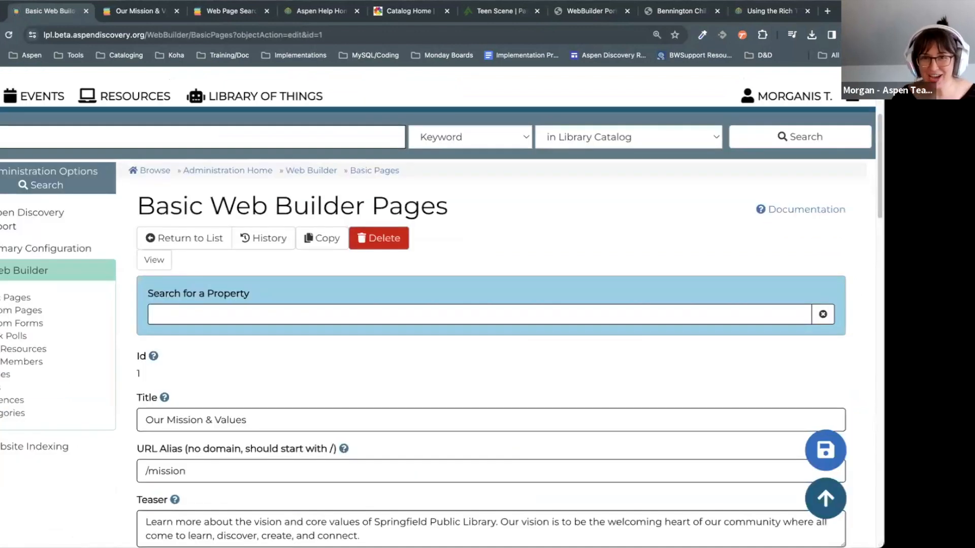
Step: Allow access only to Springfield Public Library home-location patrons, then view the live page
scroll(428, 388, down, 20)
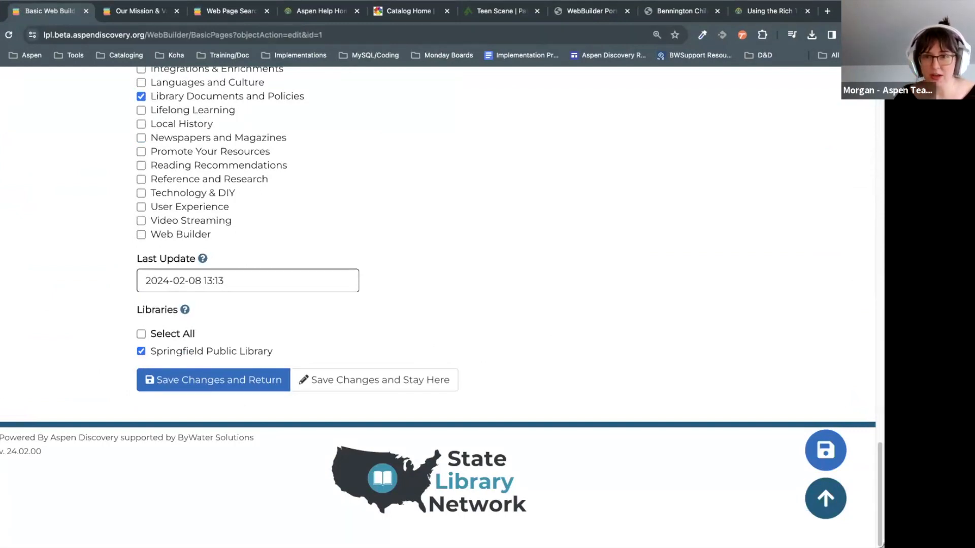
scroll(660, 260, up, 20)
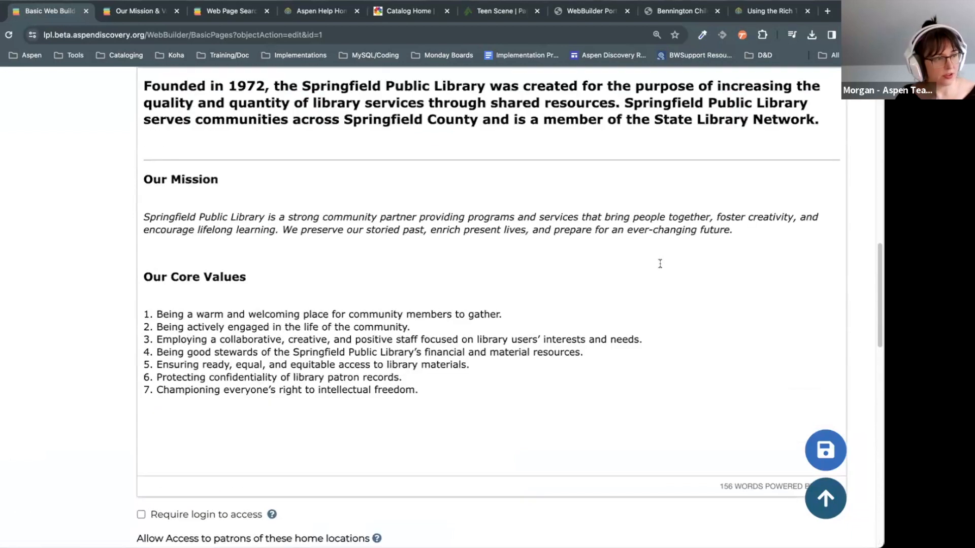
scroll(660, 263, up, 6)
scroll(205, 240, down, 3)
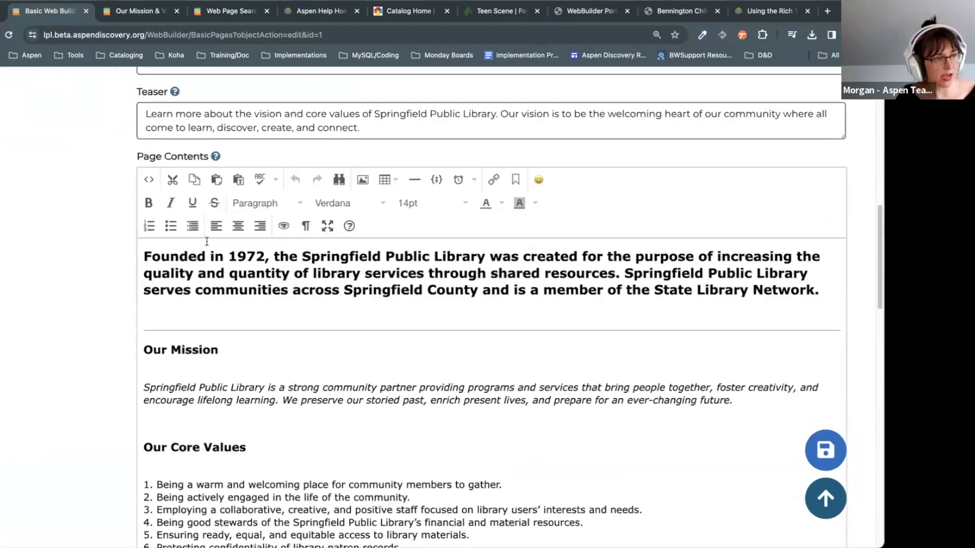
scroll(206, 242, down, 8)
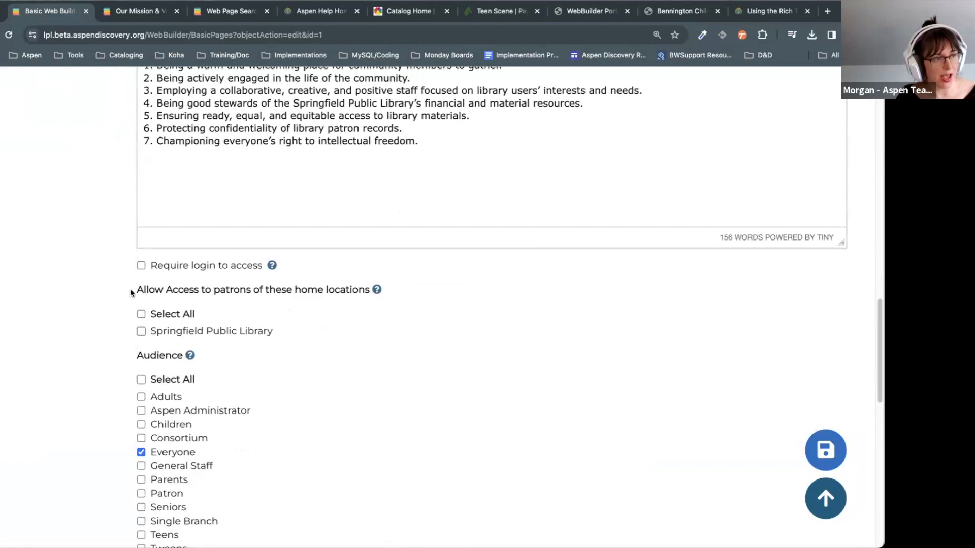
drag(131, 290, 366, 290)
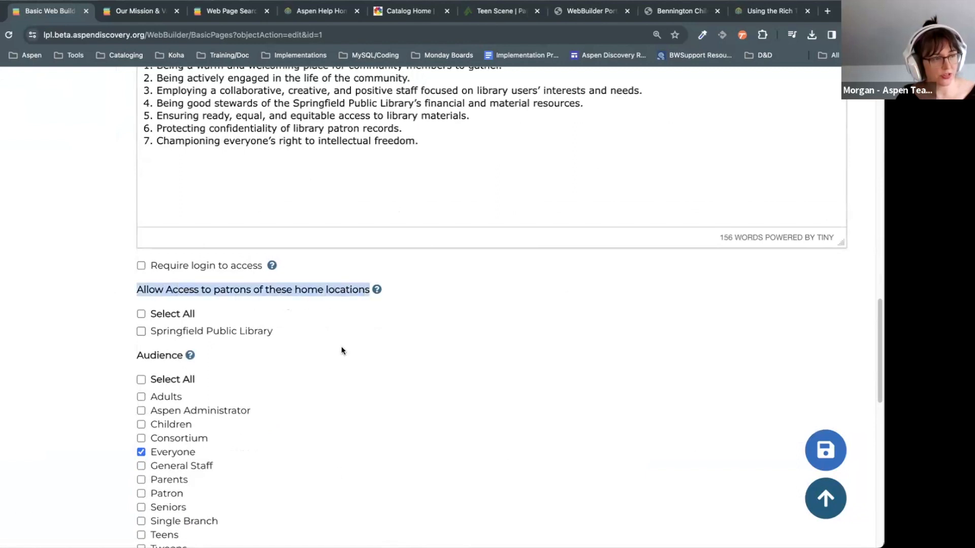
click(216, 330)
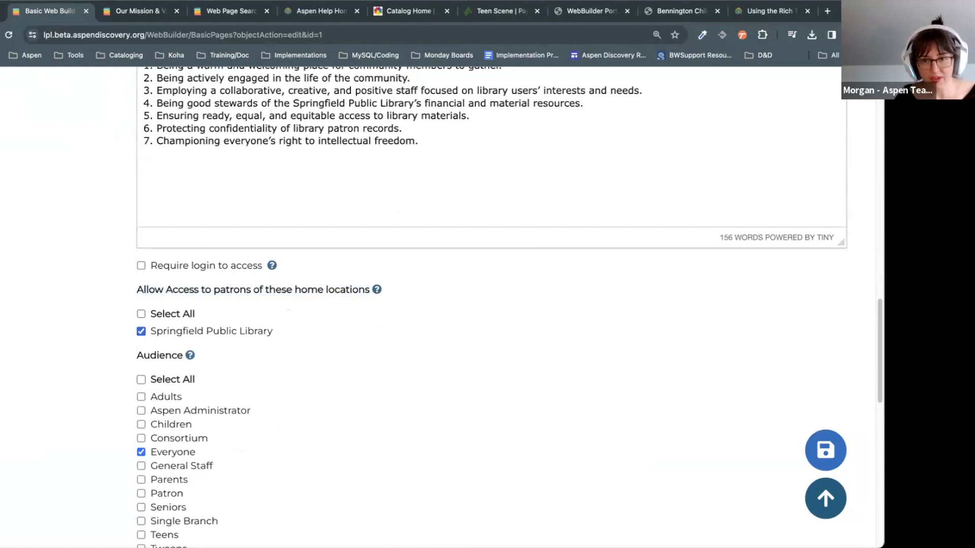
scroll(349, 371, down, 12)
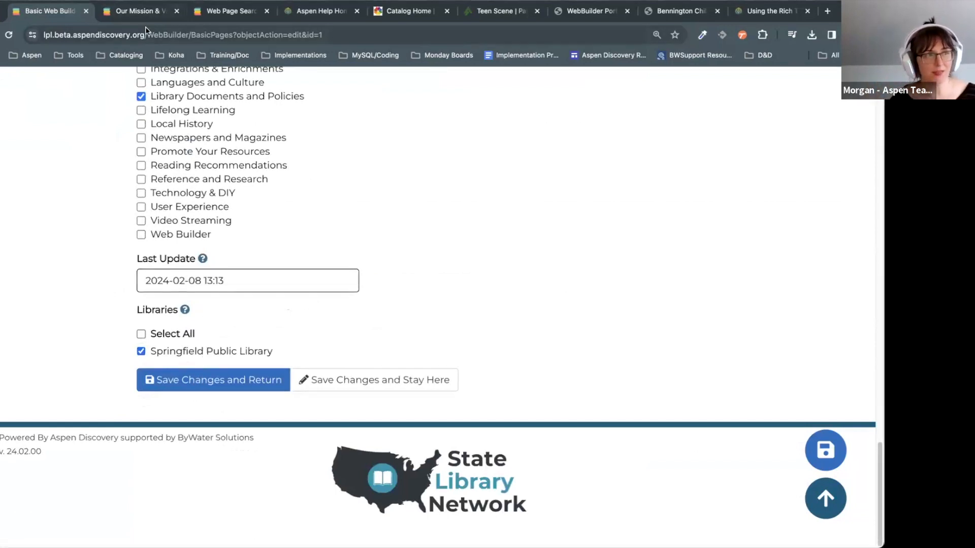
click(144, 11)
Step: Read the live Our Mission & Values page through core value 7, then untick Springfield Public Library under Libraries
scroll(144, 89, up, 4)
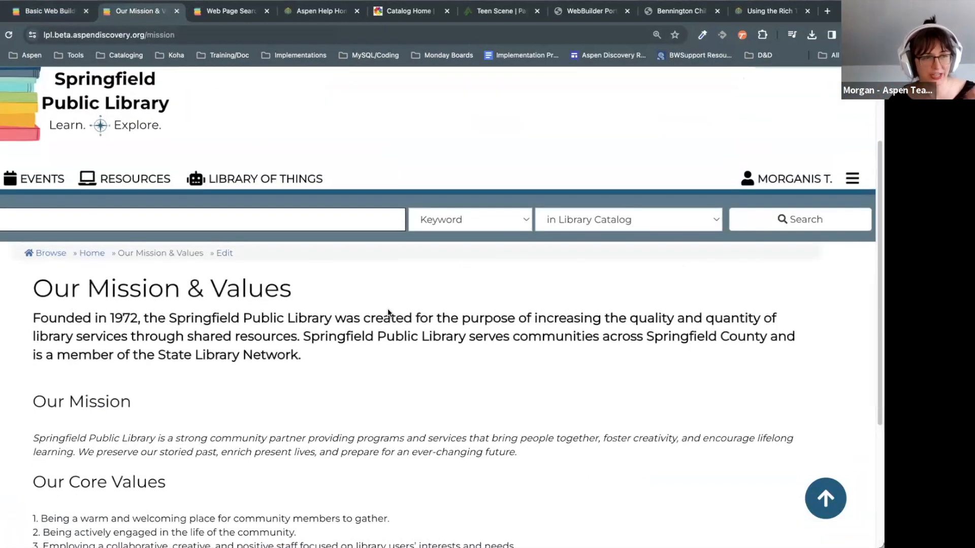
scroll(388, 310, down, 2)
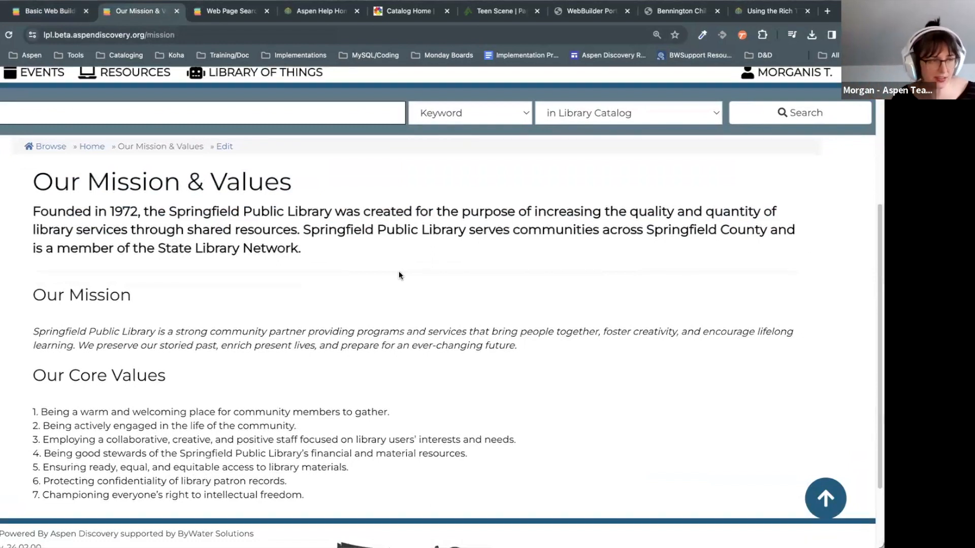
click(572, 114)
click(418, 222)
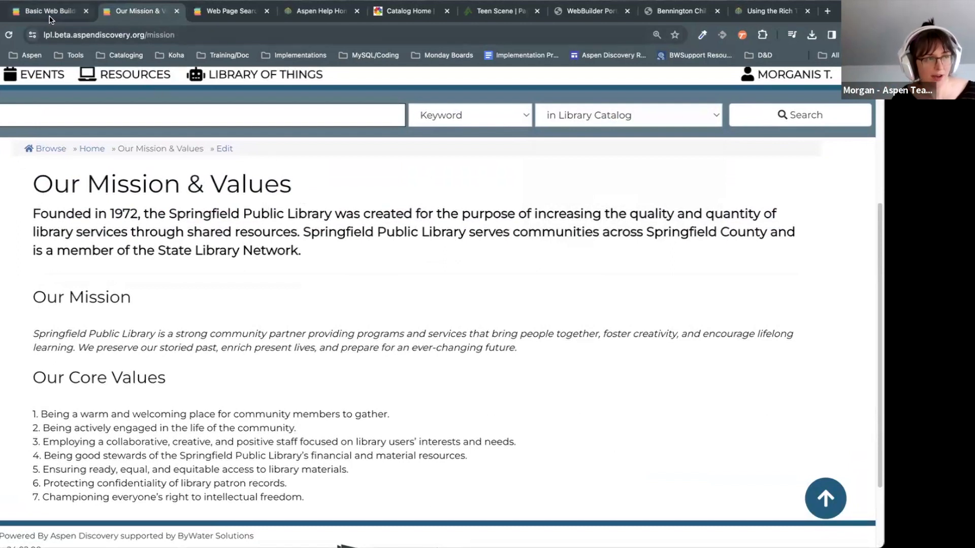
drag(31, 188, 426, 507)
click(473, 413)
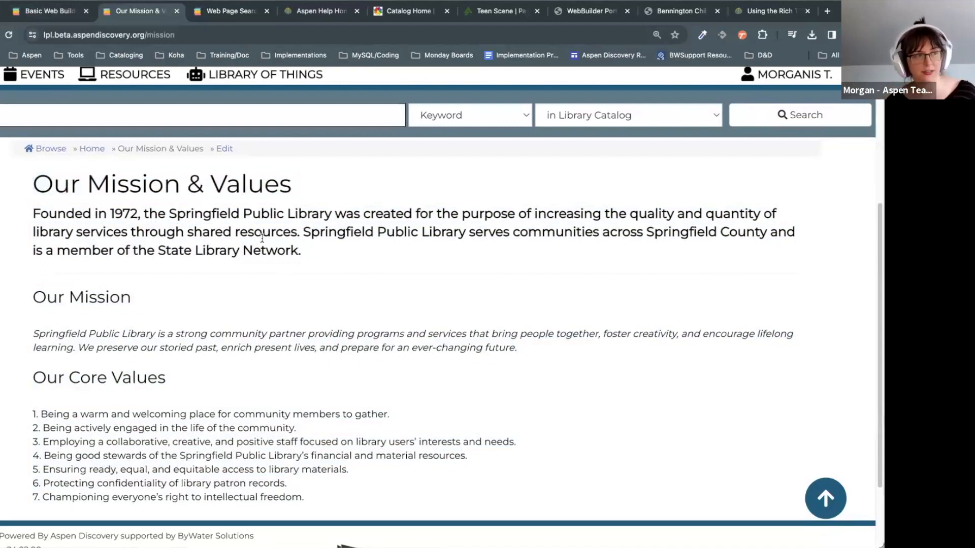
drag(32, 188, 486, 503)
click(495, 419)
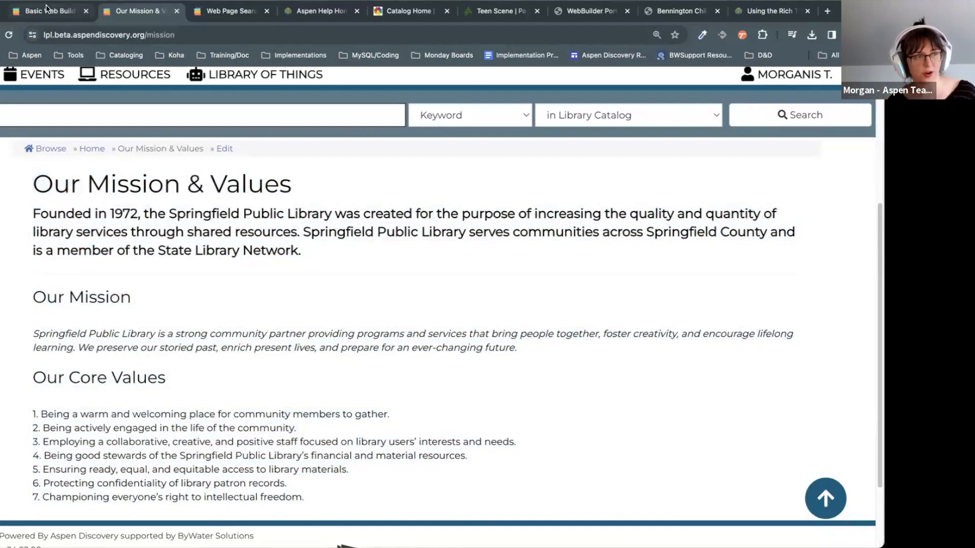
click(46, 7)
click(177, 353)
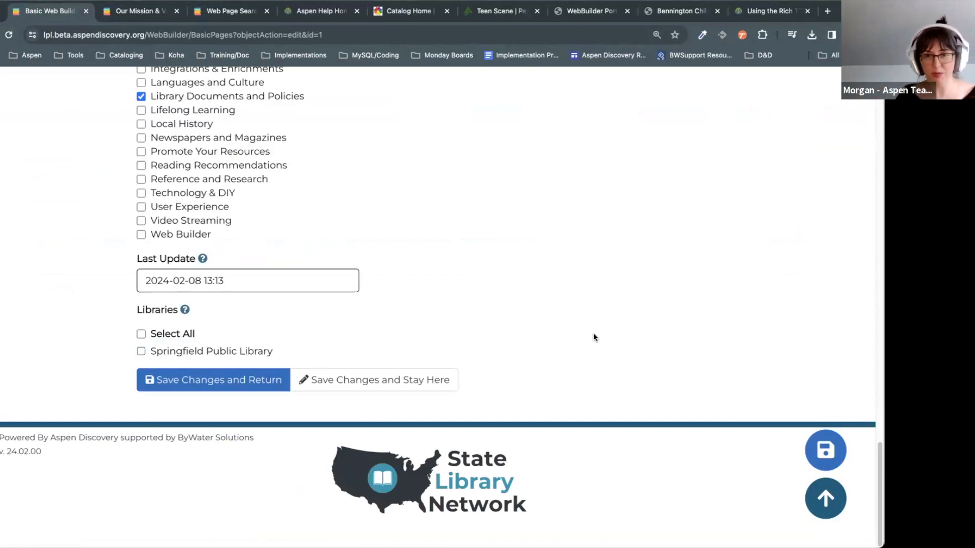
scroll(593, 337, up, 10)
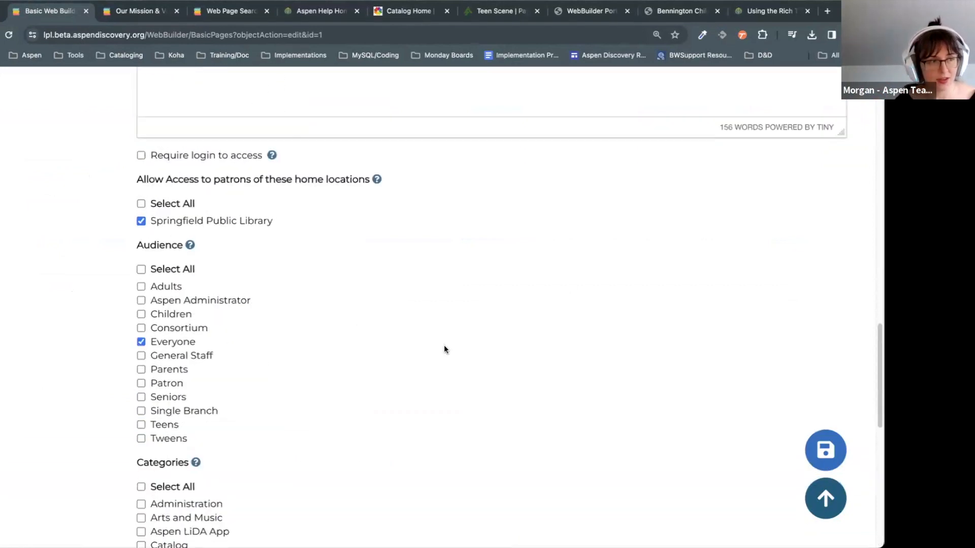
scroll(444, 349, up, 5)
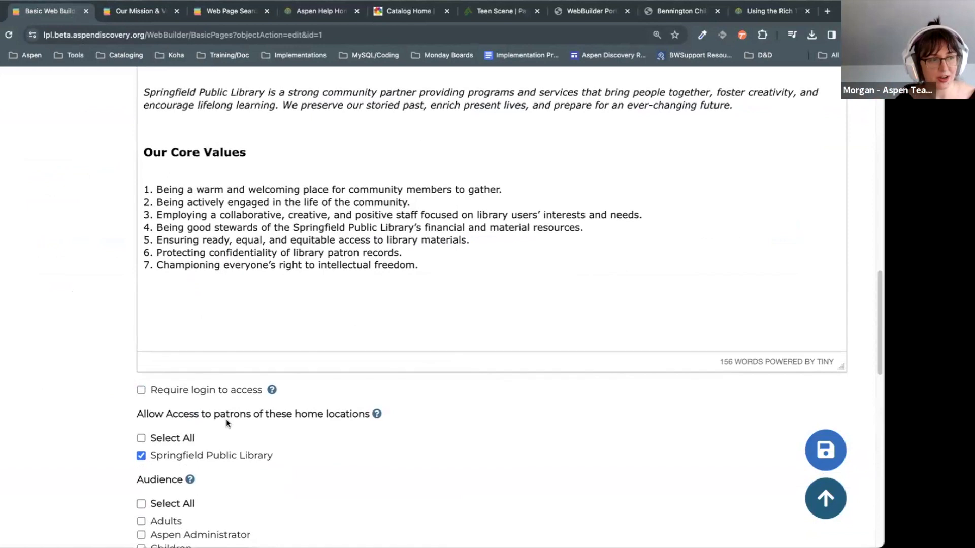
scroll(226, 419, down, 1)
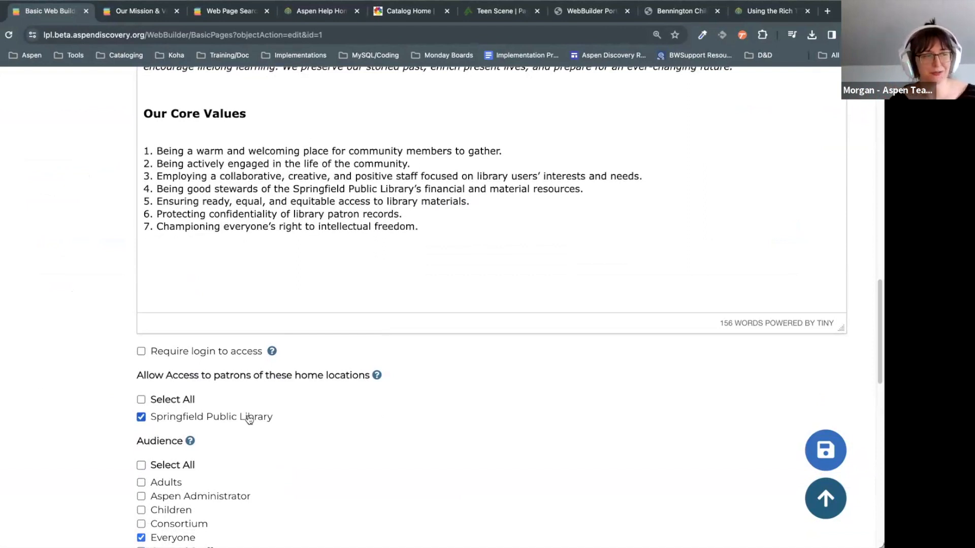
scroll(249, 419, down, 2)
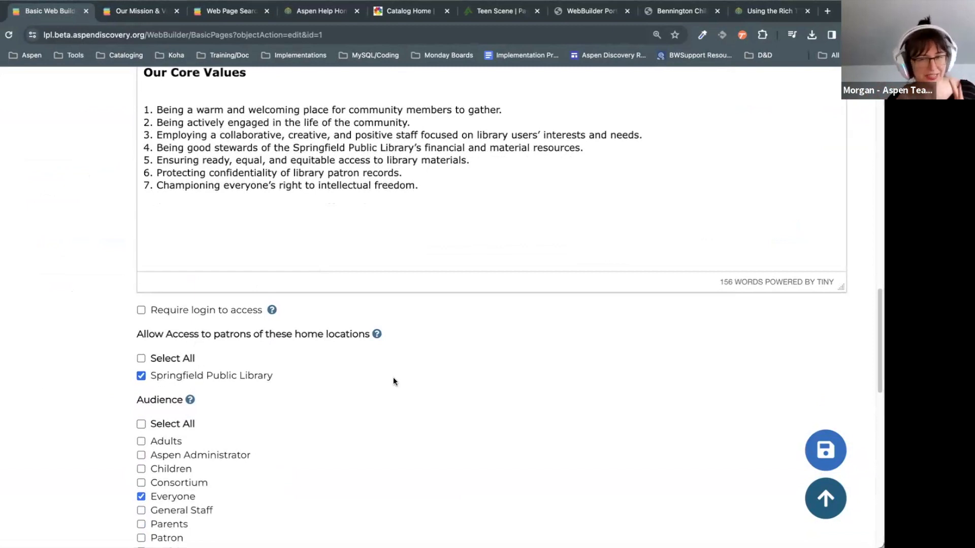
scroll(376, 343, down, 3)
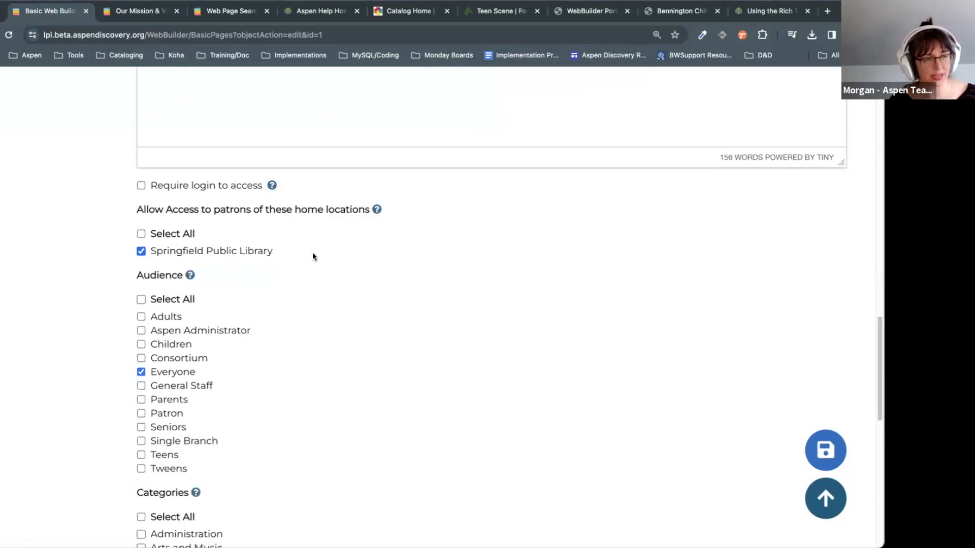
scroll(394, 312, up, 1)
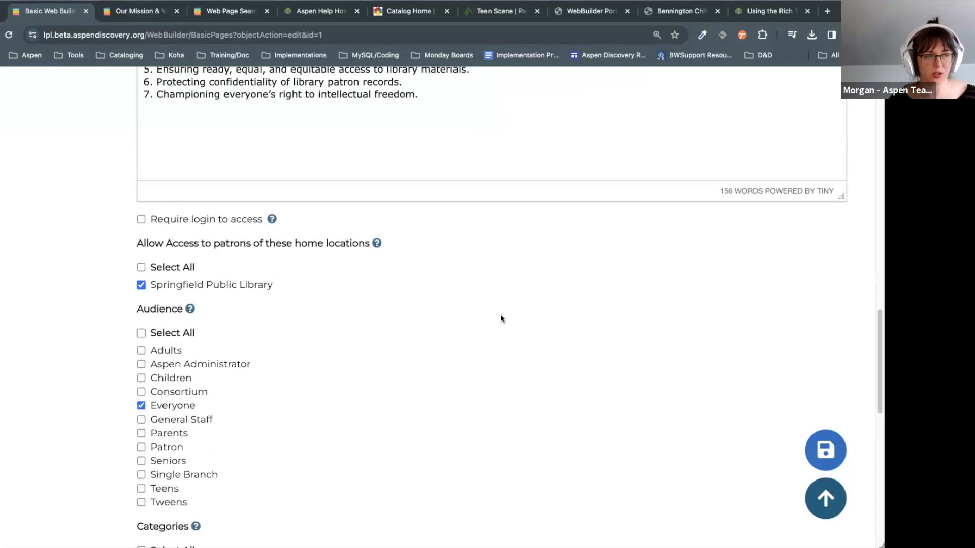
click(234, 220)
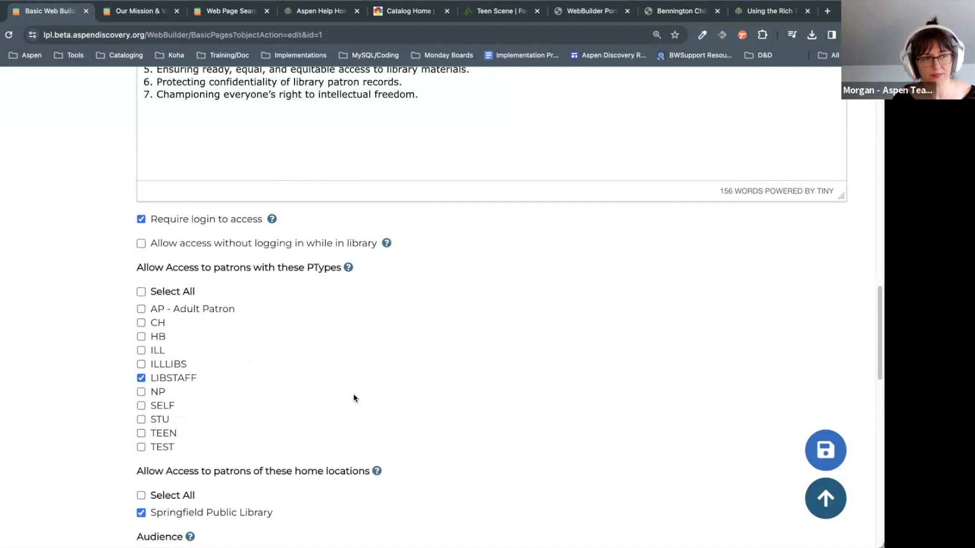
scroll(303, 401, down, 3)
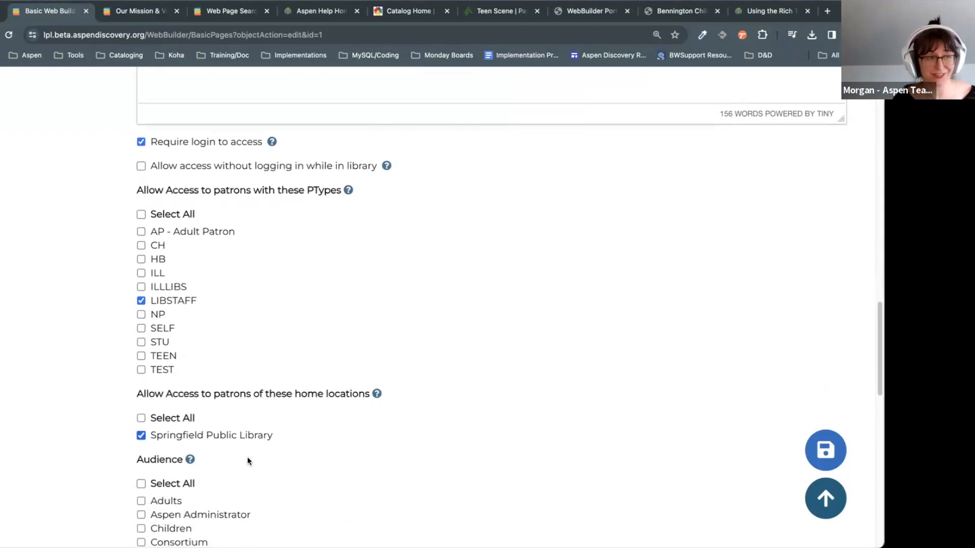
scroll(349, 452, up, 2)
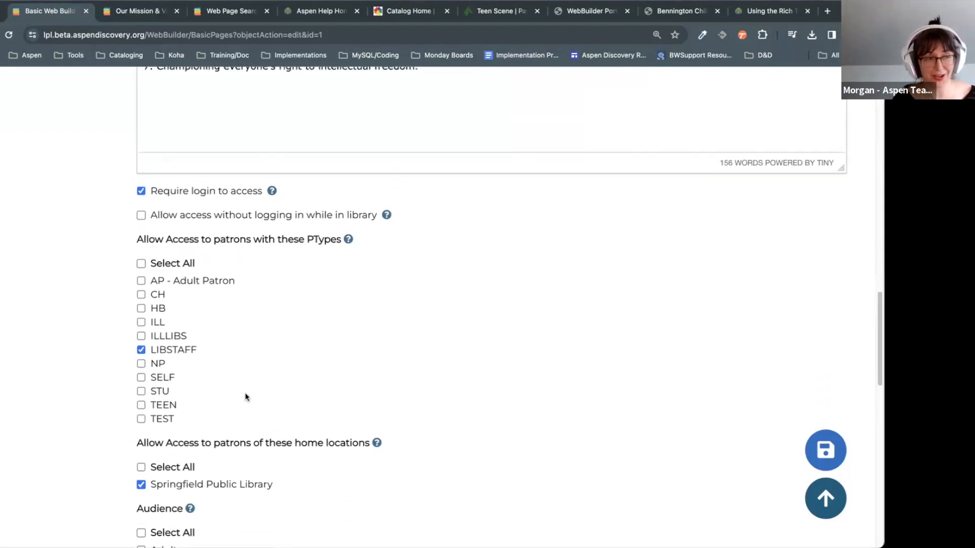
scroll(218, 463, down, 1)
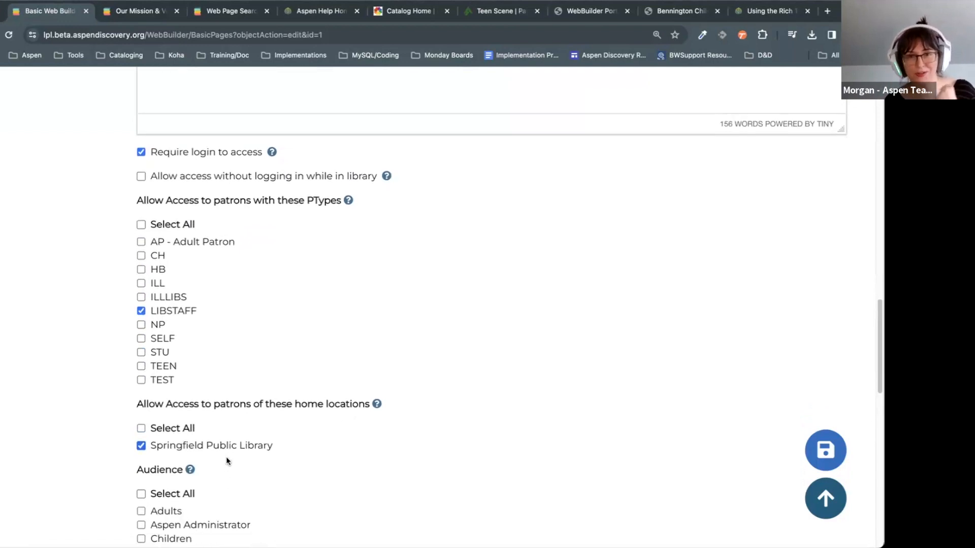
scroll(227, 456, down, 1)
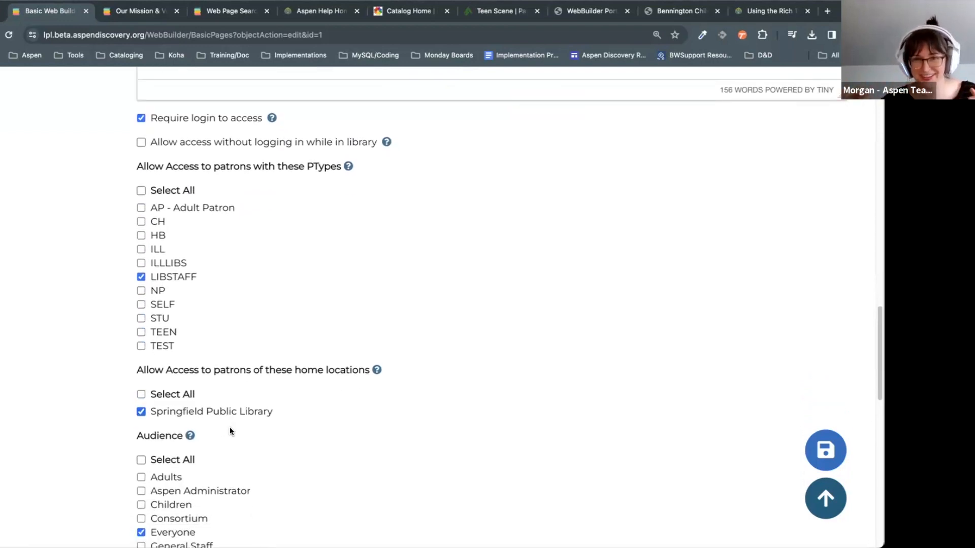
scroll(219, 335, up, 2)
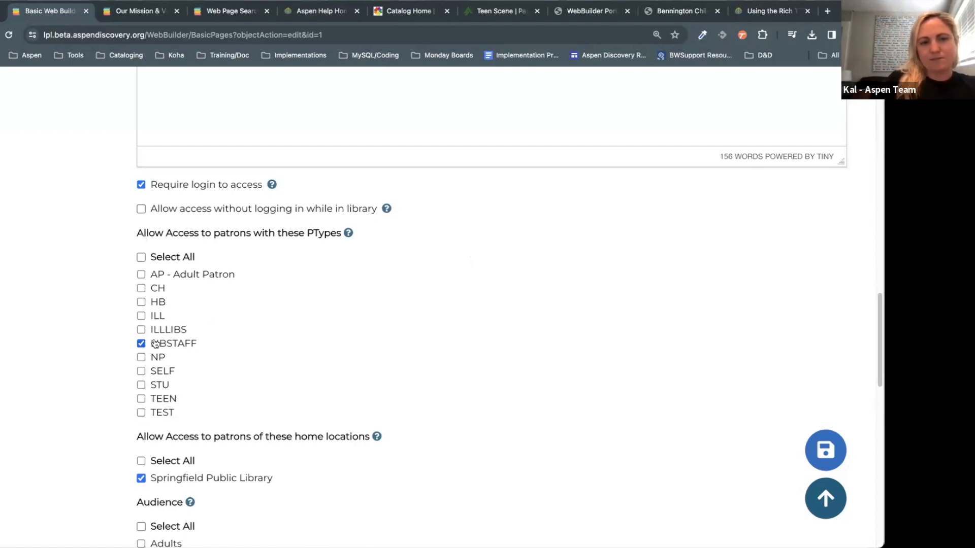
Step: Untick 'Require login to access' and the Springfield Public Library home location
click(159, 185)
click(186, 251)
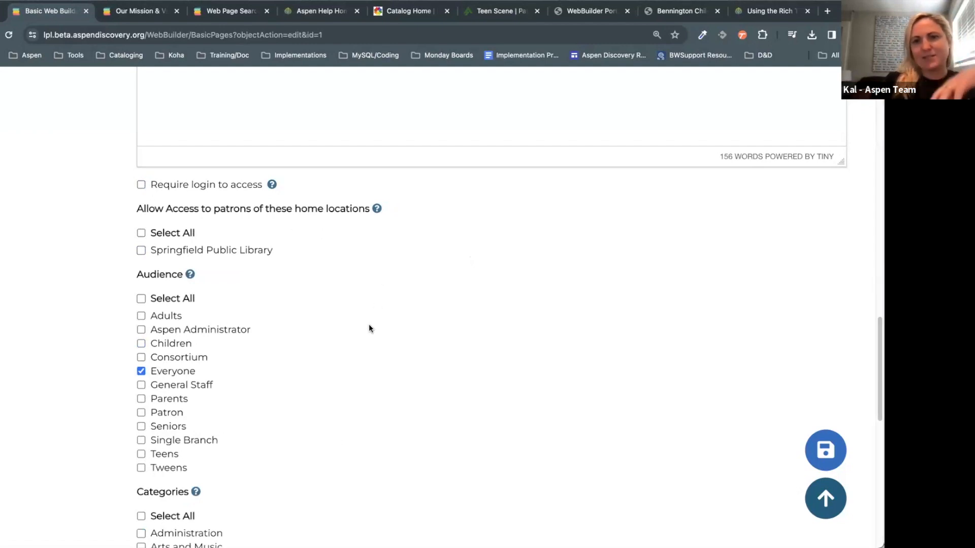
scroll(369, 325, down, 10)
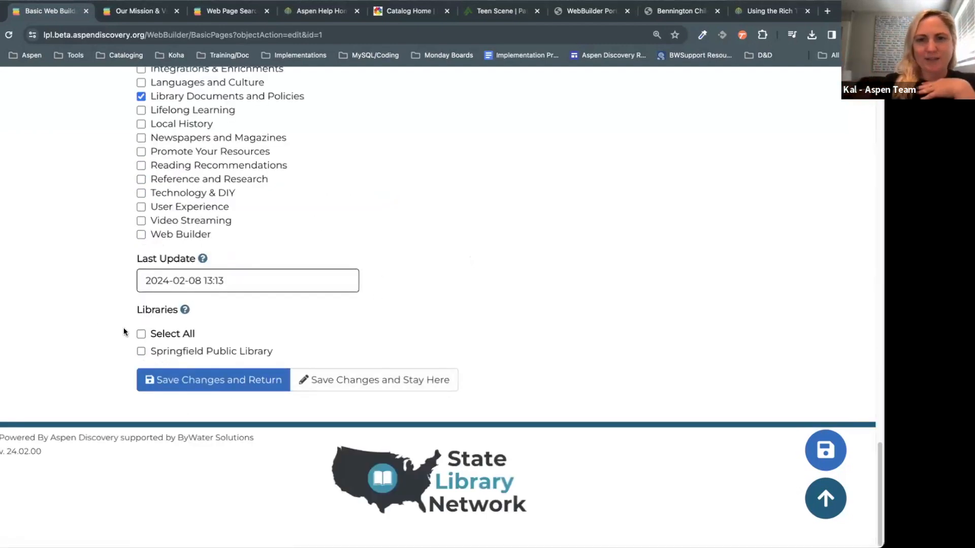
scroll(580, 369, up, 1)
scroll(580, 369, up, 8)
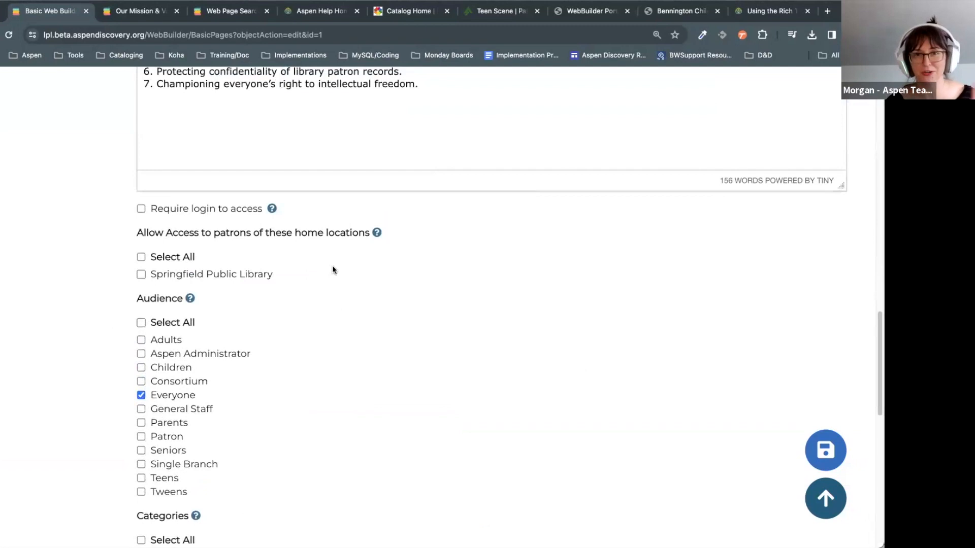
scroll(332, 265, down, 9)
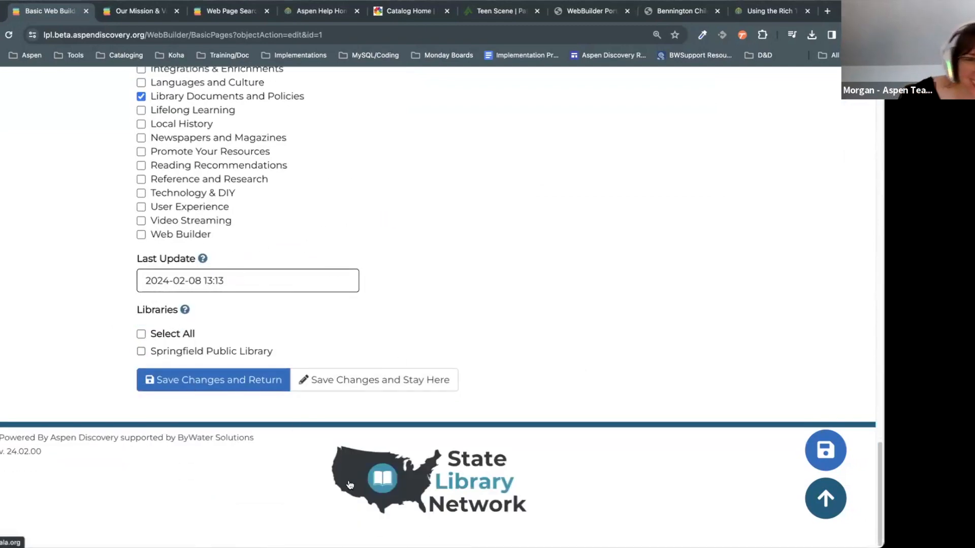
Step: Scroll through the contents: bold founding paragraph, italic mission statement and seven numbered core values
scroll(511, 346, up, 2)
scroll(511, 342, up, 11)
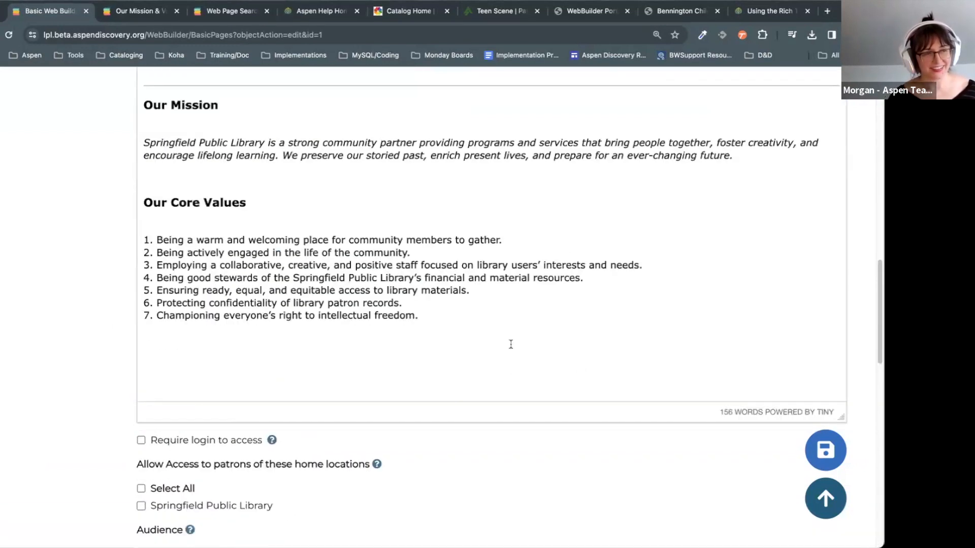
scroll(511, 344, up, 4)
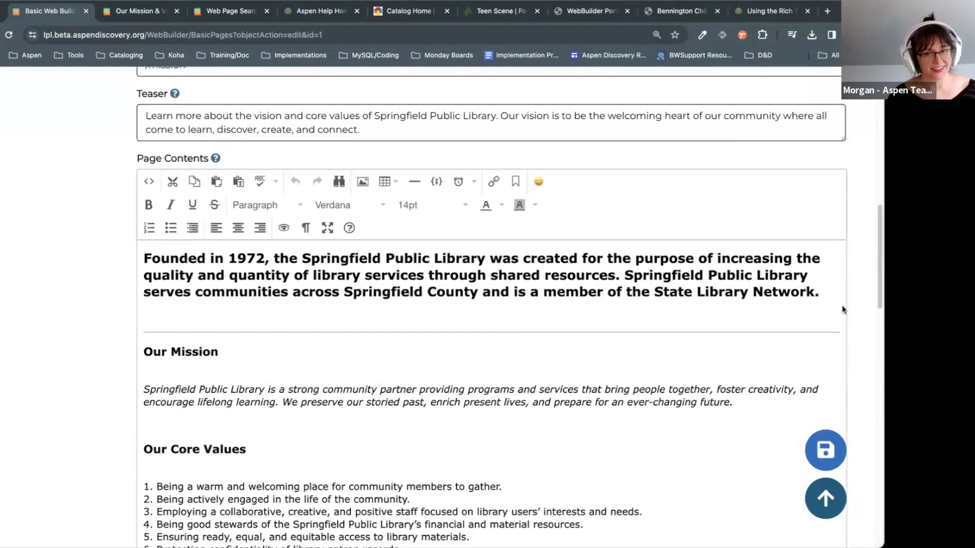
scroll(506, 357, up, 3)
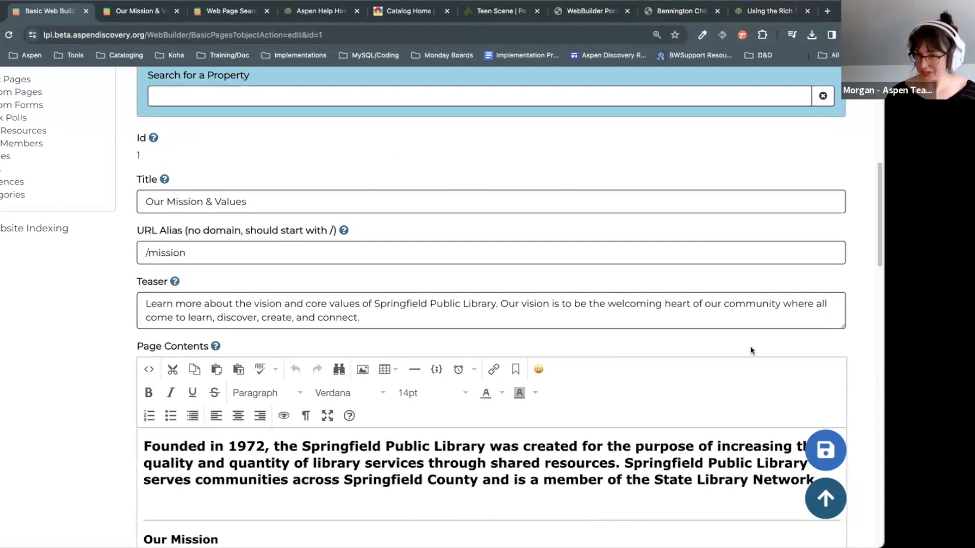
scroll(748, 346, up, 1)
scroll(742, 357, up, 5)
scroll(702, 394, down, 4)
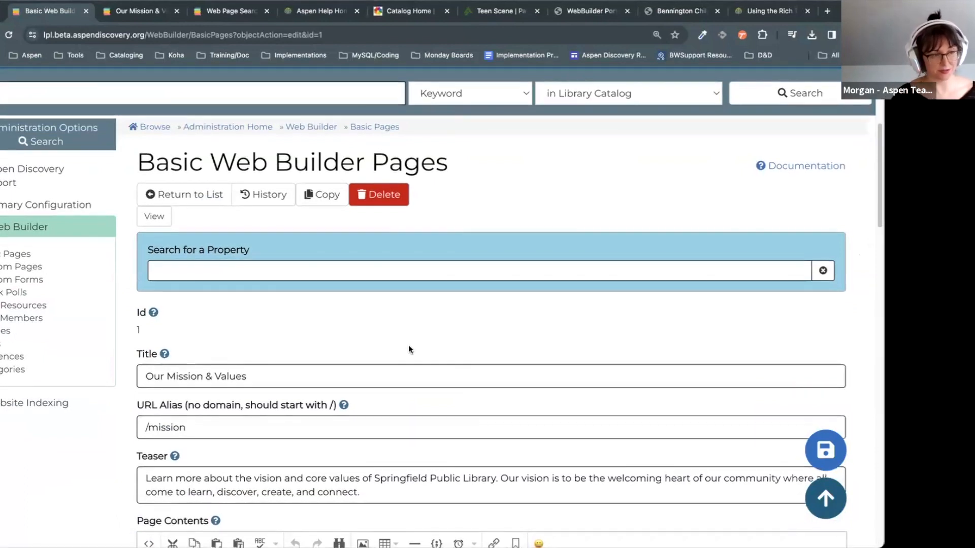
scroll(409, 348, down, 3)
scroll(408, 345, down, 3)
click(449, 459)
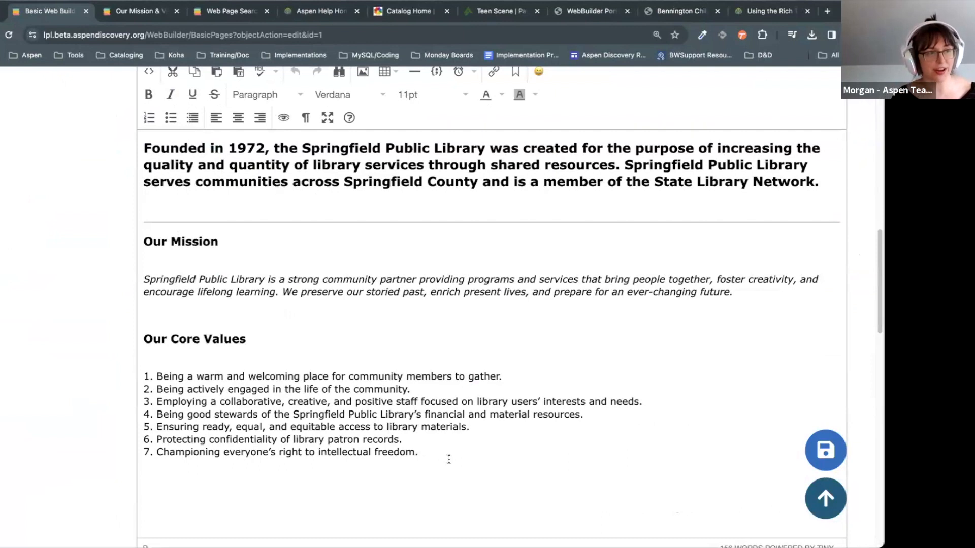
scroll(449, 459, up, 6)
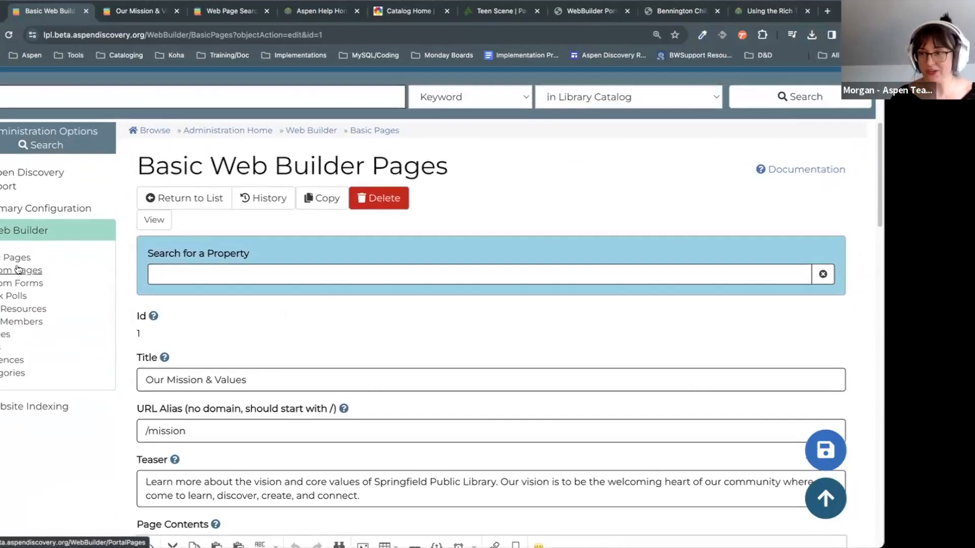
Step: Go to the Custom Pages list, leaving the basic page without saving its edits
click(18, 270)
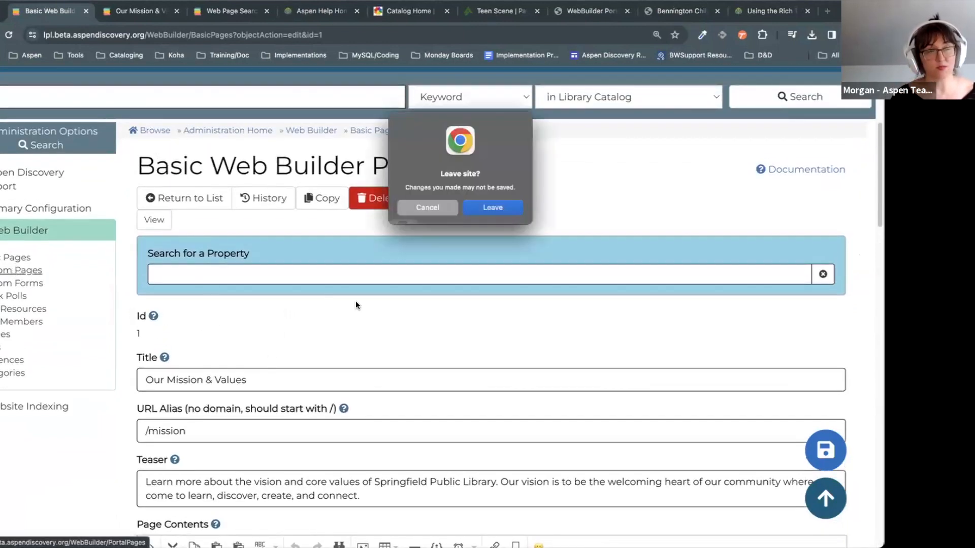
click(488, 208)
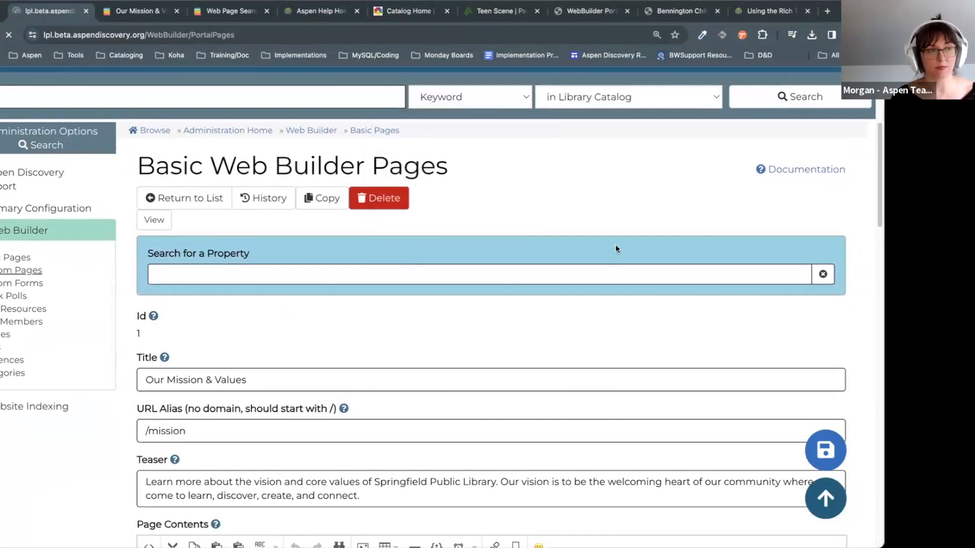
scroll(617, 249, down, 5)
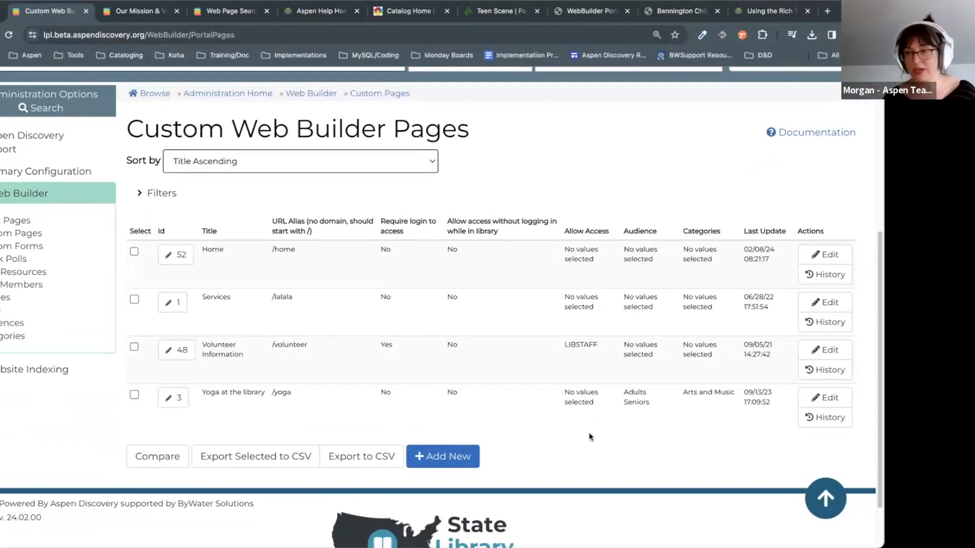
Step: Start a new custom page, back out of it, and open page 52 (Home) for editing
click(452, 459)
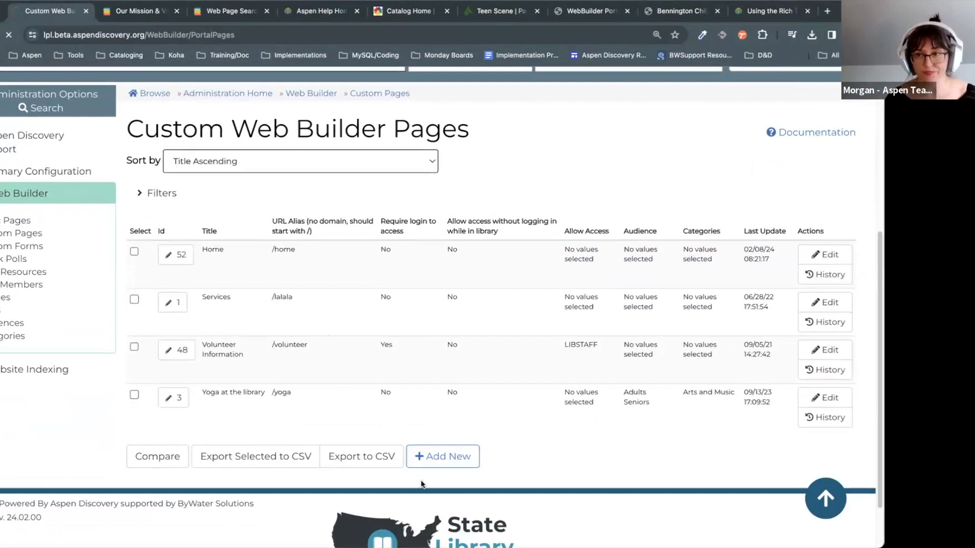
scroll(494, 355, down, 6)
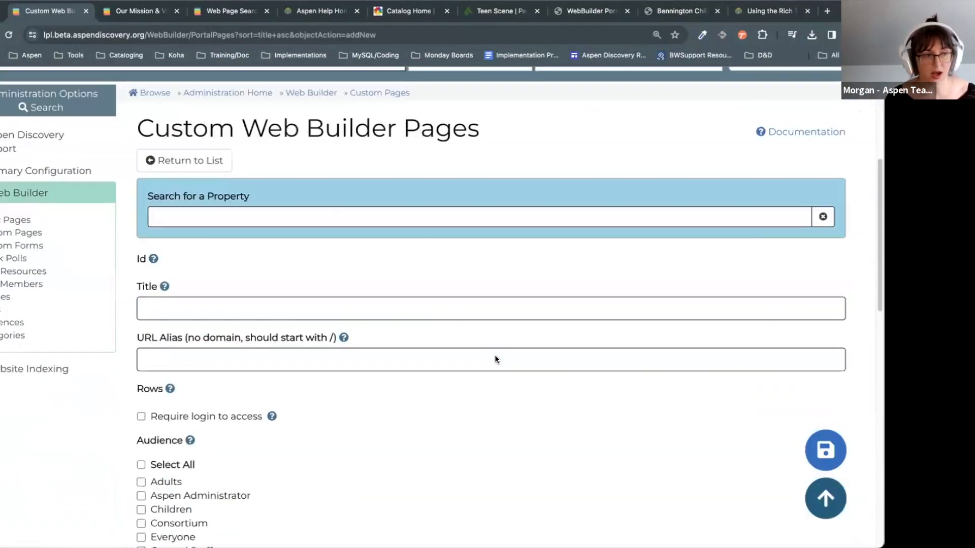
click(208, 275)
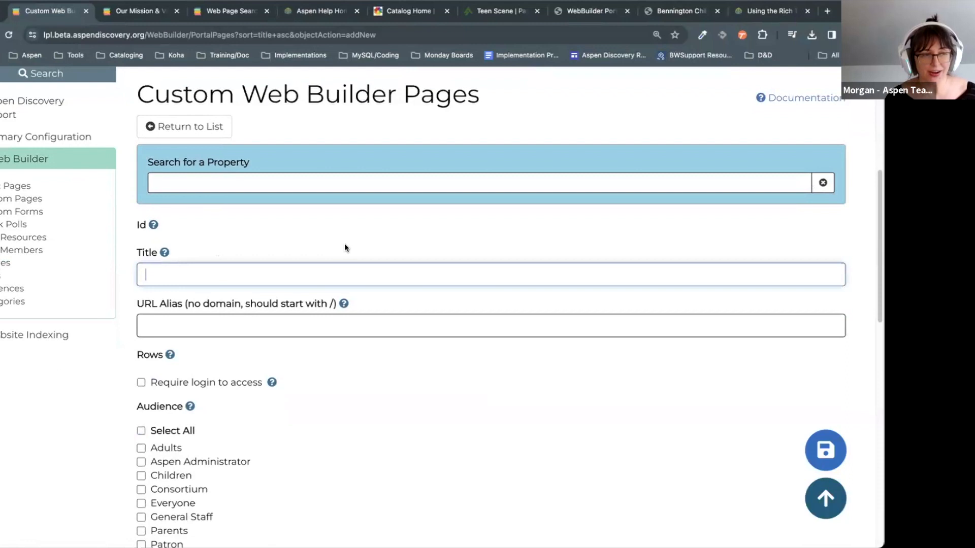
key(alt+Left)
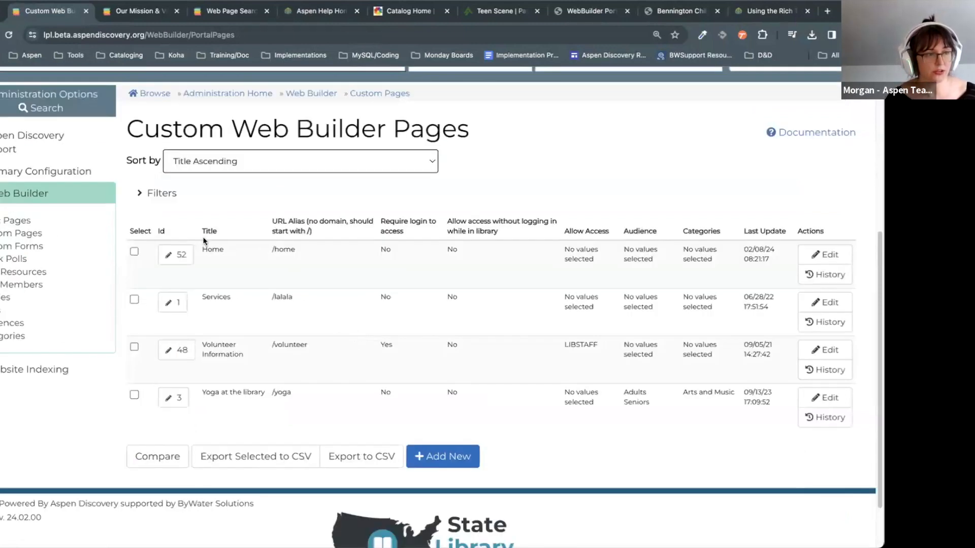
click(175, 254)
scroll(560, 300, down, 6)
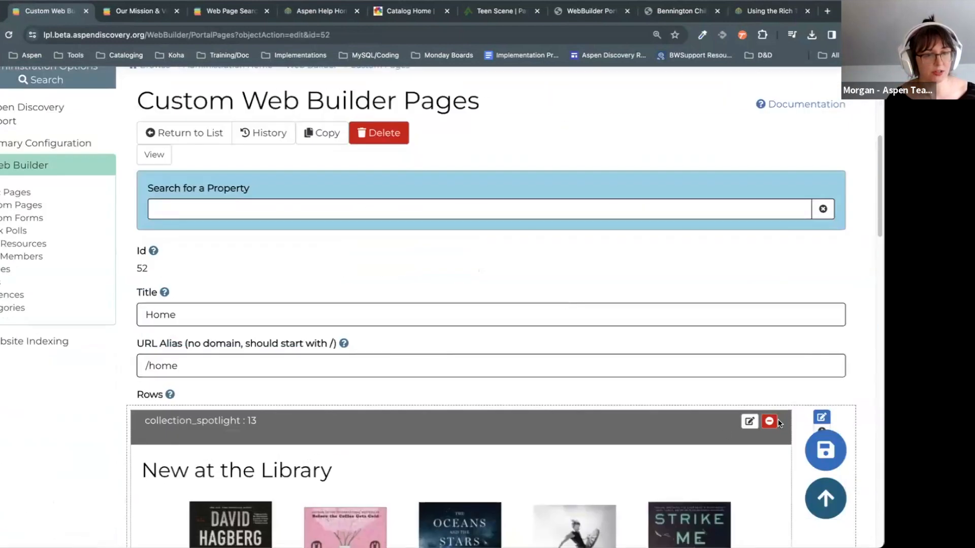
Step: Delete the collection_spotlight, hours_locations and remaining empty rows from the Home page
click(770, 421)
click(509, 104)
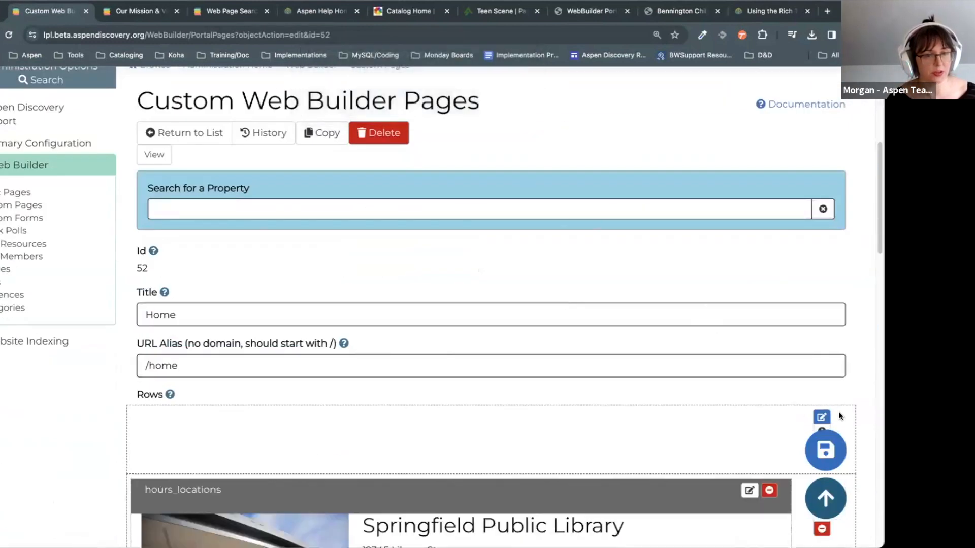
scroll(840, 415, down, 5)
click(822, 280)
click(507, 96)
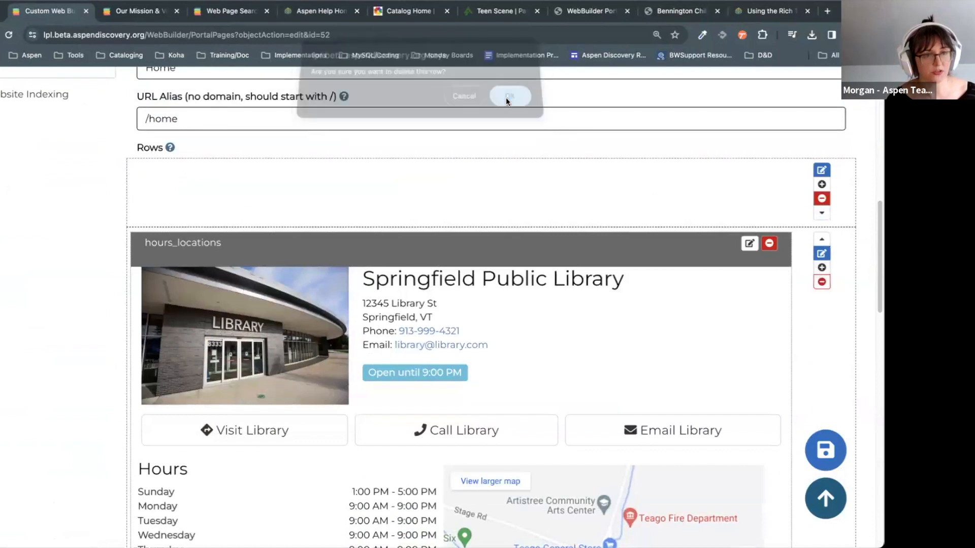
click(822, 199)
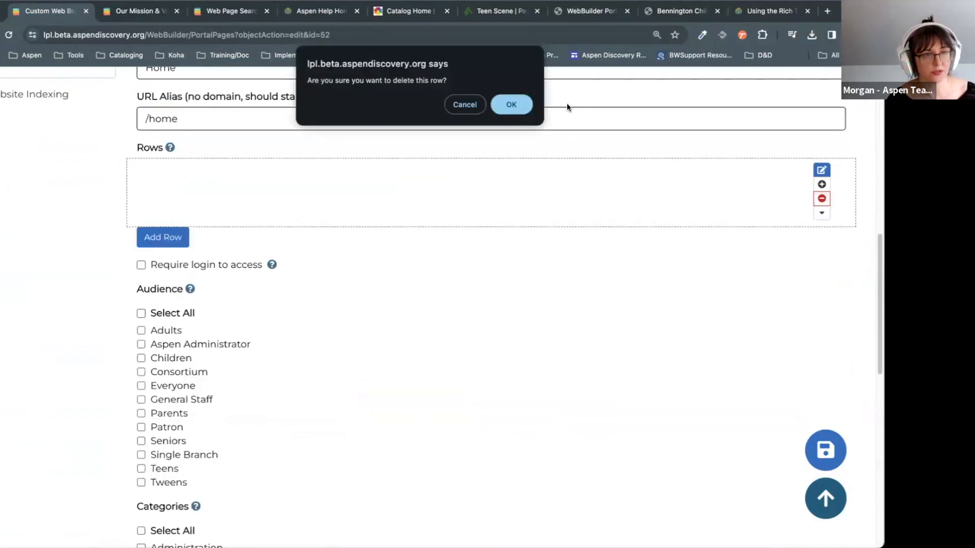
click(512, 104)
scroll(478, 319, up, 5)
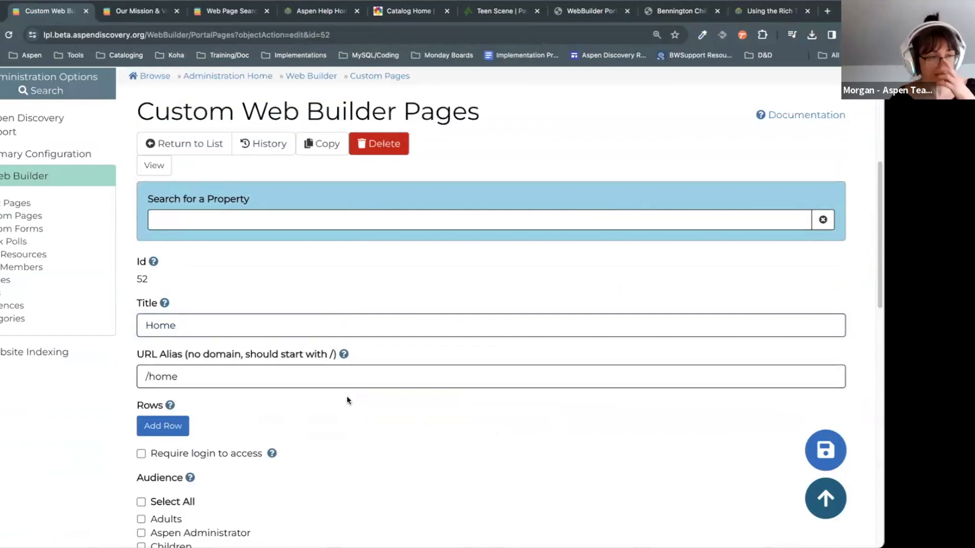
Step: Select part of the 'Home' title text, then clear the selection
drag(224, 325, 154, 315)
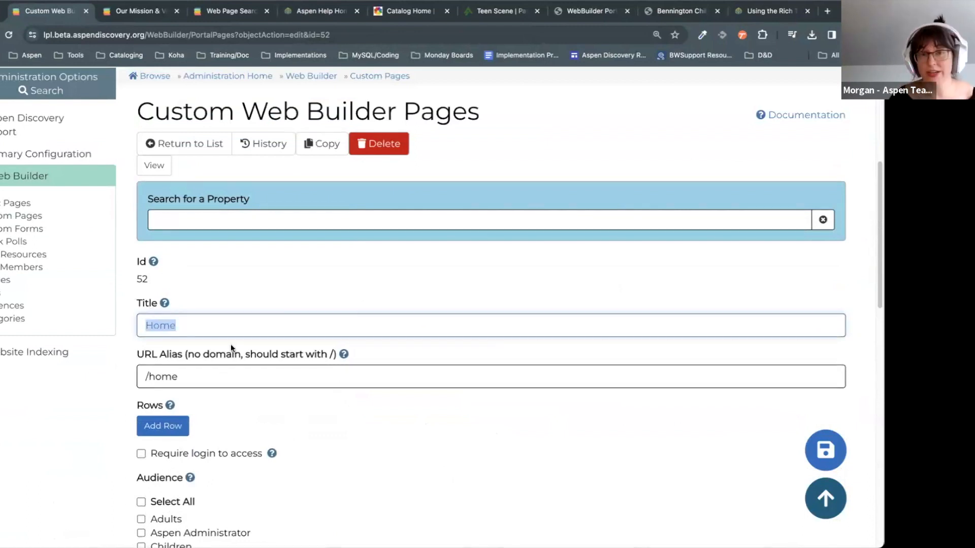
click(230, 325)
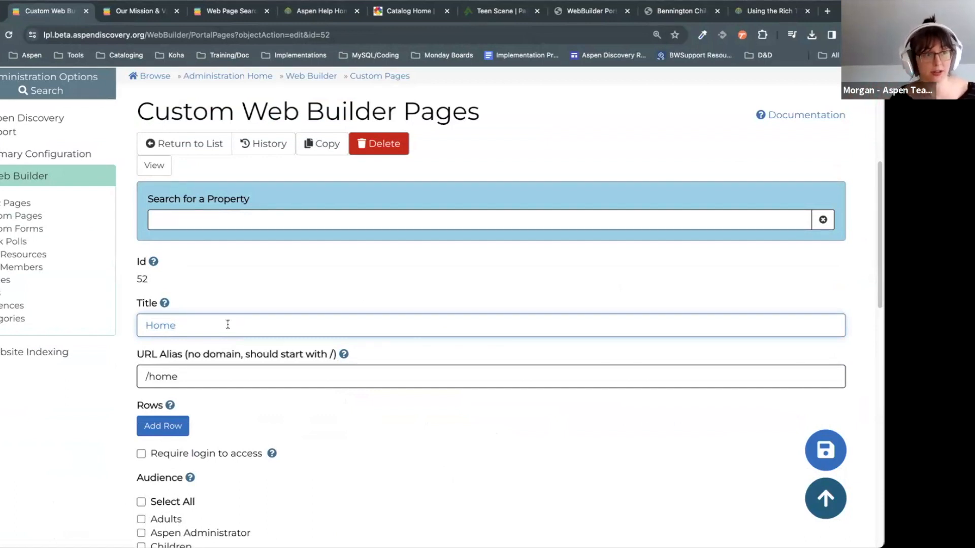
scroll(212, 263, up, 2)
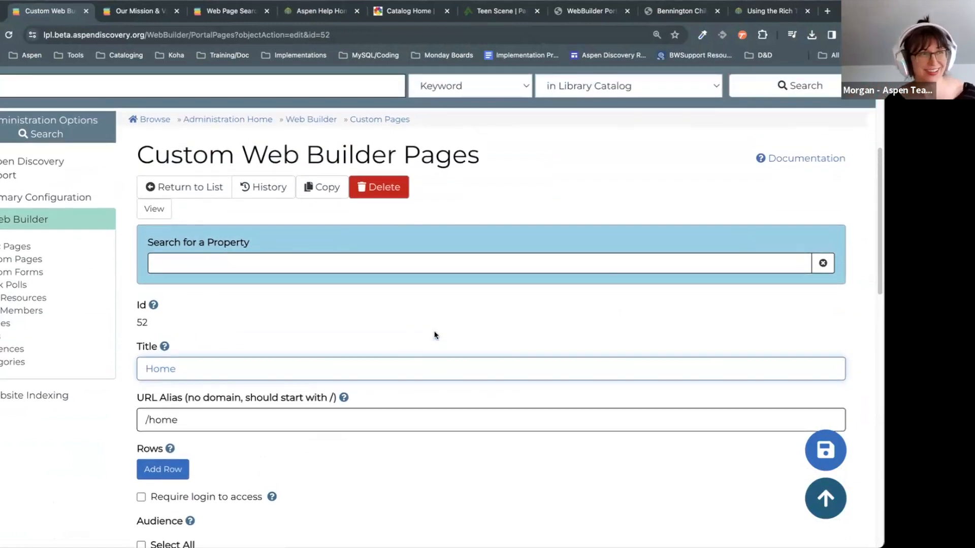
scroll(434, 335, up, 2)
Step: View the catalog home page, then return to the Home page's edit form
click(155, 185)
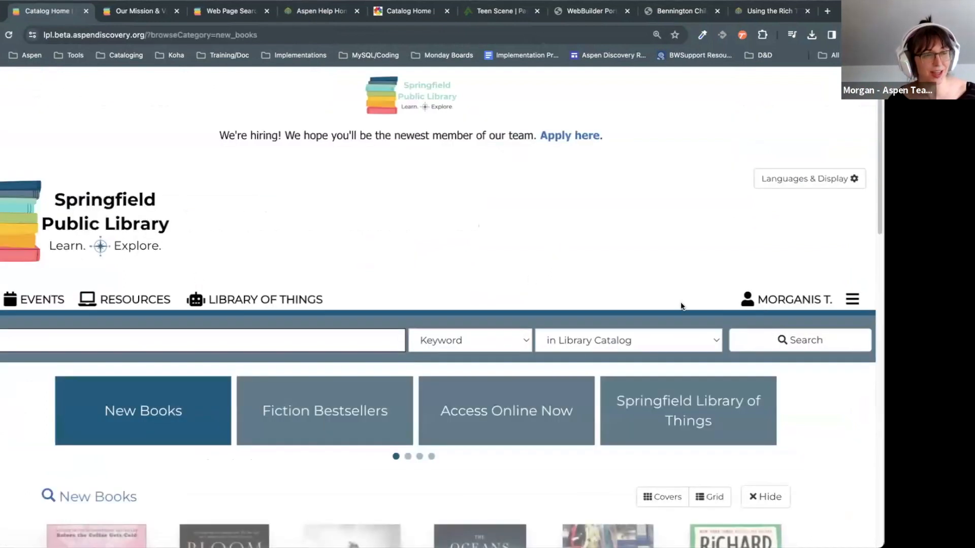
scroll(248, 162, down, 1)
scroll(361, 324, down, 5)
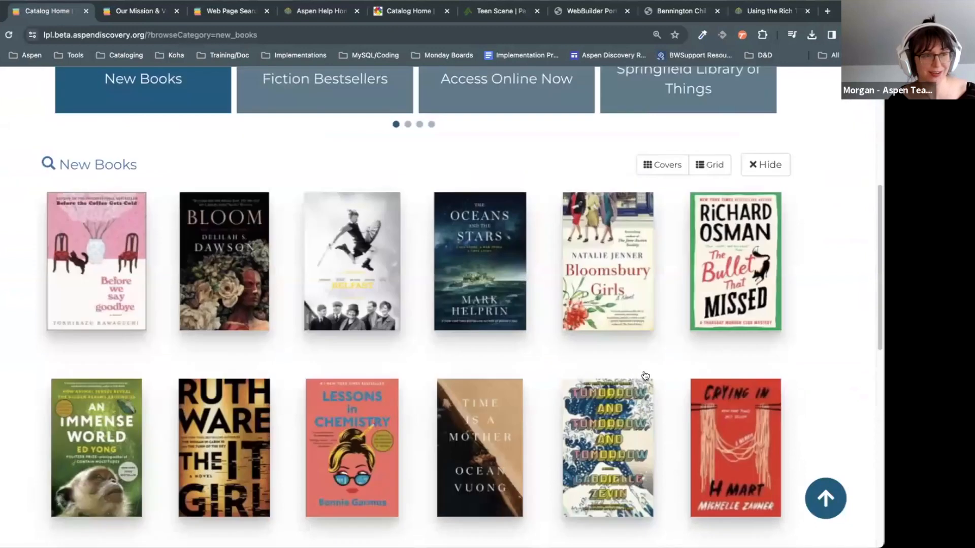
scroll(645, 375, up, 4)
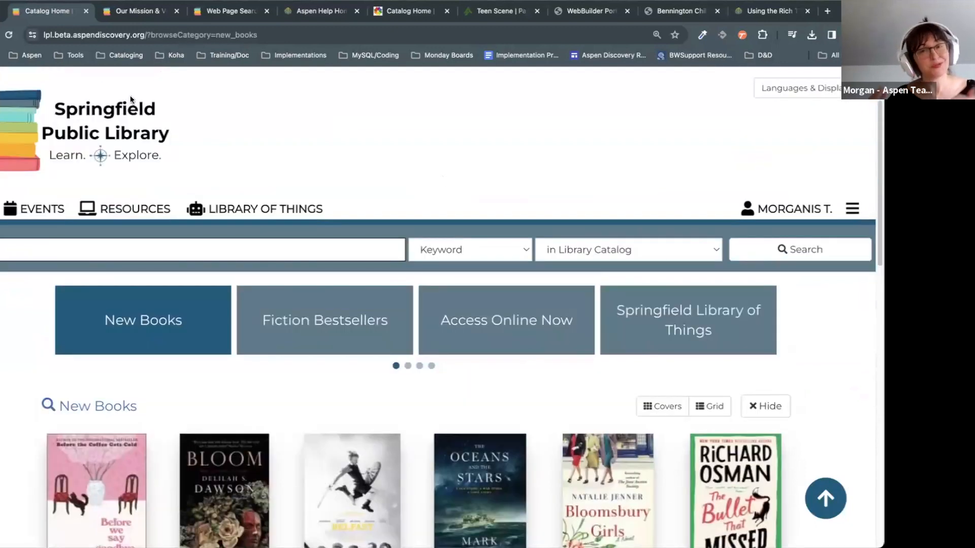
click(9, 35)
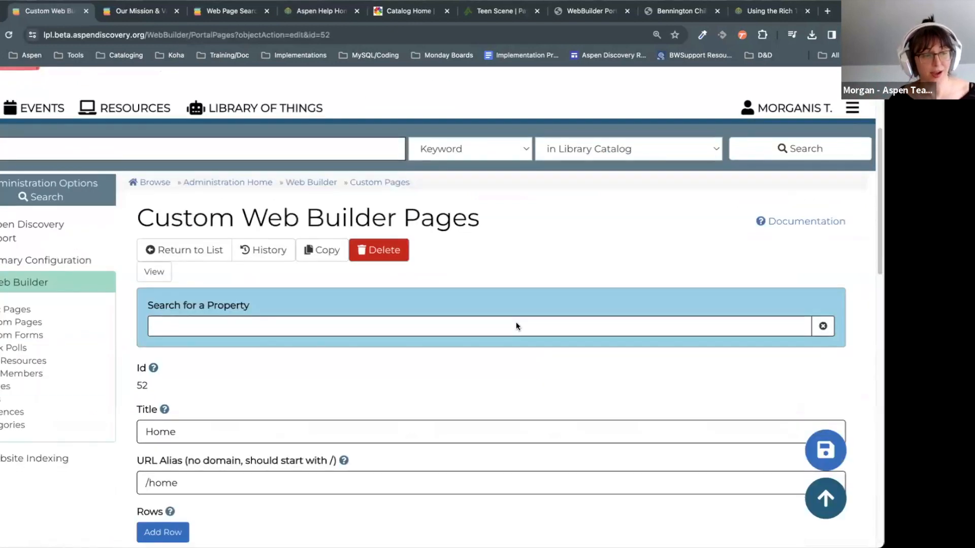
scroll(467, 363, down, 2)
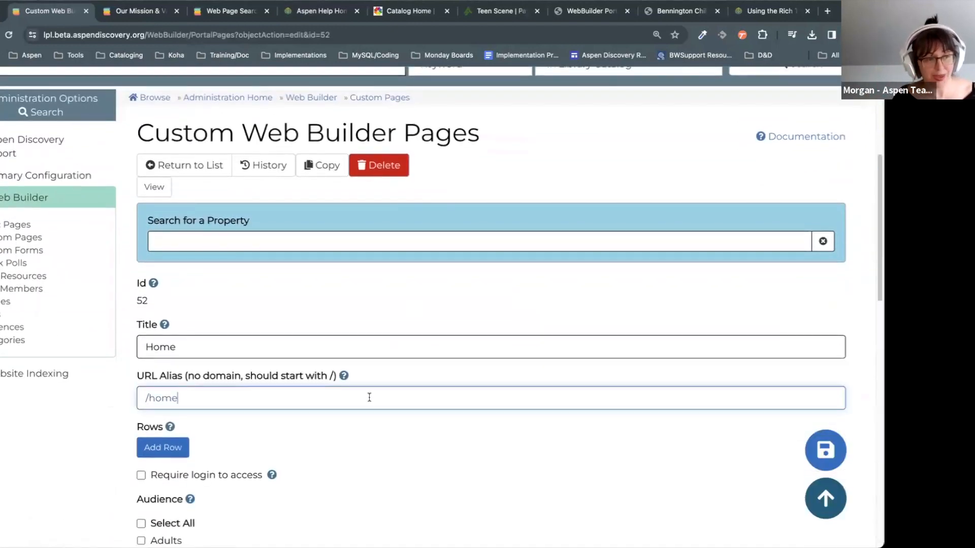
Step: Check the Home page's Title field and its web address
click(240, 345)
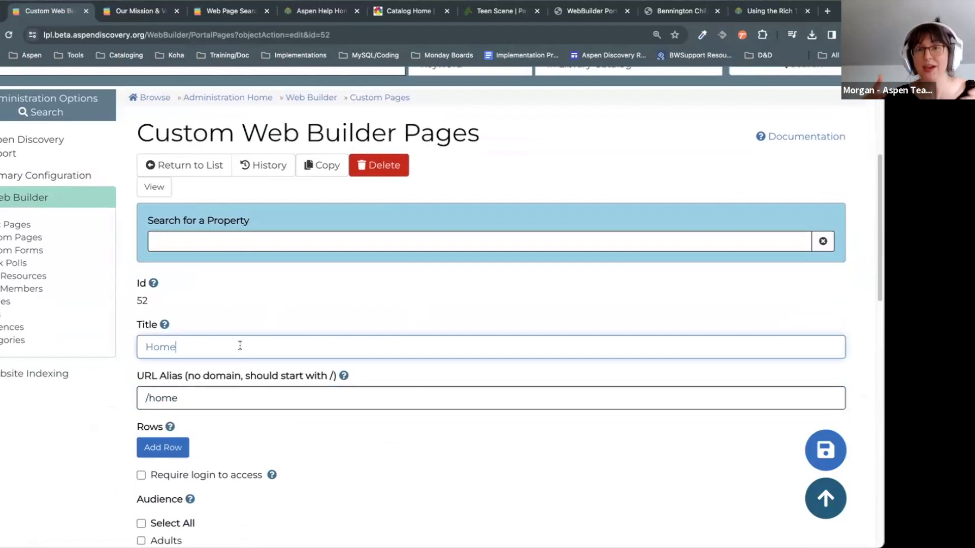
scroll(172, 152, up, 5)
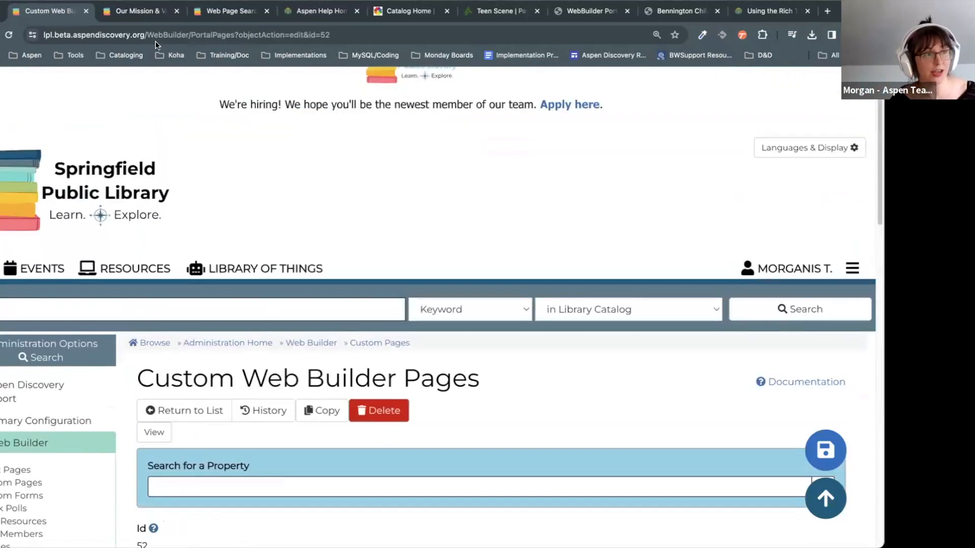
click(175, 36)
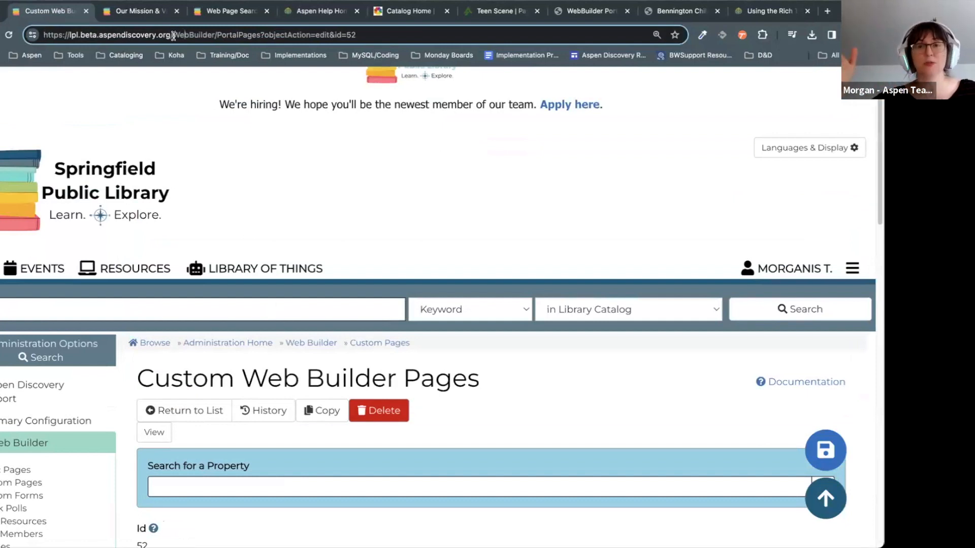
click(797, 182)
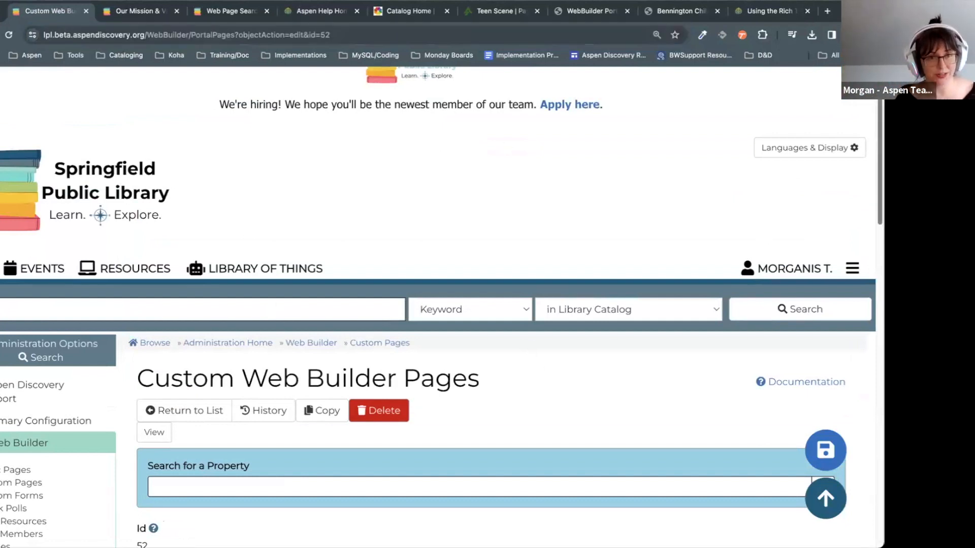
scroll(870, 189, down, 6)
Step: Select the 'Home' title and the '/home' URL alias to review them
double_click(169, 293)
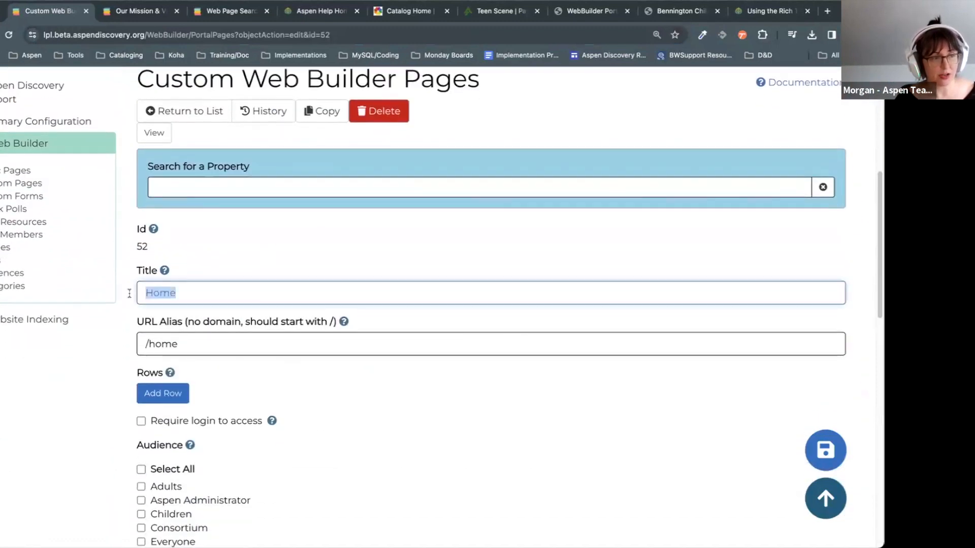
click(233, 342)
drag(233, 342, 139, 333)
click(193, 349)
drag(193, 348, 131, 344)
click(194, 344)
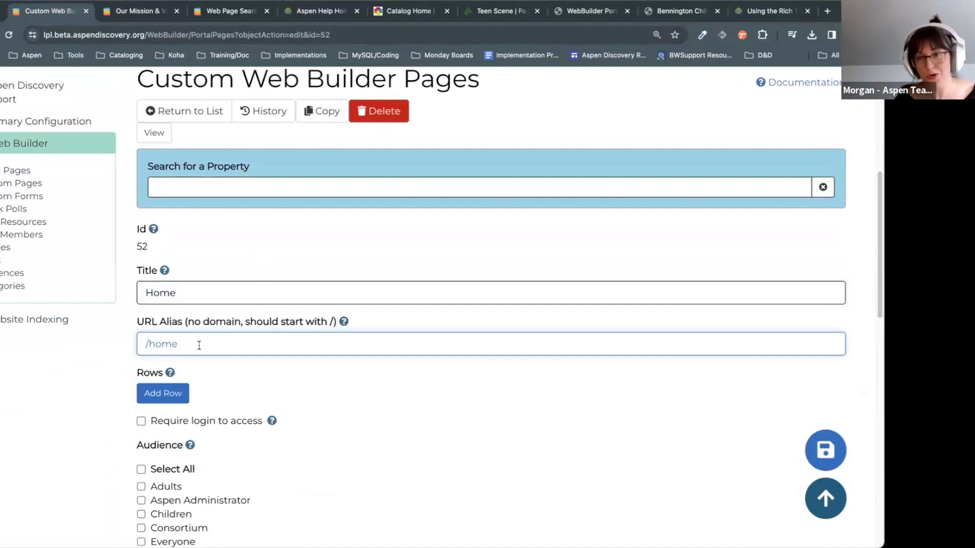
scroll(356, 360, down, 1)
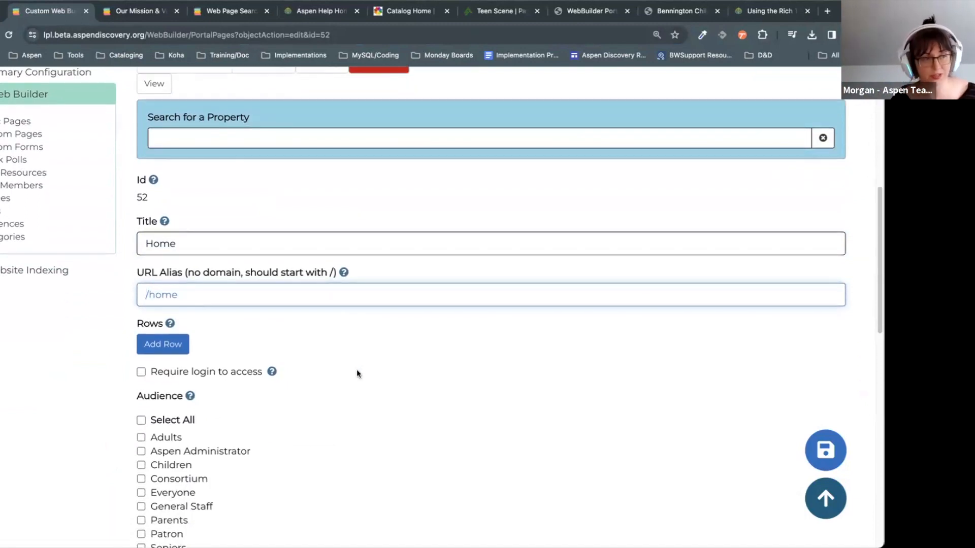
click(388, 384)
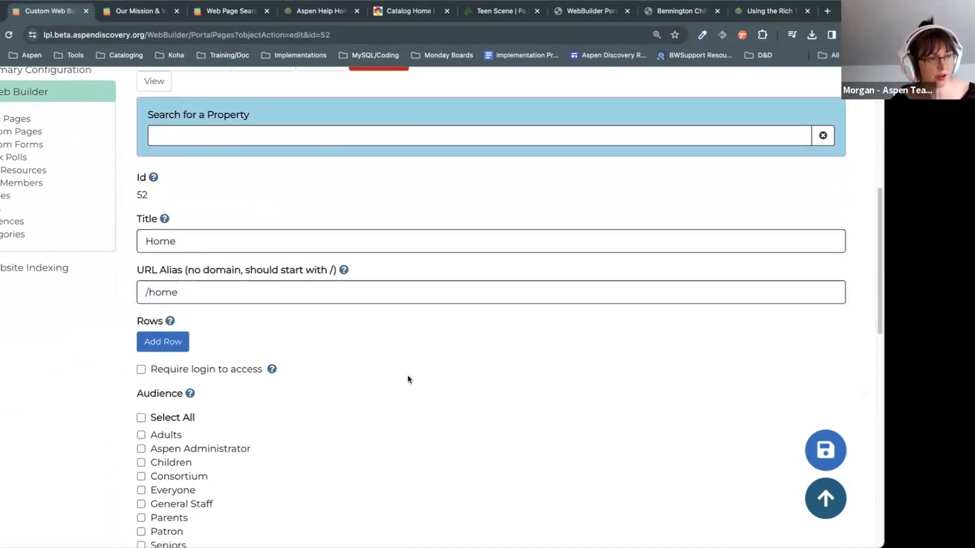
scroll(407, 375, down, 1)
scroll(834, 416, down, 15)
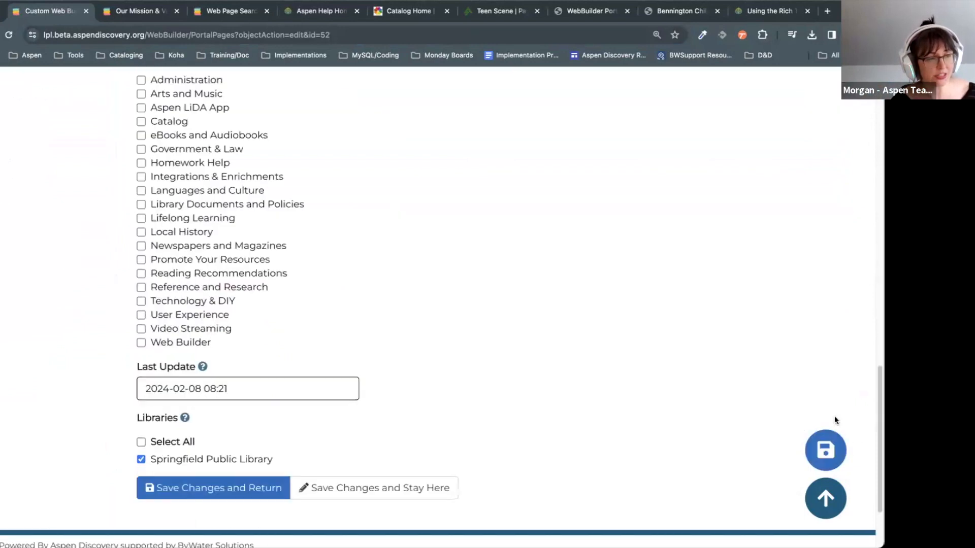
scroll(835, 417, up, 10)
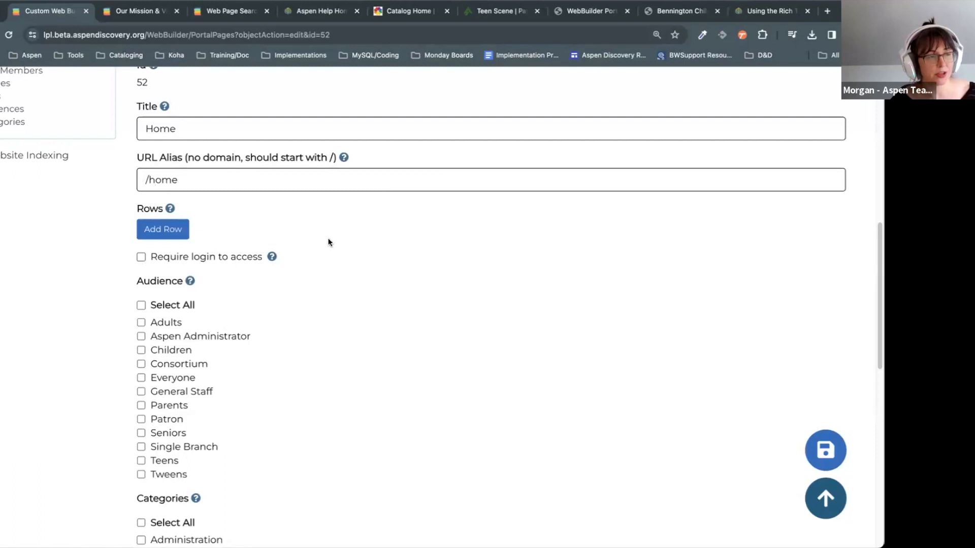
Step: Add three empty rows to the Home page
click(164, 230)
click(168, 300)
click(176, 371)
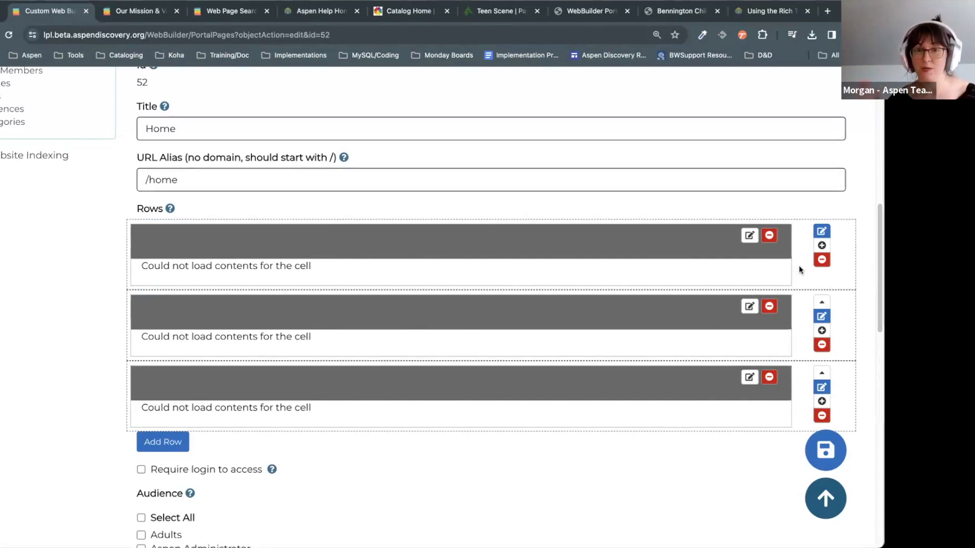
Step: Add two extra cells to the first row, delete them again, and save the layout
click(823, 245)
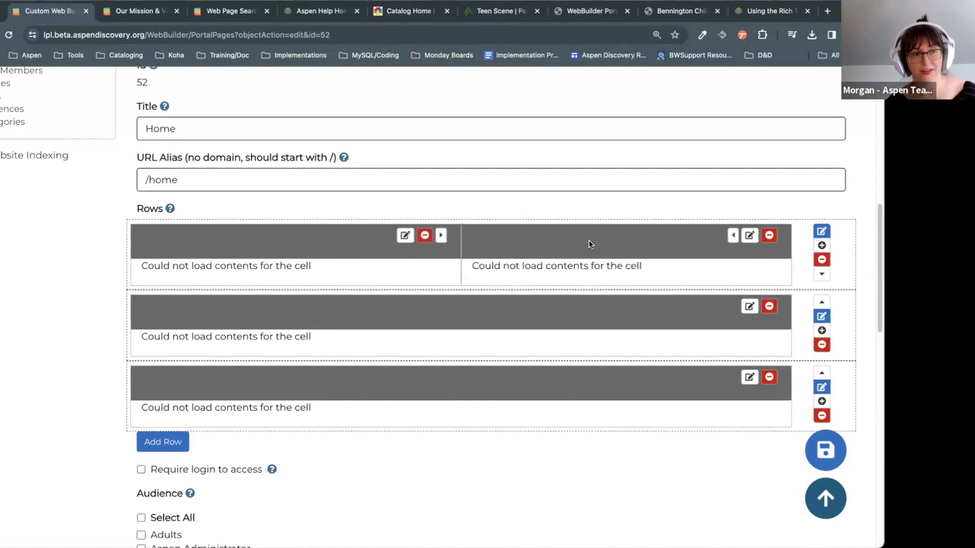
click(822, 245)
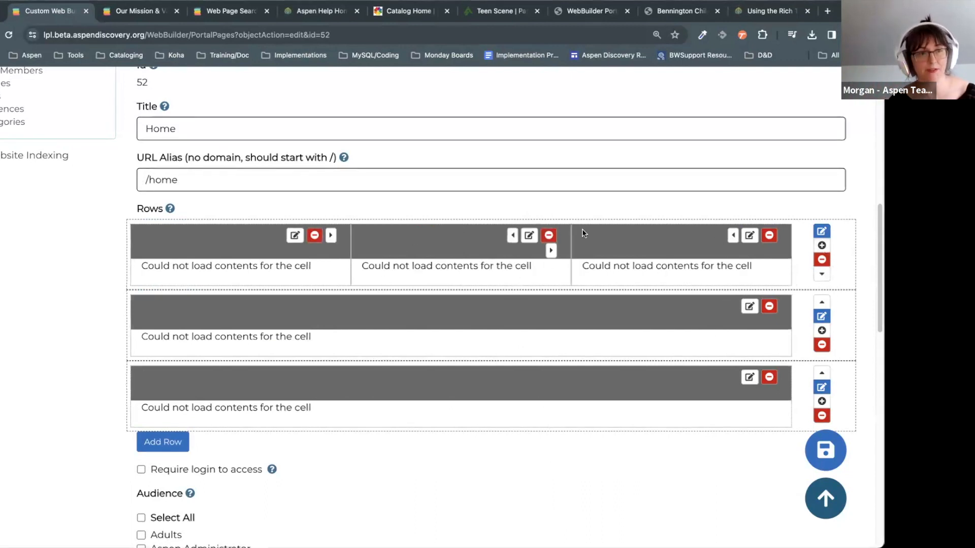
click(548, 235)
click(518, 113)
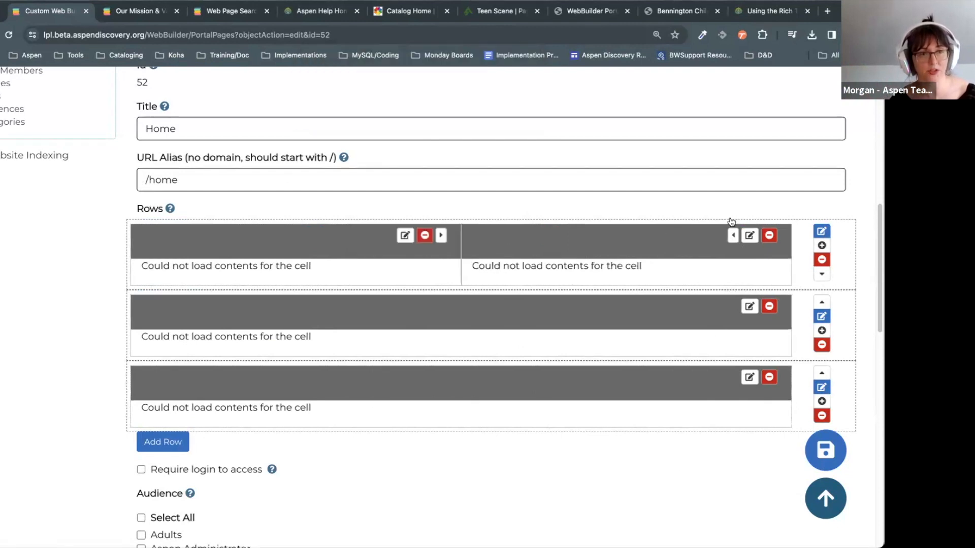
click(770, 235)
click(512, 104)
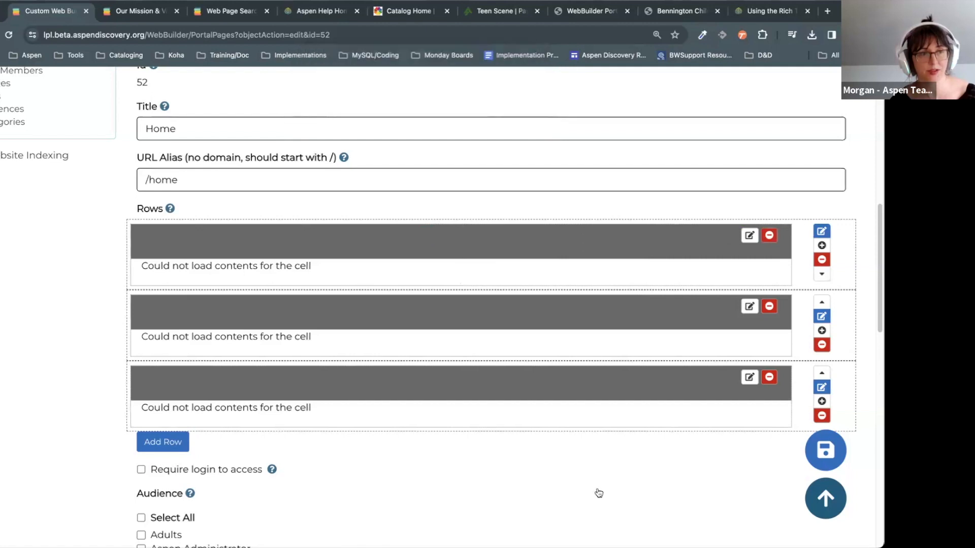
click(824, 449)
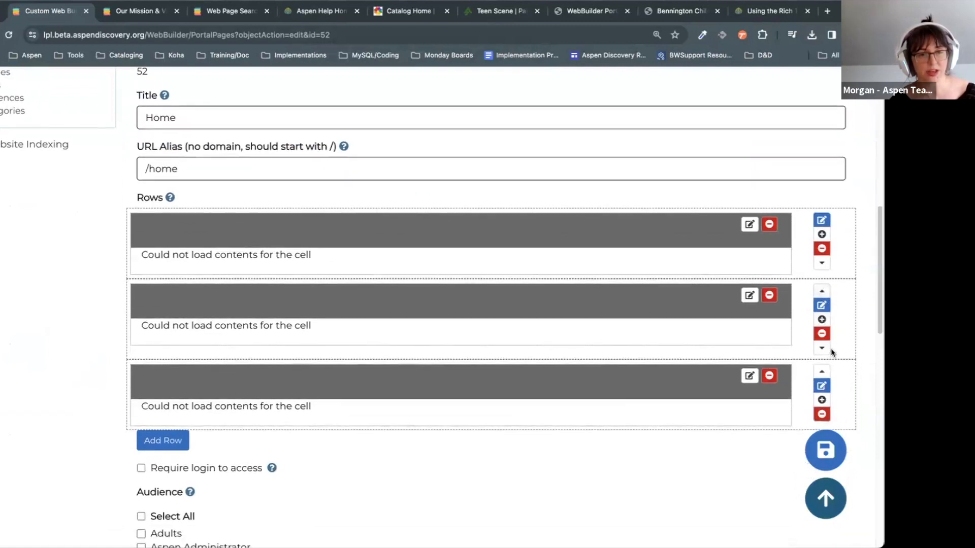
Step: Add two cells to the middle row and save the page
scroll(828, 351, down, 2)
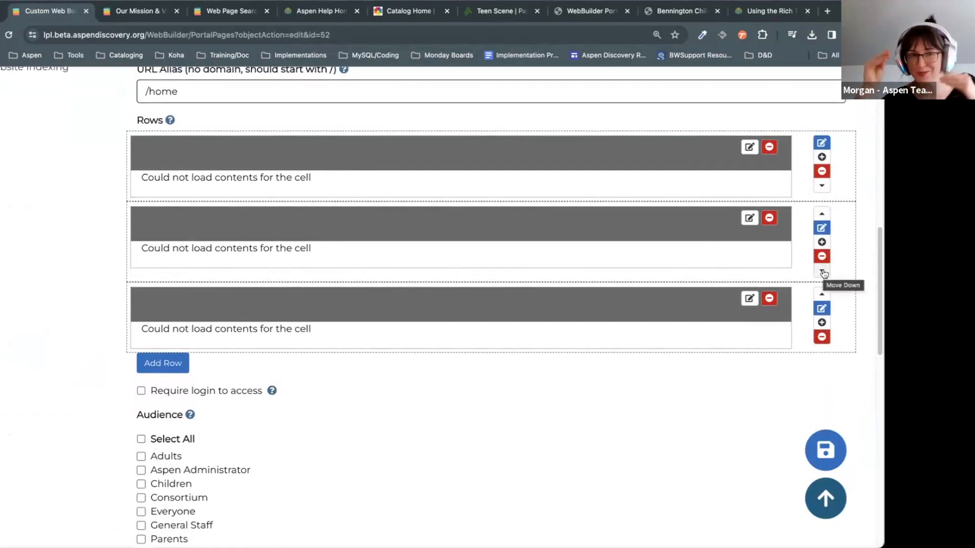
click(822, 242)
click(821, 242)
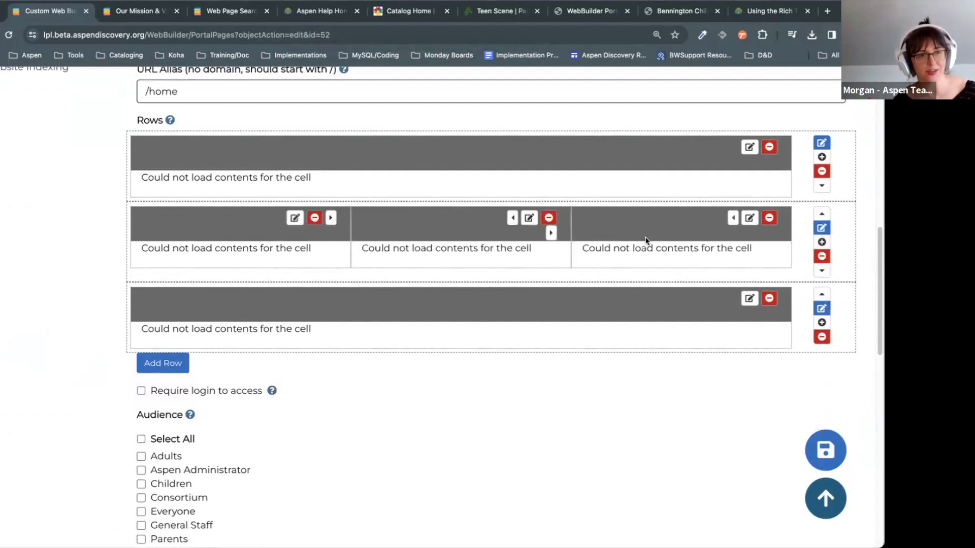
click(826, 450)
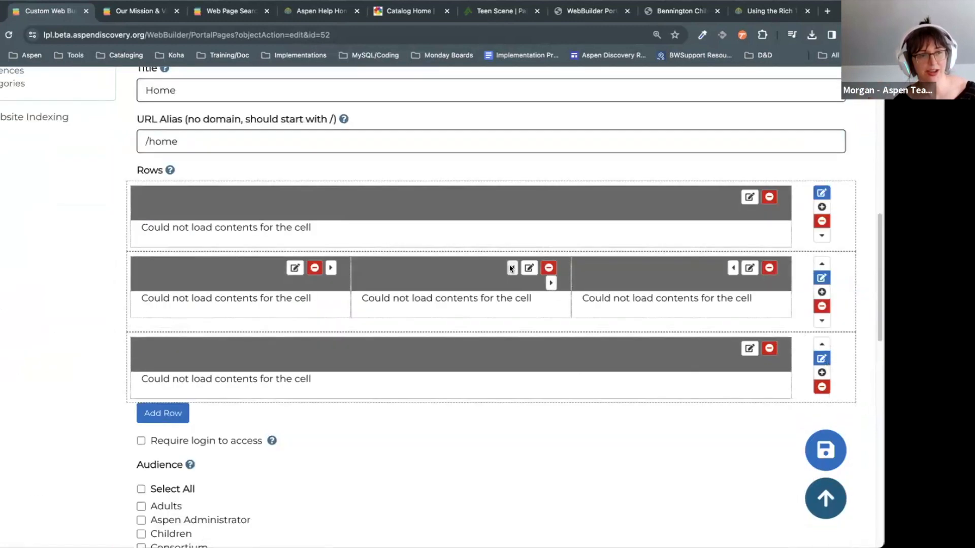
Step: Move the middle cell right, delete it, and open the left cell's settings
click(551, 283)
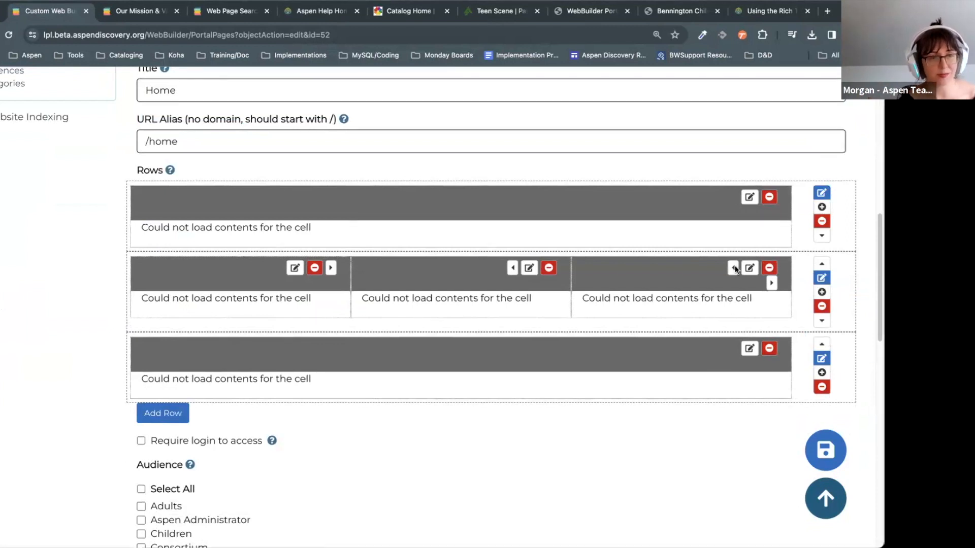
click(548, 268)
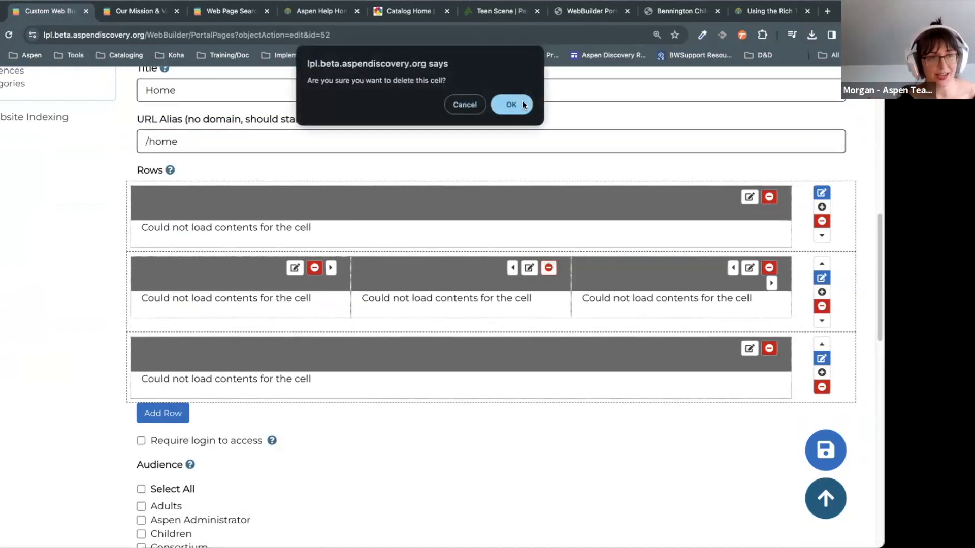
click(523, 101)
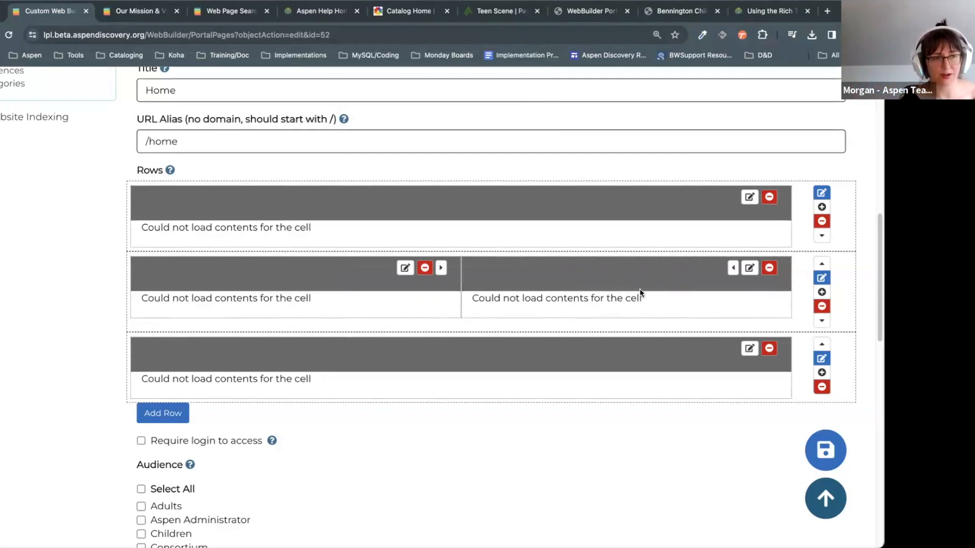
click(404, 269)
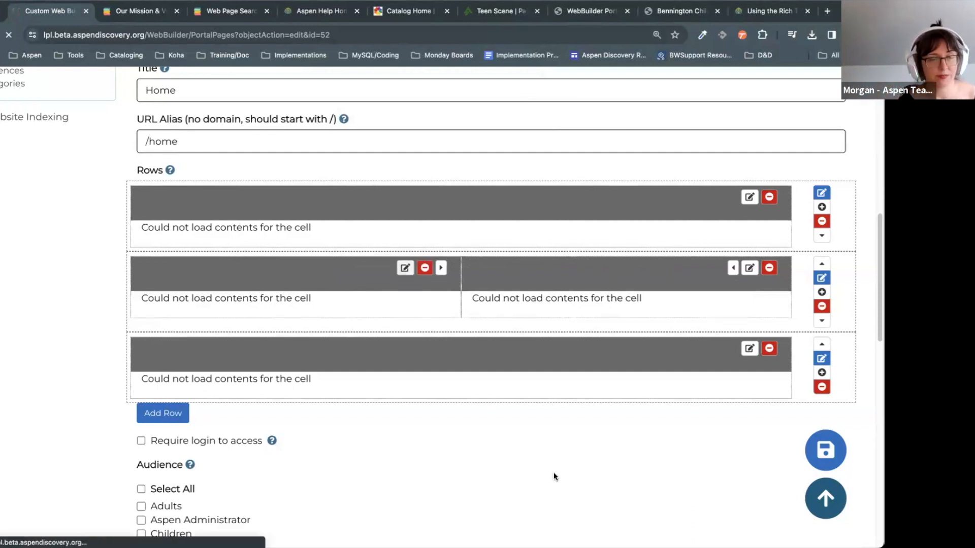
scroll(616, 340, down, 10)
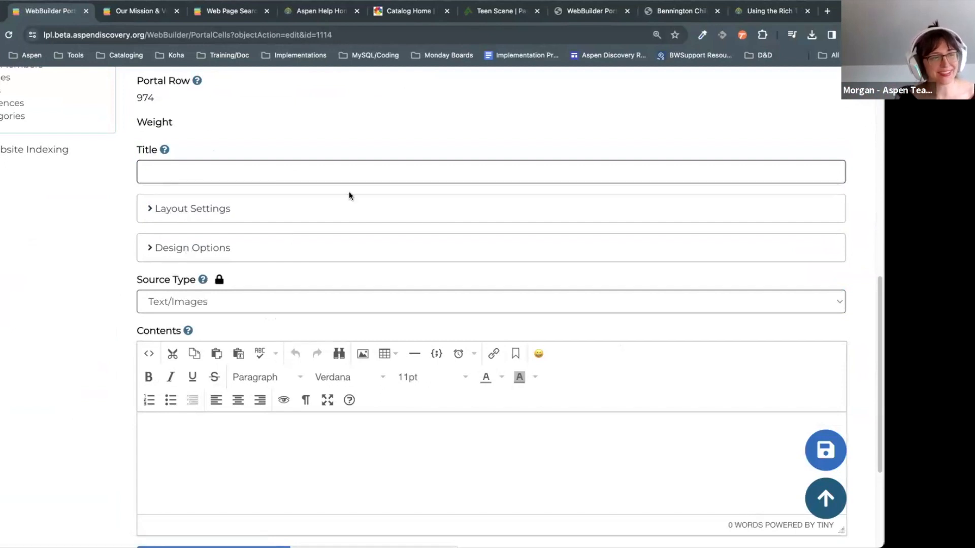
Step: Reopen the left cell of the two-cell row and reveal its column width settings
click(193, 209)
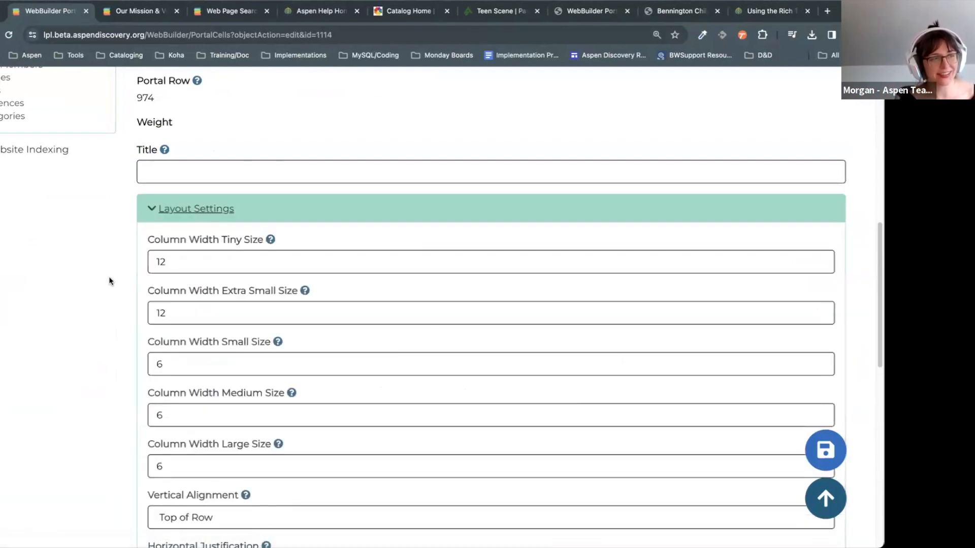
key(alt+Left)
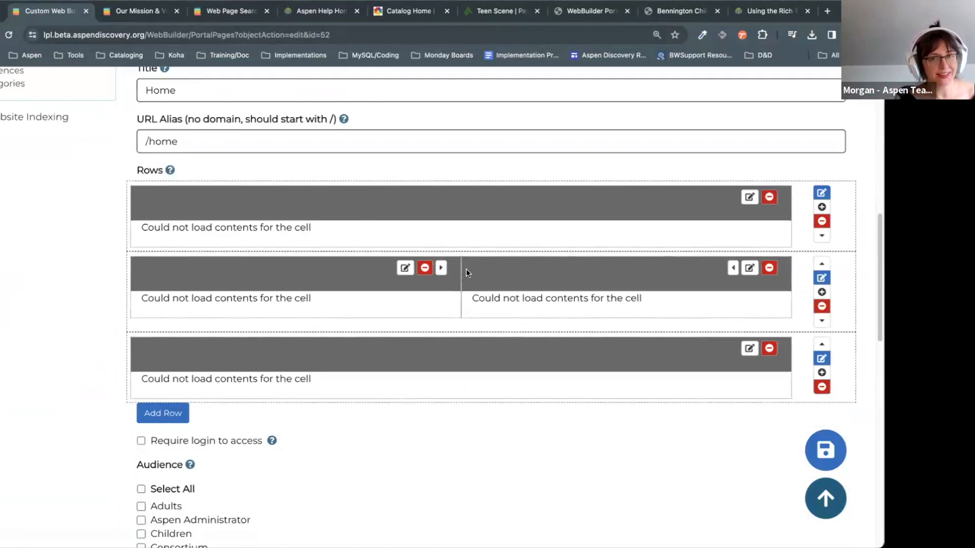
click(405, 268)
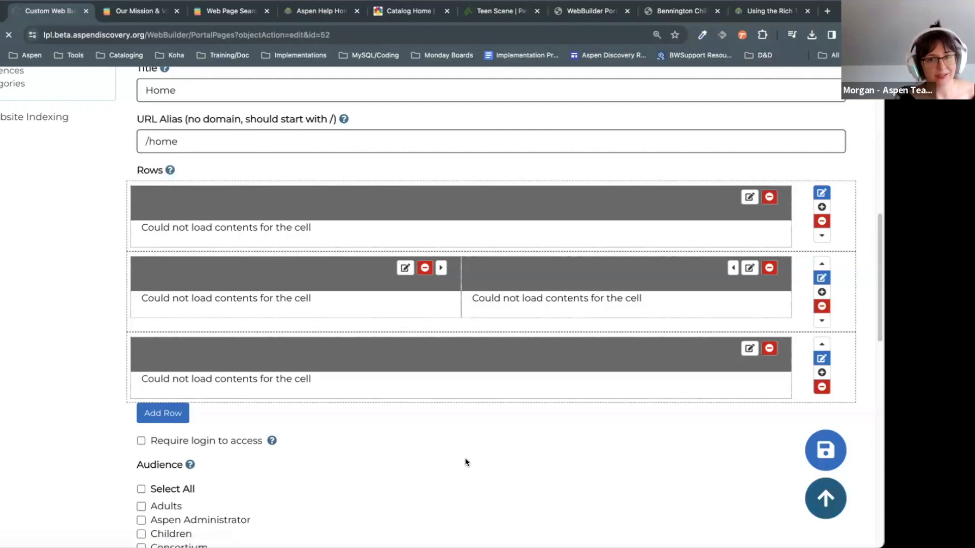
scroll(584, 291, down, 8)
scroll(584, 295, down, 1)
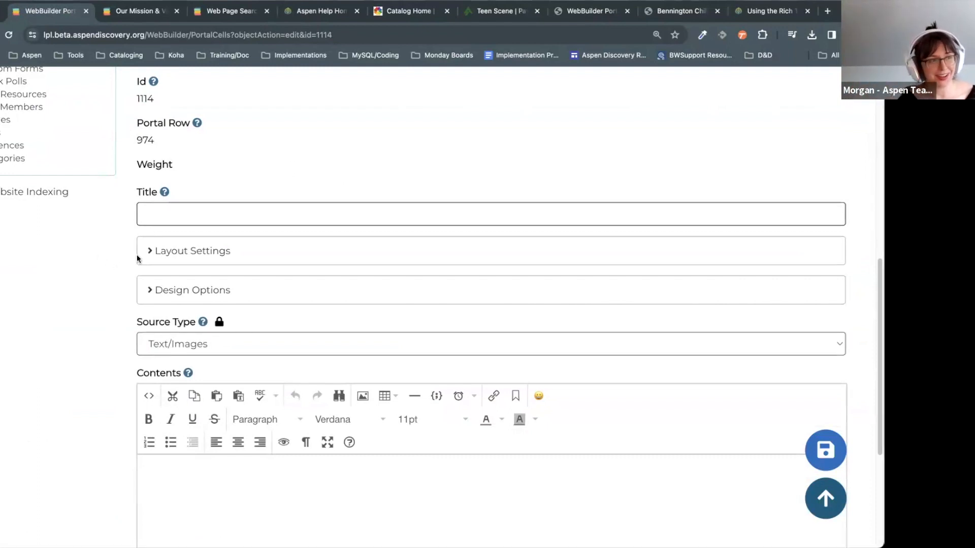
click(151, 251)
scroll(183, 244, down, 2)
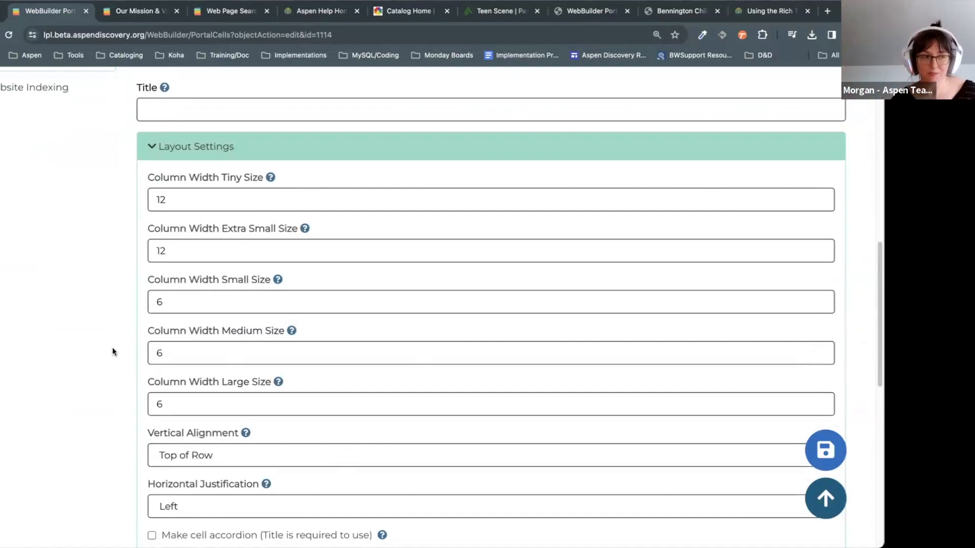
Step: Select the existing column width values in the small through large fields
click(194, 298)
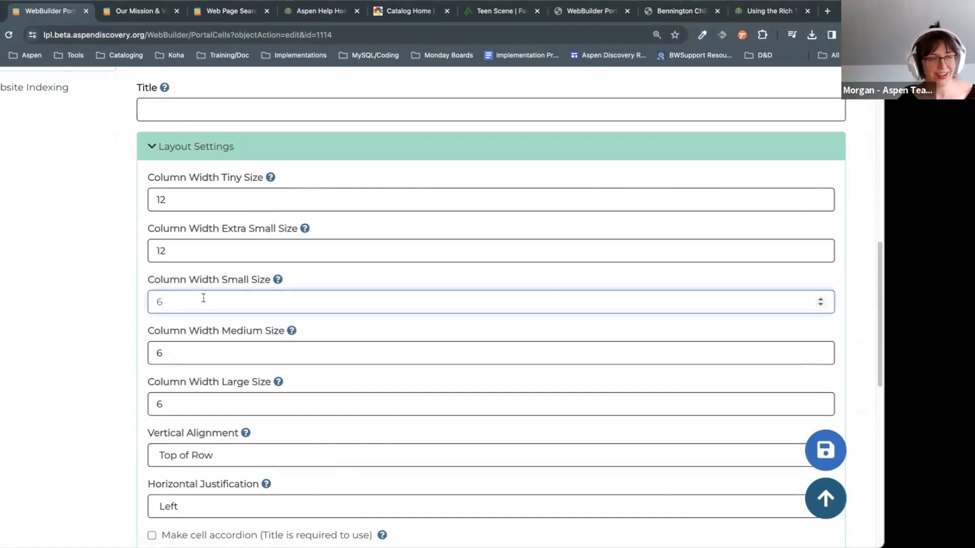
scroll(195, 288, down, 1)
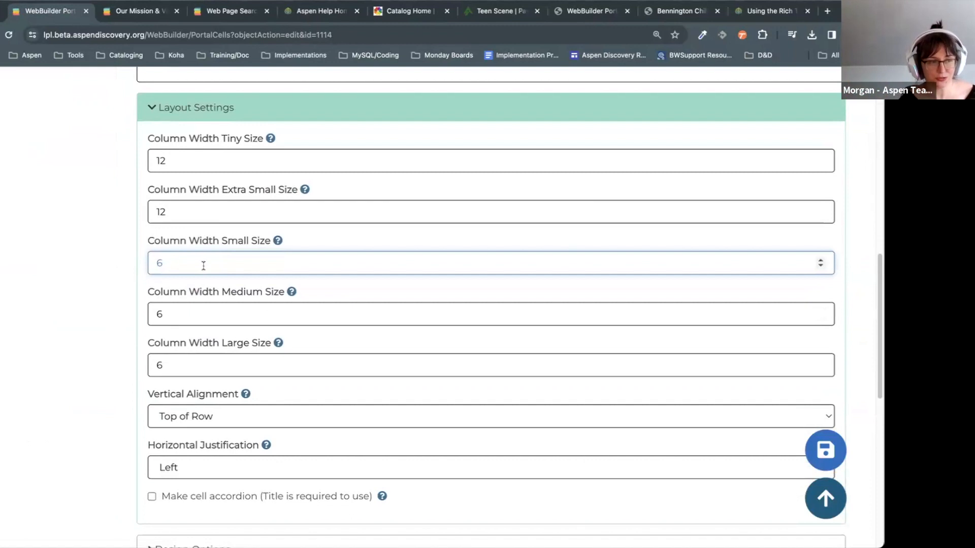
double_click(172, 362)
click(170, 312)
double_click(169, 265)
double_click(164, 312)
click(169, 362)
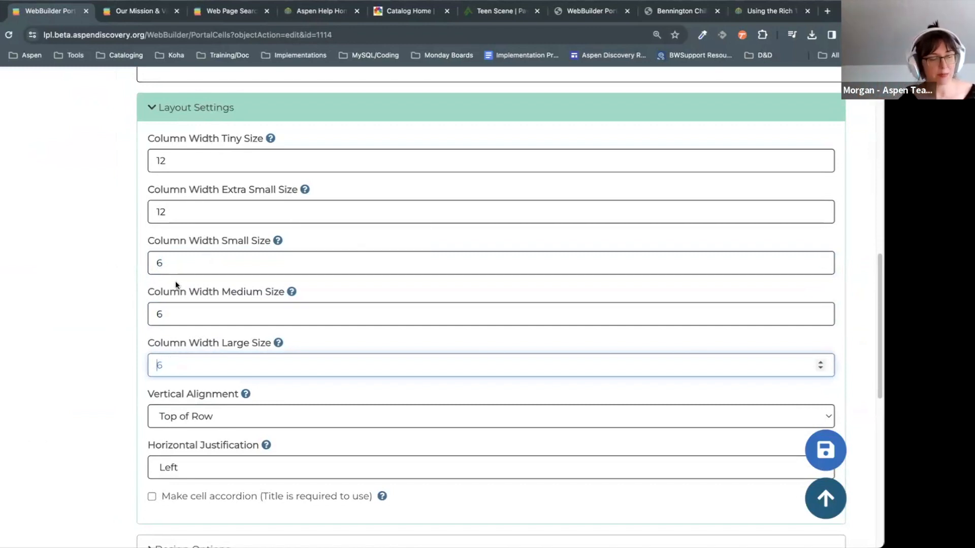
Step: Set the small, medium, large, extra-small and tiny column widths to 4 and save
key(shift+Tab)
key(shift+Tab)
text(4)
key(Tab)
text(4)
key(Tab)
text(4)
key(shift+Tab)
key(shift+Tab)
key(shift+Tab)
text(4)
key(shift+Tab)
text(4)
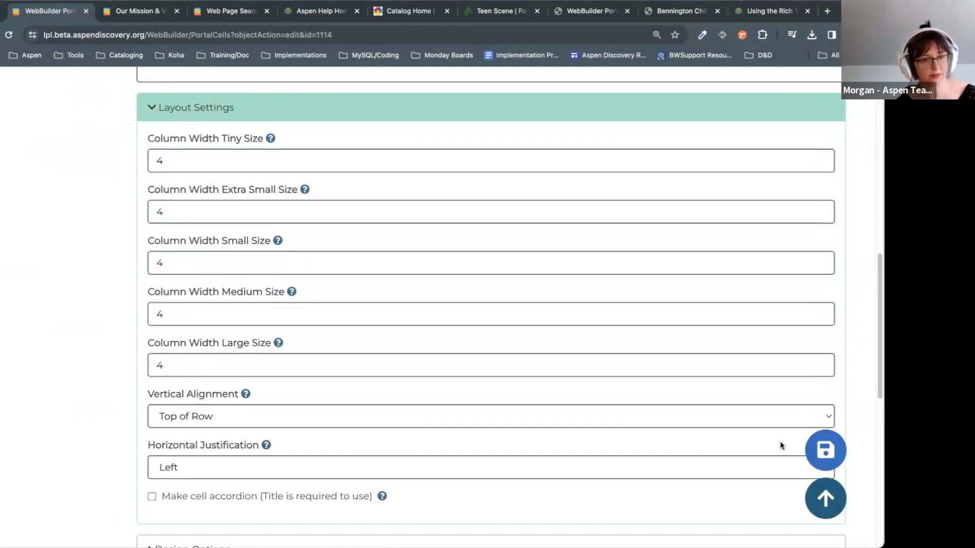
click(823, 451)
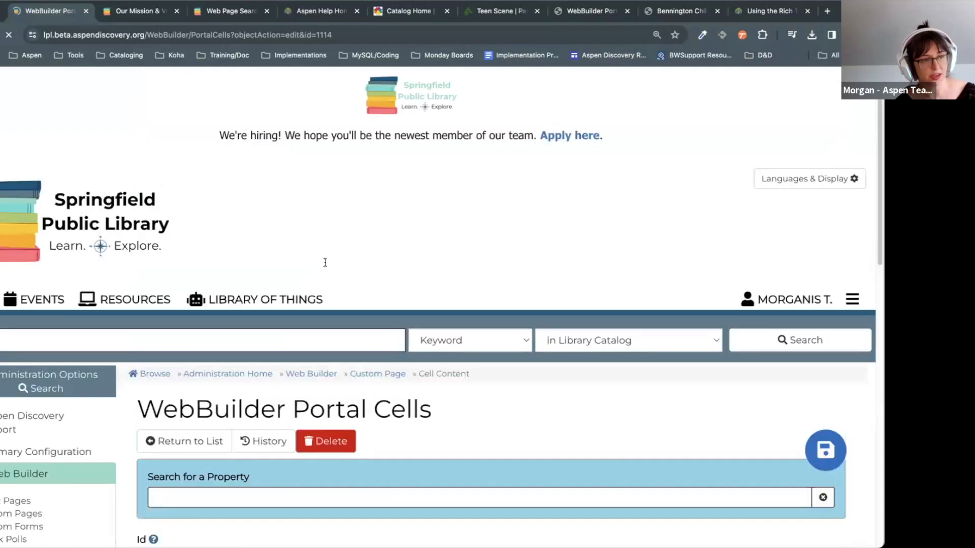
click(7, 135)
Step: Open the Home page's right middle-row cell and reveal its column width settings
click(177, 430)
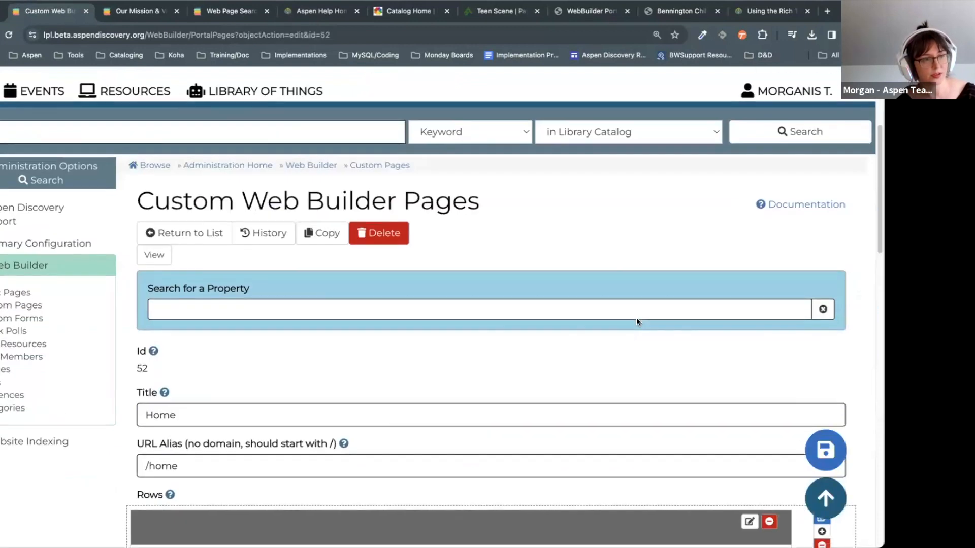
scroll(519, 232, down, 8)
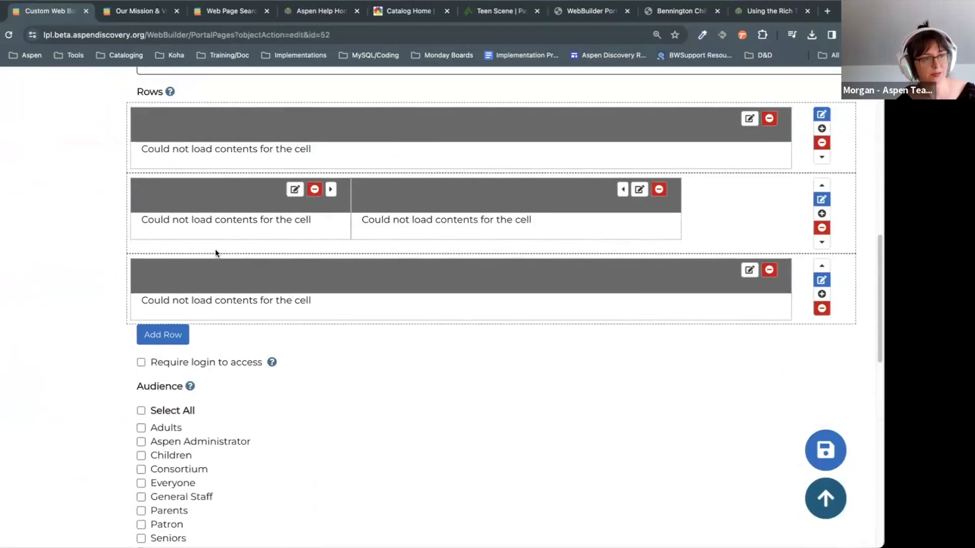
scroll(547, 268, up, 1)
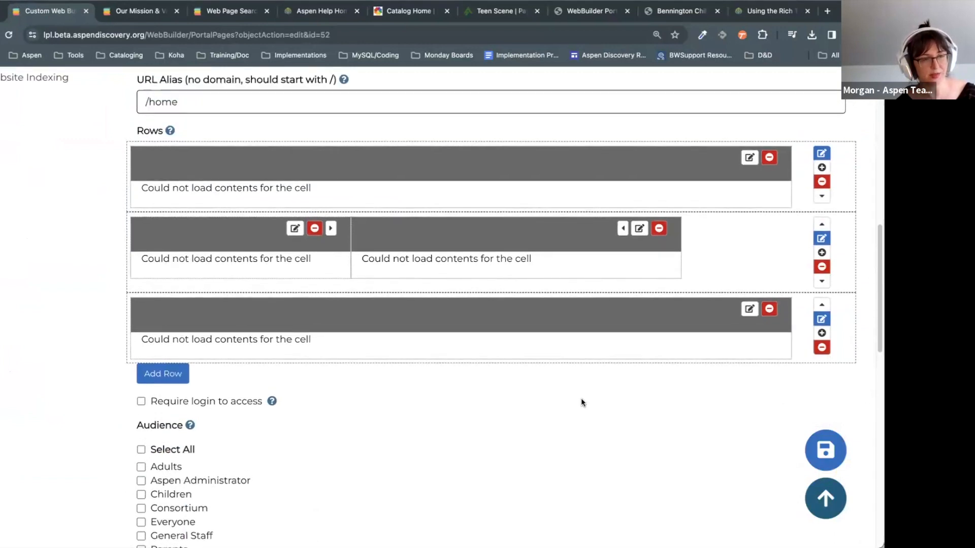
scroll(582, 414, up, 1)
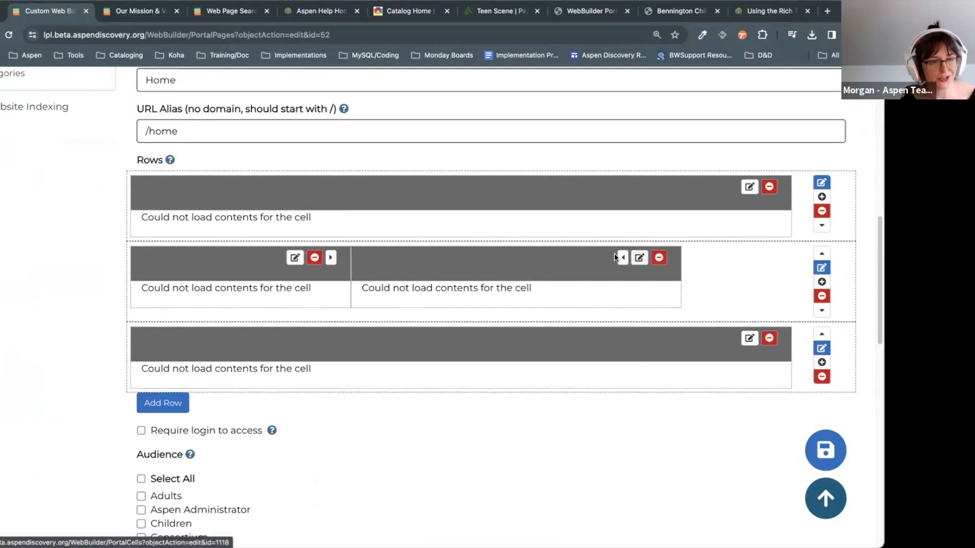
click(639, 257)
scroll(235, 306, down, 7)
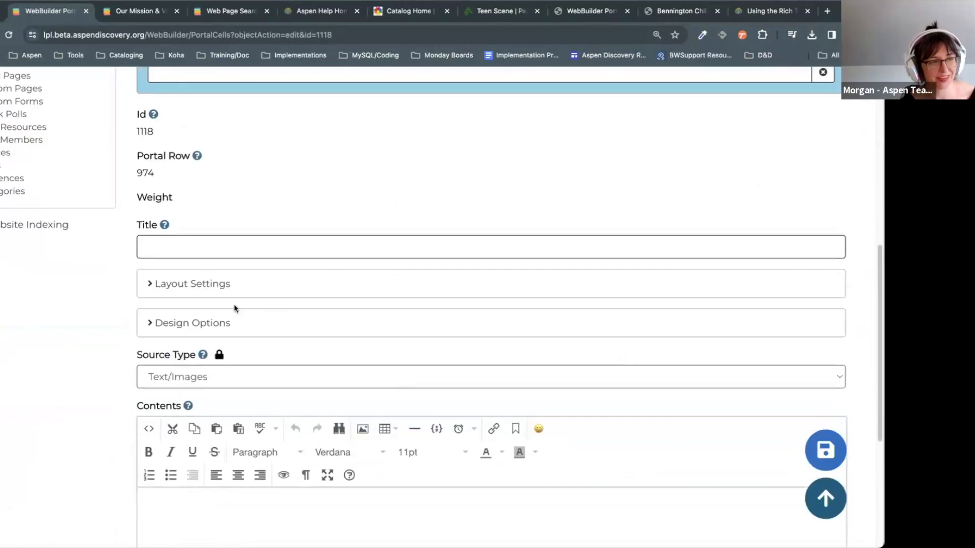
click(224, 282)
scroll(304, 361, down, 2)
Step: Replace each of the right cell's column widths with 8 and save
drag(175, 335, 101, 335)
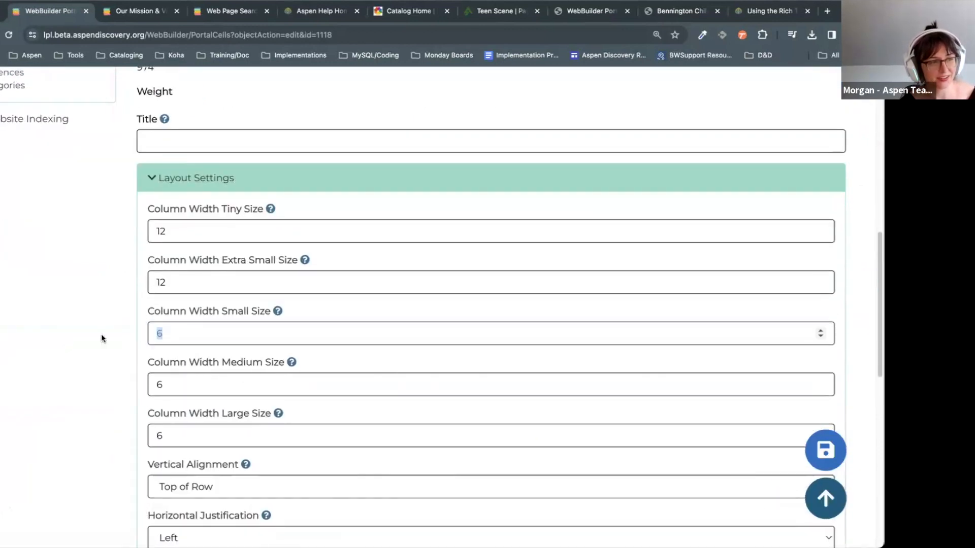
text(8)
text(8)
drag(174, 386, 155, 282)
text(8)
drag(190, 233, 155, 232)
text(8)
click(152, 434)
drag(151, 434, 168, 435)
text(8)
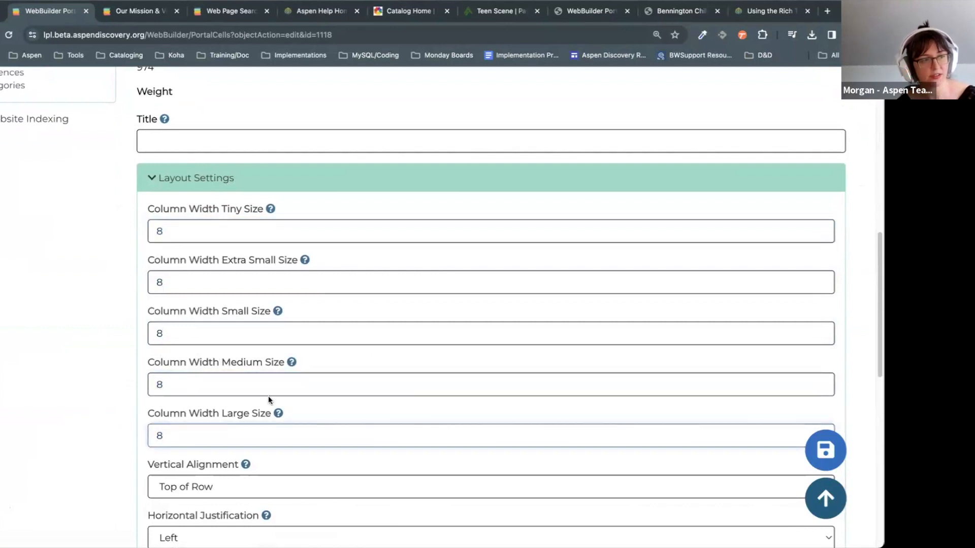
click(825, 451)
scroll(580, 244, down, 10)
scroll(51, 231, up, 4)
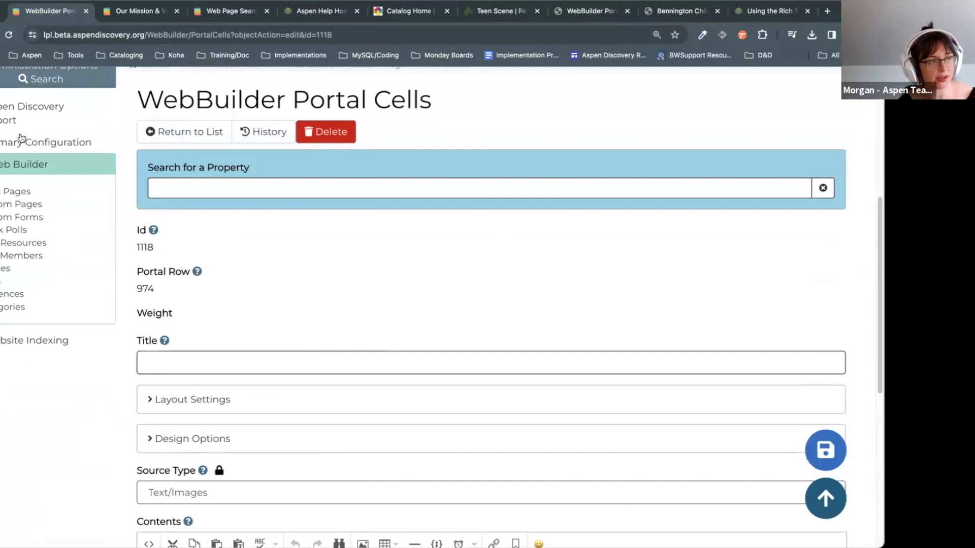
Step: Return to the Home page editor and review its three rows, then mistakenly start deleting the two-cell row
click(2, 35)
click(2, 34)
scroll(561, 298, down, 1)
scroll(561, 298, up, 1)
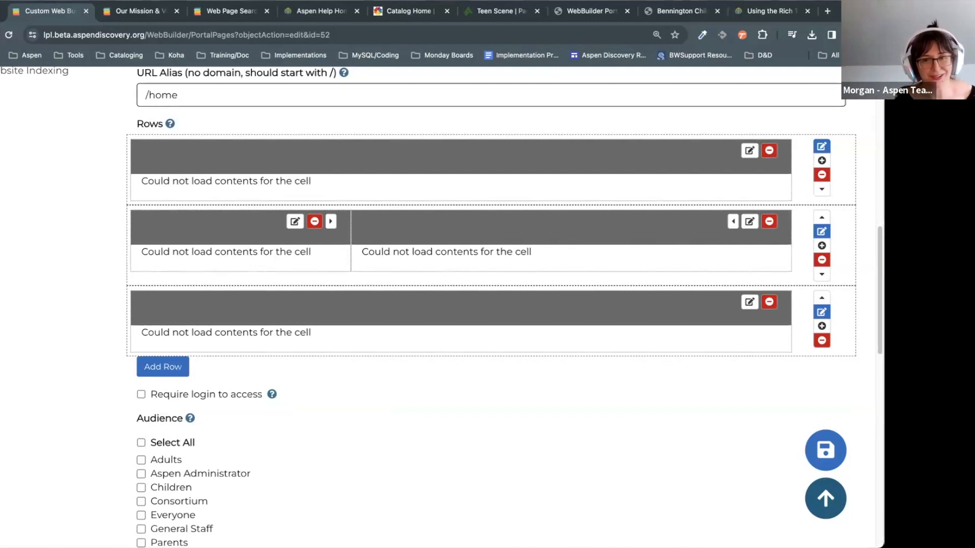
scroll(250, 289, up, 1)
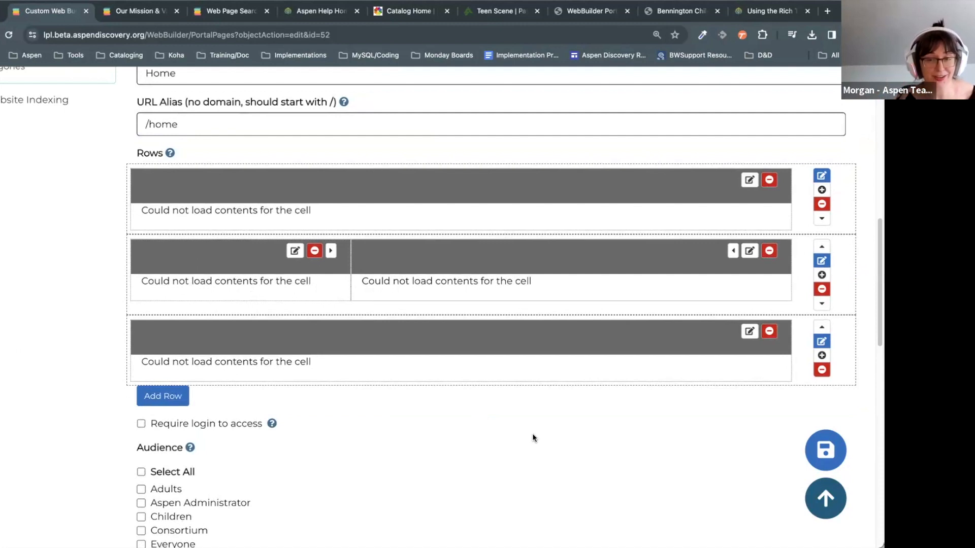
scroll(531, 436, up, 1)
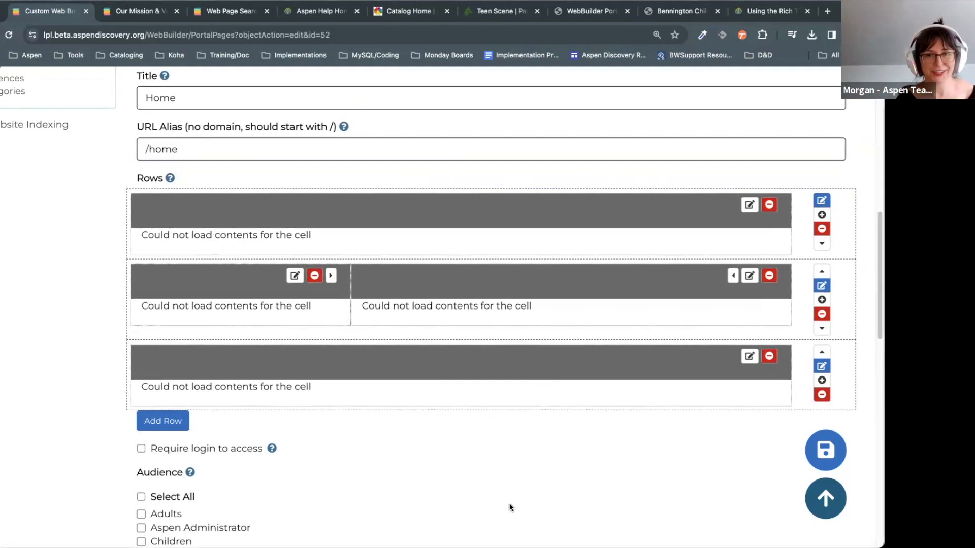
scroll(508, 510, up, 3)
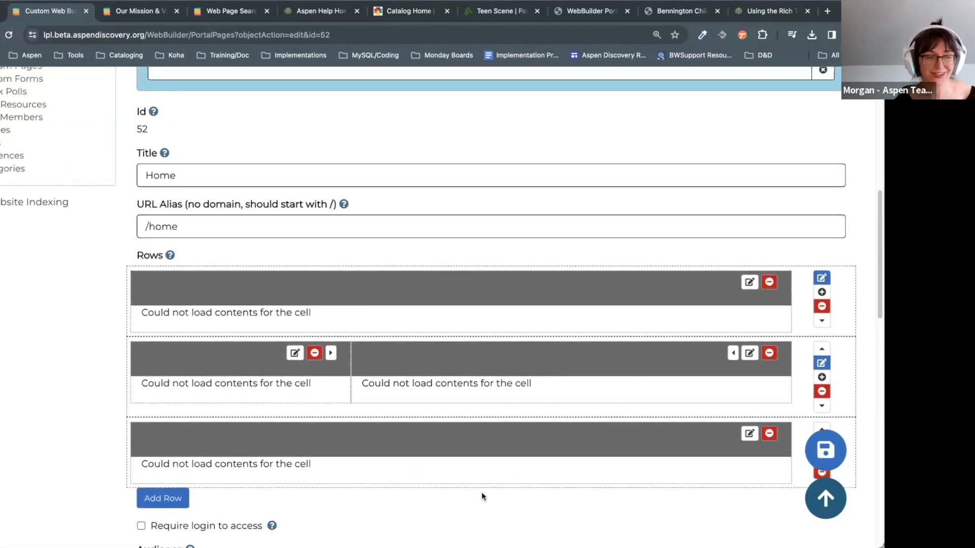
scroll(481, 492, down, 2)
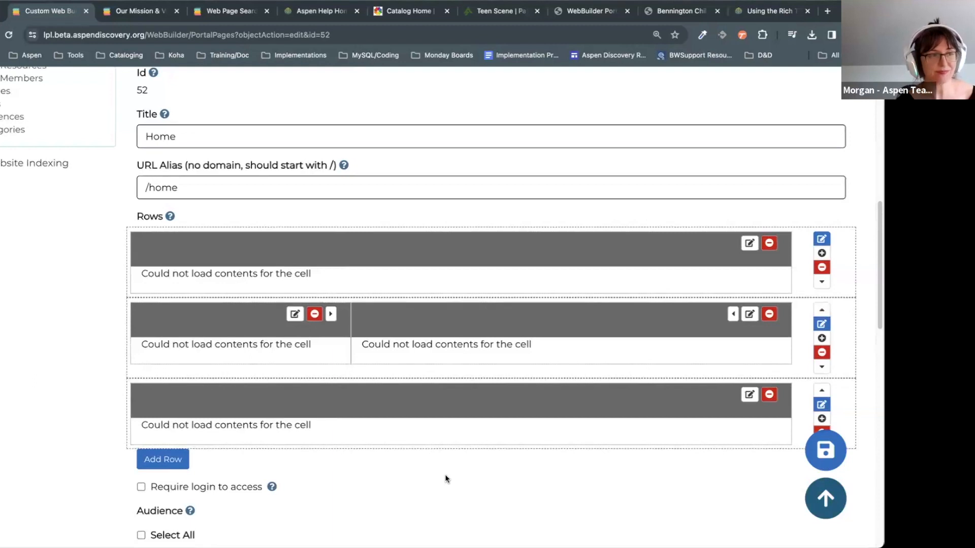
scroll(446, 478, down, 2)
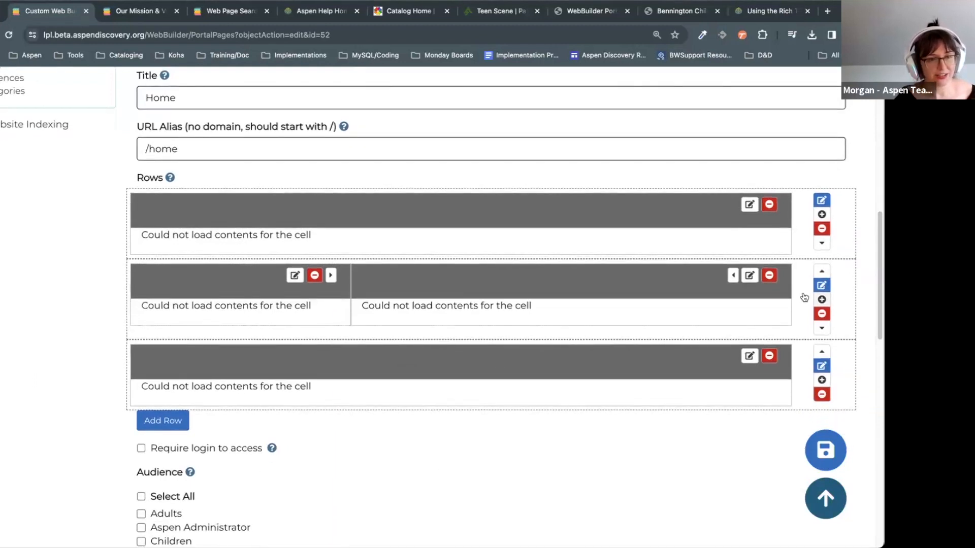
click(821, 313)
Step: Cancel the row deletion and move the two-cell row down below the third row
click(465, 107)
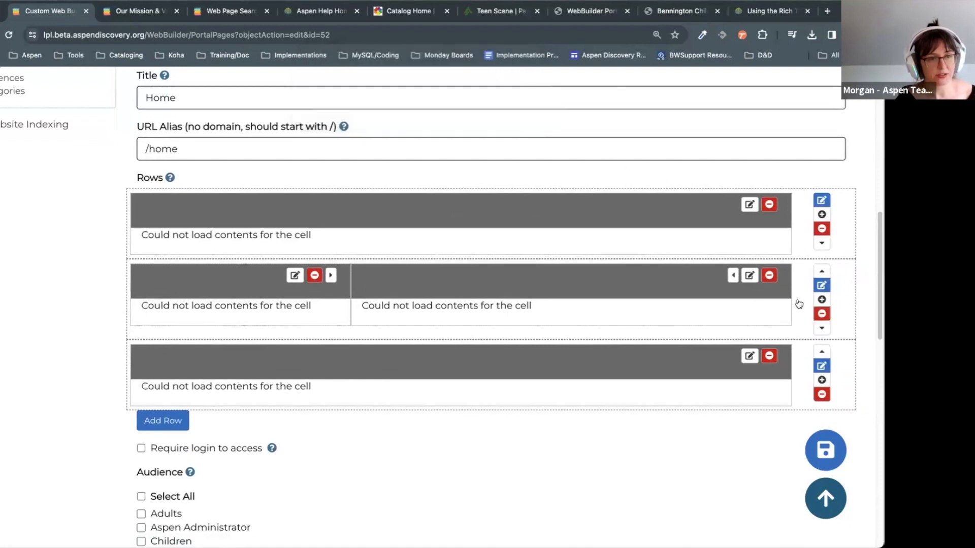
click(822, 328)
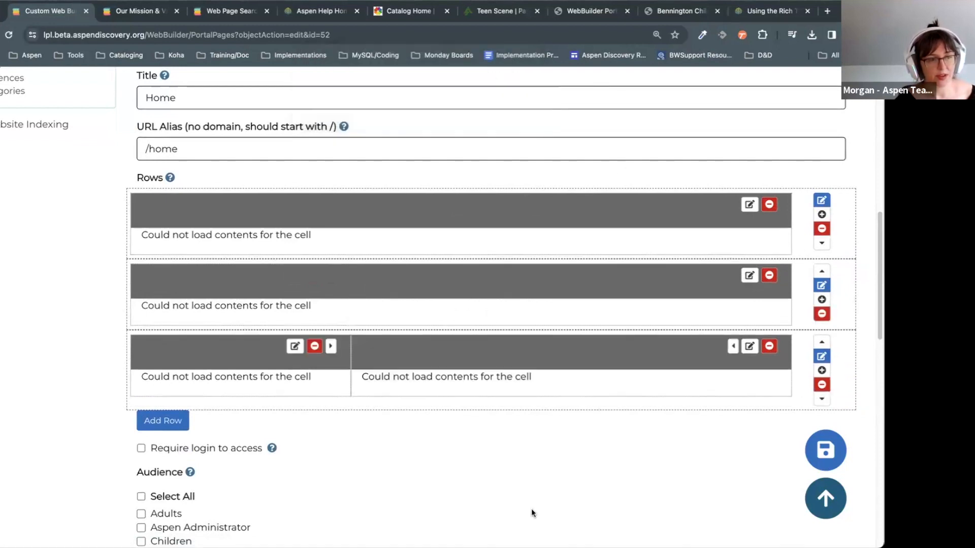
scroll(504, 276, down, 2)
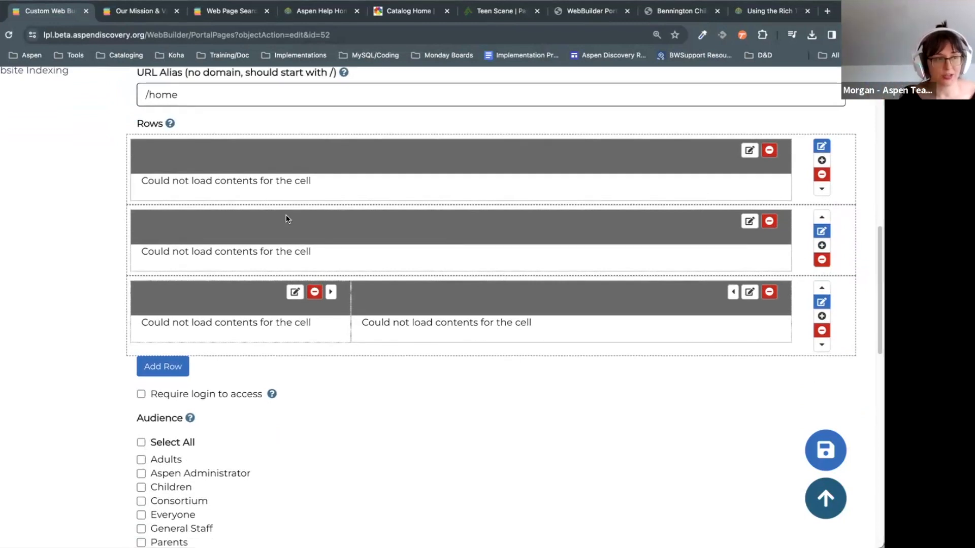
scroll(735, 399, up, 2)
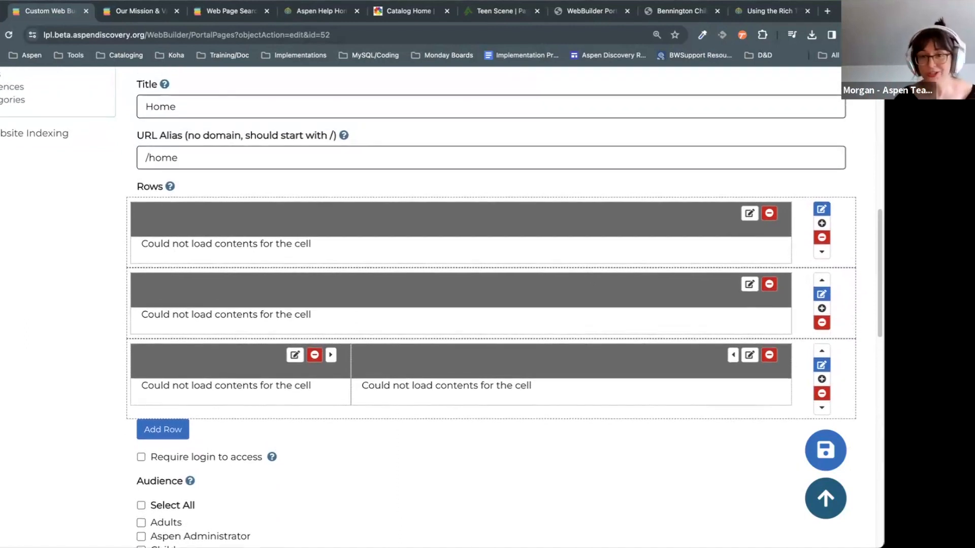
scroll(566, 452, up, 1)
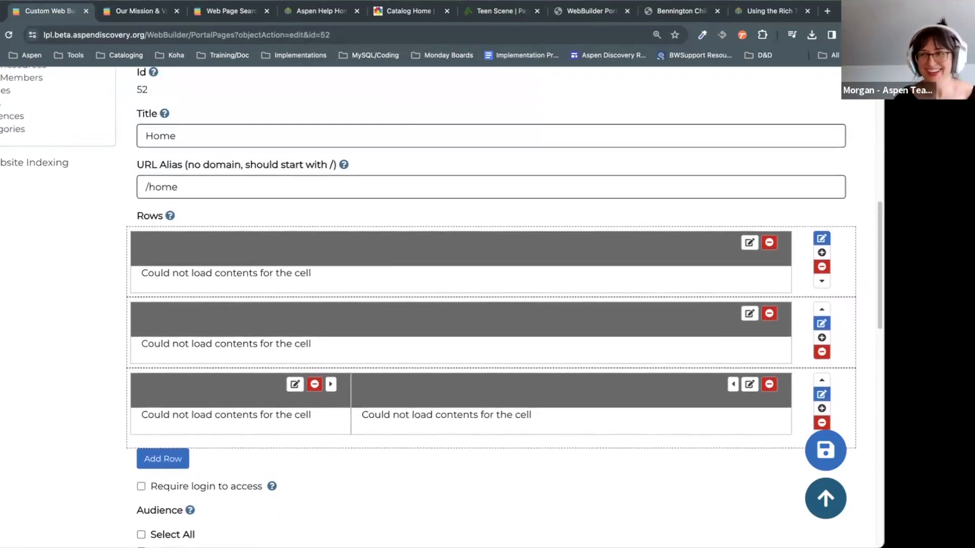
Step: Open the top row's cell and enter the title 'New at the Library'
click(750, 244)
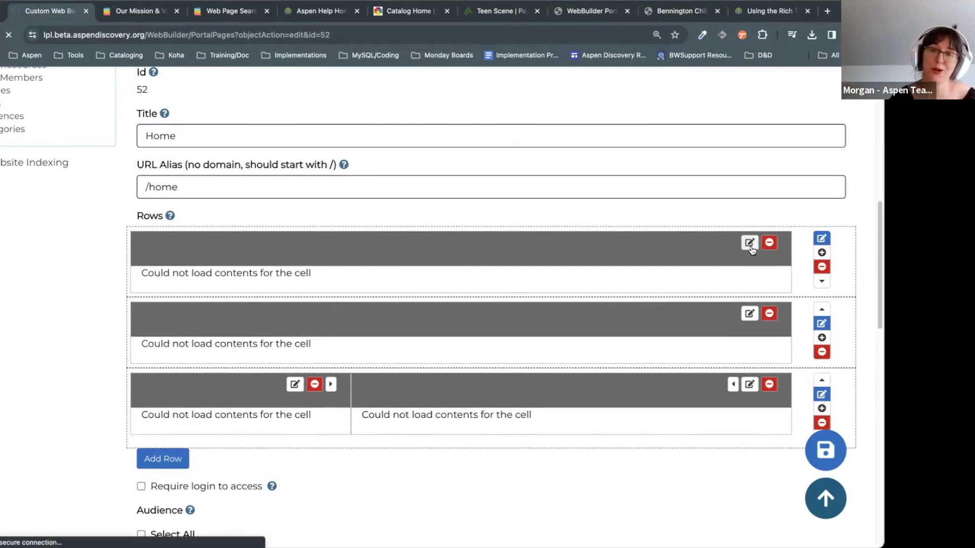
scroll(639, 282, down, 1)
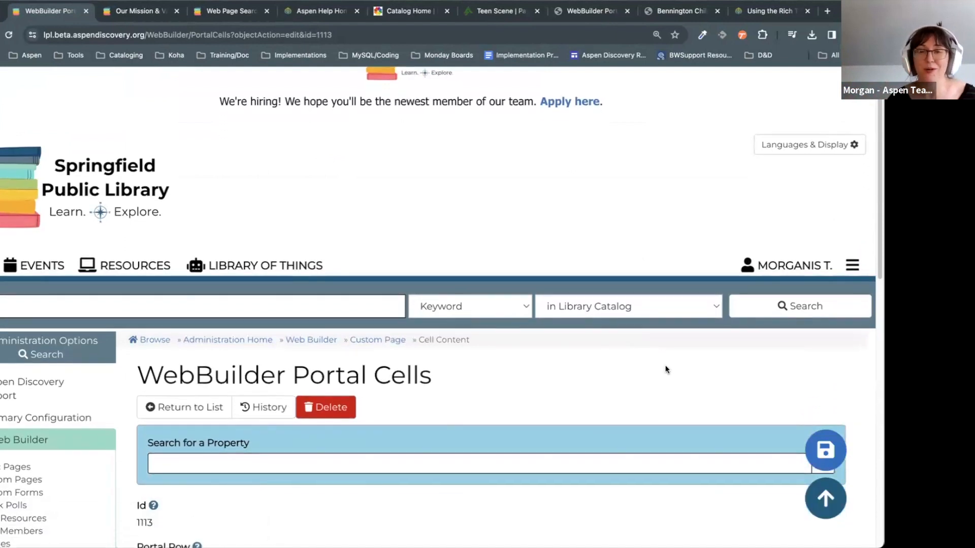
scroll(676, 350, down, 3)
scroll(689, 310, down, 6)
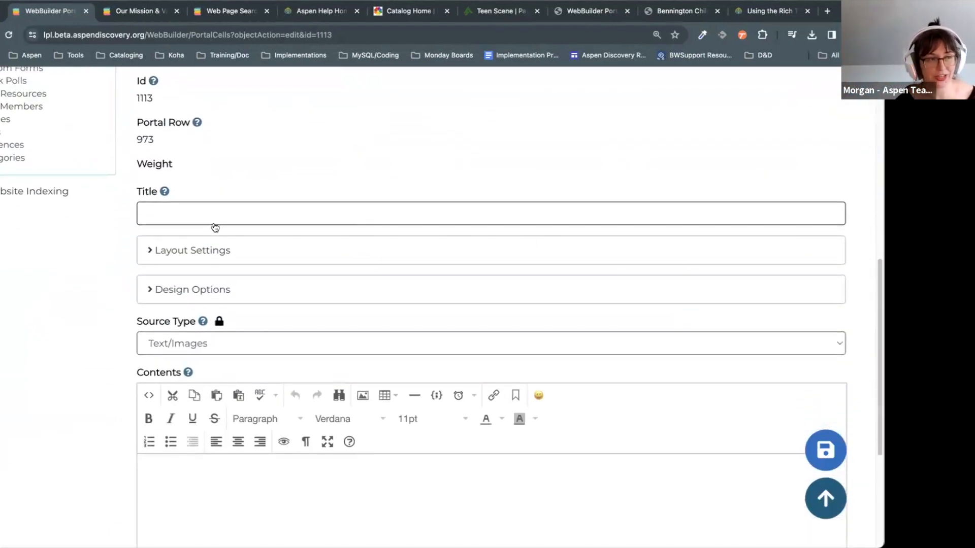
click(237, 206)
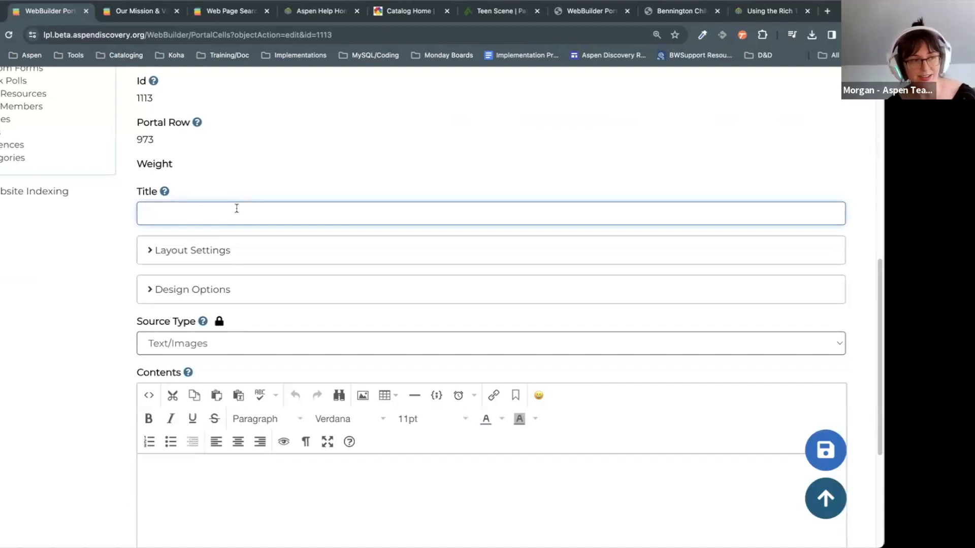
text(Nw)
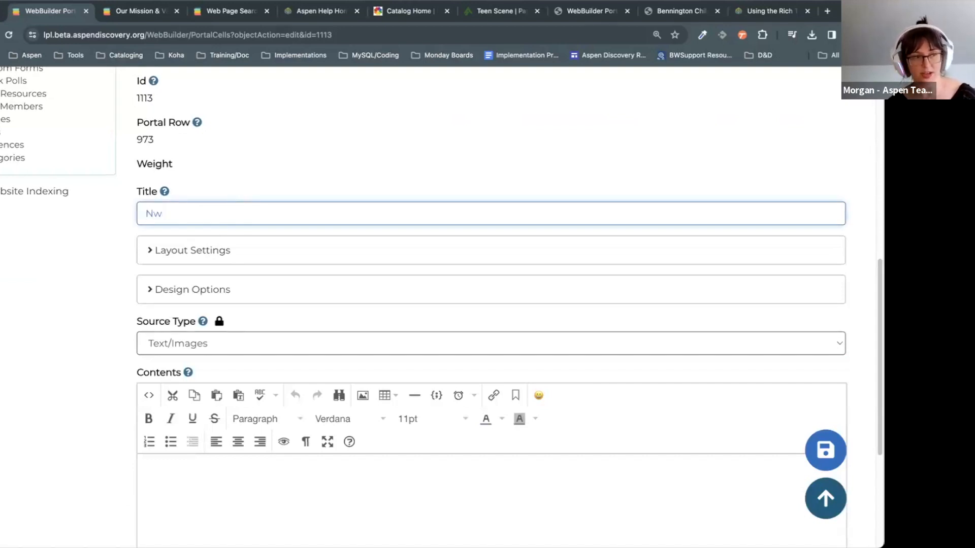
text(qew a thw)
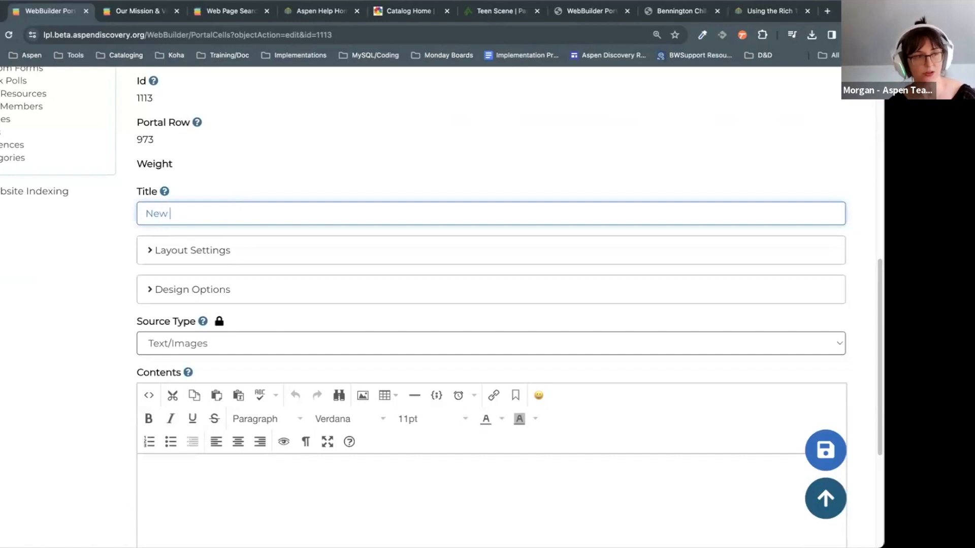
key(BackSpace)
key(BackSpace)
text(he)
key(BackSpace)
key(BackSpace)
text(t the L)
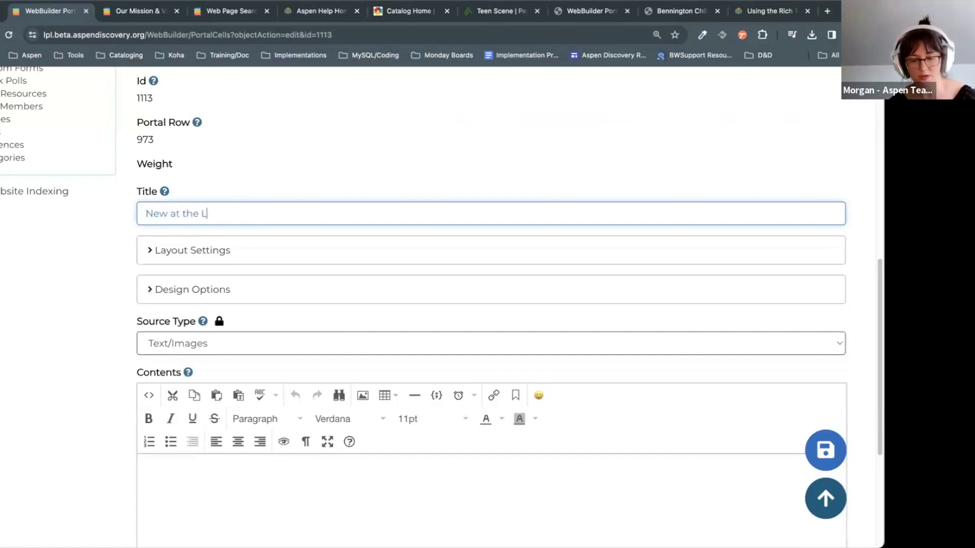
text(ibrary)
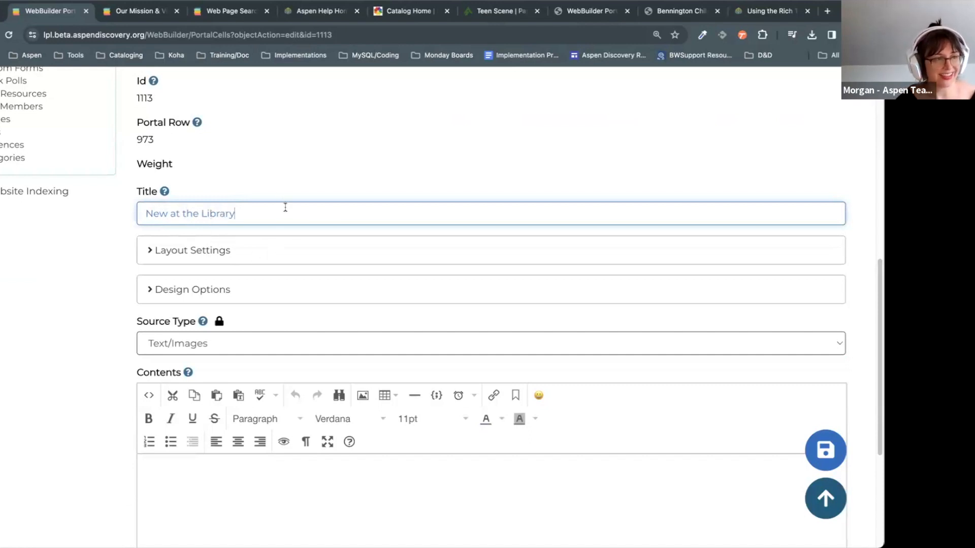
click(394, 187)
Step: Save the cell with its new title and bring up the account options
scroll(394, 187, down, 1)
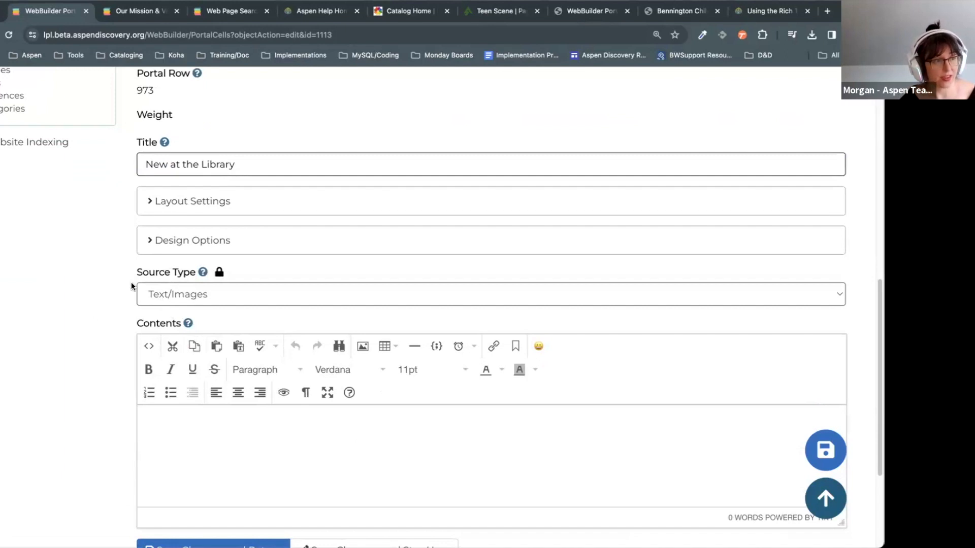
scroll(249, 341, down, 3)
click(381, 380)
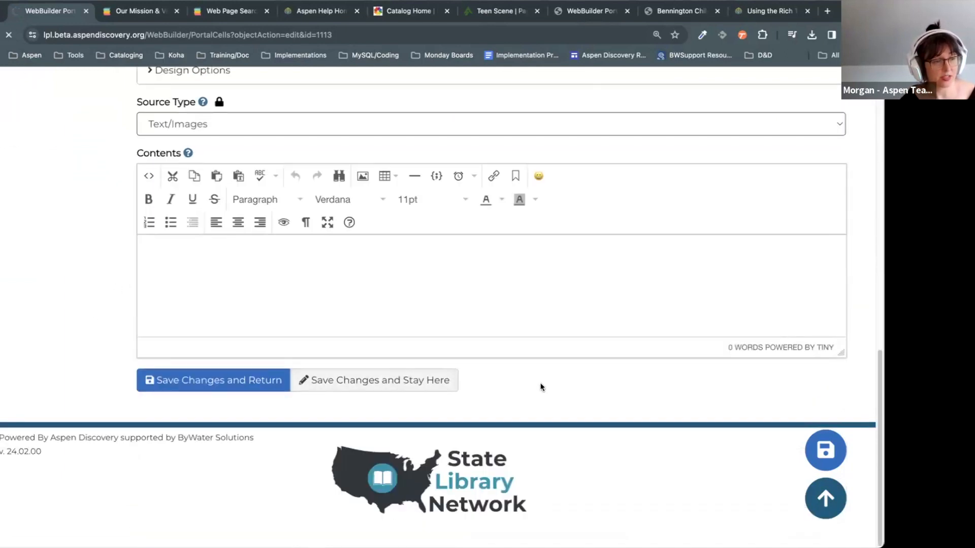
scroll(539, 388, down, 8)
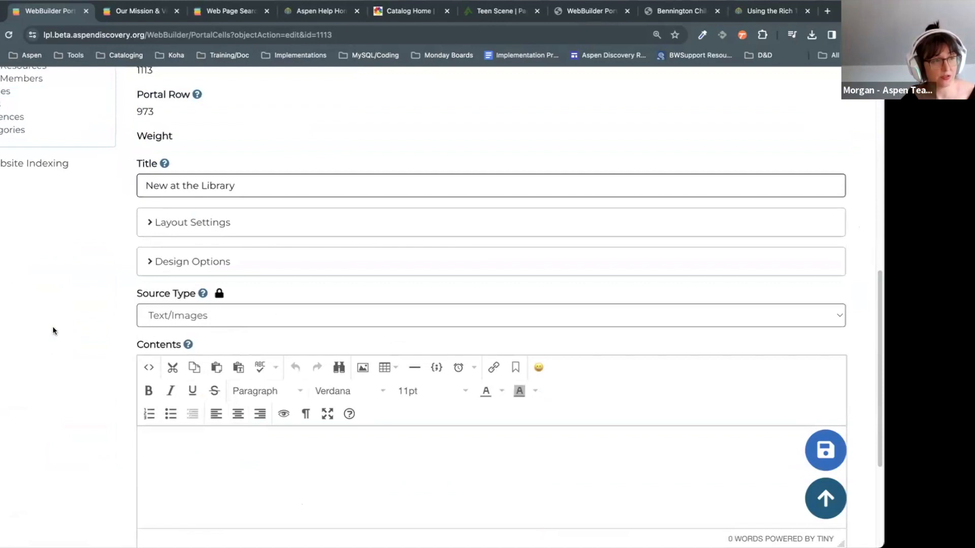
scroll(517, 442, up, 1)
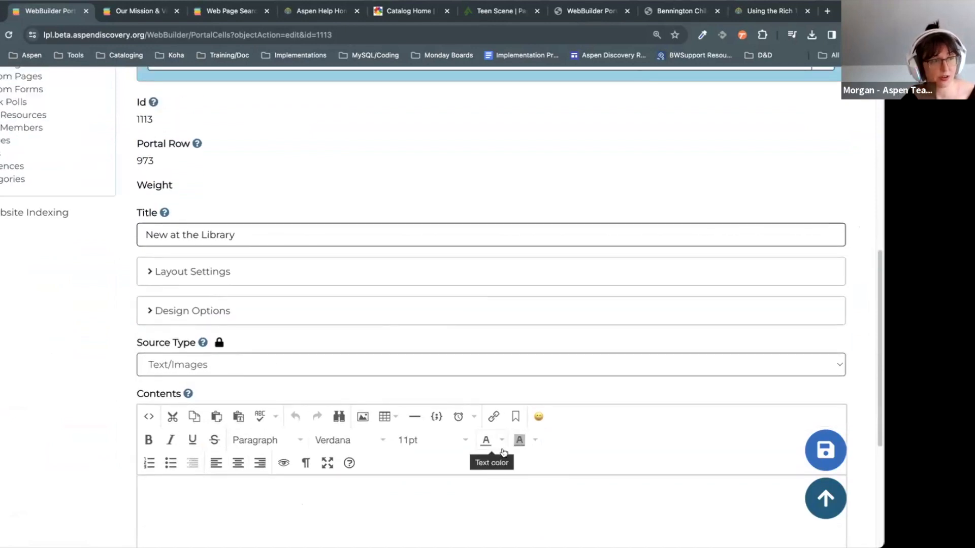
scroll(727, 342, up, 9)
click(804, 303)
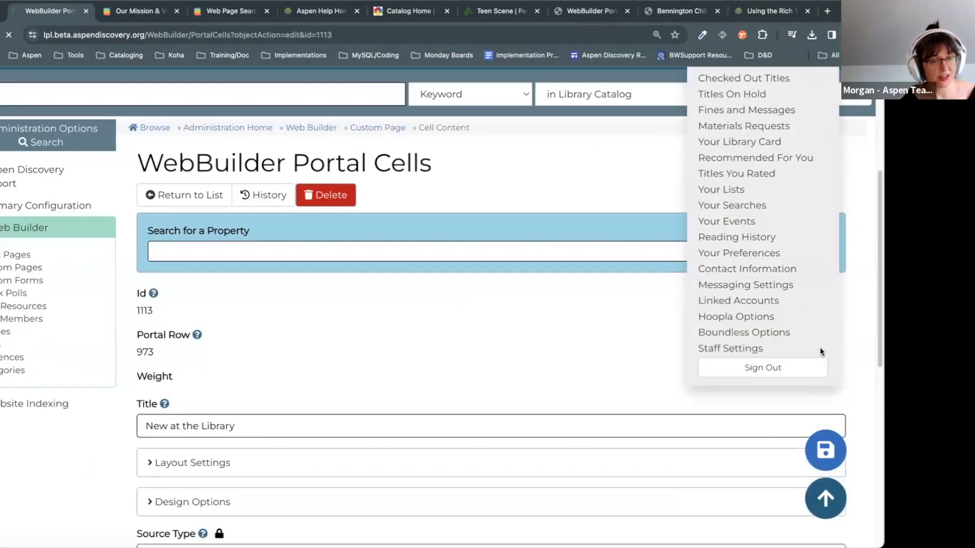
Step: Sign out and sign back in with the saved administrator login
click(764, 365)
click(782, 300)
click(475, 153)
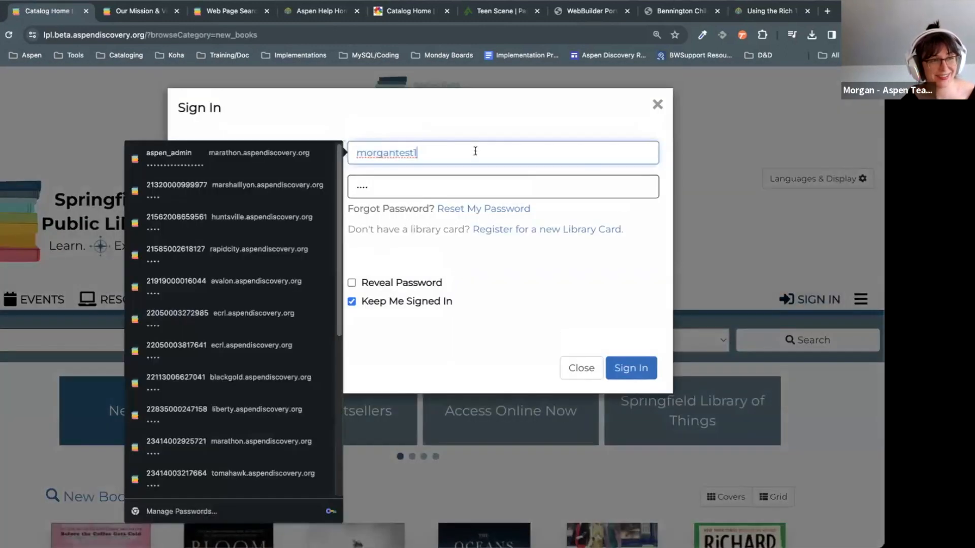
click(135, 158)
click(634, 370)
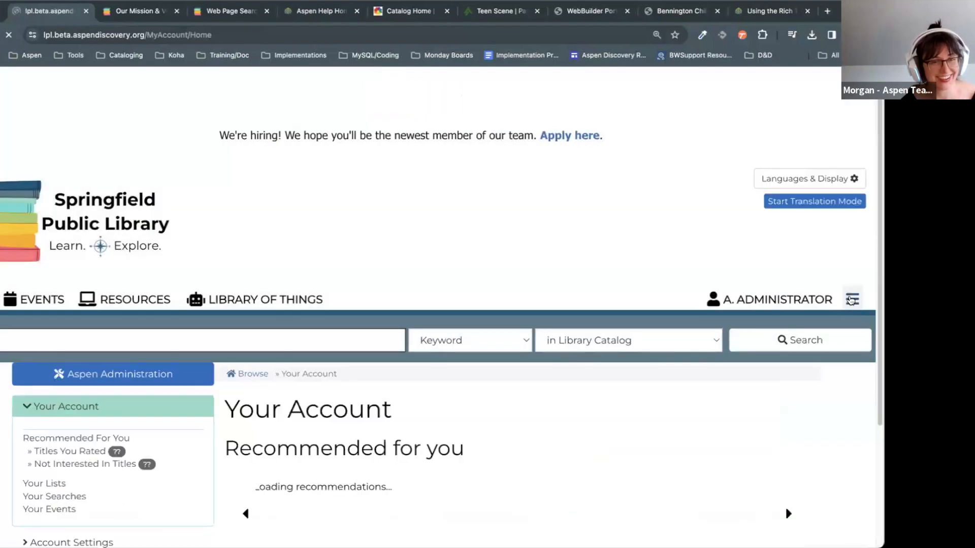
Step: Search the administration settings for 'web' and open the Home custom page (Id 52) for editing
click(846, 299)
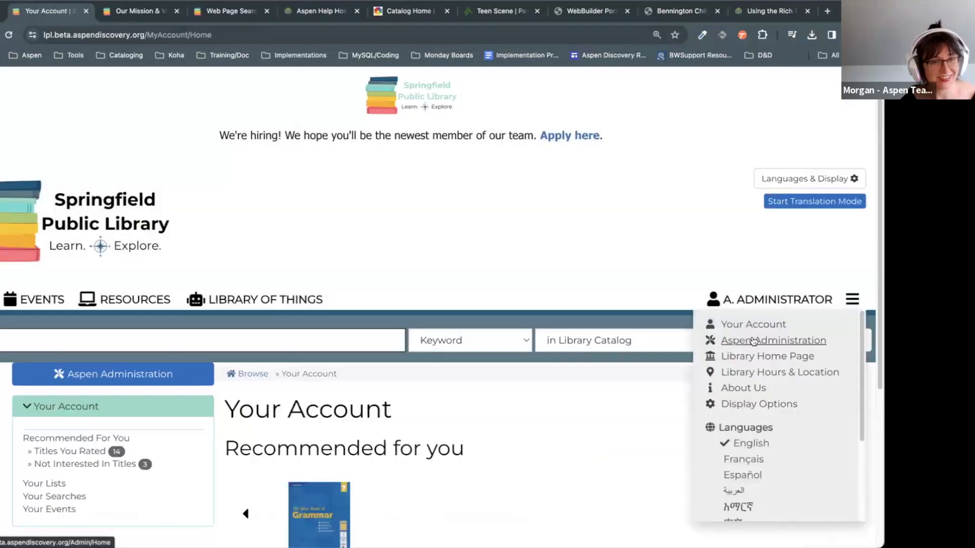
scroll(328, 409, down, 5)
click(291, 217)
text(web)
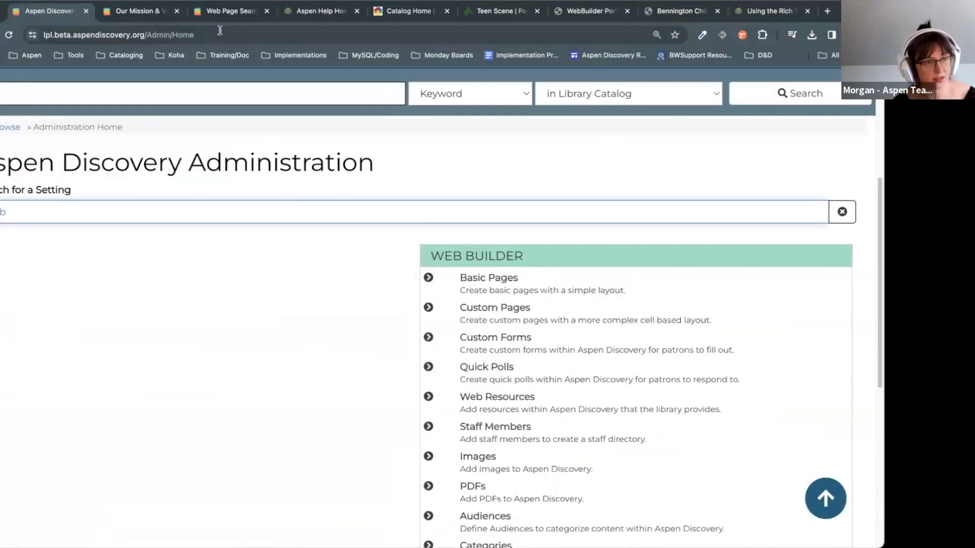
click(490, 307)
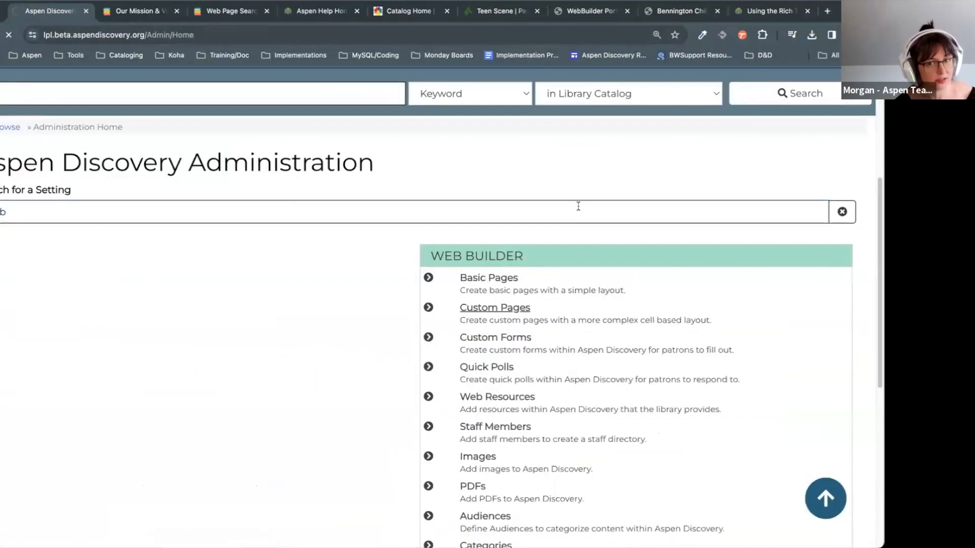
scroll(579, 206, down, 5)
scroll(578, 206, down, 3)
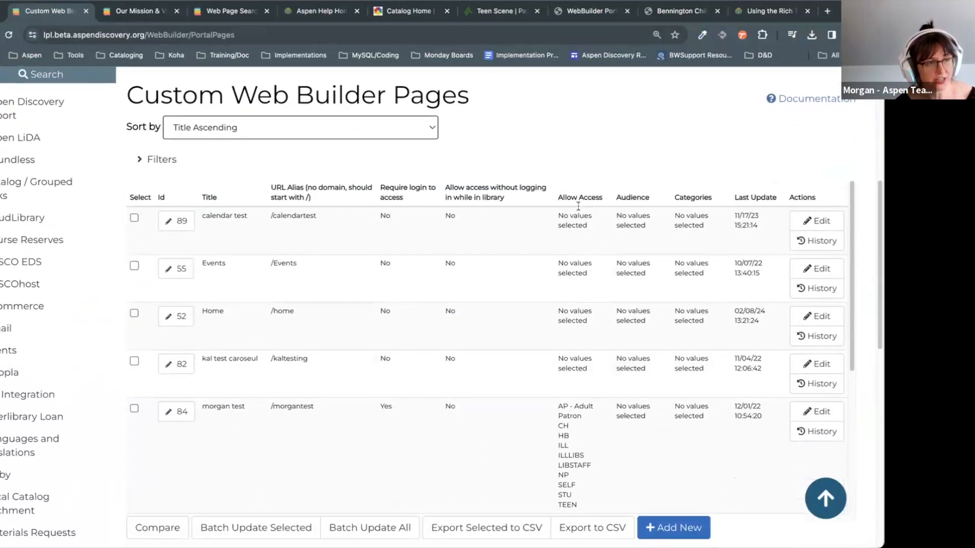
click(189, 313)
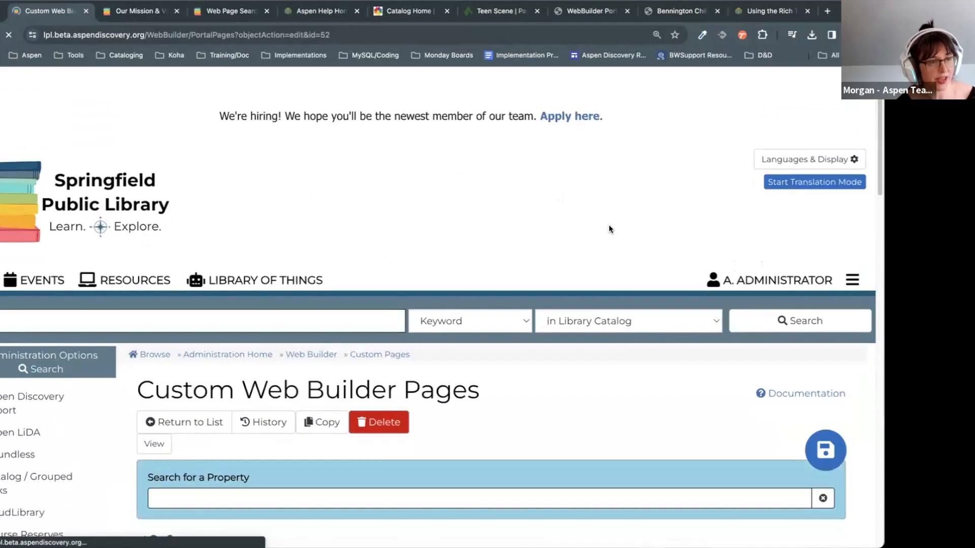
Step: Open the New at the Library cell (Id 1113) and expand its Source Type dropdown
scroll(609, 228, down, 10)
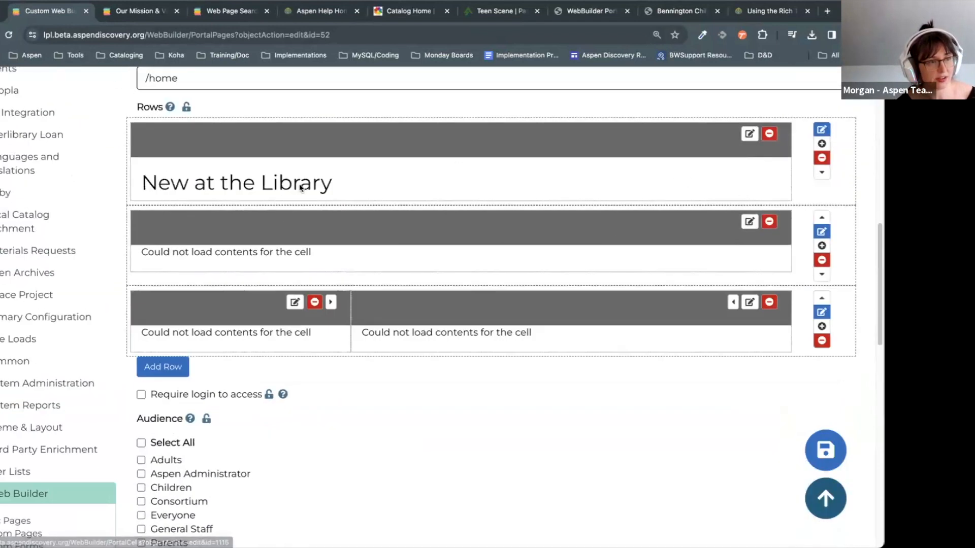
scroll(560, 347, up, 2)
click(821, 382)
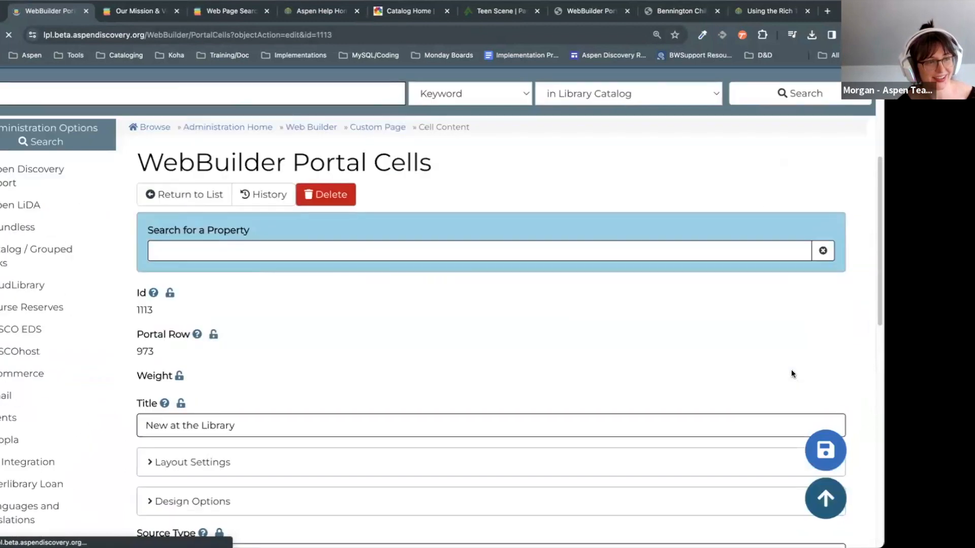
scroll(792, 367, down, 5)
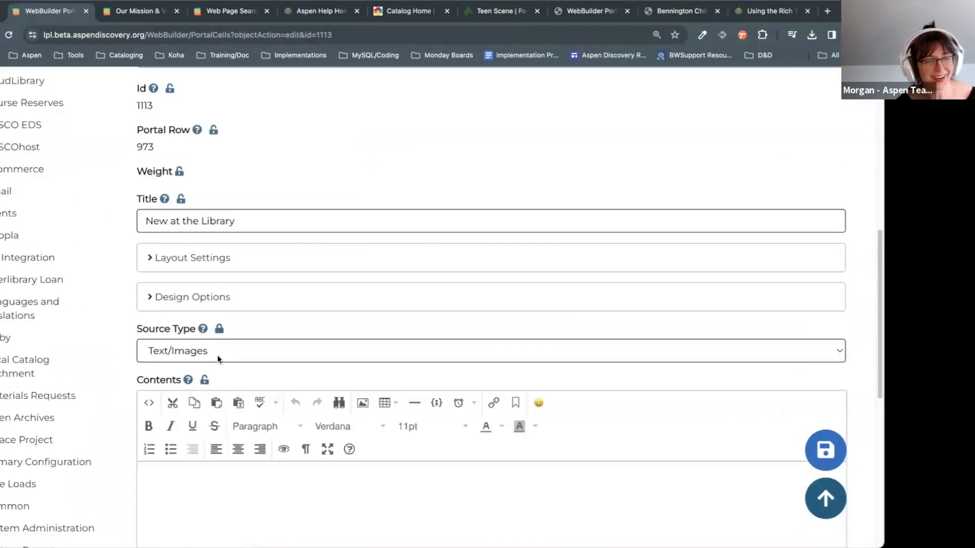
scroll(220, 289, down, 5)
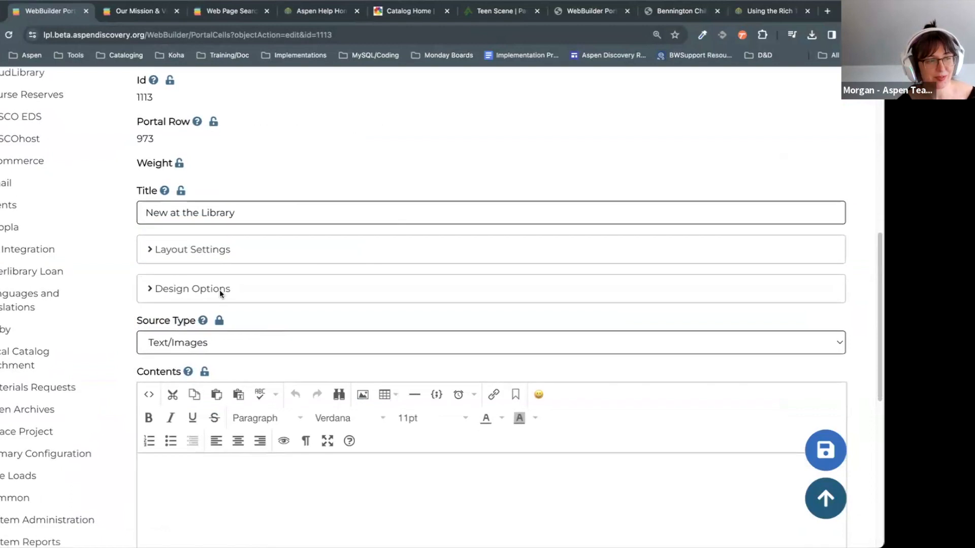
scroll(189, 133, up, 1)
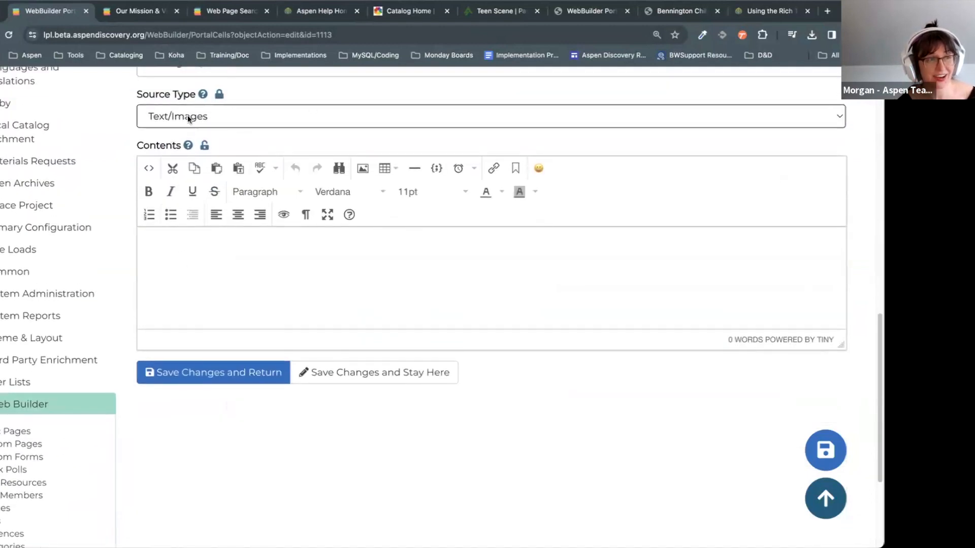
click(307, 245)
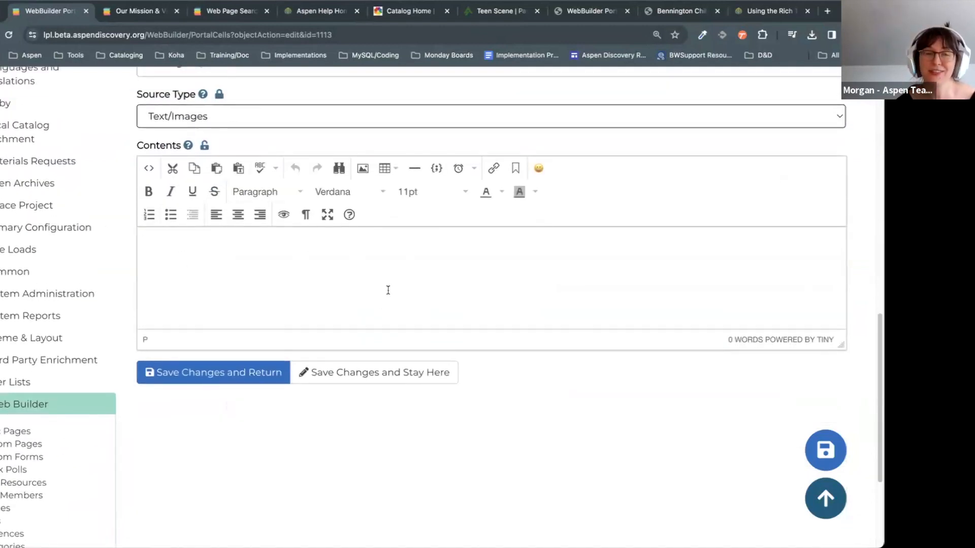
scroll(344, 296, up, 1)
click(239, 161)
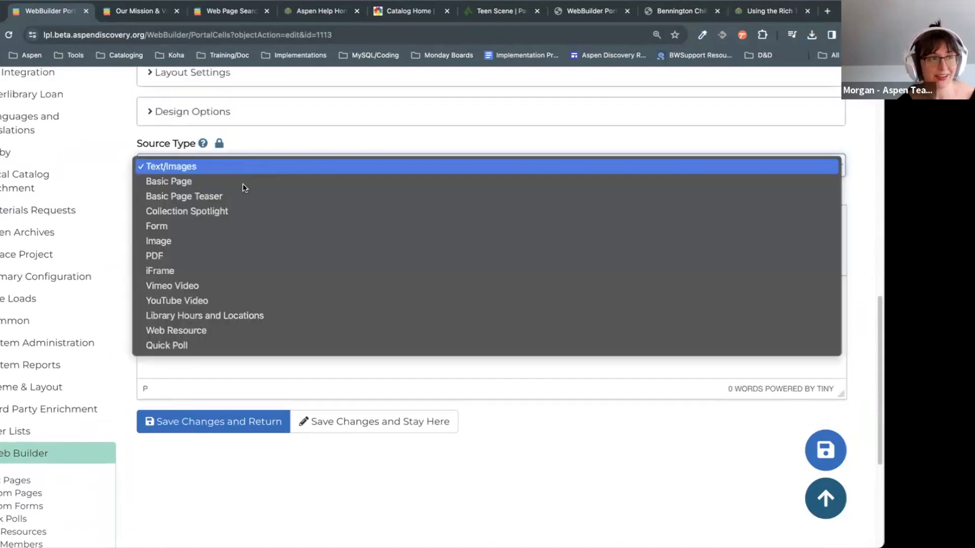
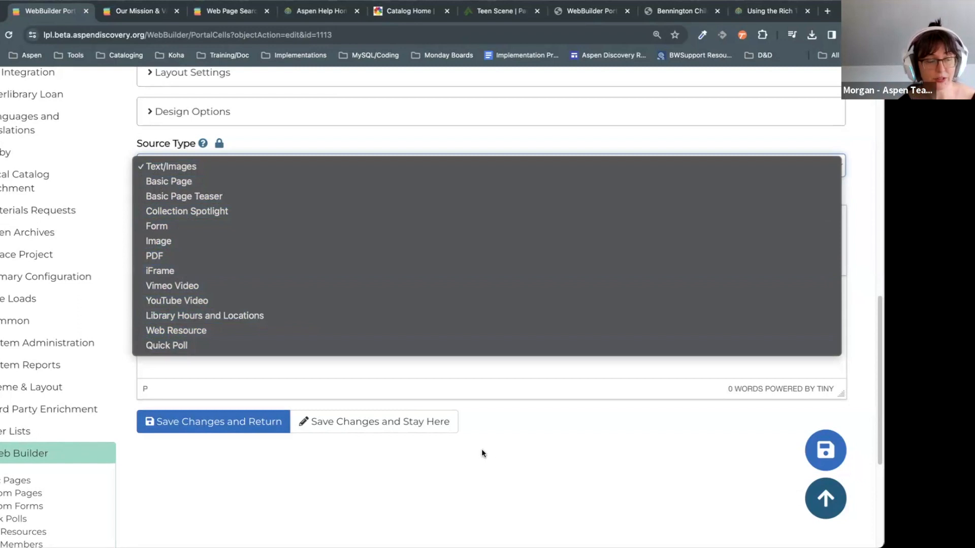
Step: Set the New at the Library cell to Collection Spotlight 'New Adult Books' and save it
click(224, 213)
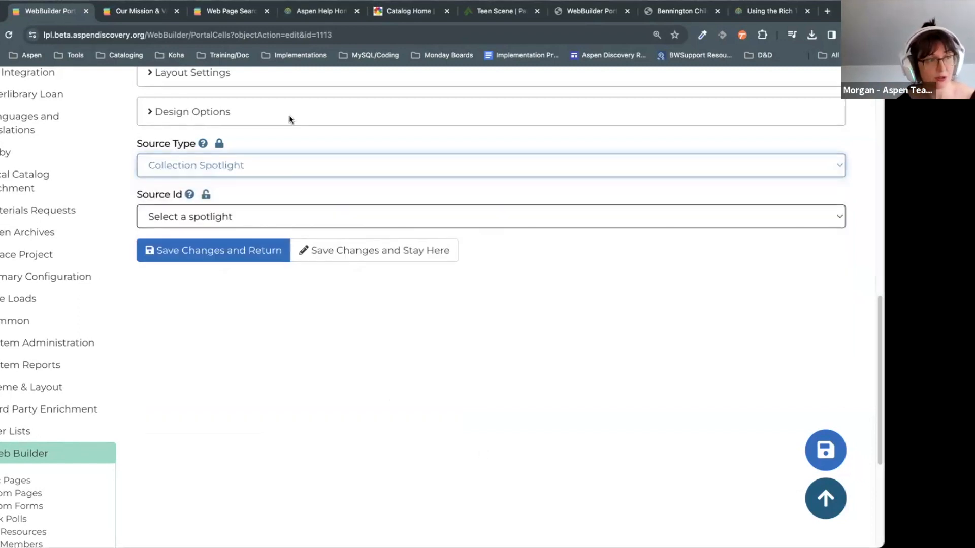
click(258, 221)
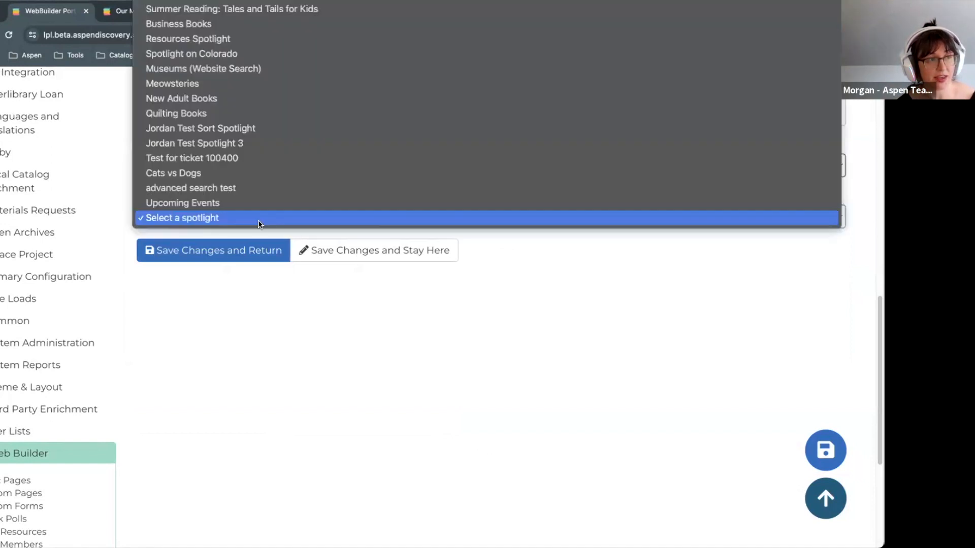
scroll(258, 221, up, 3)
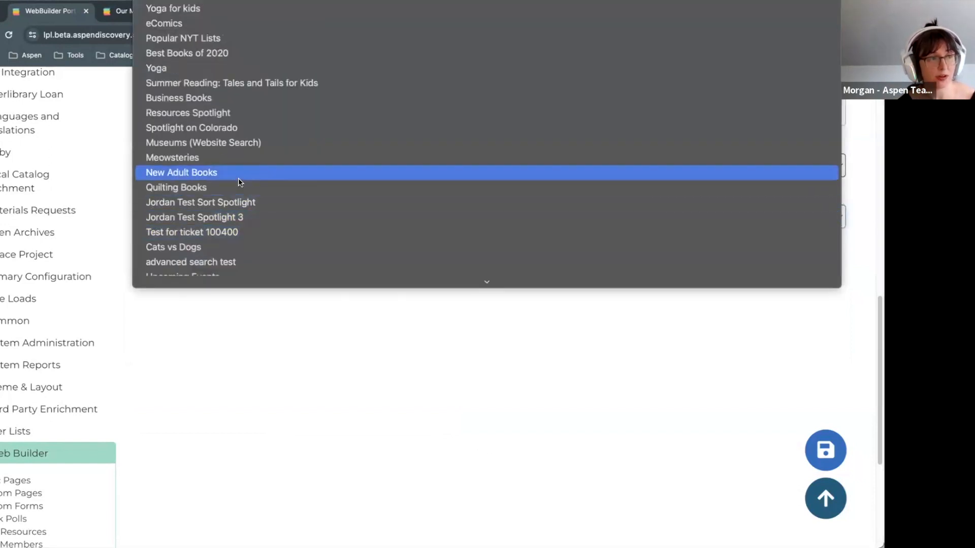
click(254, 178)
scroll(523, 421, up, 5)
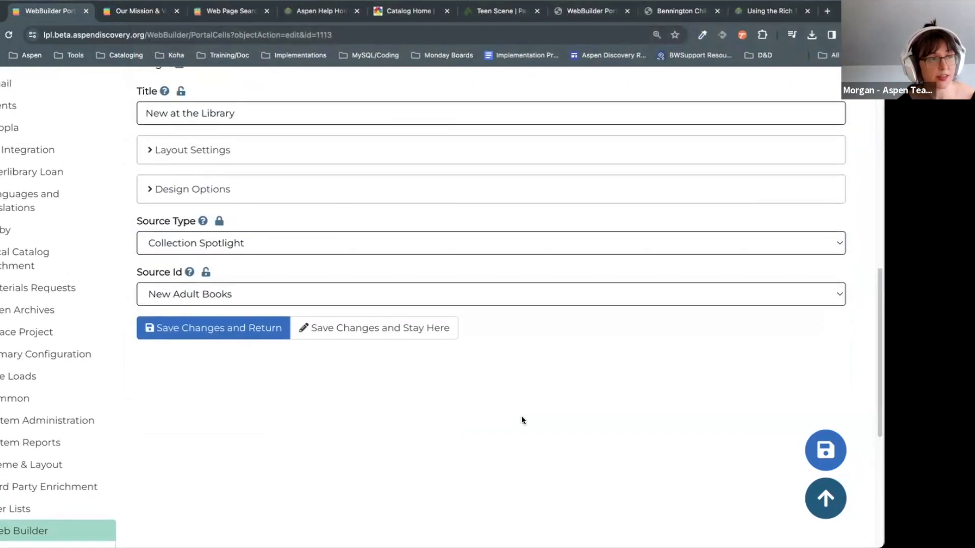
click(224, 473)
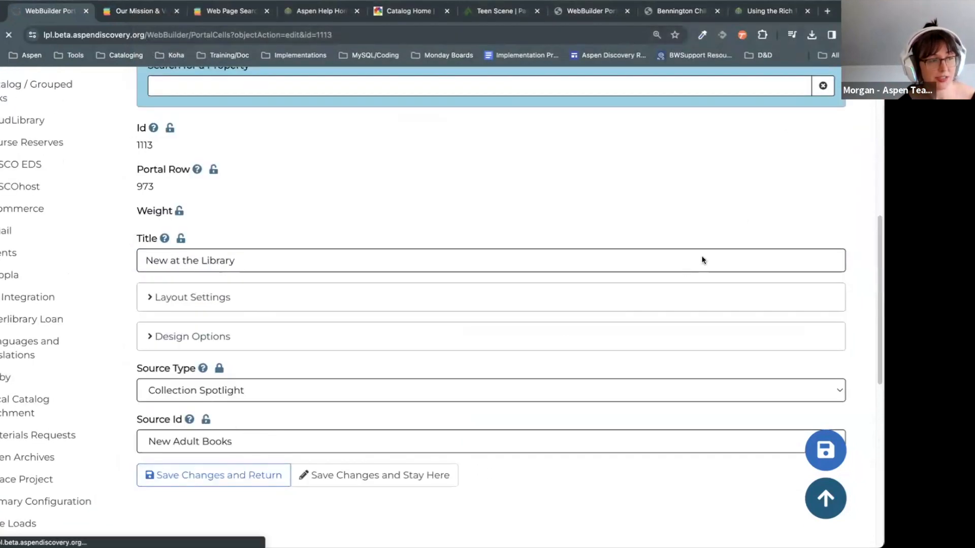
scroll(741, 218, down, 10)
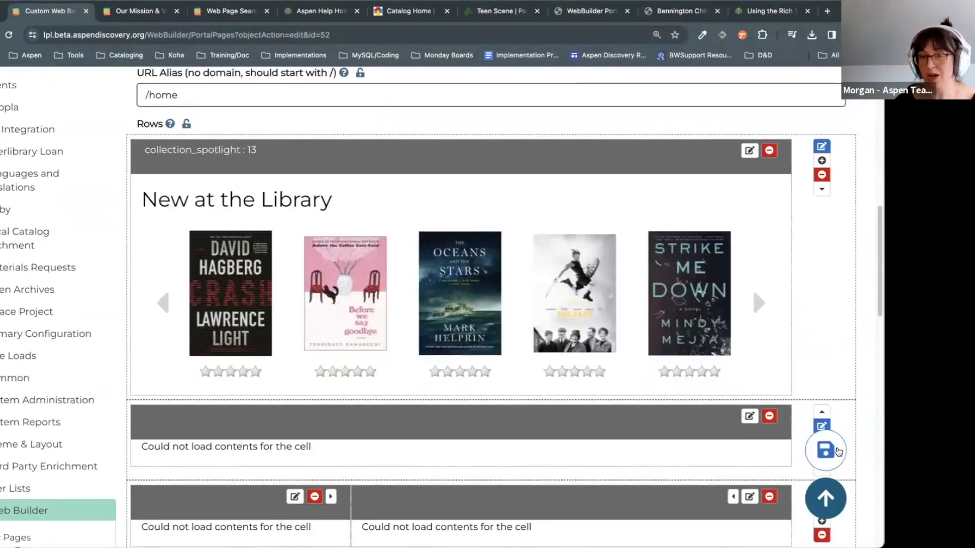
Step: Add a second cell to the empty second row and open that row's (975) settings
scroll(442, 305, down, 1)
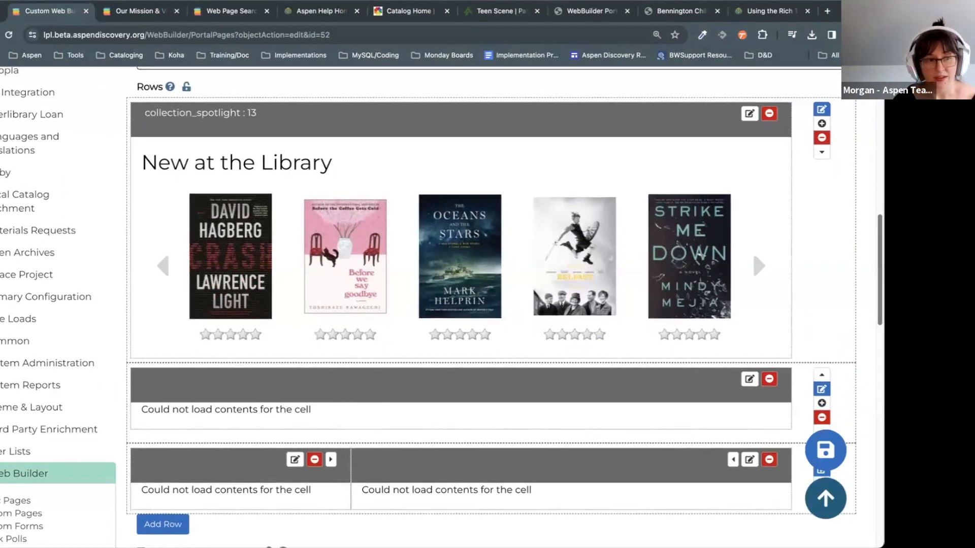
scroll(571, 306, down, 2)
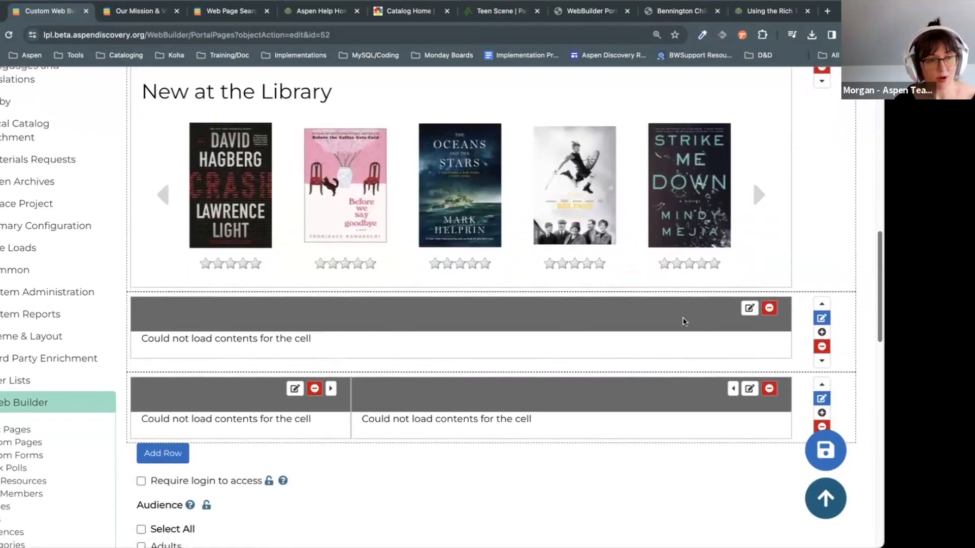
click(822, 333)
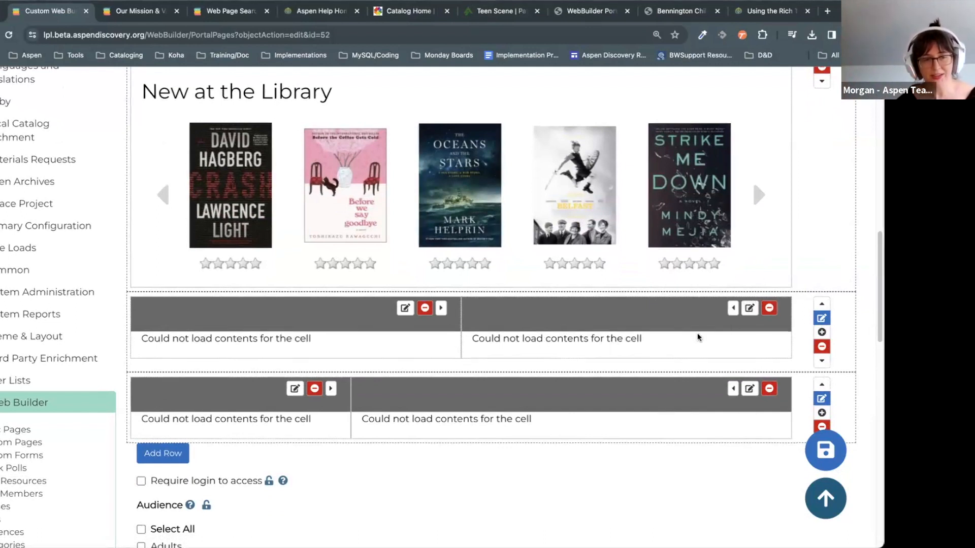
click(822, 318)
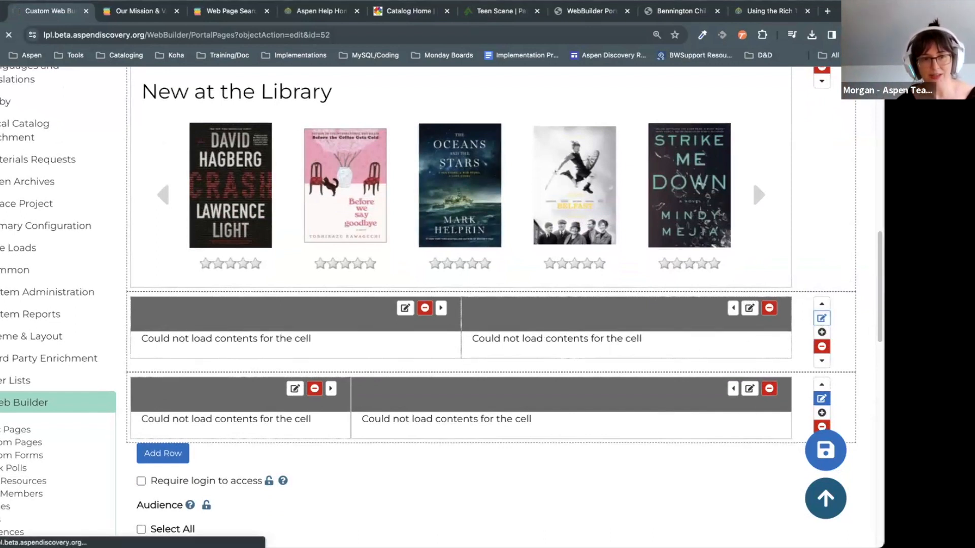
scroll(856, 390, down, 7)
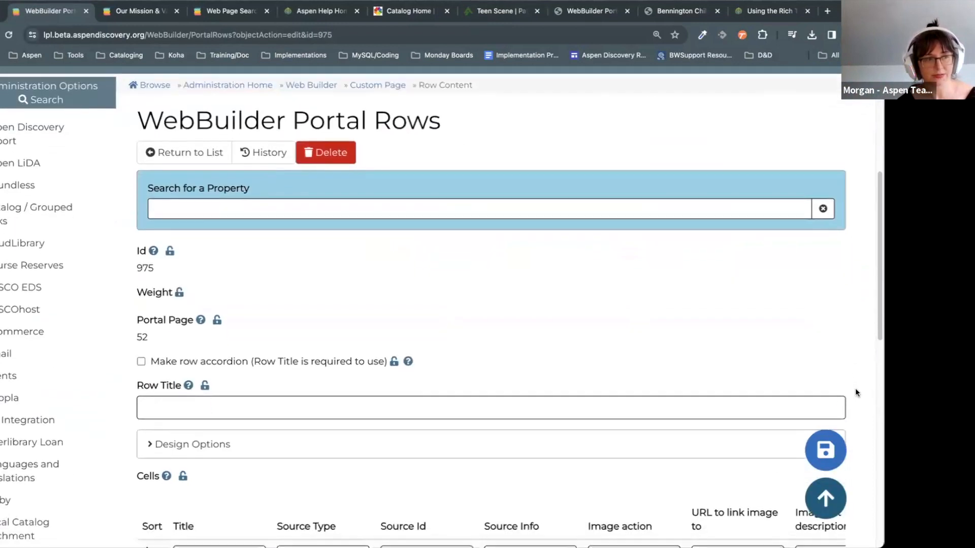
Step: Enter 'Book Clubs' as the row title and save row 975 back to the Home page
click(208, 358)
text(Book Clubs)
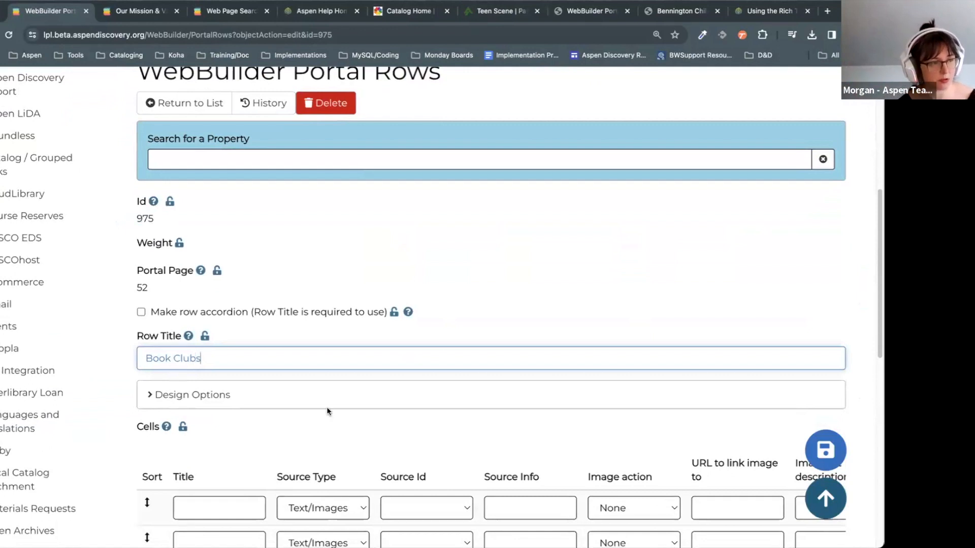
scroll(327, 407, down, 2)
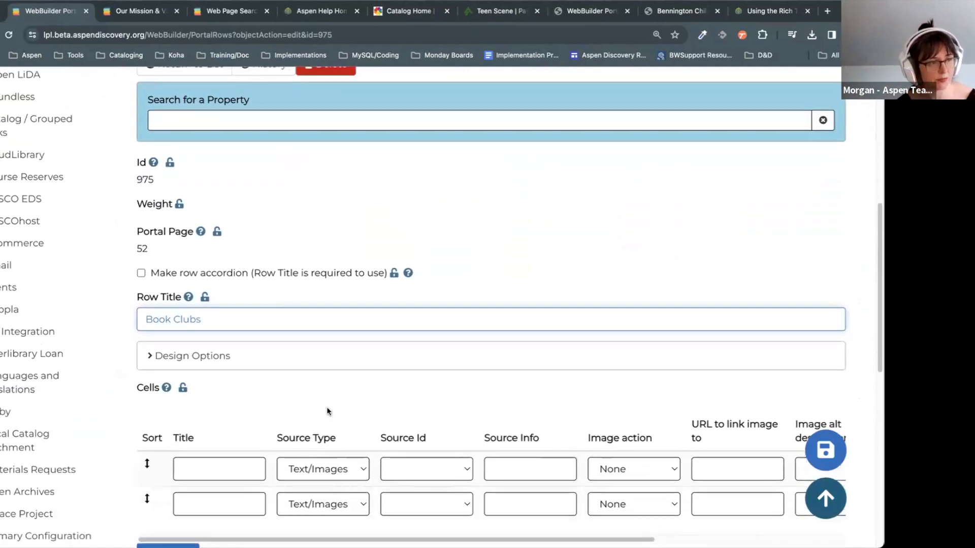
drag(222, 272, 163, 264)
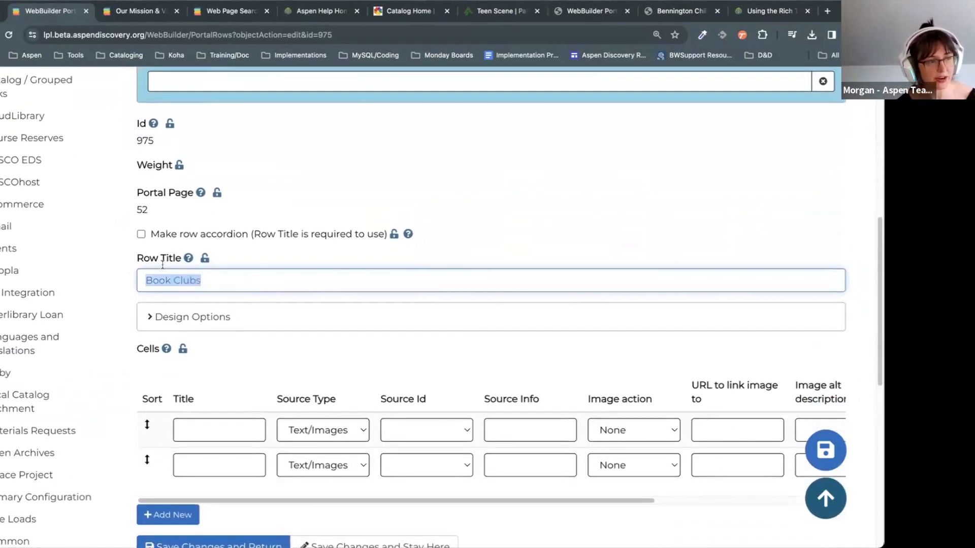
click(488, 205)
scroll(421, 312, down, 1)
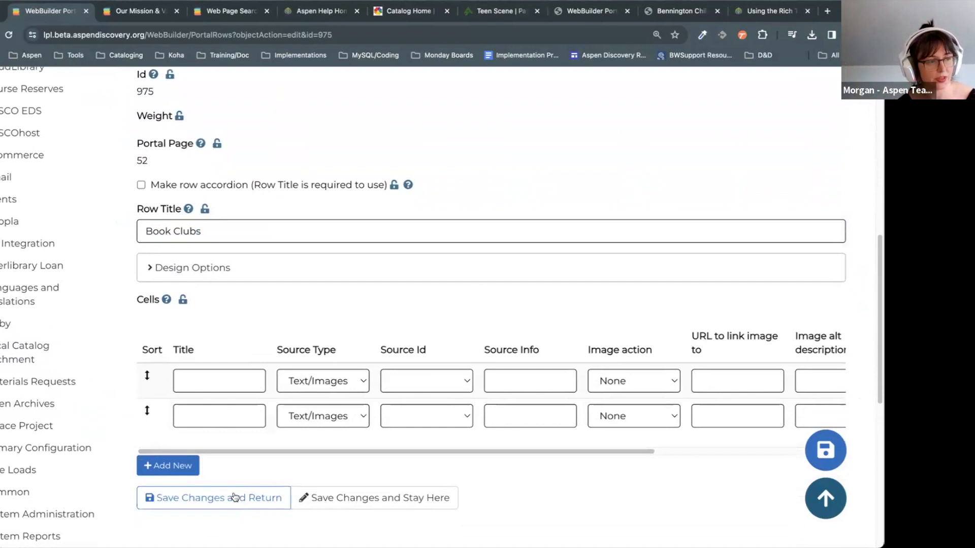
click(235, 498)
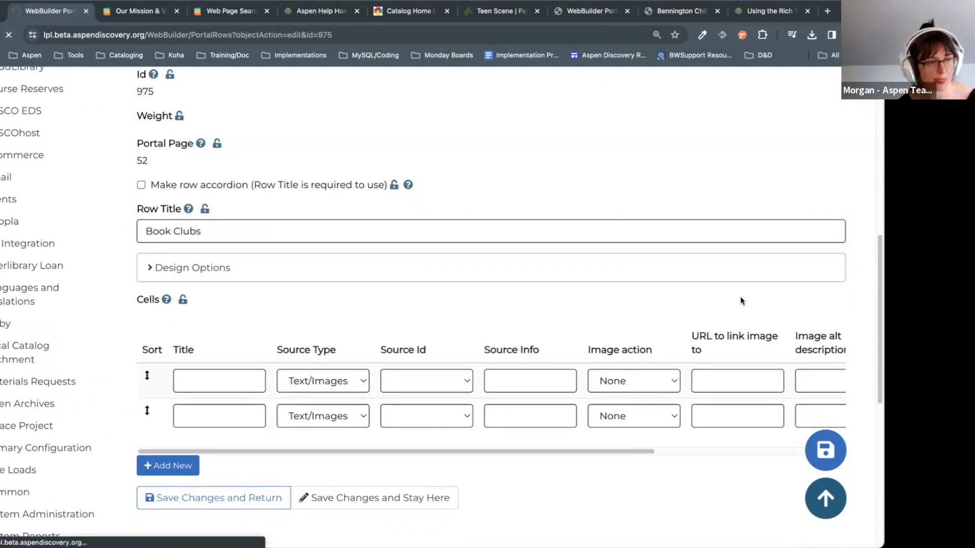
scroll(740, 296, down, 14)
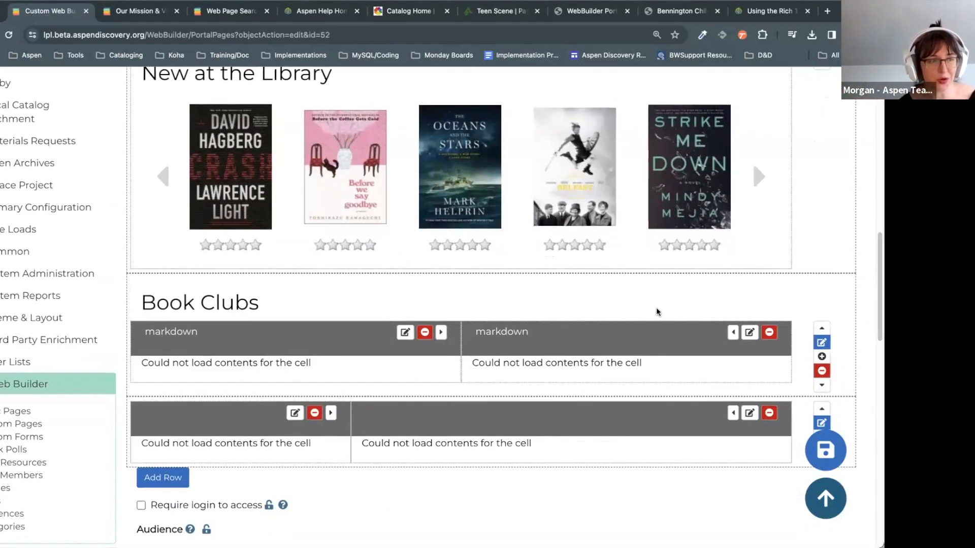
scroll(658, 312, down, 1)
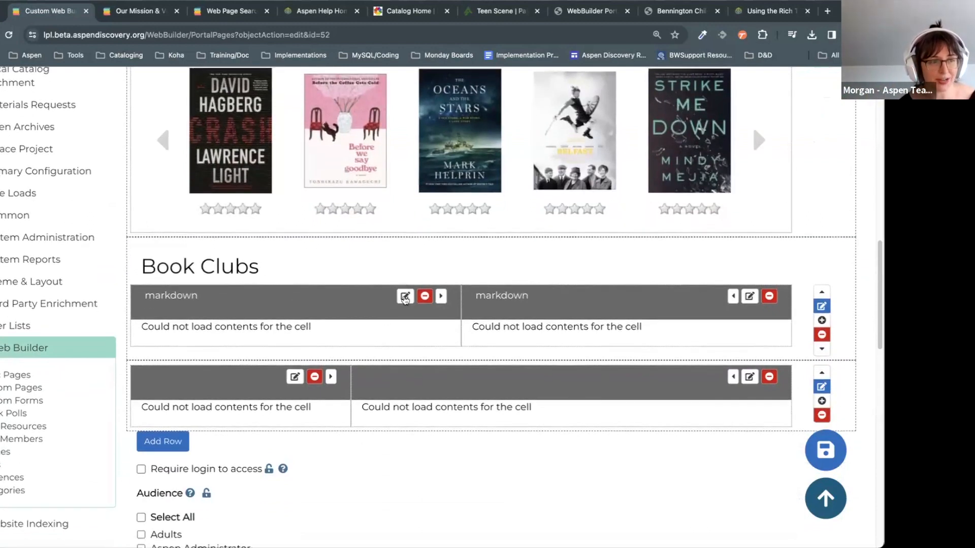
Step: Open the left Book Clubs cell and try the Image source type without choosing an image
click(405, 297)
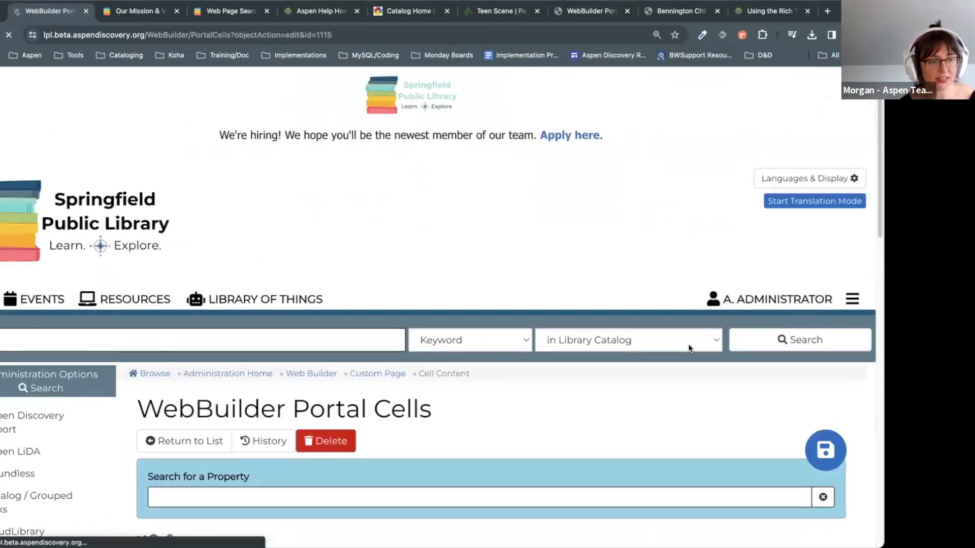
scroll(688, 346, down, 8)
scroll(687, 343, down, 5)
scroll(685, 350, up, 4)
scroll(684, 353, down, 2)
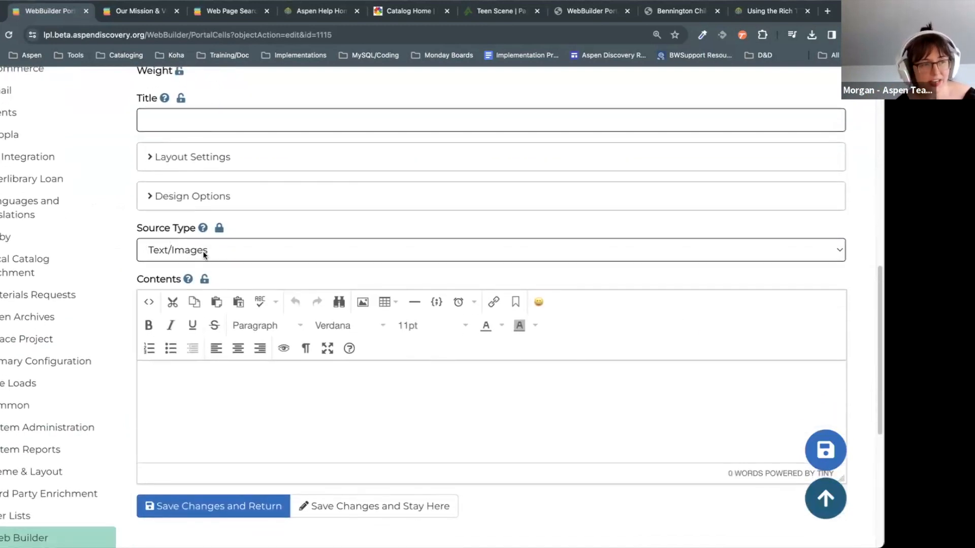
click(198, 255)
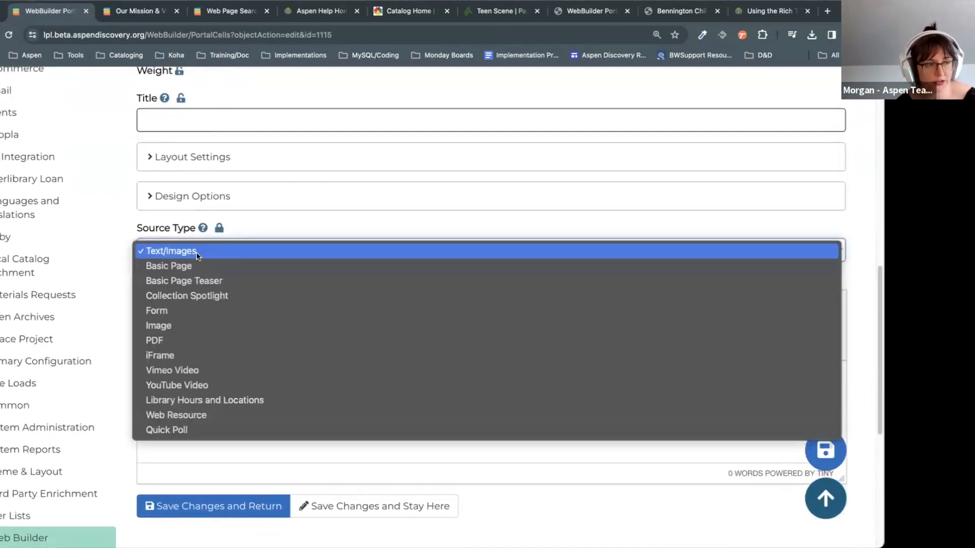
click(201, 325)
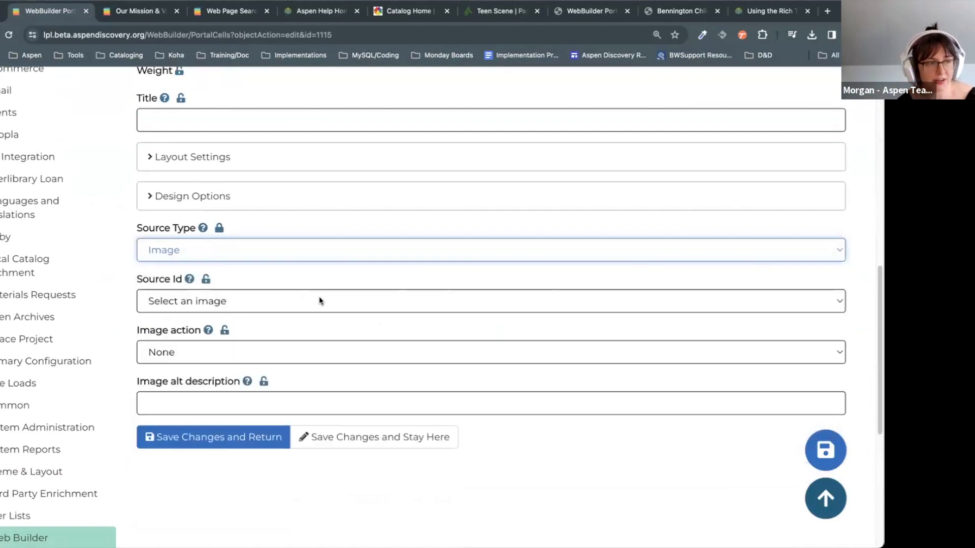
click(258, 302)
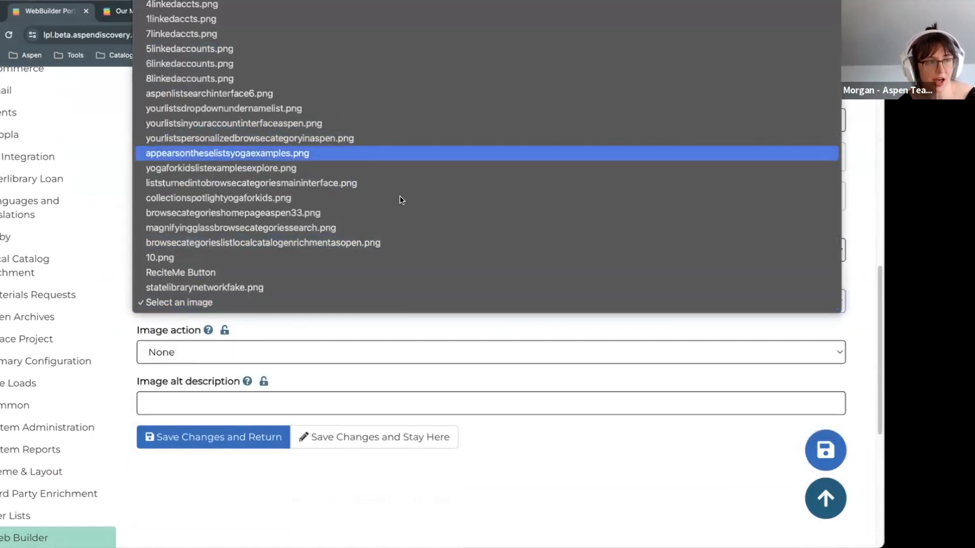
click(420, 353)
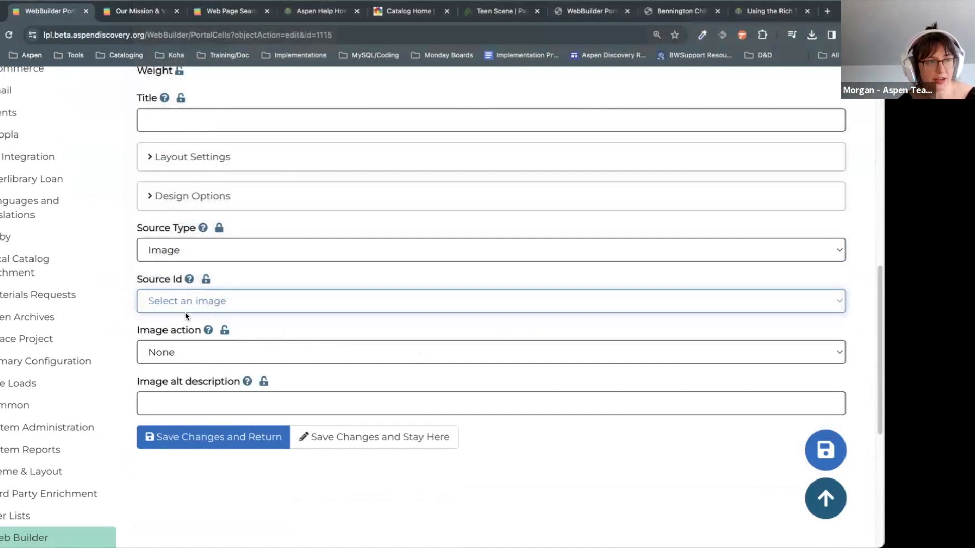
Step: Switch the cell back to Text/Images and bring up Insert/edit image in Contents
click(203, 249)
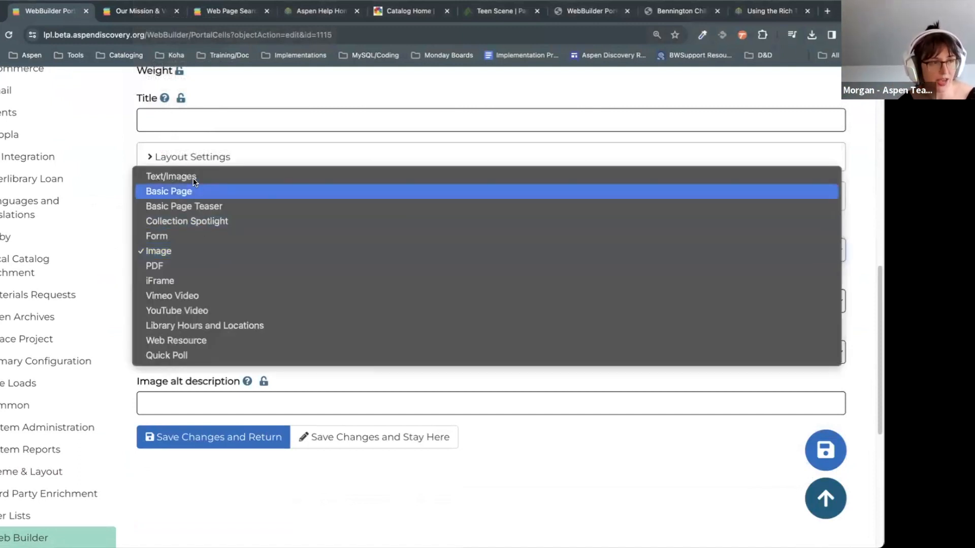
click(176, 175)
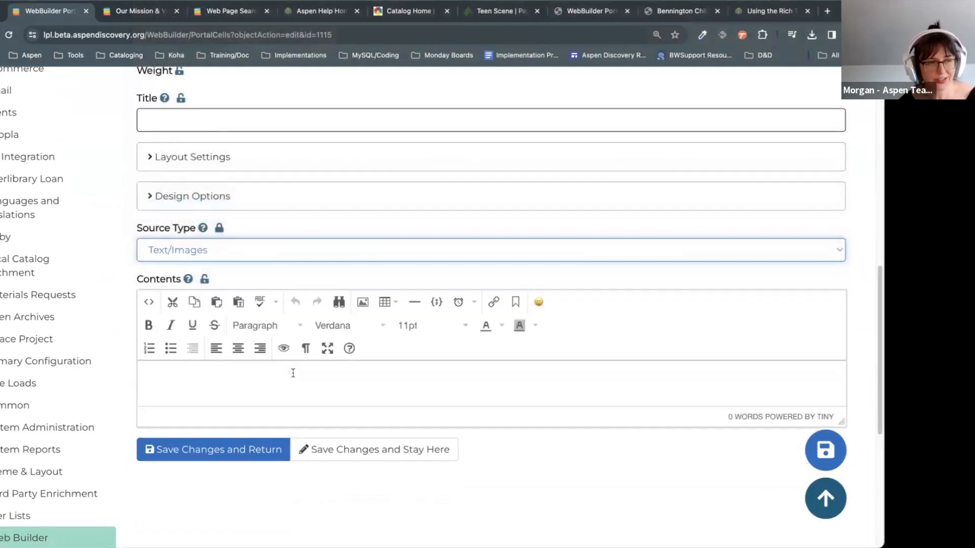
click(287, 386)
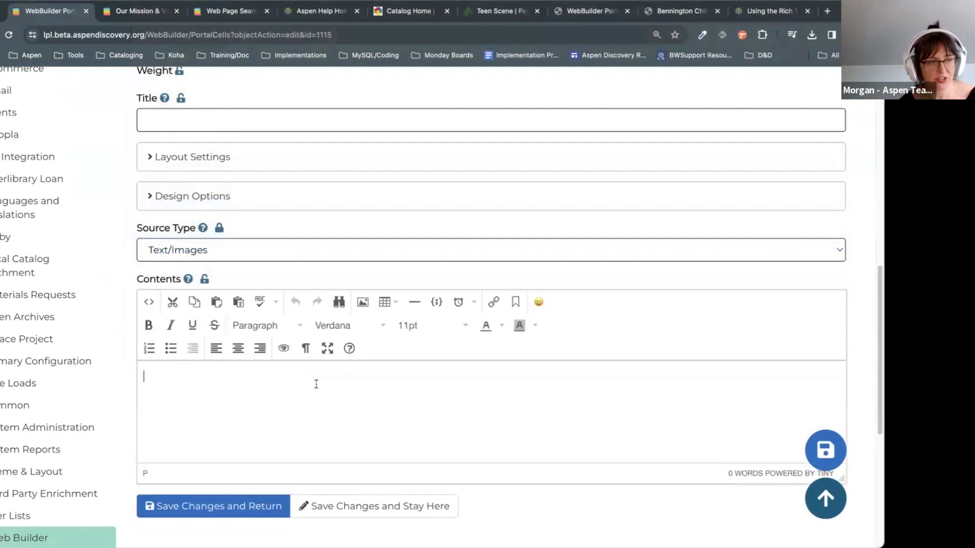
click(362, 303)
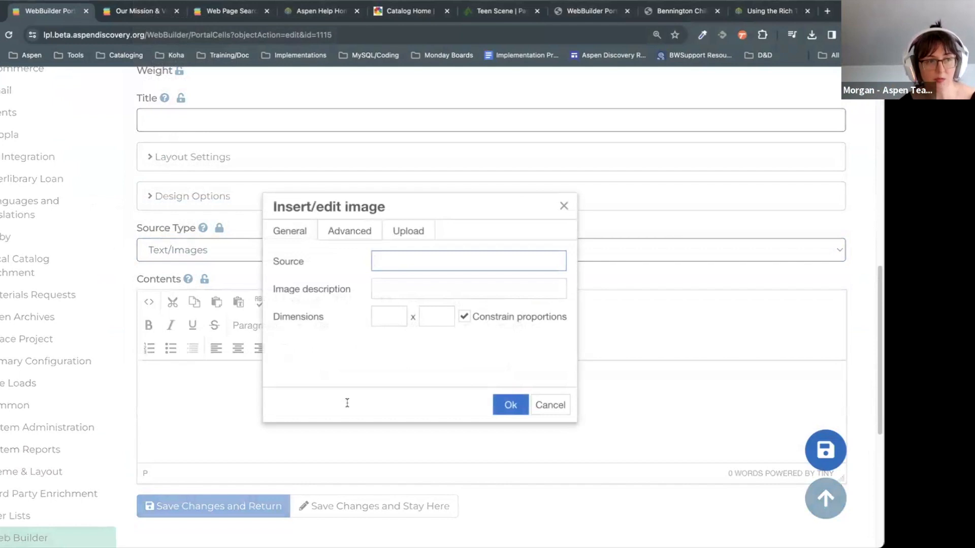
Step: Upload an image file into the Insert/edit image dialog and check its source address
click(413, 232)
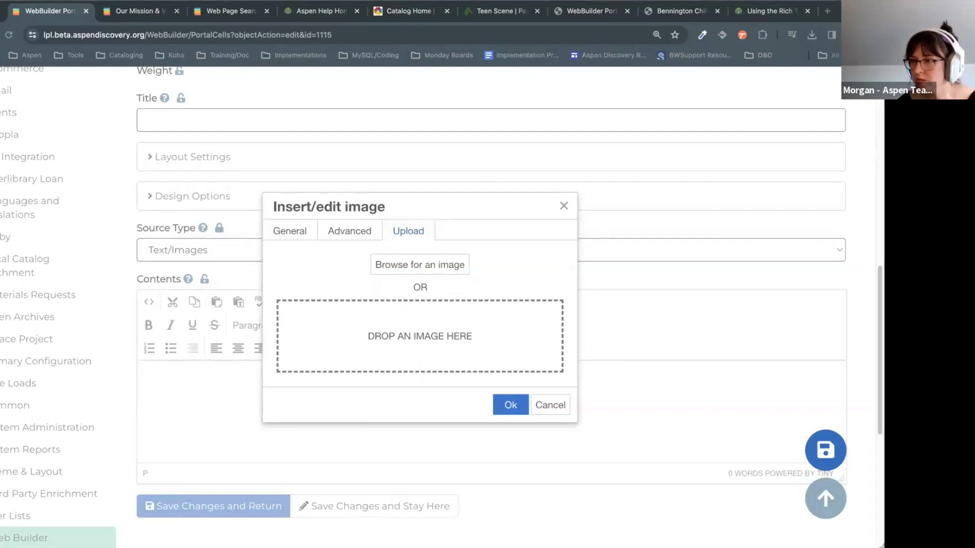
drag(282, 370, 481, 339)
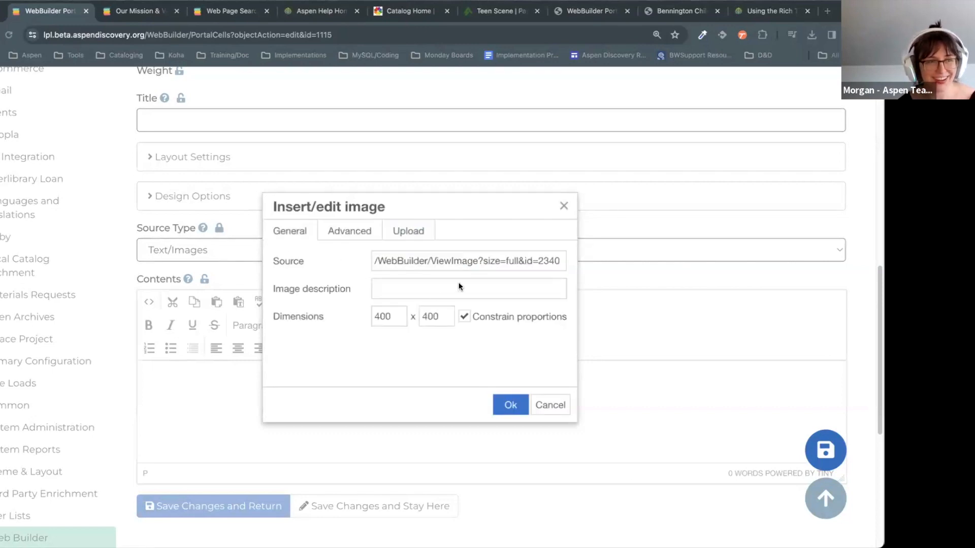
click(441, 257)
drag(411, 257, 370, 258)
click(531, 260)
click(438, 260)
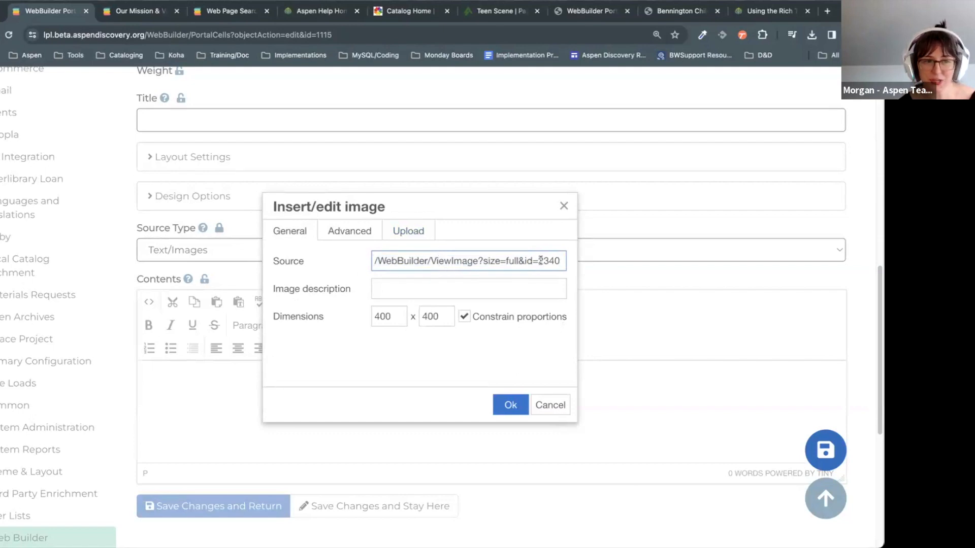
drag(541, 260, 412, 280)
Step: Describe the image as 'Shelf Indulgence Book Club' at 400 × 400 and insert it
click(415, 286)
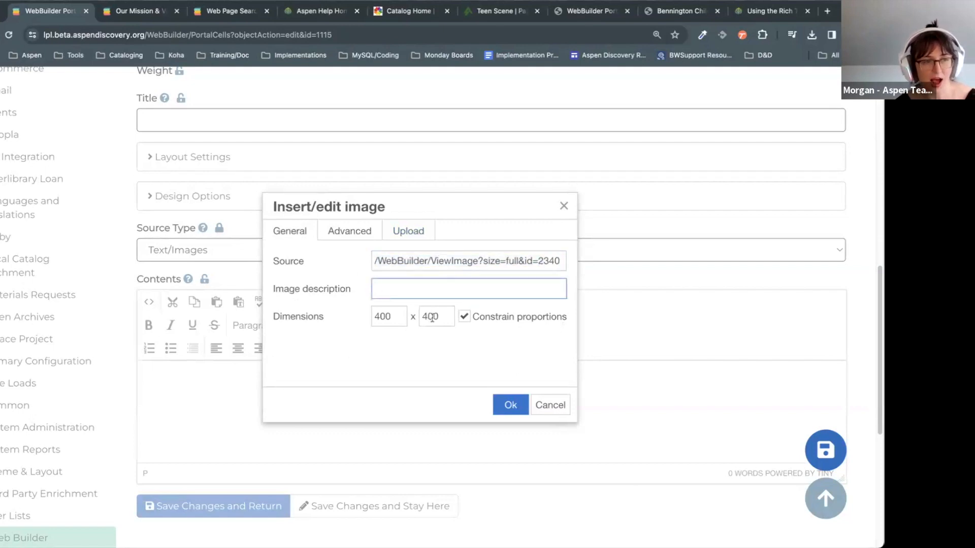
text(Shelf)
text( Indu)
key(BackSpace)
text(dulgence B)
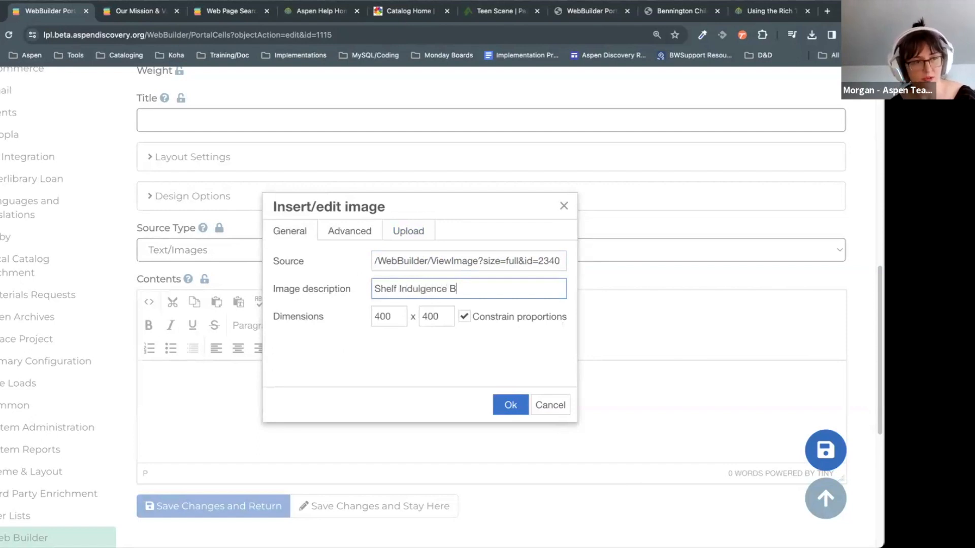
text(ook Club)
drag(508, 288, 367, 288)
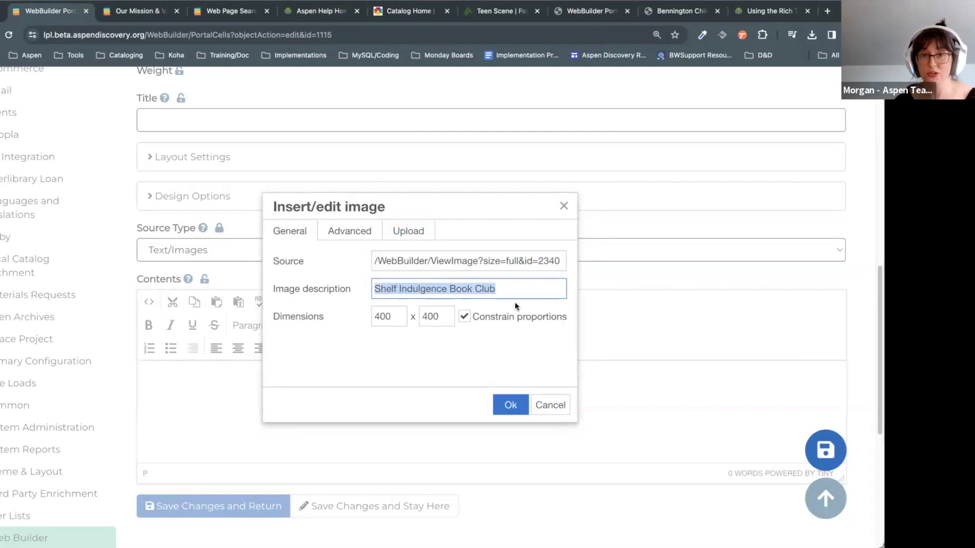
click(521, 284)
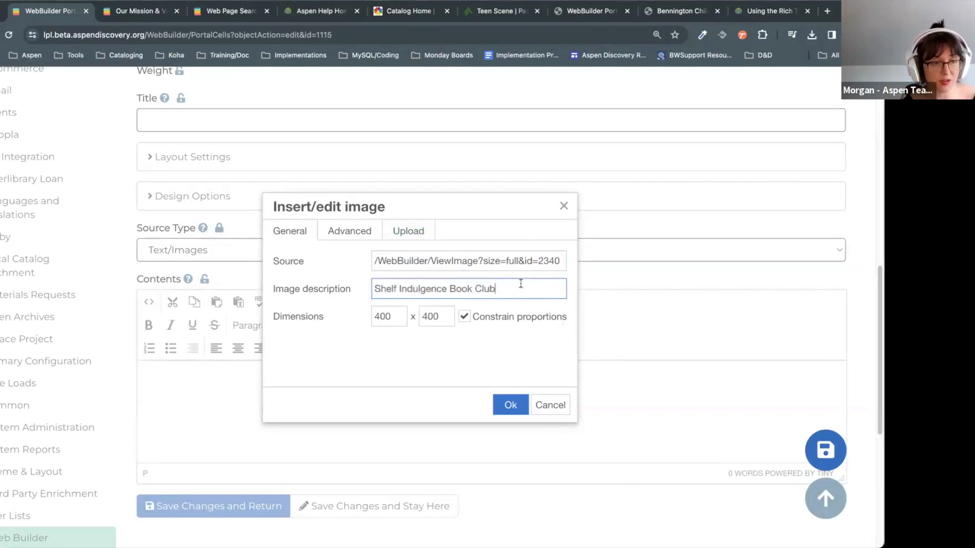
click(399, 316)
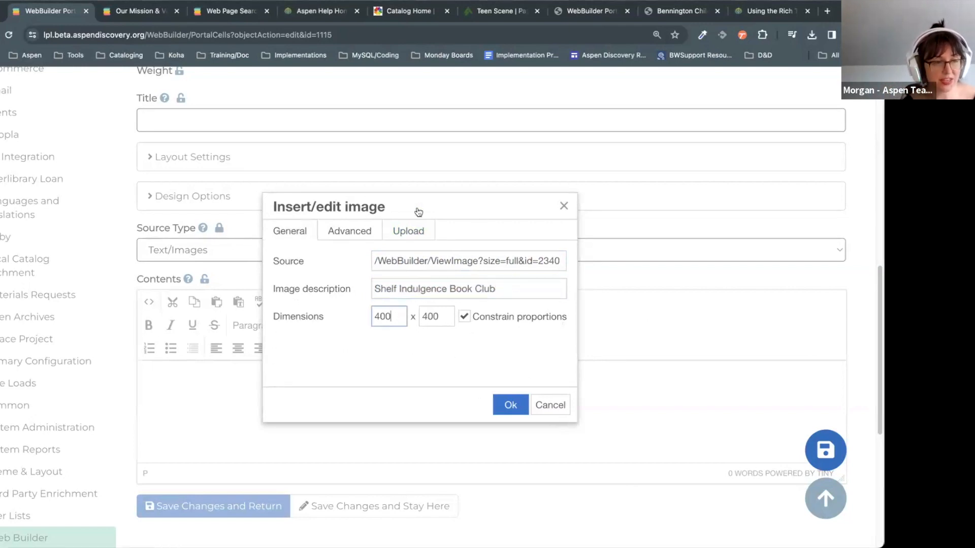
drag(396, 319, 375, 317)
click(395, 319)
click(393, 318)
click(442, 313)
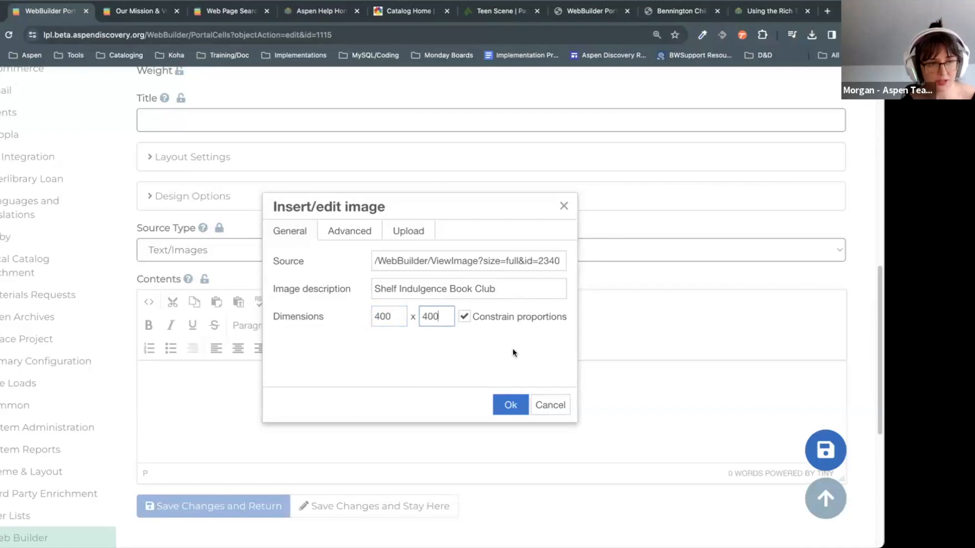
key(Return)
Step: Open the inserted image's link settings, then cancel without adding a link
scroll(597, 424, down, 2)
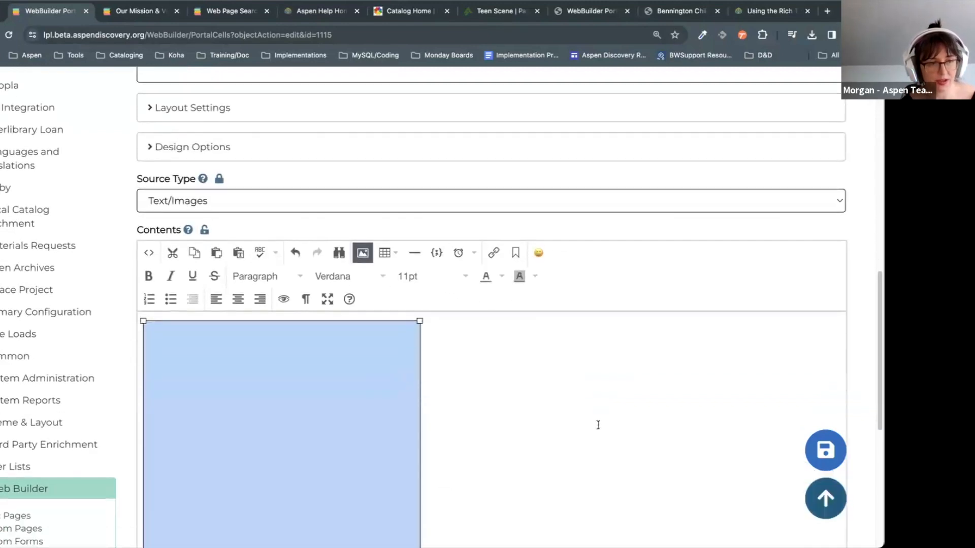
scroll(604, 394, down, 1)
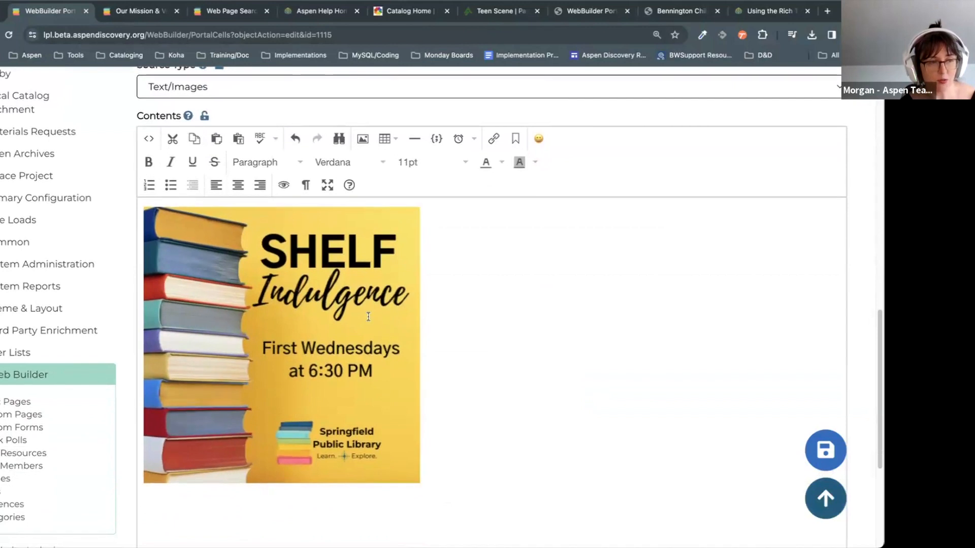
click(369, 300)
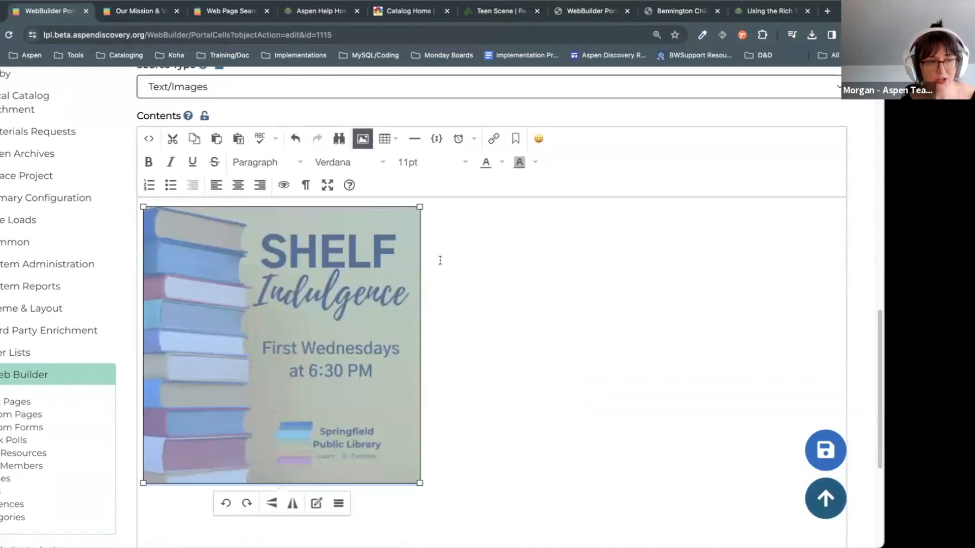
click(493, 139)
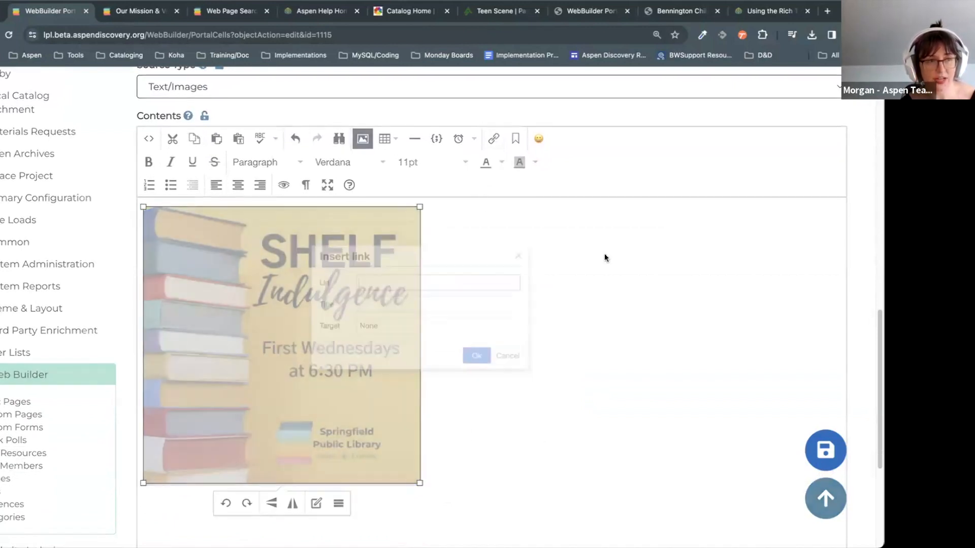
click(400, 276)
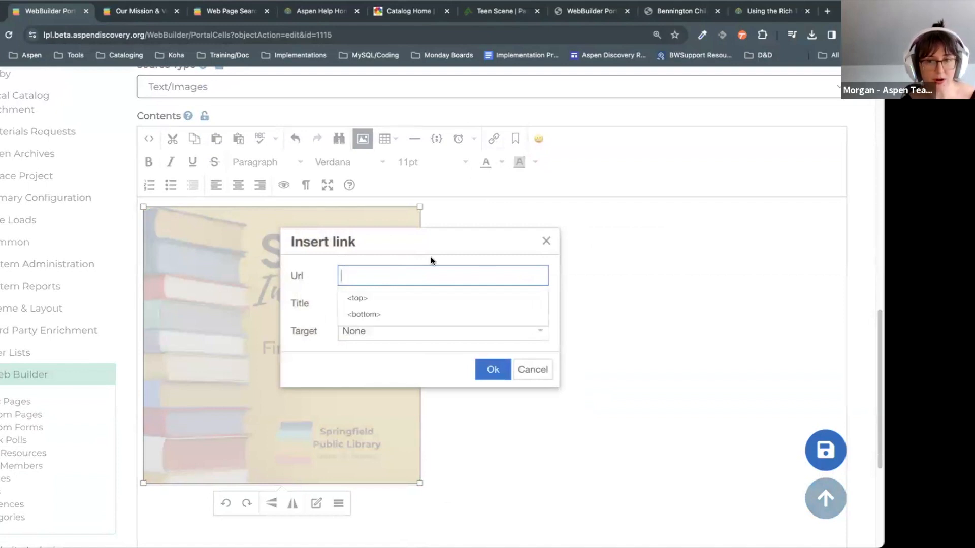
click(532, 370)
click(561, 374)
Step: Save the Shelf Indulgence cell and return to the Home page's rows
scroll(559, 401, down, 1)
scroll(671, 372, down, 3)
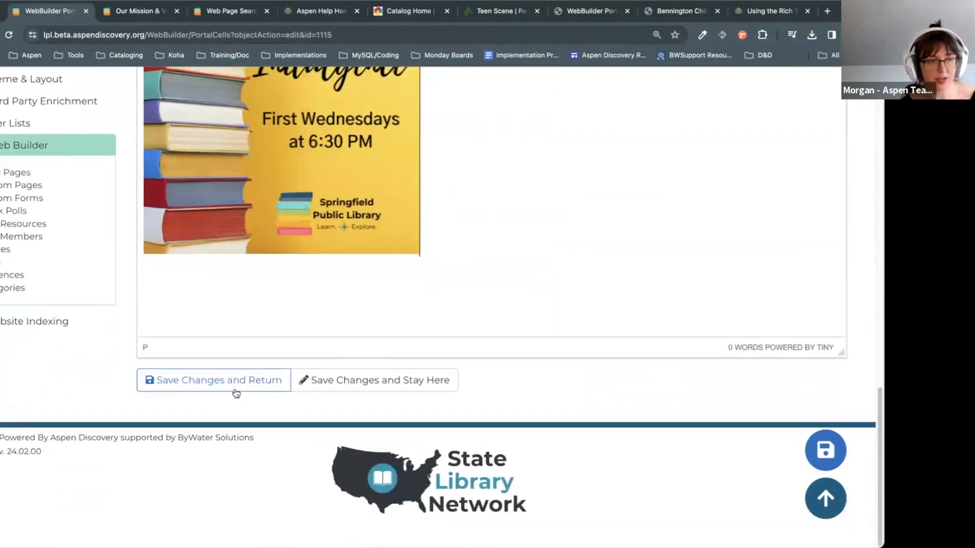
click(239, 389)
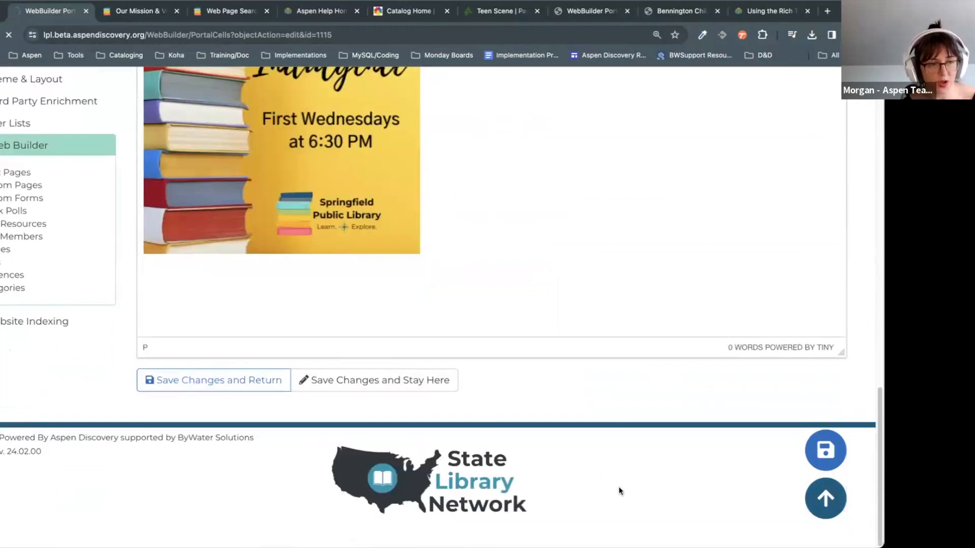
scroll(618, 491, down, 7)
scroll(619, 486, down, 11)
scroll(619, 486, up, 4)
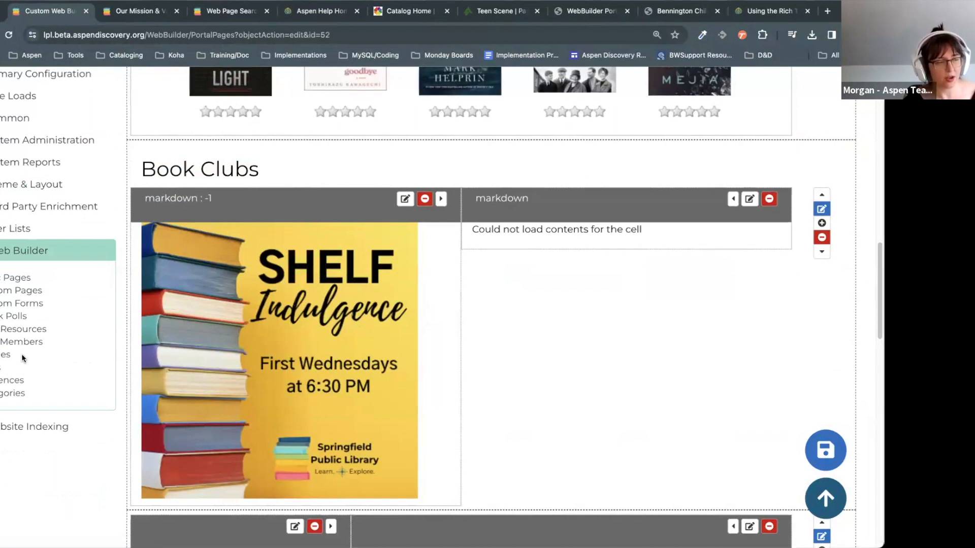
Step: Go to Web Builder > Images and look over the sort options, leaving them unchanged
scroll(20, 355, down, 1)
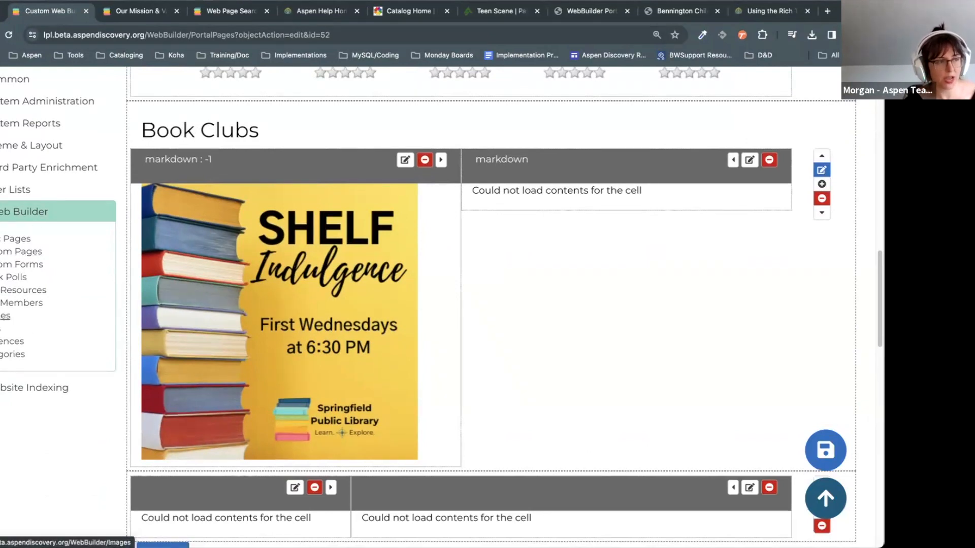
click(5, 316)
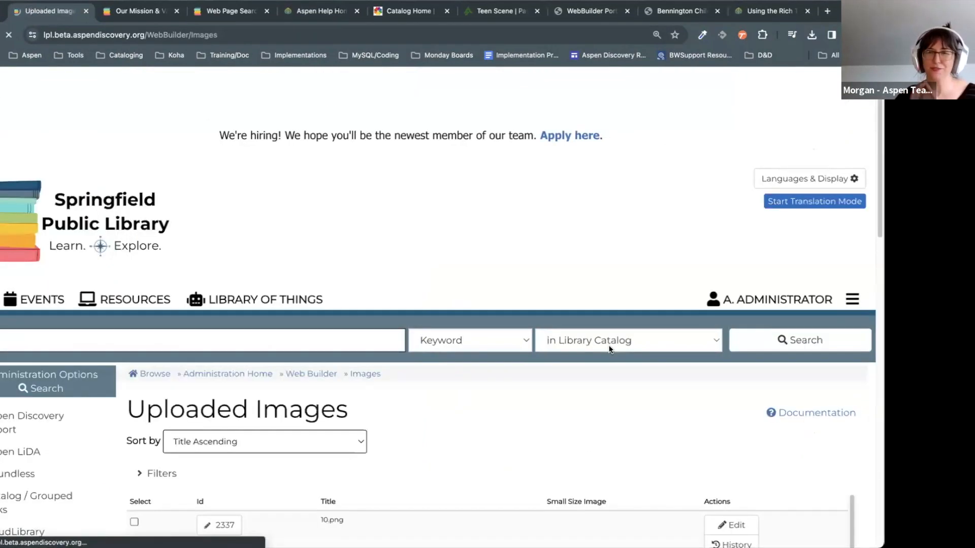
scroll(580, 269, down, 7)
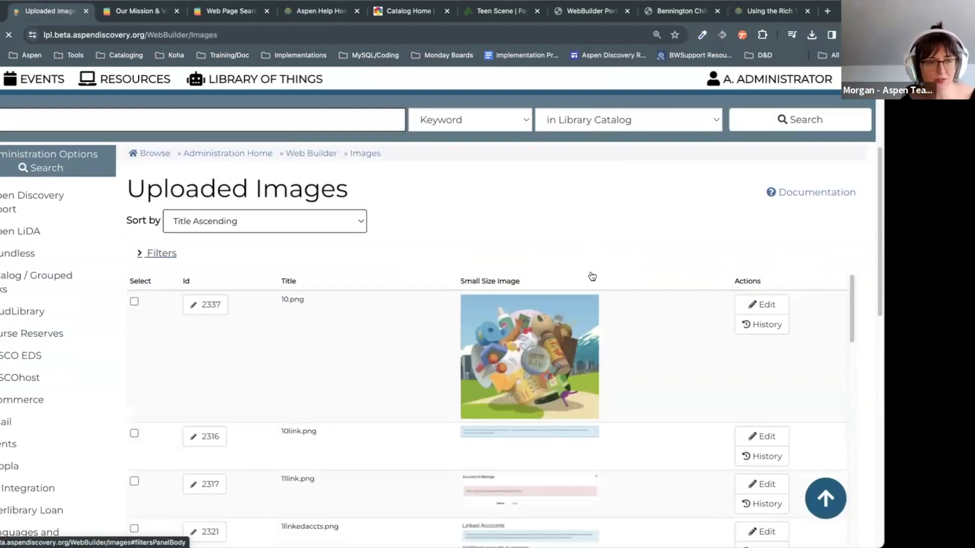
scroll(623, 260, up, 2)
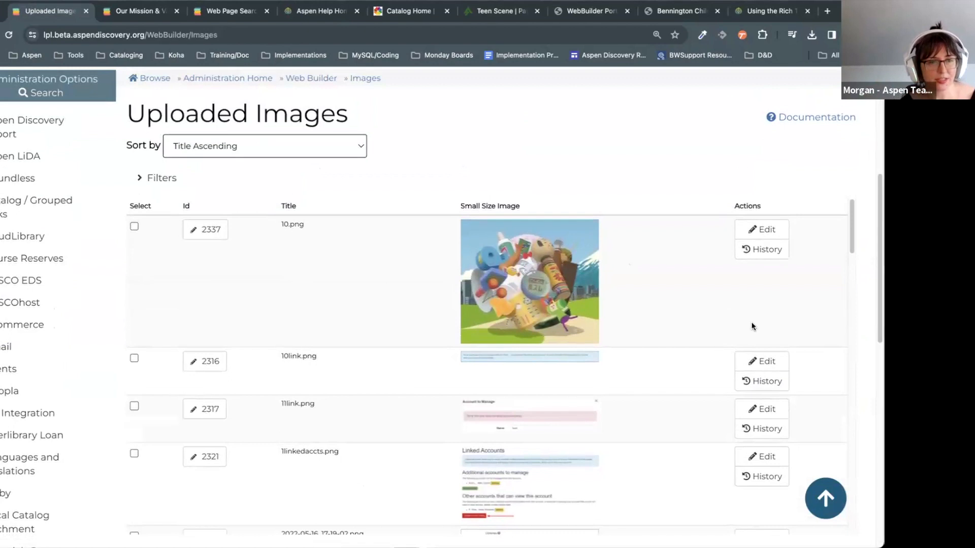
click(231, 146)
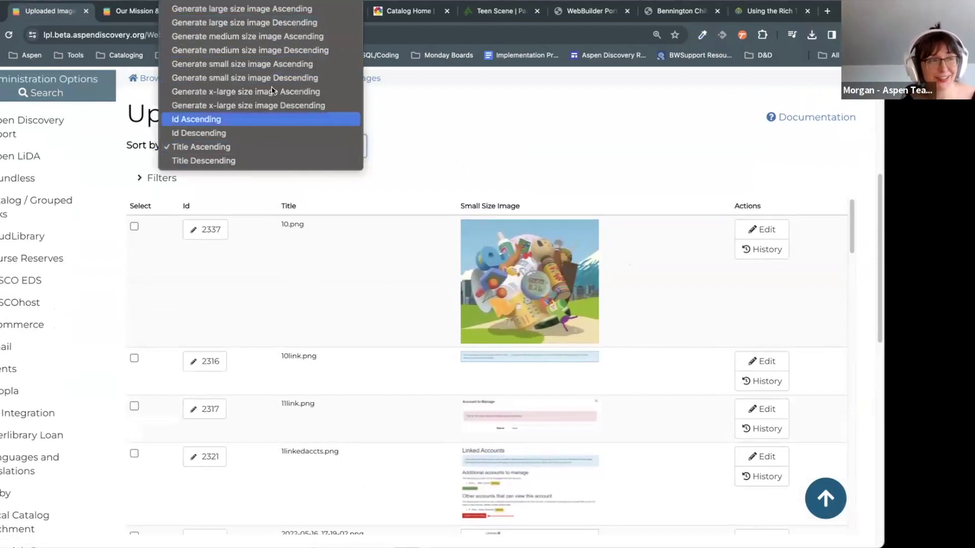
click(489, 122)
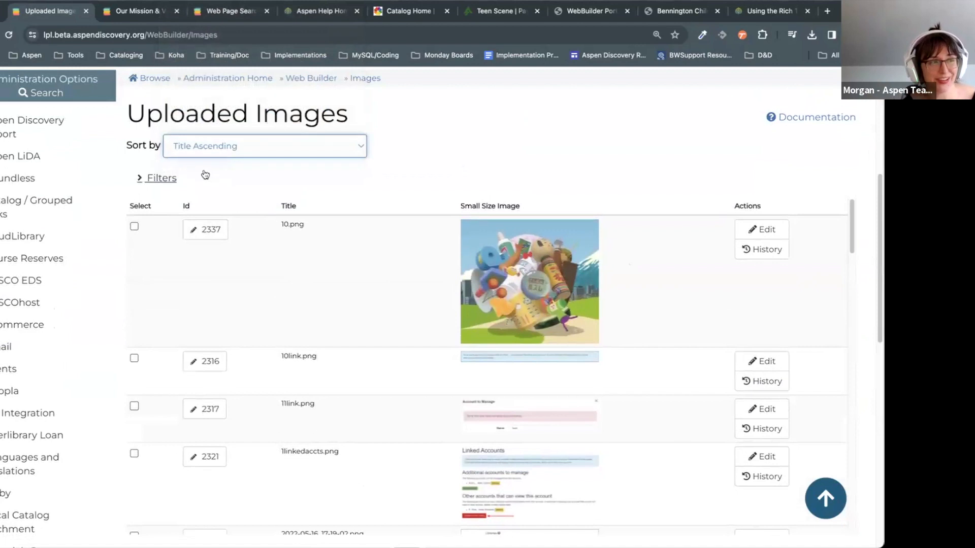
Step: Add a test Title Contains filter in the Filters panel, then remove it
click(165, 180)
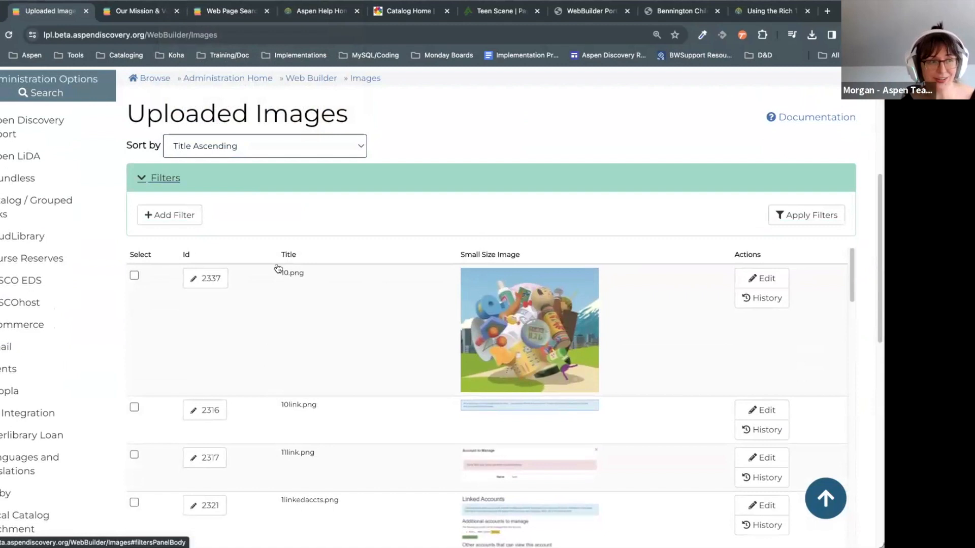
click(181, 220)
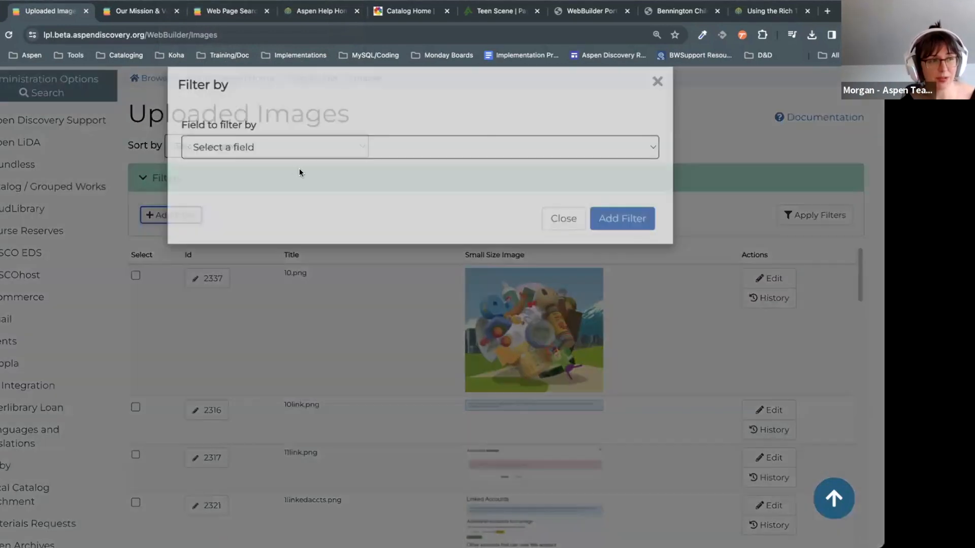
click(297, 167)
click(263, 259)
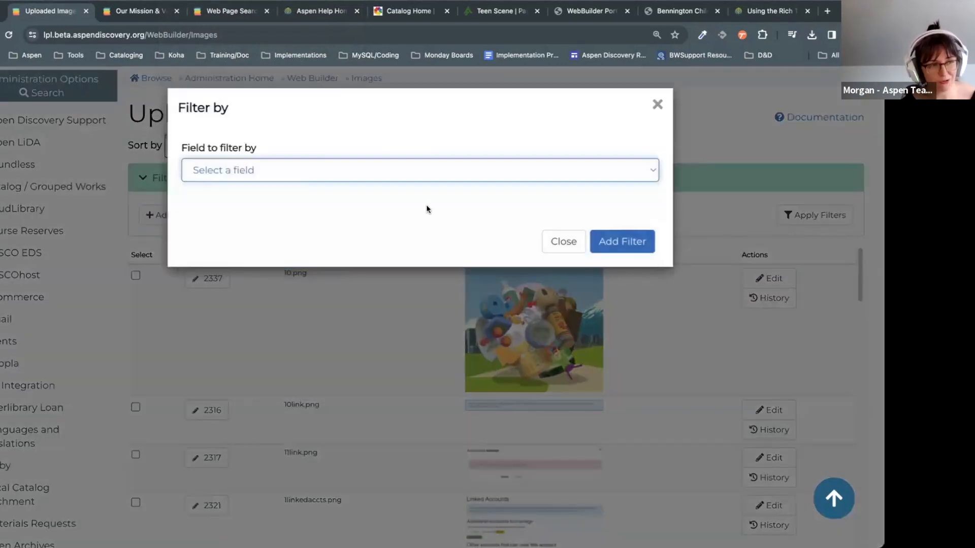
click(606, 251)
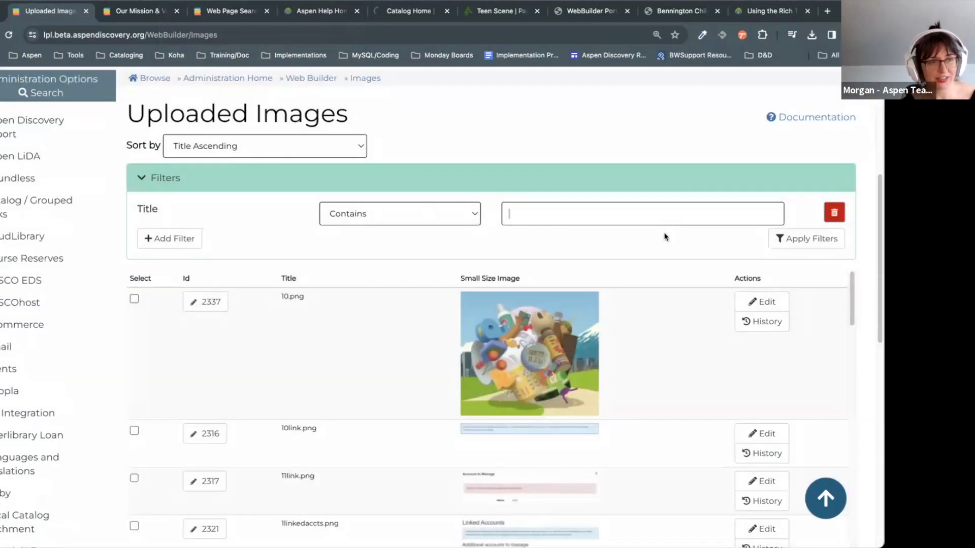
click(664, 223)
text(xlfhbskdhjf)
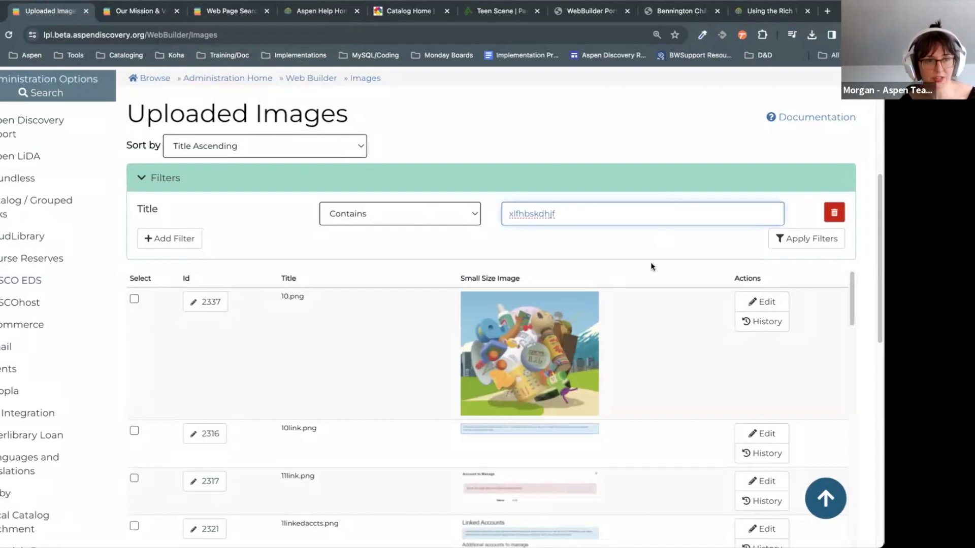
click(843, 215)
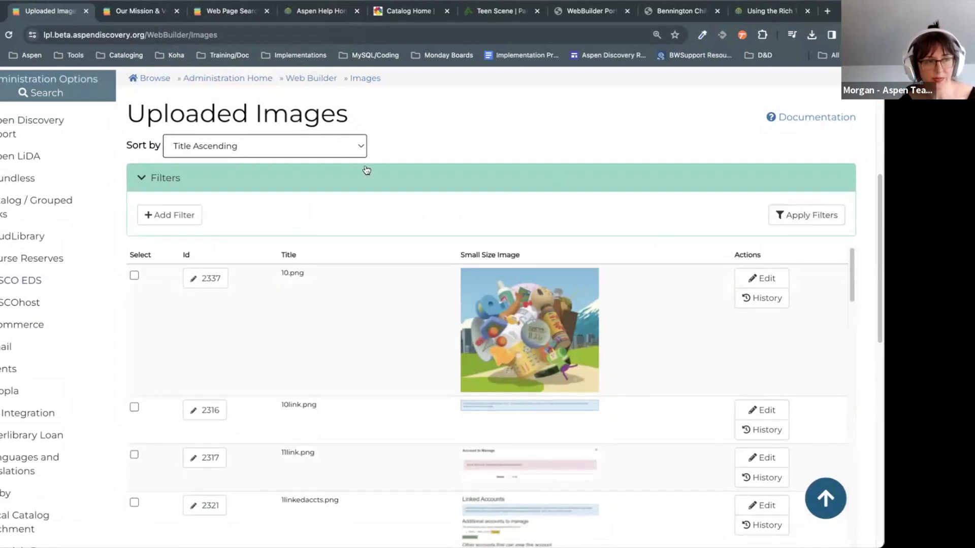
scroll(717, 187, down, 5)
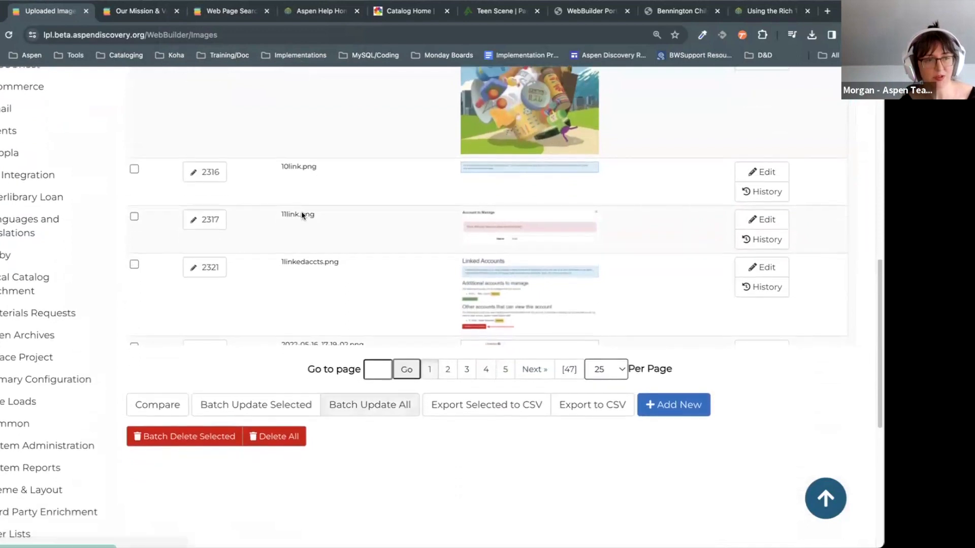
click(671, 406)
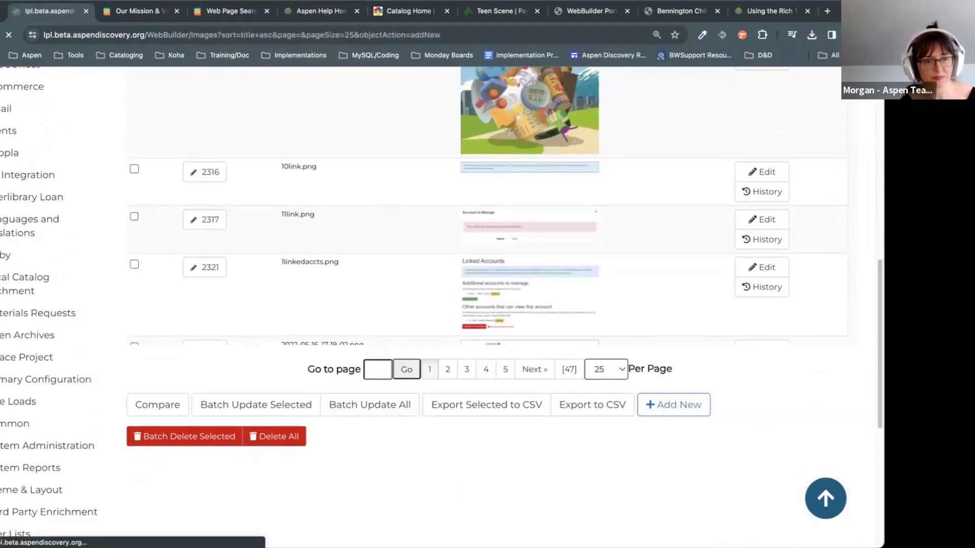
scroll(675, 234, down, 6)
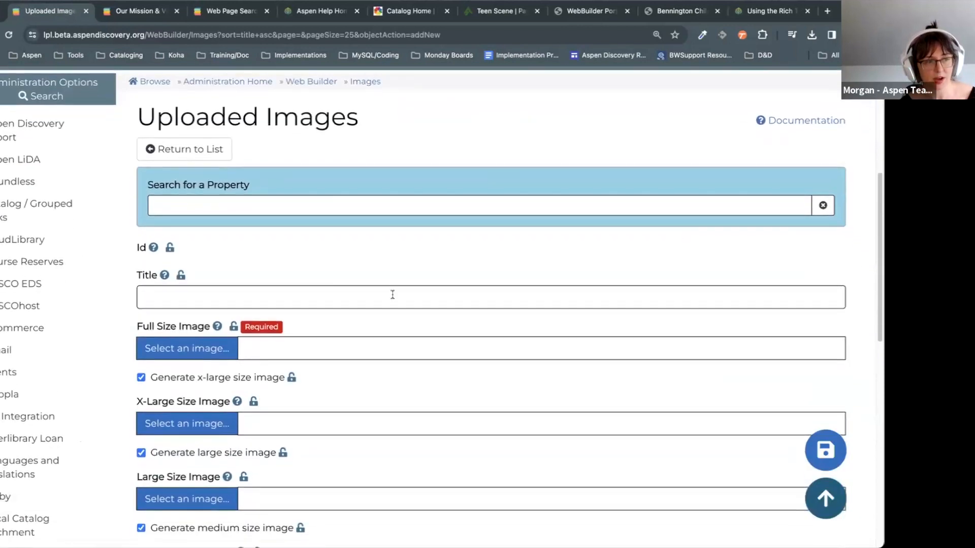
click(279, 281)
text(Graphic Novel Book C)
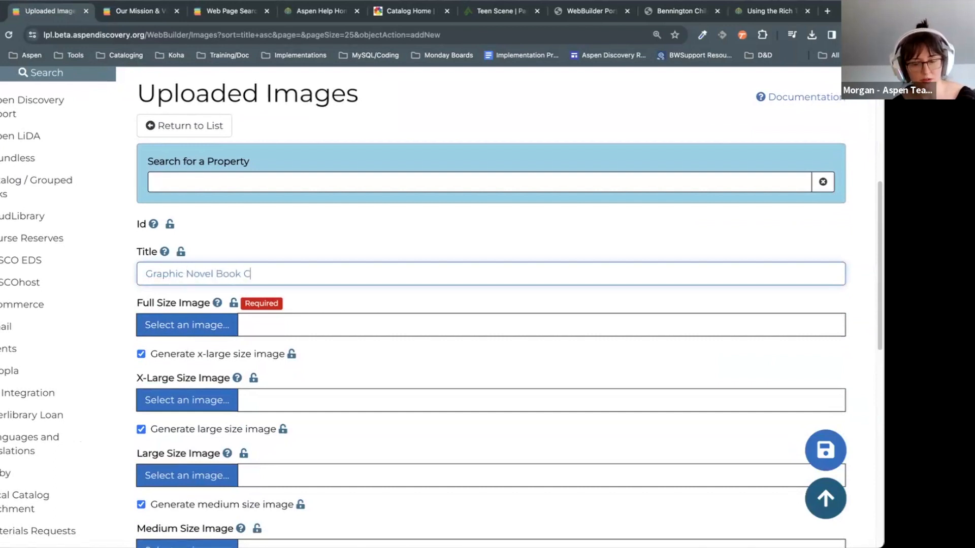
scroll(373, 343, down, 5)
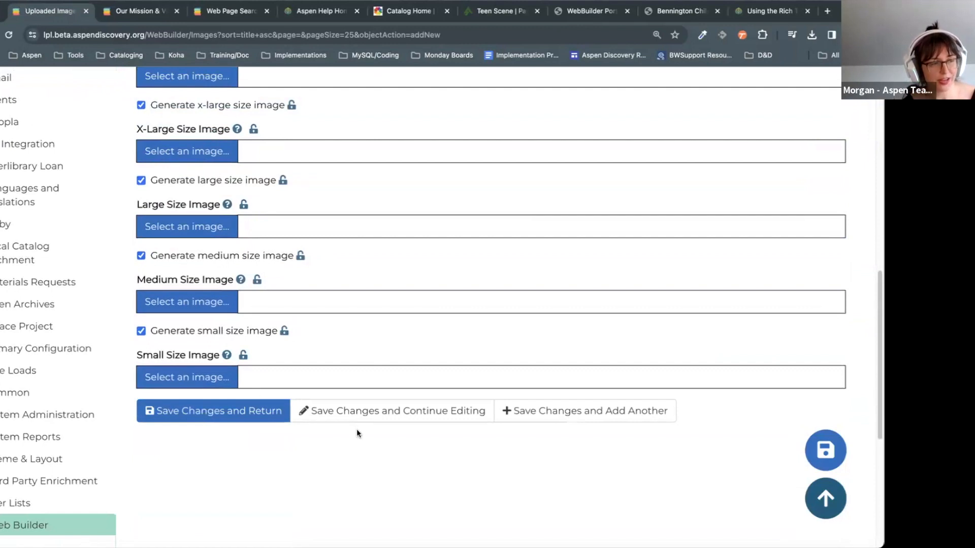
scroll(357, 431, up, 3)
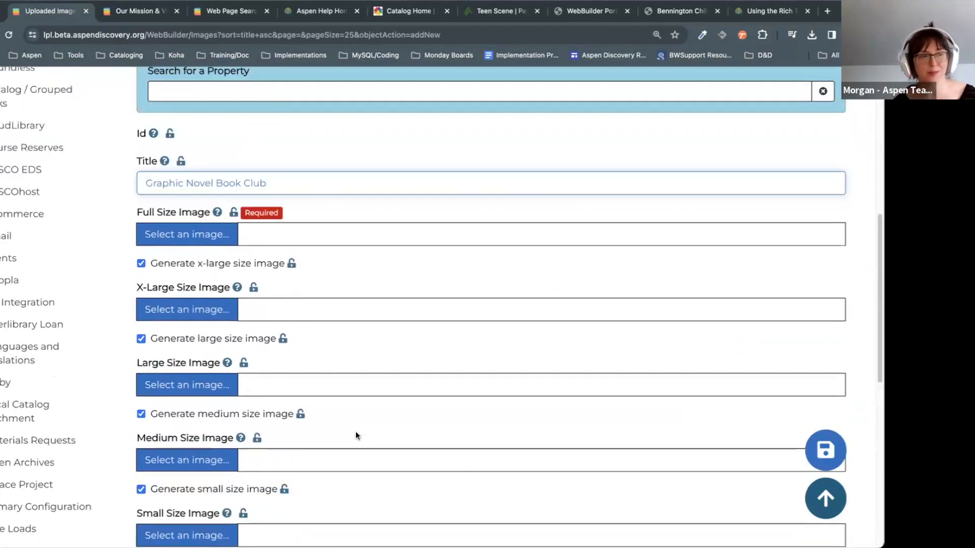
scroll(211, 274, down, 1)
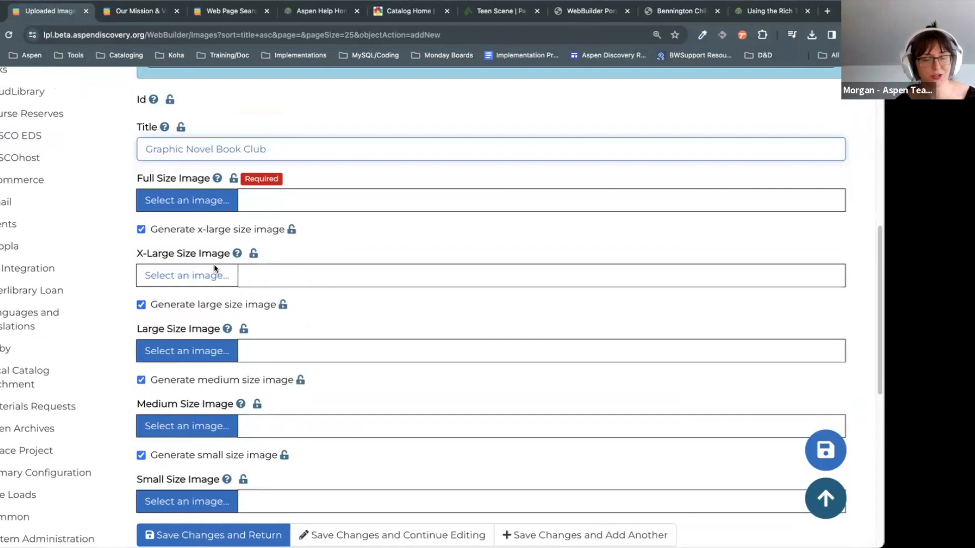
Step: Upload kidsbookclub.png from the Training folder as the Graphic Novel Book Club full-size image
click(218, 210)
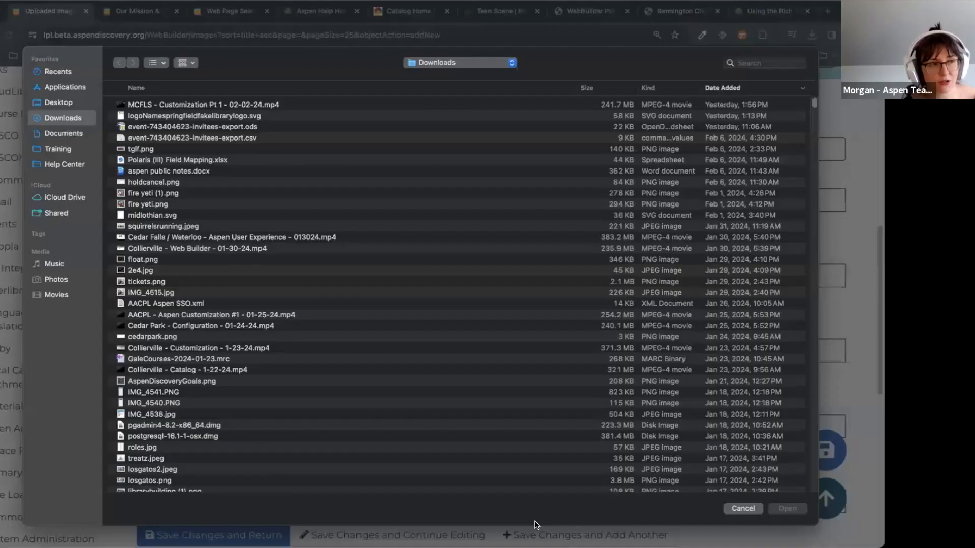
click(81, 147)
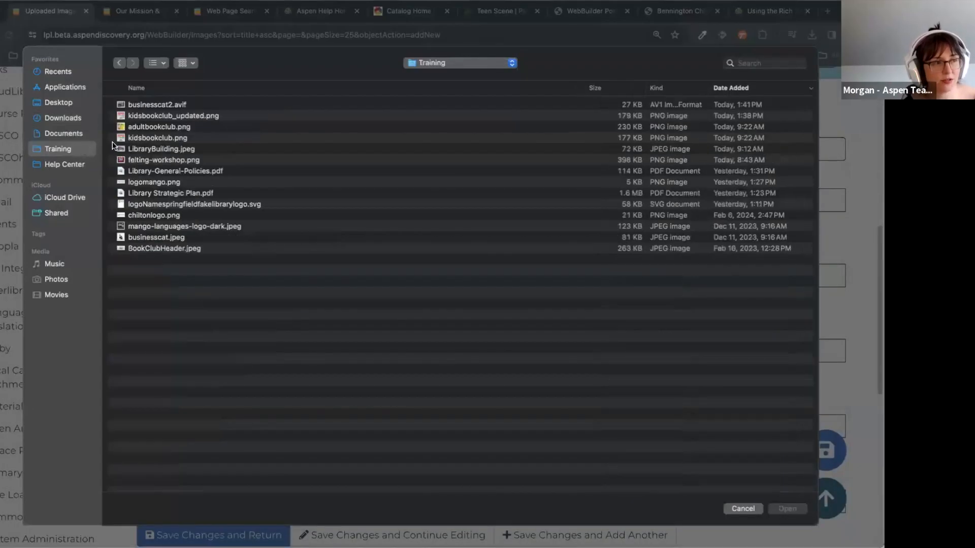
double_click(169, 106)
click(171, 136)
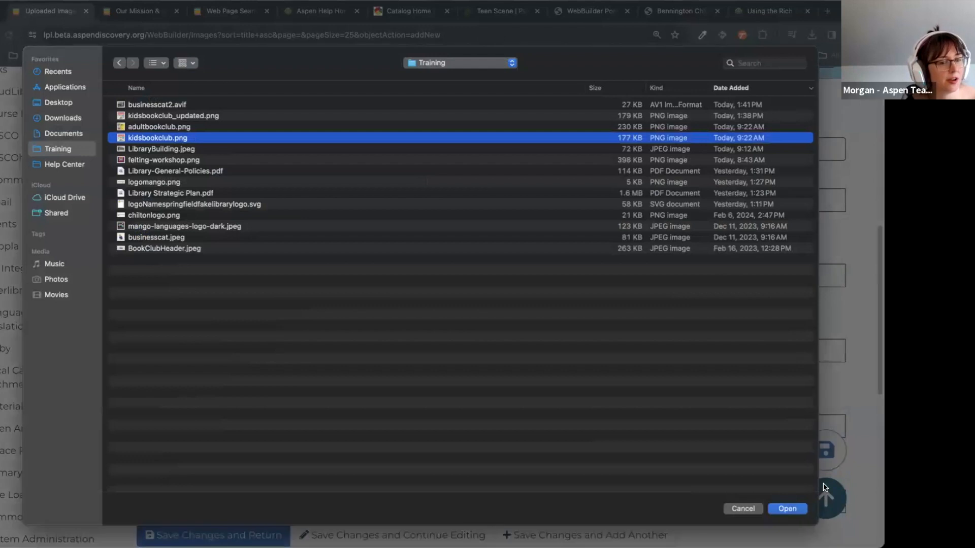
click(794, 510)
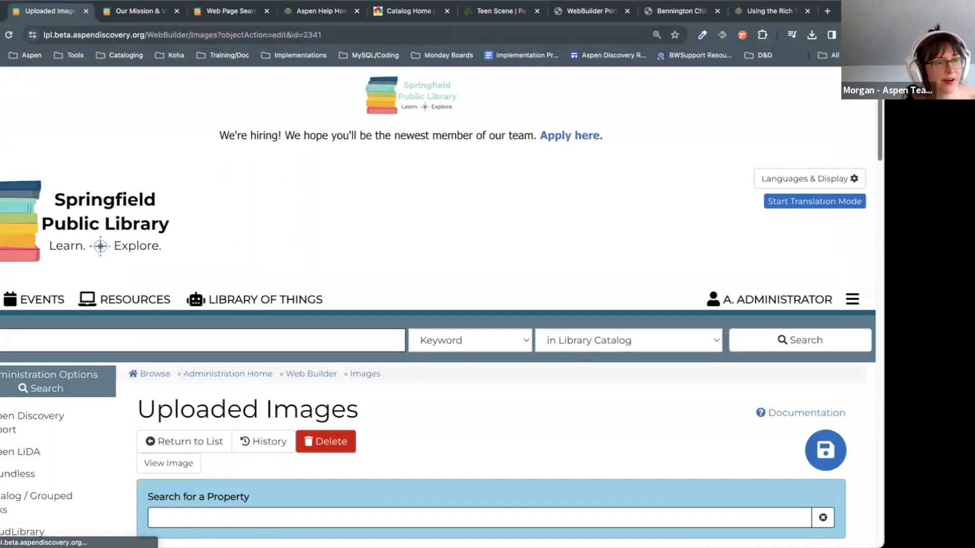
scroll(868, 263, down, 18)
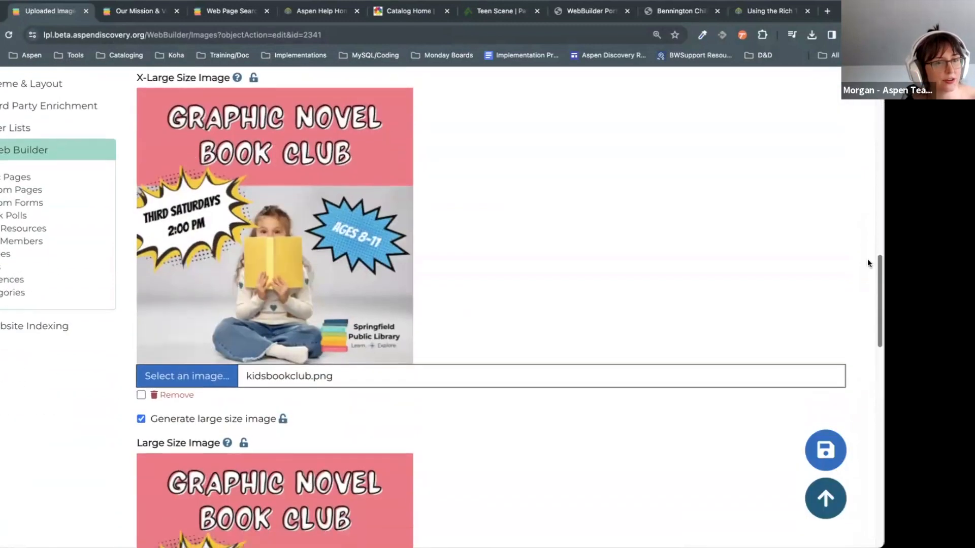
scroll(442, 307, down, 2)
scroll(441, 307, up, 5)
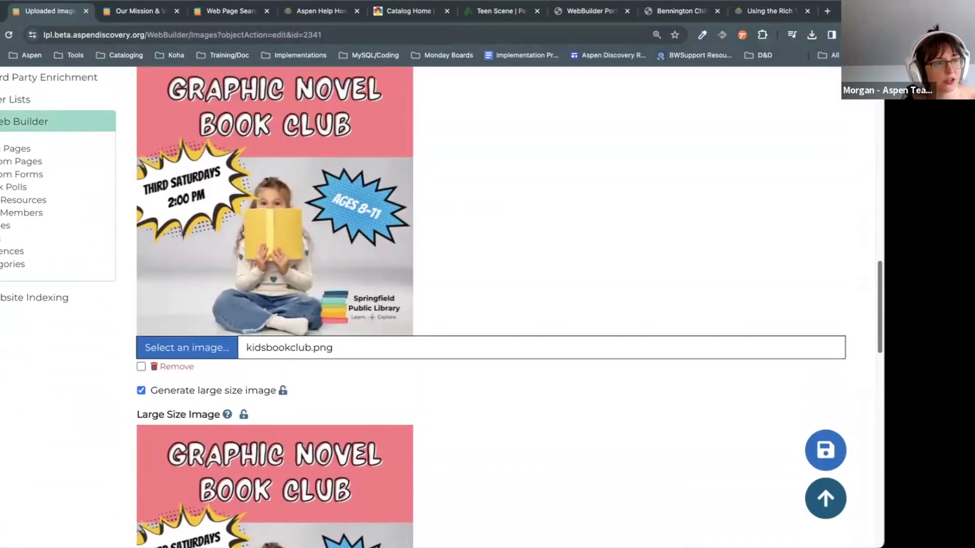
scroll(442, 307, up, 5)
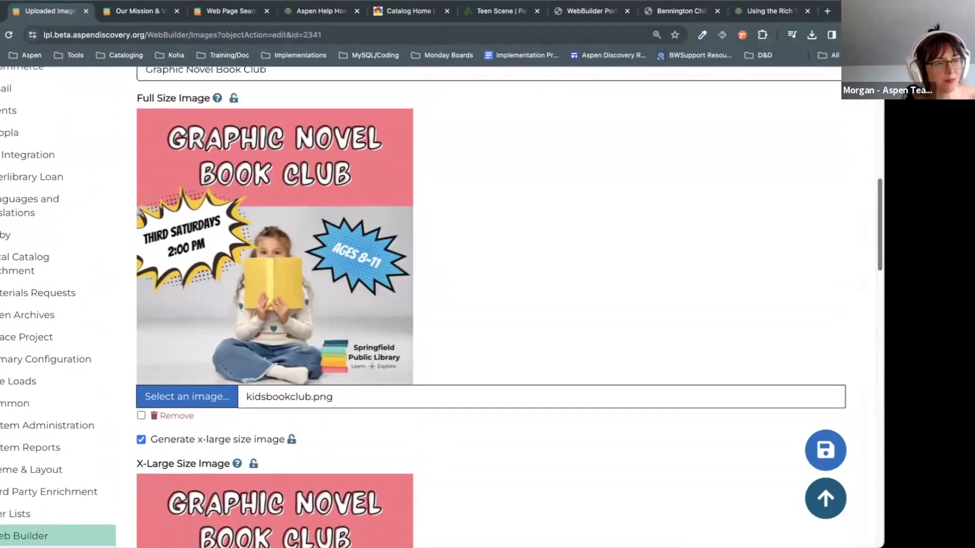
scroll(498, 220, down, 1)
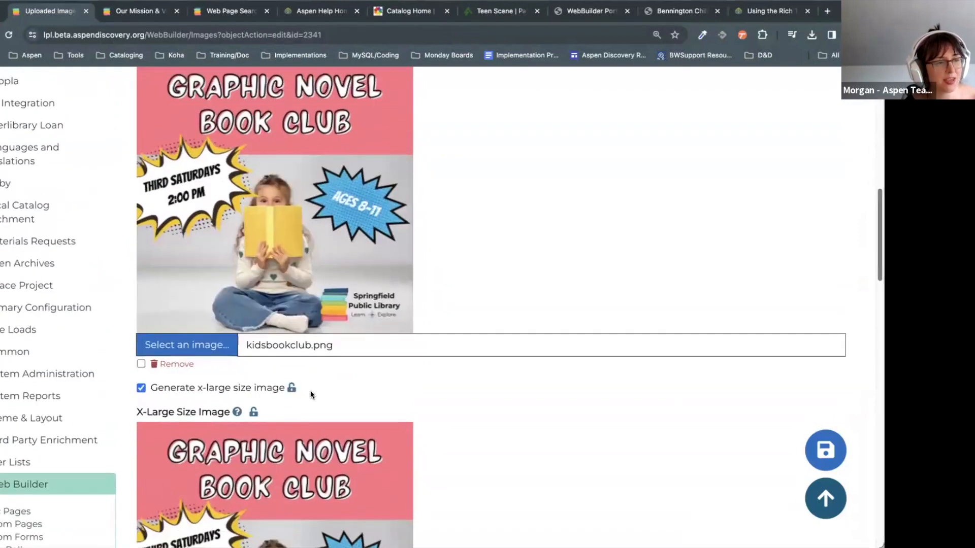
mouse_move(237, 412)
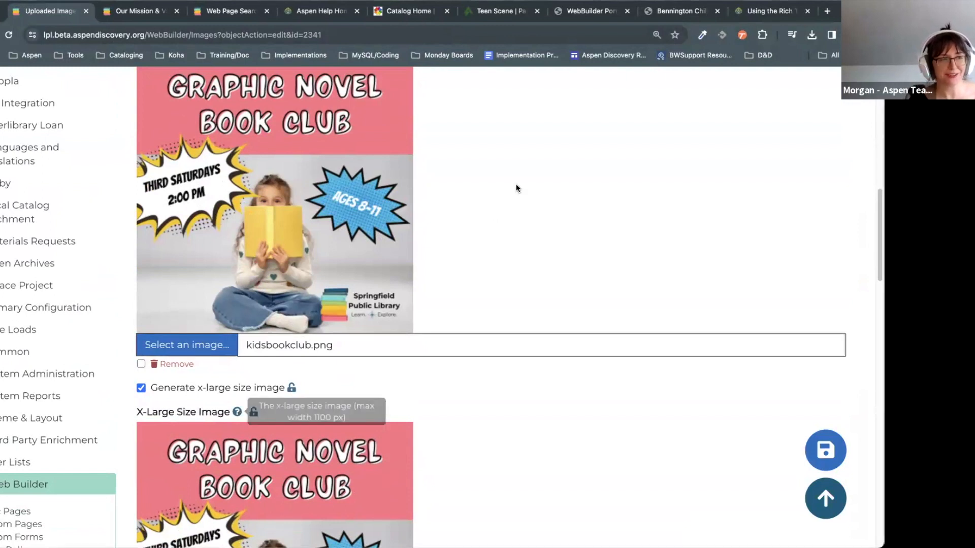
scroll(410, 279, up, 5)
scroll(409, 286, down, 6)
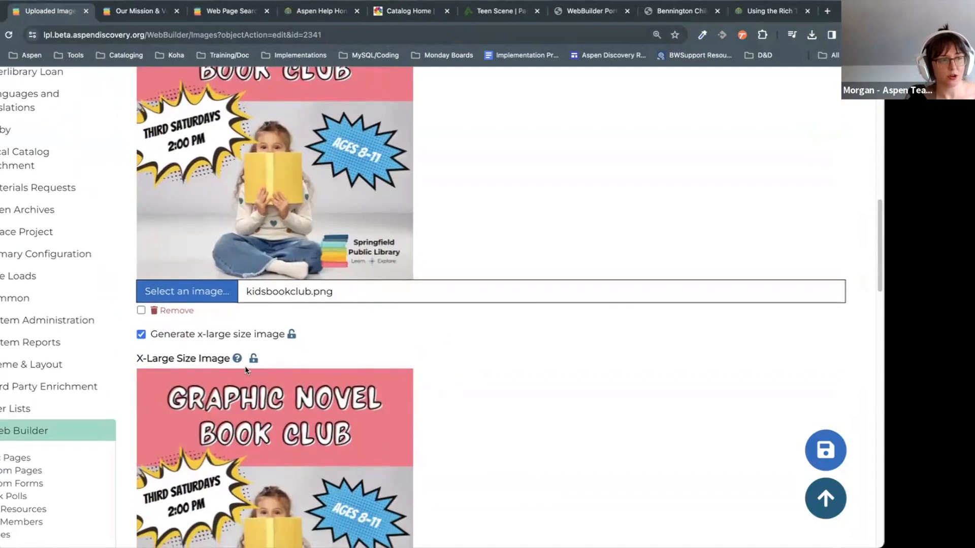
mouse_move(236, 359)
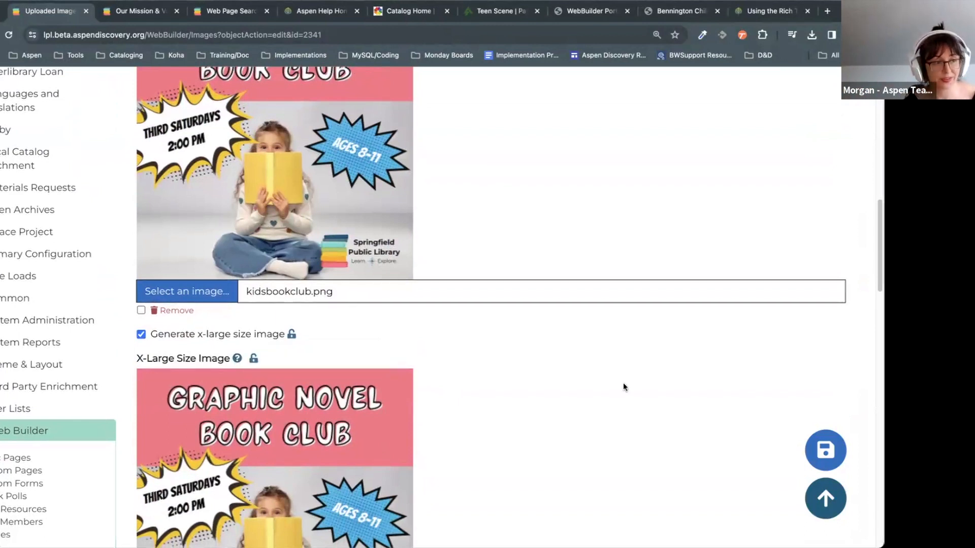
scroll(704, 366, down, 6)
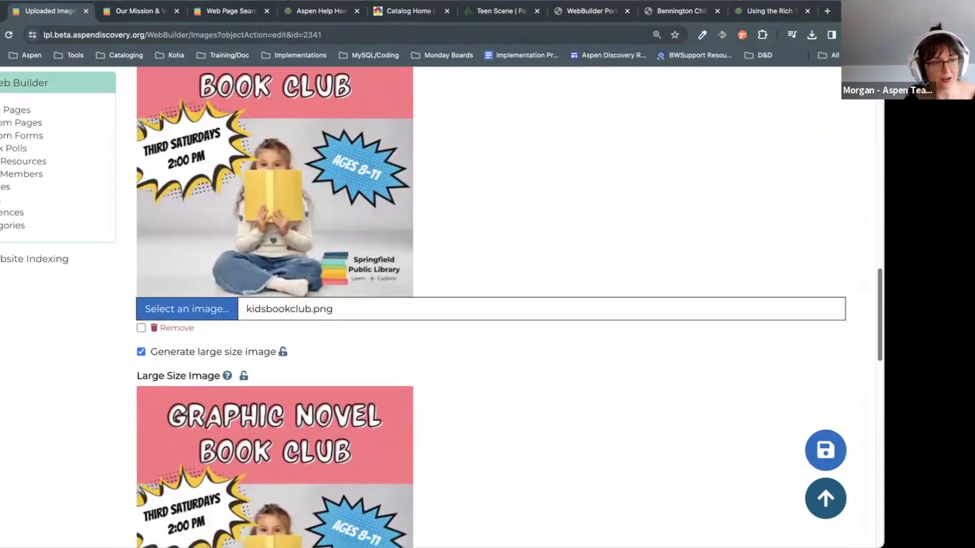
scroll(84, 392, down, 15)
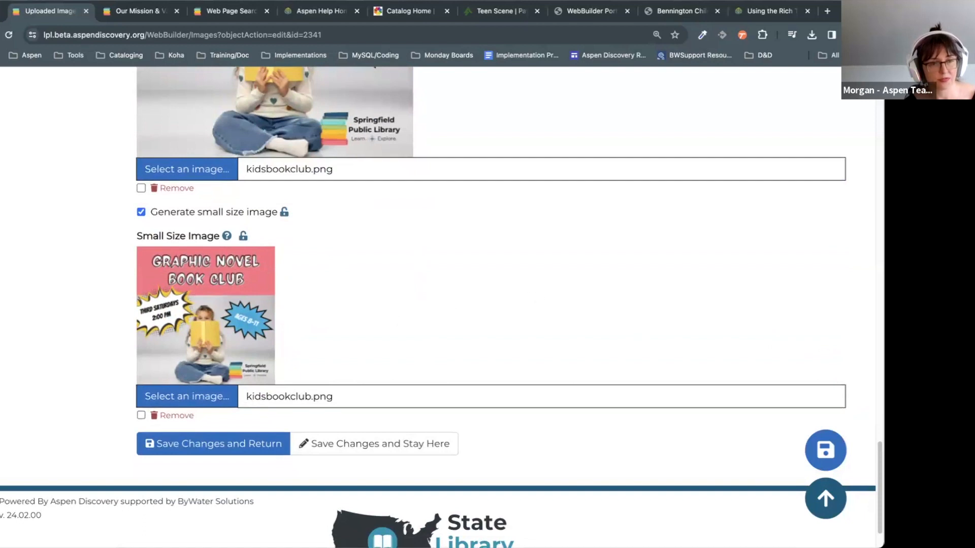
scroll(760, 417, up, 1)
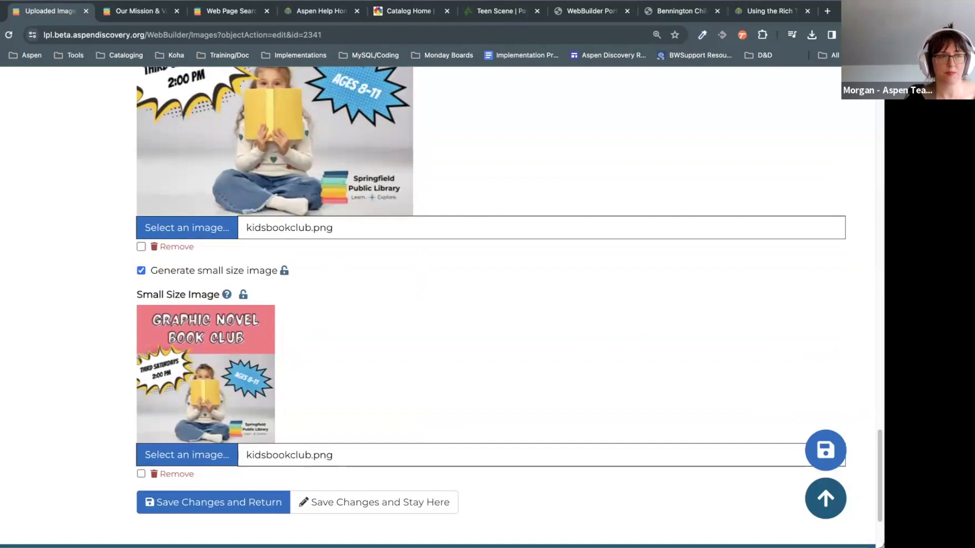
scroll(442, 304, up, 1)
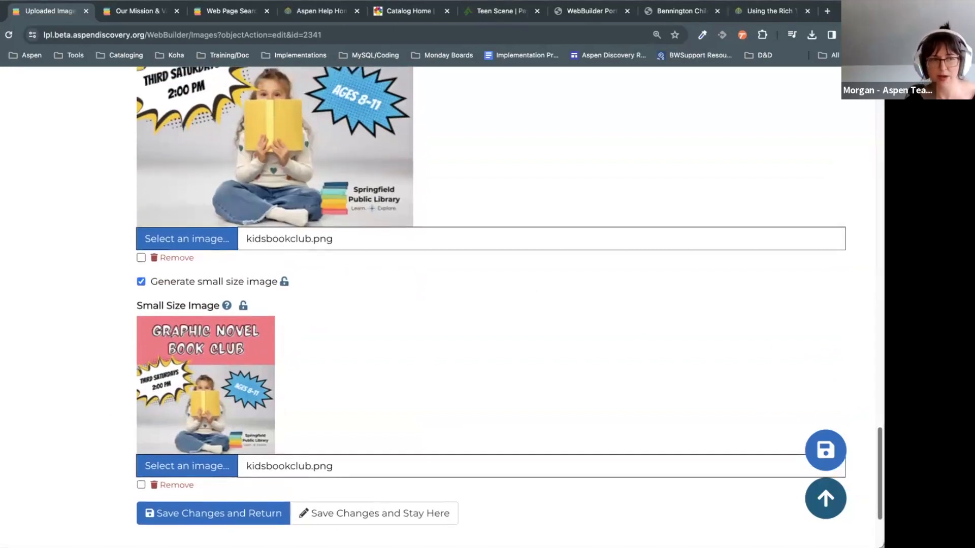
scroll(442, 305, up, 1)
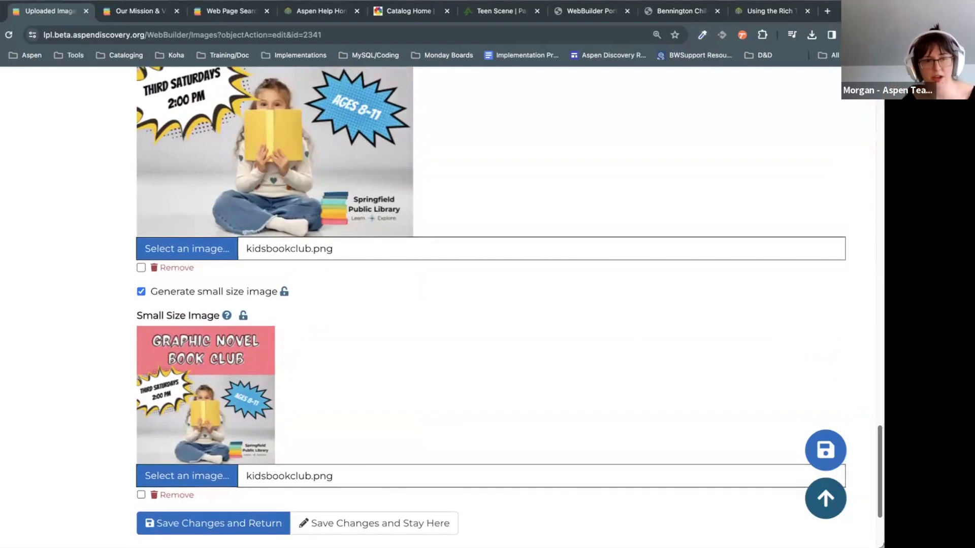
scroll(856, 208, up, 20)
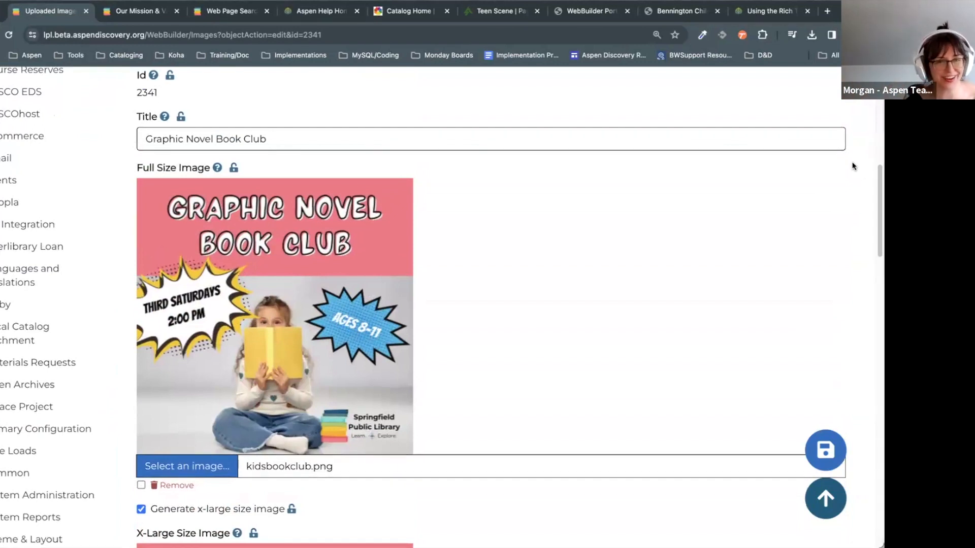
scroll(442, 305, down, 1)
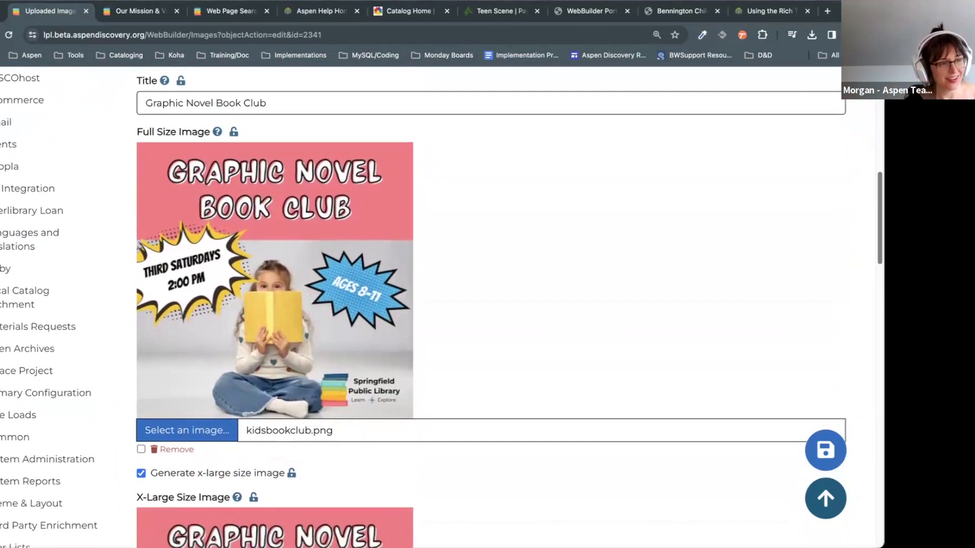
scroll(237, 408, up, 4)
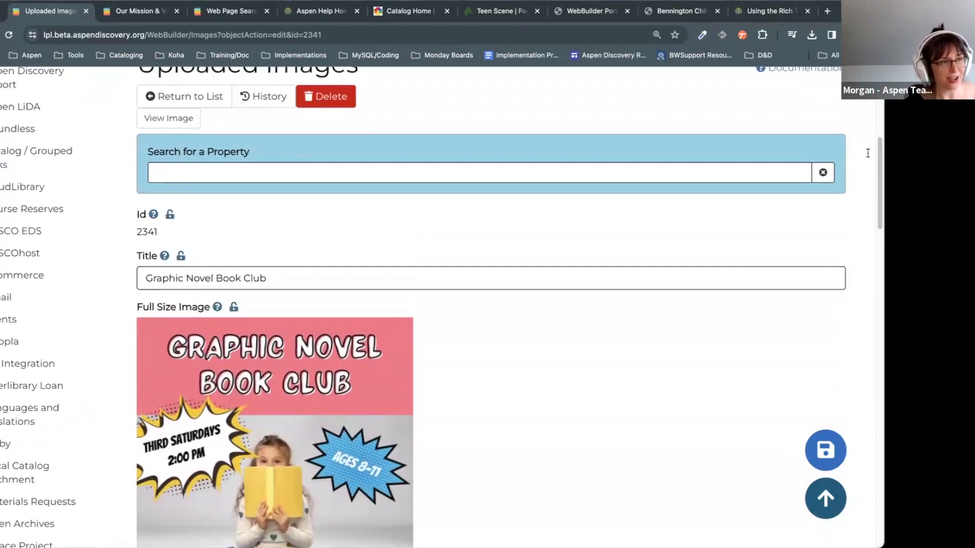
scroll(237, 409, down, 6)
scroll(237, 406, down, 4)
Step: From Custom Pages, open the empty right cell (1120) of the Book Clubs row for editing
click(6, 302)
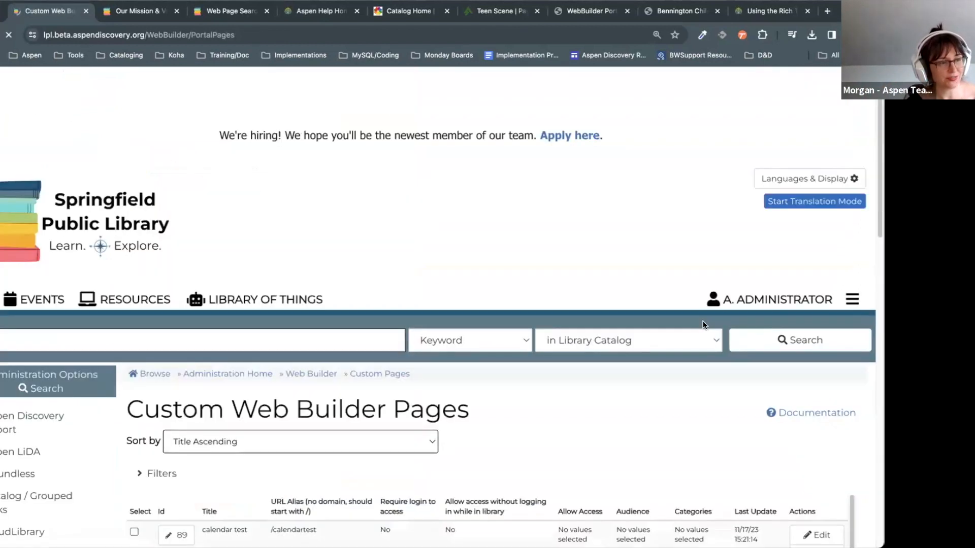
scroll(702, 325, down, 4)
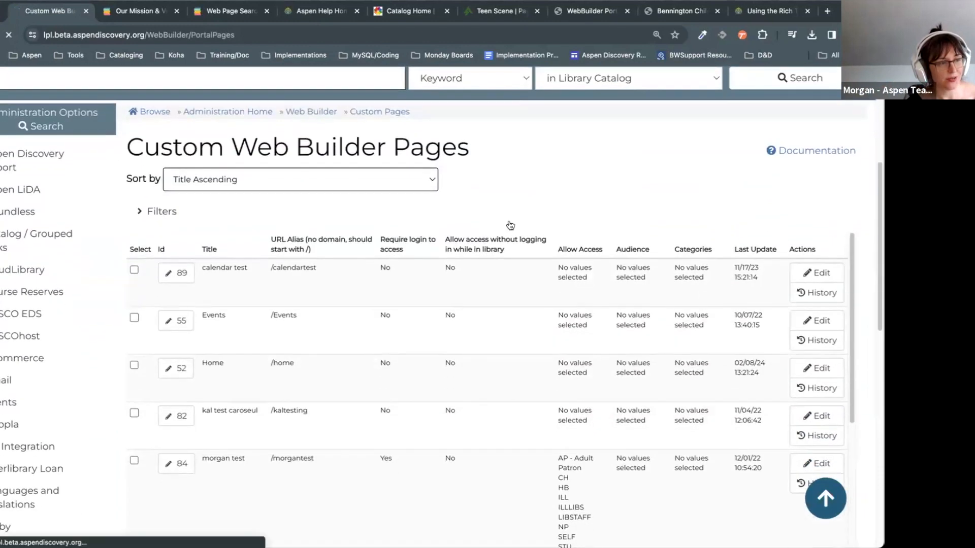
scroll(645, 202, down, 10)
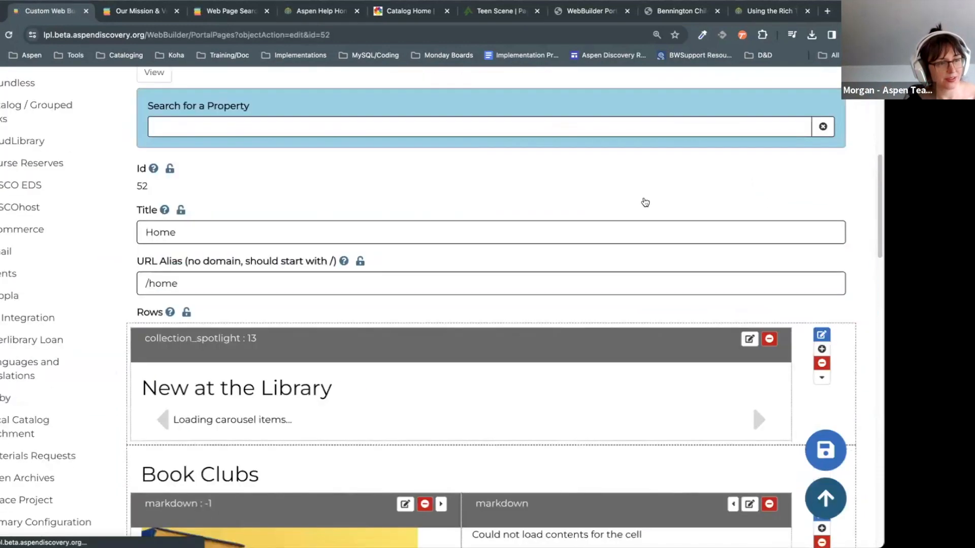
scroll(645, 202, down, 4)
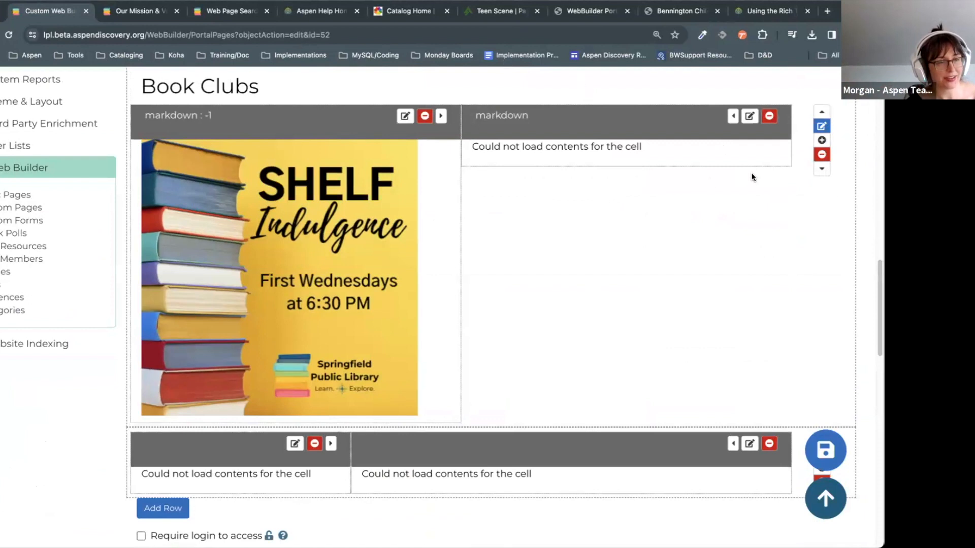
click(749, 117)
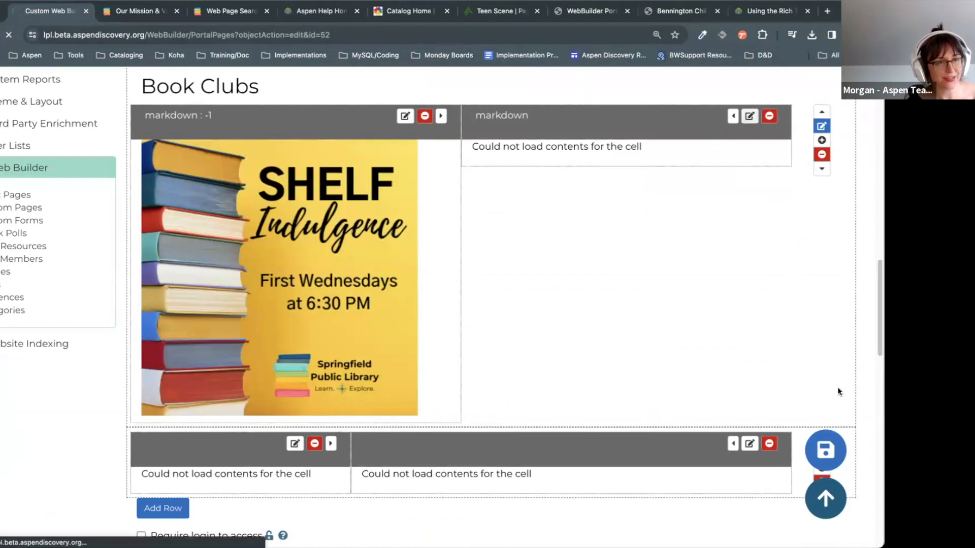
scroll(714, 401, down, 10)
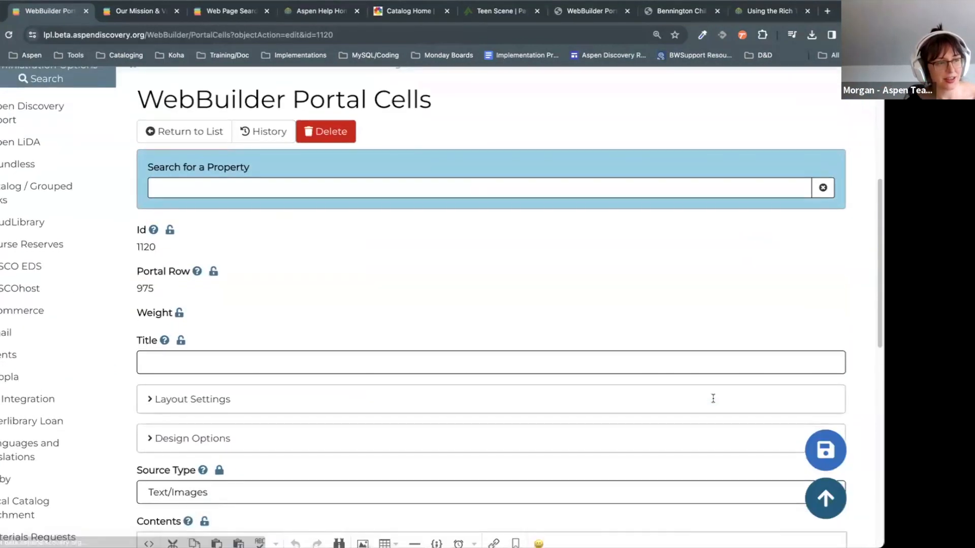
Step: Set the cell to show the Graphic Novel Book Club image, opening a URL in the same tab
click(194, 301)
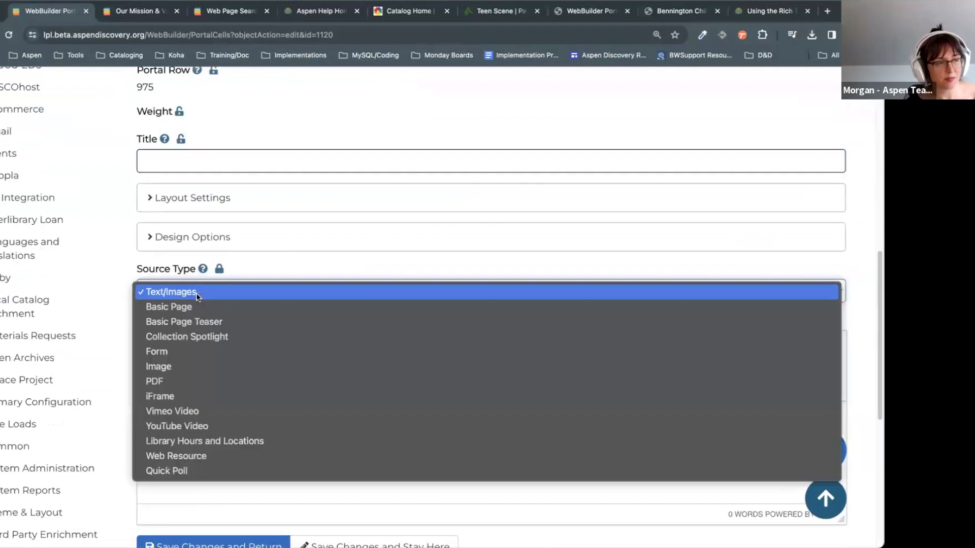
click(183, 368)
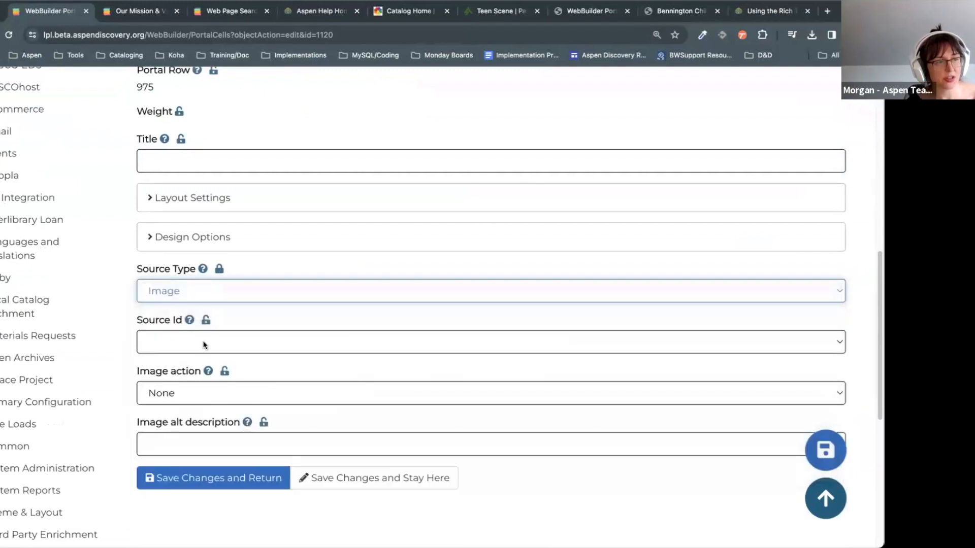
click(202, 342)
click(199, 329)
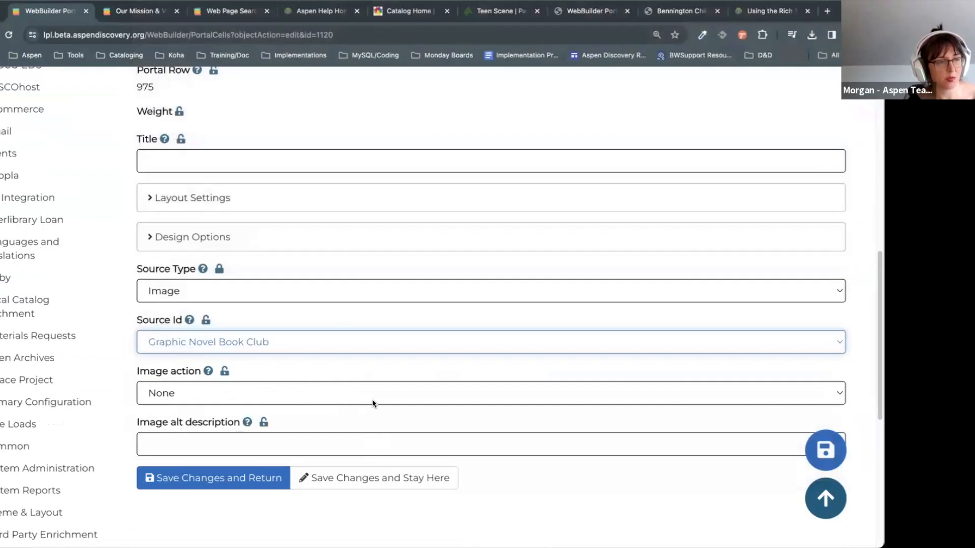
click(188, 394)
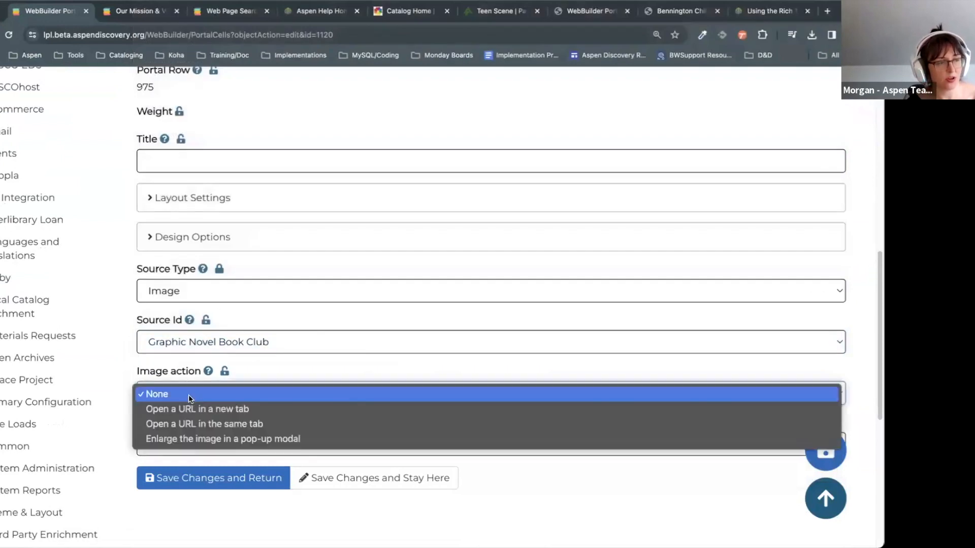
click(264, 425)
click(243, 394)
click(243, 394)
key(Tab)
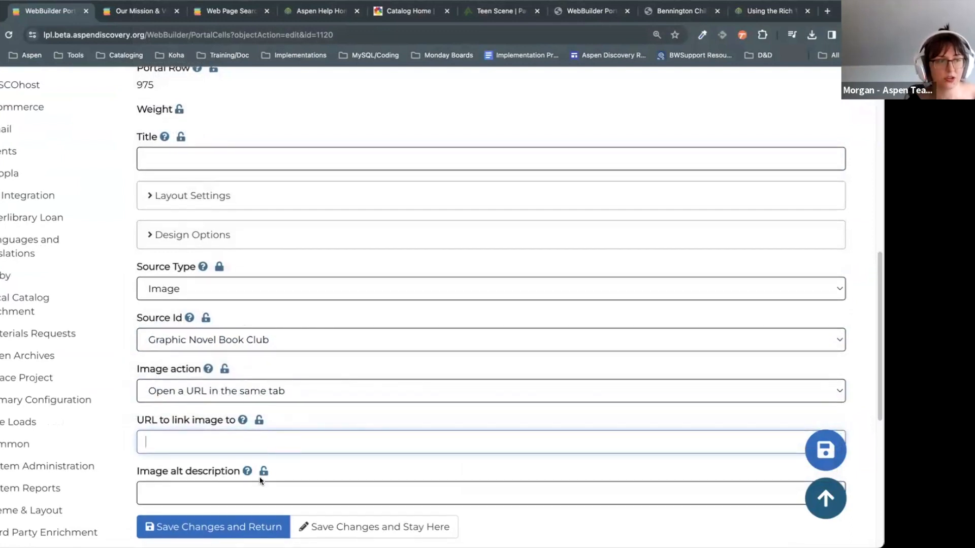
scroll(261, 480, down, 1)
Step: Enter 'Graphic Novel' as the image alt description and save the cell
click(215, 445)
text(Geph)
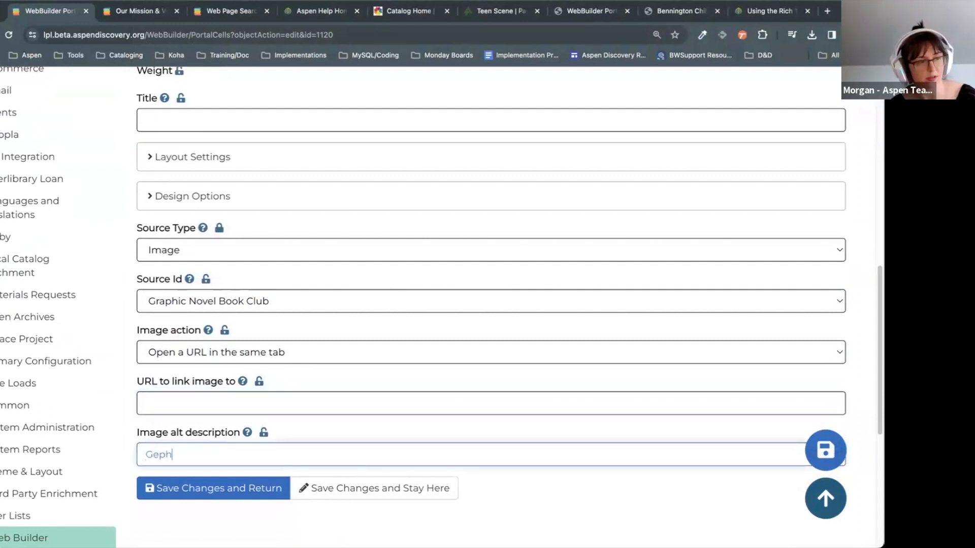
click(248, 310)
click(254, 452)
triple_click(236, 427)
click(237, 455)
double_click(236, 455)
text(Graphic Novel)
click(243, 504)
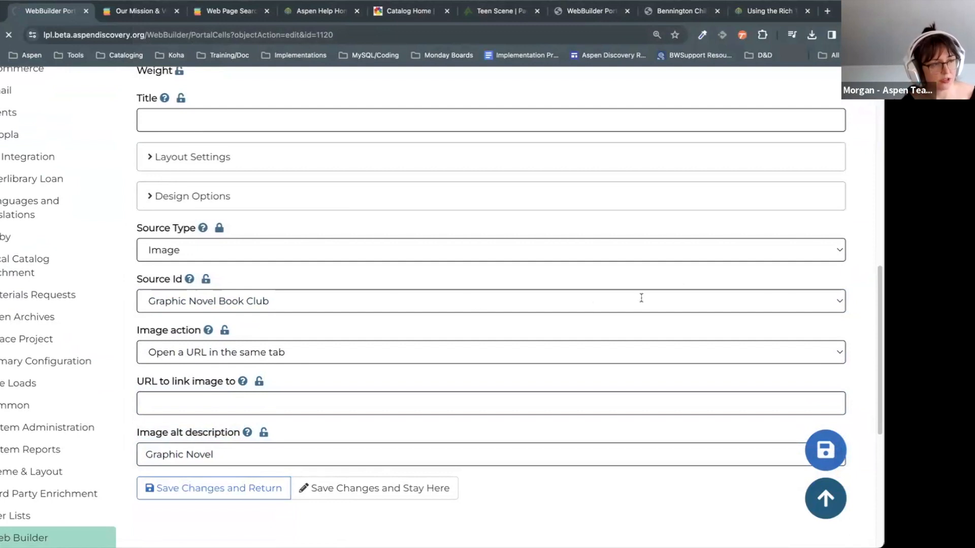
scroll(753, 254, down, 15)
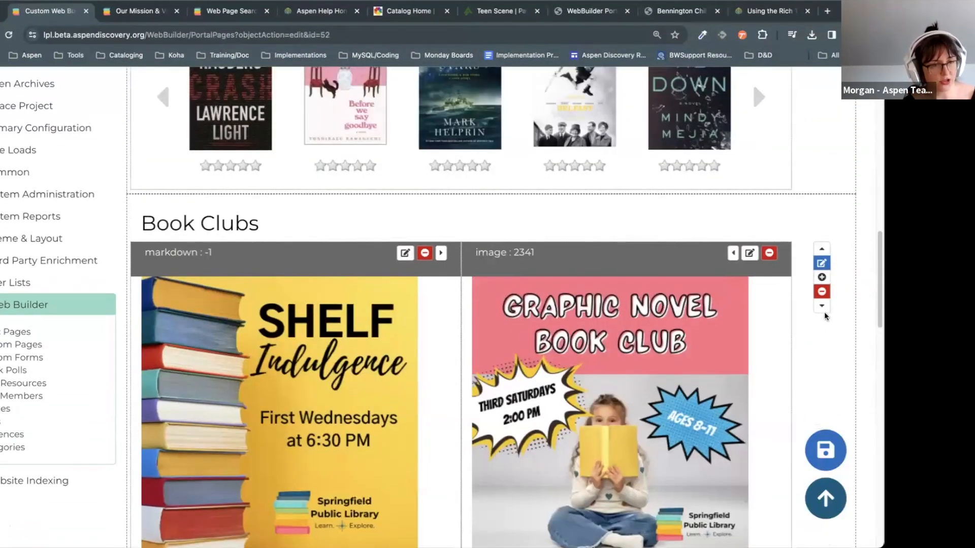
Step: Move the full-width single-cell row above the two-cell row and open its cell for editing
scroll(752, 83, down, 3)
scroll(752, 83, down, 1)
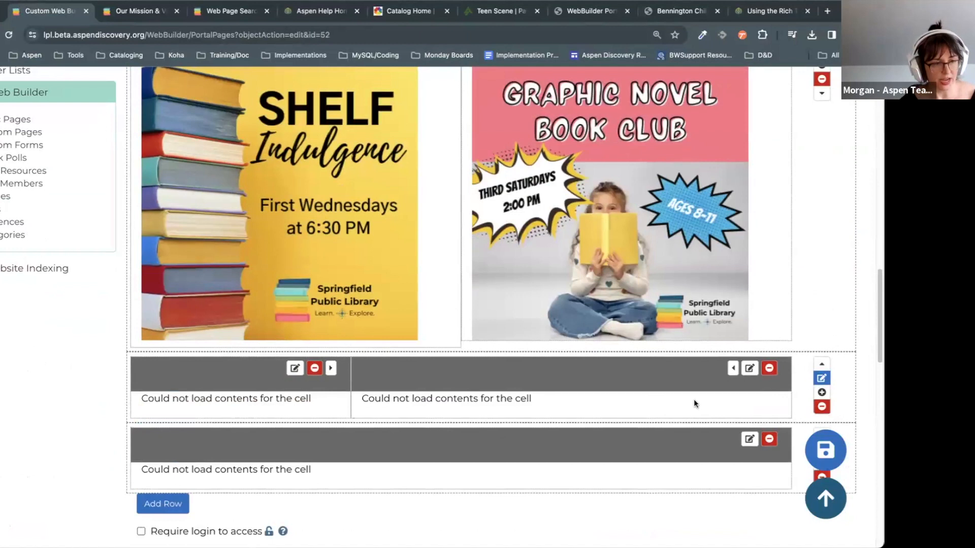
scroll(580, 439, down, 5)
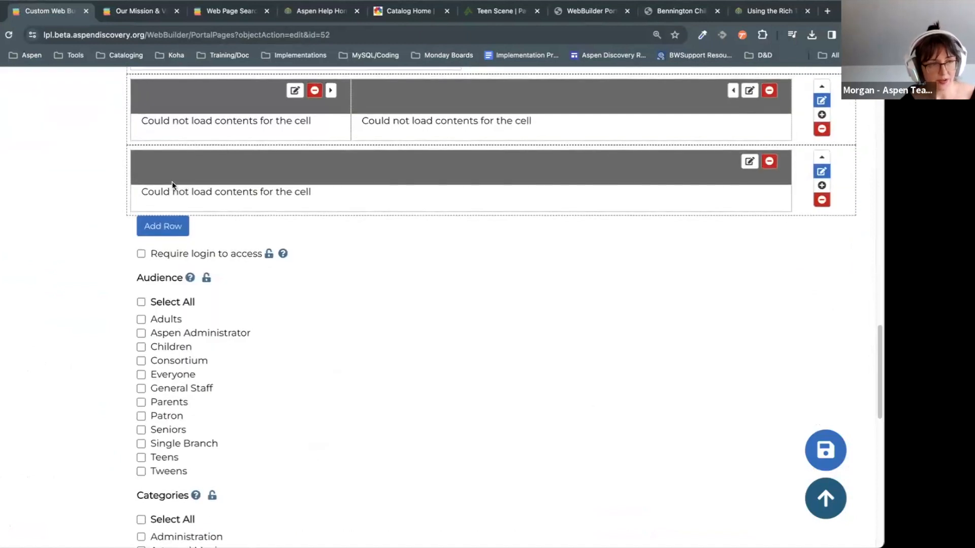
scroll(791, 328, up, 2)
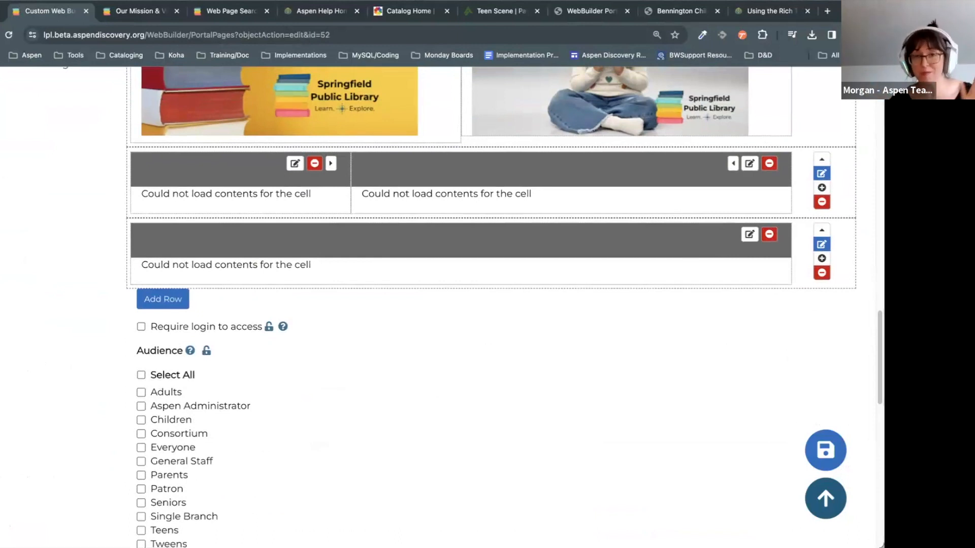
scroll(519, 456, up, 3)
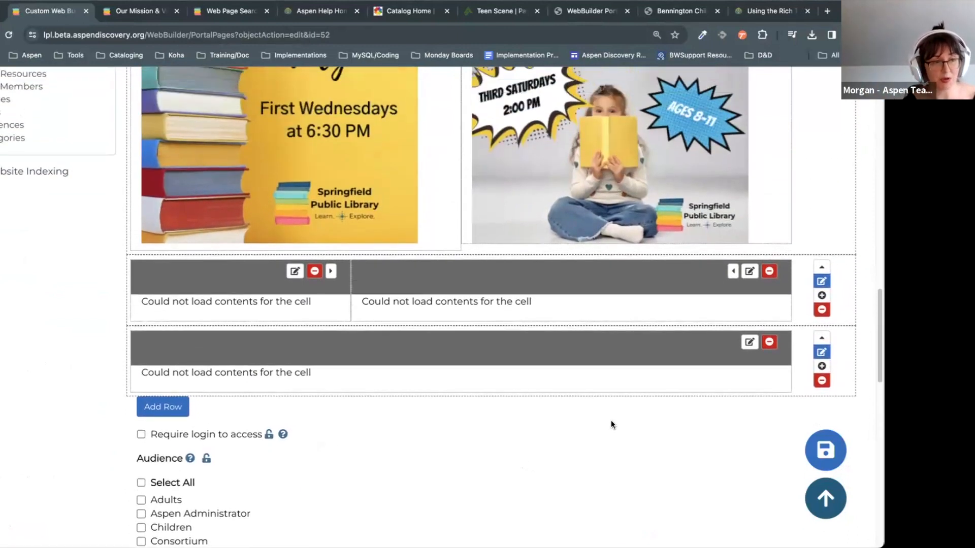
click(822, 336)
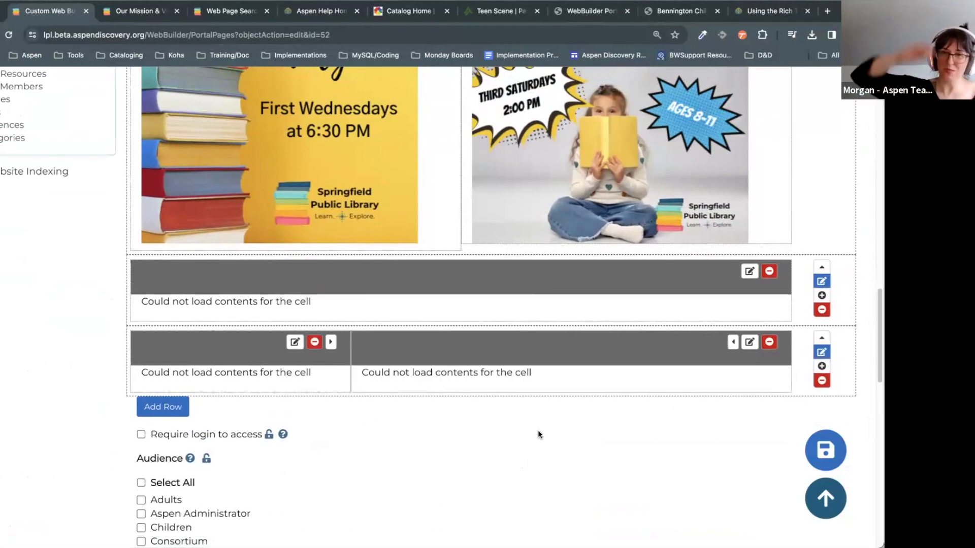
scroll(785, 240, up, 1)
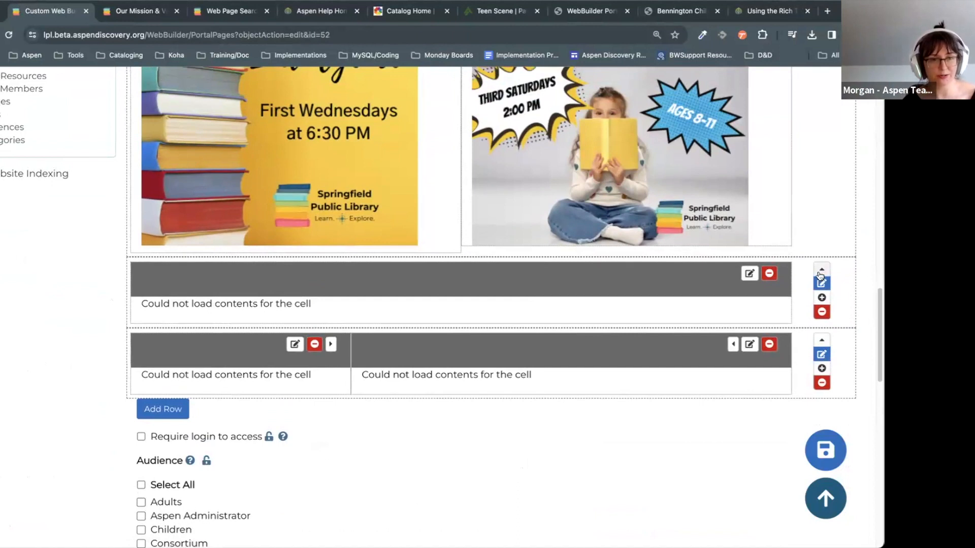
click(750, 275)
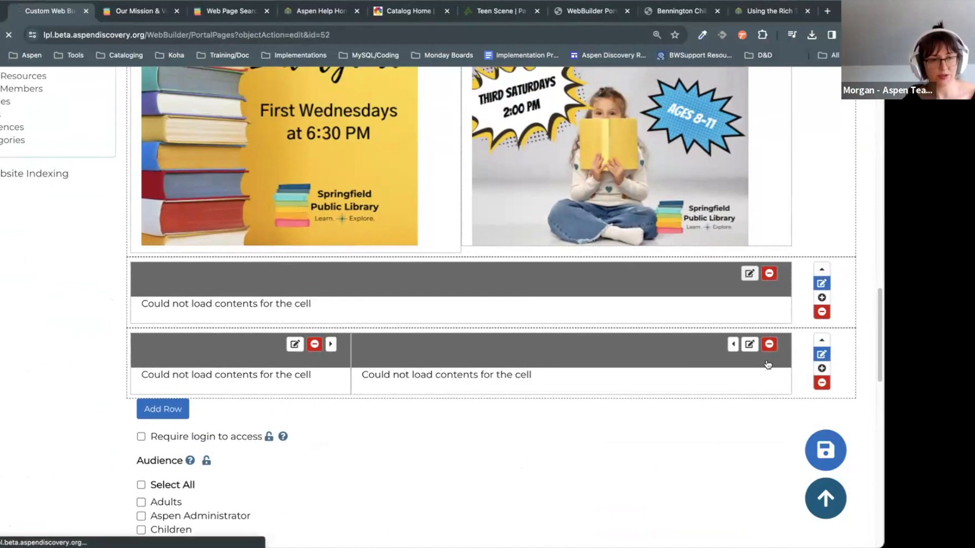
Step: Set the full-width cell's source type to Library Hours and Locations and save it
scroll(741, 412, down, 10)
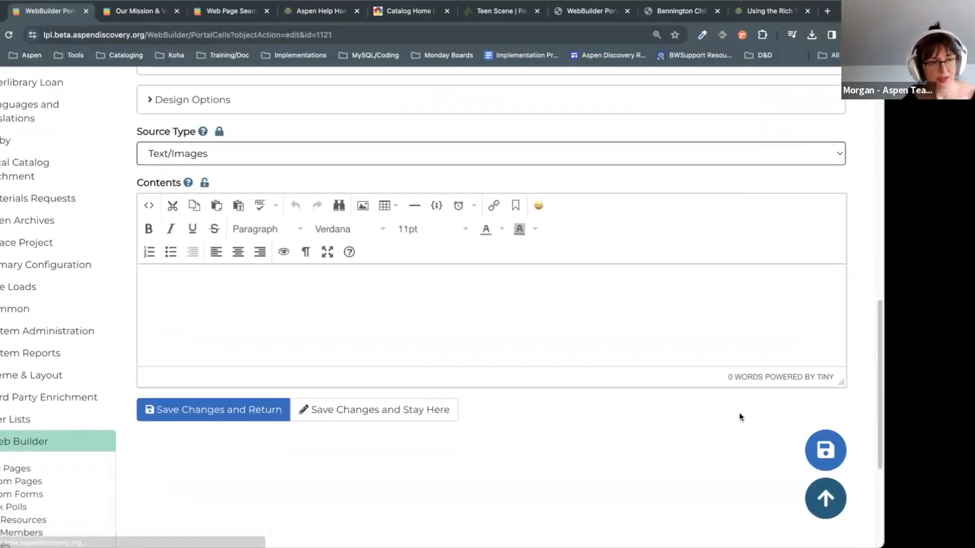
scroll(279, 203, up, 2)
click(217, 201)
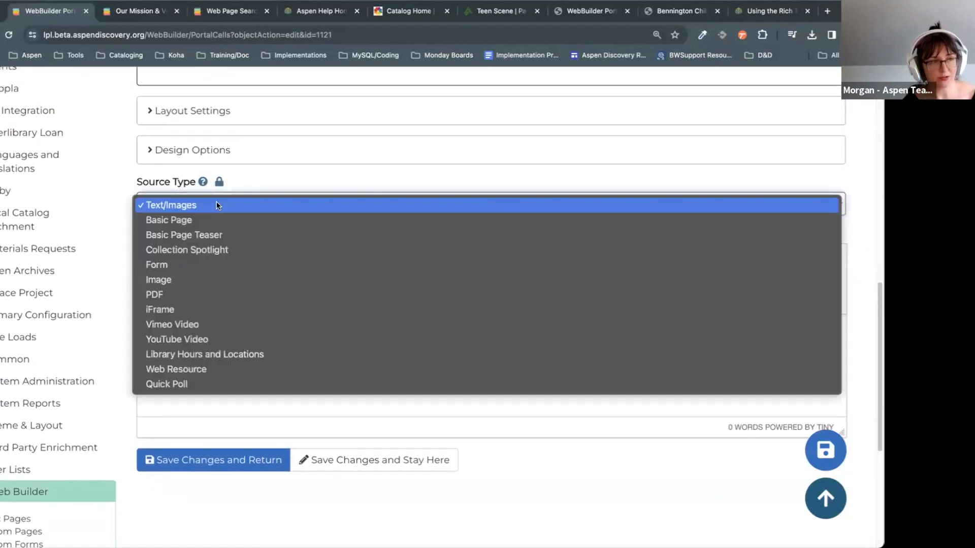
click(239, 356)
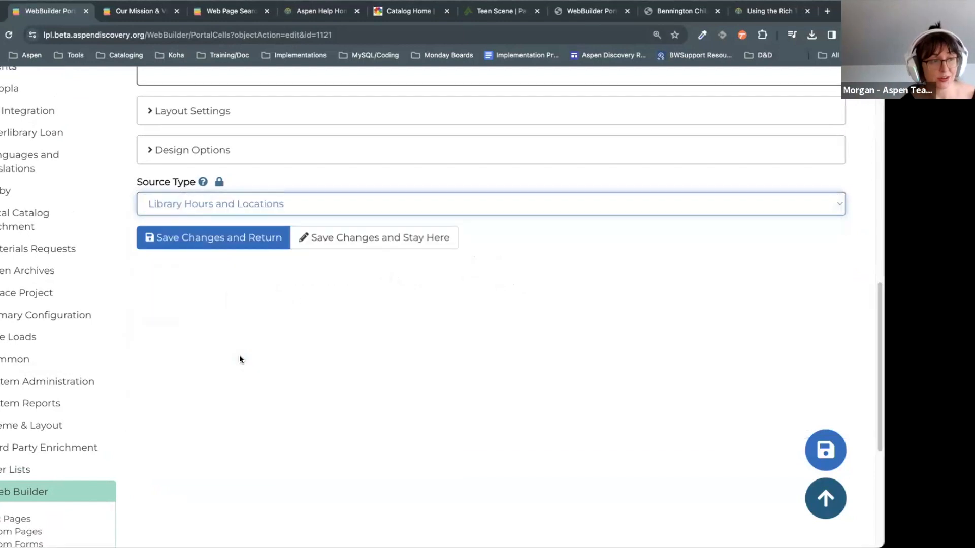
click(219, 238)
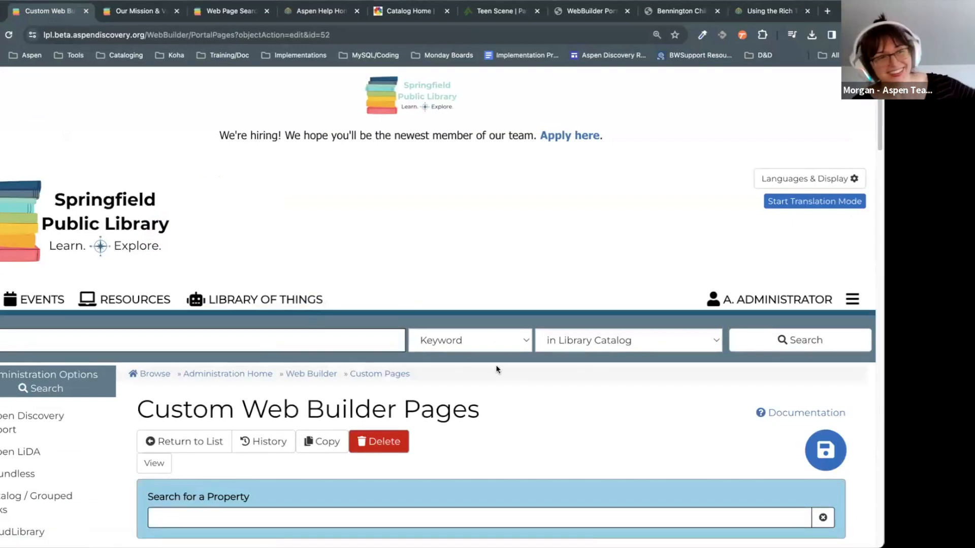
Step: Select and clear the right-hand cell's could-not-load message text
scroll(518, 371, down, 2)
scroll(559, 376, down, 5)
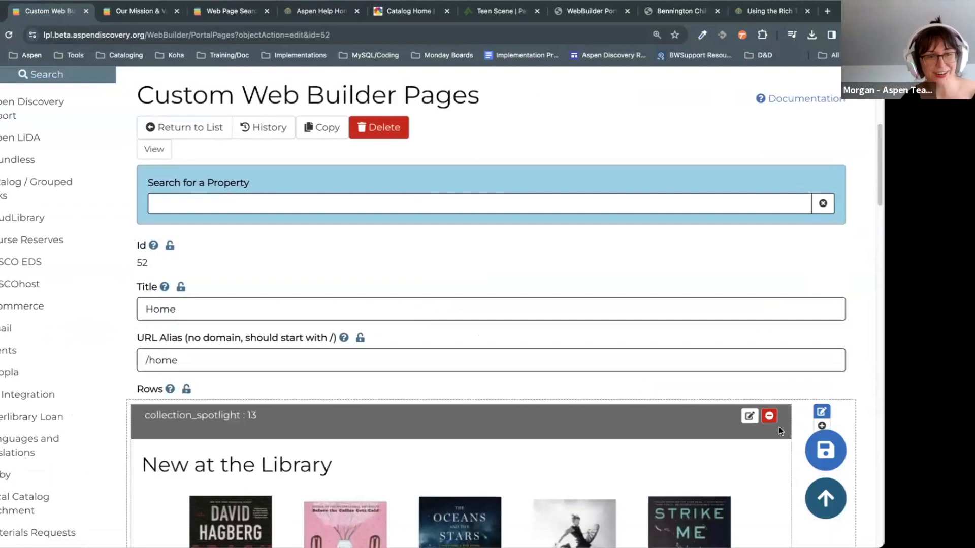
scroll(304, 305, down, 15)
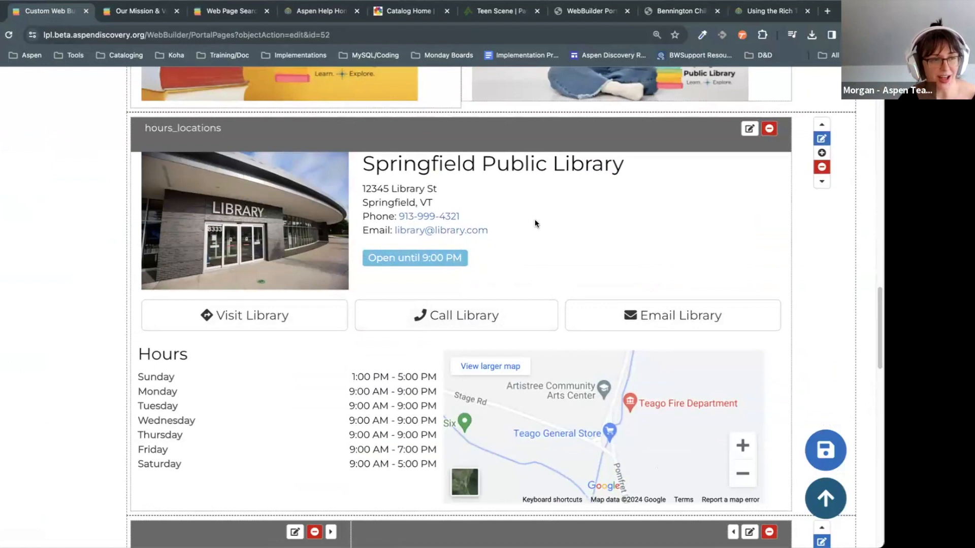
scroll(504, 306, down, 1)
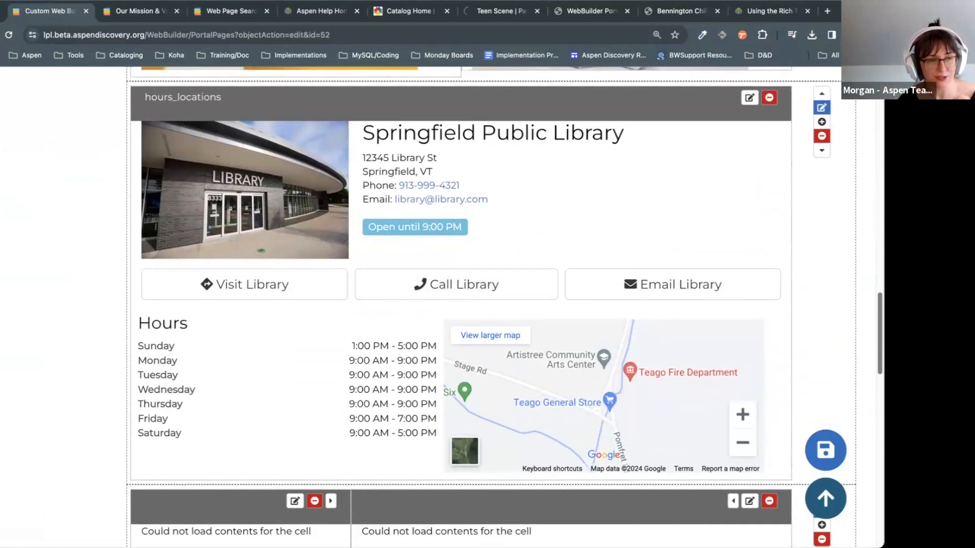
scroll(463, 297, up, 1)
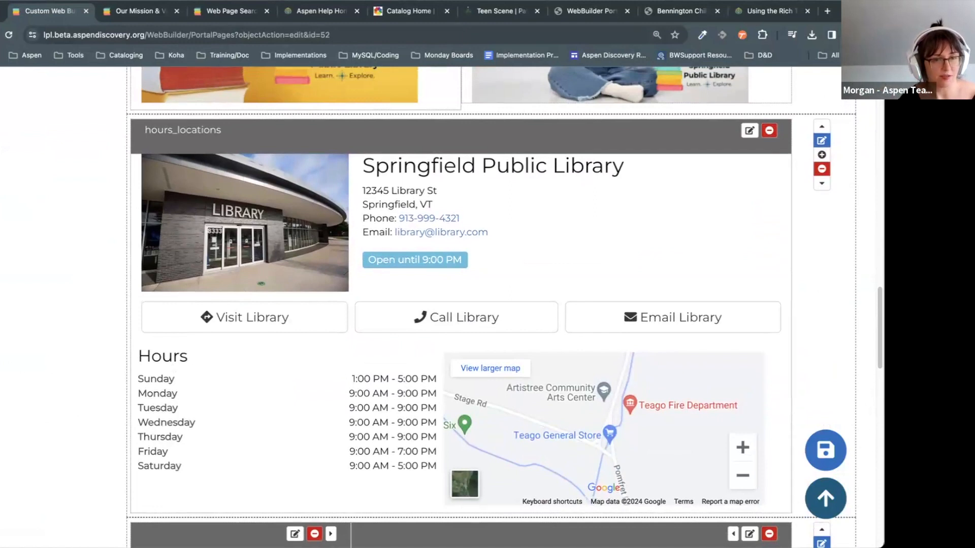
scroll(172, 368, down, 9)
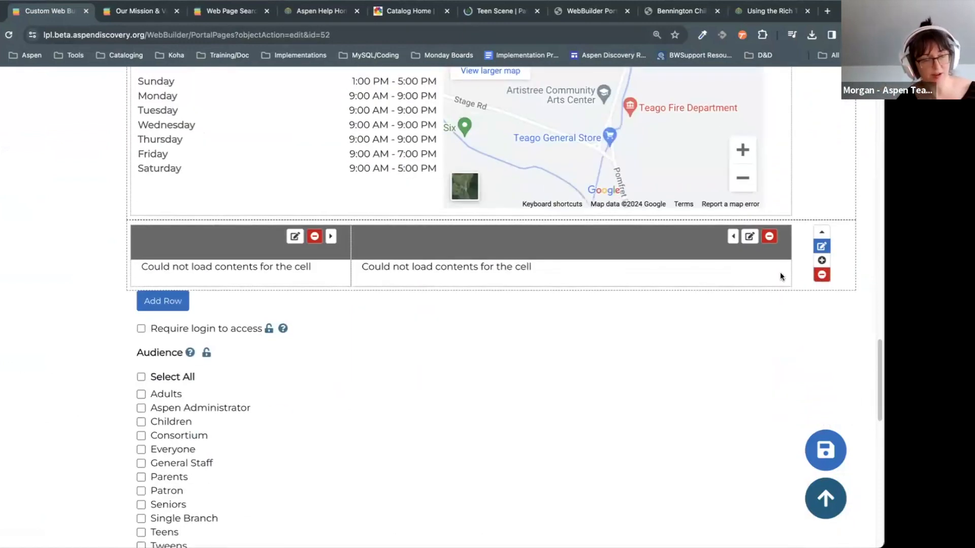
scroll(858, 354, up, 1)
scroll(527, 336, up, 1)
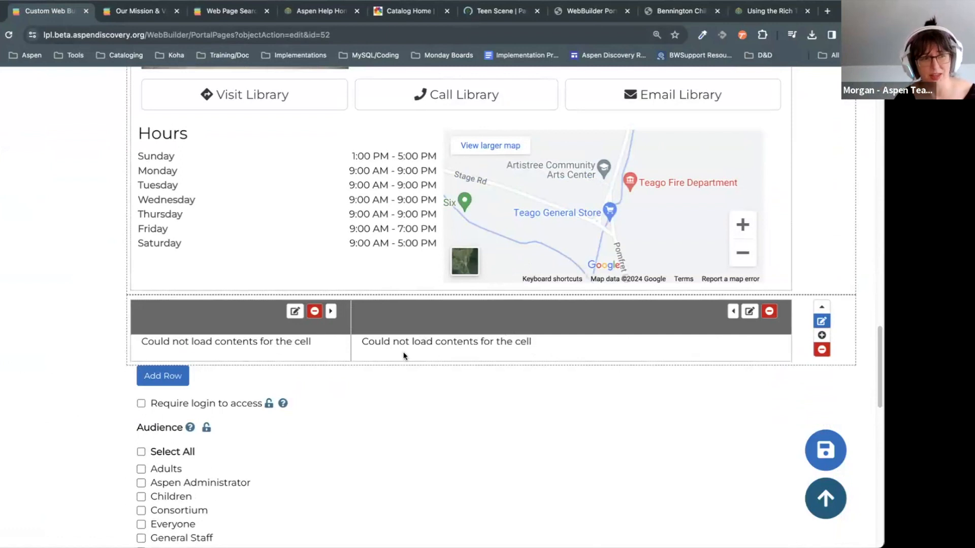
triple_click(361, 343)
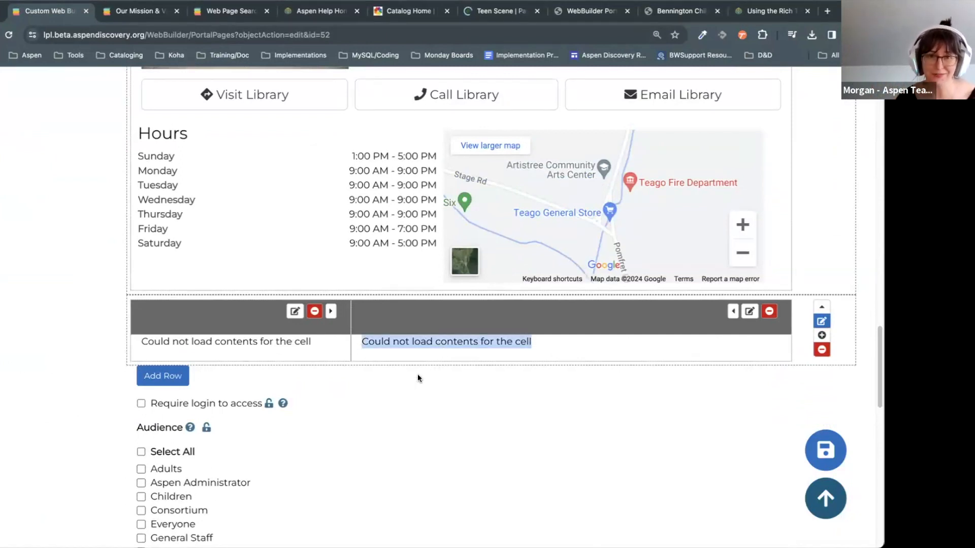
scroll(488, 488, up, 1)
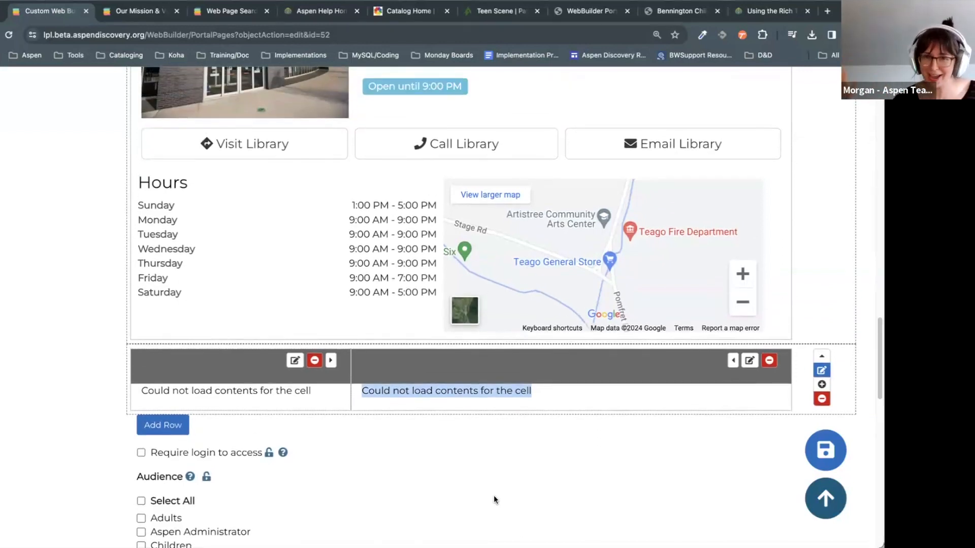
click(508, 461)
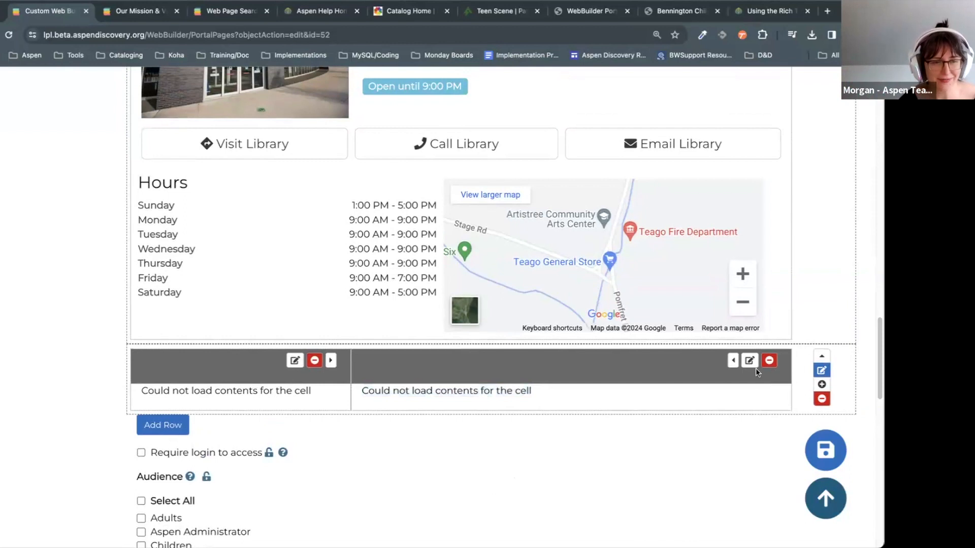
Step: Delete the right-hand cell of the row below the hours block, confirming with OK
click(769, 361)
click(509, 102)
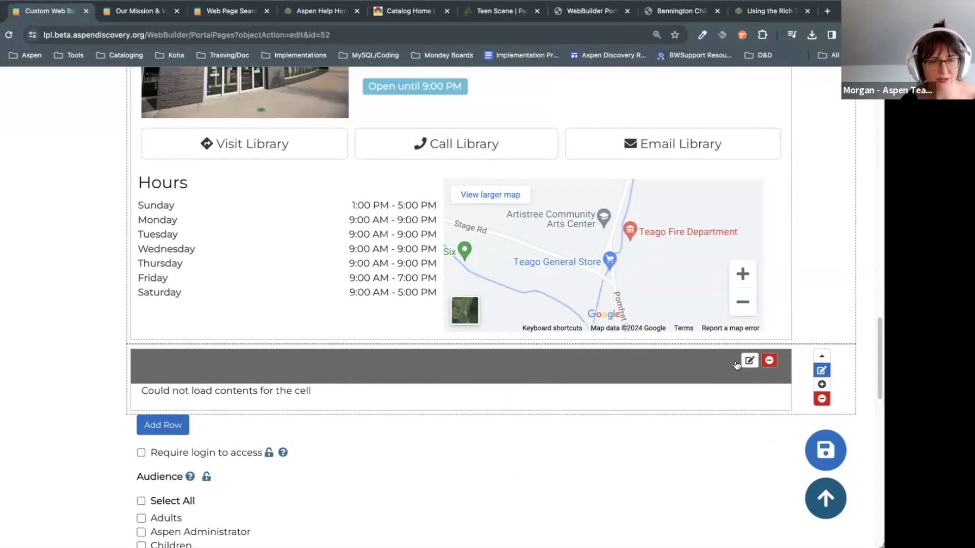
scroll(724, 426, down, 9)
scroll(263, 263, down, 5)
Step: Enter <p>&nbsp;</p> as the remaining cell's HTML source and apply it
scroll(252, 289, up, 1)
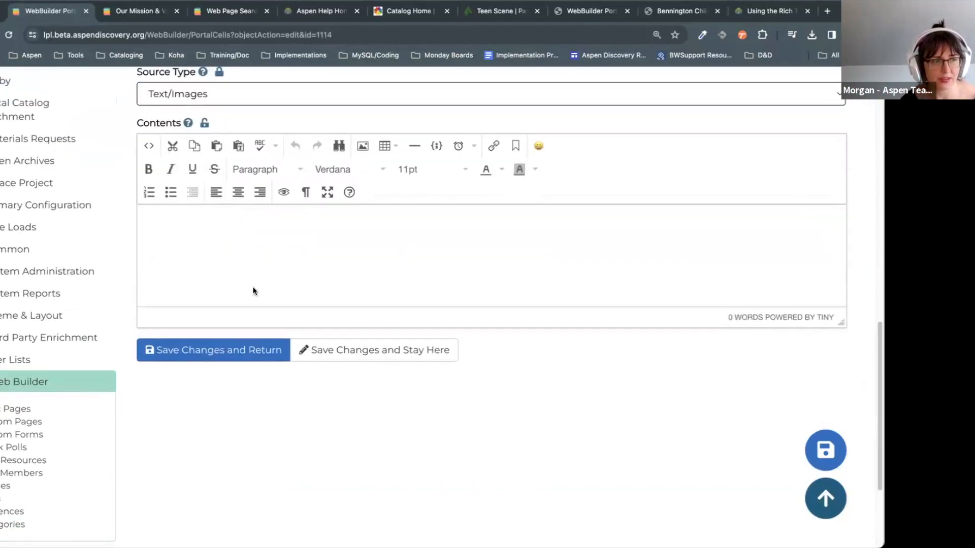
click(149, 147)
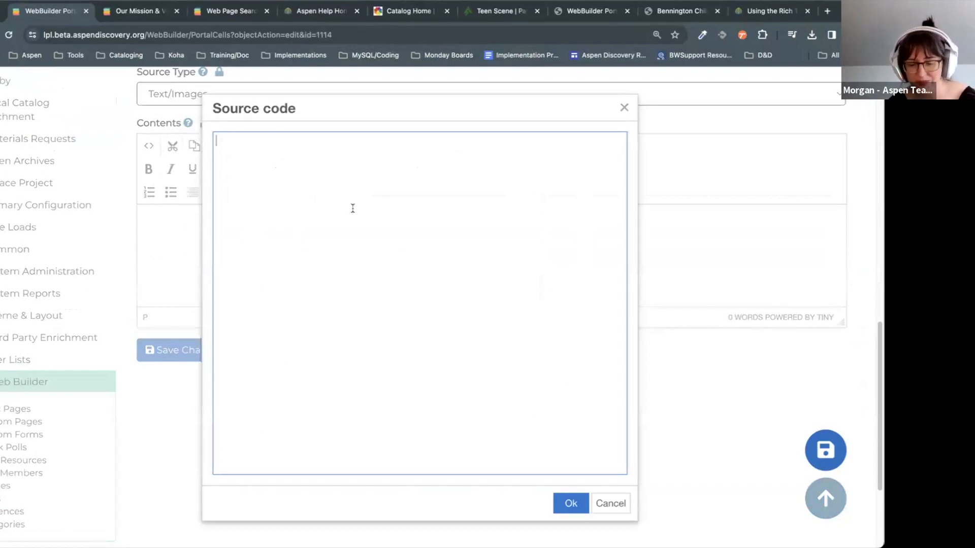
text(<p>&nbsp;</p>)
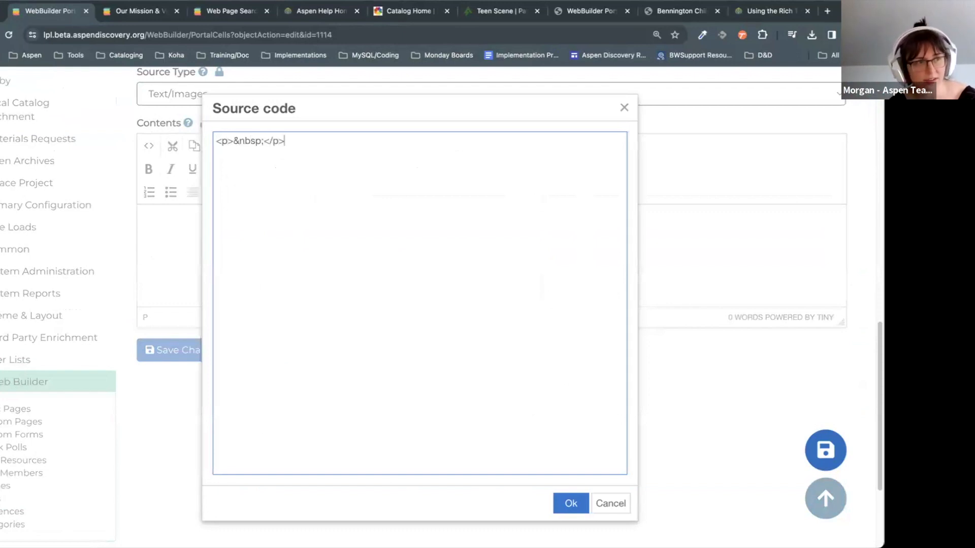
key(ctrl+a)
click(301, 136)
key(ctrl+a)
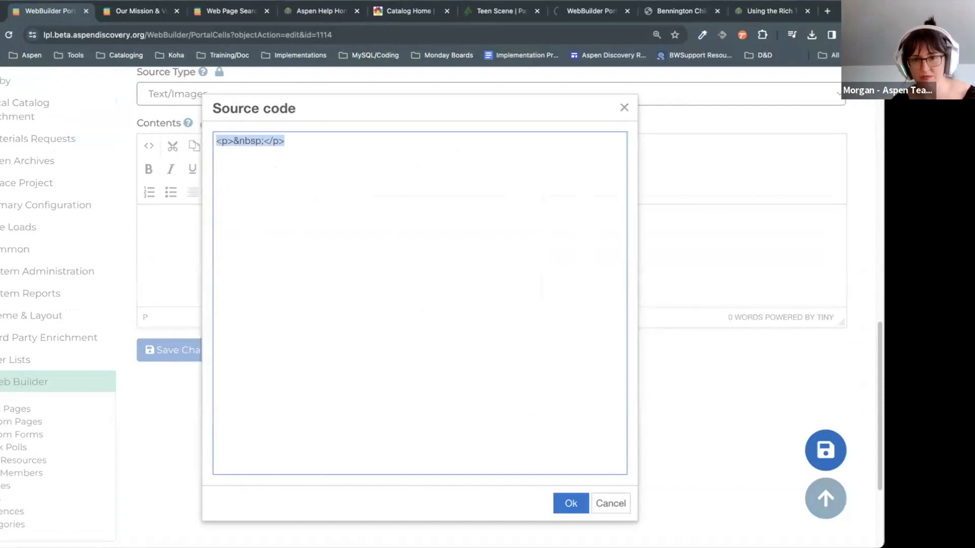
click(568, 503)
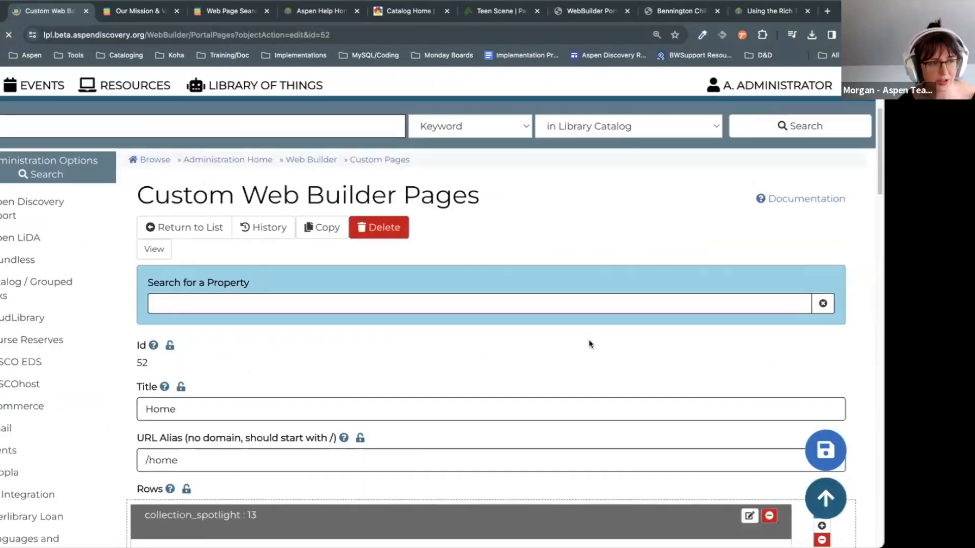
Step: Highlight 'home' in the Home page's URL alias field
scroll(590, 339, down, 15)
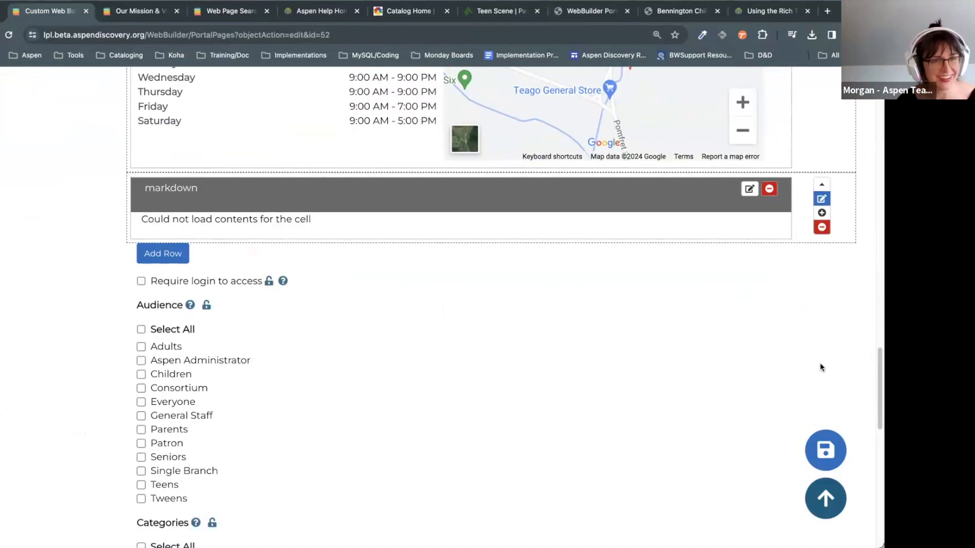
scroll(620, 401, up, 2)
scroll(571, 403, down, 2)
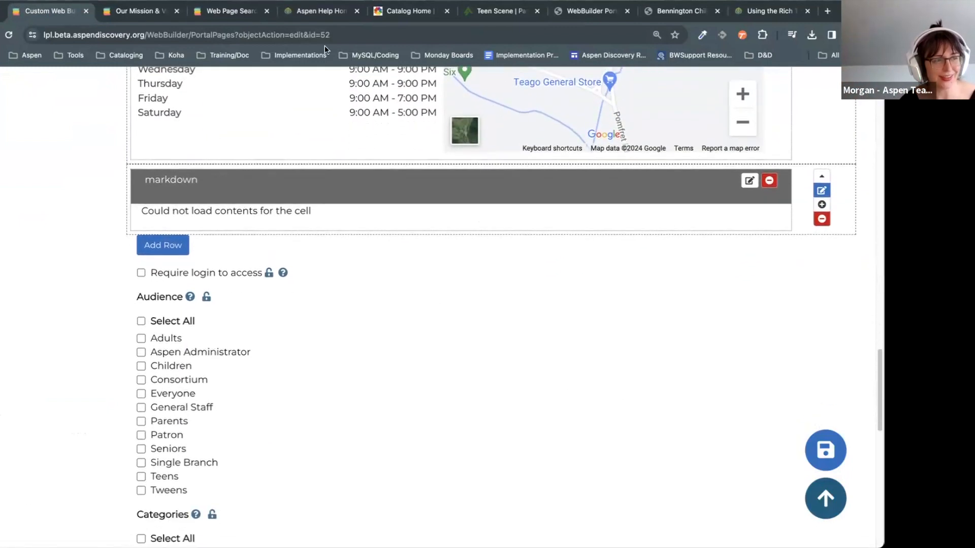
scroll(493, 302, down, 12)
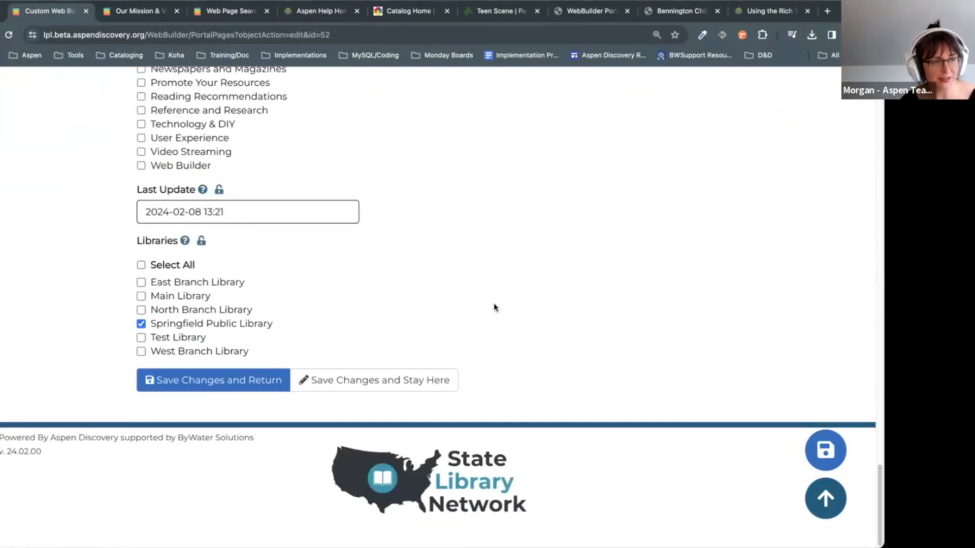
scroll(486, 301, up, 8)
scroll(487, 298, up, 20)
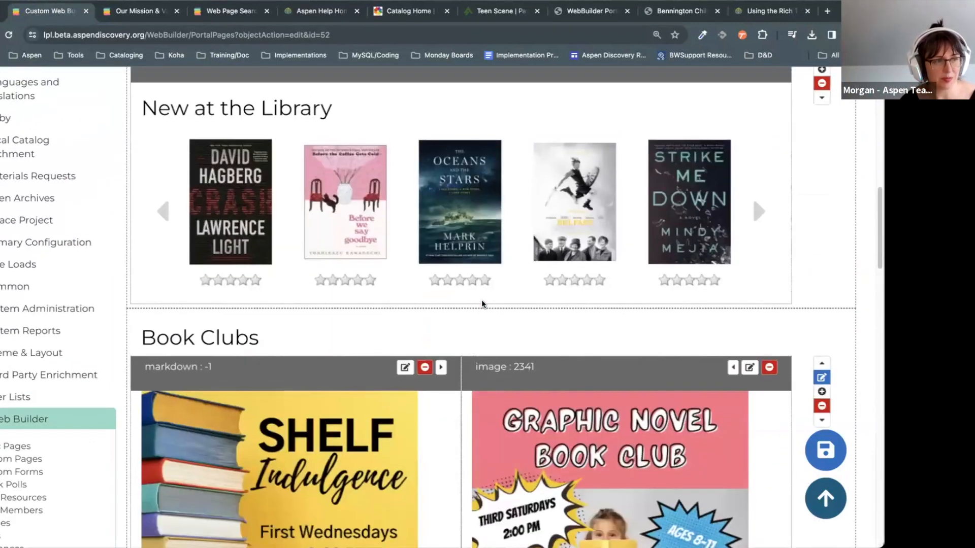
drag(188, 385, 148, 378)
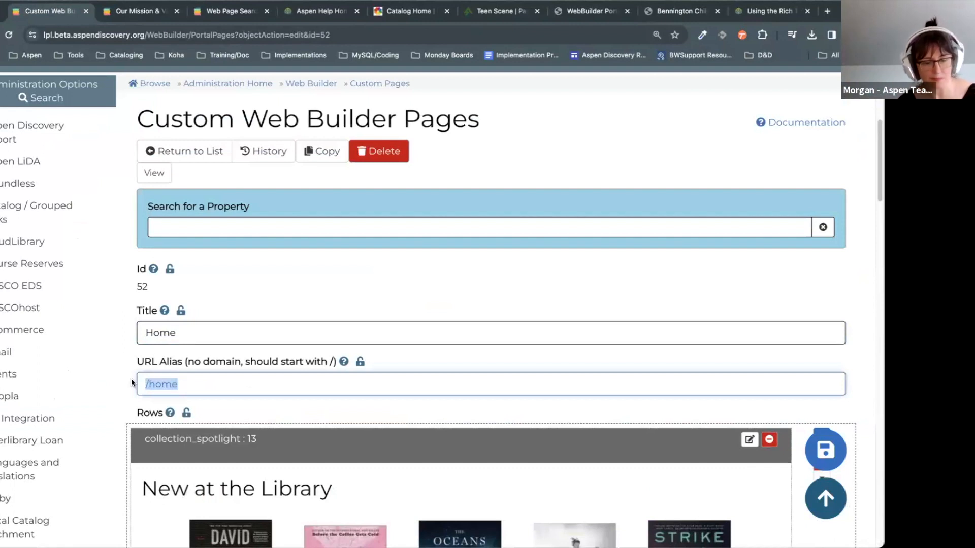
Step: Load the library's /home address in the Our Mission & Values tab
click(141, 12)
double_click(181, 34)
text(home)
key(Return)
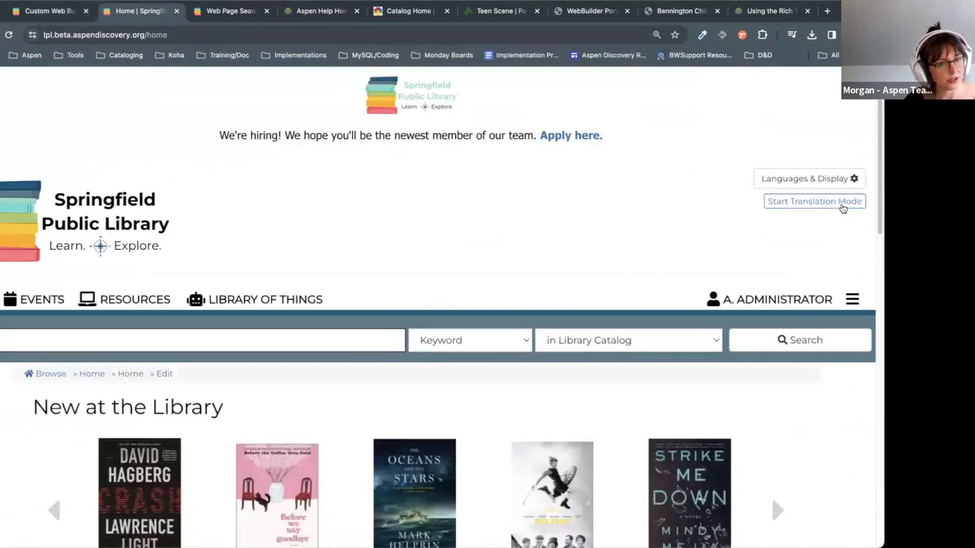
scroll(842, 208, down, 4)
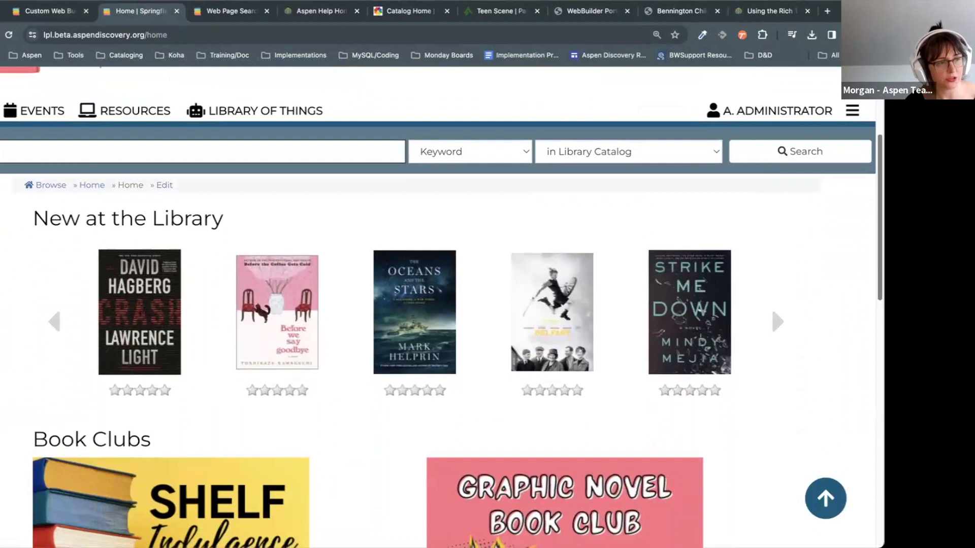
scroll(655, 336, down, 1)
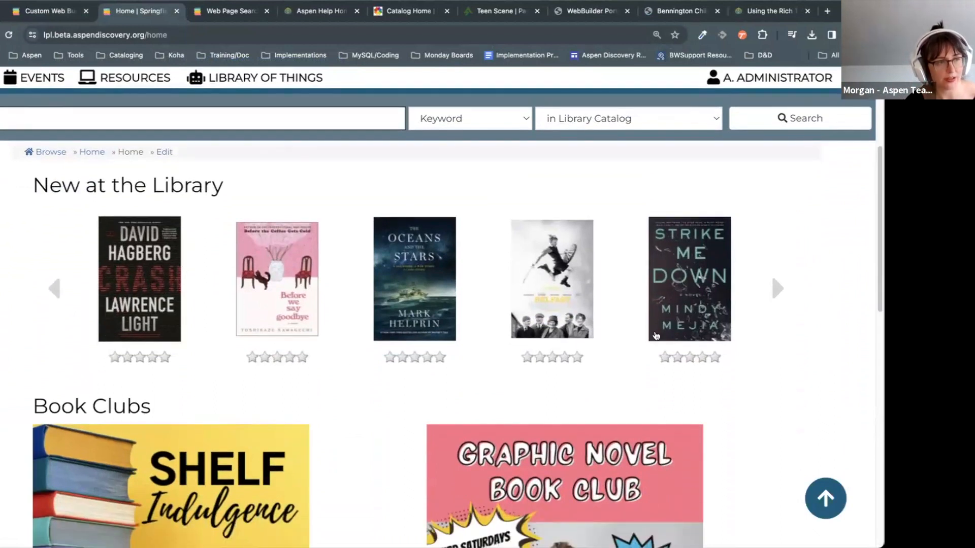
scroll(863, 255, down, 5)
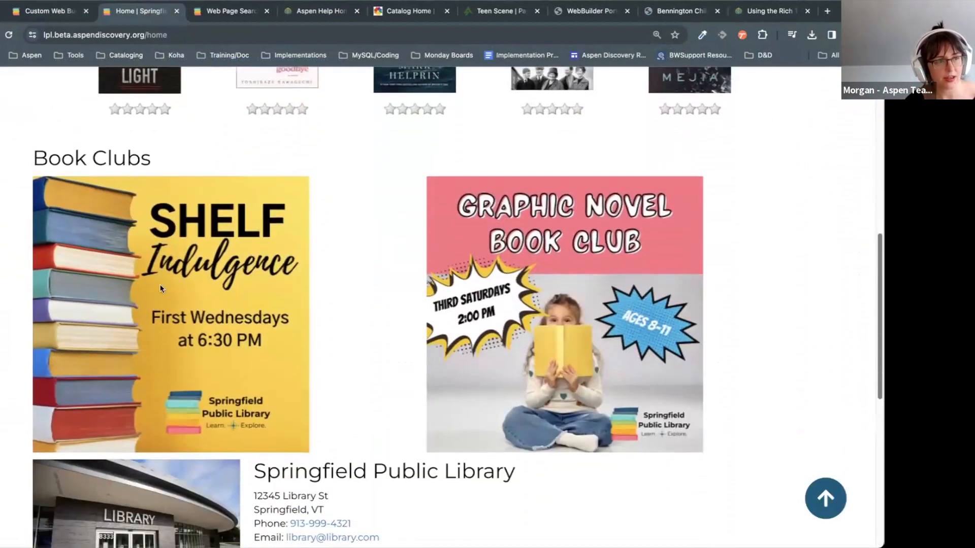
scroll(526, 486, down, 6)
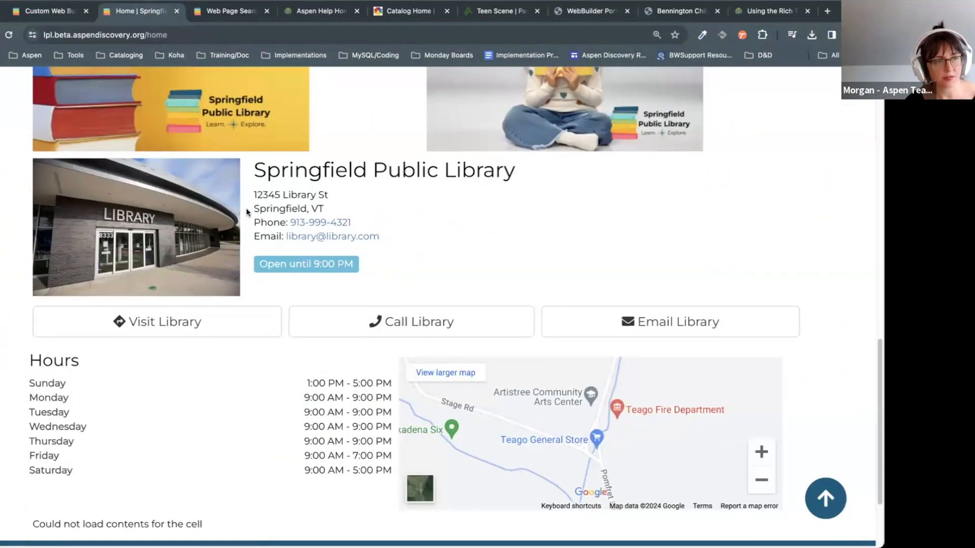
scroll(436, 305, down, 3)
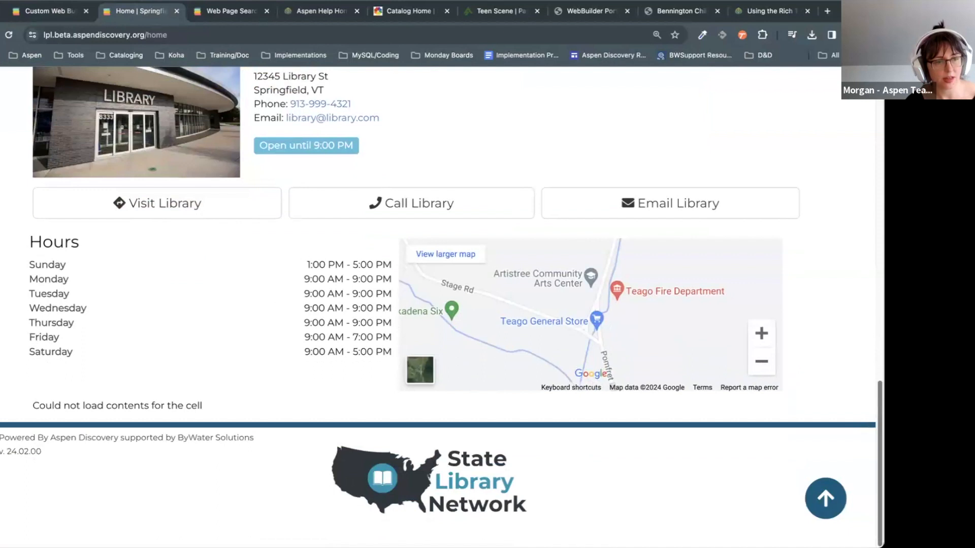
scroll(441, 304, up, 3)
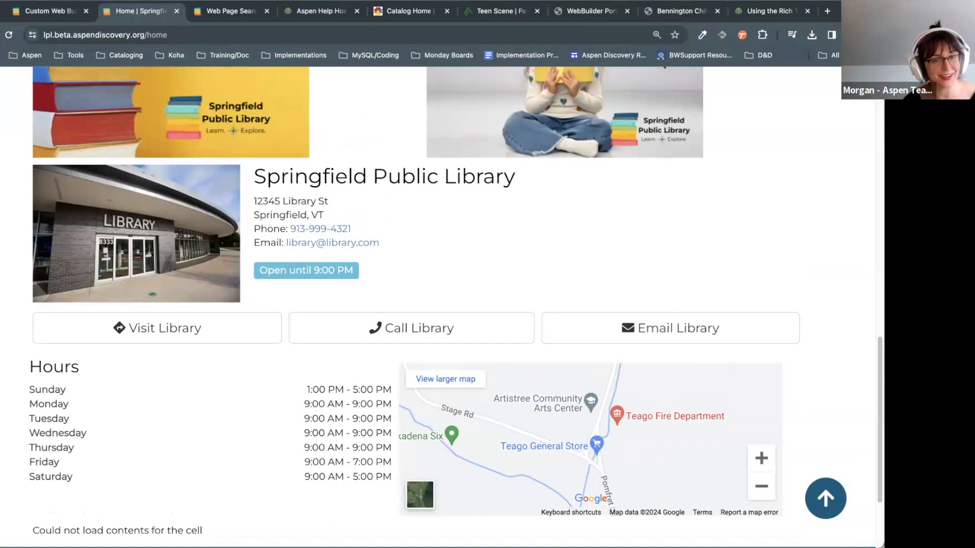
scroll(442, 304, up, 1)
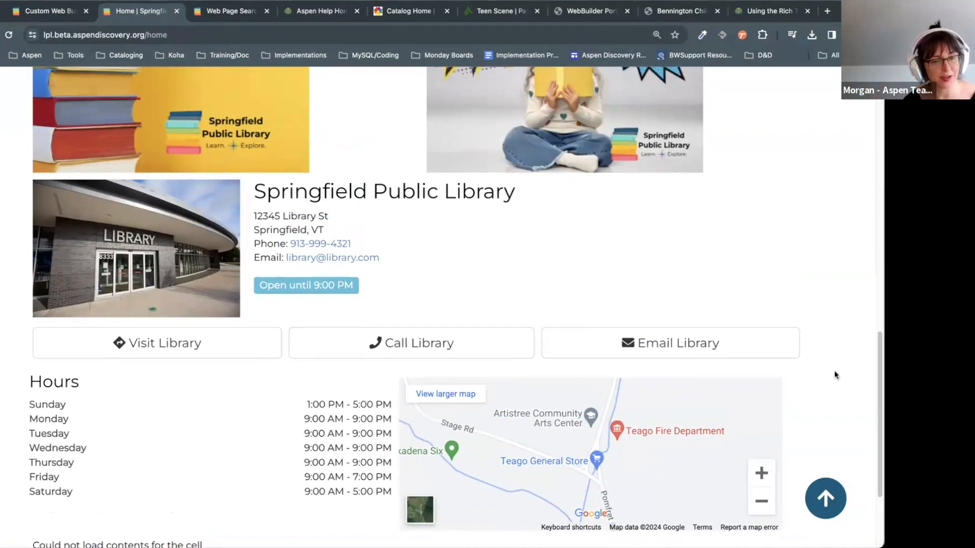
scroll(441, 304, down, 1)
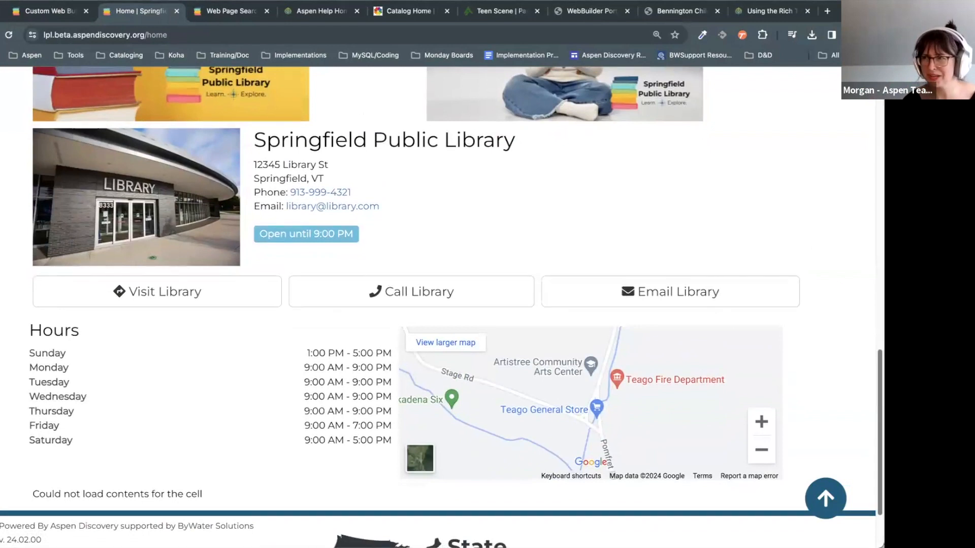
scroll(442, 305, up, 2)
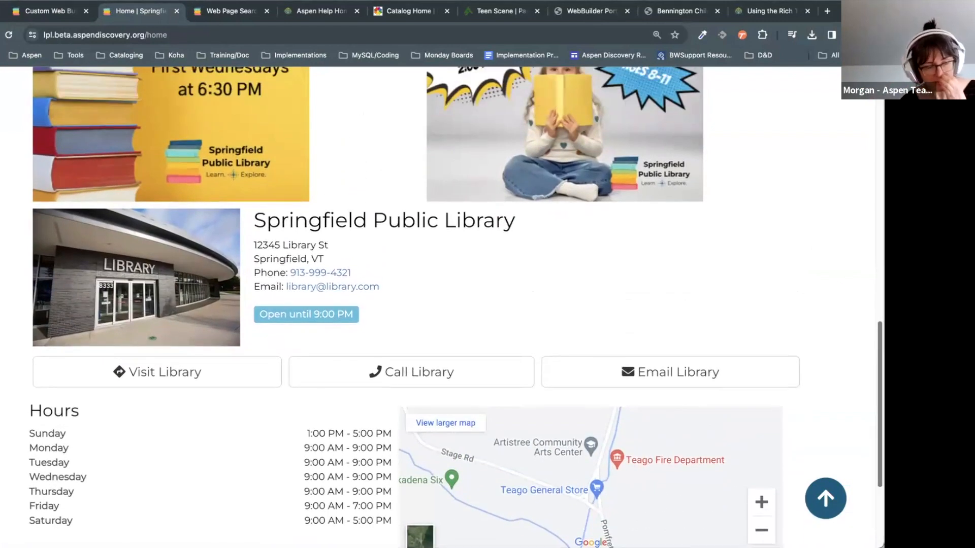
scroll(442, 305, down, 1)
scroll(442, 305, up, 1)
scroll(442, 304, down, 1)
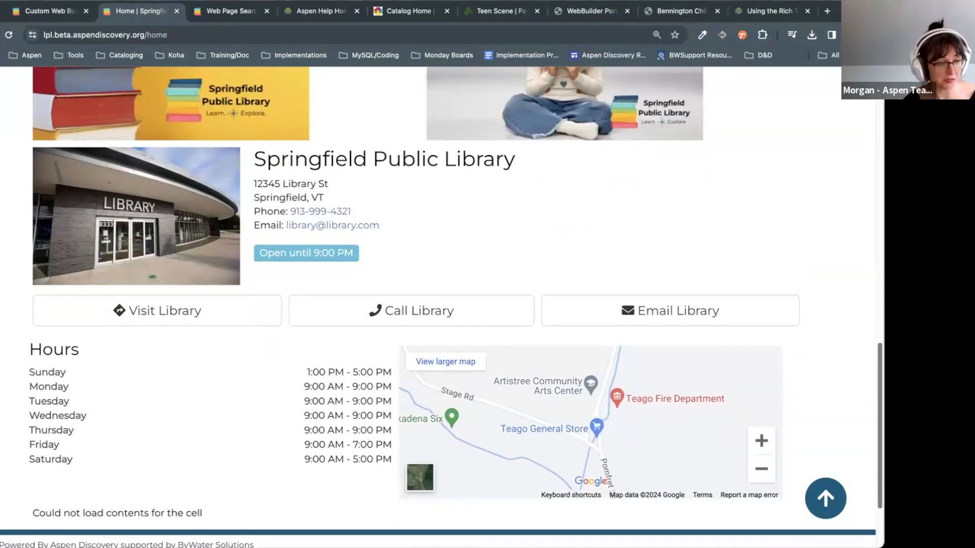
scroll(772, 360, up, 12)
key(alt+Left)
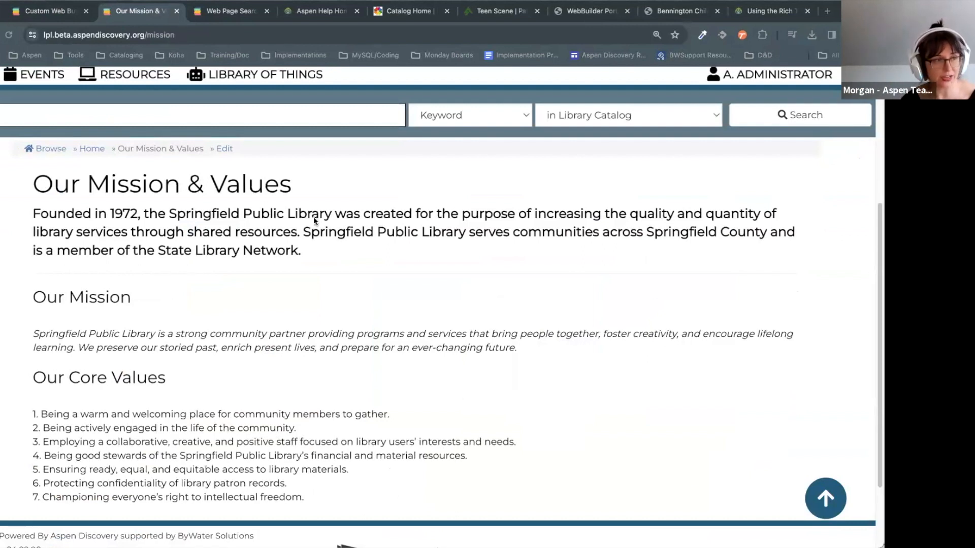
Step: Return to the Home page's Web Builder editor and open the bottom markdown cell for editing
key(ctrl+shift+Tab)
scroll(550, 372, down, 3)
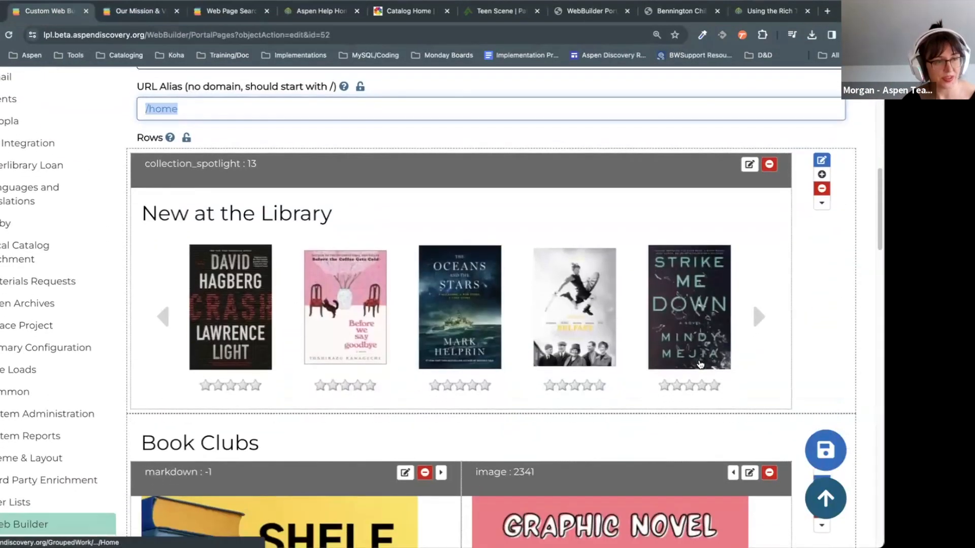
scroll(852, 348, down, 9)
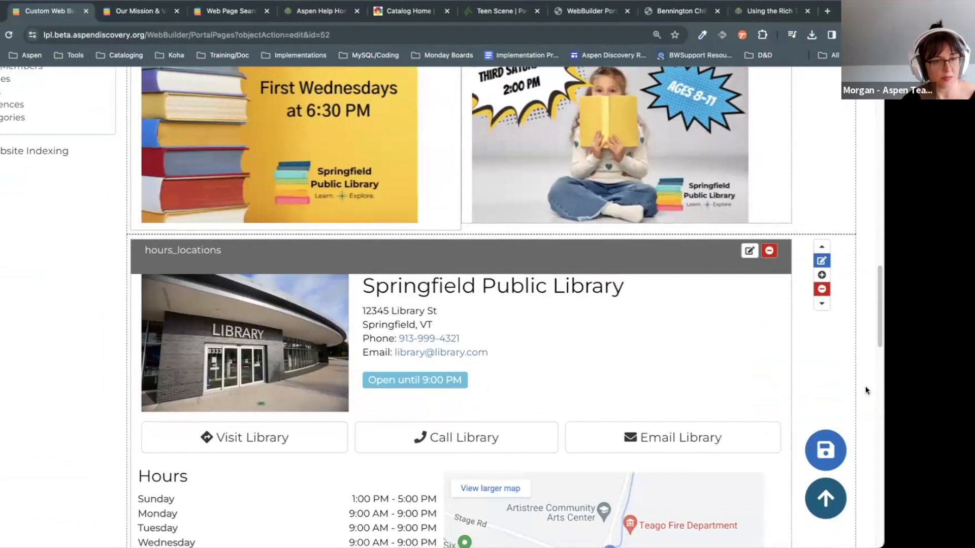
scroll(858, 336, down, 5)
scroll(823, 279, down, 4)
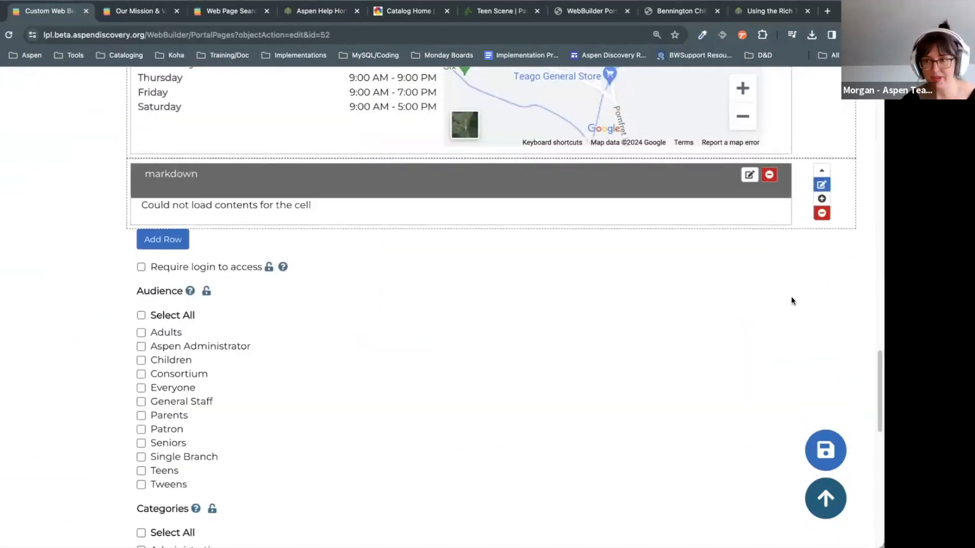
click(749, 175)
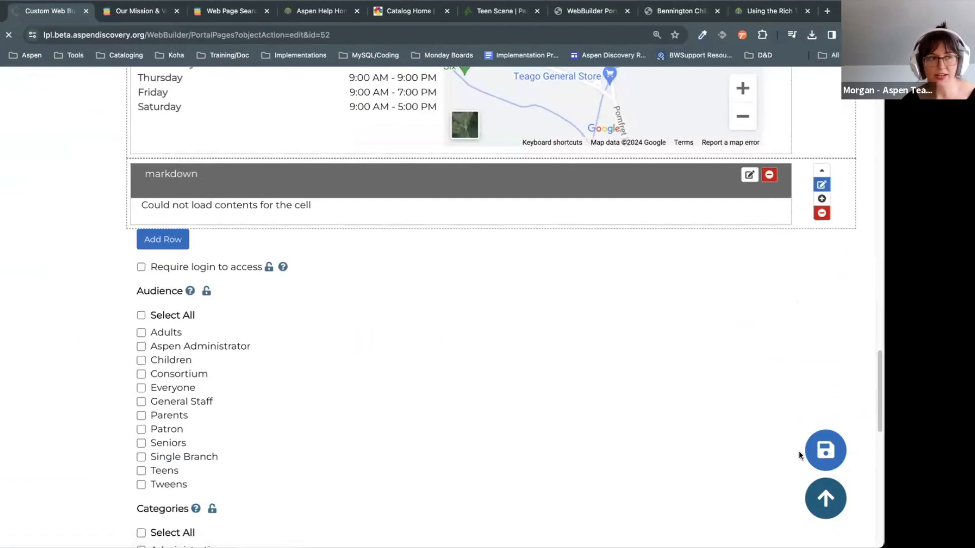
scroll(766, 458, down, 10)
scroll(745, 463, up, 1)
click(401, 365)
click(206, 201)
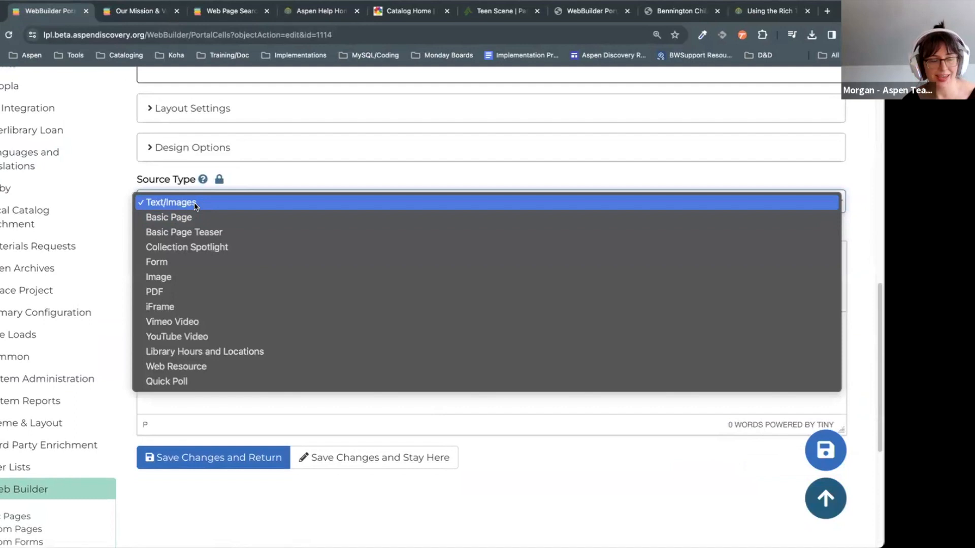
click(200, 200)
click(488, 363)
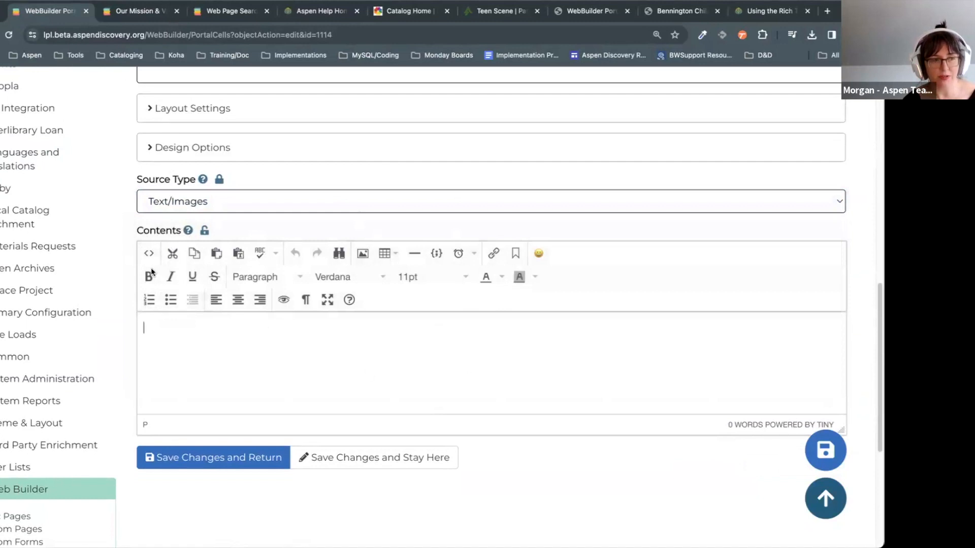
click(148, 253)
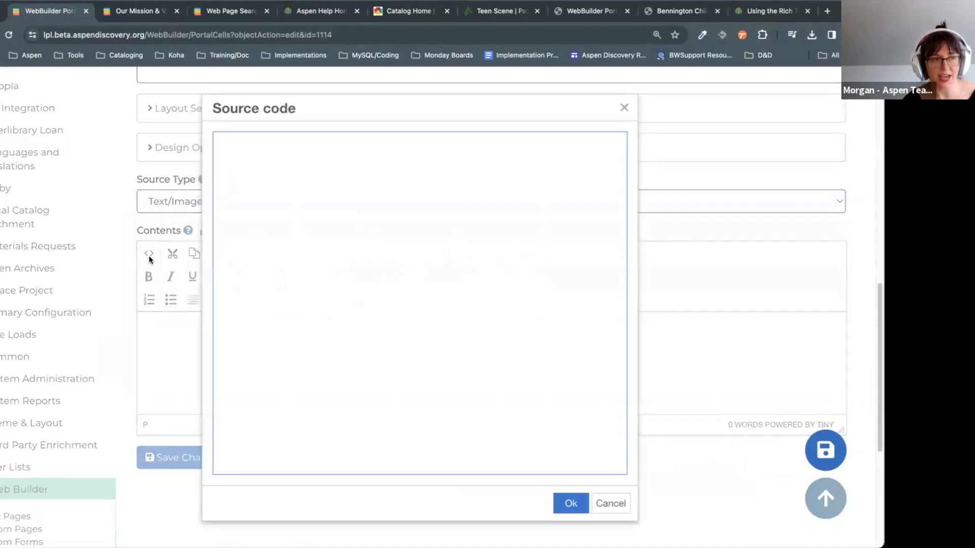
click(610, 502)
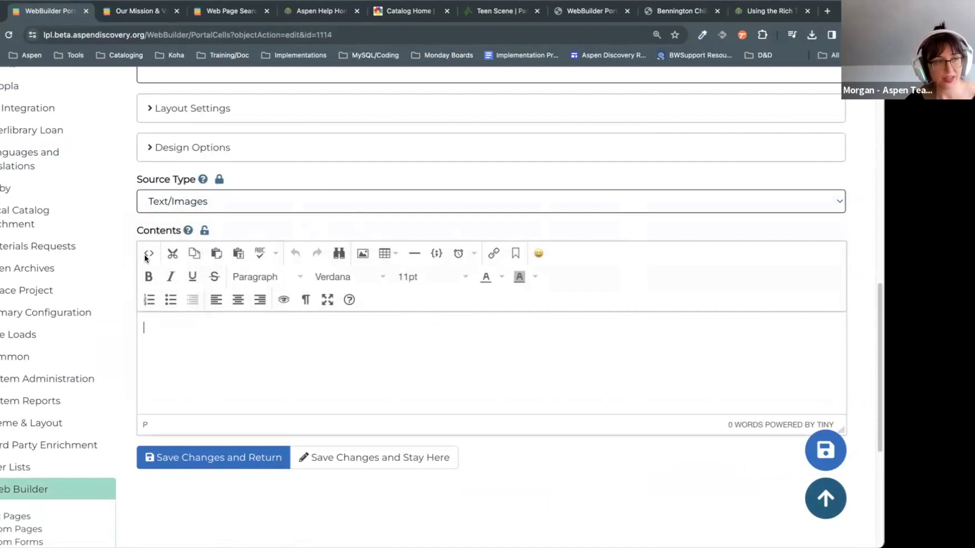
click(2, 34)
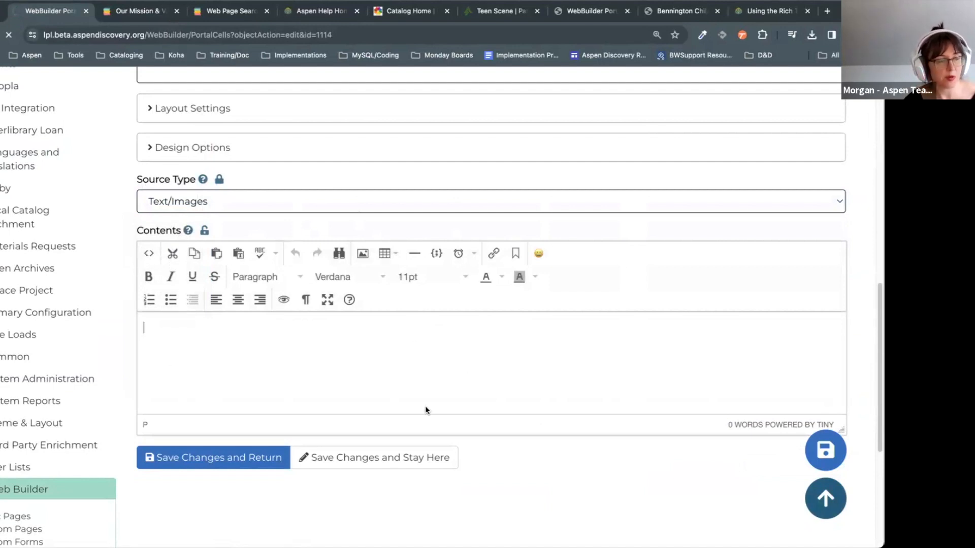
scroll(427, 410, up, 6)
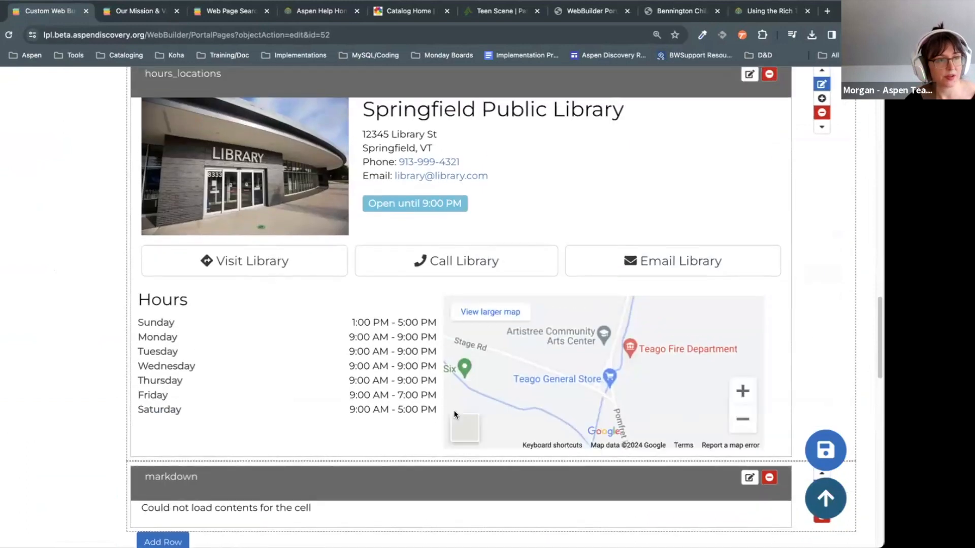
Step: Open the Shelf Indulgence cell and view its image's HTML source
scroll(454, 415, down, 4)
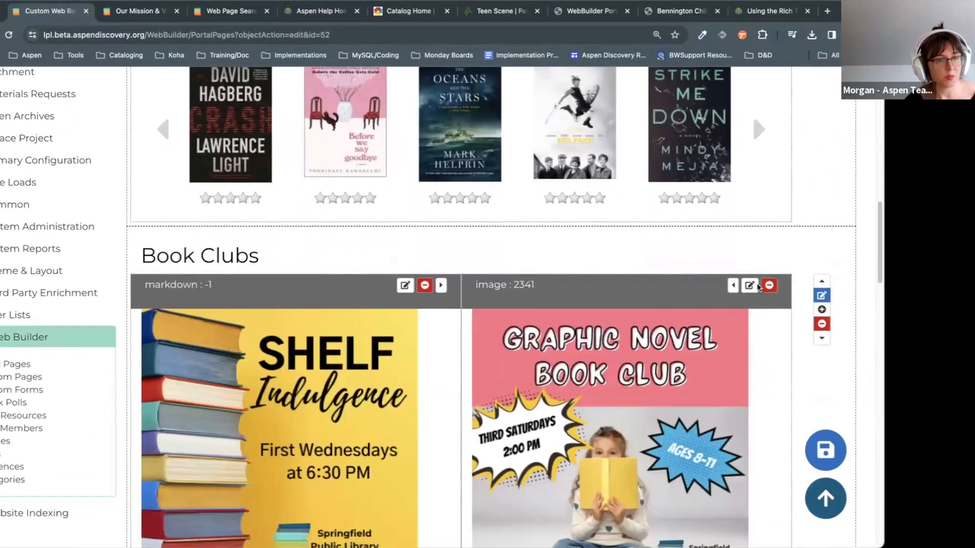
click(405, 286)
scroll(400, 350, down, 10)
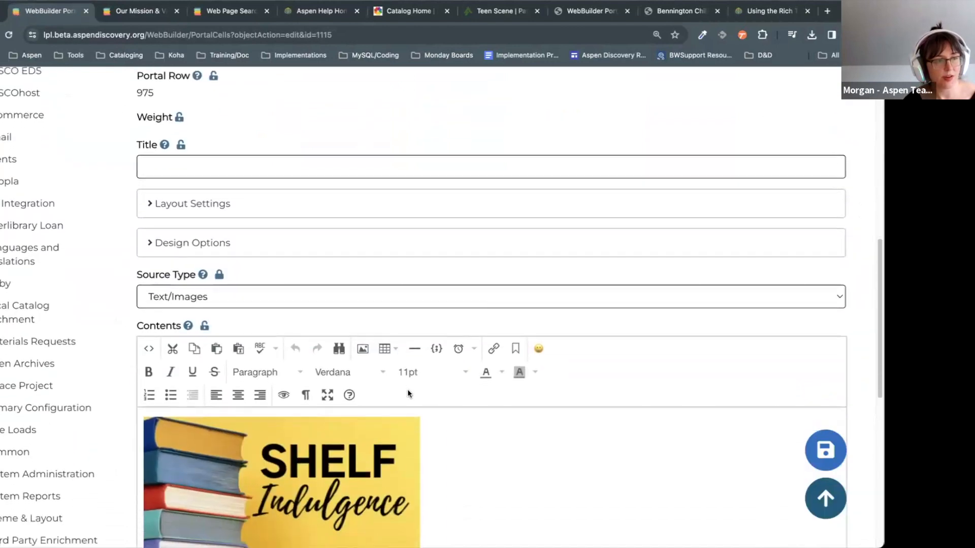
scroll(408, 392, down, 5)
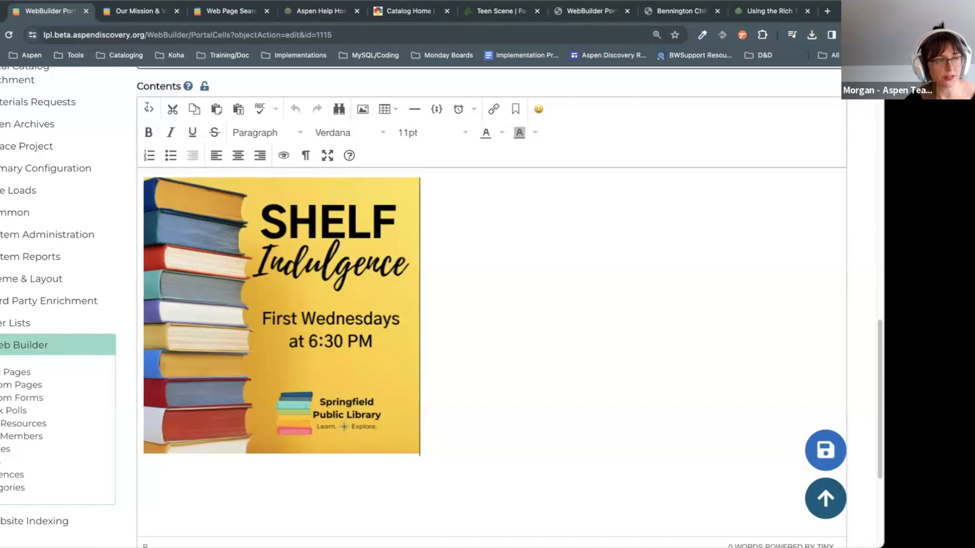
click(148, 109)
Step: Select the image HTML code, then close the source view without changes
drag(527, 169, 223, 128)
click(590, 188)
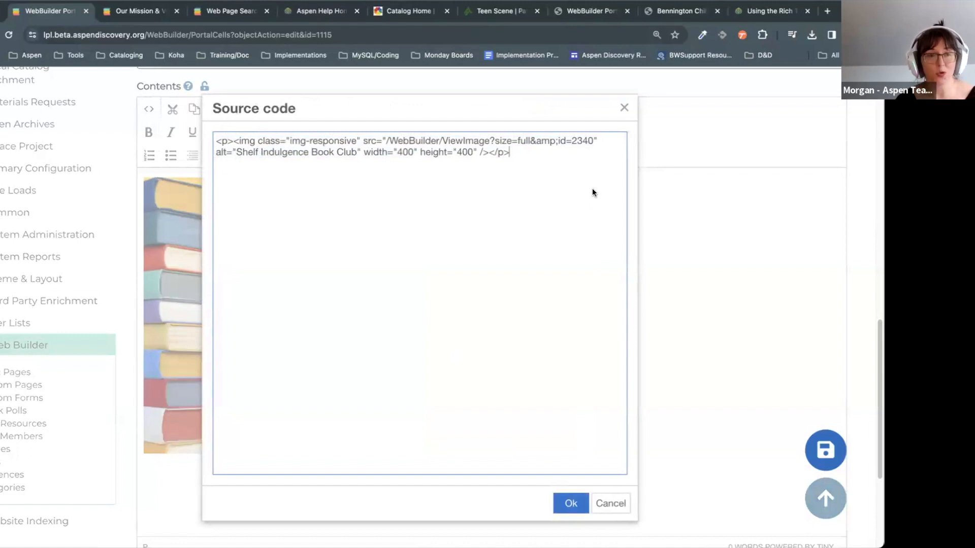
click(226, 141)
drag(225, 143, 531, 159)
click(556, 155)
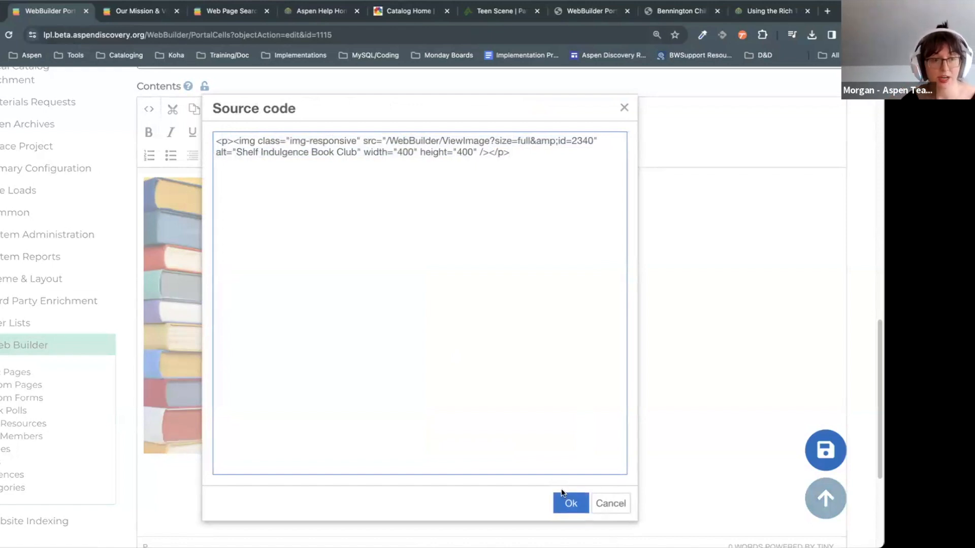
key(super+a)
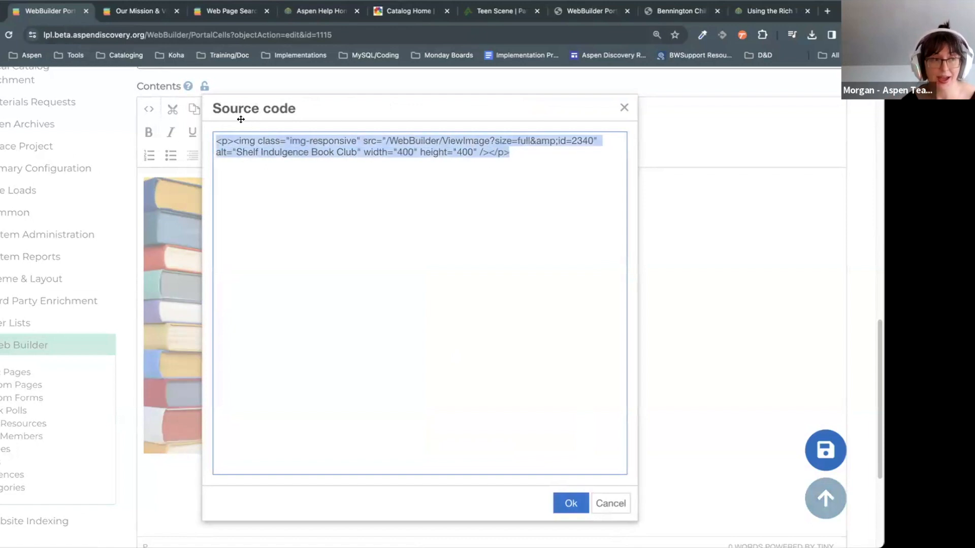
click(521, 161)
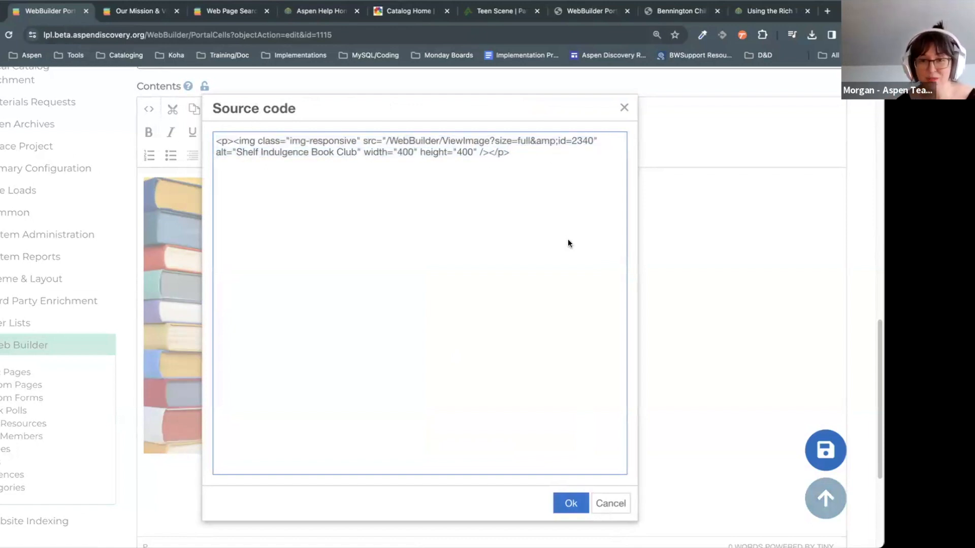
click(611, 504)
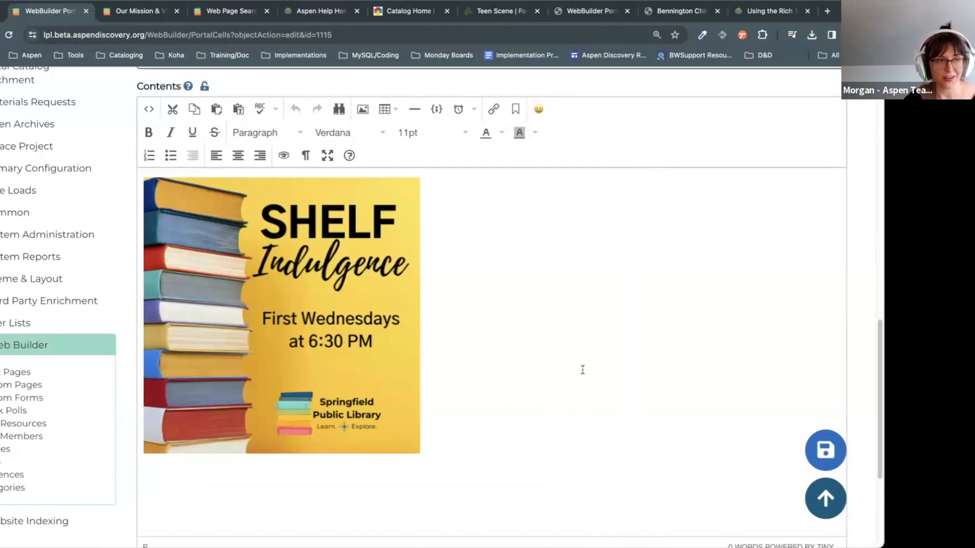
Step: Switch to the Bennington Free Library Children's Catalog page
scroll(582, 370, up, 1)
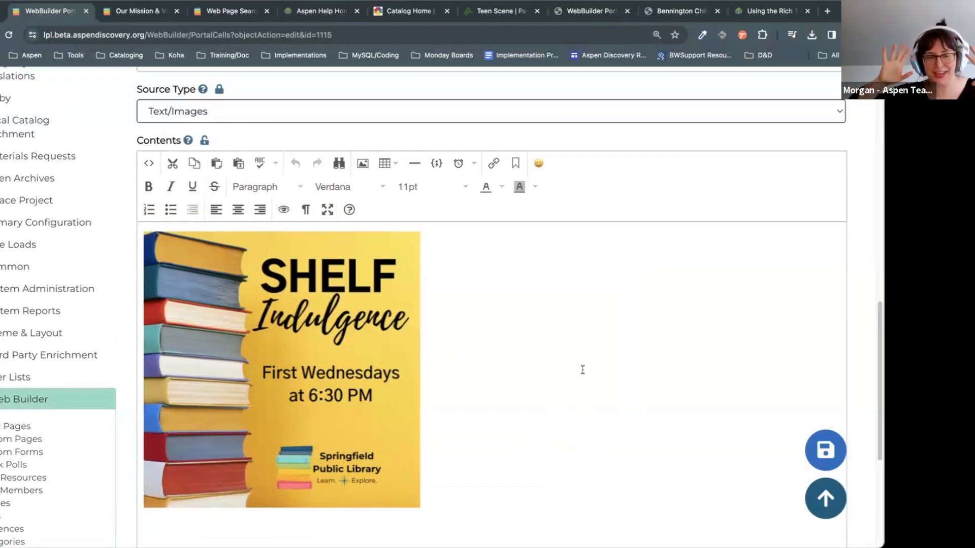
scroll(579, 345, up, 1)
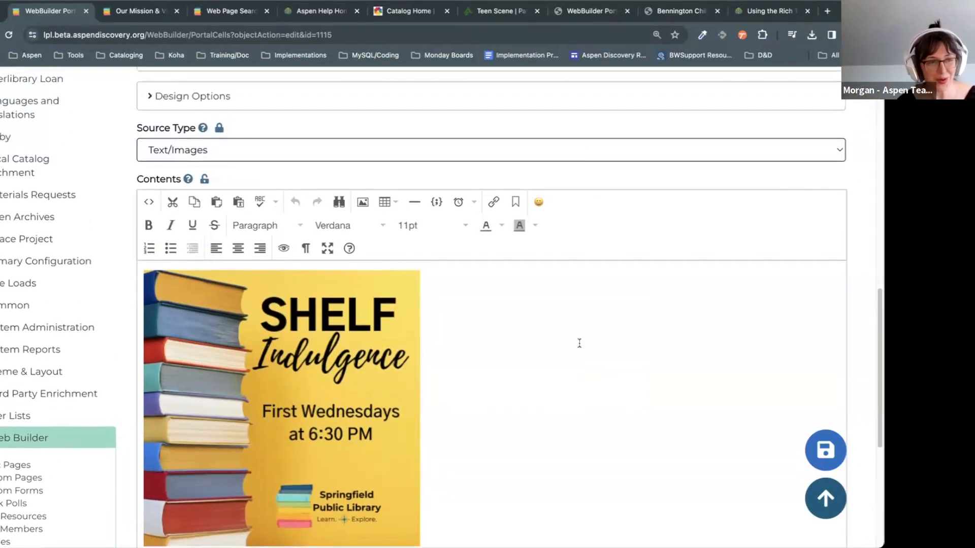
click(679, 13)
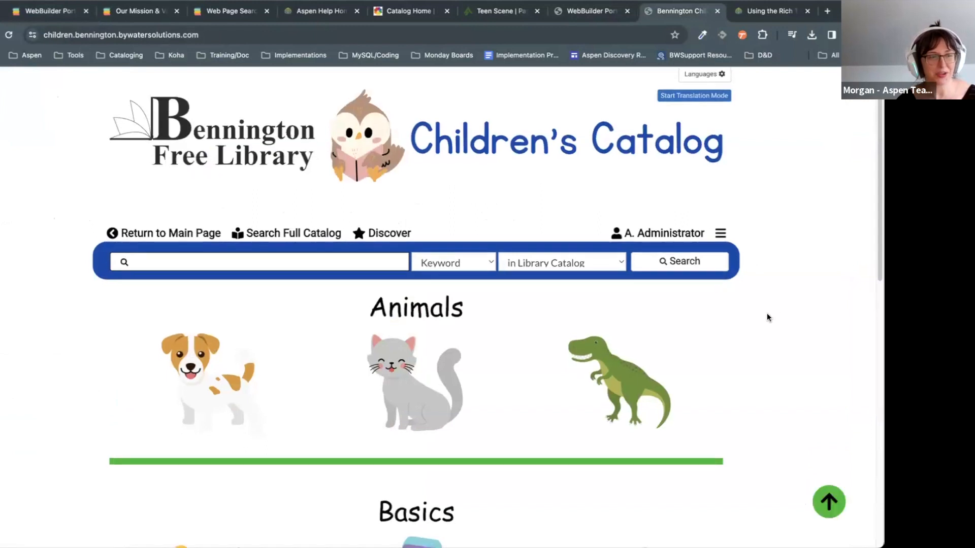
Step: Scroll through the Children's Catalog sections and highlight the Animals row
scroll(766, 313, down, 5)
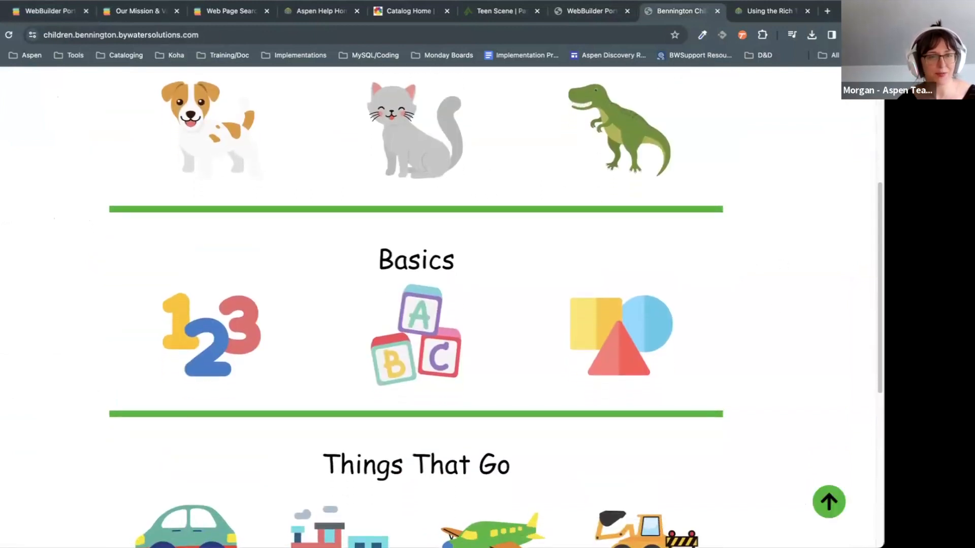
scroll(576, 315, up, 3)
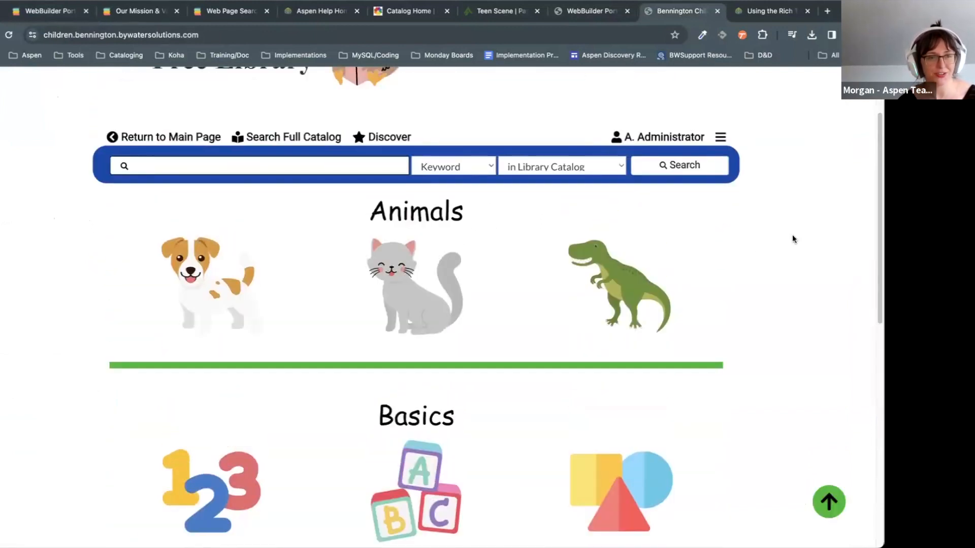
scroll(794, 241, up, 2)
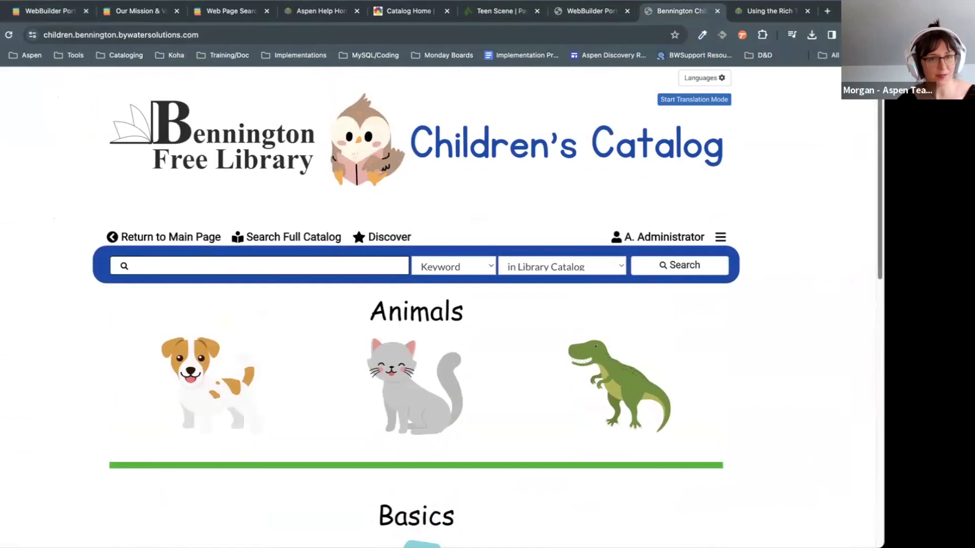
scroll(418, 232, down, 4)
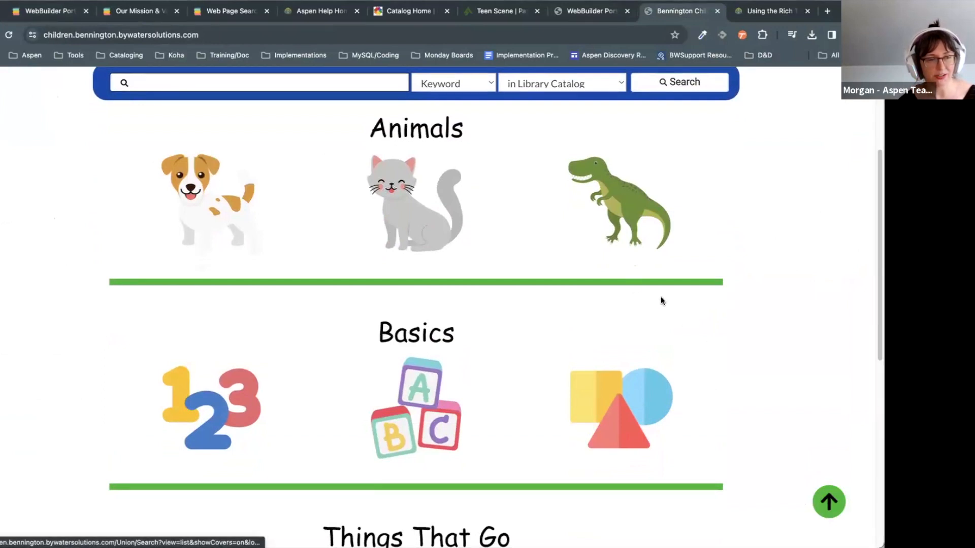
drag(740, 281, 98, 278)
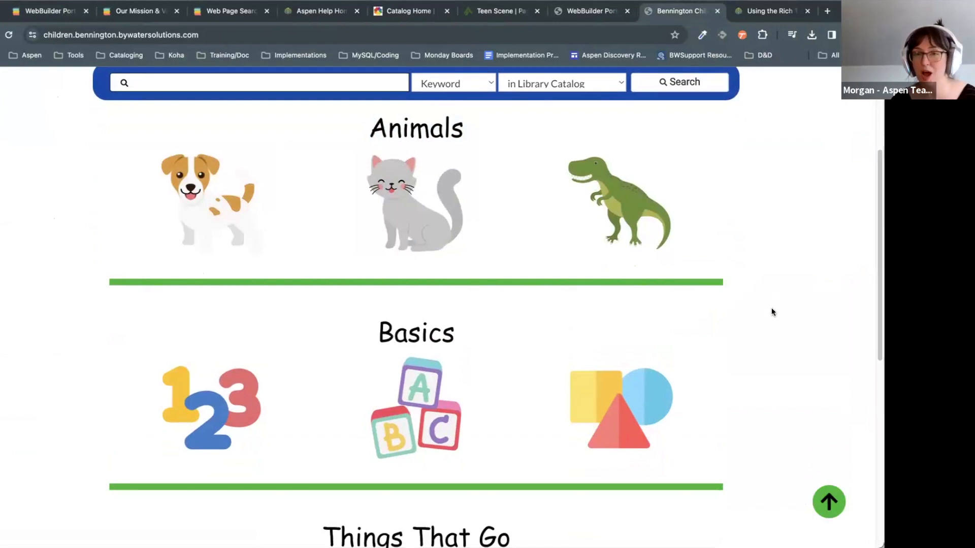
scroll(660, 315, up, 3)
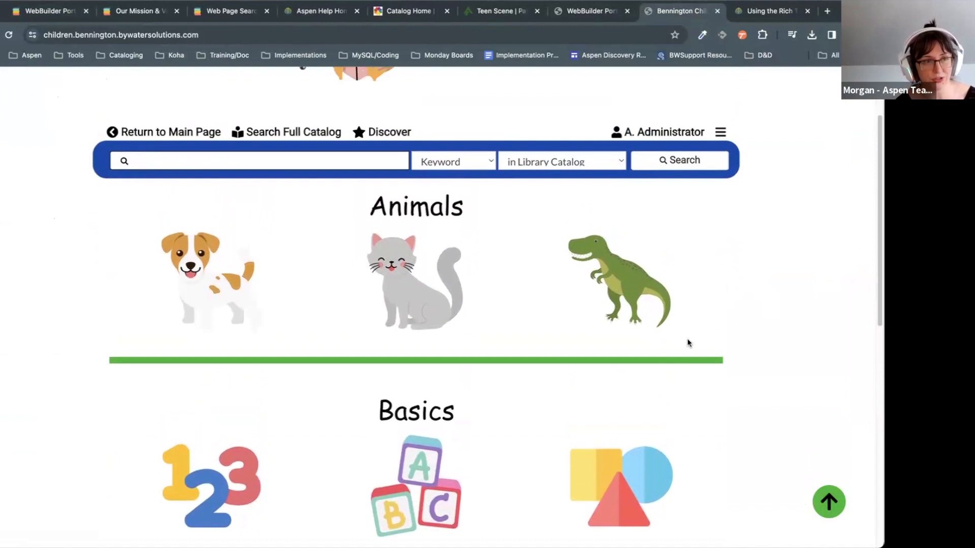
Step: Compare the WebBuilder portal cell 11 editor with the Children's Catalog page
click(592, 12)
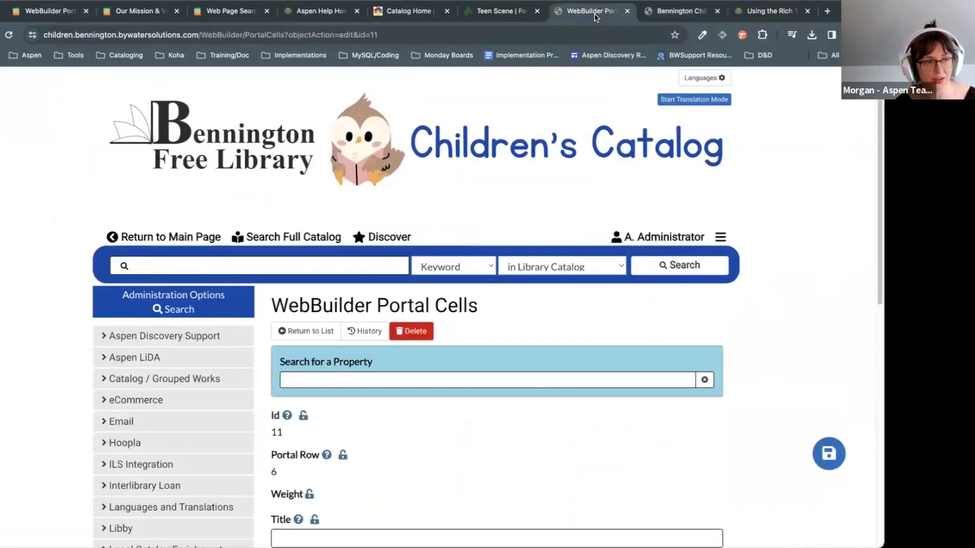
scroll(791, 215, down, 10)
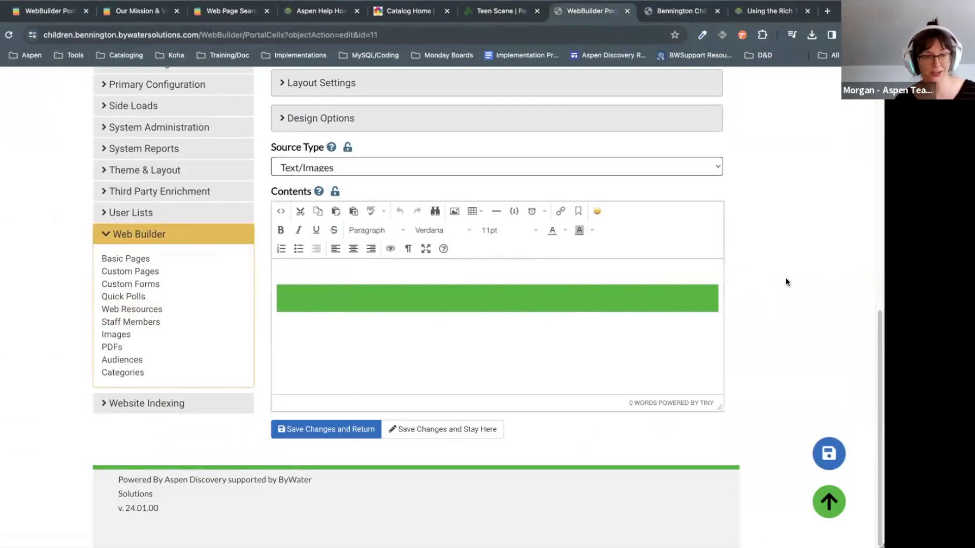
scroll(785, 278, up, 2)
scroll(751, 360, up, 1)
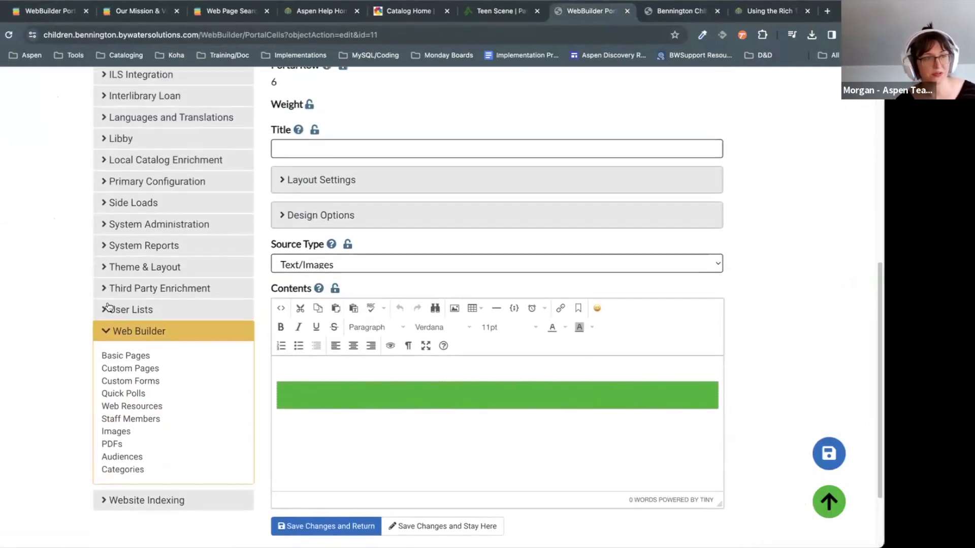
scroll(470, 365, up, 5)
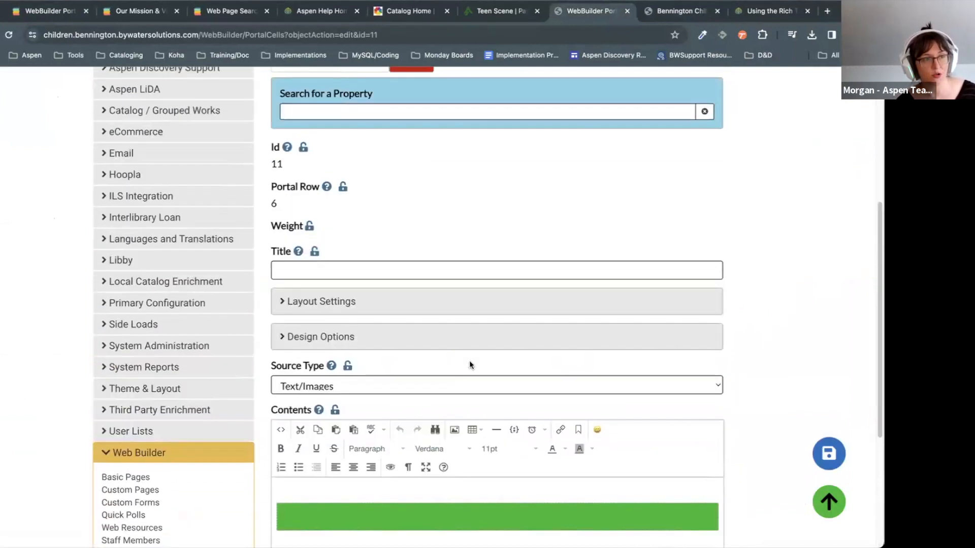
scroll(641, 345, down, 7)
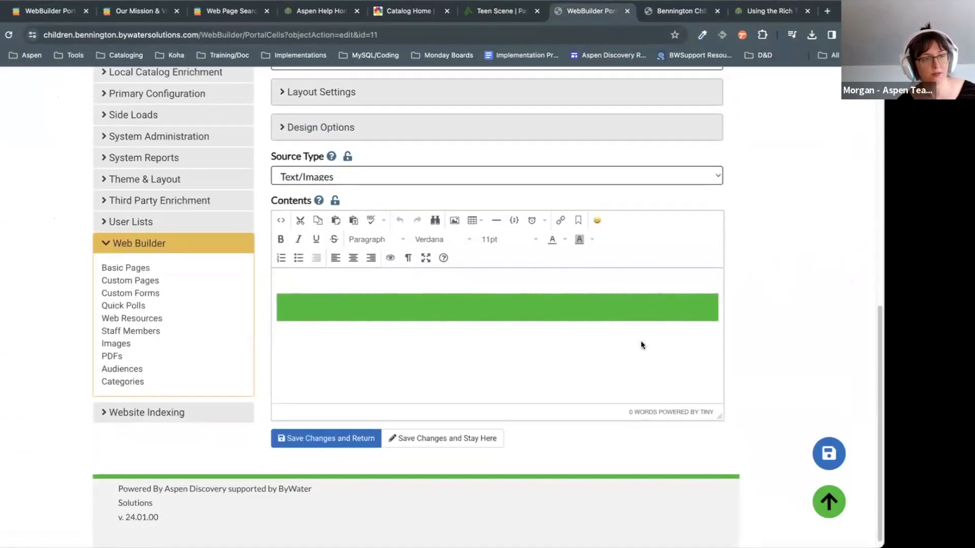
click(672, 11)
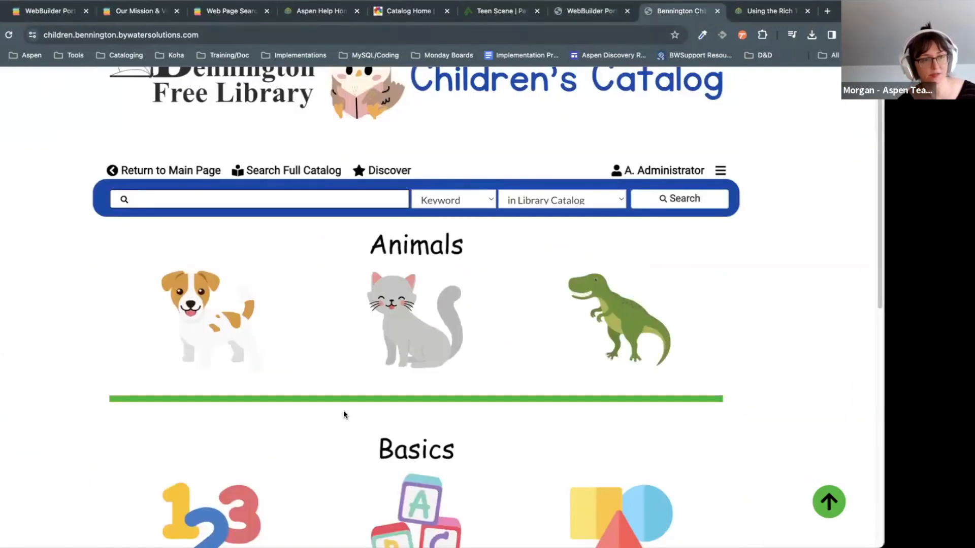
click(582, 11)
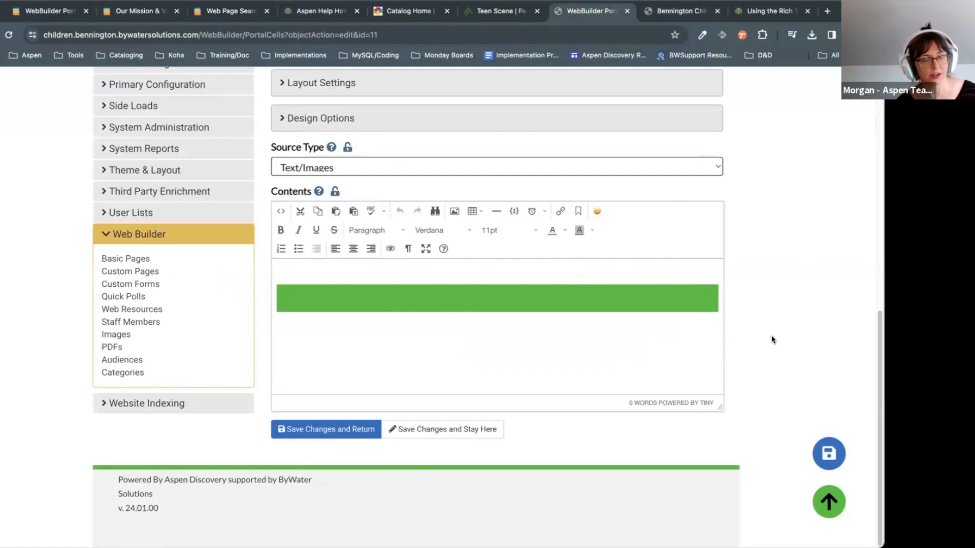
Step: Select the green divider table in Contents and open its table properties
click(649, 295)
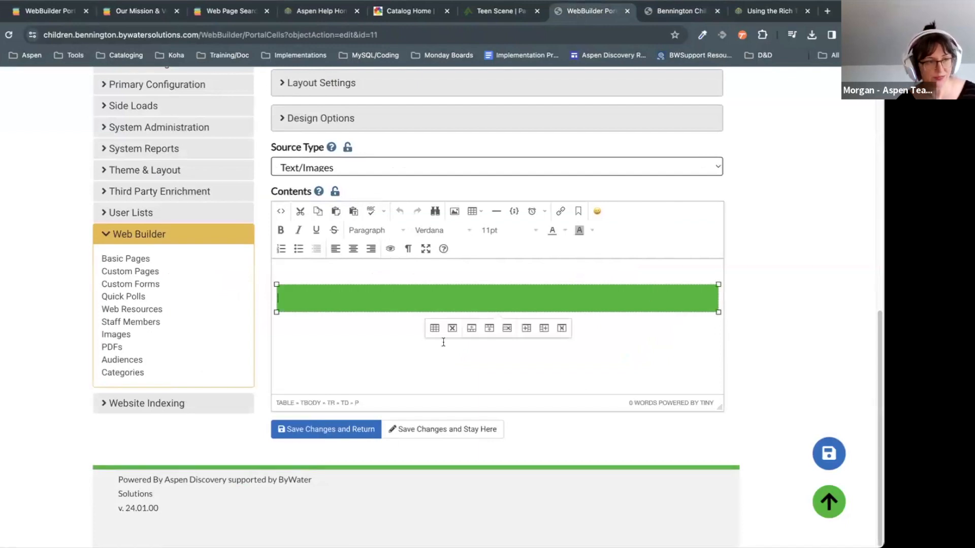
click(480, 212)
mouse_move(487, 235)
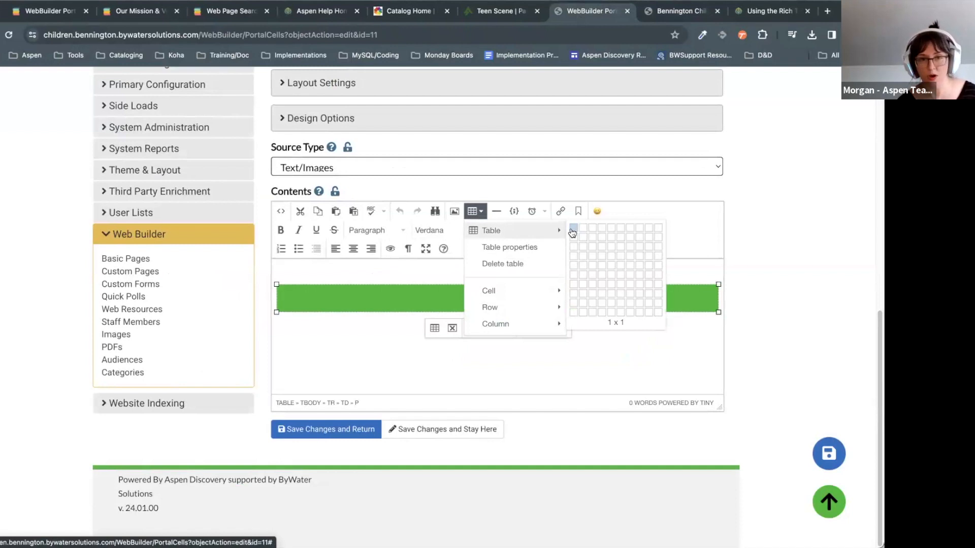
click(684, 299)
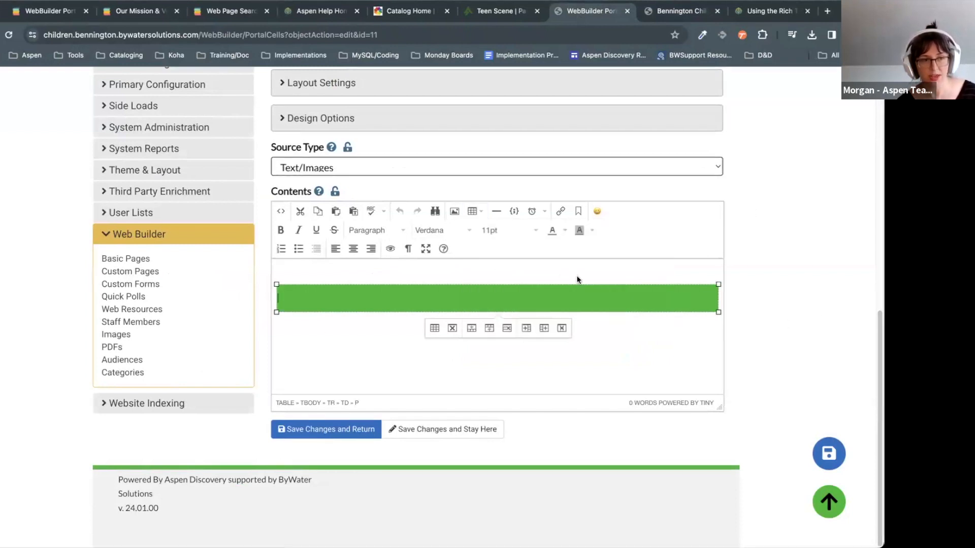
click(435, 330)
Step: Review the green table's advanced style settings and close the properties unchanged
click(389, 255)
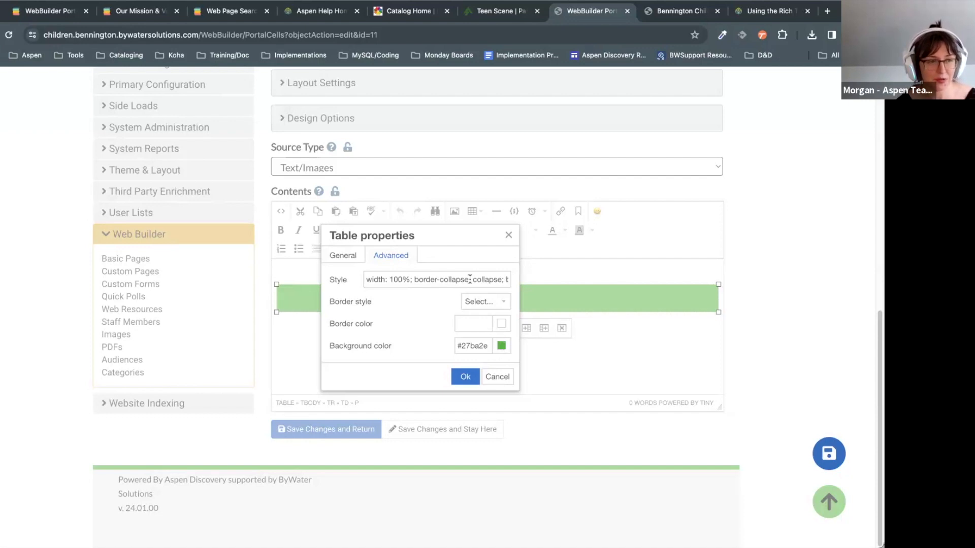
click(501, 378)
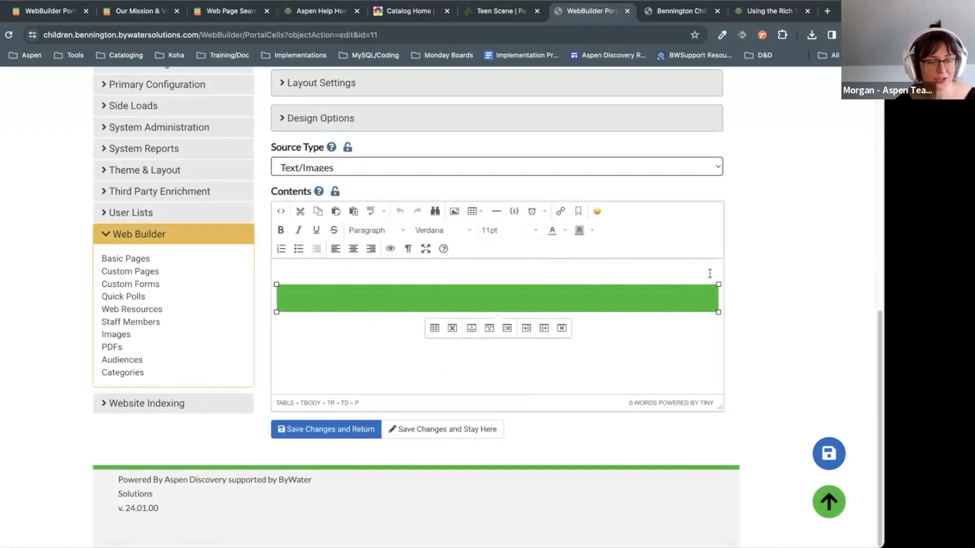
click(794, 308)
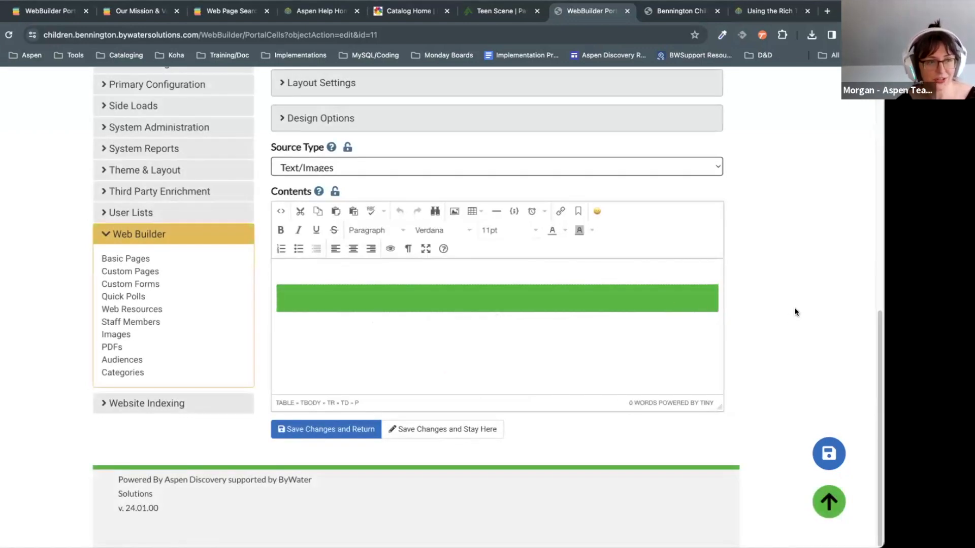
scroll(775, 335, up, 1)
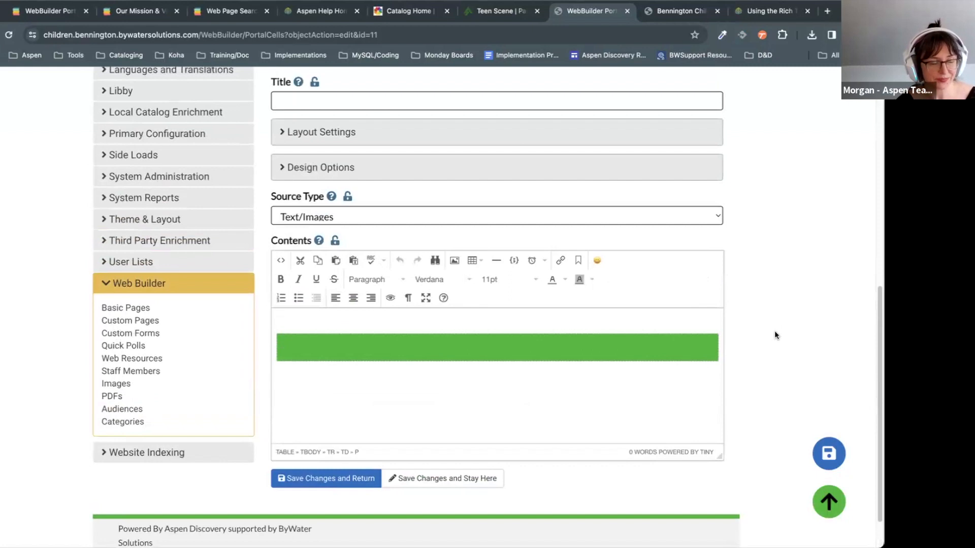
Step: Reopen the green table's properties and inspect its cell spacing and padding values
click(302, 348)
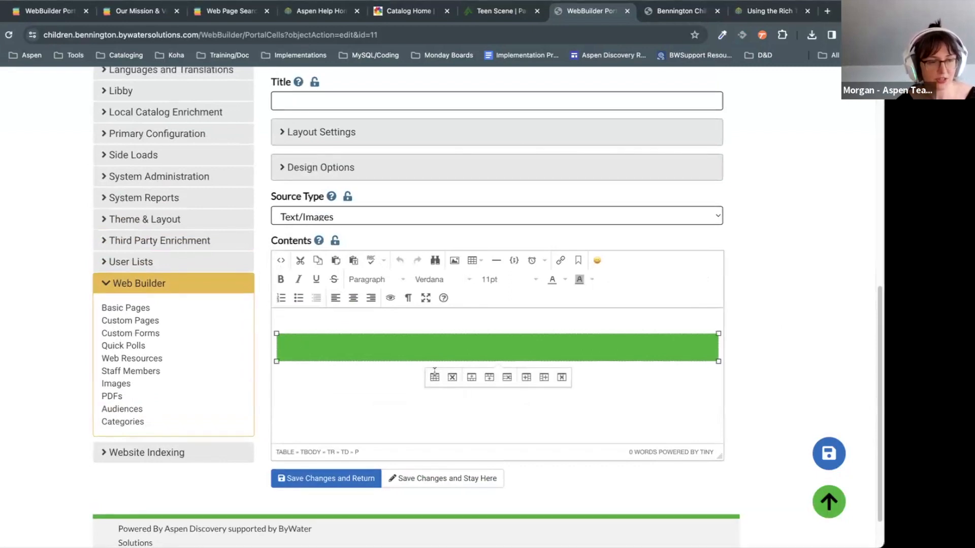
click(434, 377)
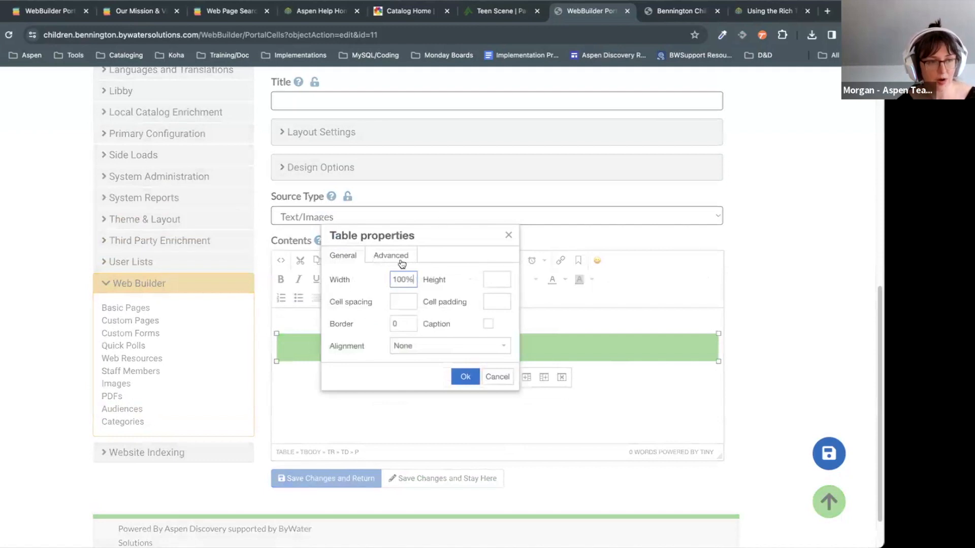
click(409, 302)
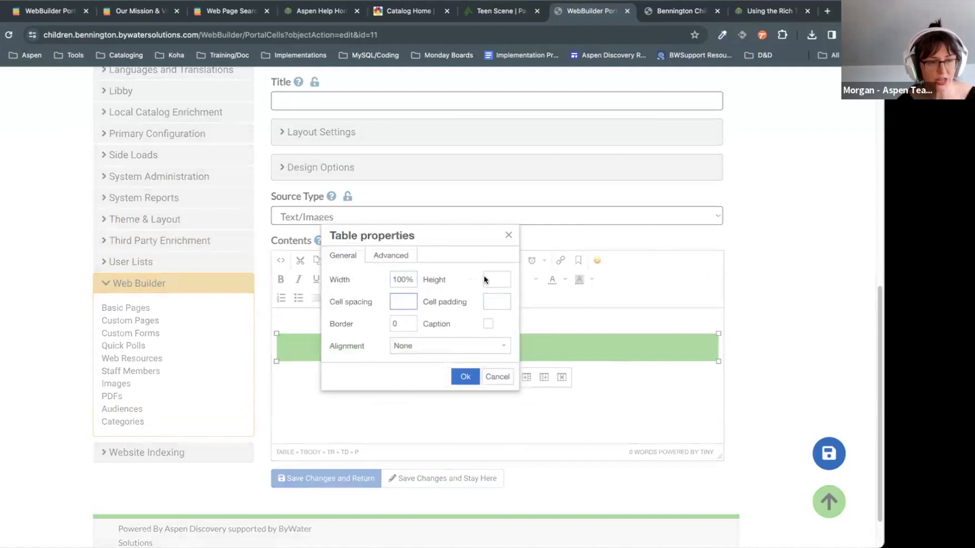
click(497, 299)
click(405, 305)
click(423, 356)
Step: Check the #27ba2e background and border styles, cancel, and display the cell's HTML source
click(410, 267)
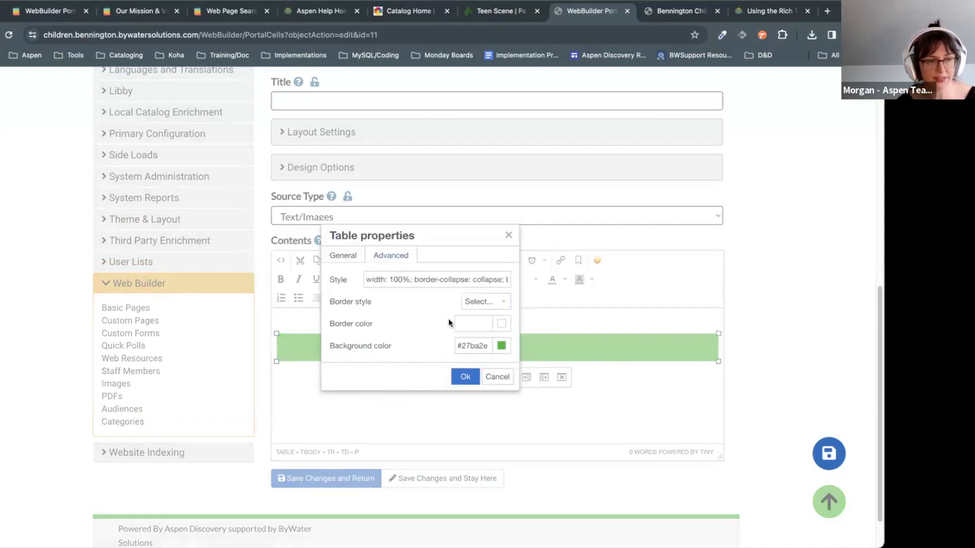
click(492, 302)
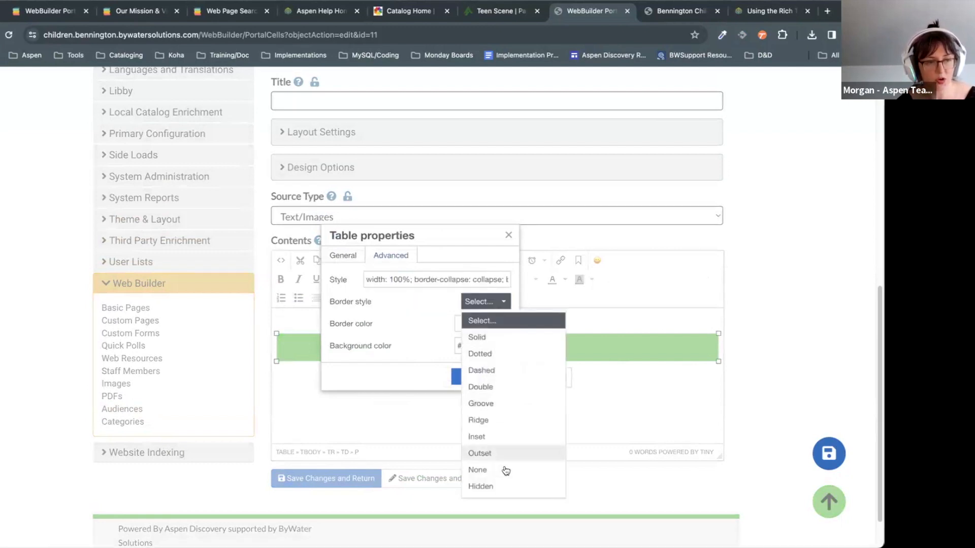
click(430, 319)
click(490, 376)
click(280, 258)
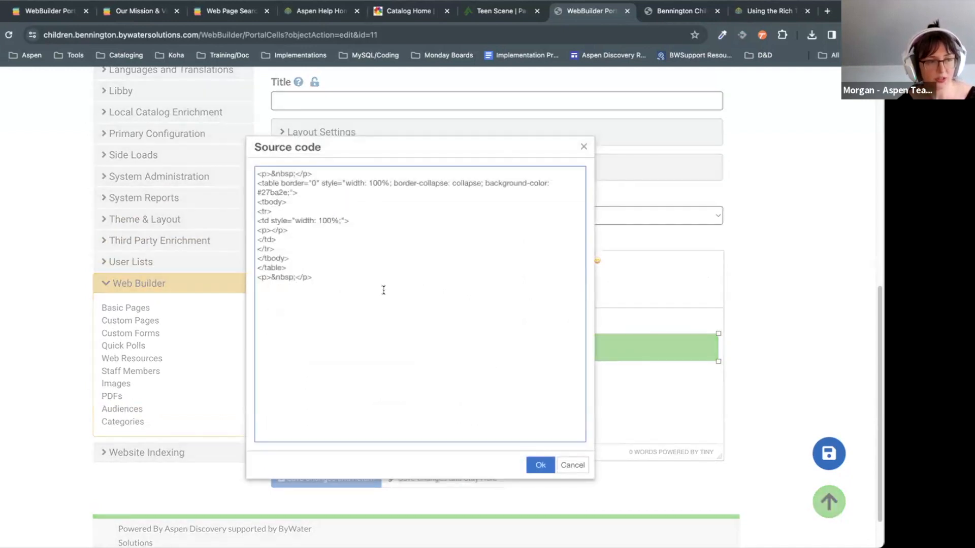
Step: Review the green divider table's row and cell markup in Source code, then cancel unchanged
click(338, 210)
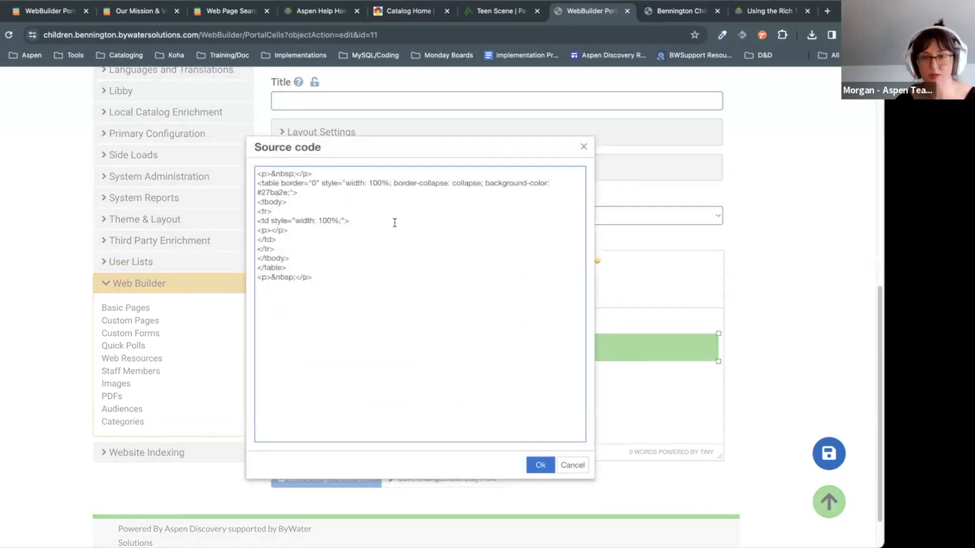
click(472, 299)
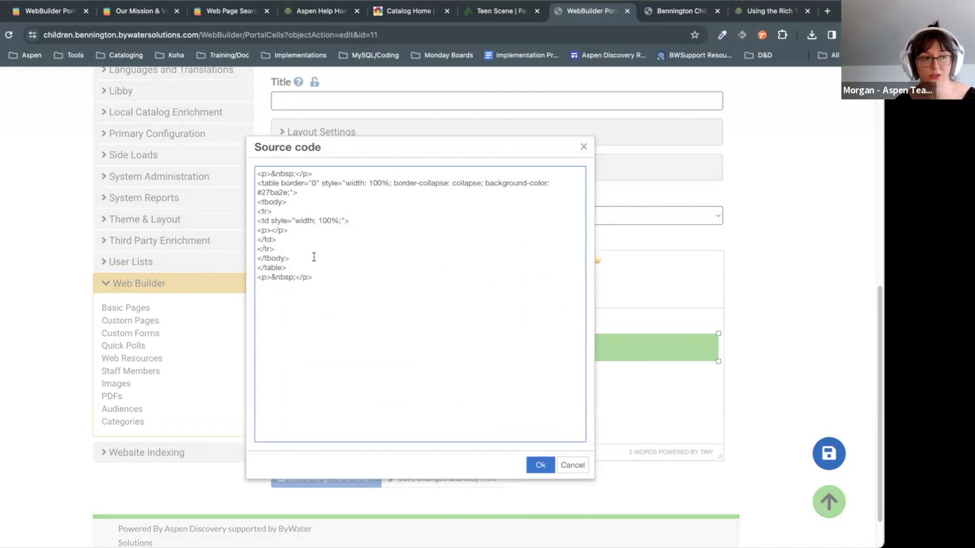
drag(370, 228, 291, 205)
click(331, 233)
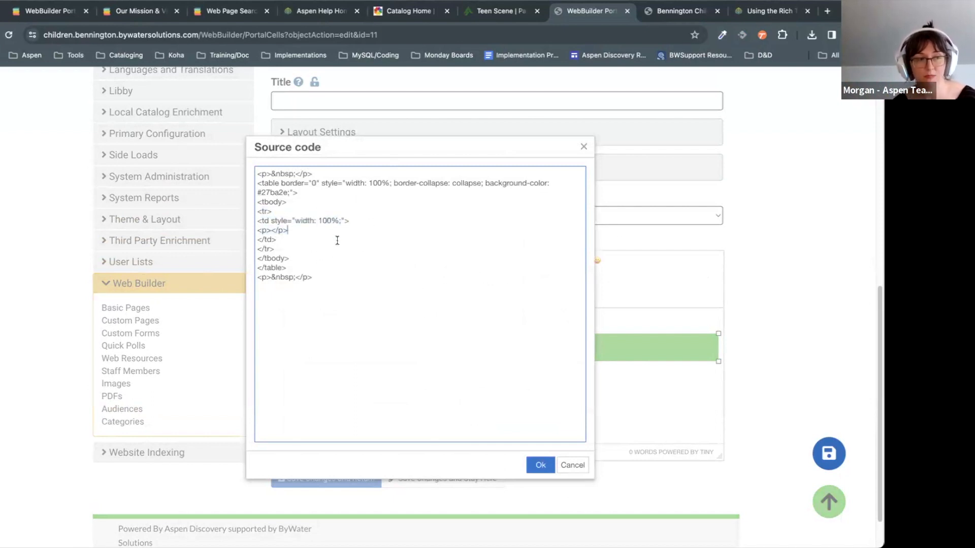
click(377, 202)
click(368, 212)
click(366, 260)
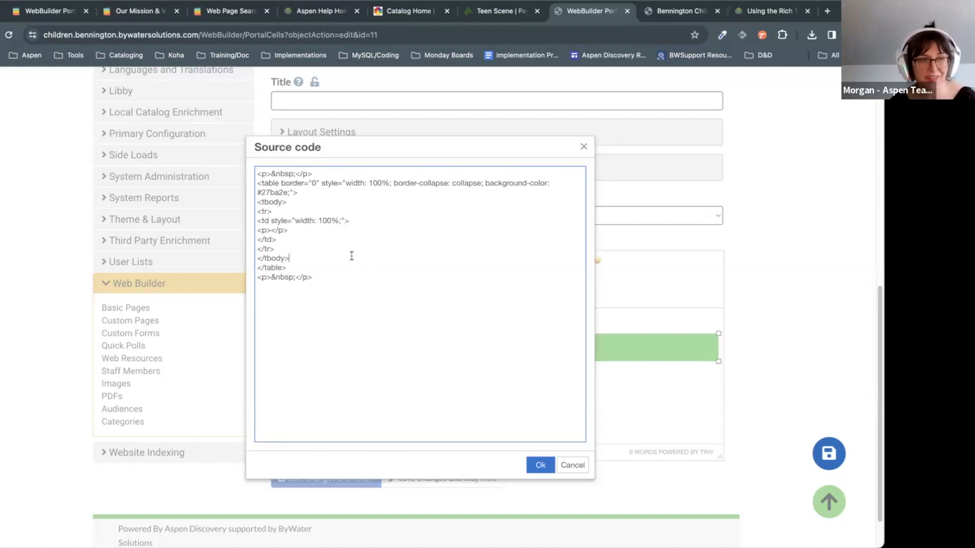
click(568, 466)
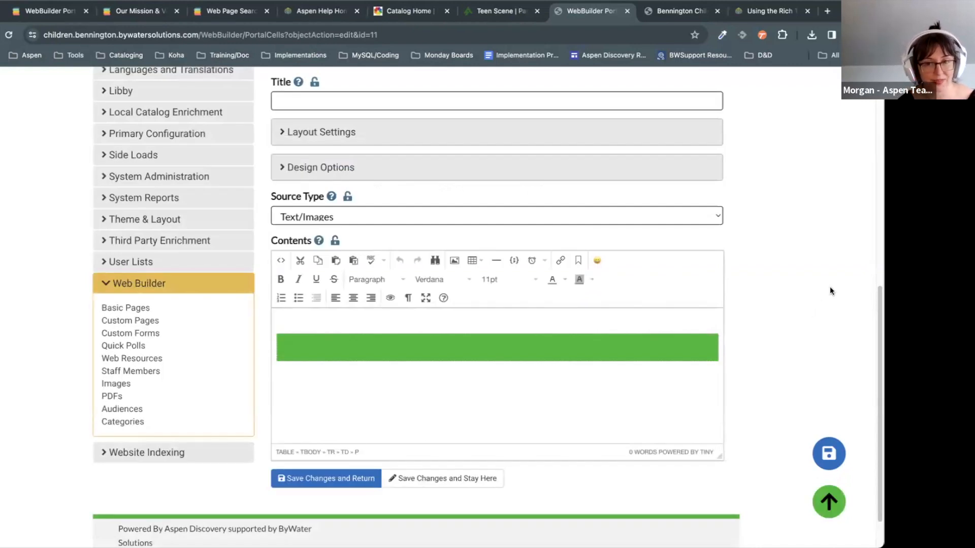
Step: Save the Shelf Indulgence image cell and return to the Springfield Home page's rows
click(71, 11)
scroll(574, 388, down, 5)
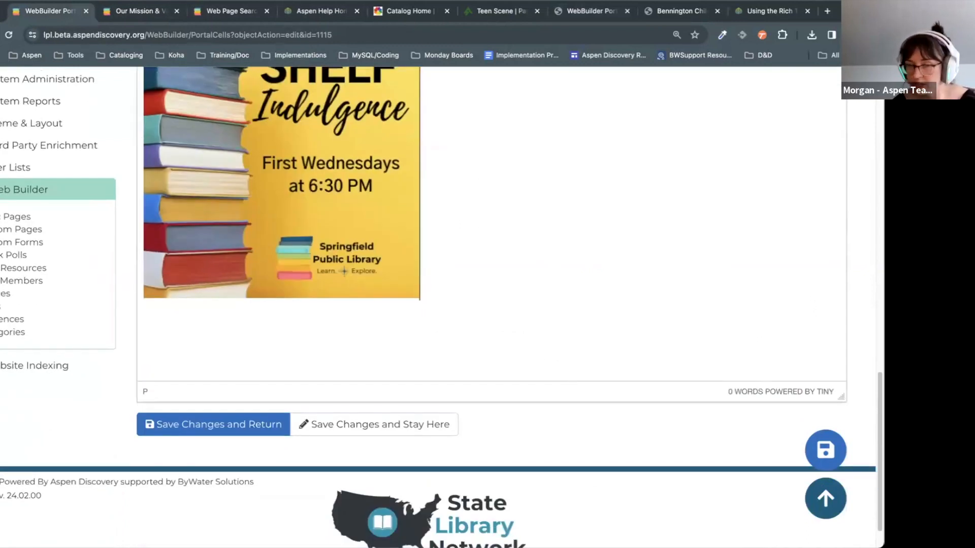
click(213, 425)
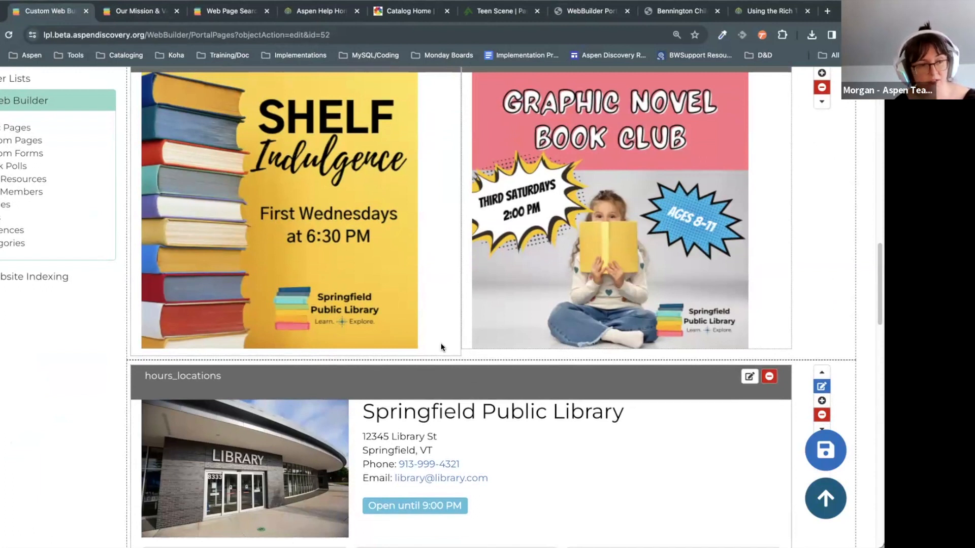
scroll(442, 347, down, 10)
Step: Keep the empty markdown cell by cancelling its deletion, and open it for editing
click(770, 225)
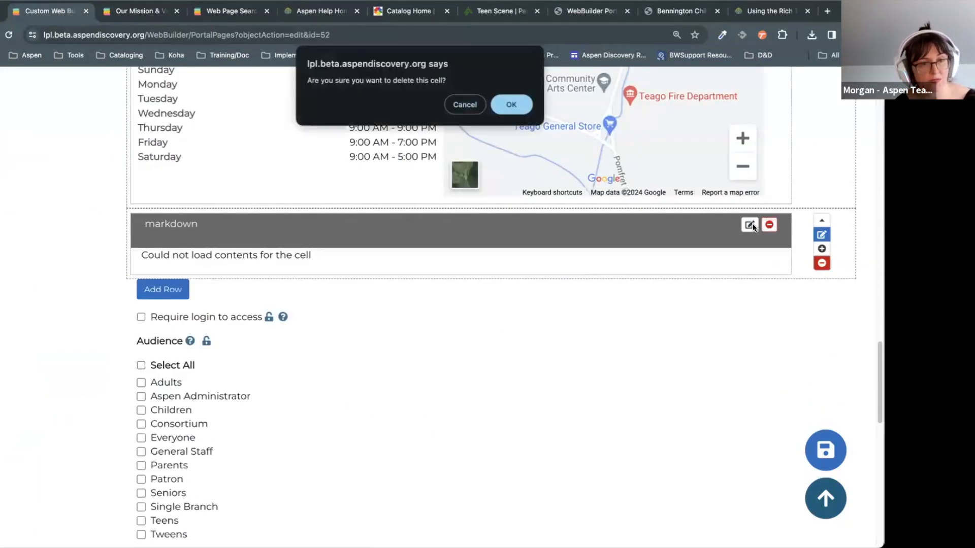
click(459, 104)
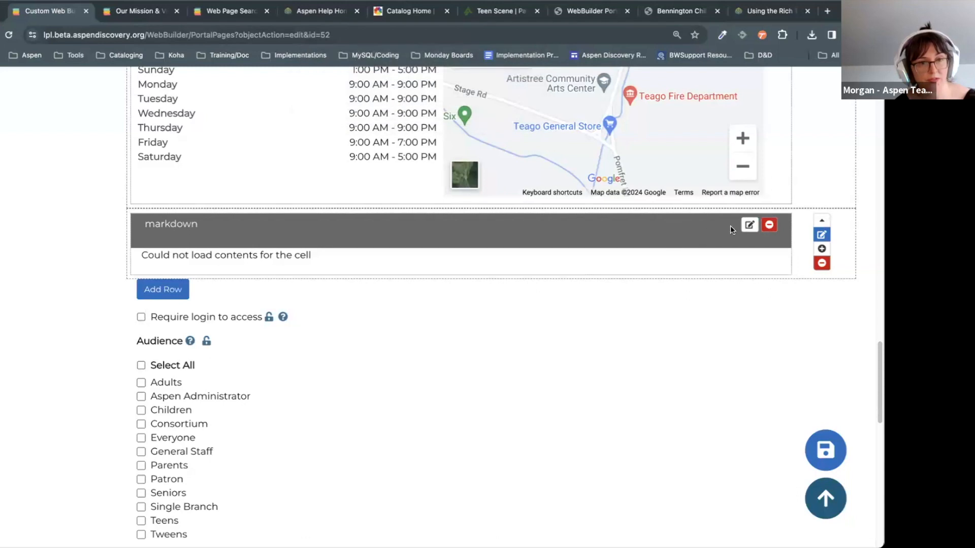
click(745, 227)
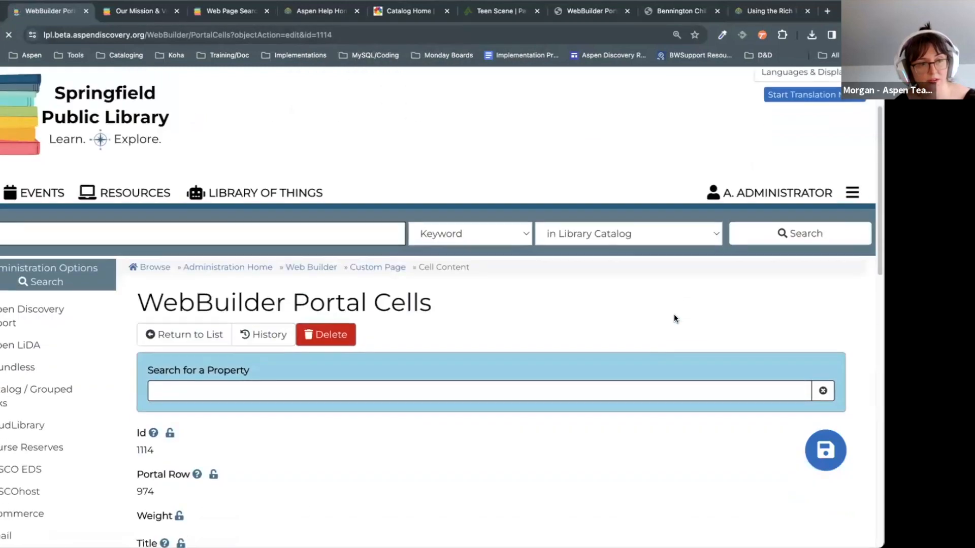
scroll(674, 314, down, 10)
Step: Add a </br> line break to the cell's source code and save the cell
click(674, 316)
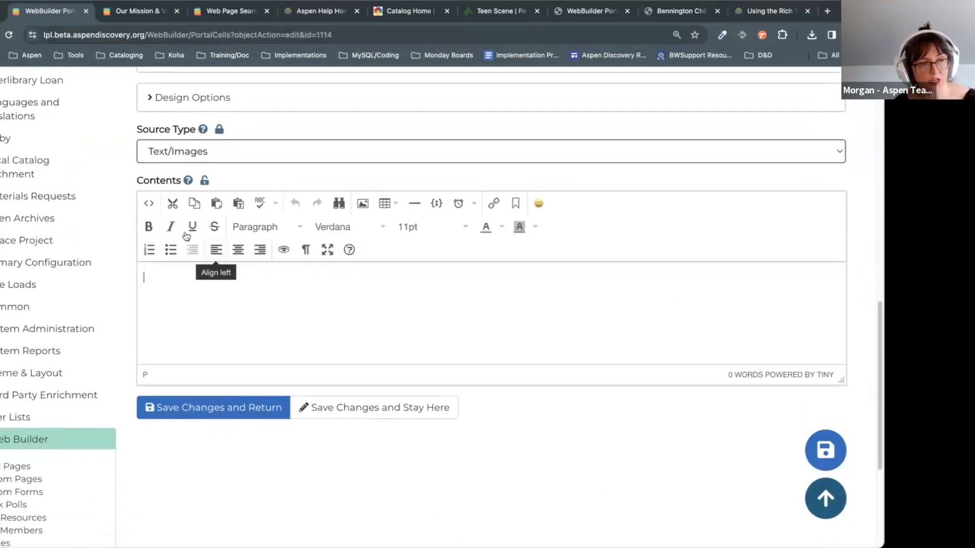
click(149, 205)
text(<)
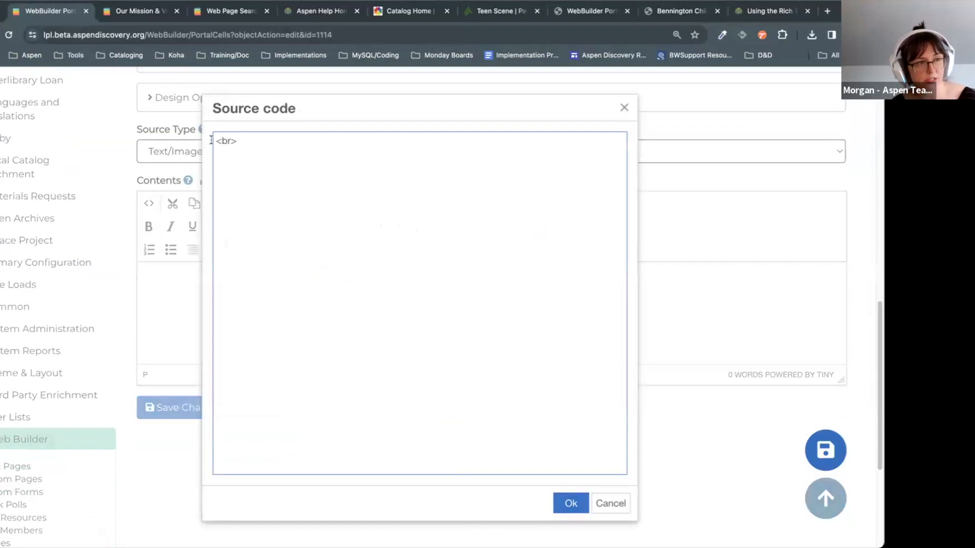
text(/)
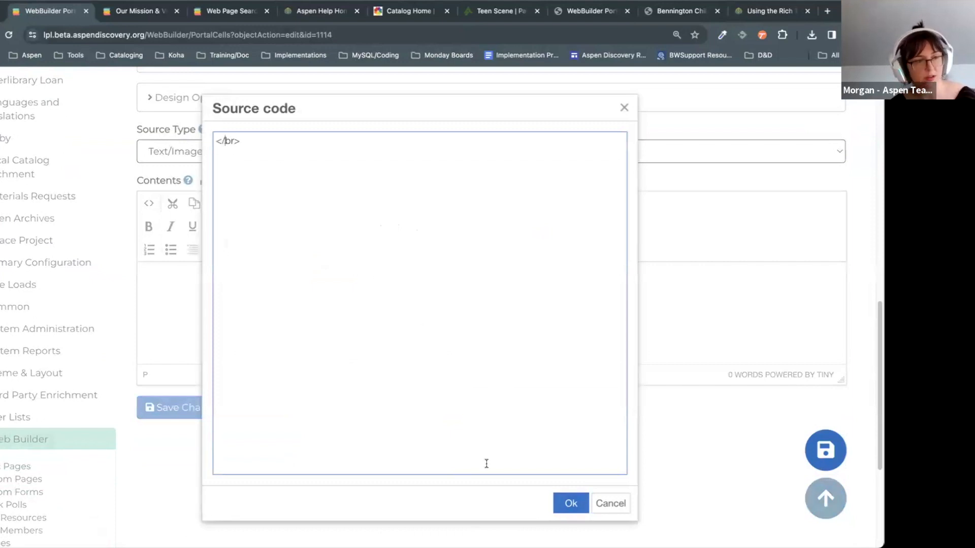
click(558, 503)
click(250, 399)
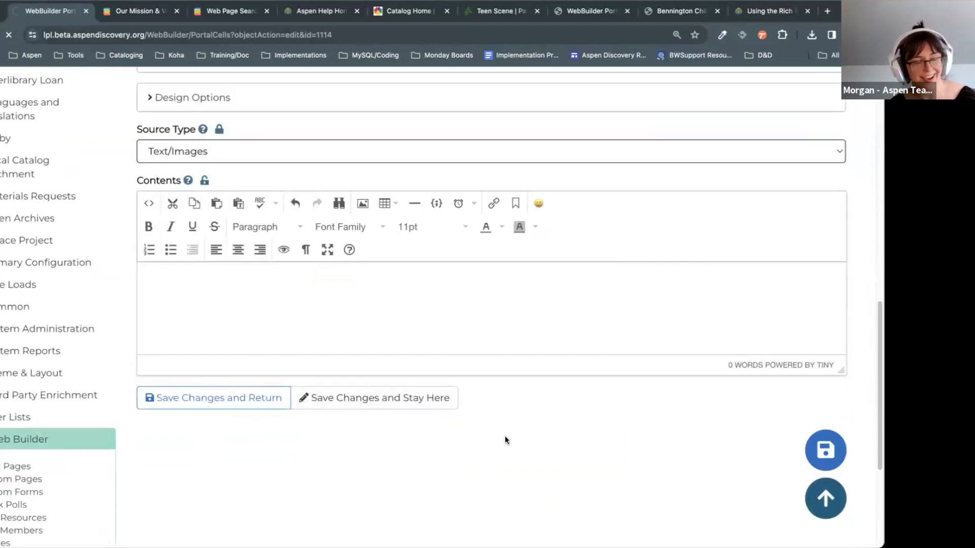
Step: Reopen the edit form of bottom markdown cell 1114
scroll(560, 388, down, 15)
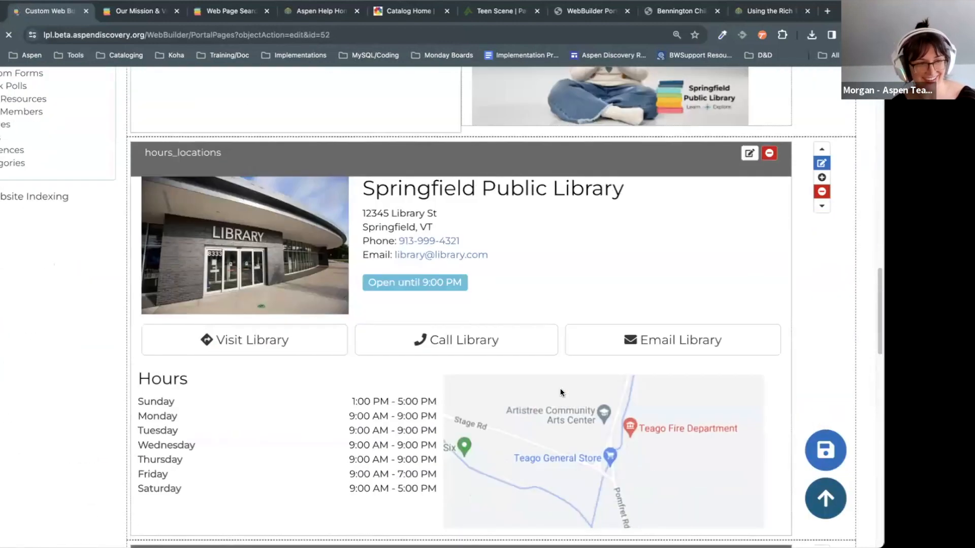
scroll(560, 393, down, 5)
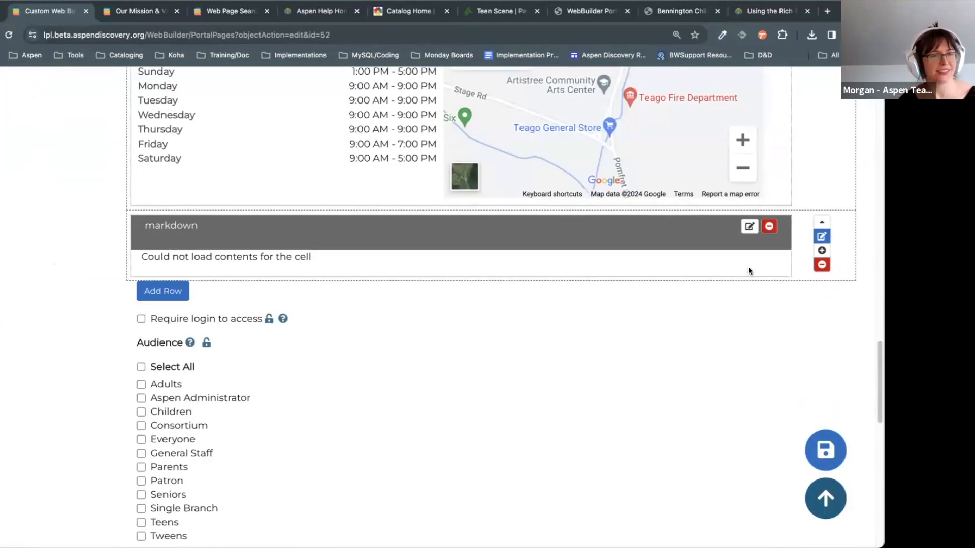
click(750, 226)
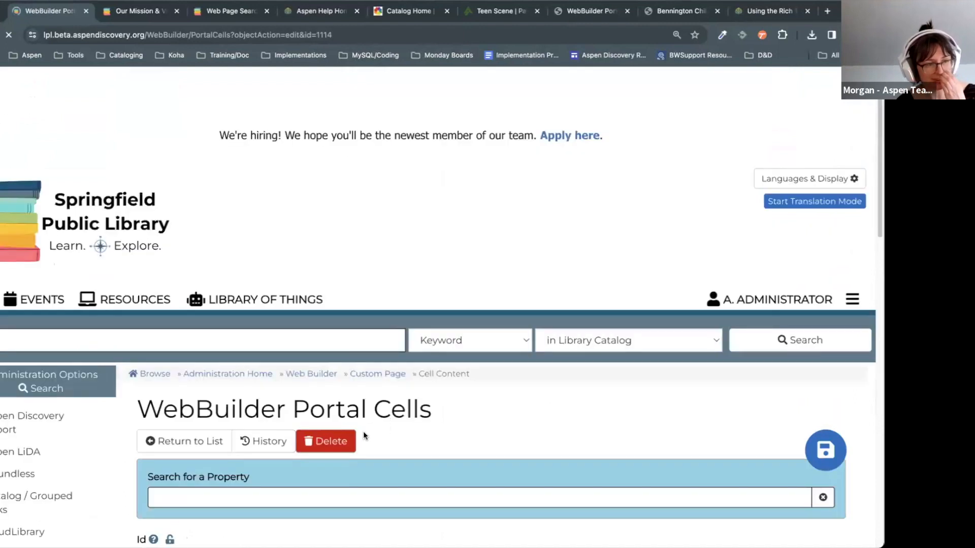
Step: Enter an empty paragraph <p></p> into the markdown cell's source code
scroll(230, 321, down, 10)
click(148, 384)
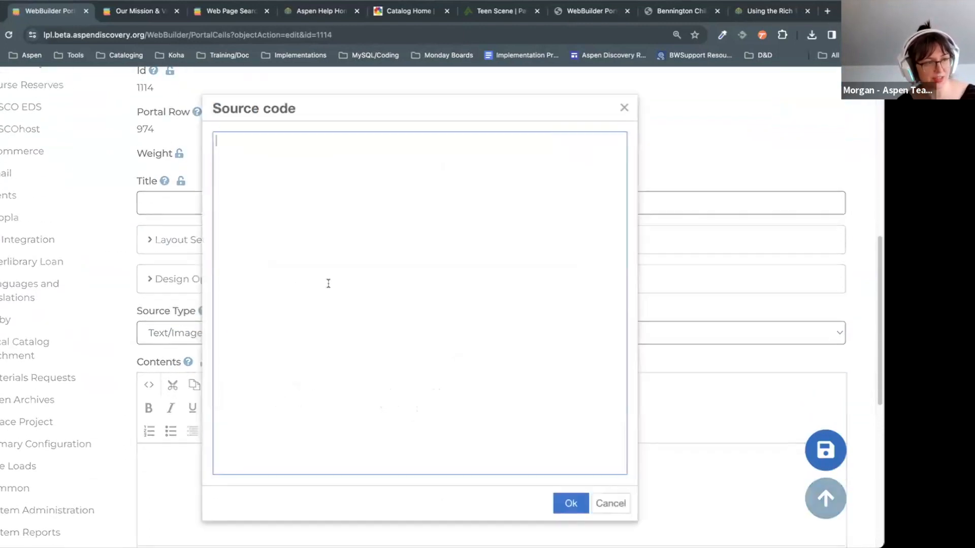
text(<p></p>)
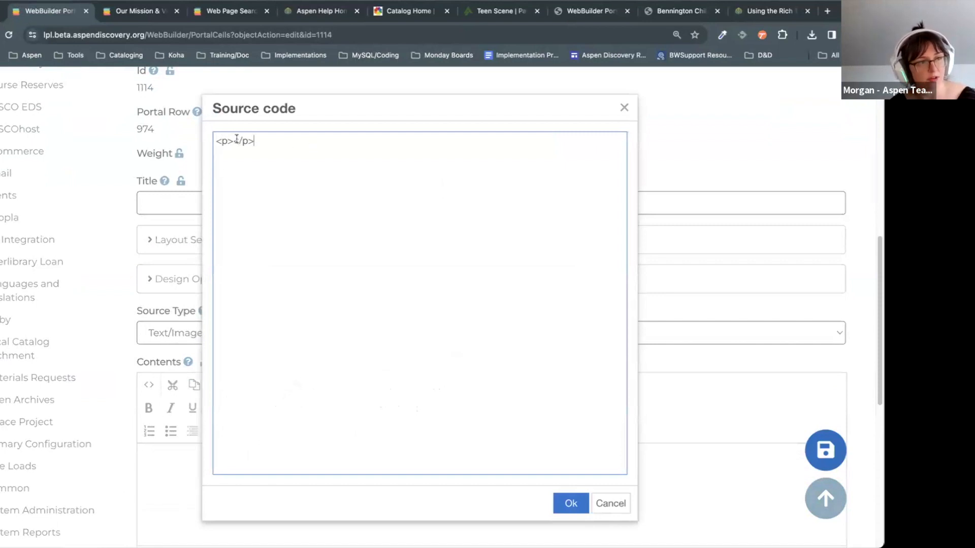
click(233, 140)
Step: Save the markdown cell and add a second cell to its row
click(576, 505)
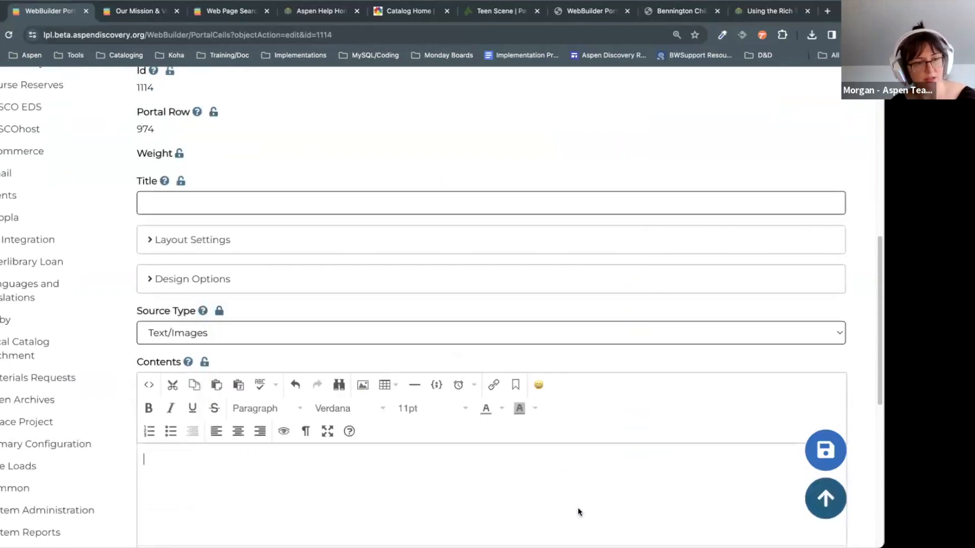
scroll(393, 414, down, 5)
click(229, 325)
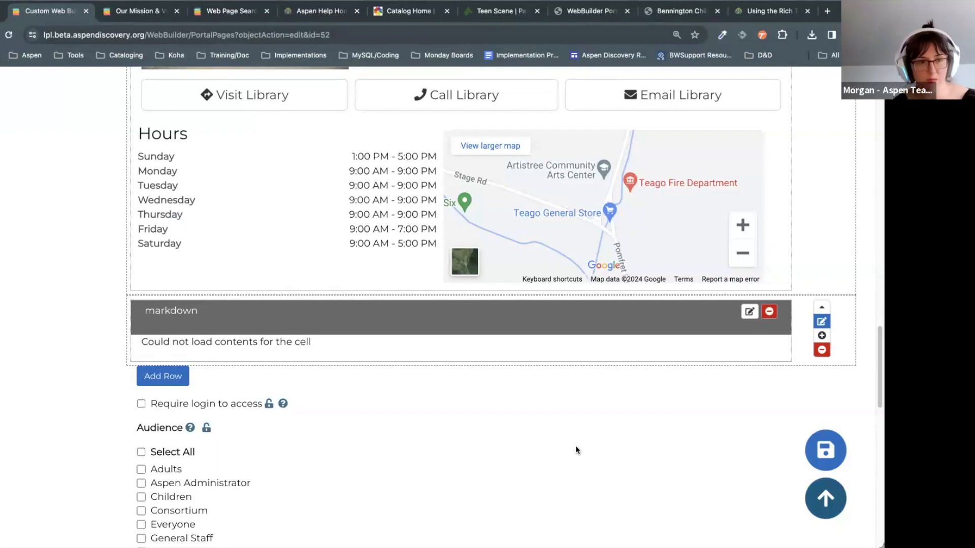
click(822, 335)
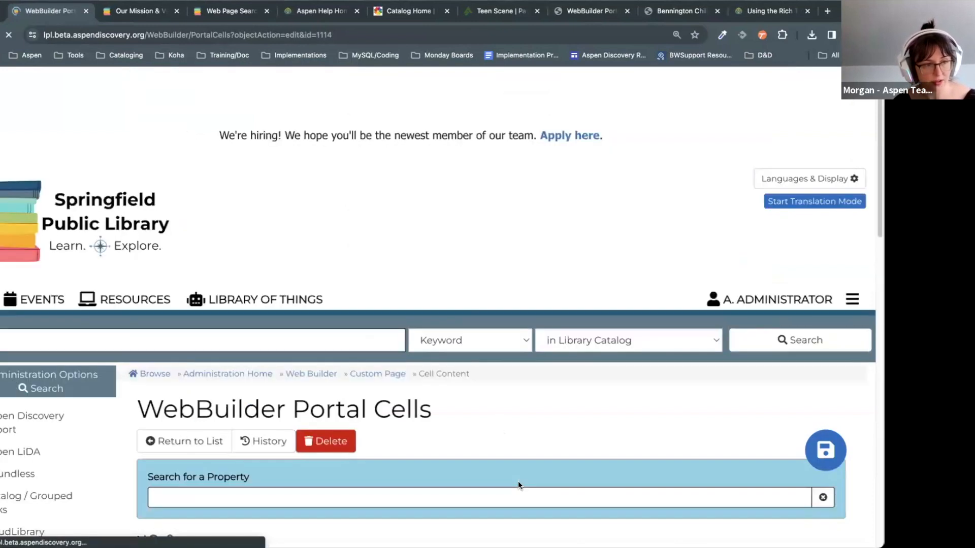
scroll(518, 480, down, 8)
click(288, 333)
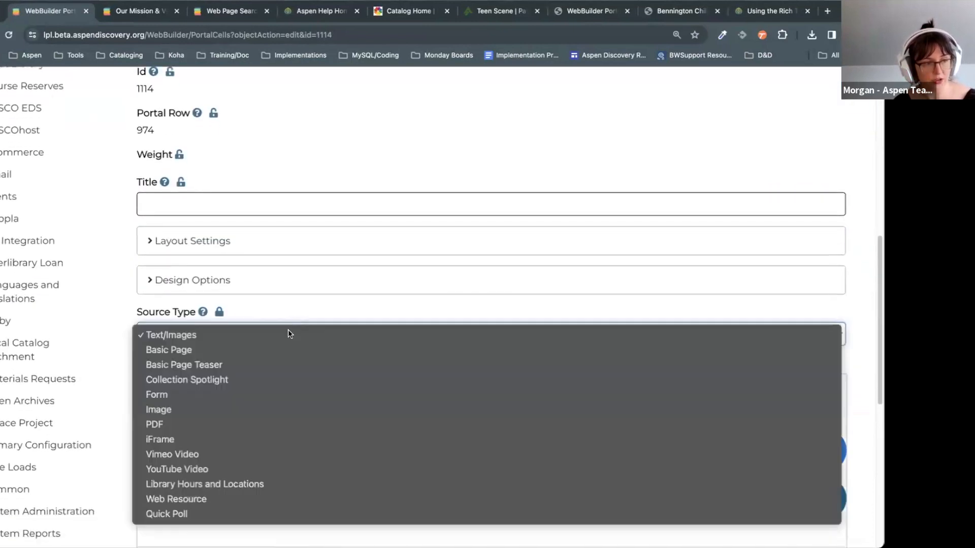
click(284, 468)
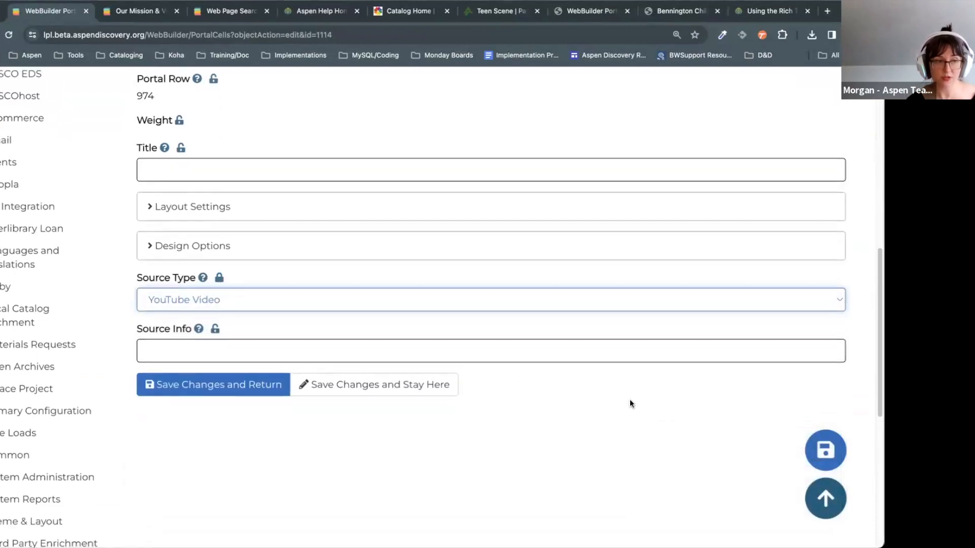
click(261, 343)
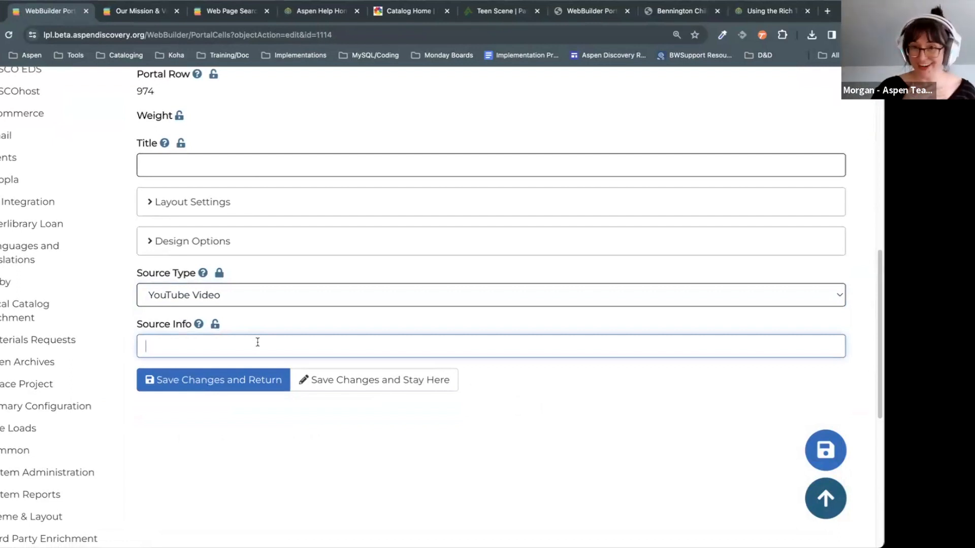
click(261, 293)
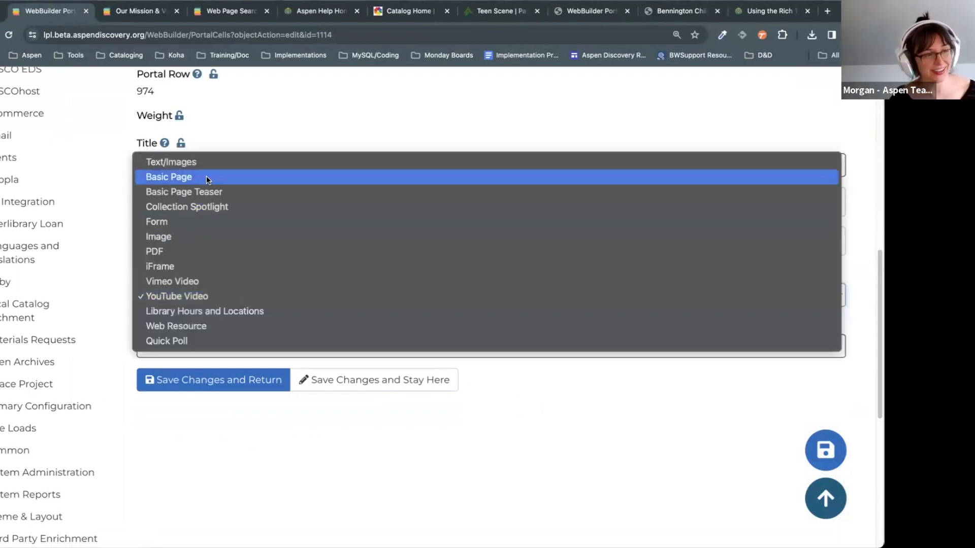
click(206, 161)
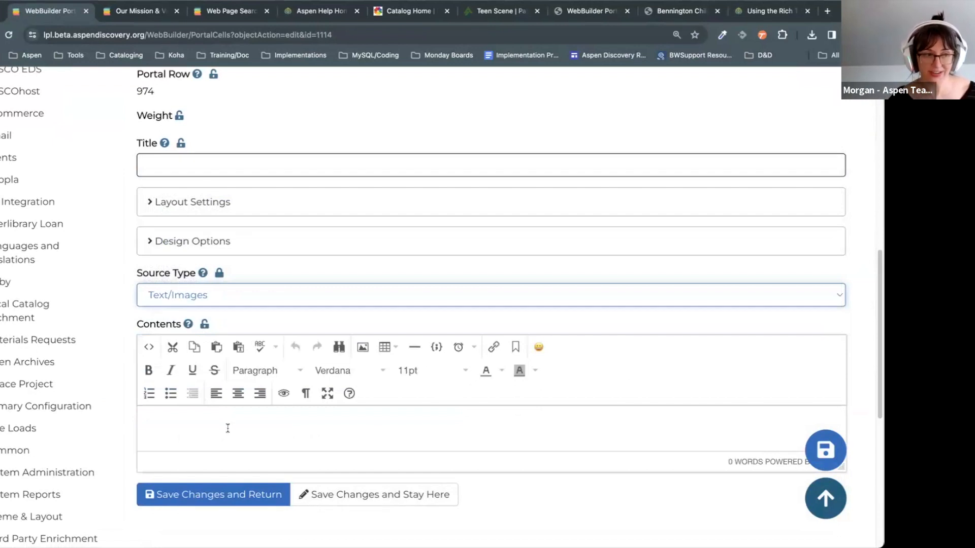
click(228, 428)
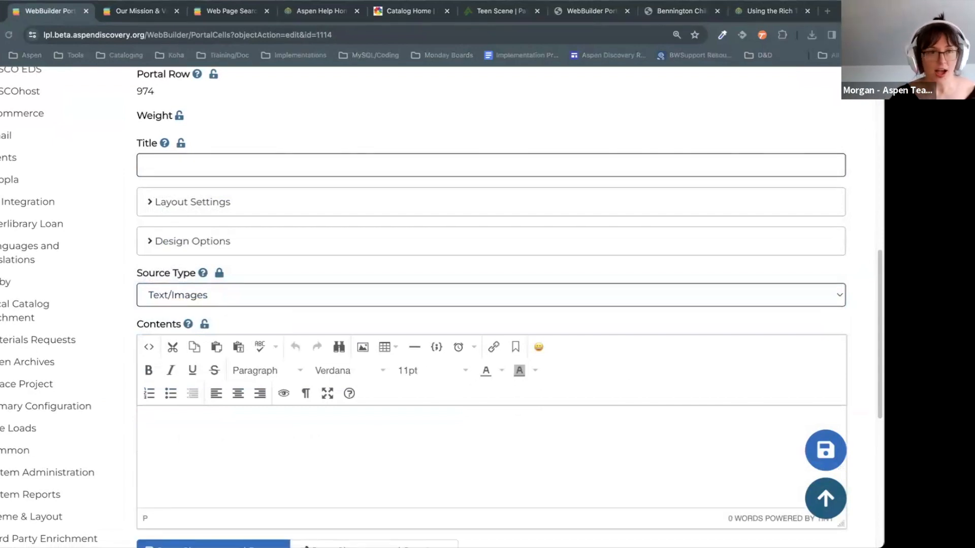
drag(810, 6, 810, 7)
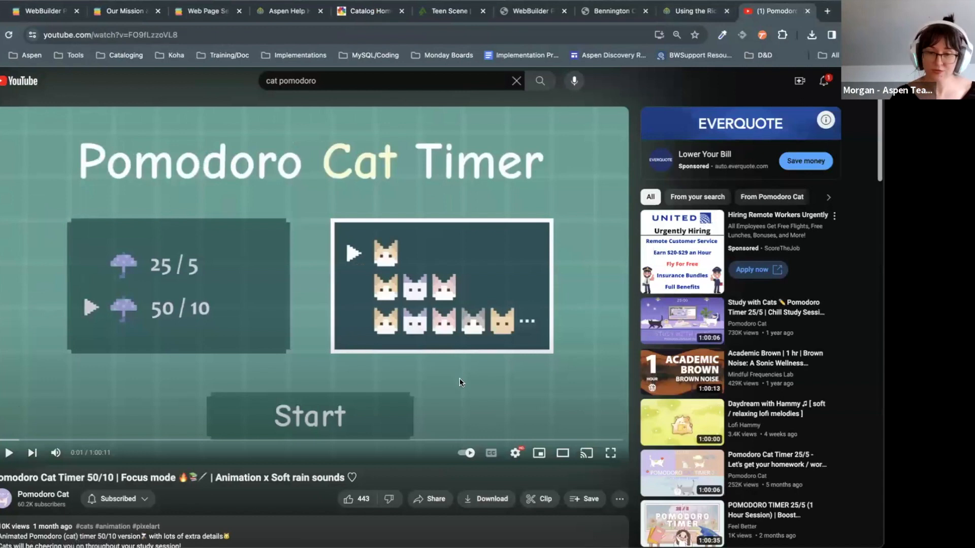
Step: Select the Pomodoro Cat Timer video's embed iframe code from YouTube's Share > Embed option
scroll(461, 383, down, 1)
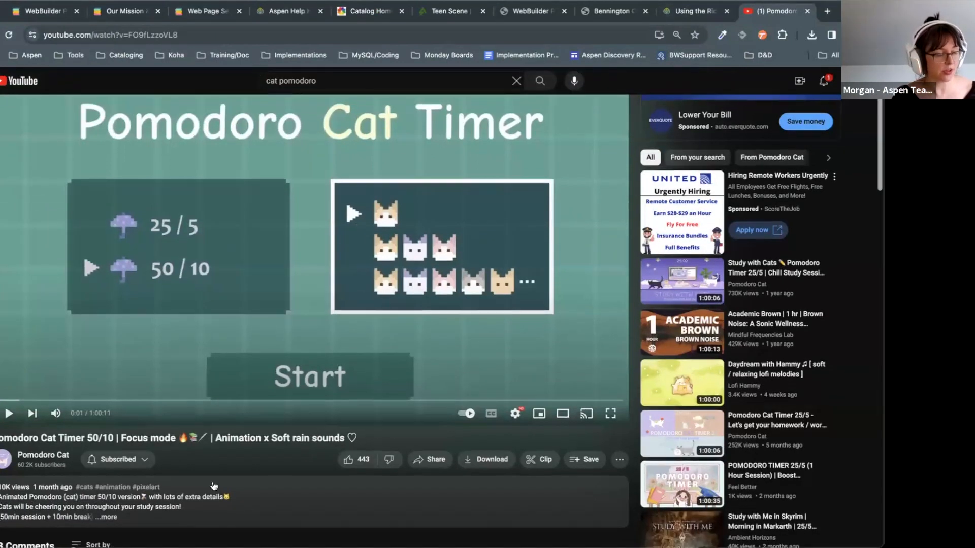
scroll(214, 486, down, 1)
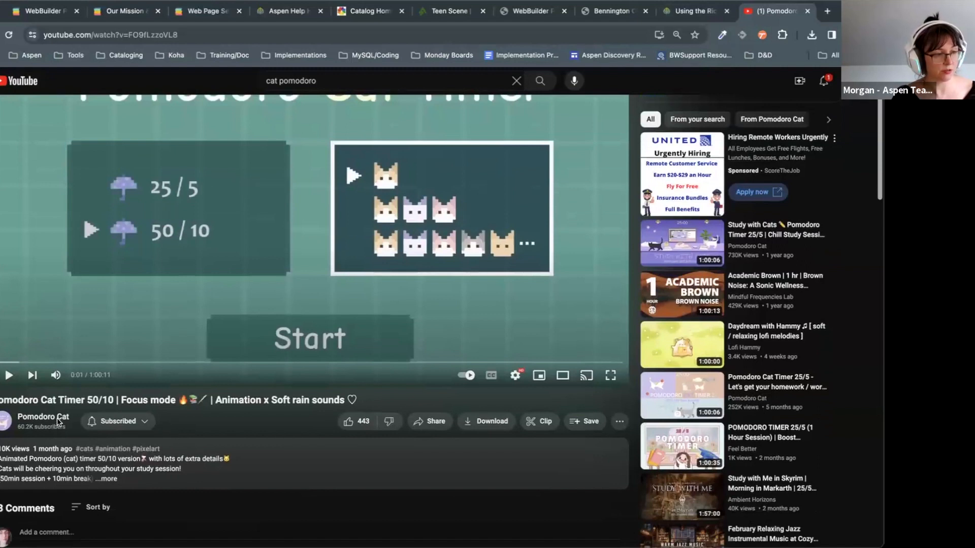
click(436, 419)
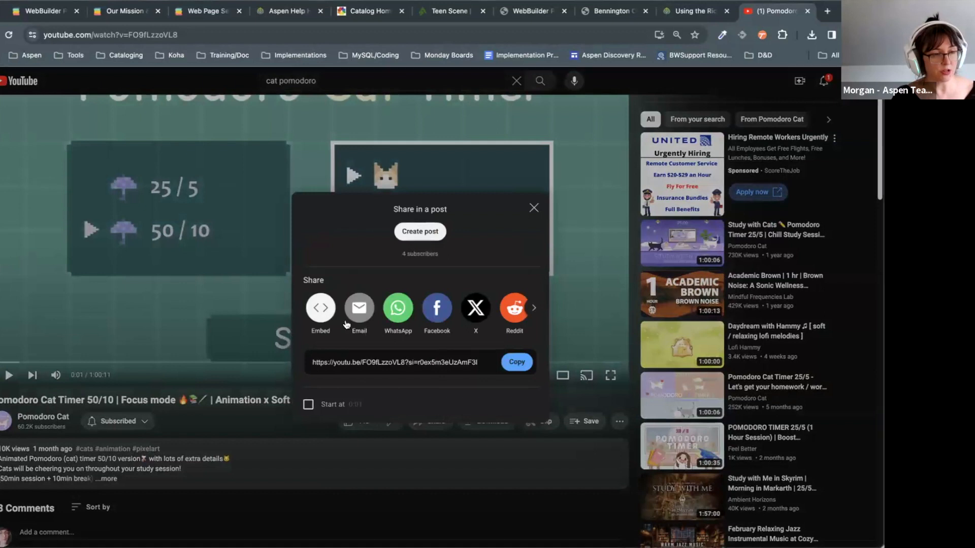
click(321, 308)
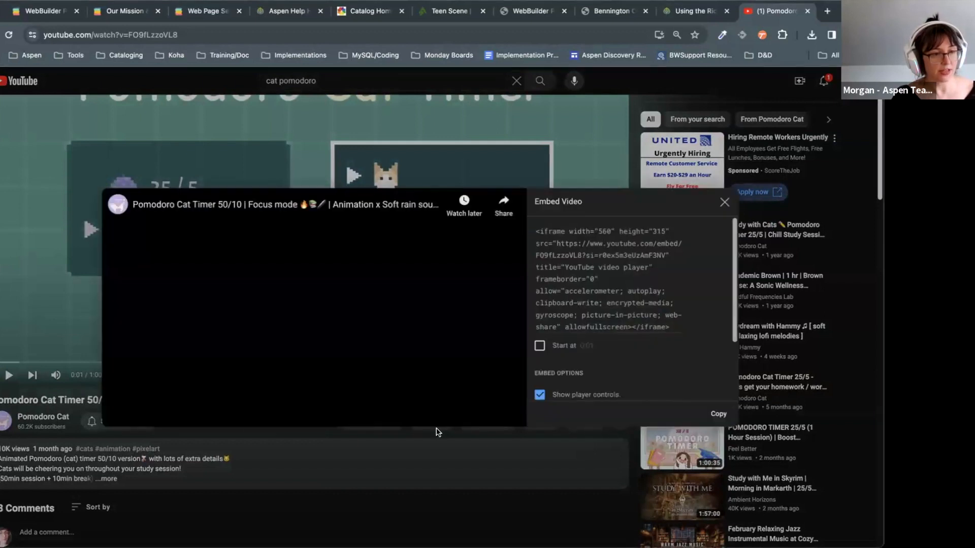
click(651, 263)
key(ctrl+c)
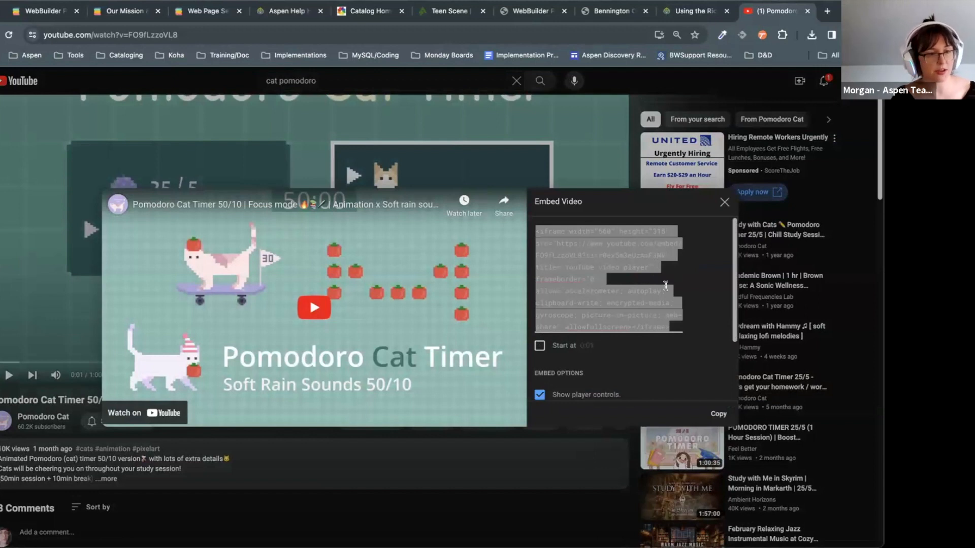
click(41, 16)
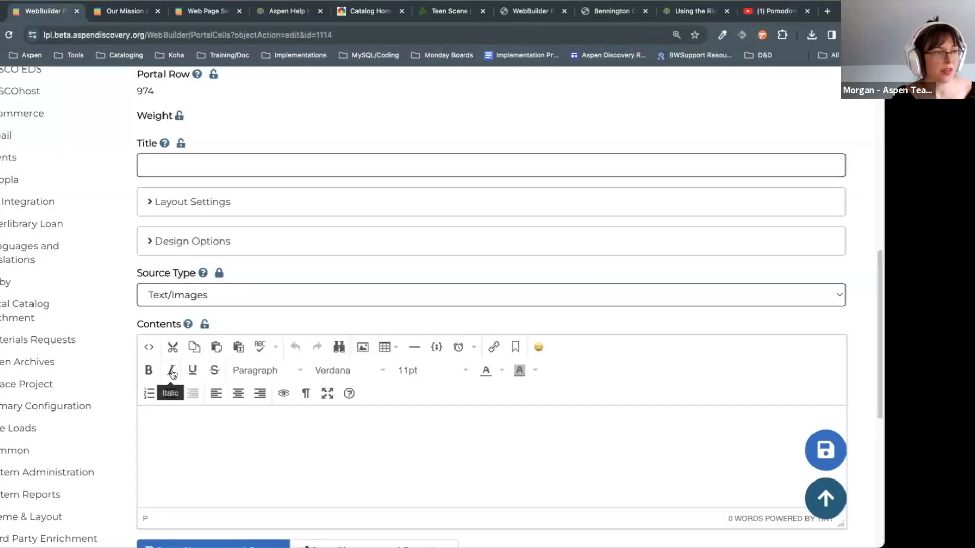
Step: Paste the YouTube embed iframe into the cell's source code and apply it
click(149, 348)
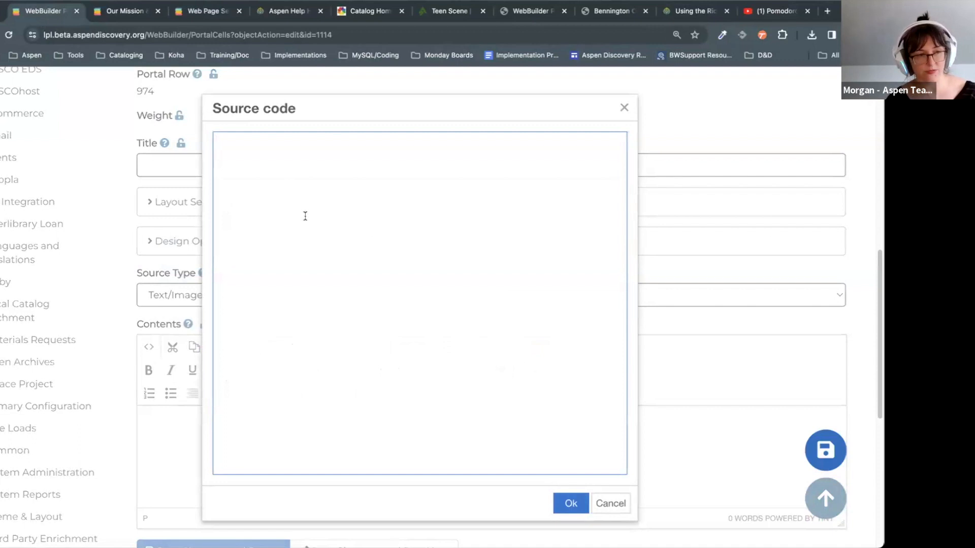
key(ctrl+v)
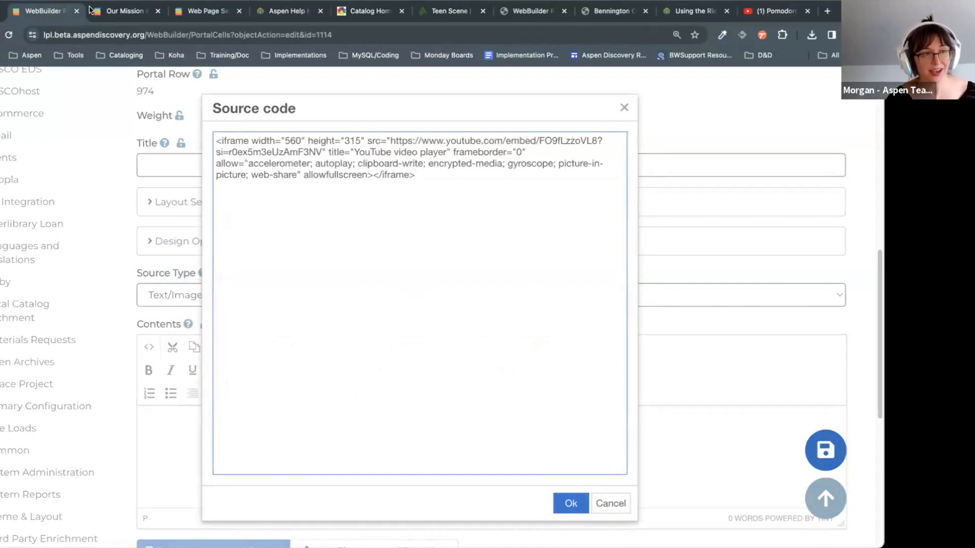
drag(301, 141, 284, 140)
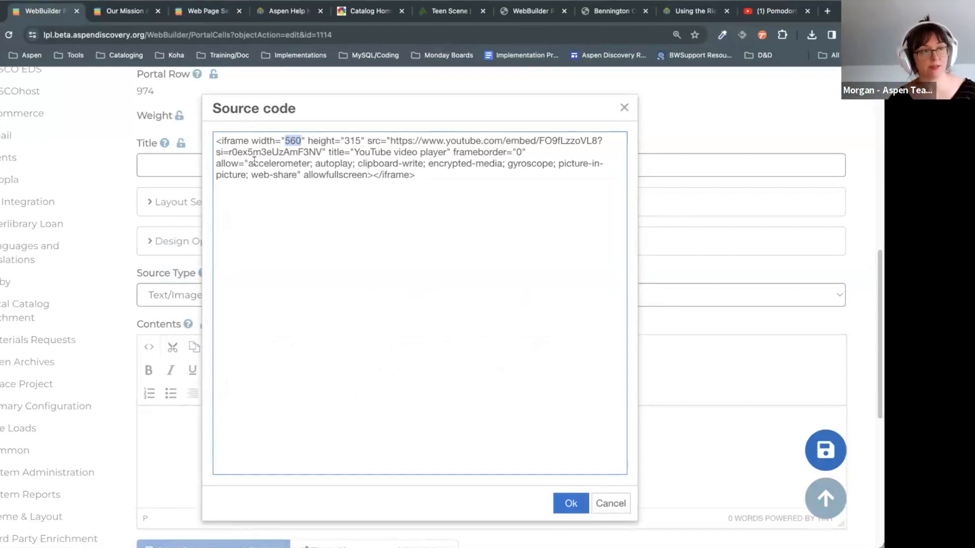
click(311, 141)
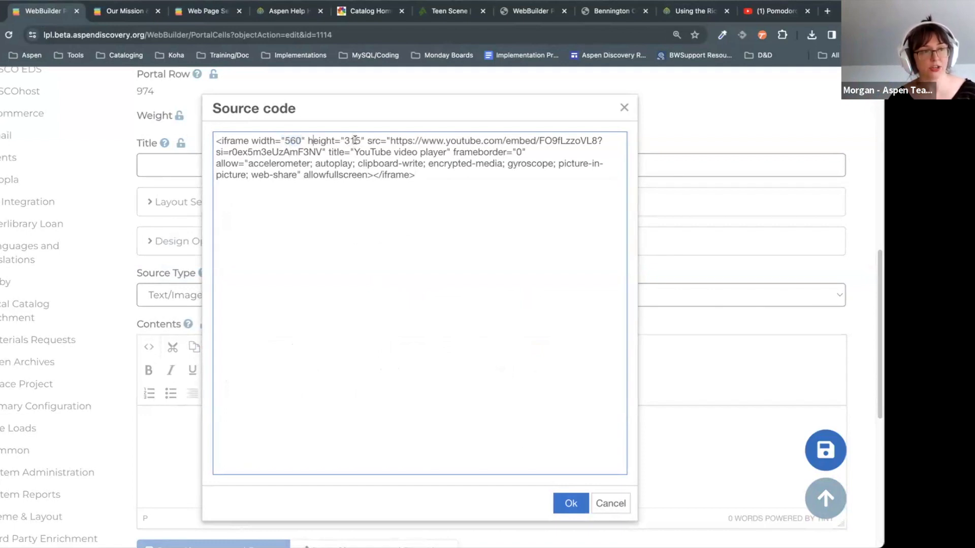
click(566, 502)
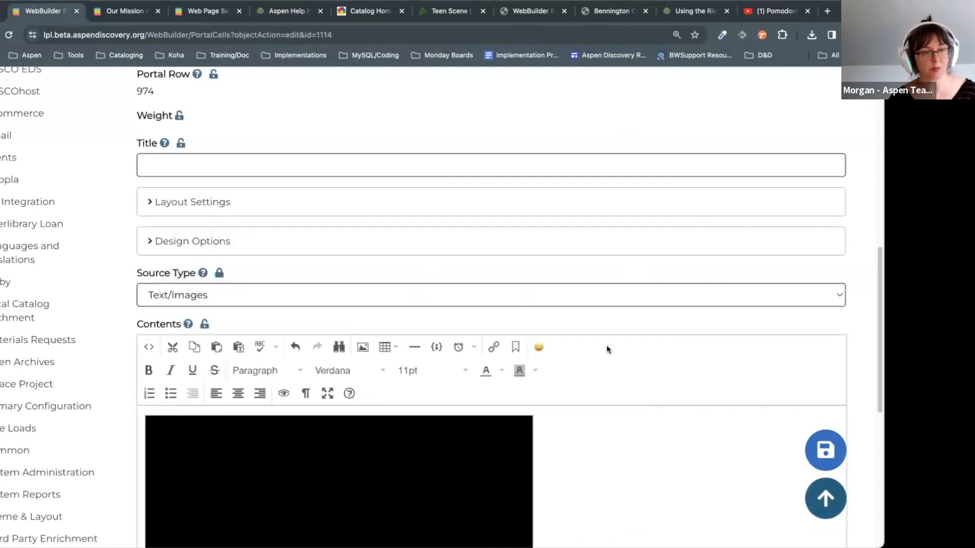
Step: Save the cell and scroll down to the row showing the embedded video
scroll(606, 349, down, 5)
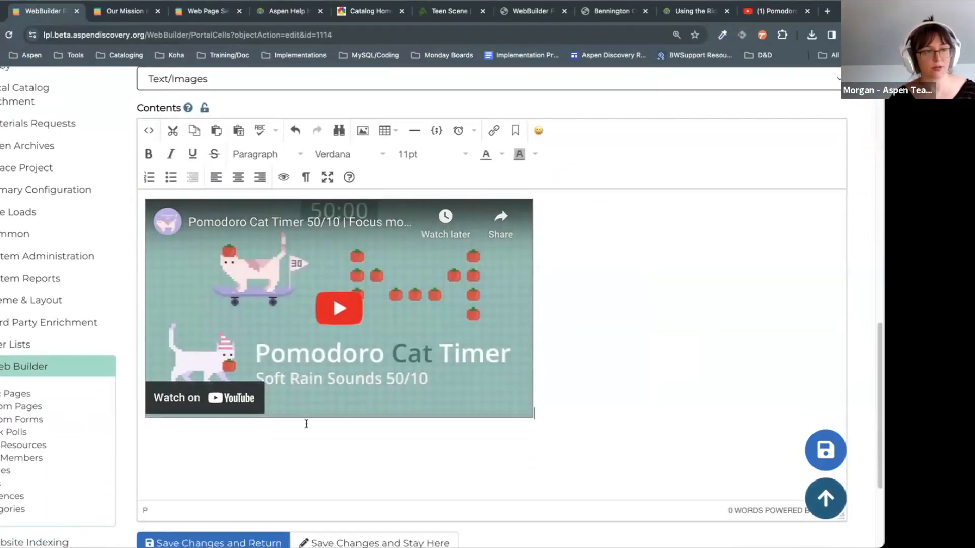
scroll(254, 483, down, 1)
click(226, 498)
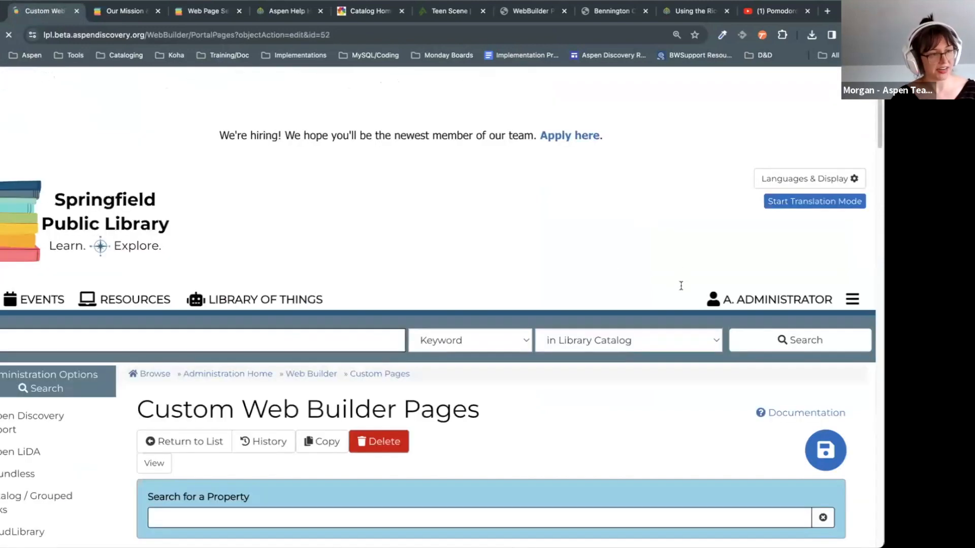
scroll(697, 359, down, 4)
scroll(697, 359, down, 15)
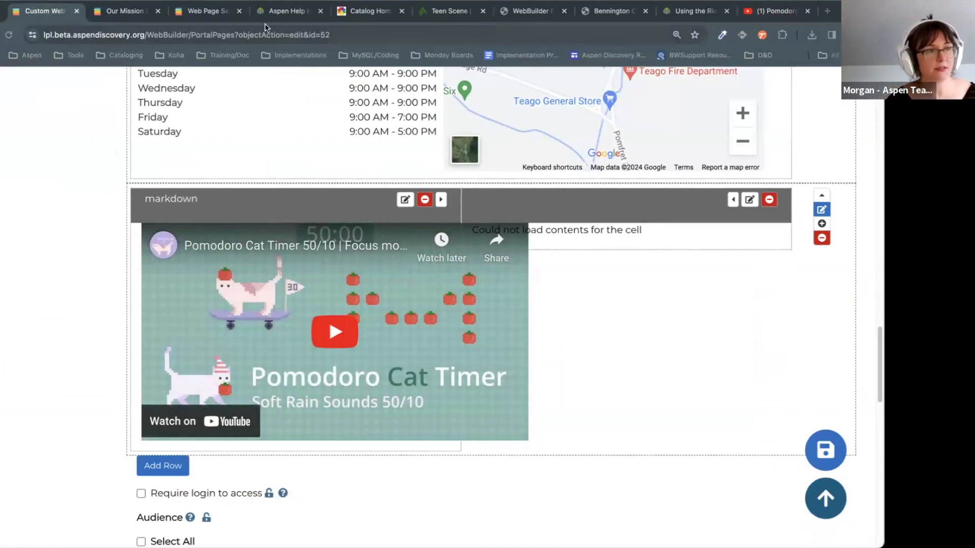
Step: Browse the Teen Scene page's carousels and advance the New Young Adult Books carousel
click(439, 11)
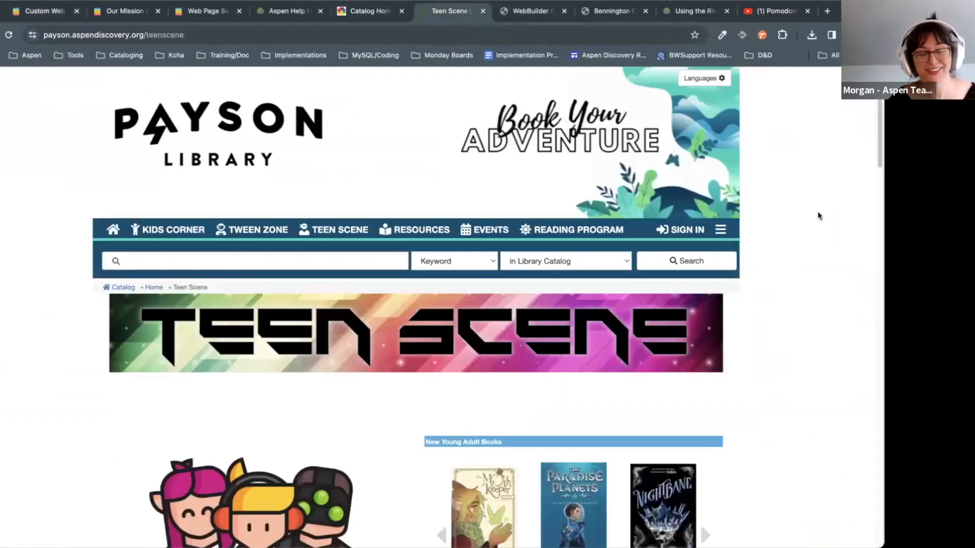
scroll(699, 476, down, 1)
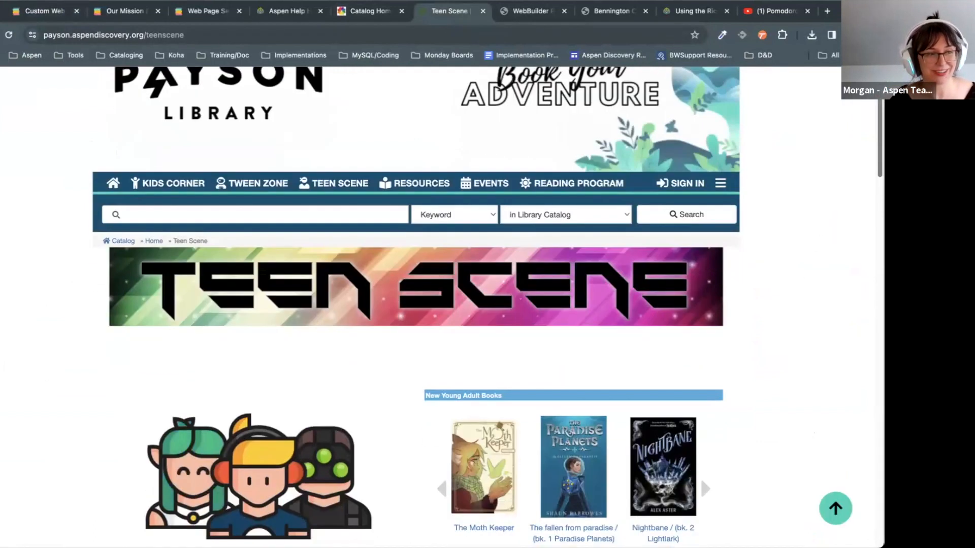
scroll(700, 477, down, 1)
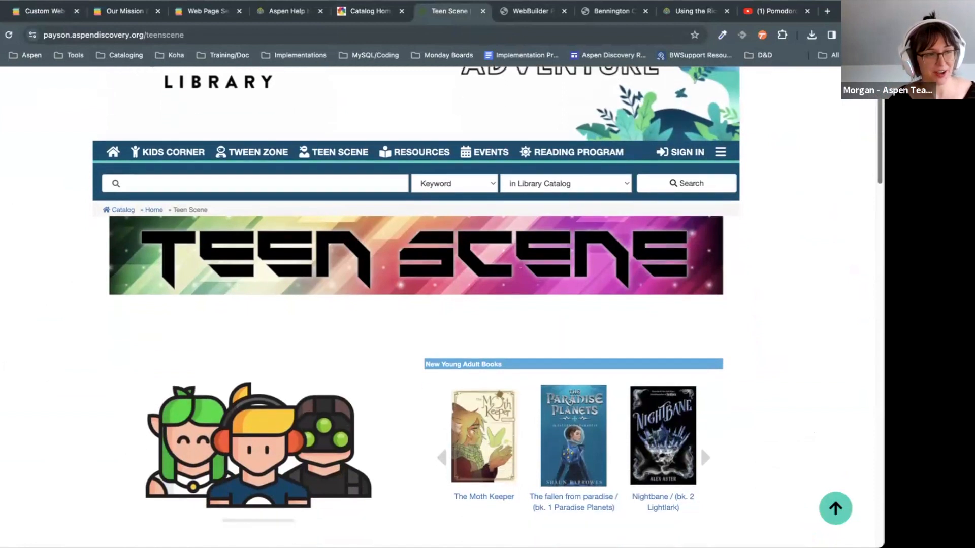
scroll(700, 445, up, 2)
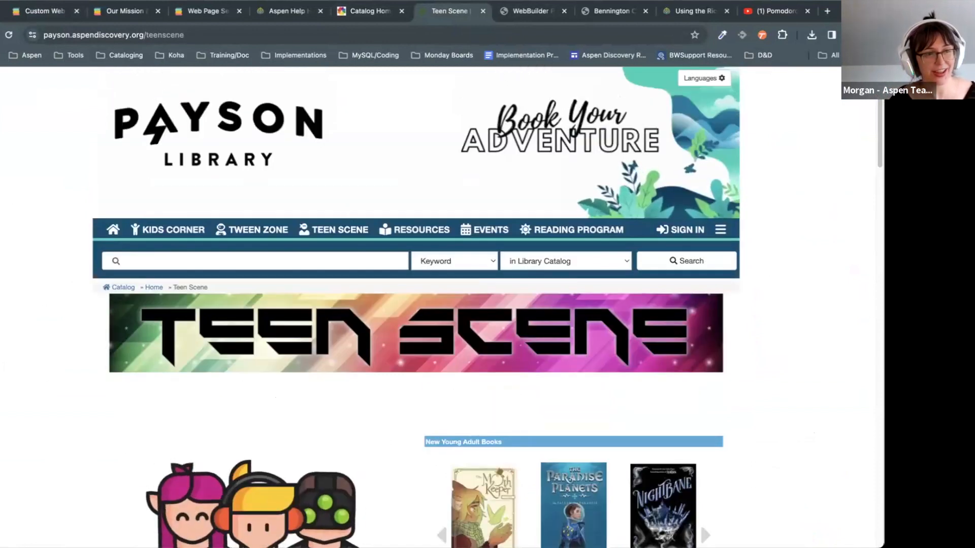
scroll(699, 318, down, 10)
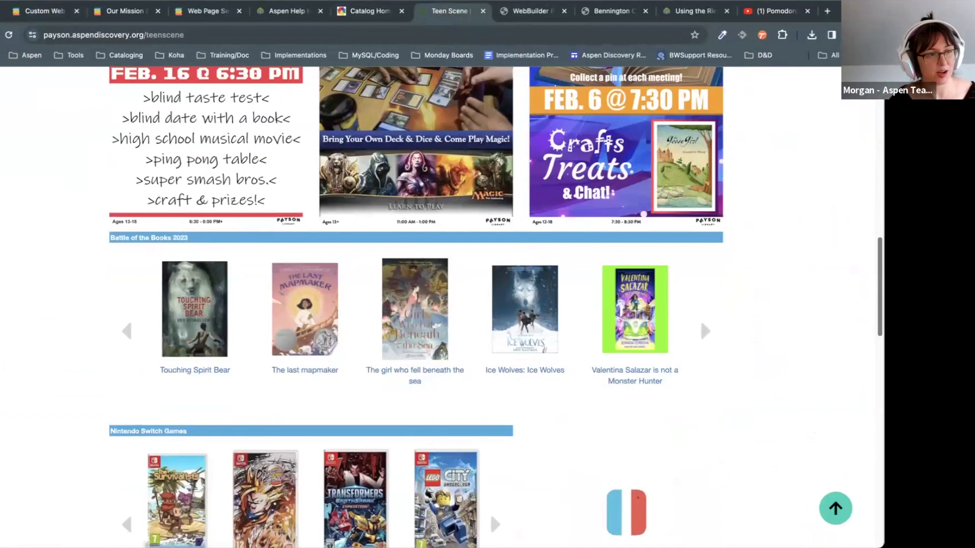
scroll(700, 318, down, 10)
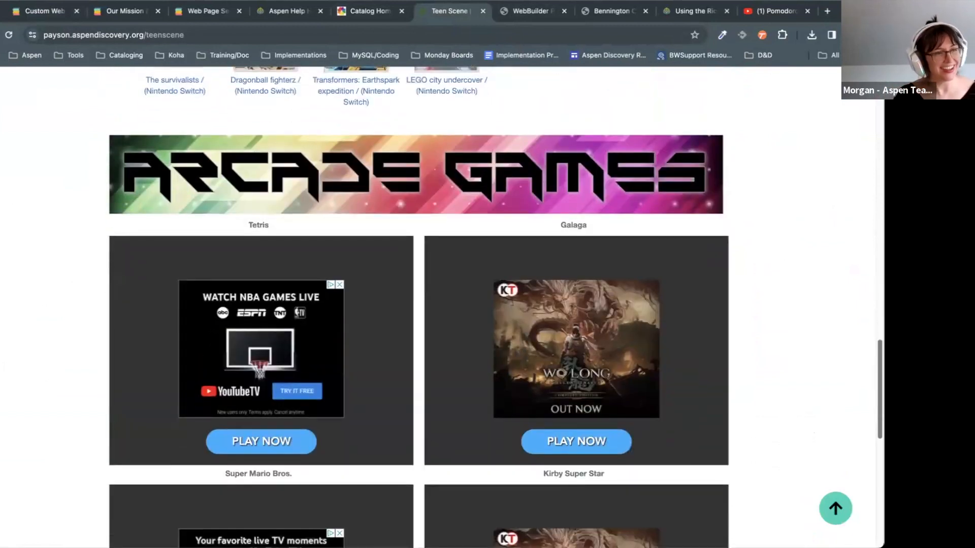
scroll(809, 337, up, 20)
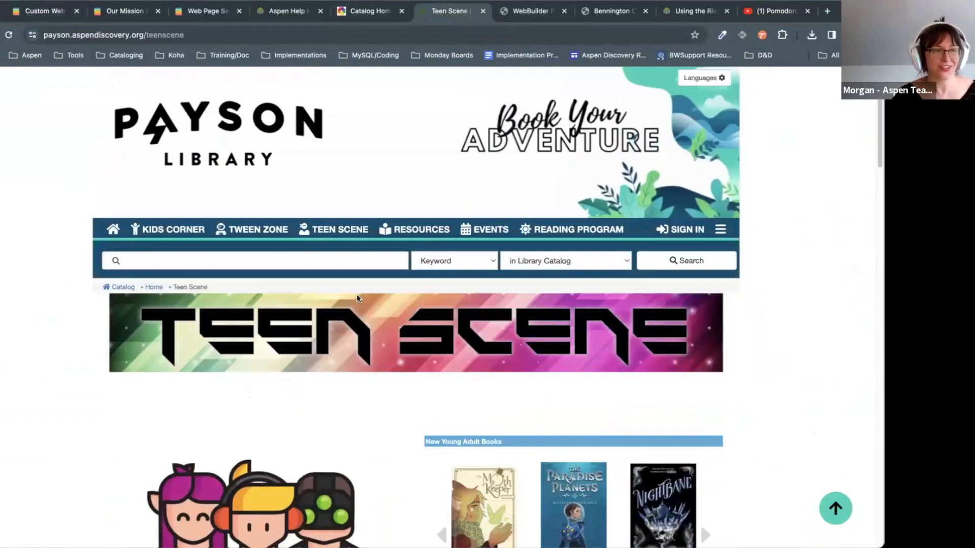
scroll(809, 337, down, 6)
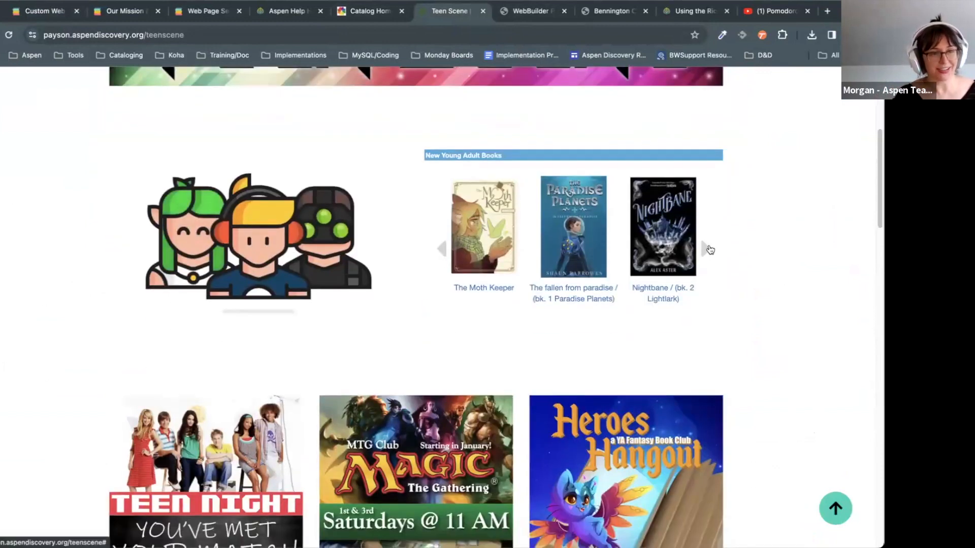
click(707, 248)
Step: Launch Donkey Kong Country in the arcade section, then close the Teen Scene page
scroll(861, 189, down, 9)
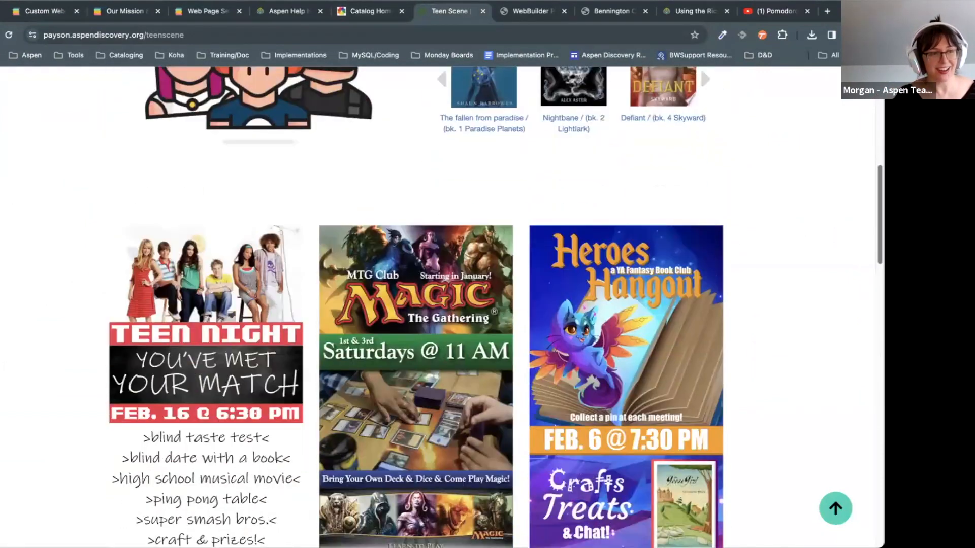
scroll(861, 303, down, 11)
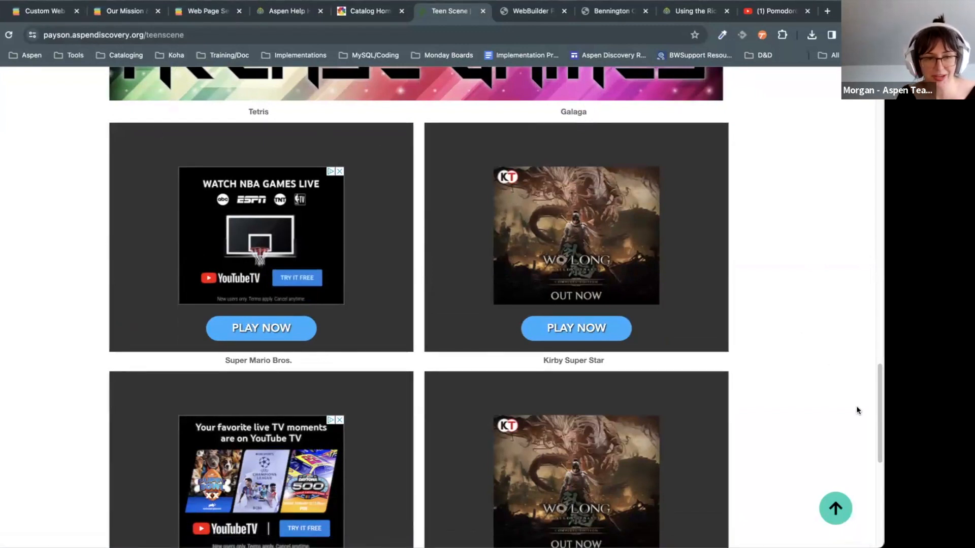
scroll(858, 410, down, 6)
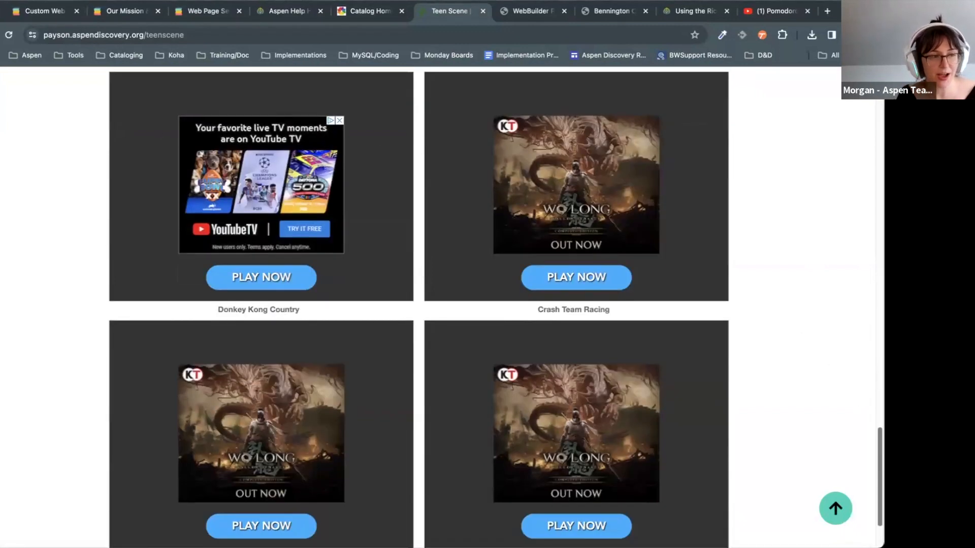
click(270, 294)
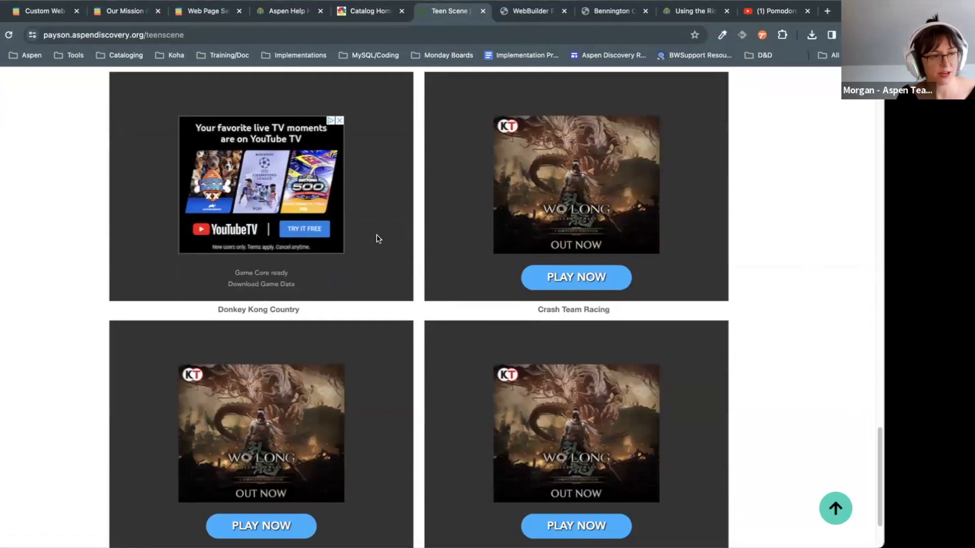
scroll(392, 344, up, 1)
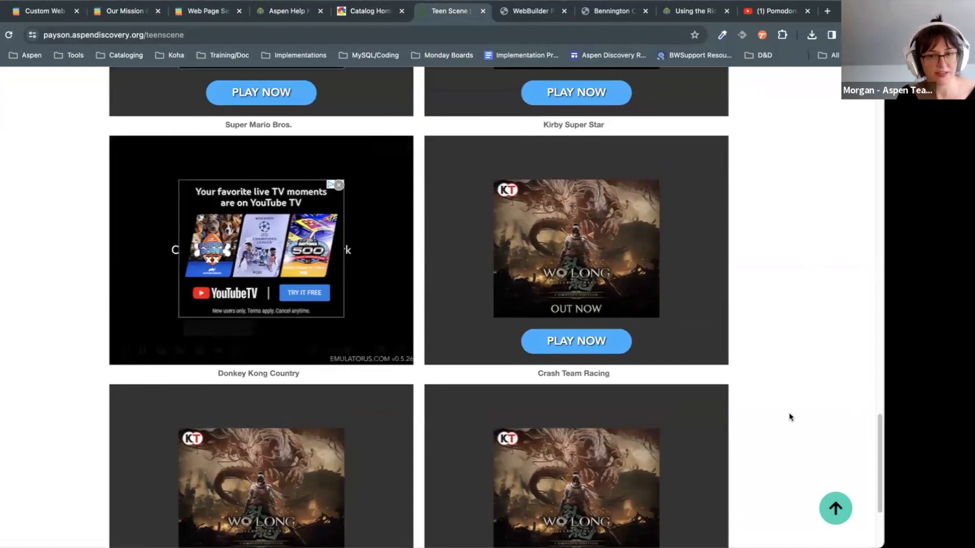
scroll(789, 418, down, 3)
scroll(790, 416, up, 8)
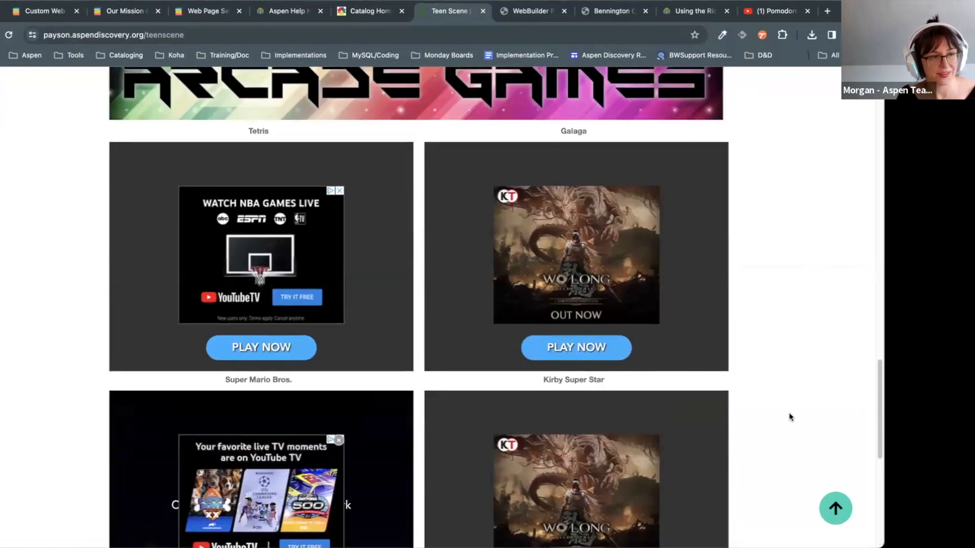
scroll(787, 414, up, 20)
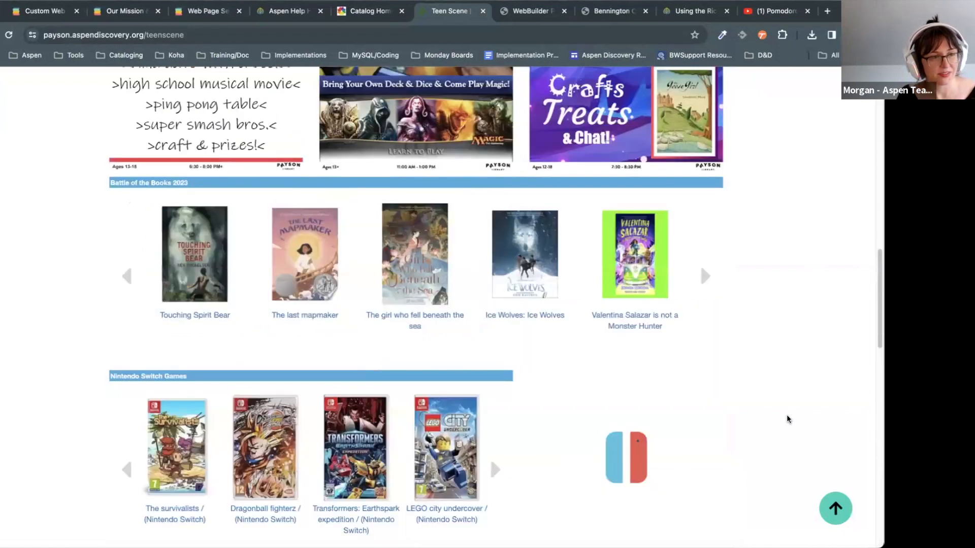
click(483, 11)
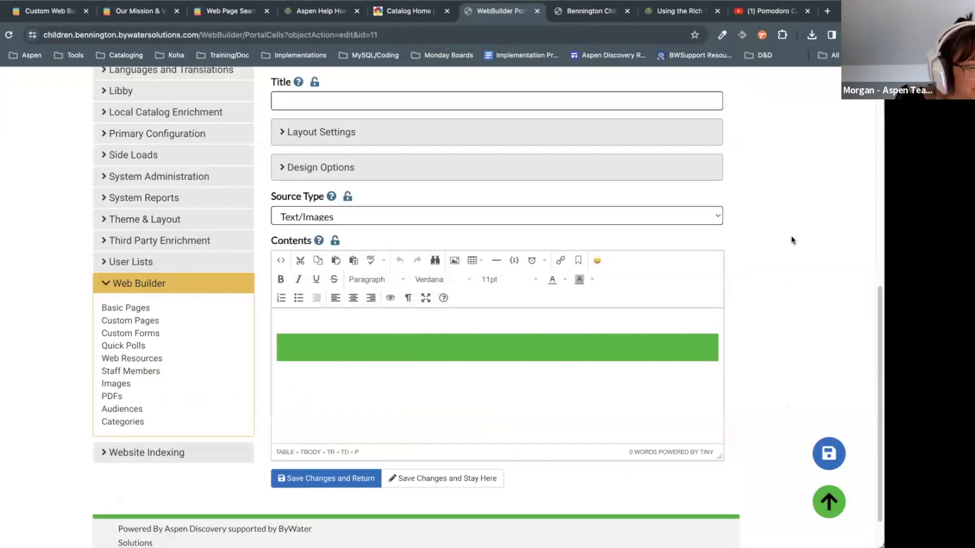
Step: Leave the Bennington cell editor for the Springfield Home page editor and scroll to its top
click(497, 401)
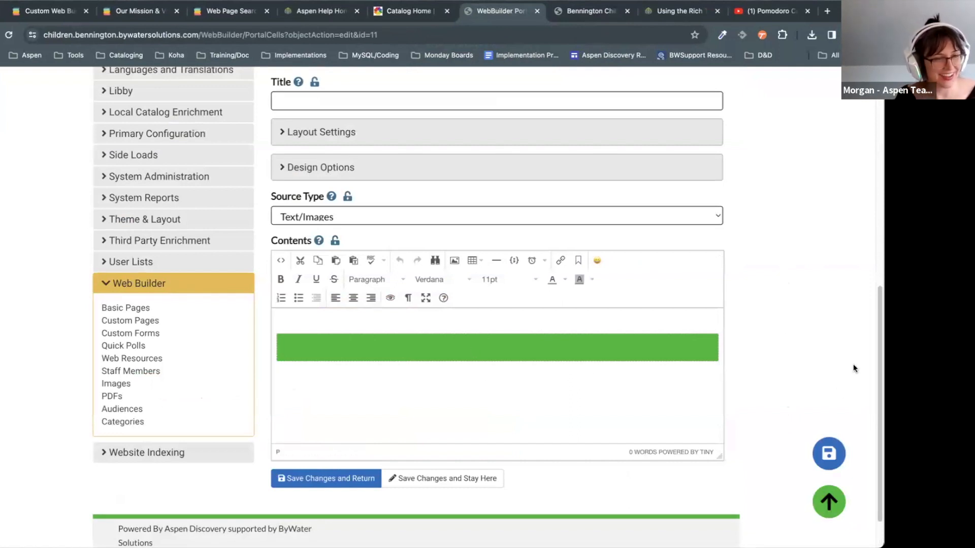
click(39, 14)
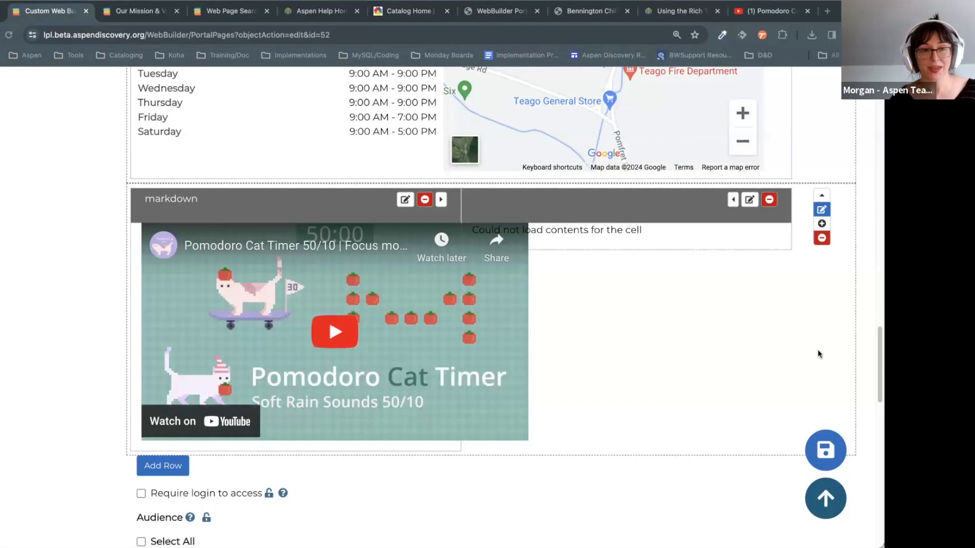
scroll(817, 354, up, 1)
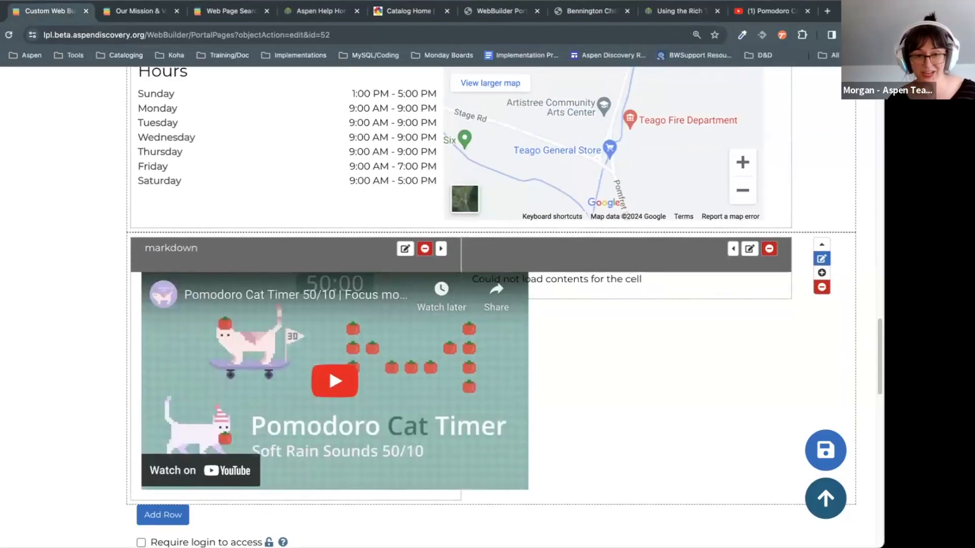
scroll(491, 307, up, 6)
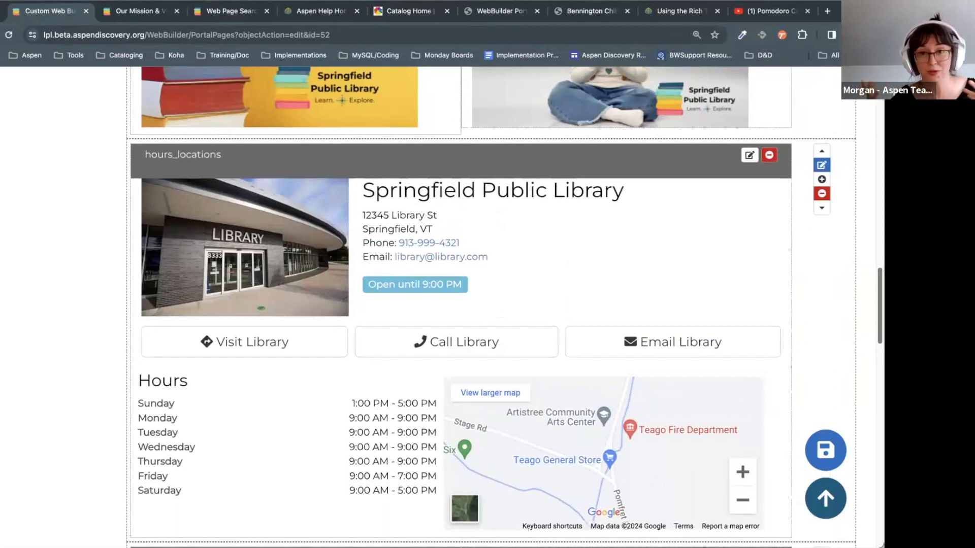
scroll(386, 307, up, 15)
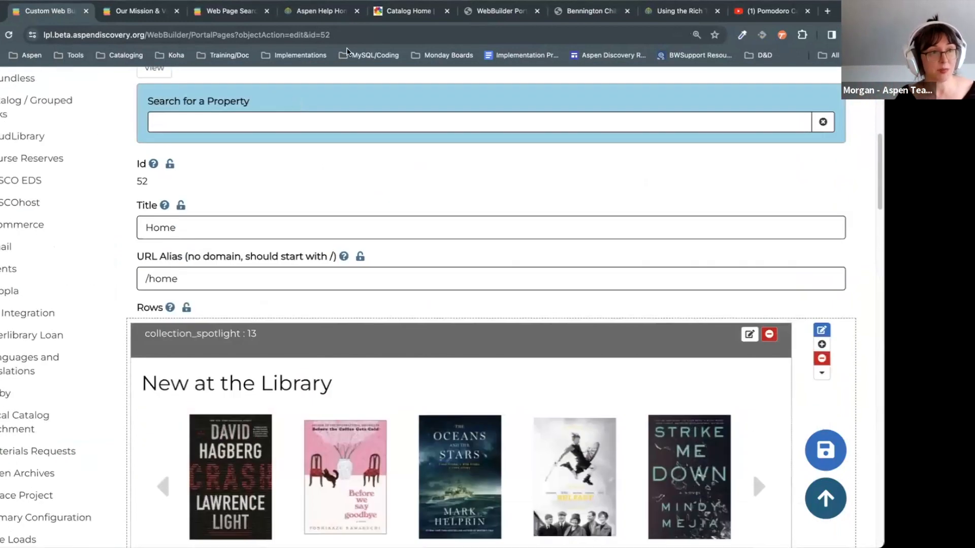
Step: Navigate from the Help Center home to the Customize topic's Browse Categories help page
click(319, 12)
click(841, 359)
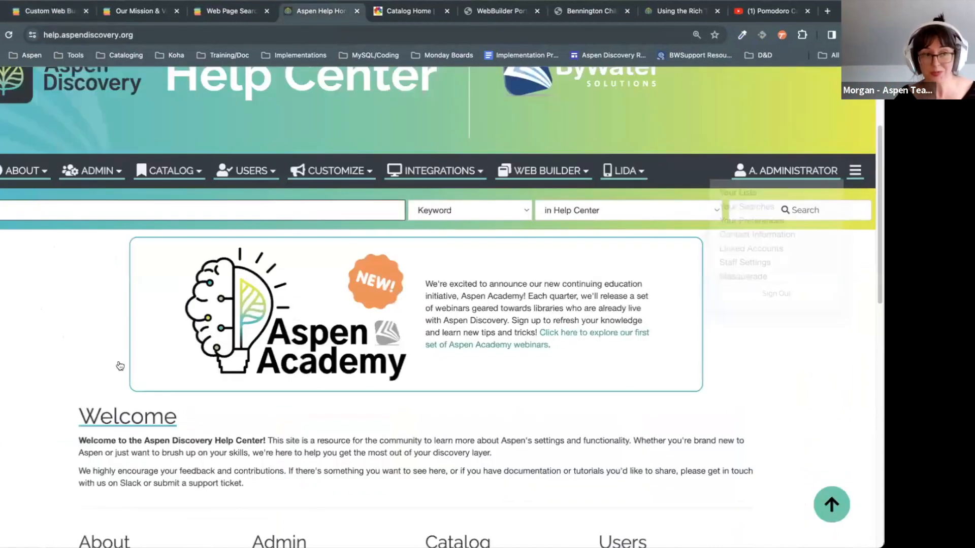
scroll(826, 410, down, 5)
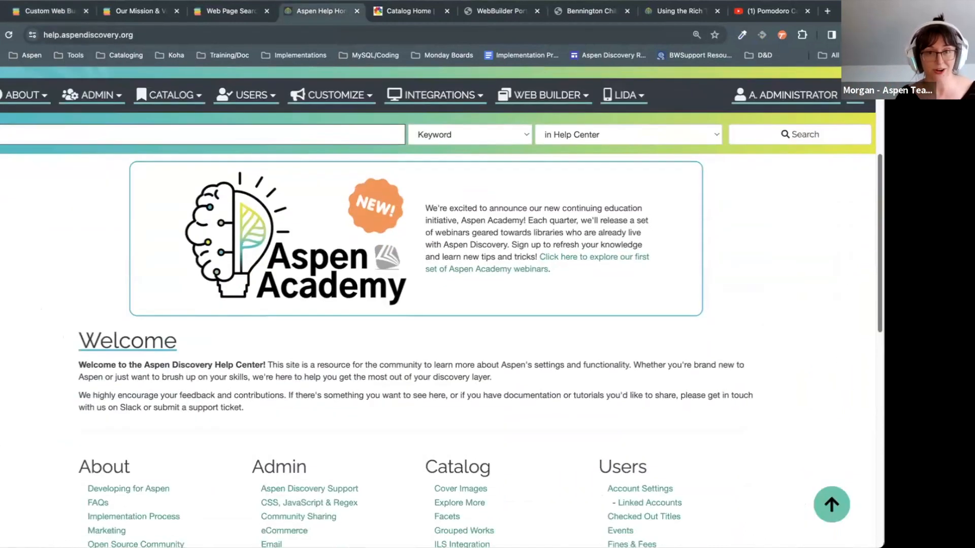
scroll(825, 410, up, 8)
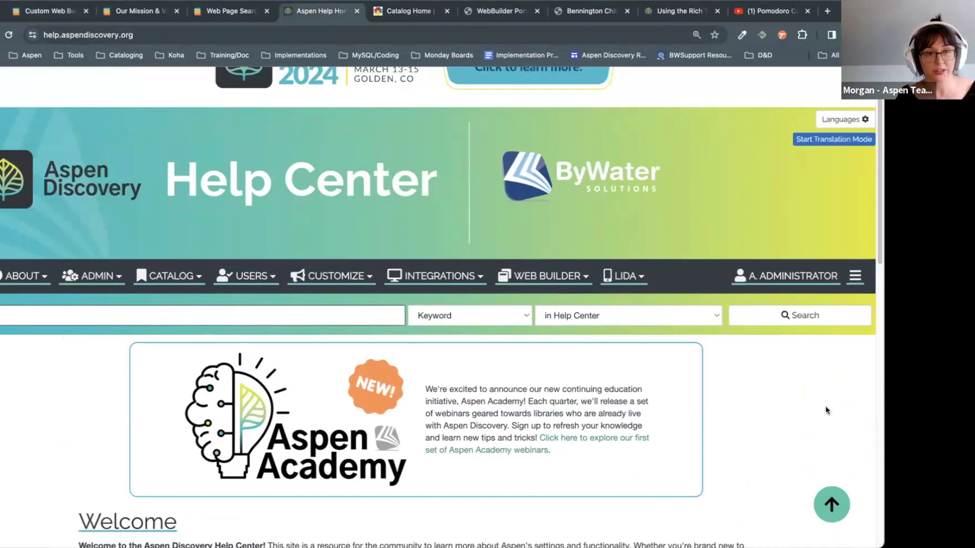
scroll(824, 410, down, 1)
click(335, 222)
click(334, 249)
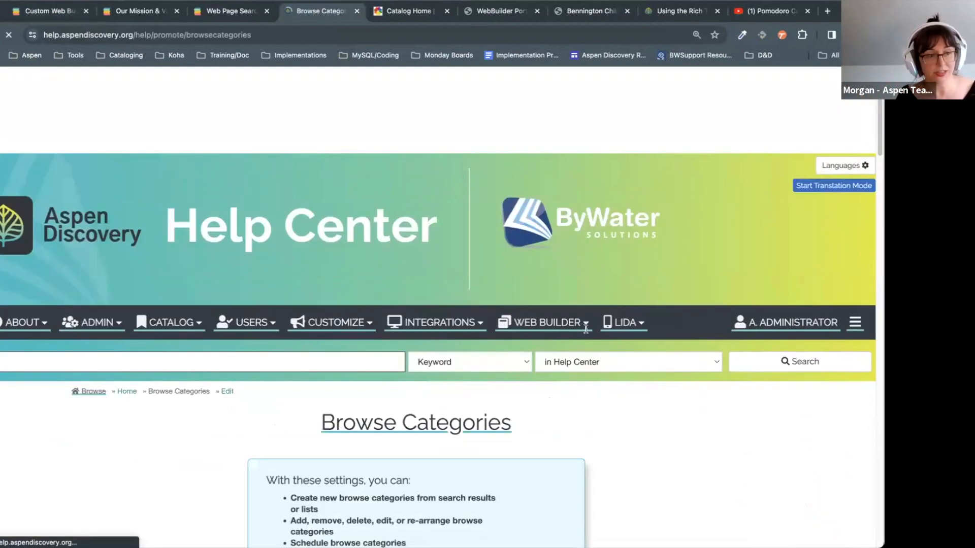
Step: Read the browse-category bullets and open the page's edit form via the Edit breadcrumb
scroll(590, 333, down, 2)
scroll(590, 333, down, 2)
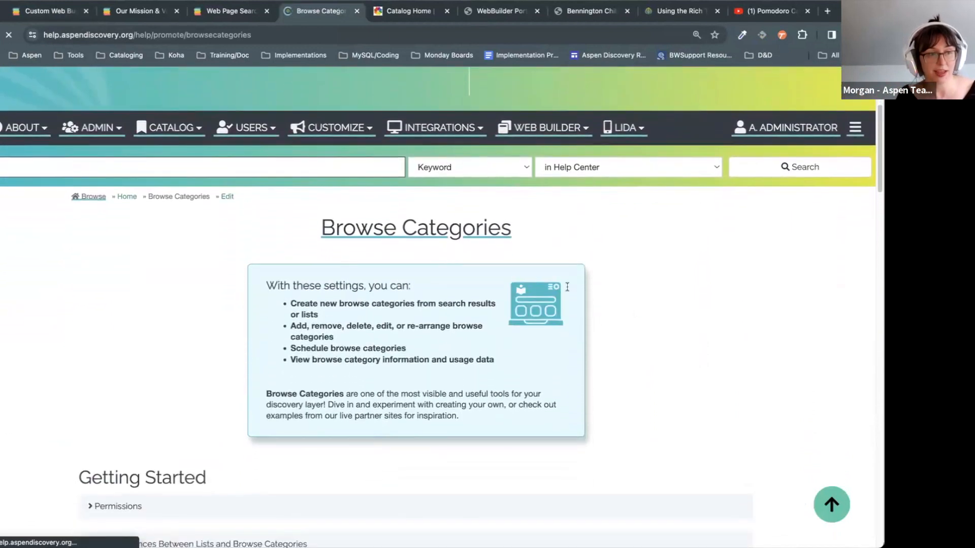
drag(726, 294, 721, 301)
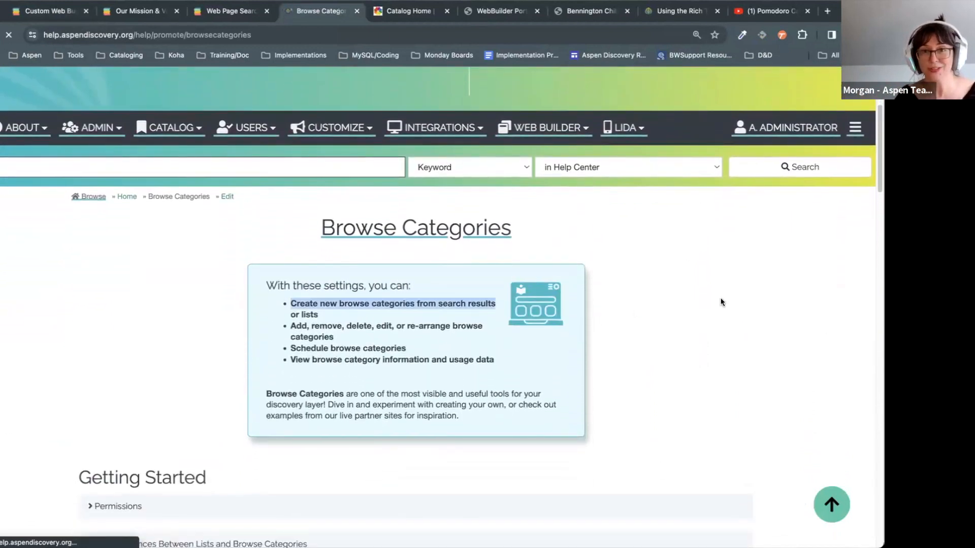
click(721, 302)
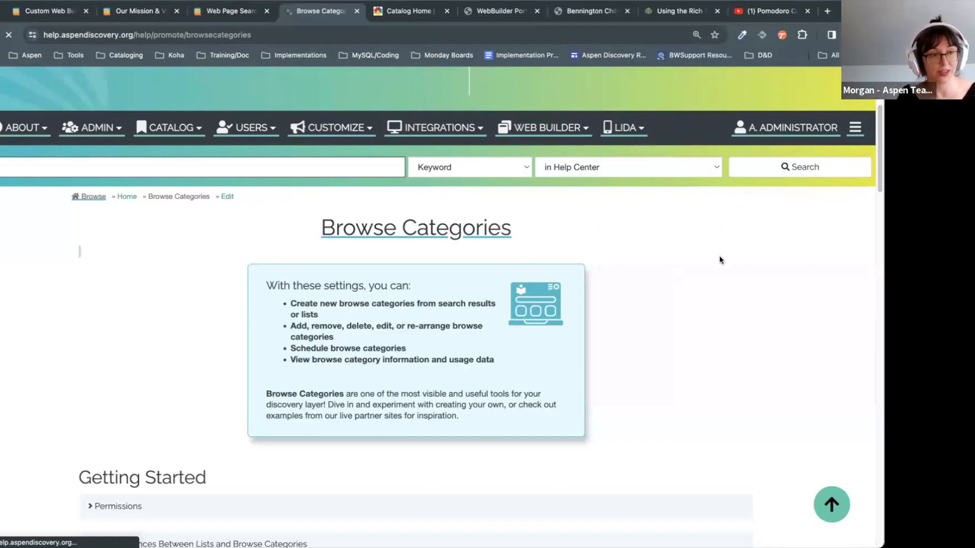
click(227, 197)
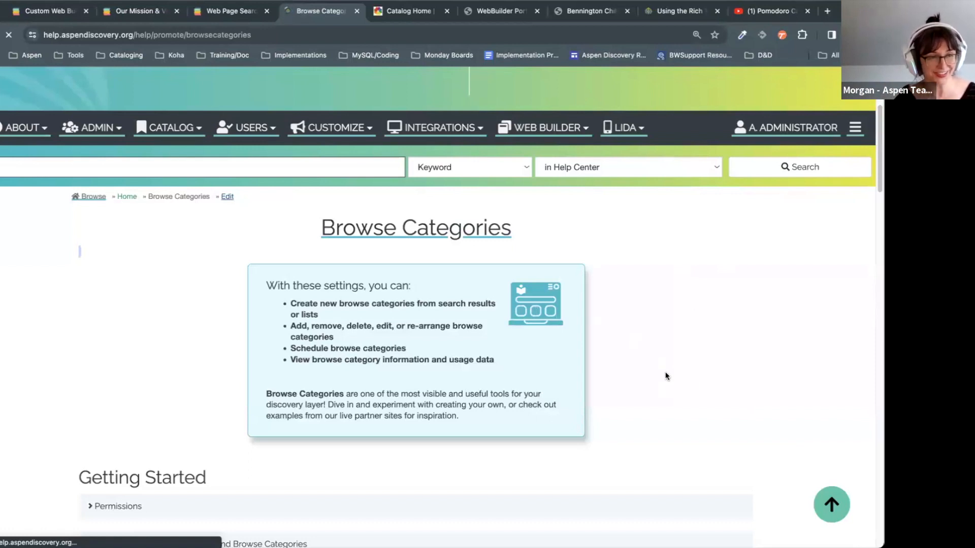
Step: Inspect the text cell's HTML source, noting the heading's pageHeader class, and cancel
scroll(667, 377, down, 5)
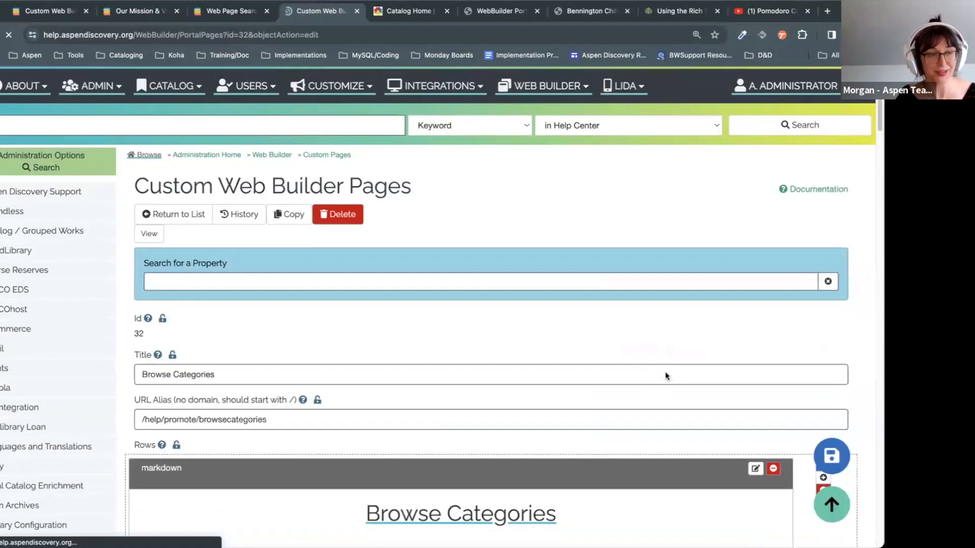
scroll(667, 376, down, 4)
scroll(667, 376, down, 1)
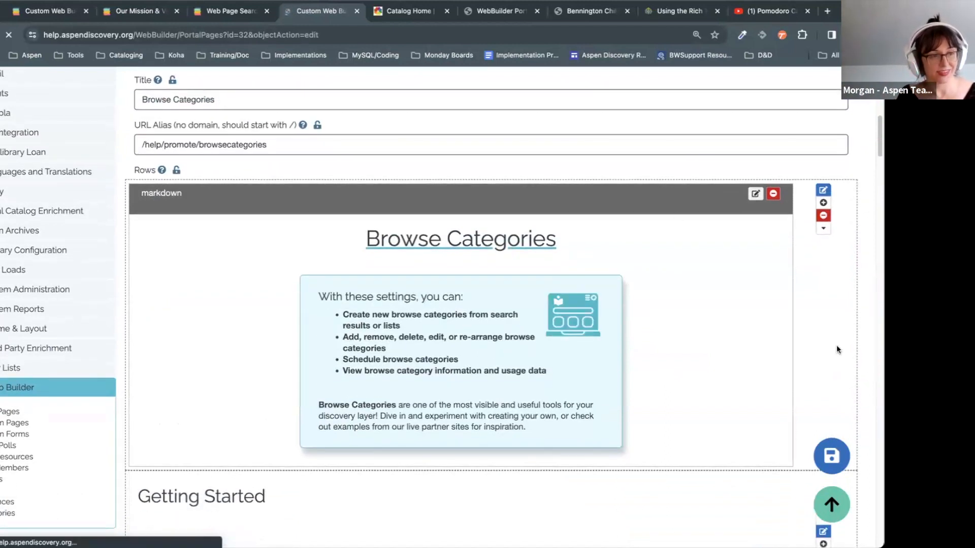
scroll(836, 345, down, 7)
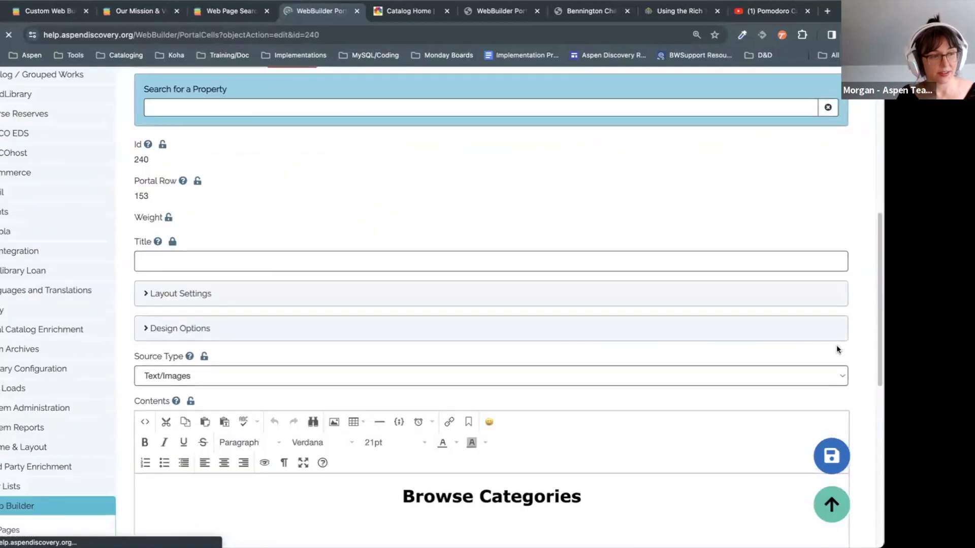
scroll(837, 349, down, 4)
click(145, 235)
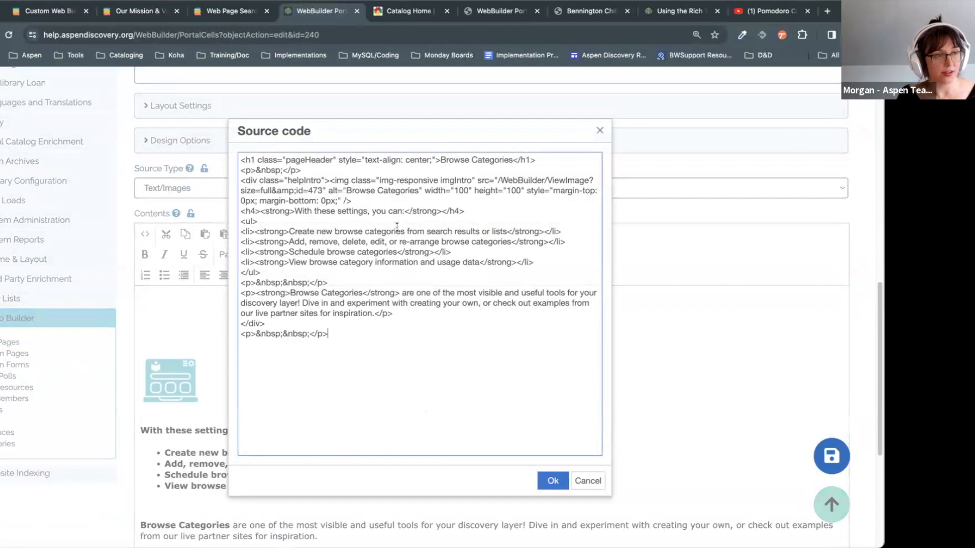
drag(332, 158, 261, 160)
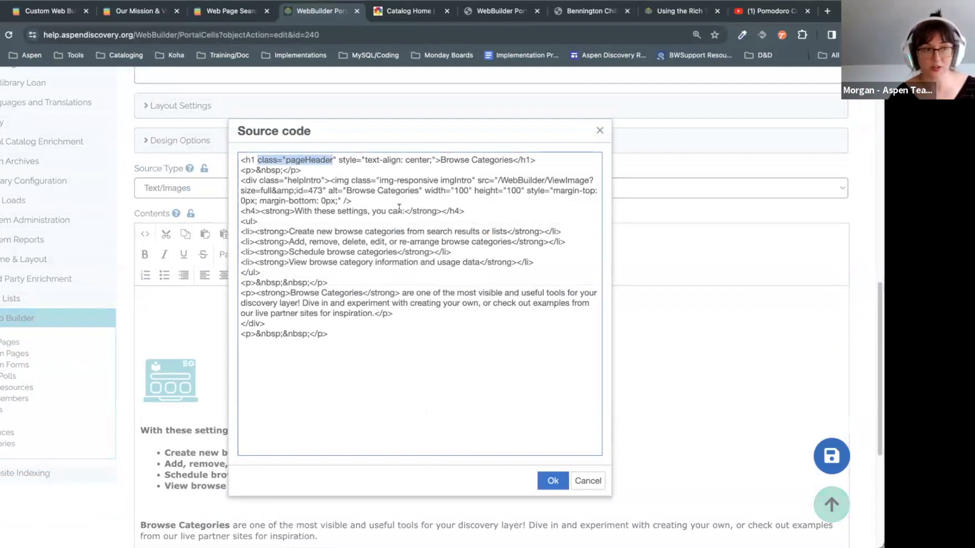
click(390, 171)
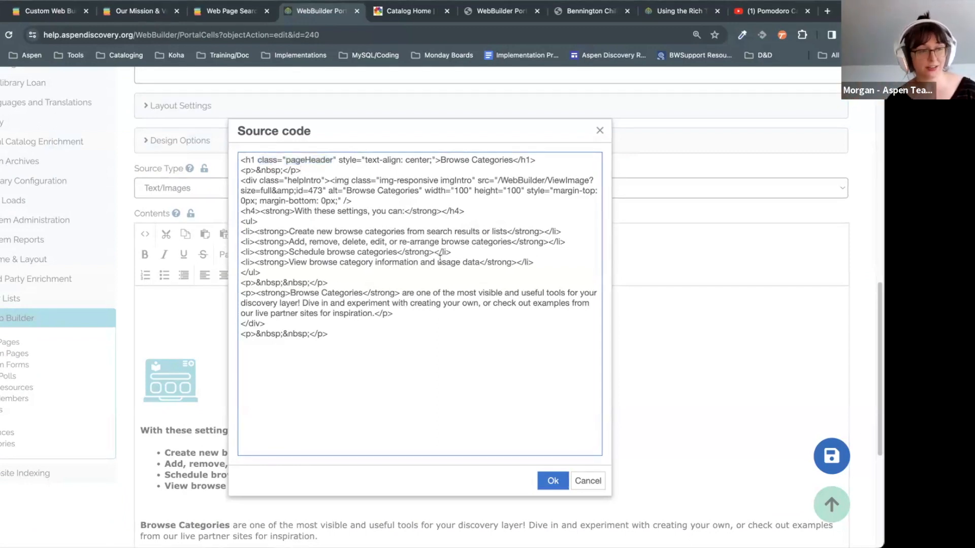
click(588, 481)
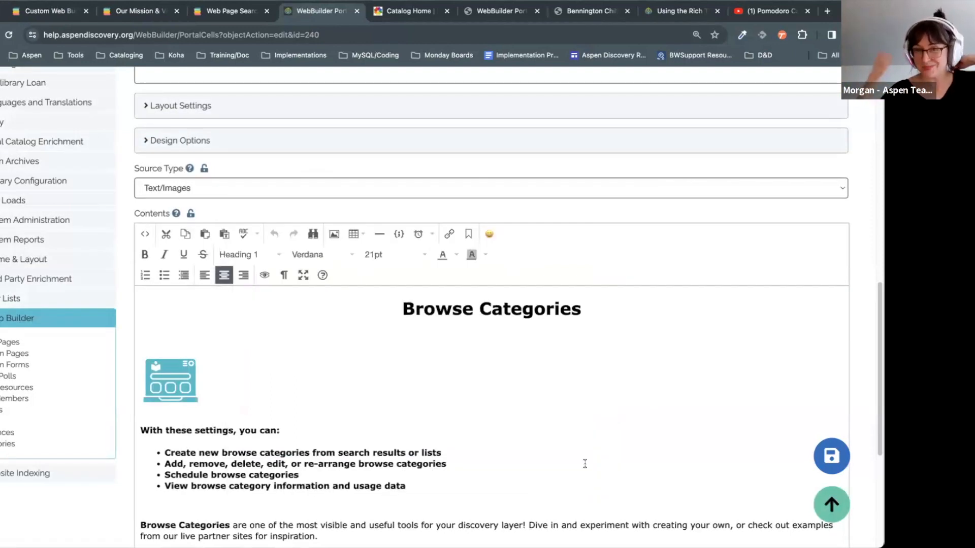
Step: Reopen the cell's source code briefly and close it again without changes
scroll(442, 384, up, 2)
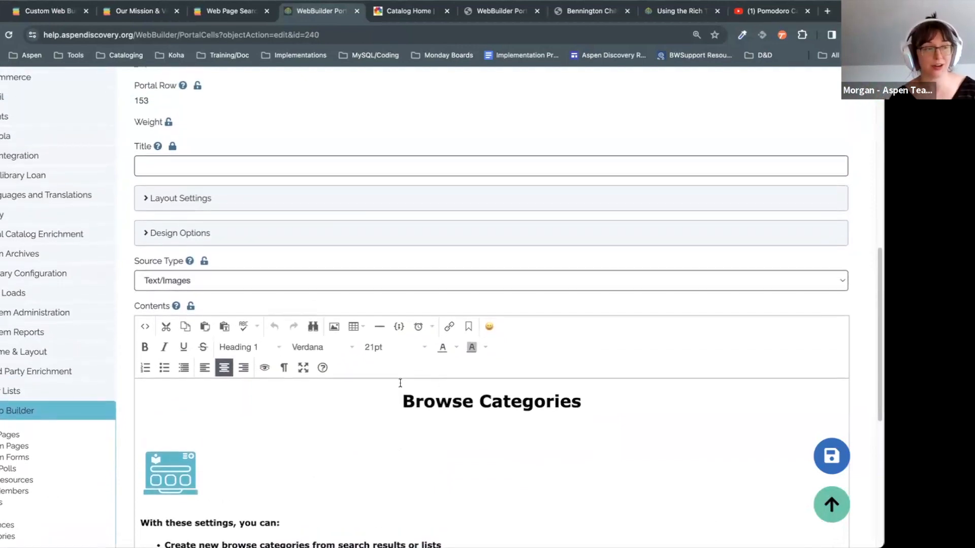
click(145, 328)
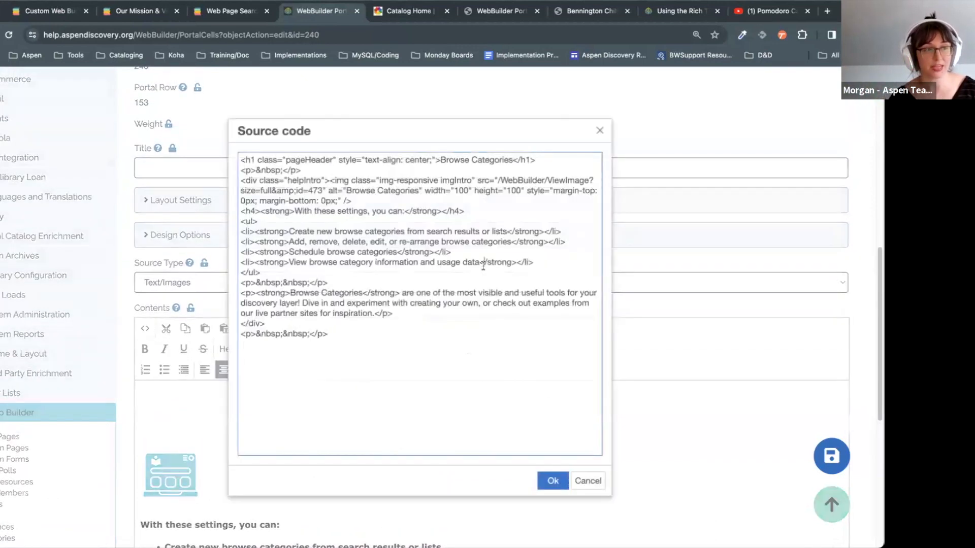
click(584, 481)
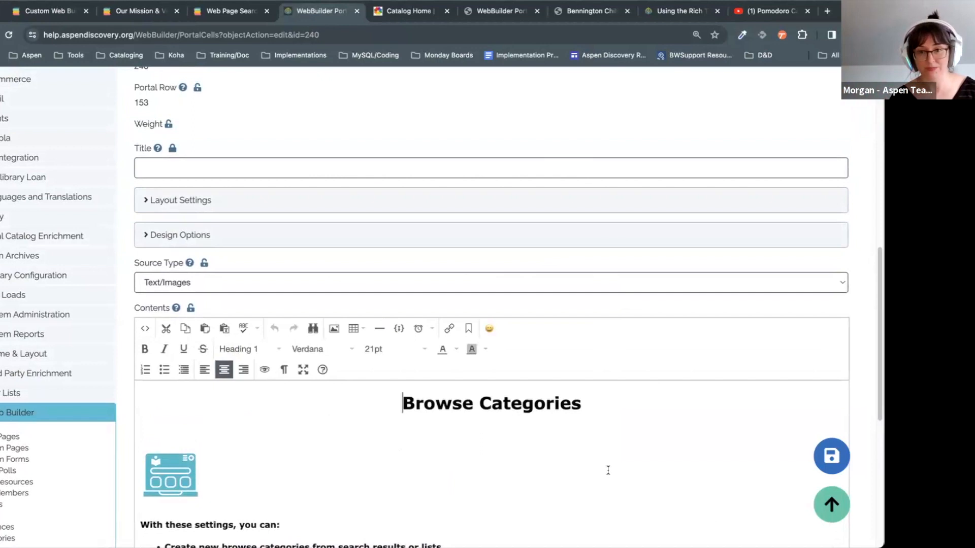
scroll(605, 447, up, 9)
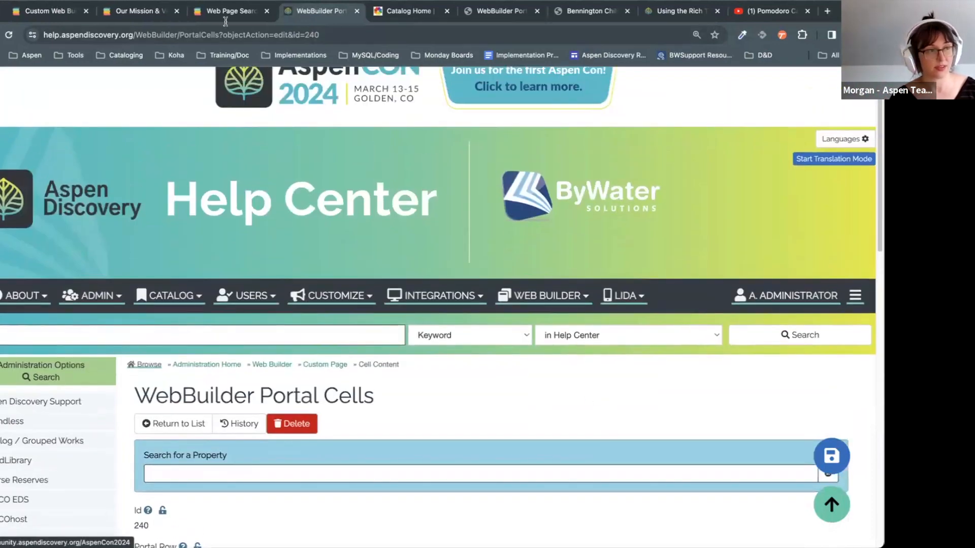
Step: Scroll the lpl Home page's rows from New at the Library through Book Clubs to the video, then expand Primary Configuration
click(48, 11)
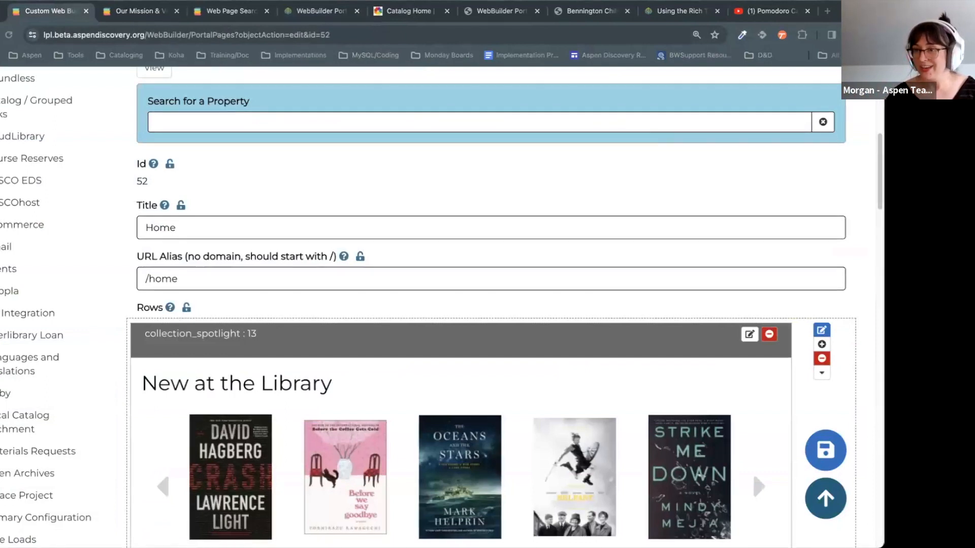
scroll(369, 374, down, 7)
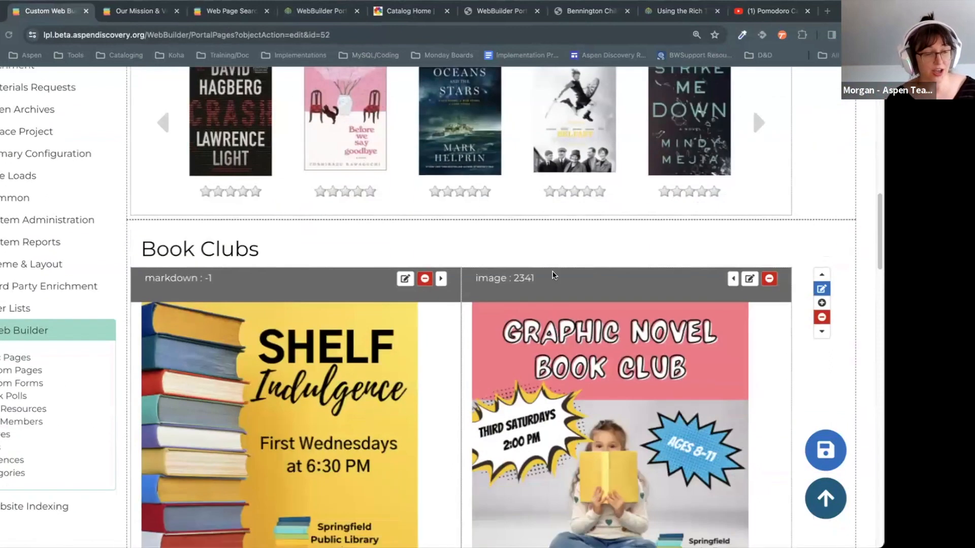
scroll(553, 275, down, 20)
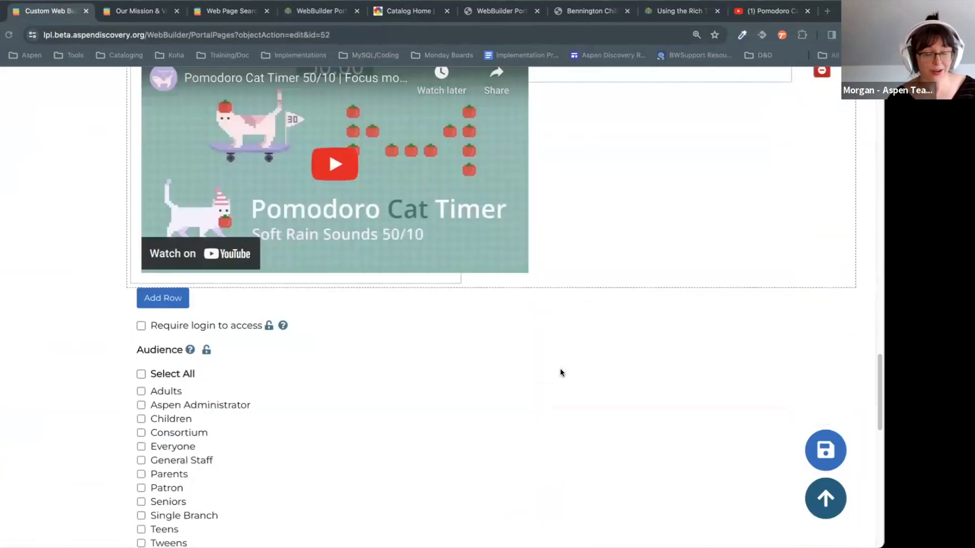
scroll(560, 373, down, 10)
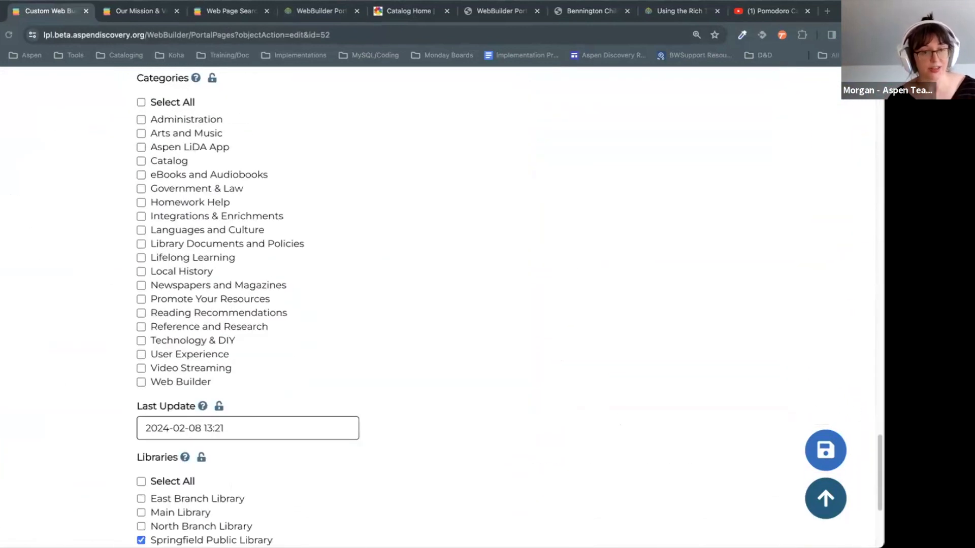
scroll(861, 279, down, 5)
scroll(861, 278, up, 20)
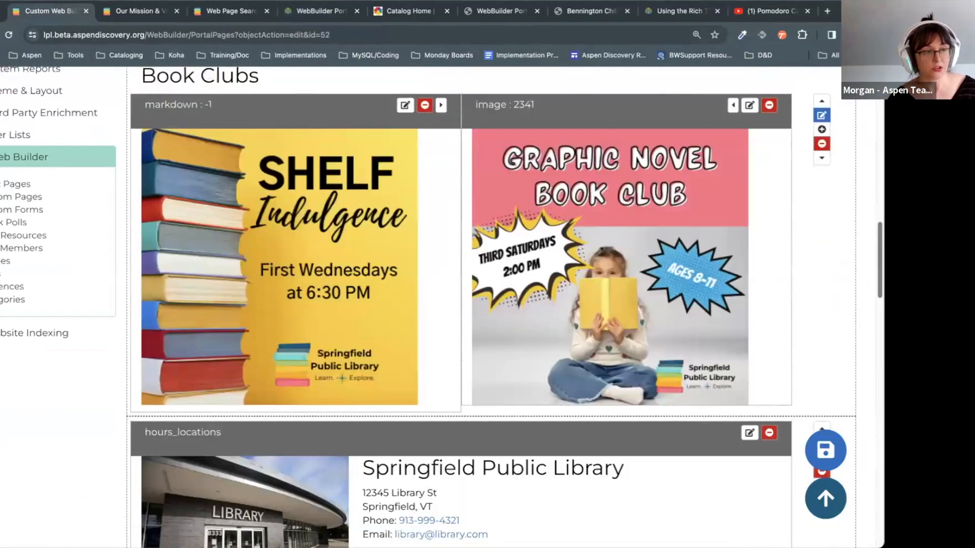
scroll(752, 336, up, 8)
scroll(90, 313, down, 1)
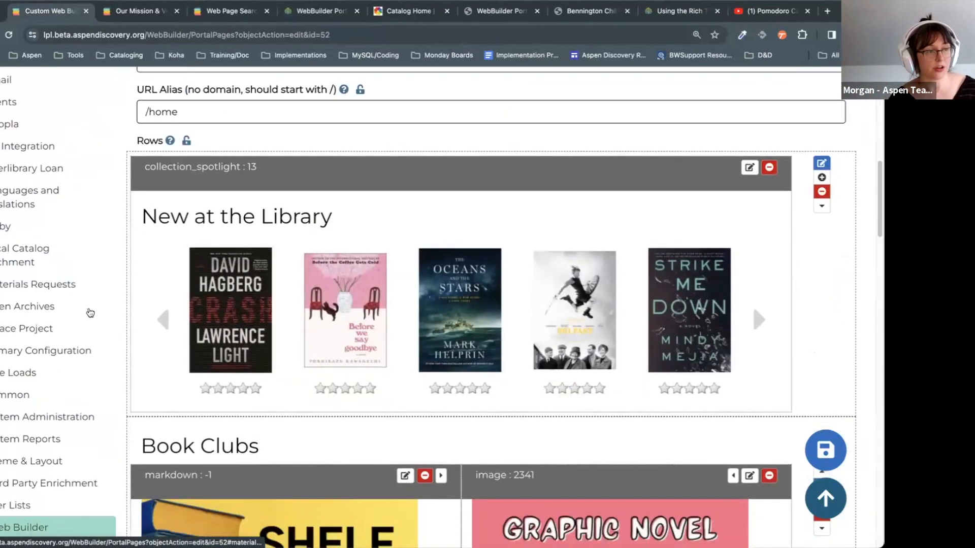
click(65, 342)
Step: Open the Springfield Public Library (Id 9) entry from the Library Systems list
click(14, 362)
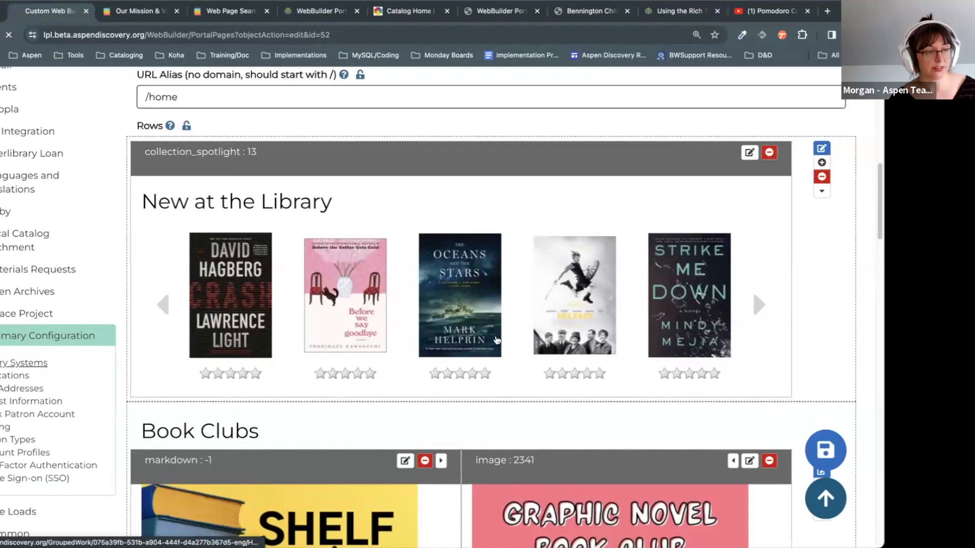
scroll(563, 251, down, 8)
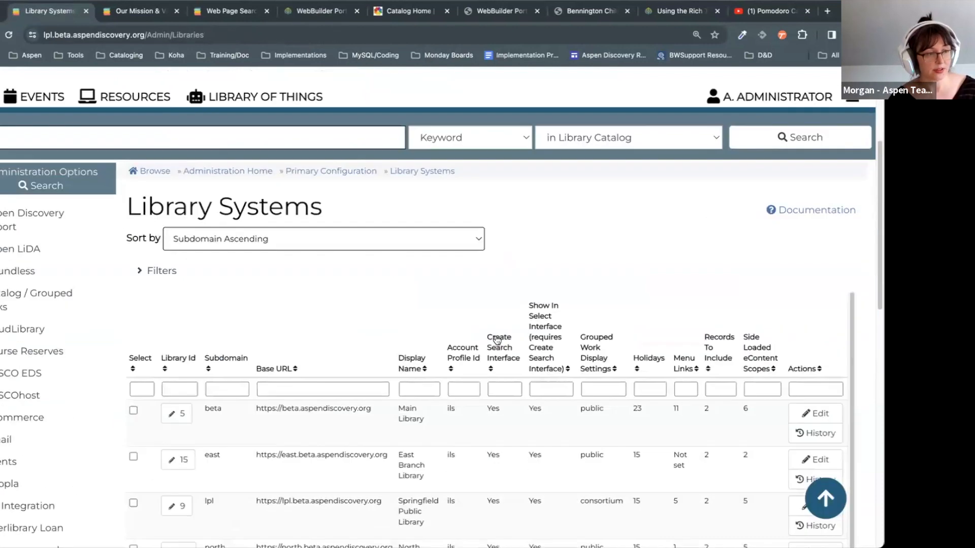
click(186, 260)
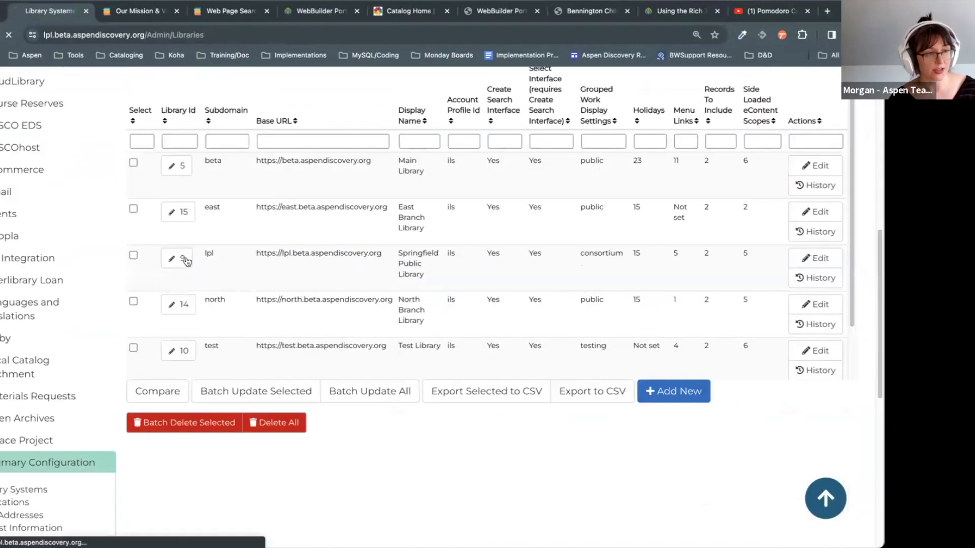
Step: Scroll to Web Builder Results, where 'Allow searching locally created web content' is checked
scroll(457, 416, down, 10)
scroll(480, 425, down, 17)
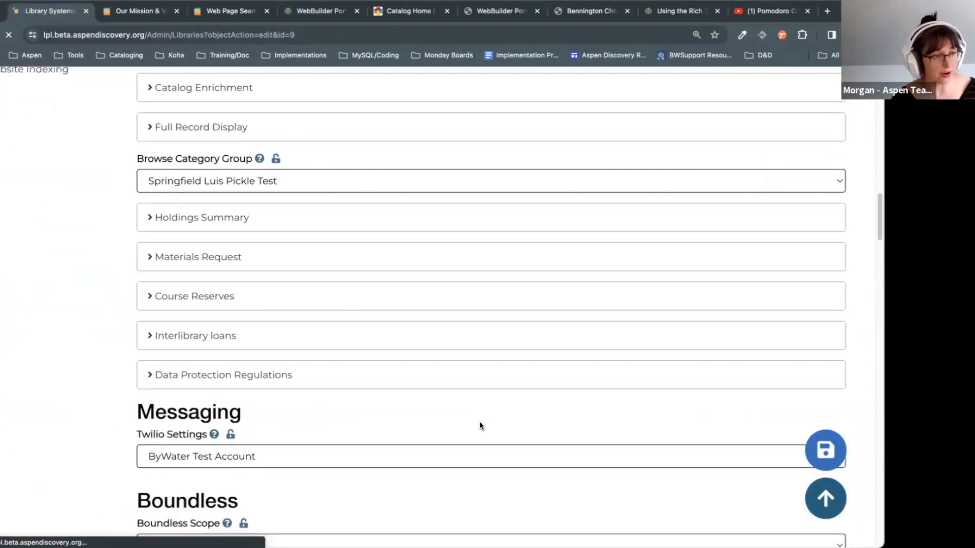
scroll(480, 425, down, 15)
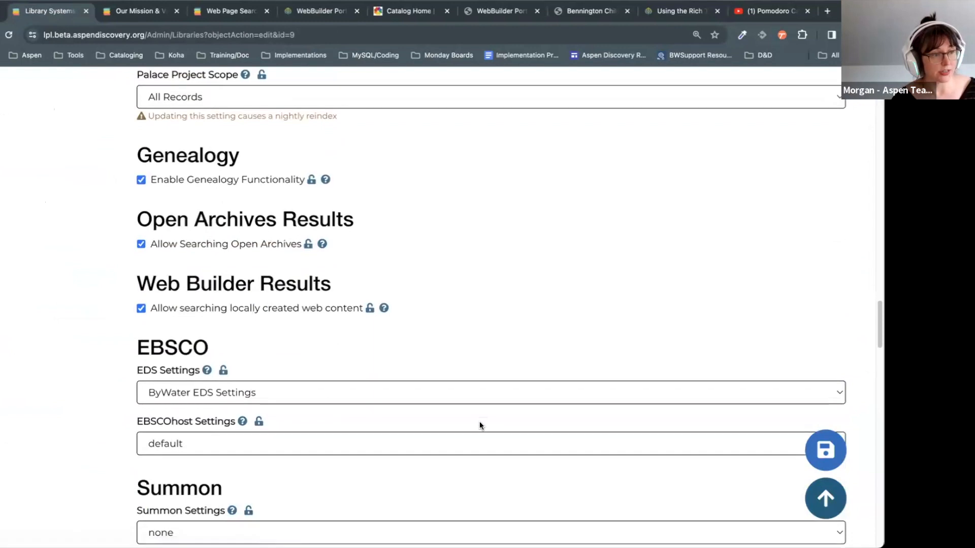
triple_click(159, 294)
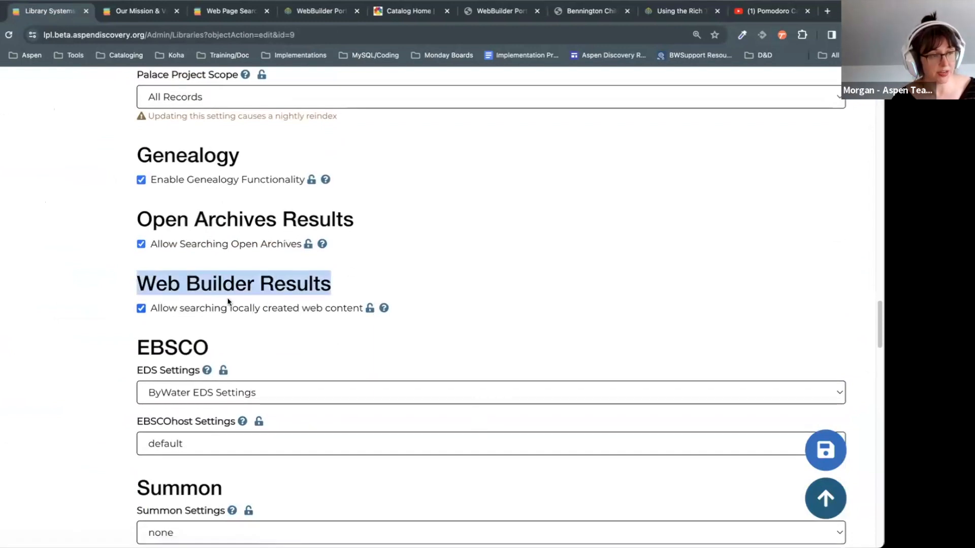
click(158, 329)
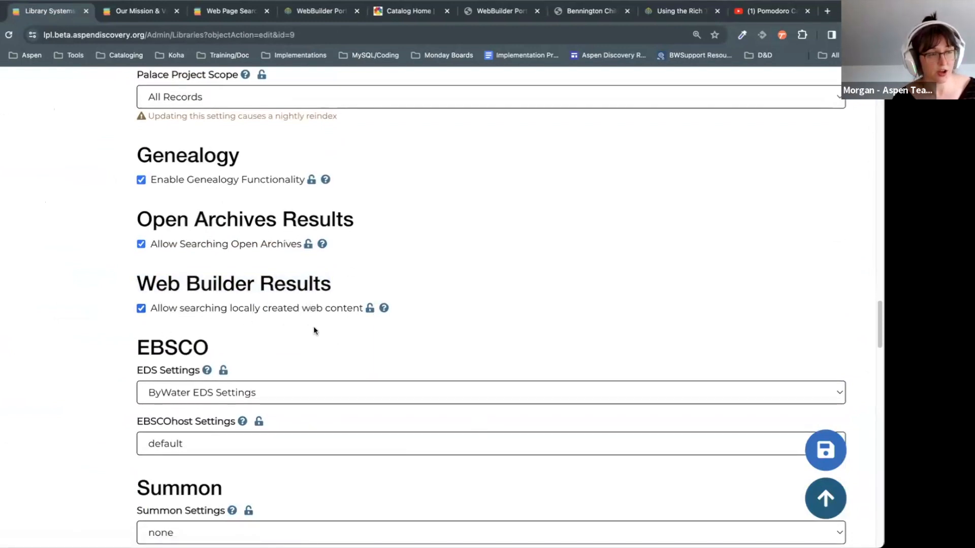
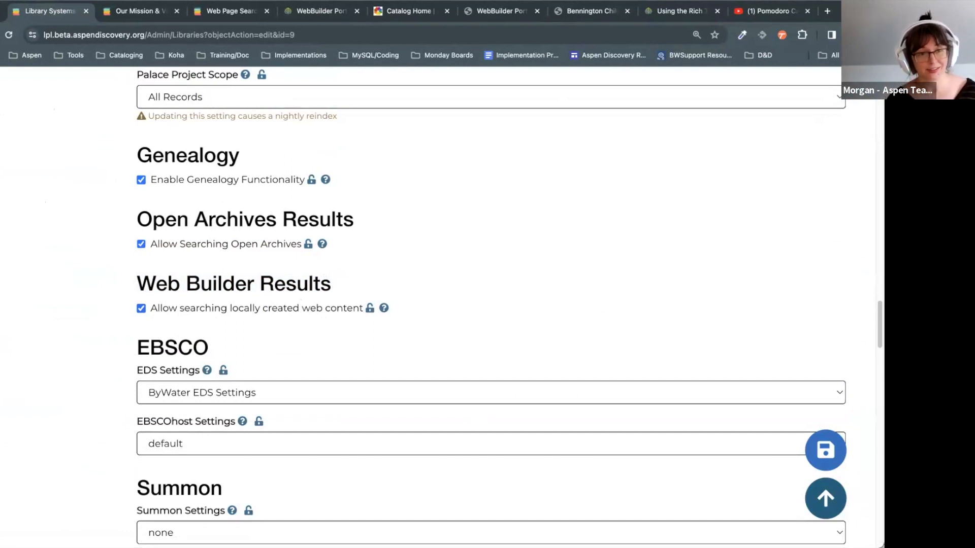
Step: Run a catalog search for 'library policies'
scroll(491, 305, down, 3)
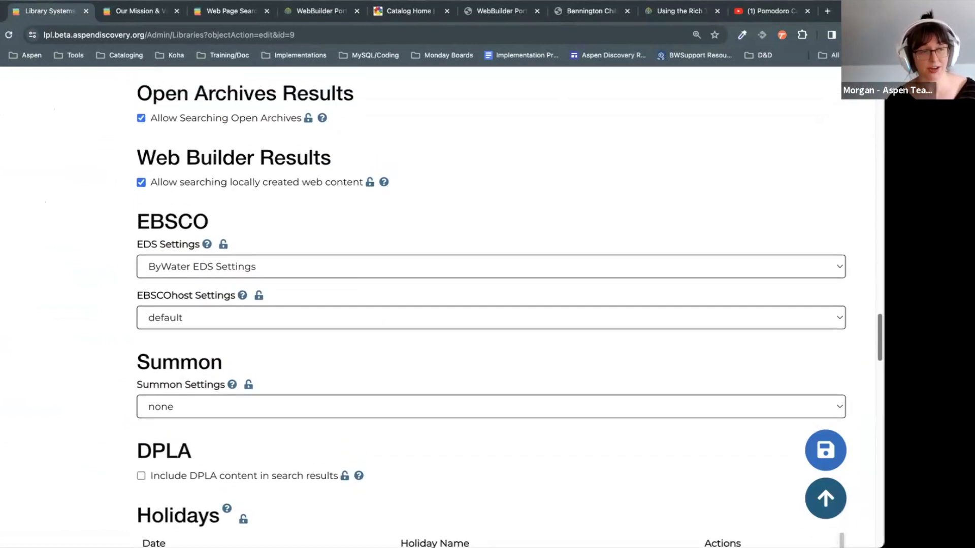
scroll(348, 301, up, 20)
click(349, 301)
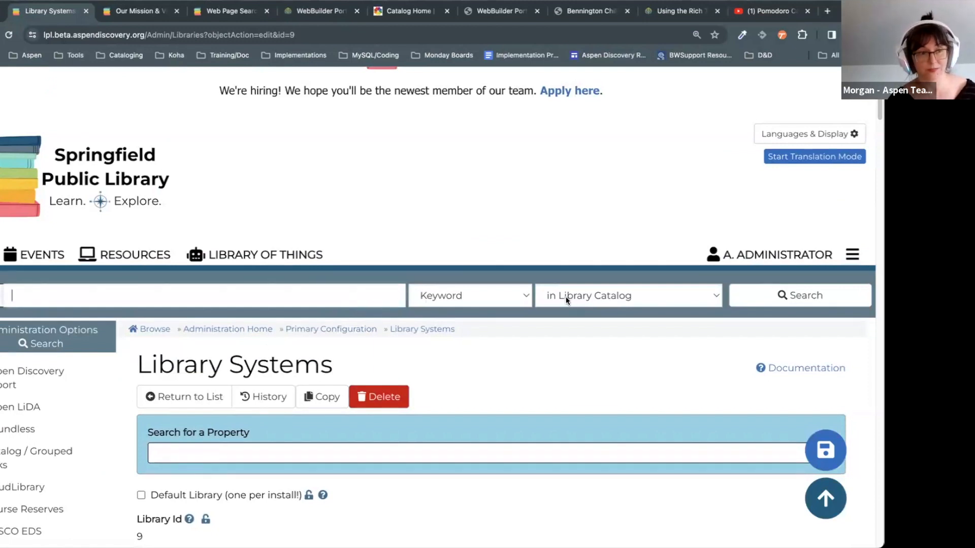
text(library policies)
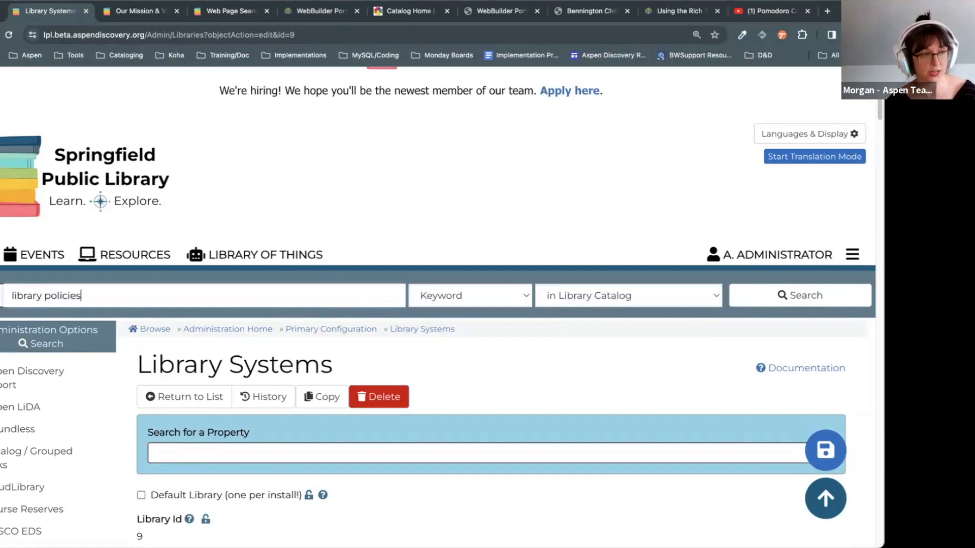
key(Return)
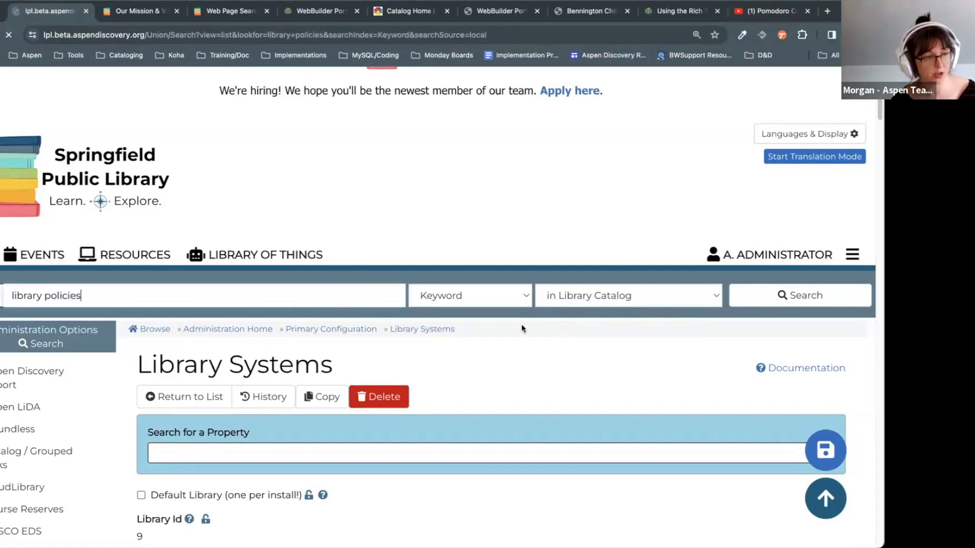
Step: Cycle through the Explore More resource categories in the search results
scroll(521, 328, down, 10)
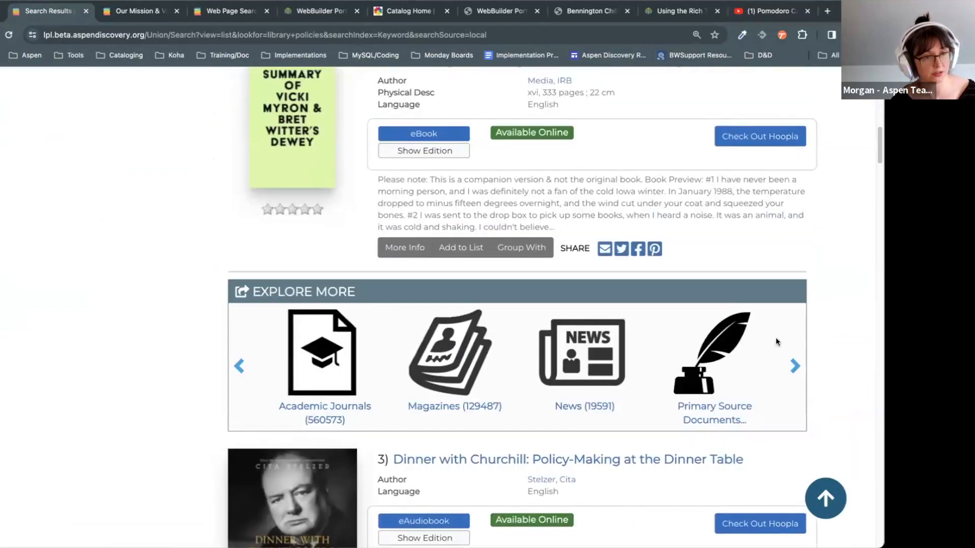
click(238, 366)
click(238, 366)
click(238, 366)
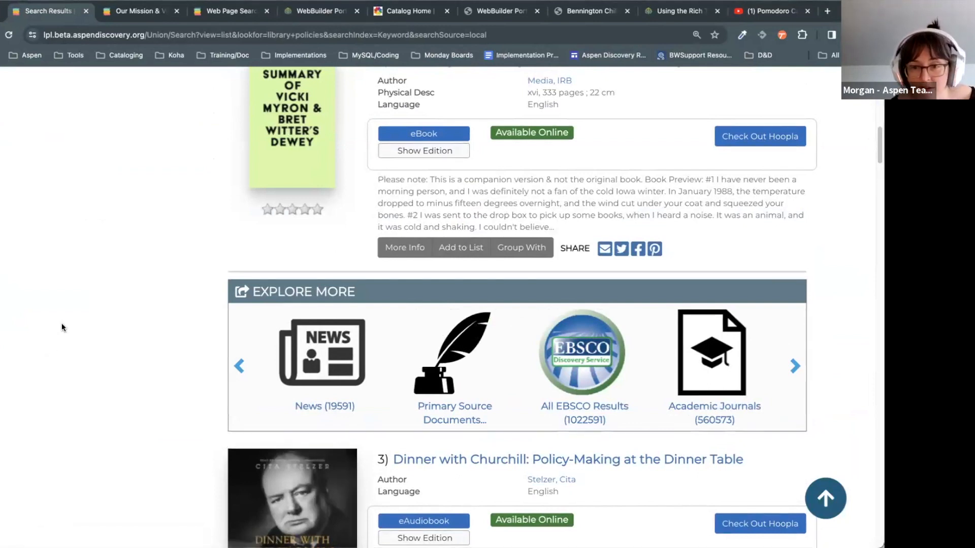
scroll(62, 323, up, 15)
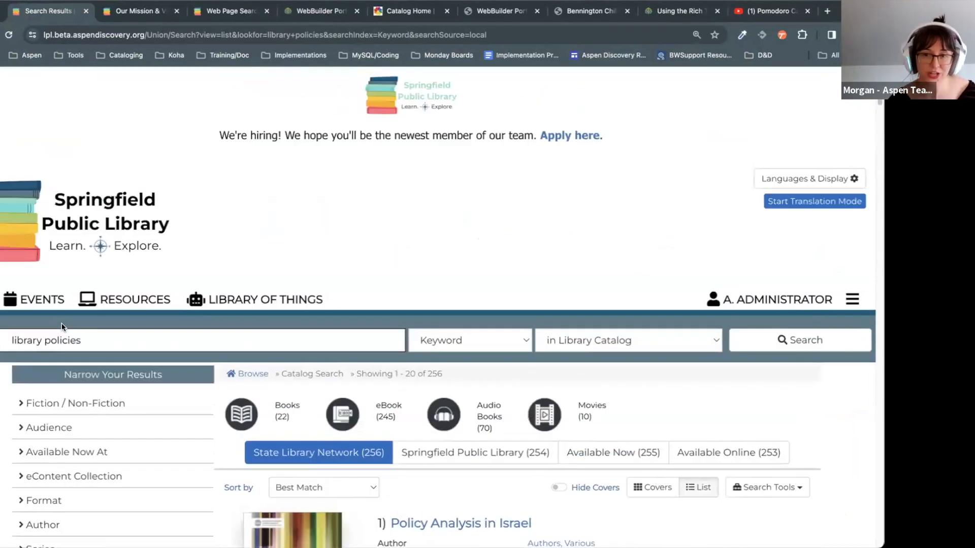
scroll(62, 326, down, 5)
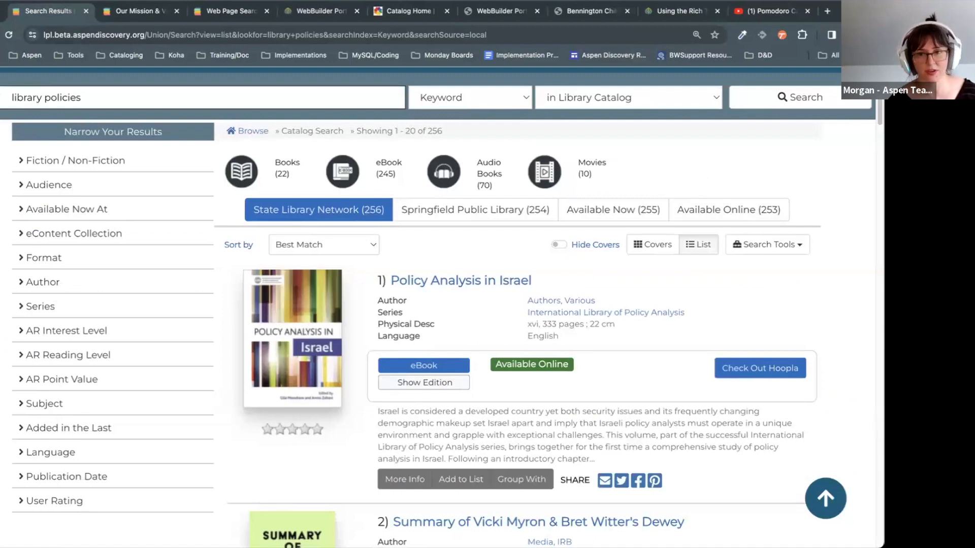
Step: Return to the admin settings and open Custom Forms under Web Builder
click(1, 35)
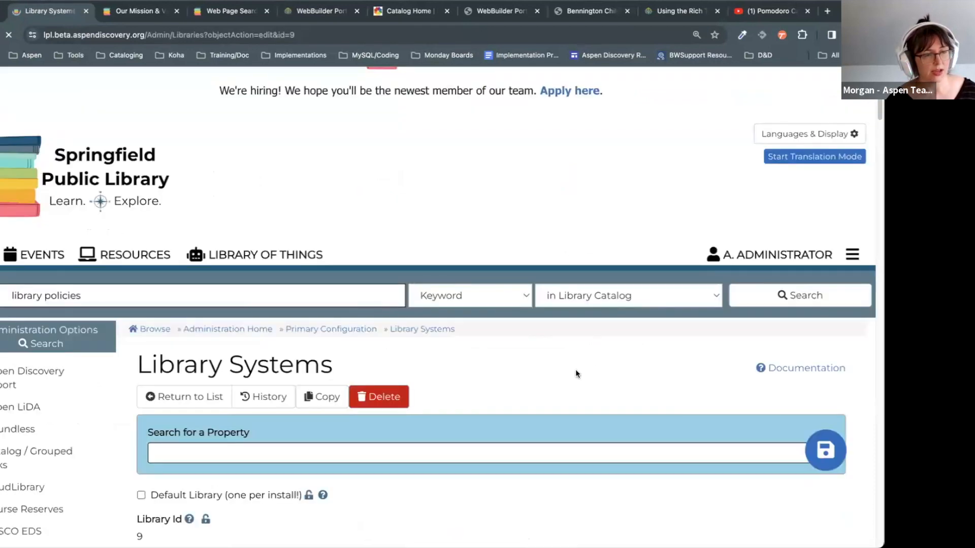
scroll(576, 374, down, 5)
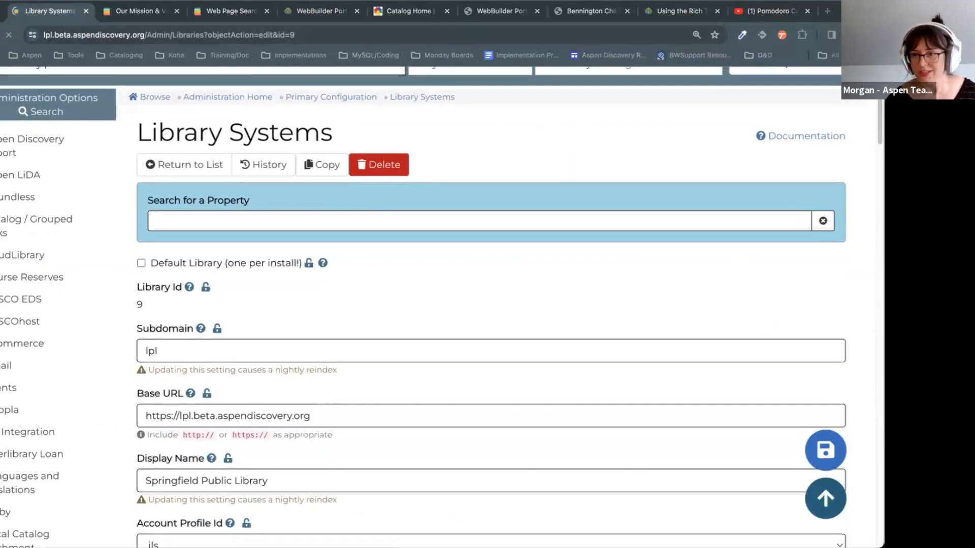
scroll(662, 336, down, 10)
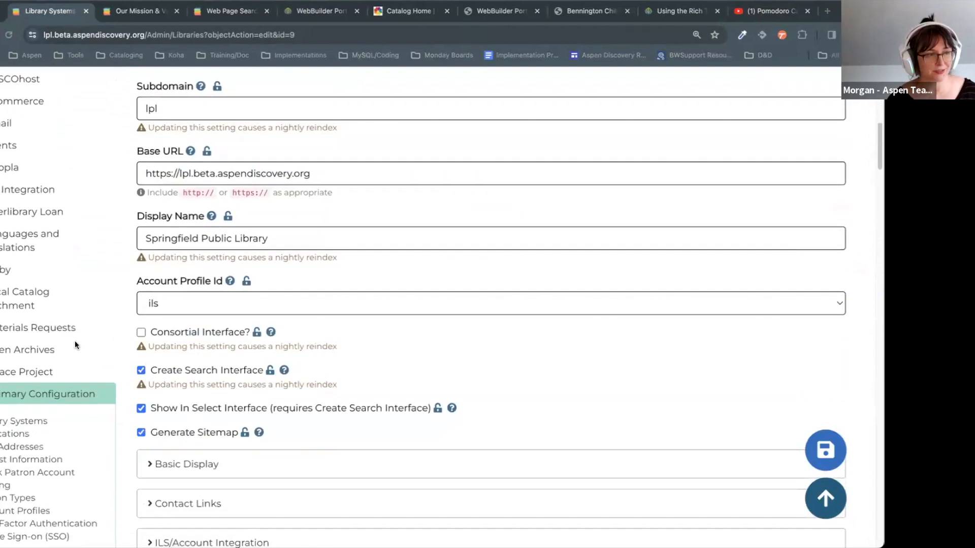
scroll(75, 345, down, 1)
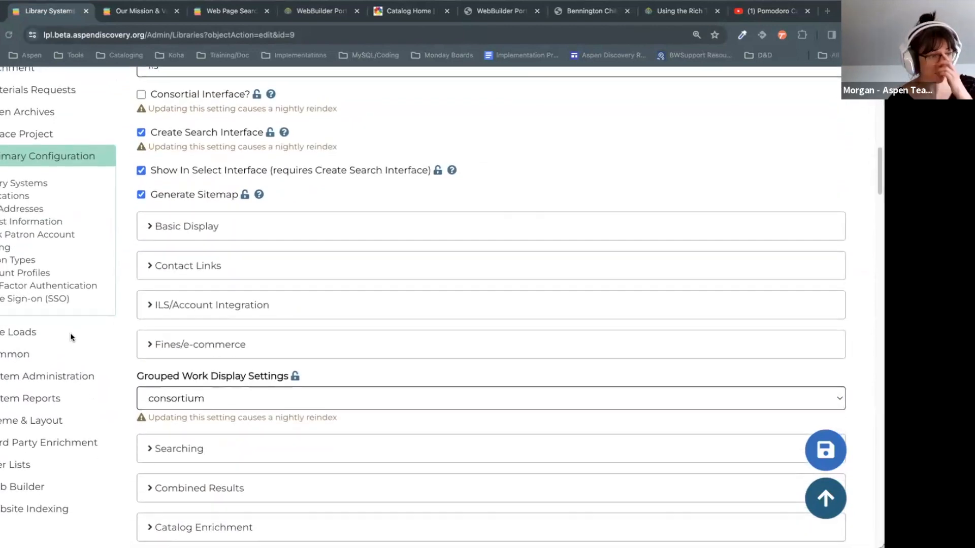
scroll(68, 334, down, 5)
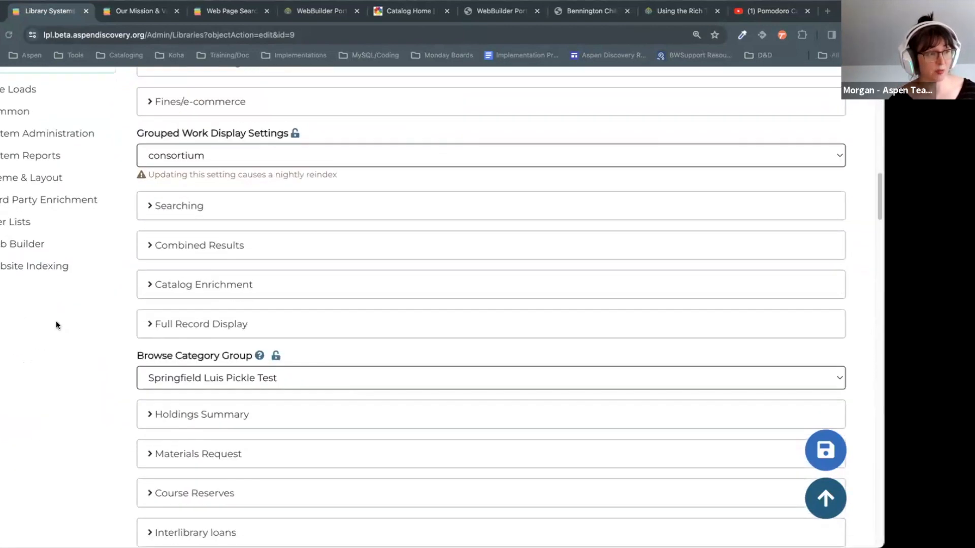
click(26, 245)
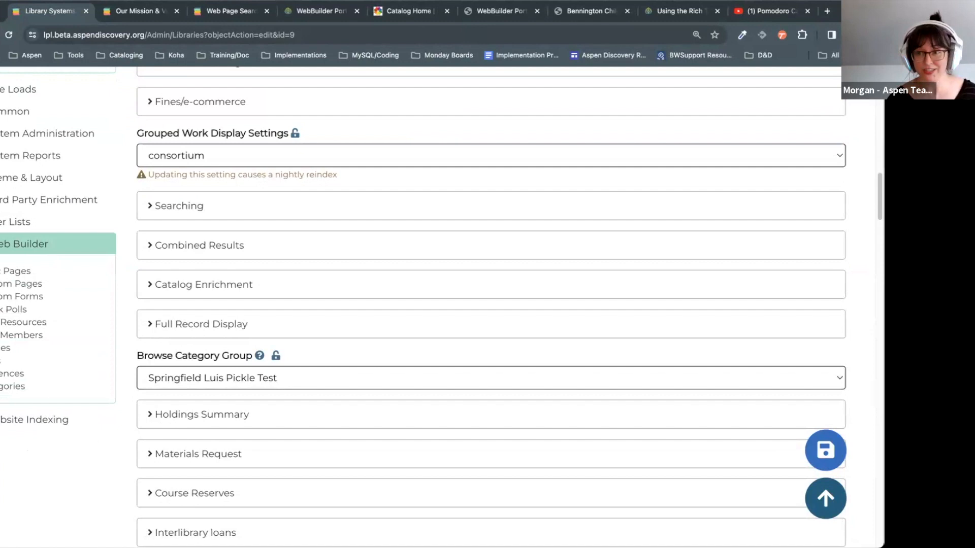
click(32, 301)
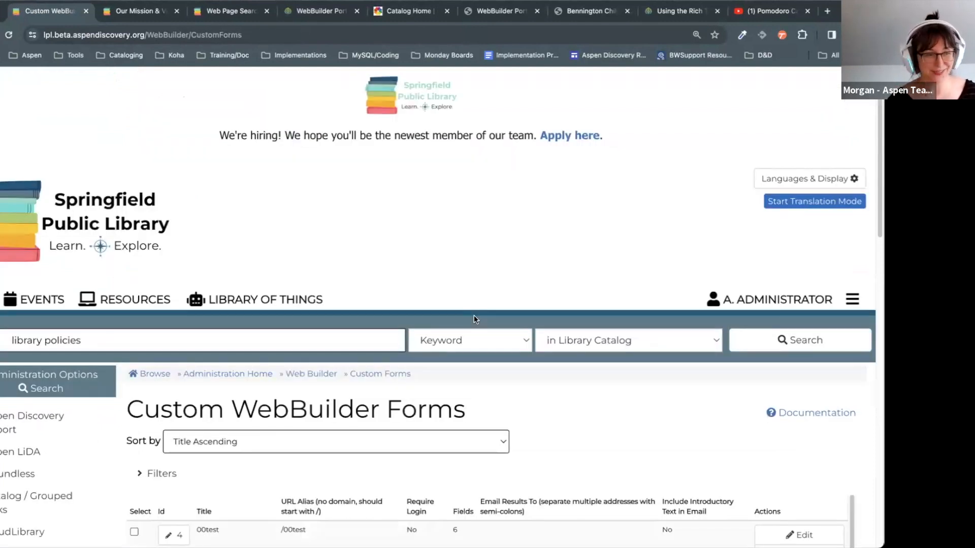
Step: Browse the Custom WebBuilder Forms table: 00test, Account Renewal Request, Aspengiving
scroll(531, 353, down, 6)
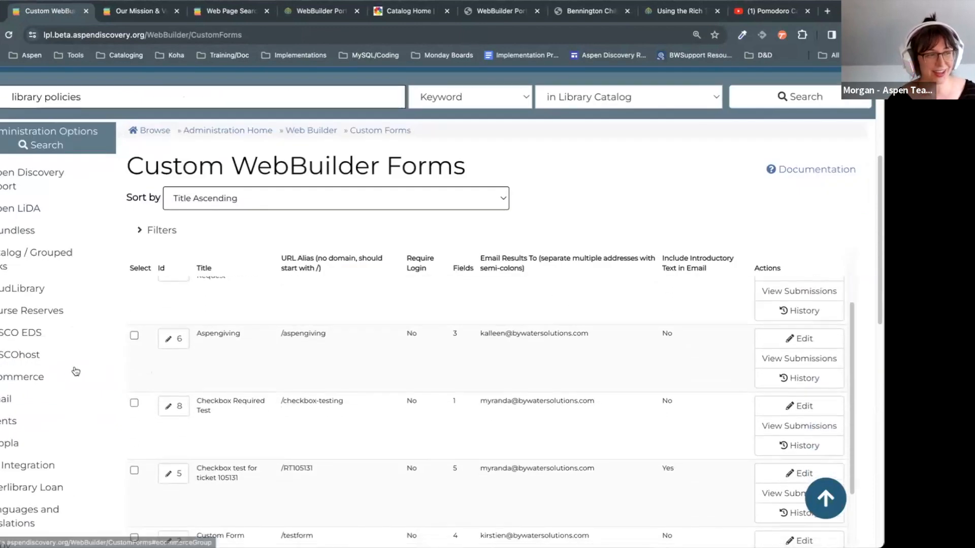
scroll(75, 371, down, 10)
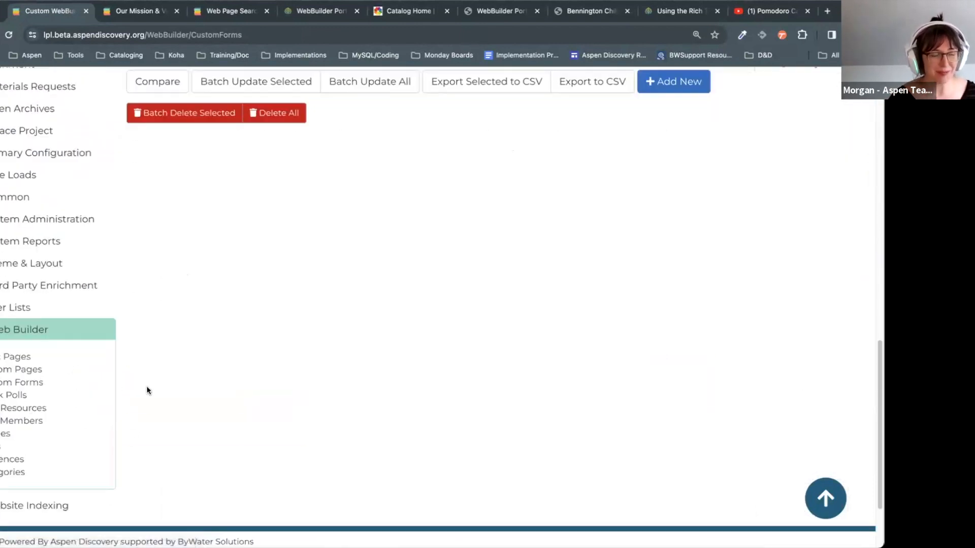
scroll(92, 403, down, 1)
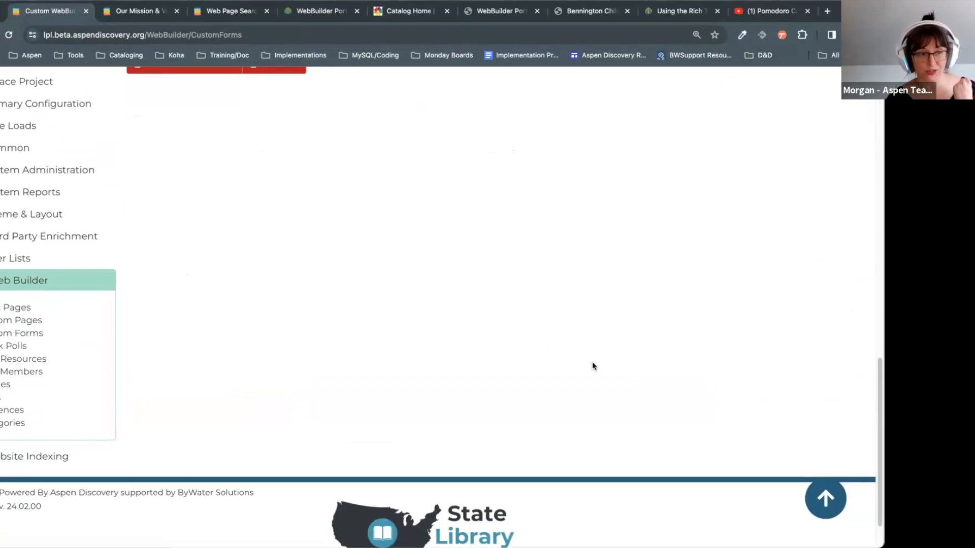
scroll(592, 365, up, 15)
scroll(697, 270, down, 2)
scroll(698, 269, down, 2)
scroll(653, 346, up, 2)
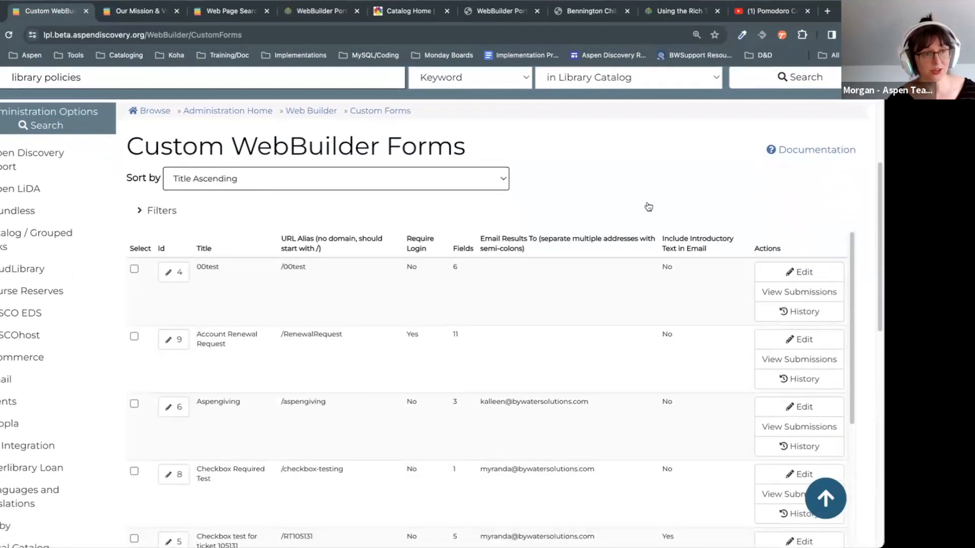
Step: Load the aspen-model.bywatersolutions.com demo site and open its Kid Zone page
click(345, 11)
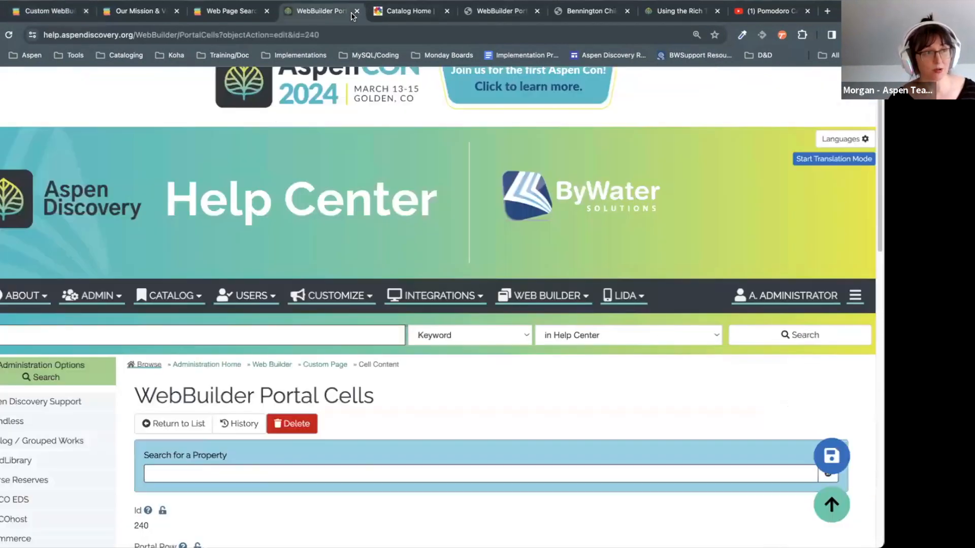
text(aspen-model.bywatersolutions.com)
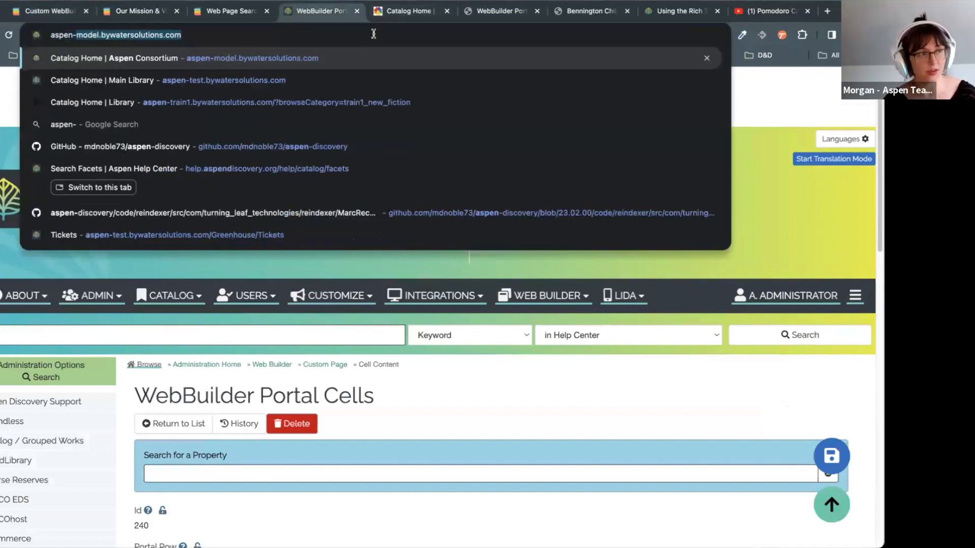
key(Return)
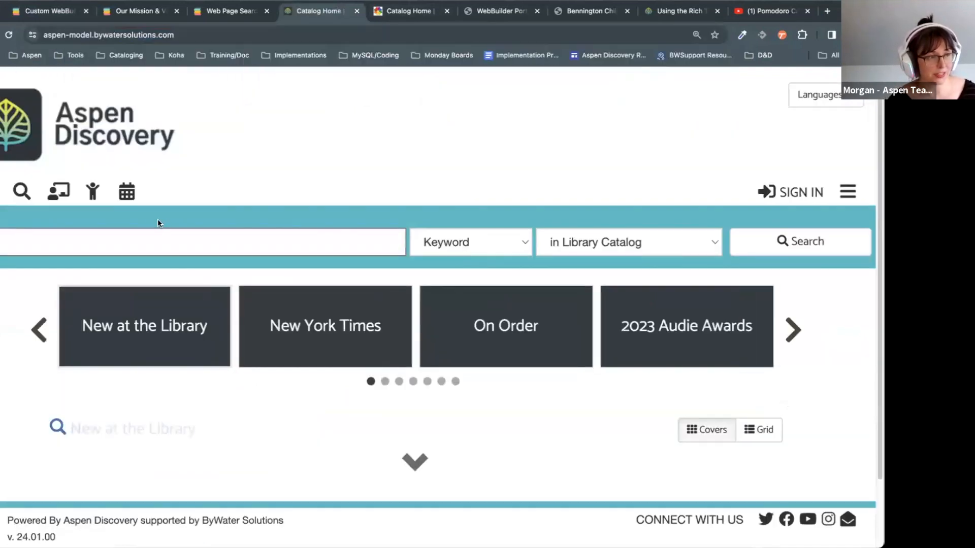
mouse_move(93, 194)
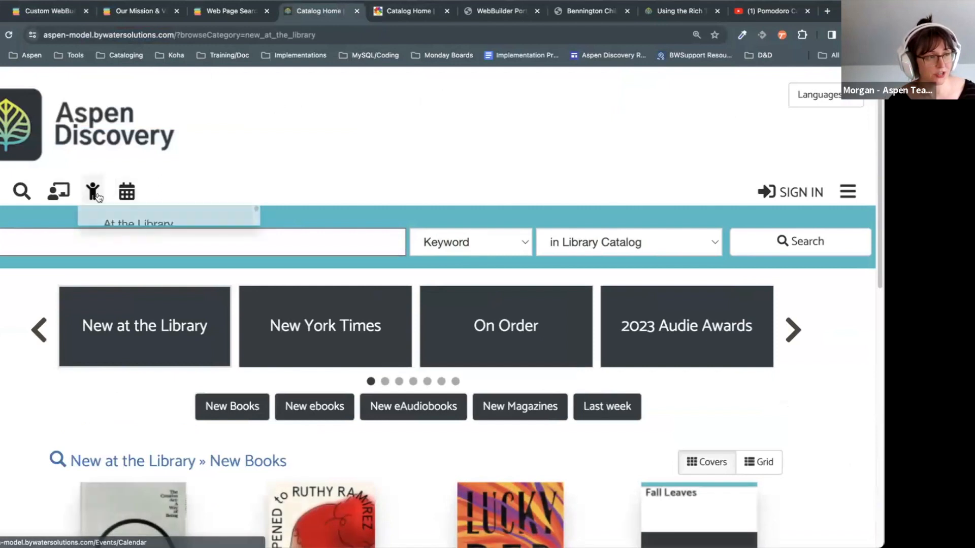
click(122, 230)
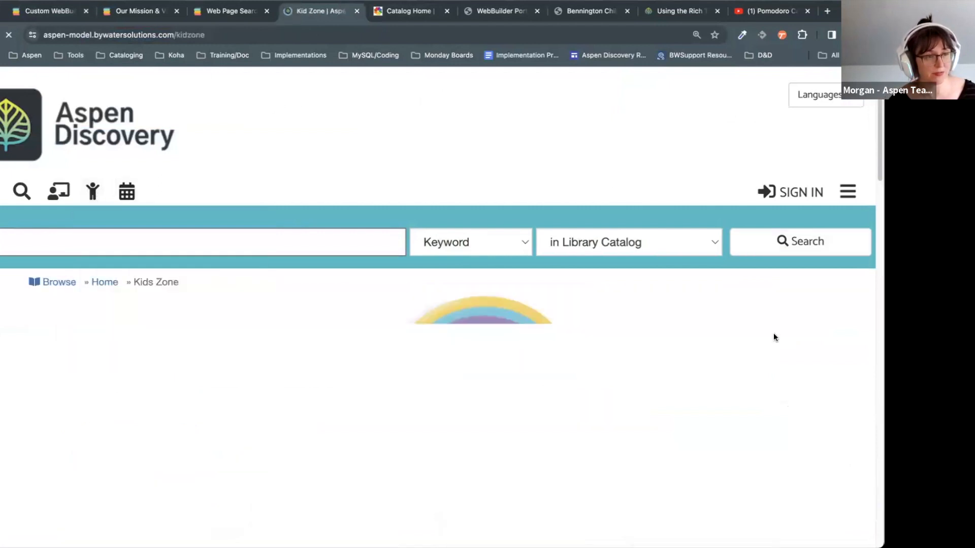
Step: Review the live Kid Zone STEAM club sign-up form, then return to the forms list
scroll(437, 304, down, 20)
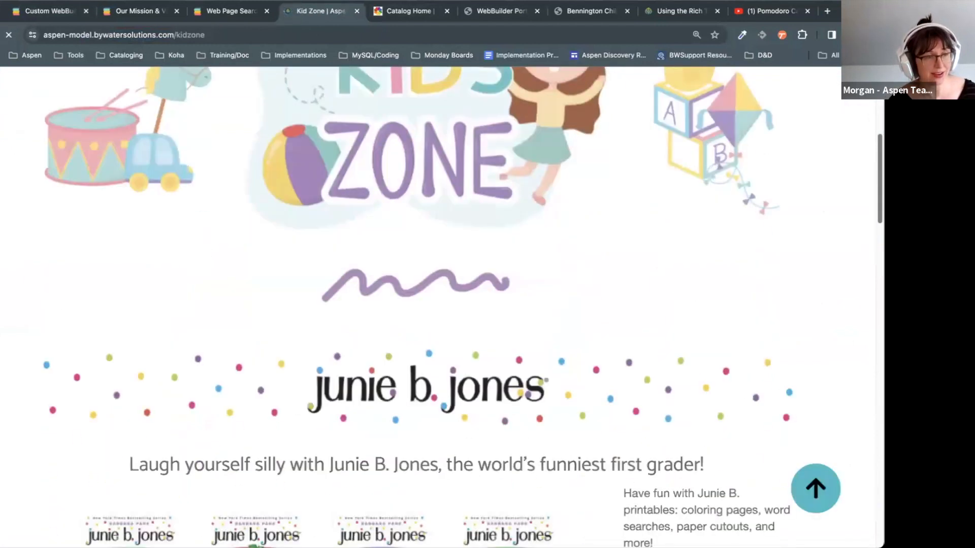
scroll(599, 273, down, 5)
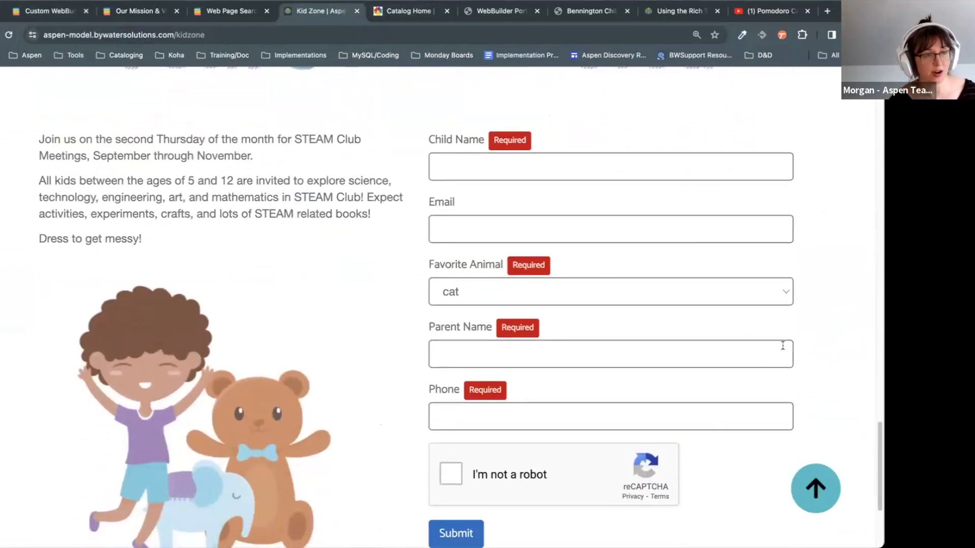
scroll(443, 269, up, 3)
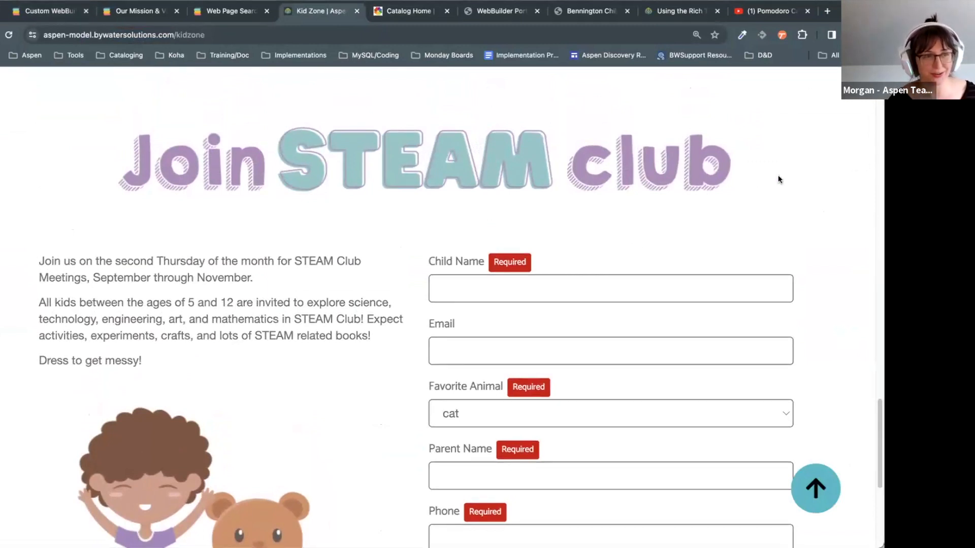
scroll(737, 159, down, 5)
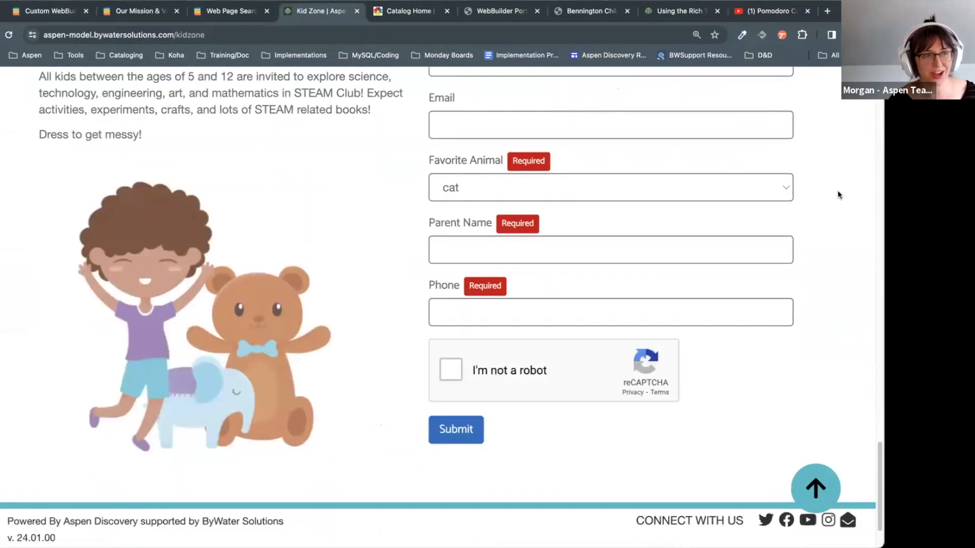
scroll(714, 352, up, 4)
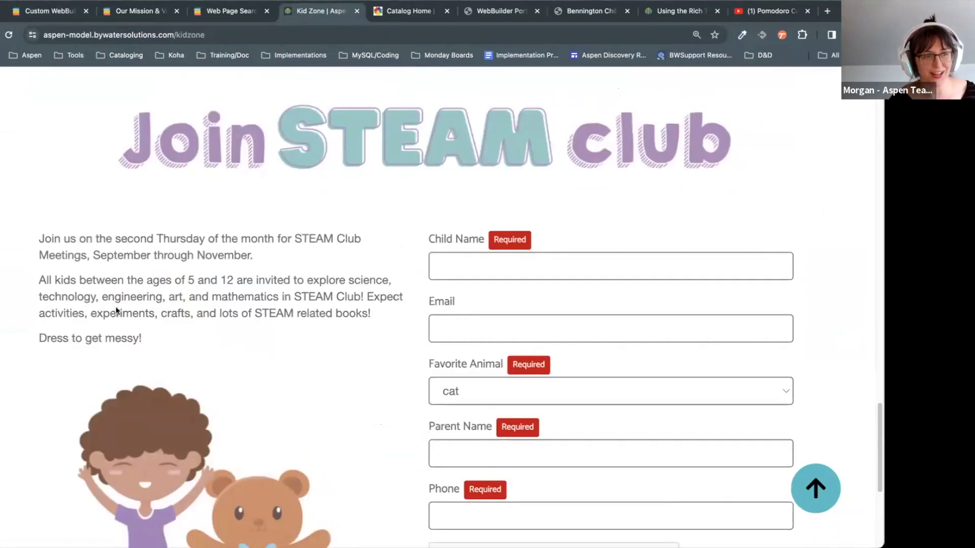
scroll(660, 355, down, 1)
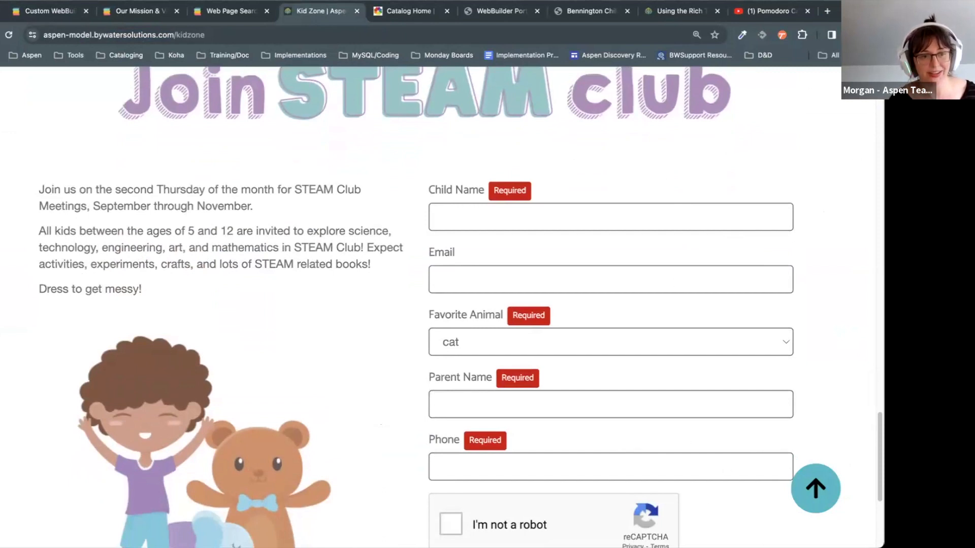
scroll(550, 187, down, 3)
scroll(550, 186, up, 1)
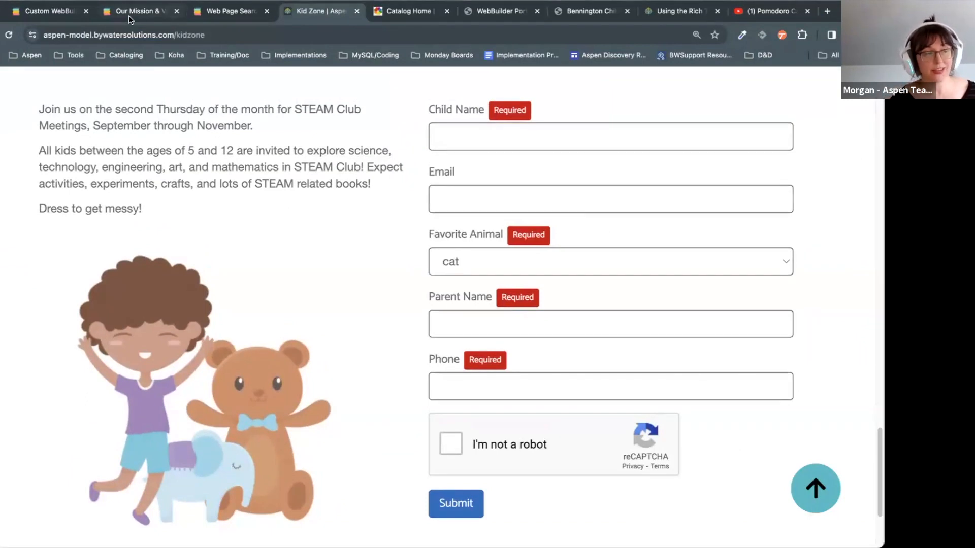
click(48, 11)
scroll(708, 181, down, 3)
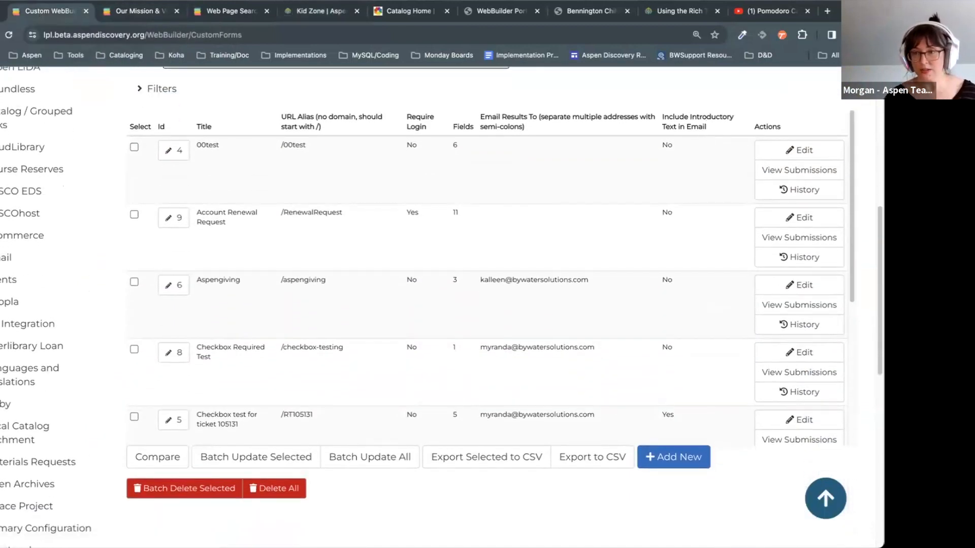
Step: Create a new custom form titled 'Library Feedback' with URL alias /feedback
scroll(431, 325, down, 5)
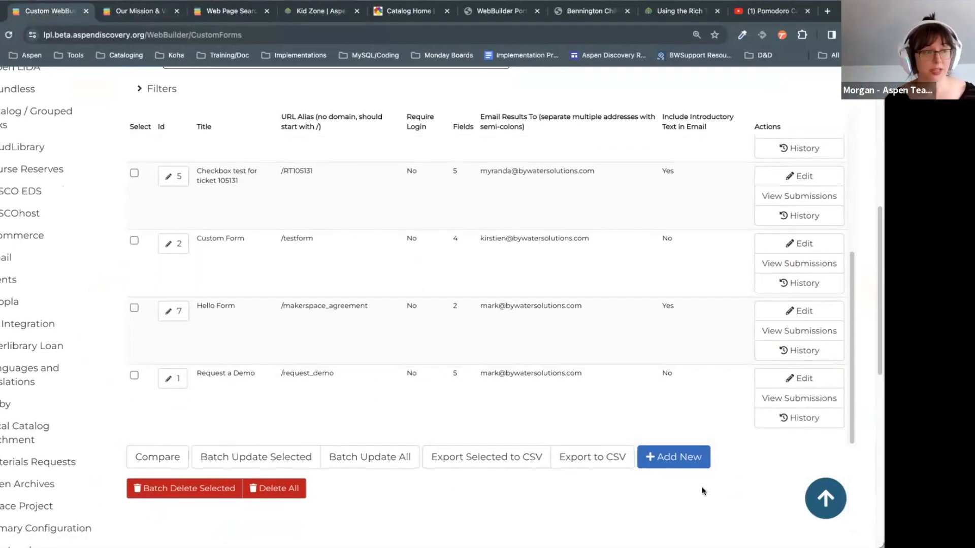
click(677, 468)
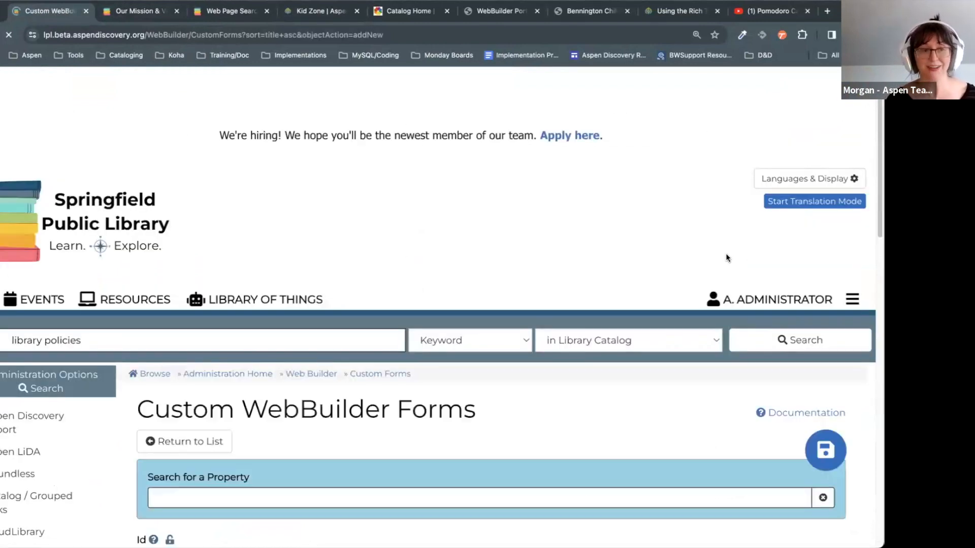
scroll(711, 259, down, 5)
click(397, 270)
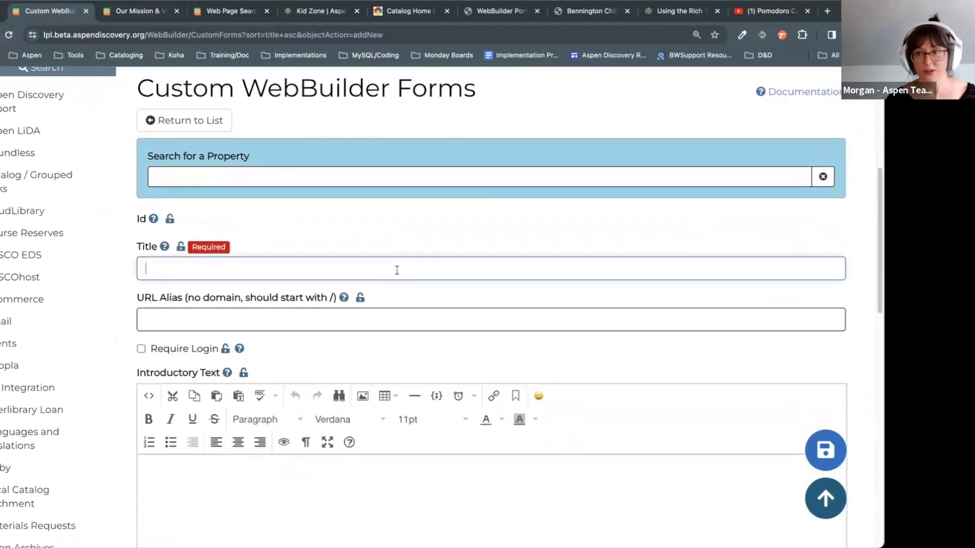
text(F)
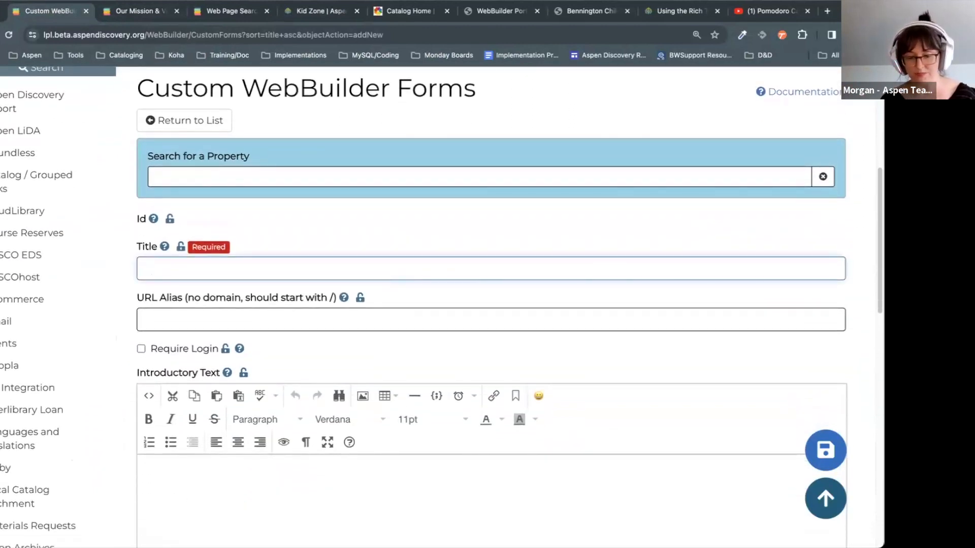
text(Library Feedback)
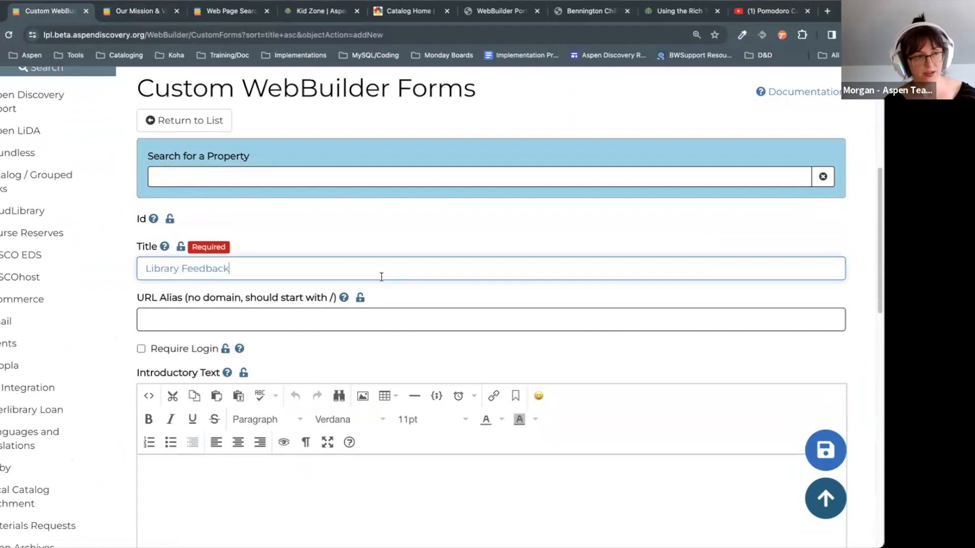
click(329, 325)
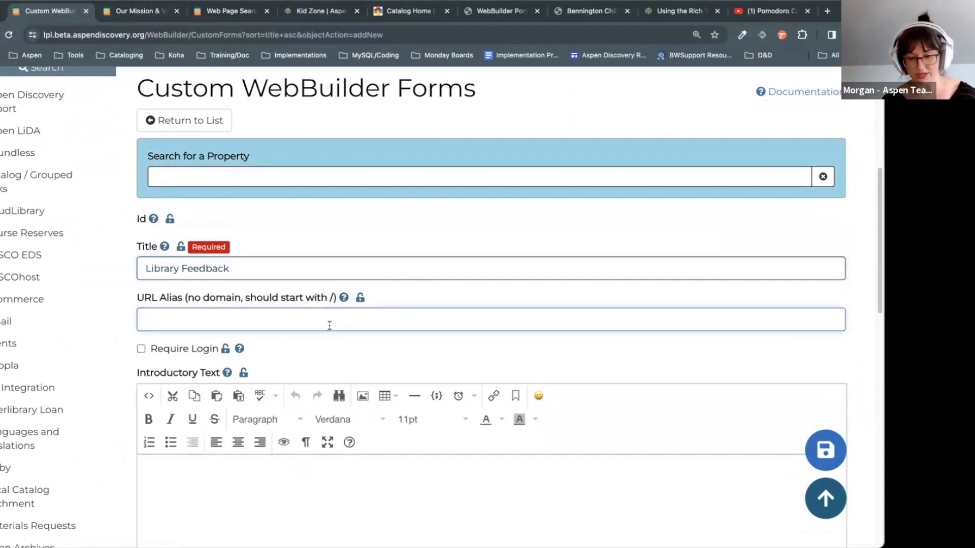
text(ack)
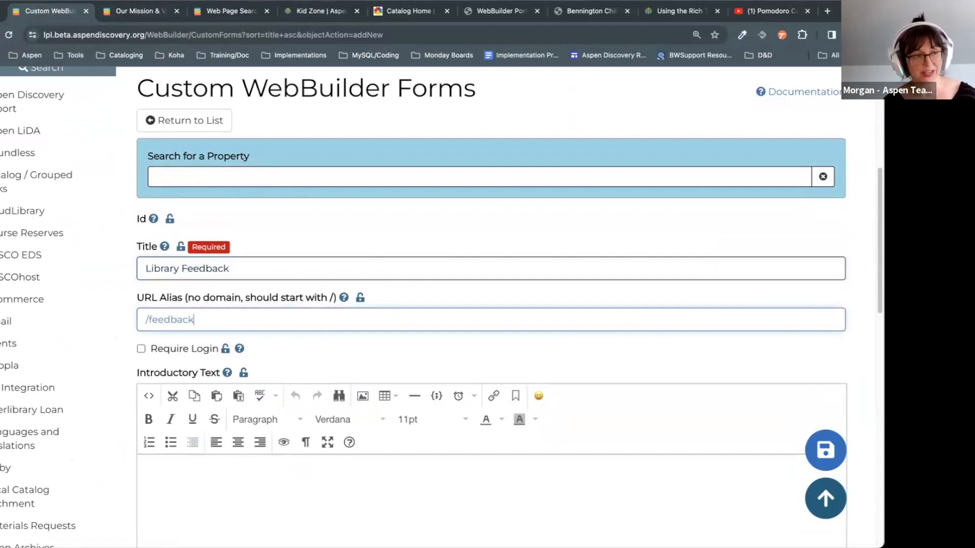
Step: Paste introductory text asking visitors what they think about the new website
drag(215, 321, 135, 309)
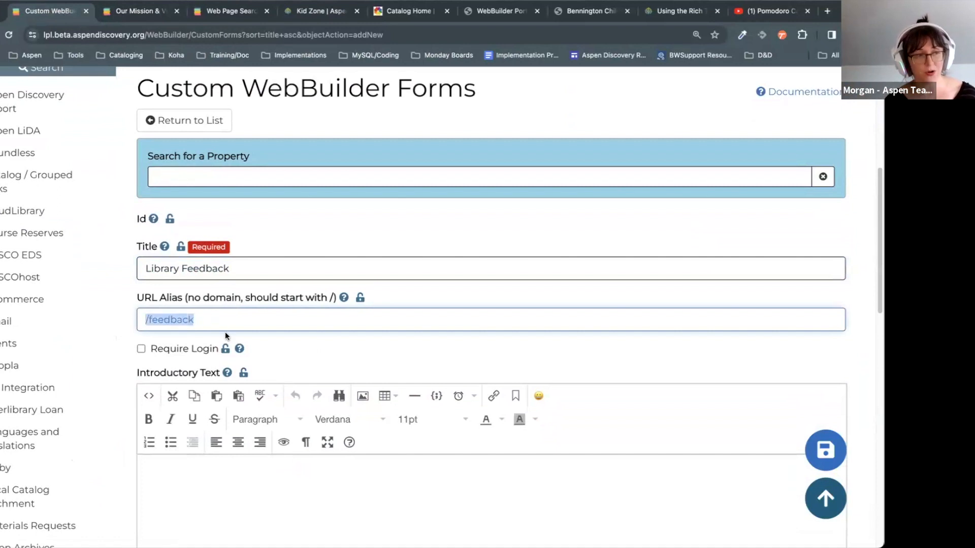
scroll(394, 244, down, 4)
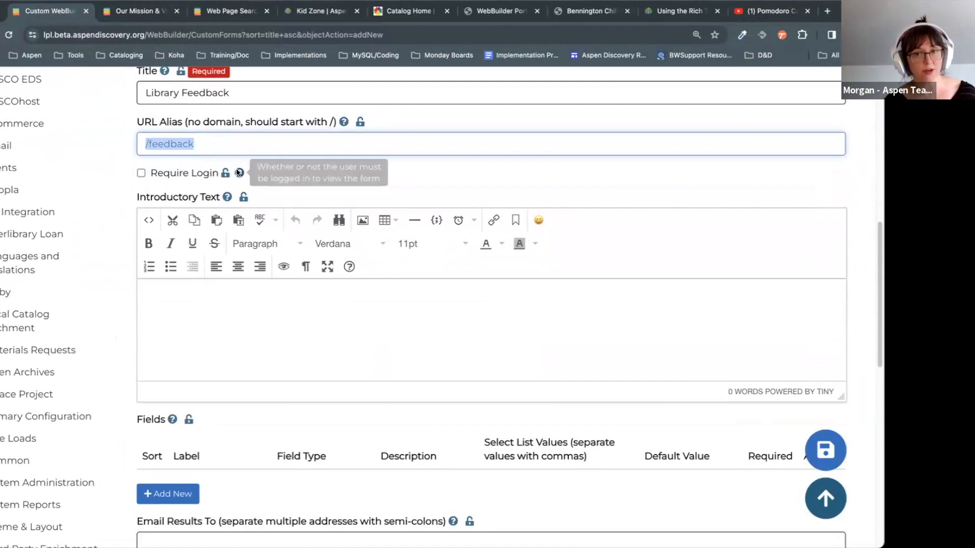
click(261, 360)
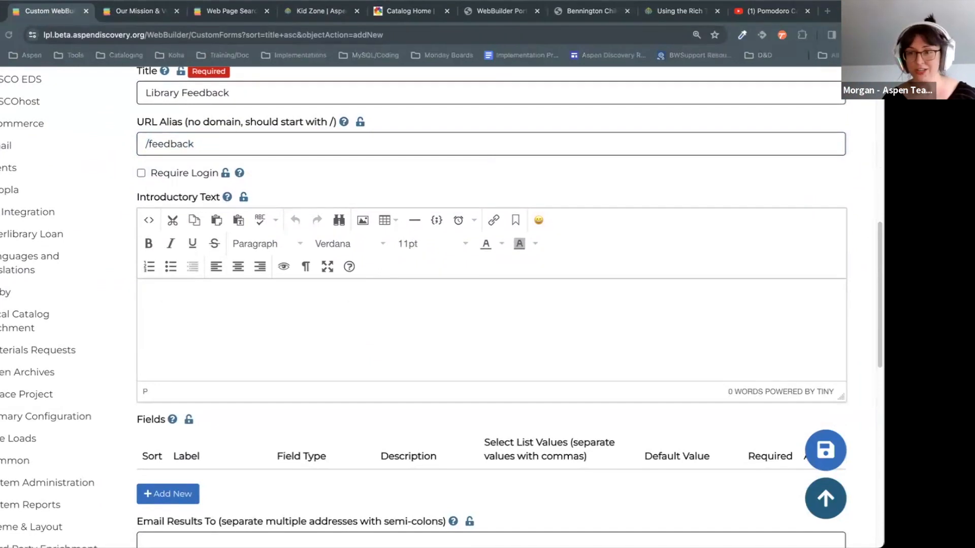
click(537, 356)
text(Please tell us what you think about the new website.)
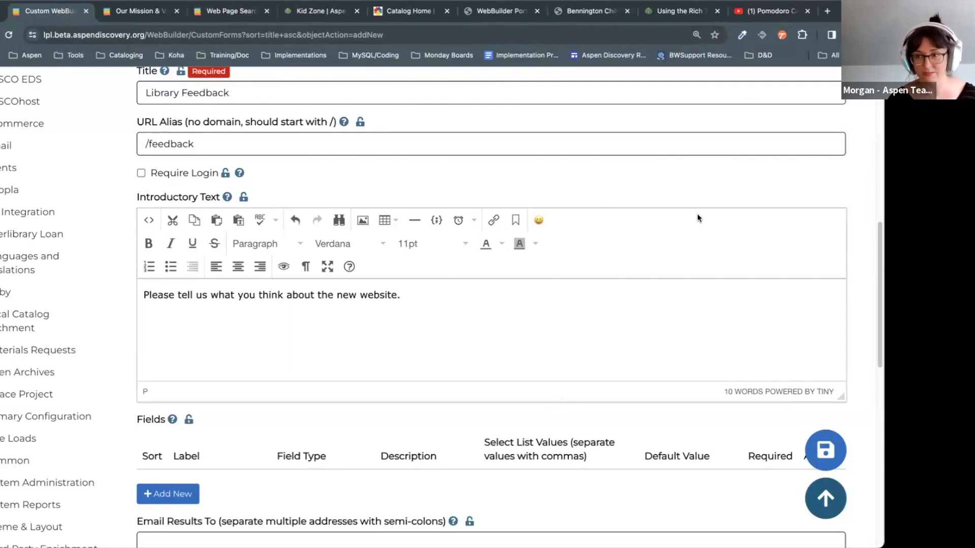
scroll(631, 301, down, 4)
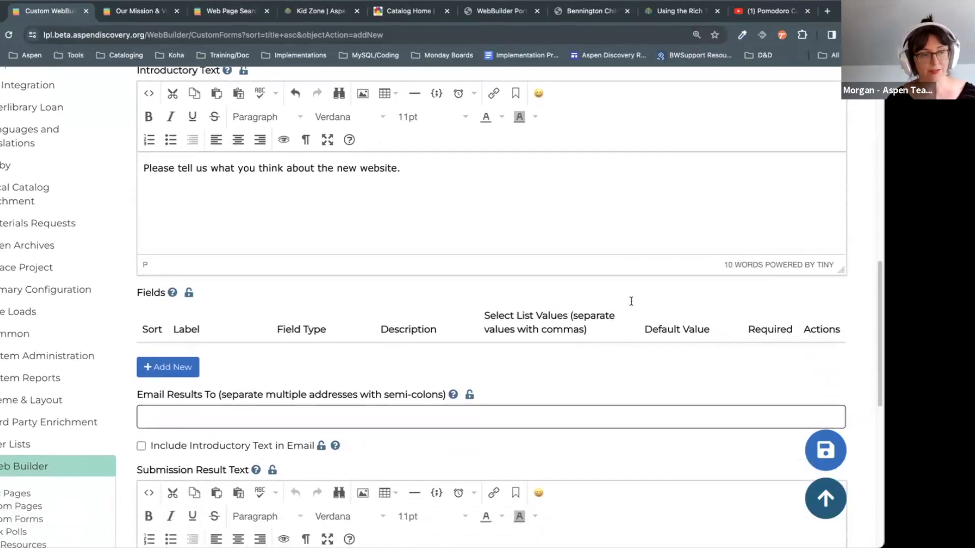
Step: Add four field rows and label the first three Name, Email and Phone
click(173, 292)
click(181, 337)
click(182, 374)
click(183, 422)
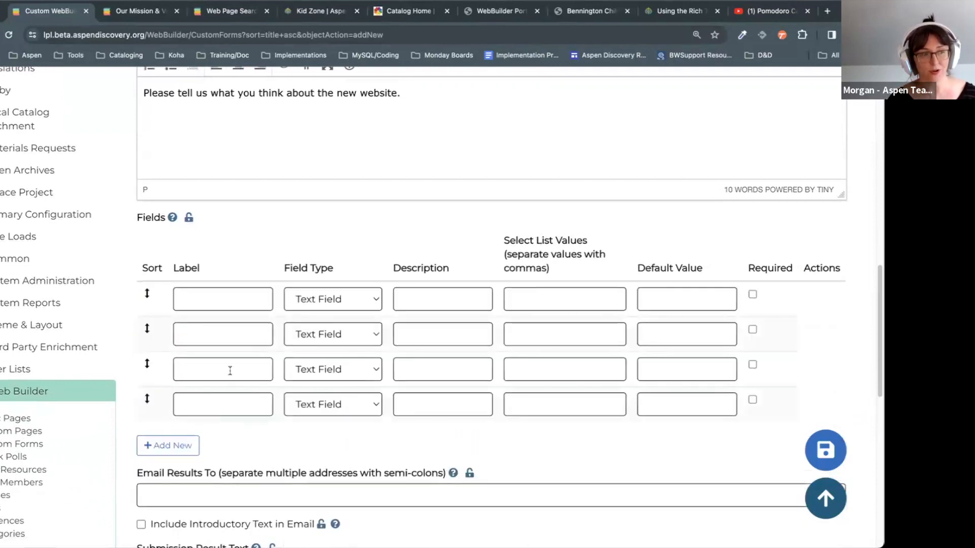
click(233, 305)
text(Name)
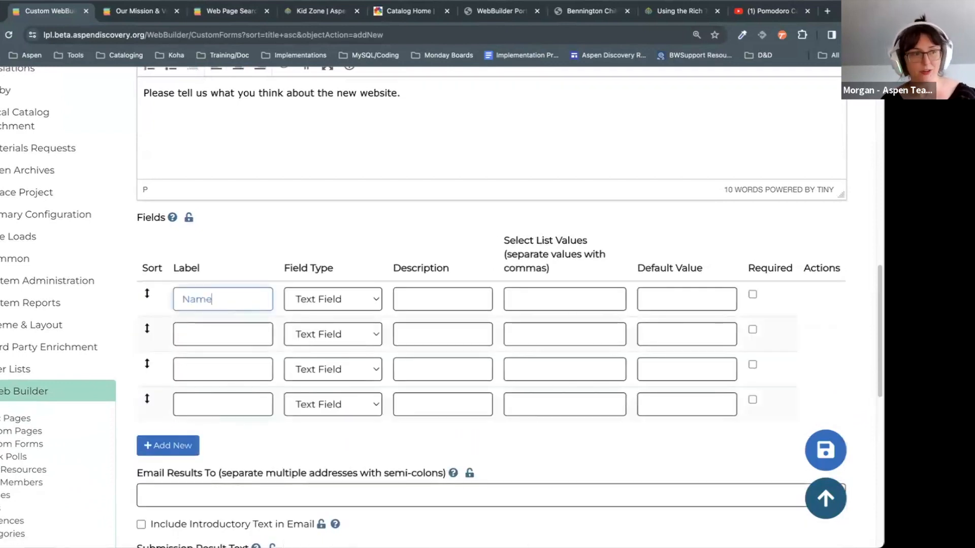
click(255, 328)
text(Email)
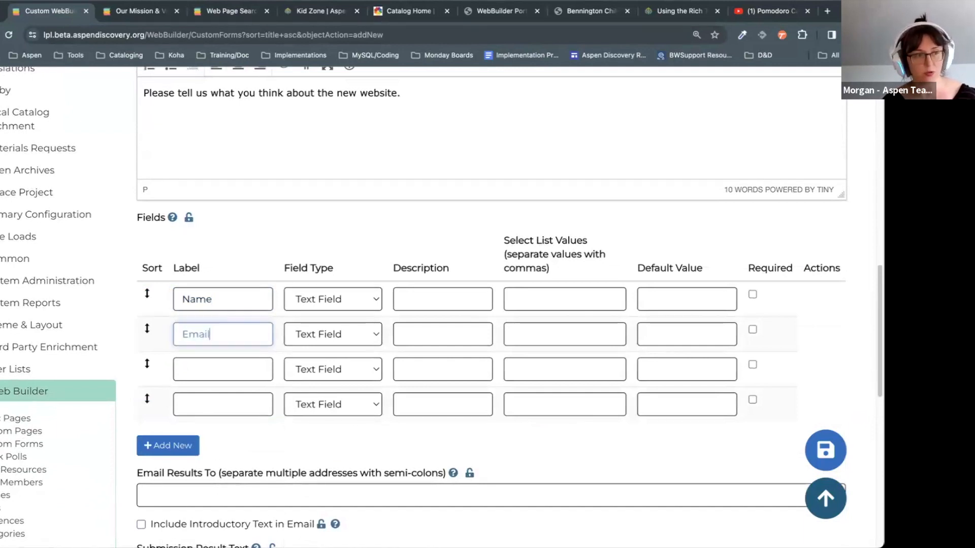
click(210, 379)
text(Phone)
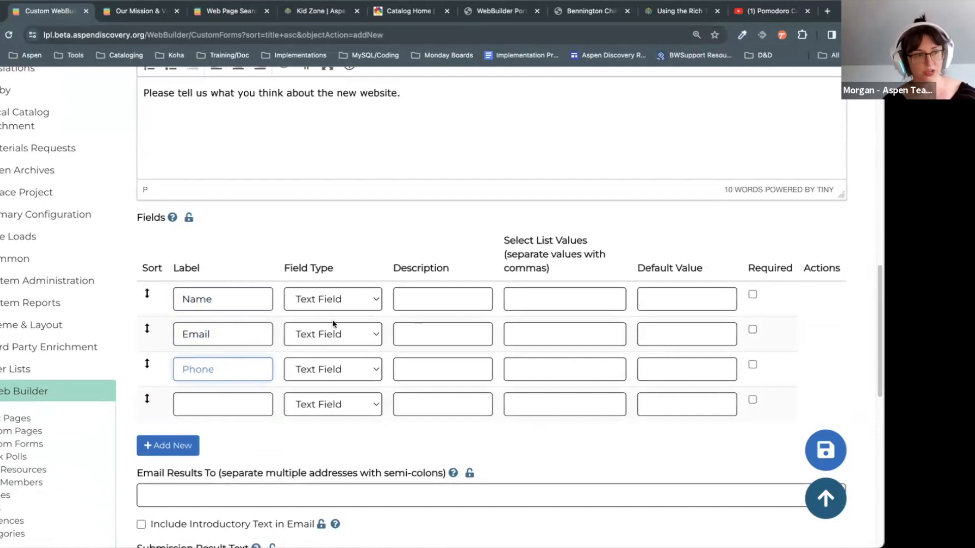
Step: Set the Email field's type to Email address and Phone's to Phone (prefill)
click(332, 335)
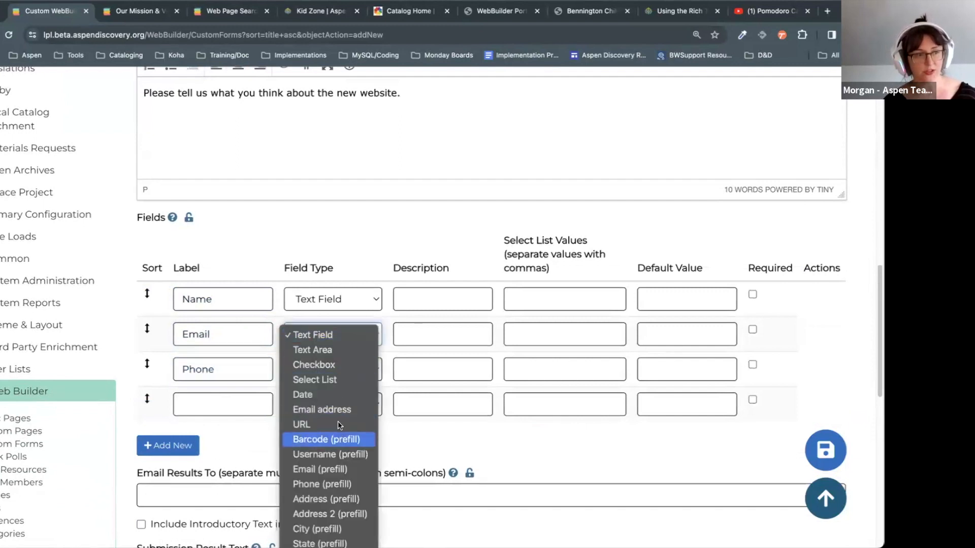
key(Return)
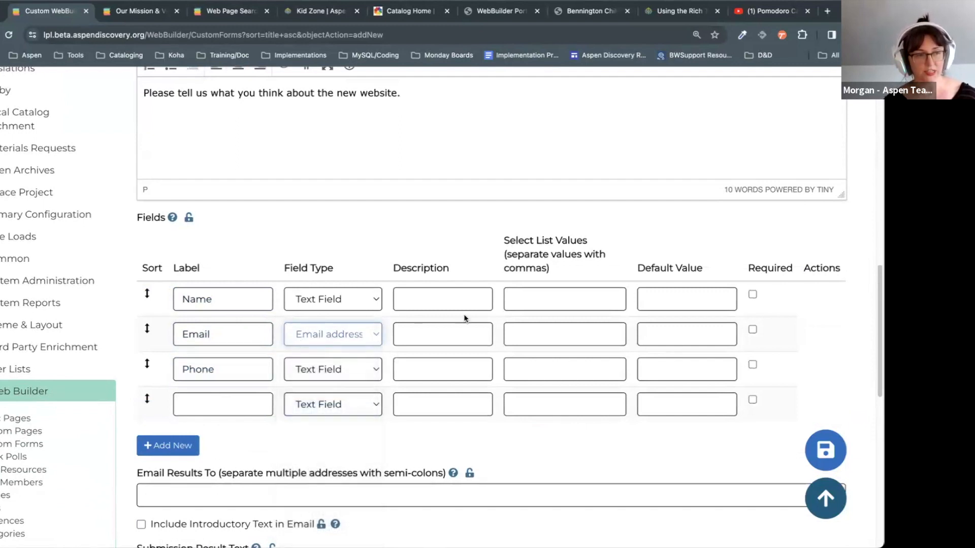
click(371, 367)
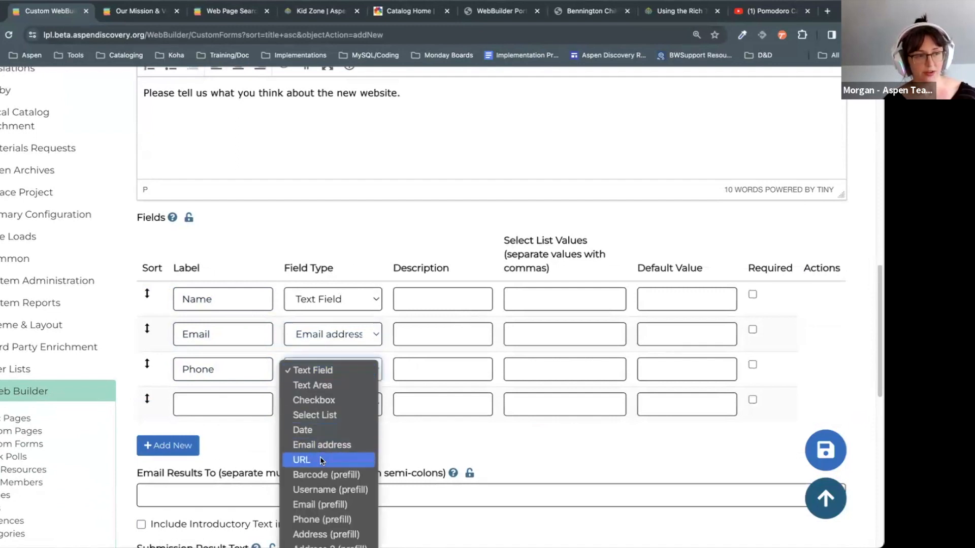
scroll(320, 456, down, 1)
click(331, 487)
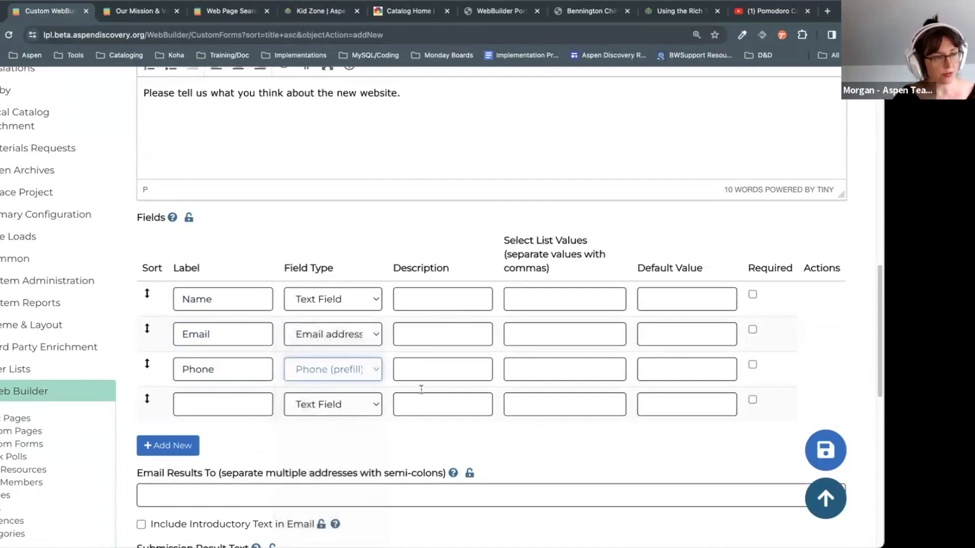
click(350, 371)
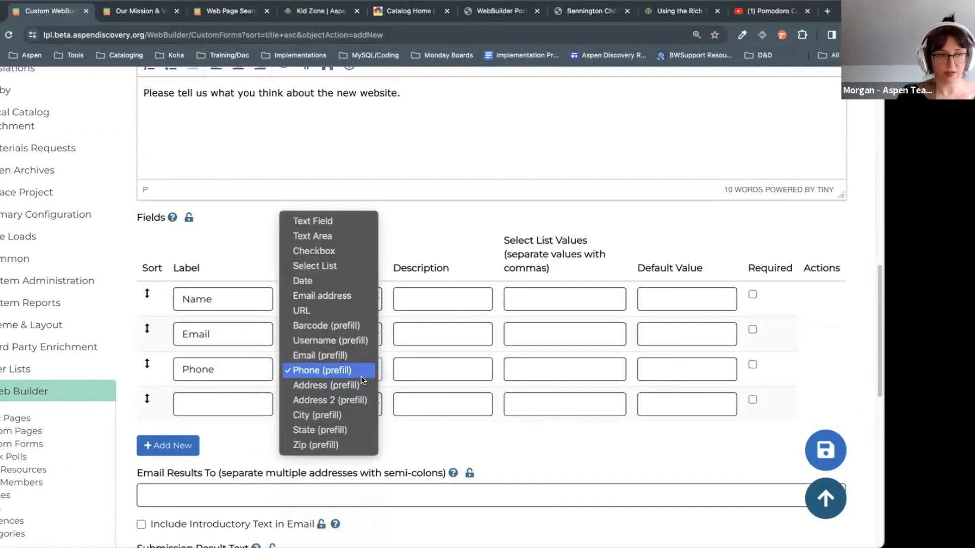
click(360, 373)
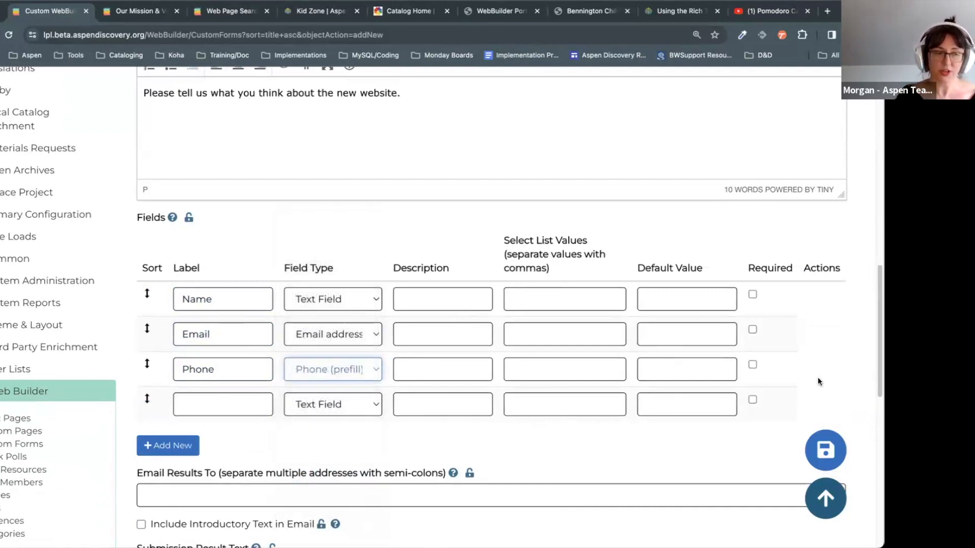
scroll(831, 352, down, 1)
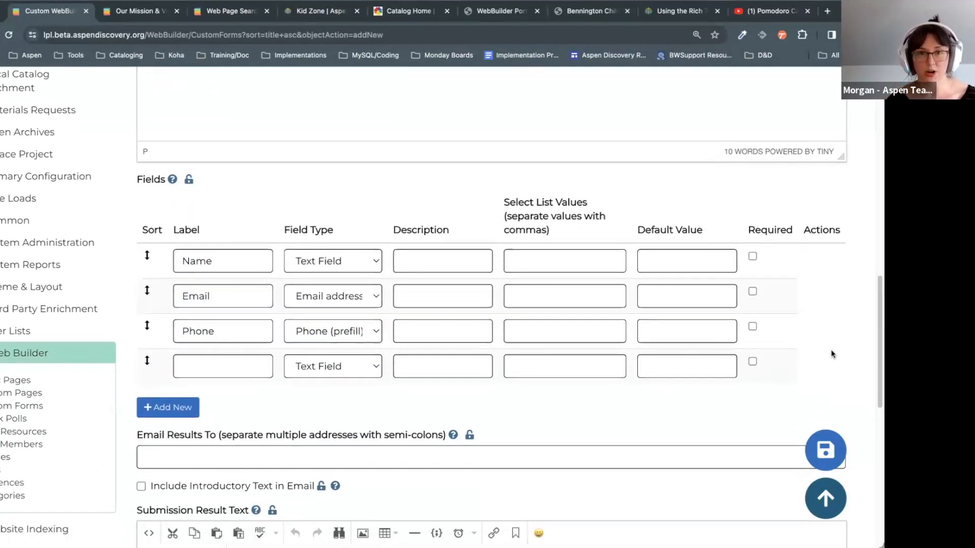
click(245, 365)
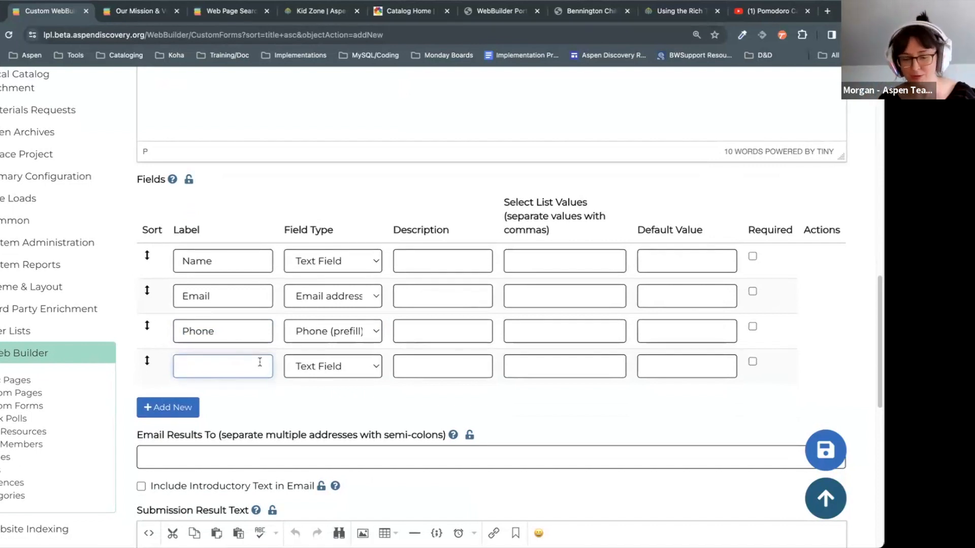
Step: Paste the library-use question as the fourth field's label and make it a Select List
key(super+Tab)
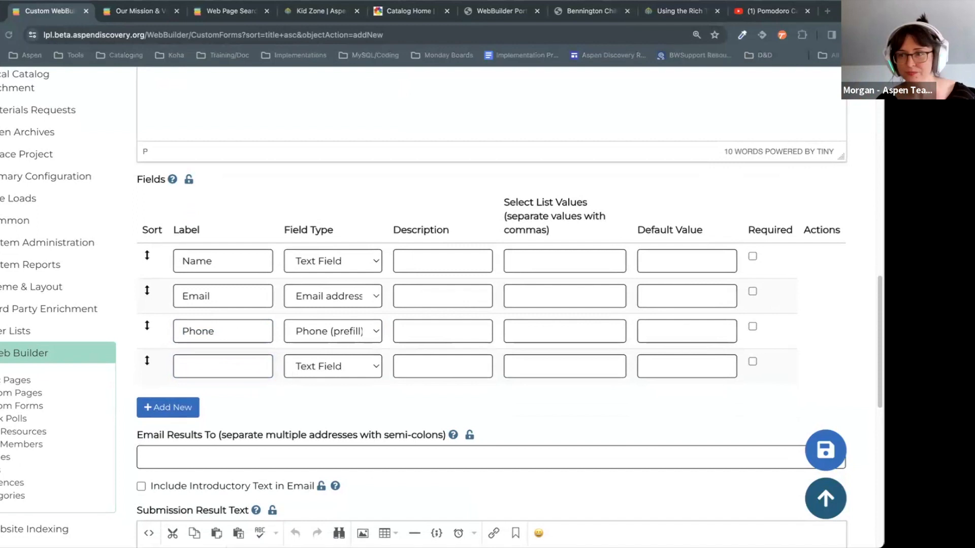
click(272, 358)
key(ctrl+v)
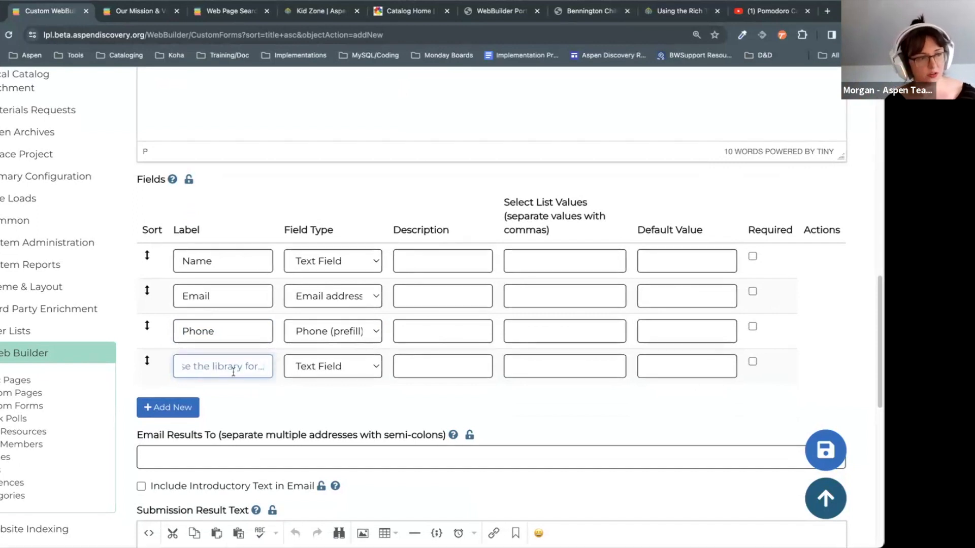
key(ctrl+a)
click(375, 368)
key(Down)
key(Down)
key(Down)
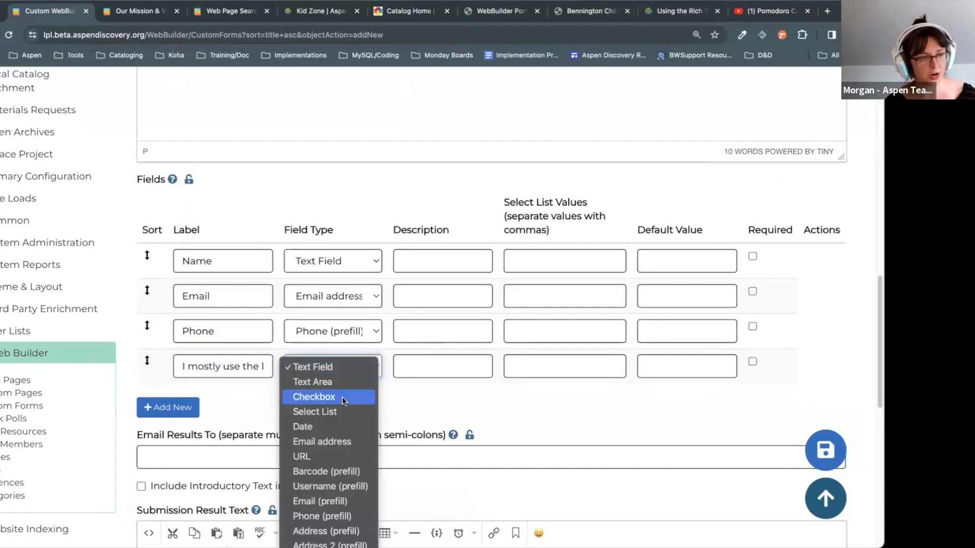
key(Return)
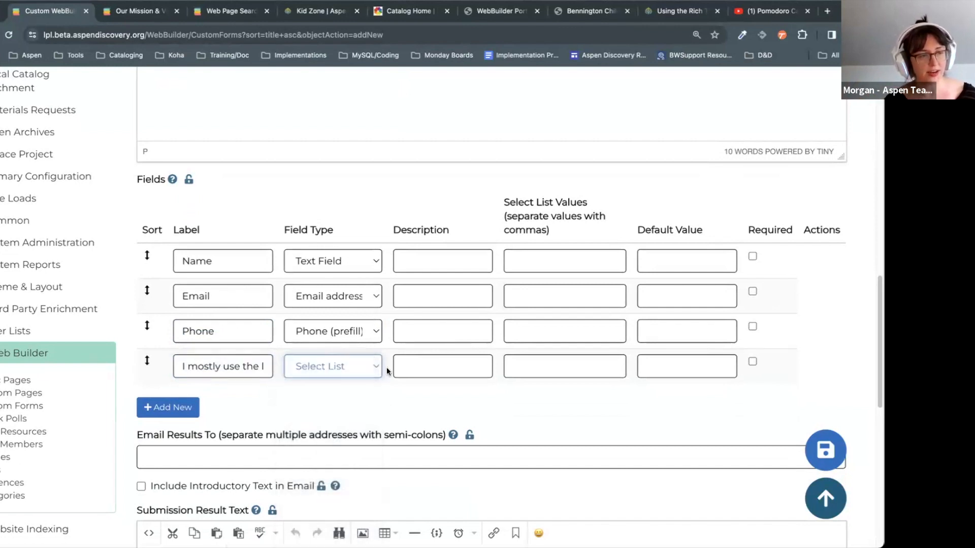
Step: Enter Books as the first of the fourth field's Select List Values
click(473, 368)
scroll(635, 422, down, 2)
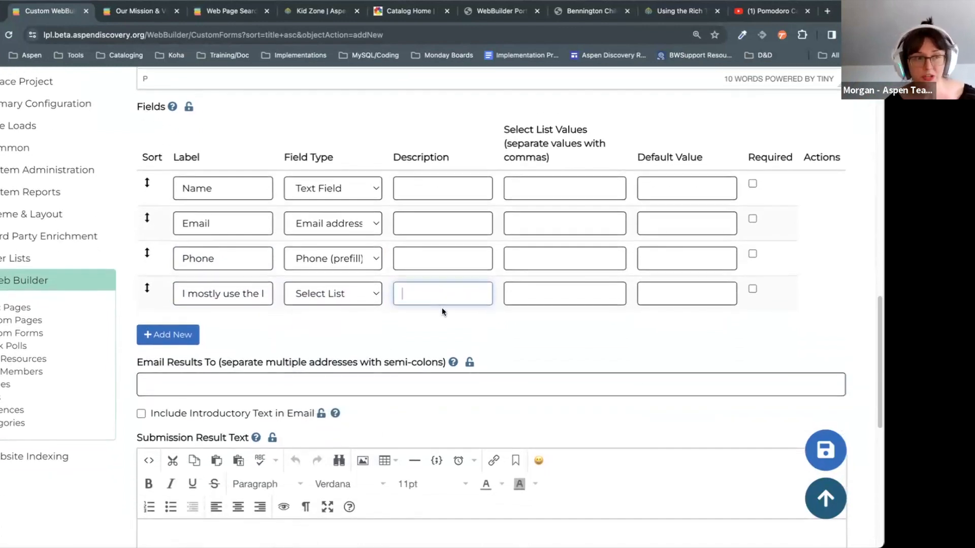
click(562, 298)
mouse_move(500, 136)
mouse_down()
mouse_move(581, 160)
mouse_move(512, 127)
mouse_up()
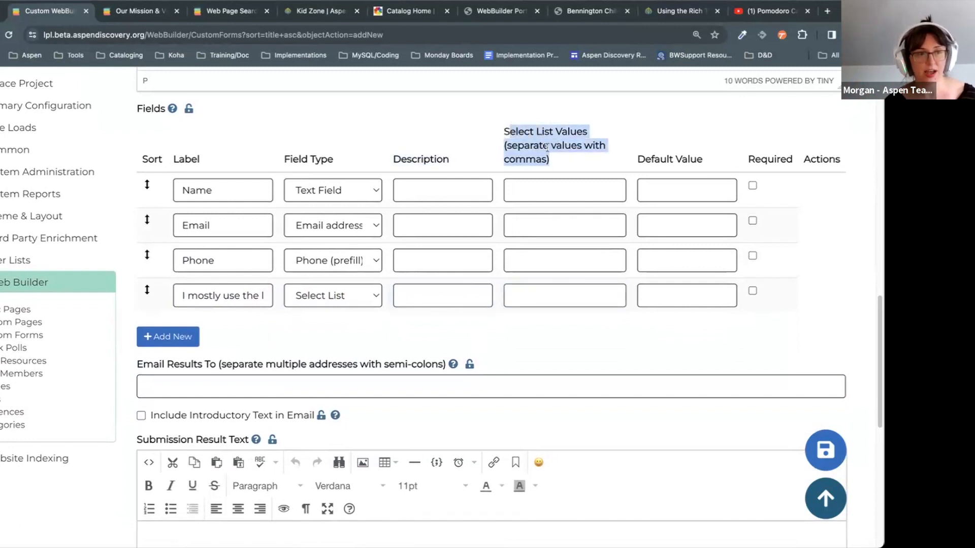
click(559, 300)
text(Books,)
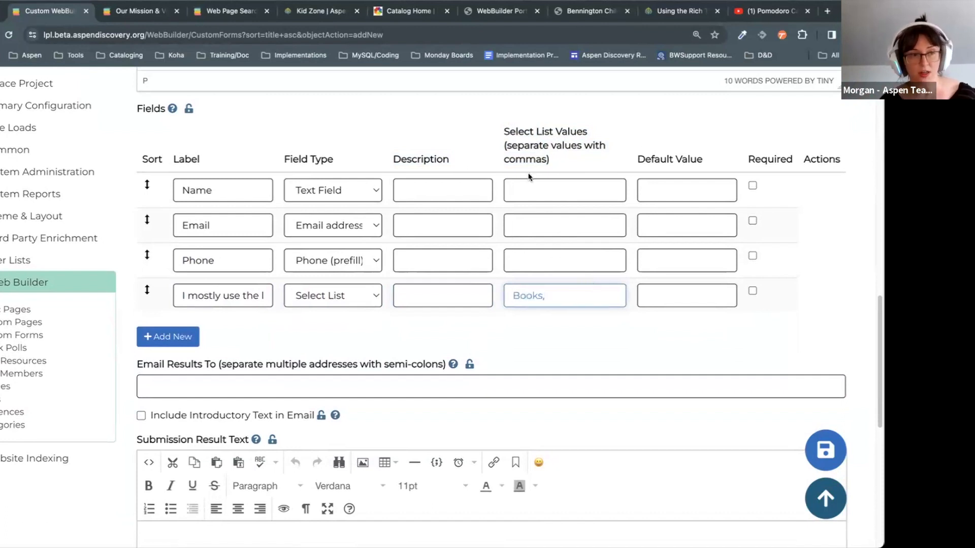
drag(546, 295, 504, 290)
click(578, 297)
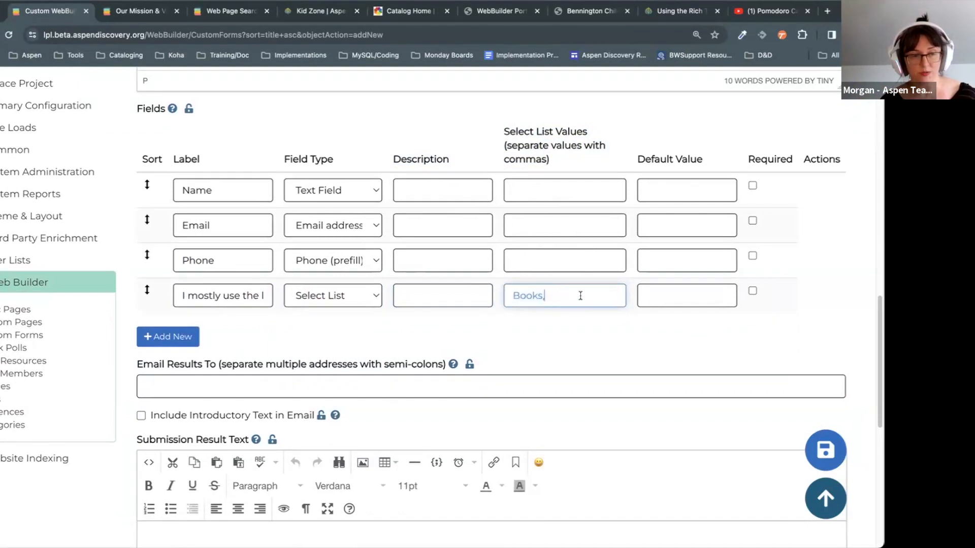
Step: Complete the list values with Movies, Music, ebooks/eaudio, Events and Research
text(Movies)
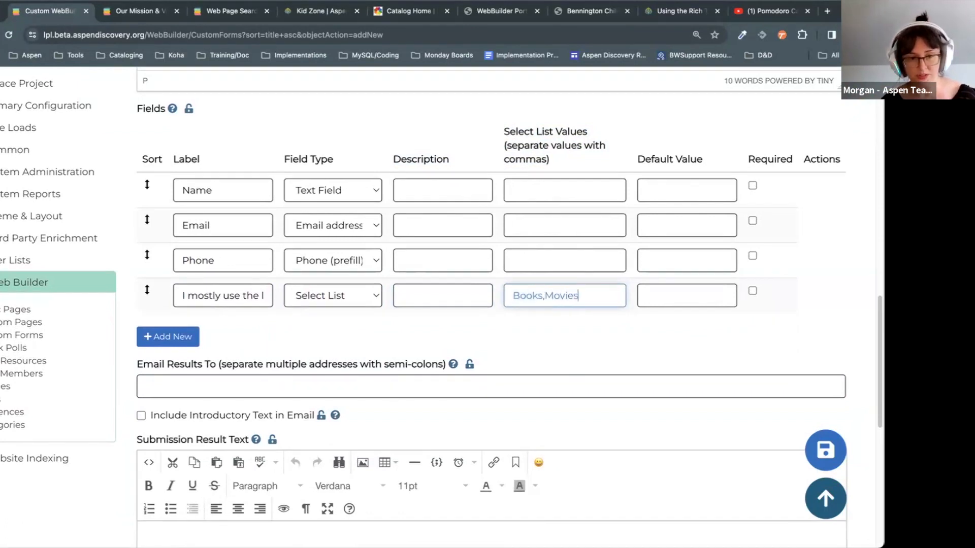
text(,Music,)
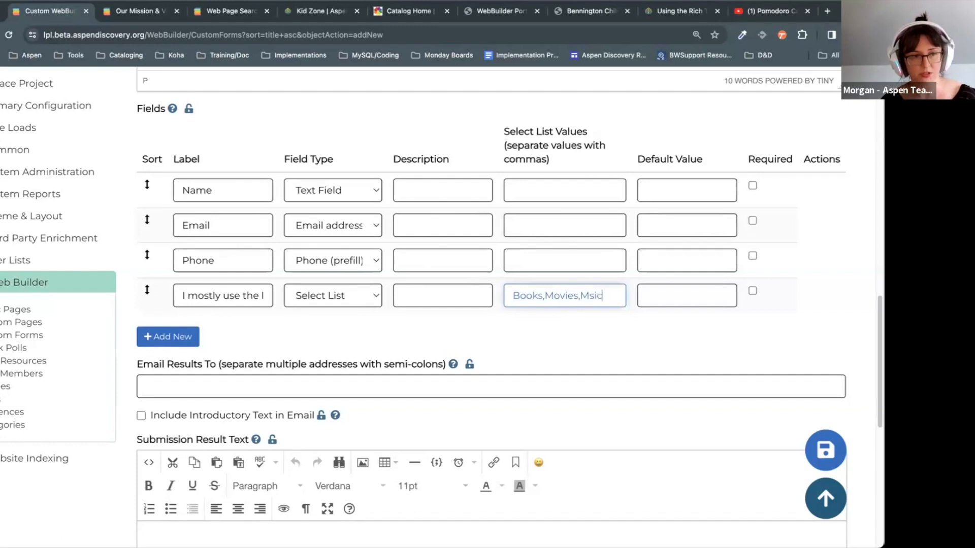
text(ebooks/e)
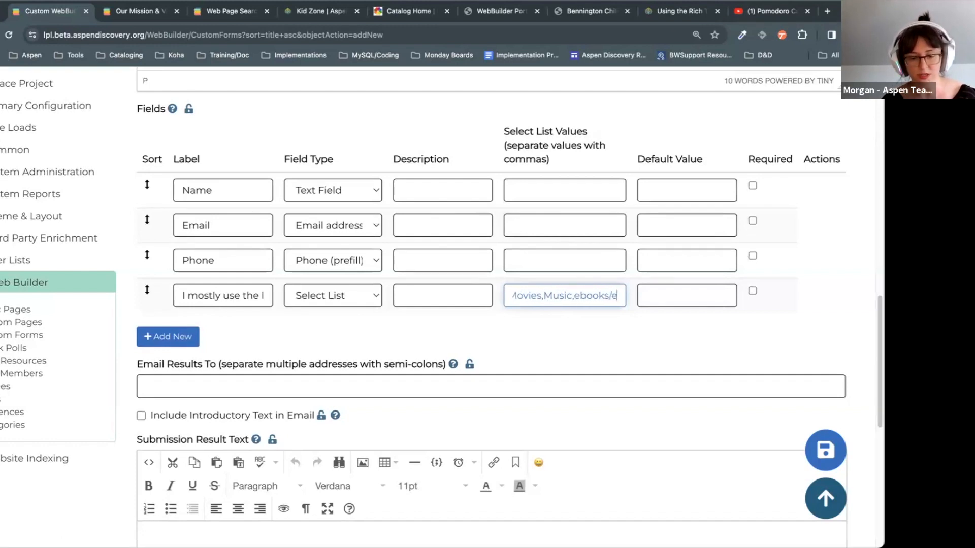
text(au)
key(BackSpace)
key(BackSpace)
key(BackSpace)
text(a)
key(BackSpace)
text(eaudio)
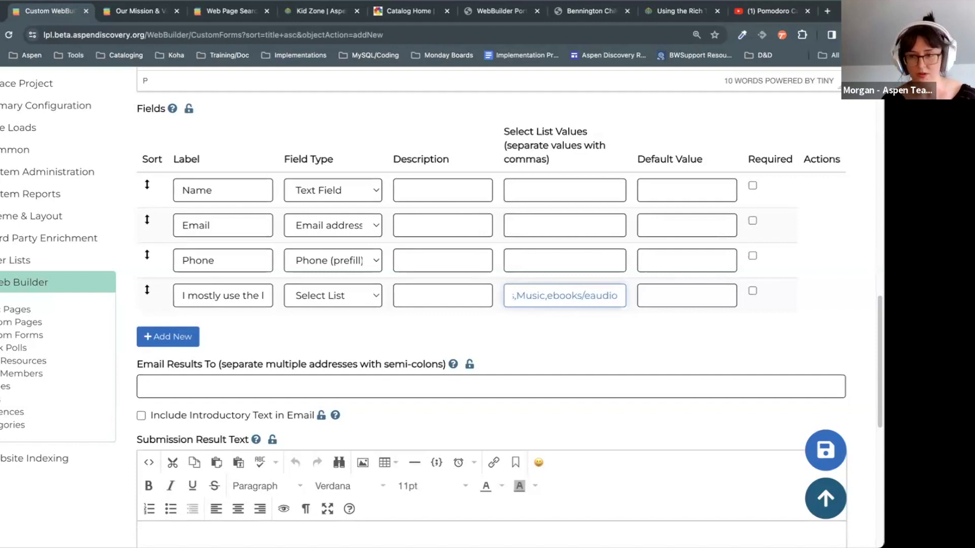
text(,Event)
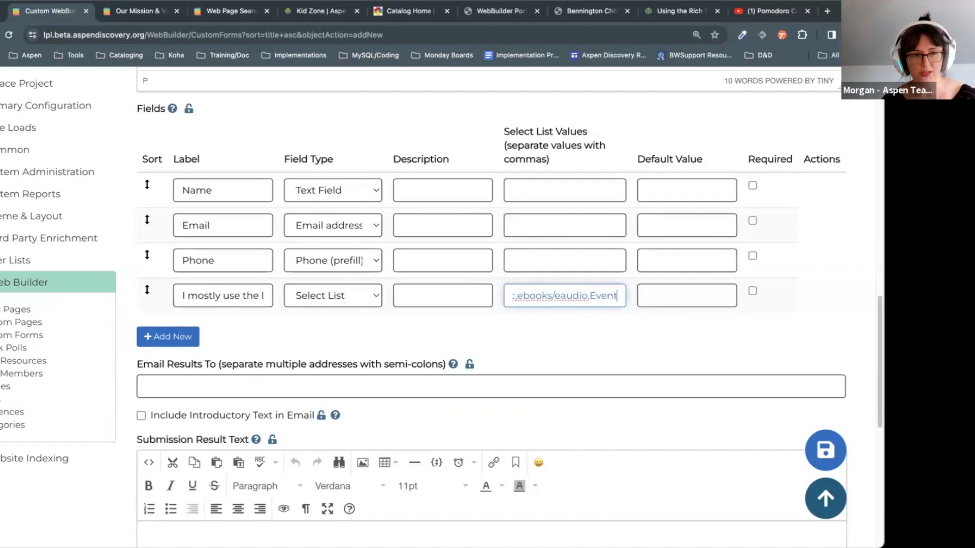
text(s,Research)
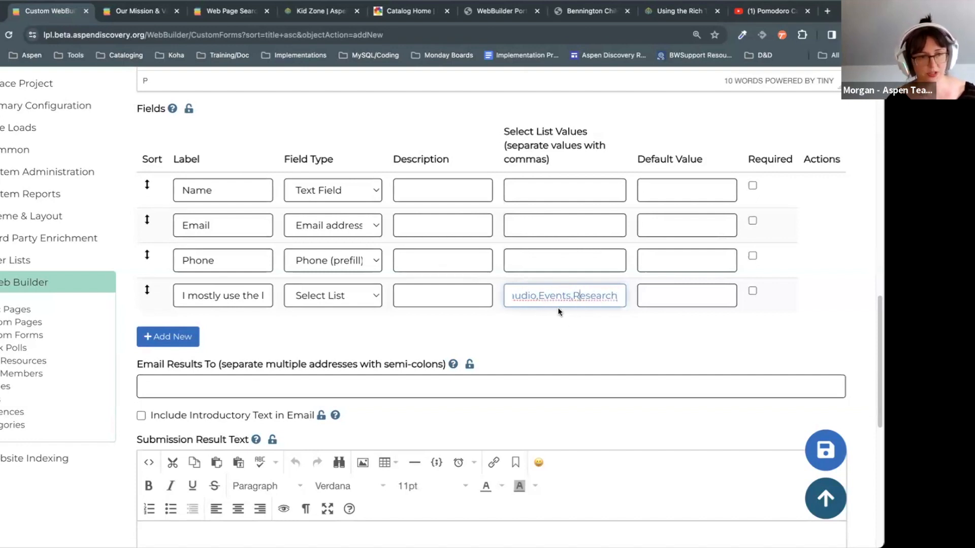
click(661, 374)
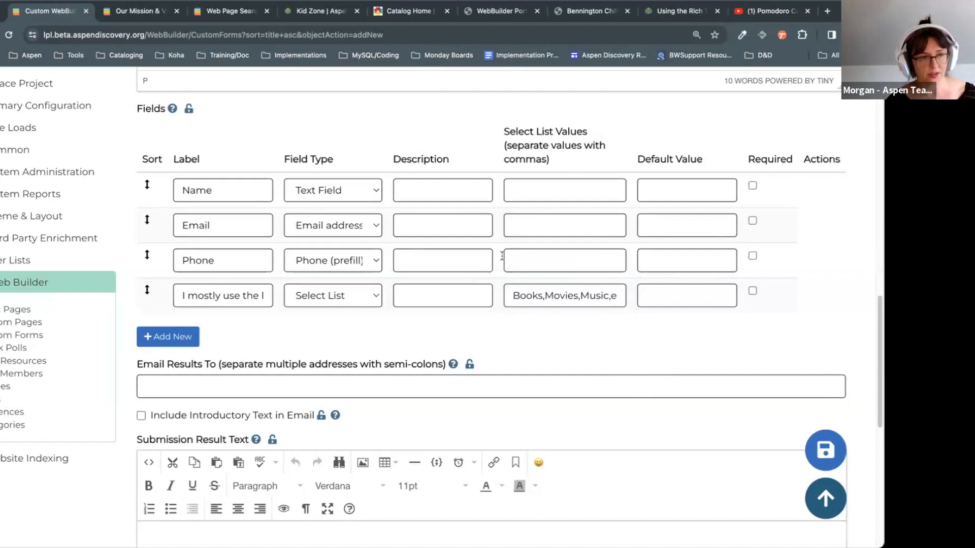
click(449, 194)
click(440, 295)
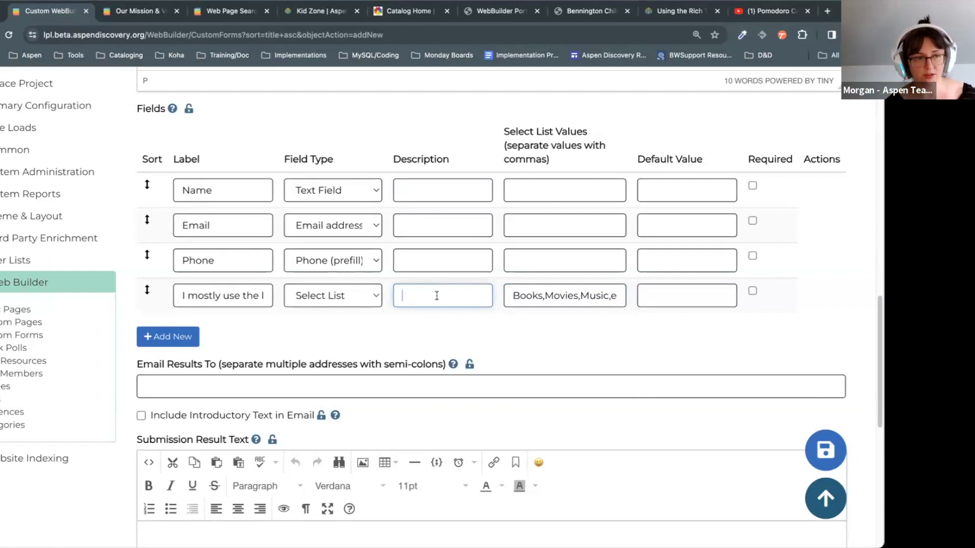
Step: Give the Email field the description 'Provide a valid email address'
click(461, 263)
click(476, 232)
text(Provide a valid emaila d)
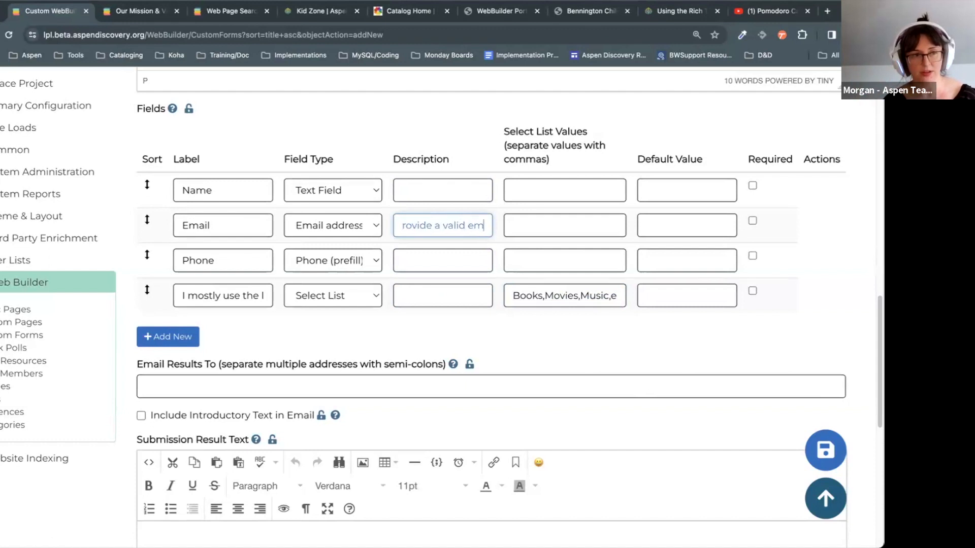
key(BackSpace)
key(BackSpace)
key(BackSpace)
text(address)
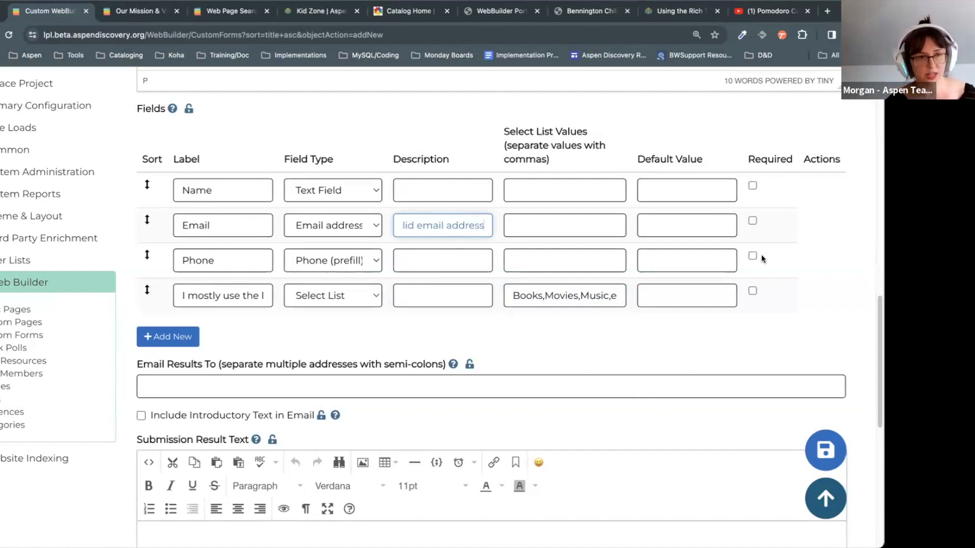
click(701, 192)
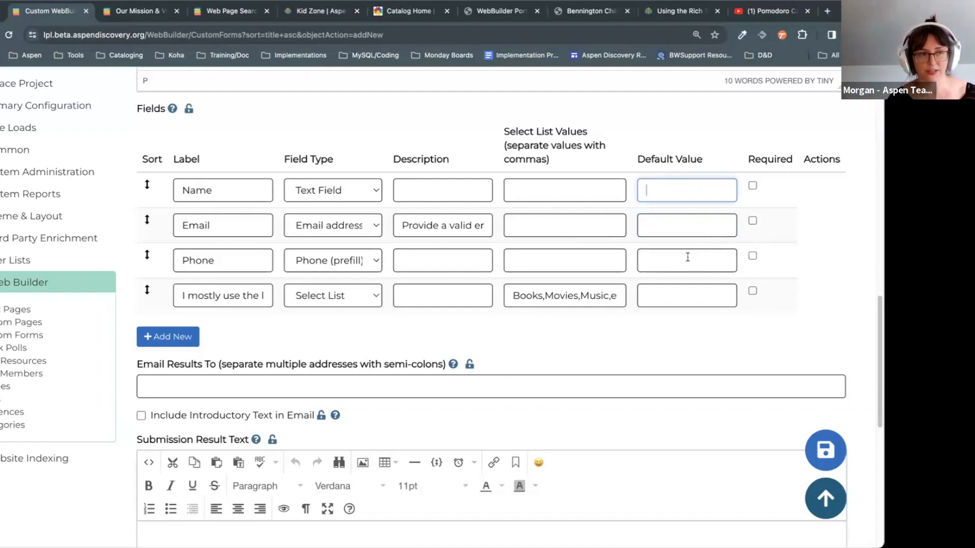
Step: Mark Name and Email as required and add a fifth field labelled Feedback
click(752, 187)
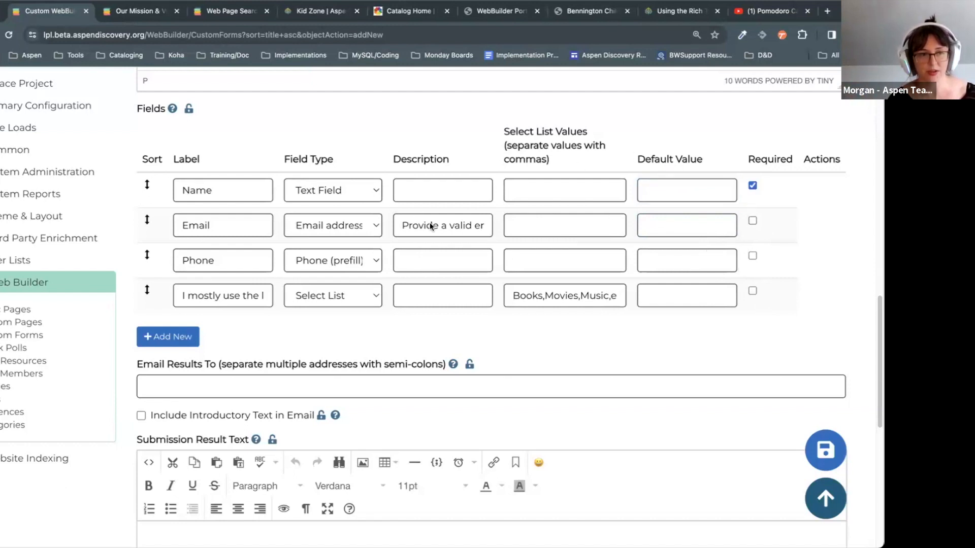
click(753, 221)
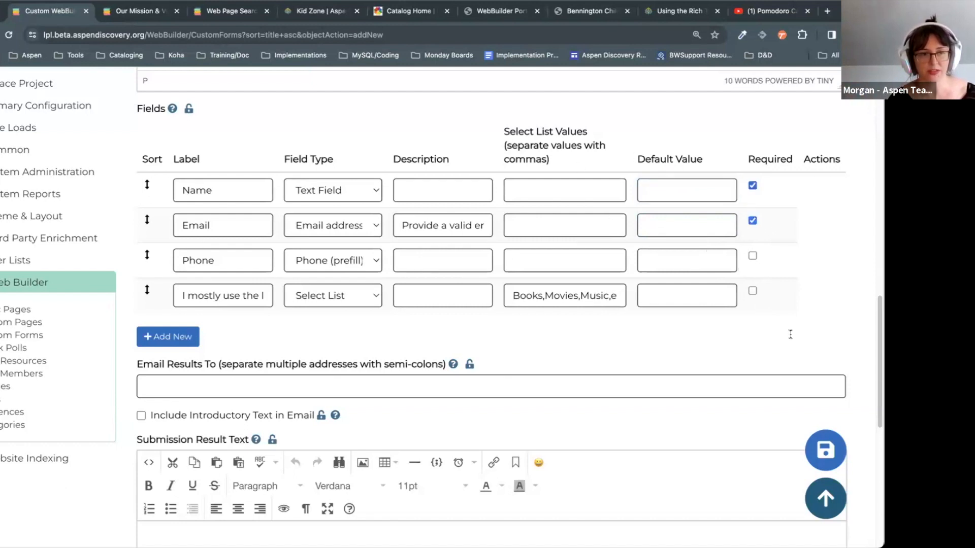
click(195, 331)
click(220, 334)
text(C)
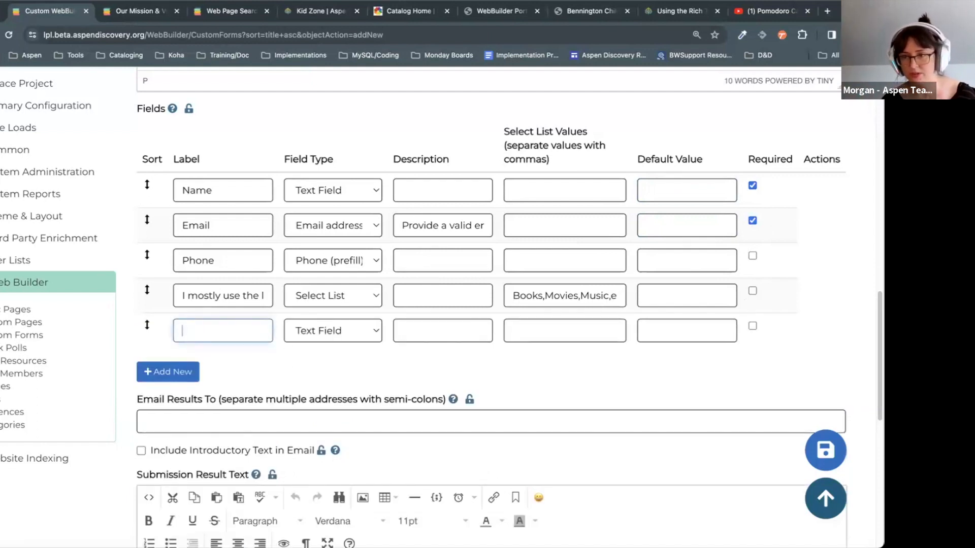
text(Feedback)
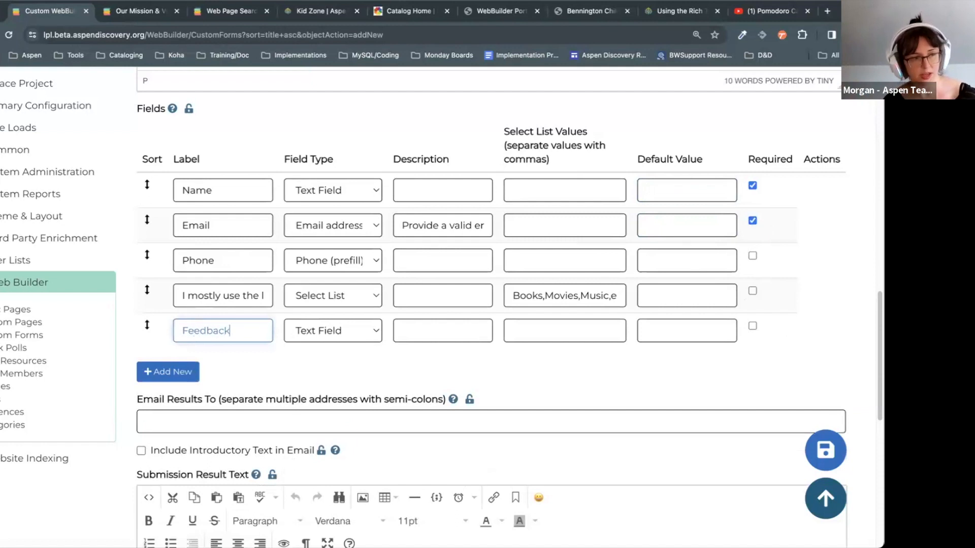
Step: Keep Feedback as a text field and add a sixth field of type Checkbox
click(318, 335)
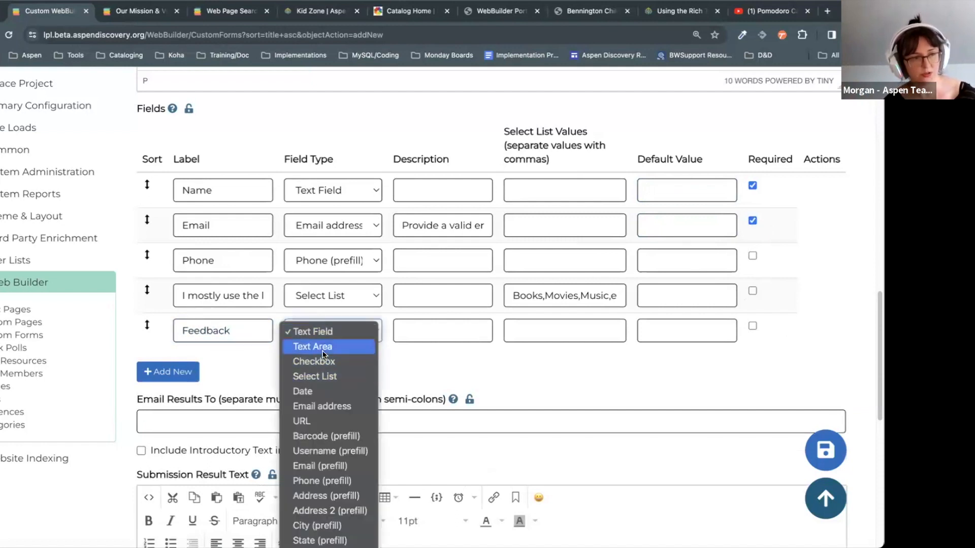
click(502, 378)
scroll(267, 342, down, 1)
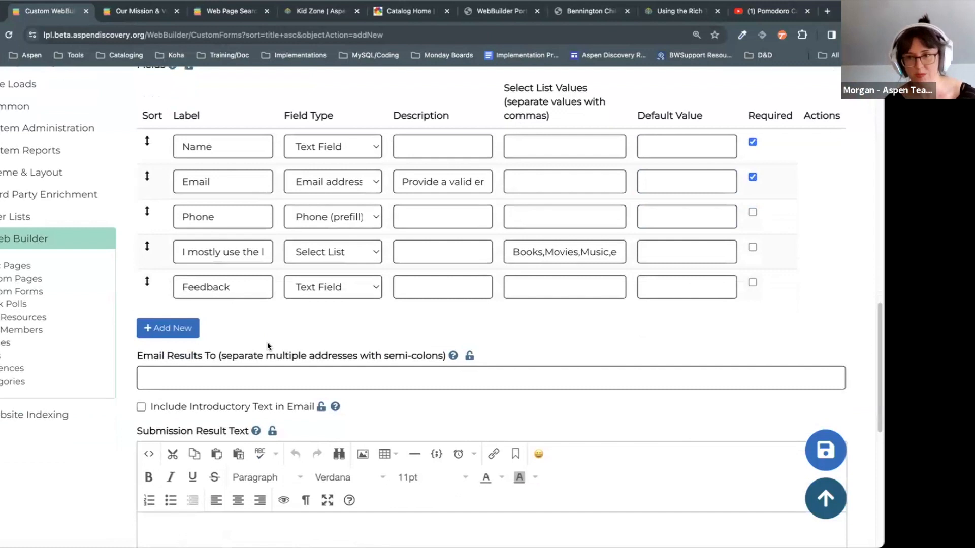
click(188, 329)
click(333, 322)
click(337, 352)
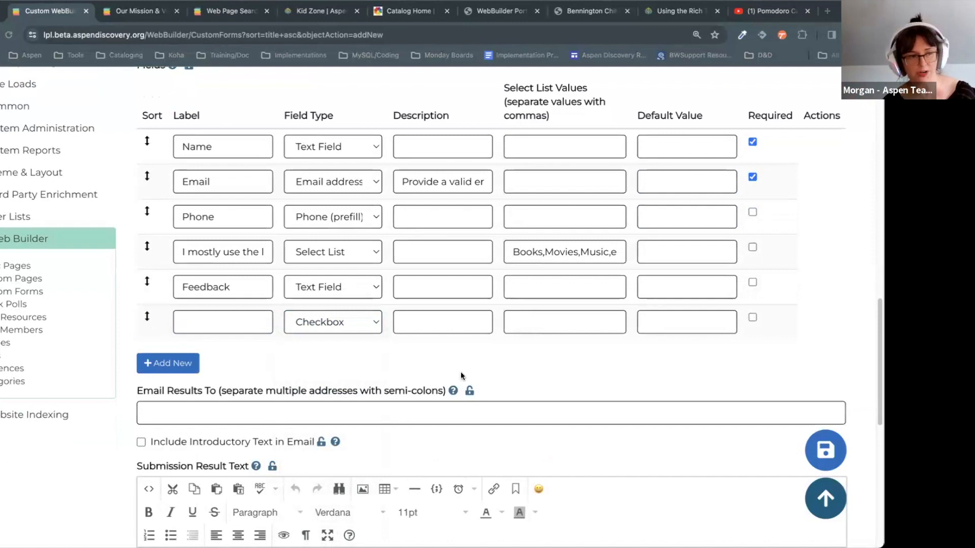
Step: Paste the 'Check here to…' prompt as the checkbox field's label
click(243, 322)
key(ctrl+v)
click(312, 322)
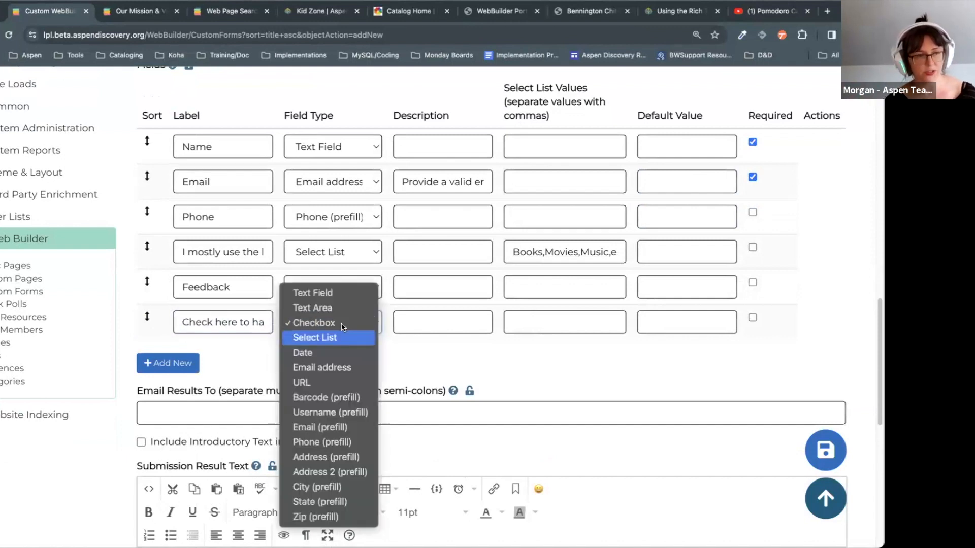
click(493, 358)
scroll(663, 363, down, 6)
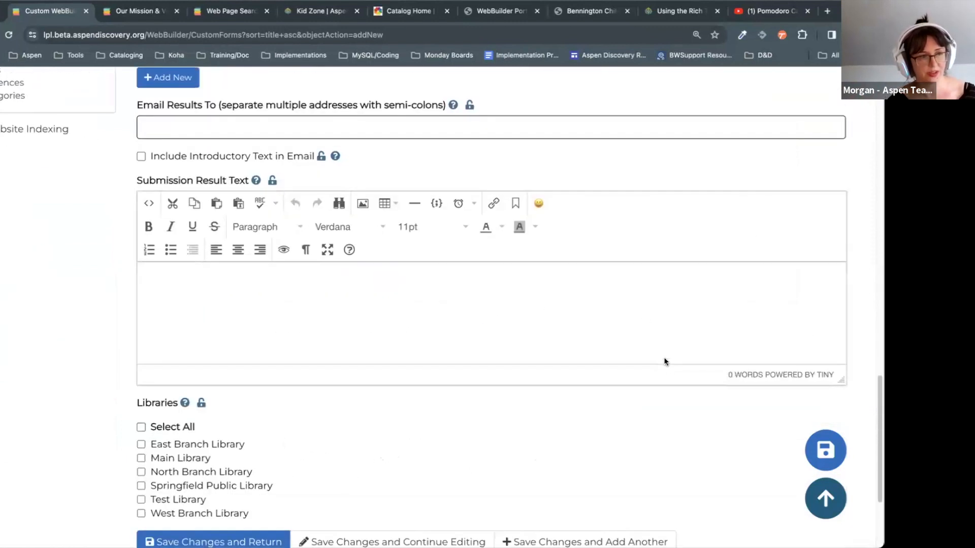
Step: Email results to the staff address and set the submission result text to 'Thanks!'
click(212, 124)
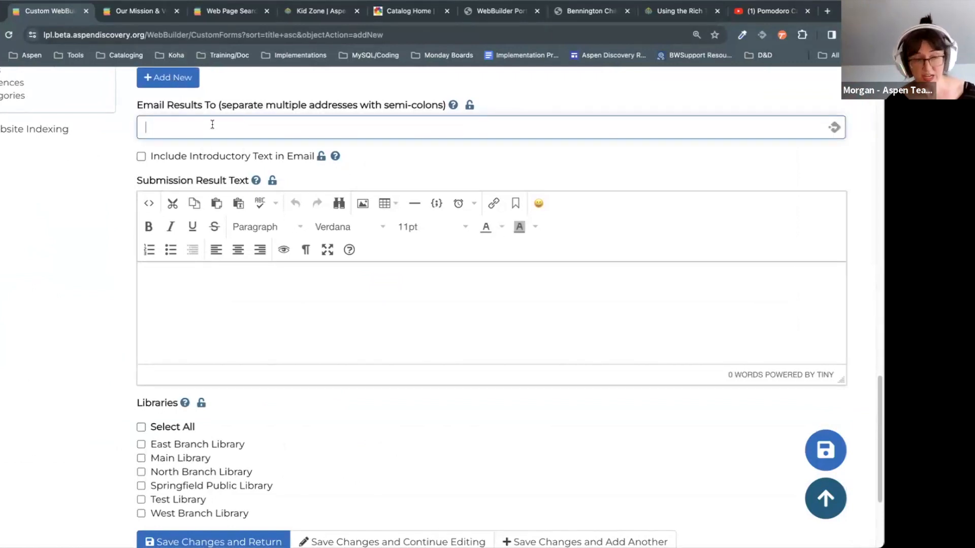
scroll(223, 148, up, 1)
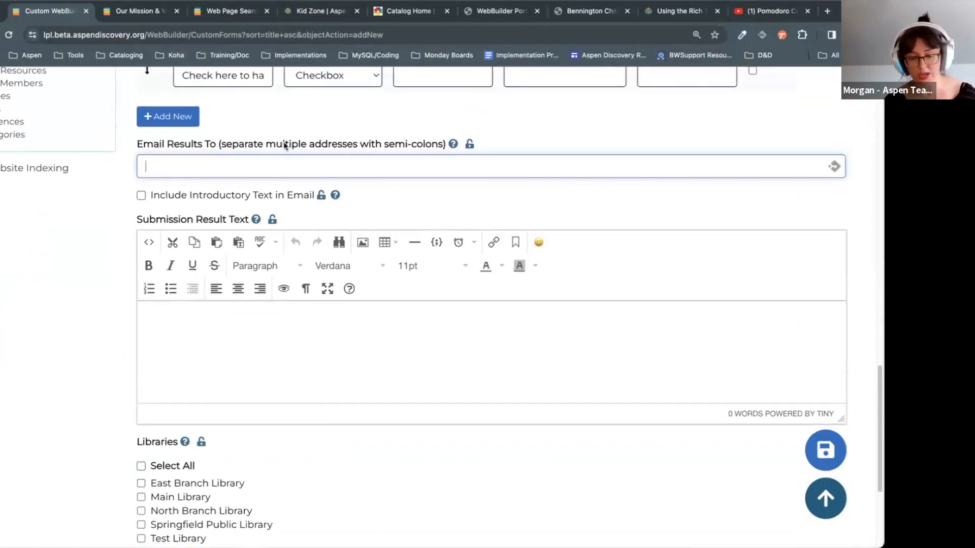
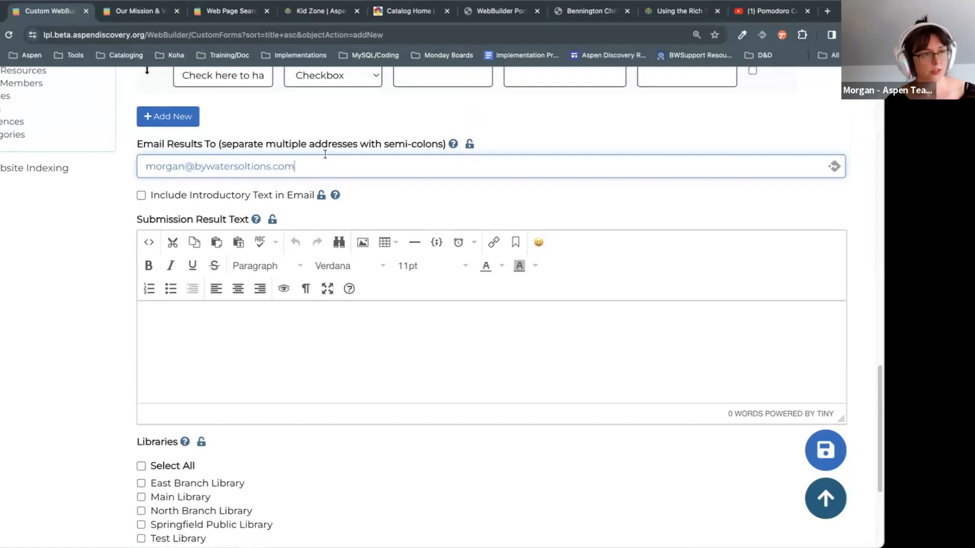
click(193, 323)
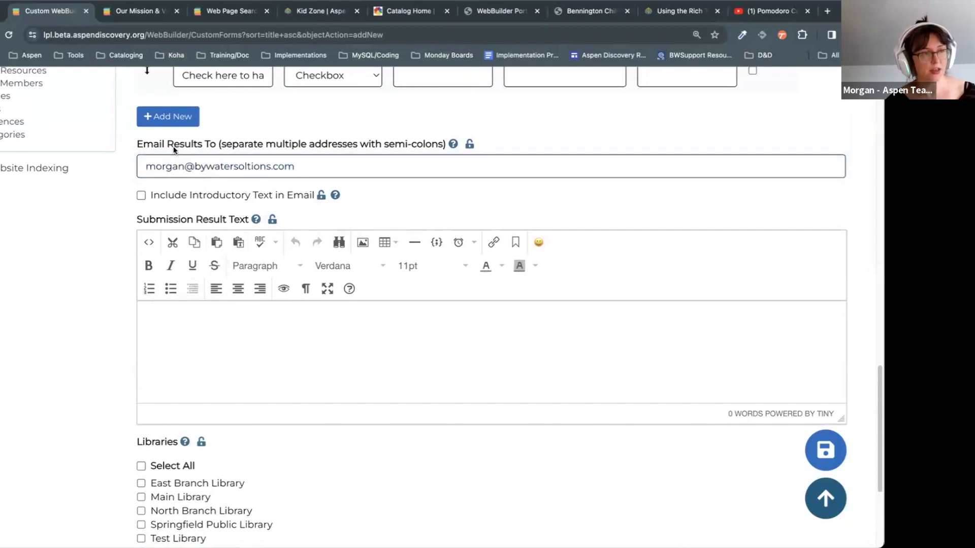
click(323, 351)
scroll(326, 296, down, 4)
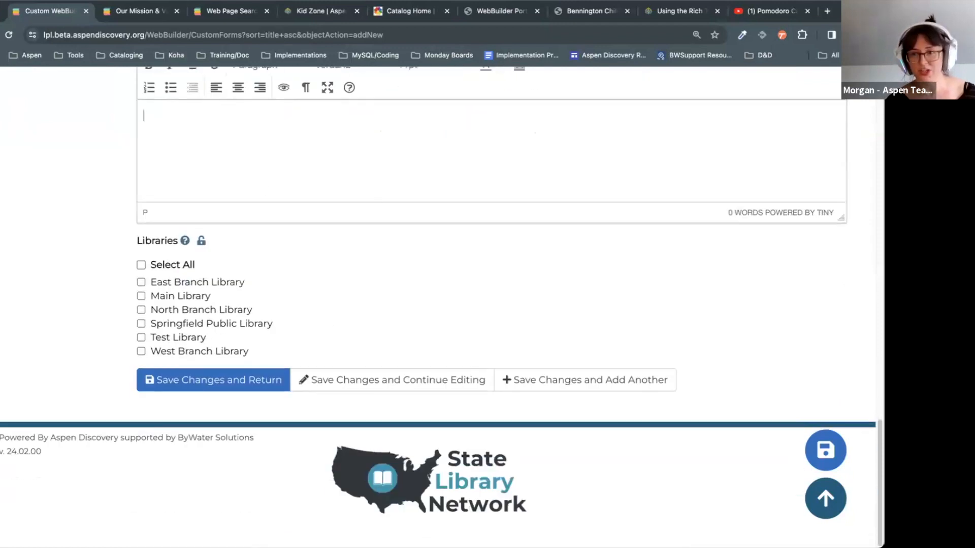
text(Thanks!)
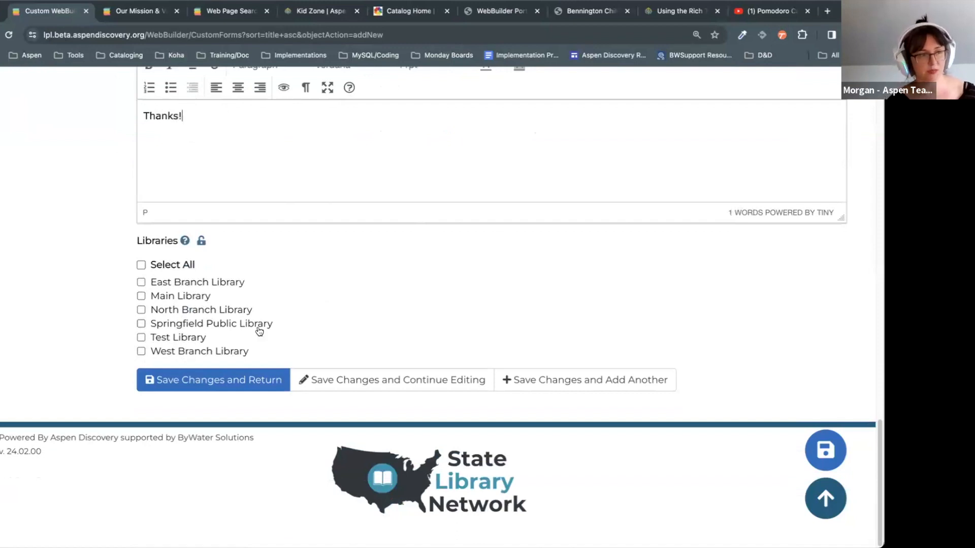
scroll(342, 335, up, 1)
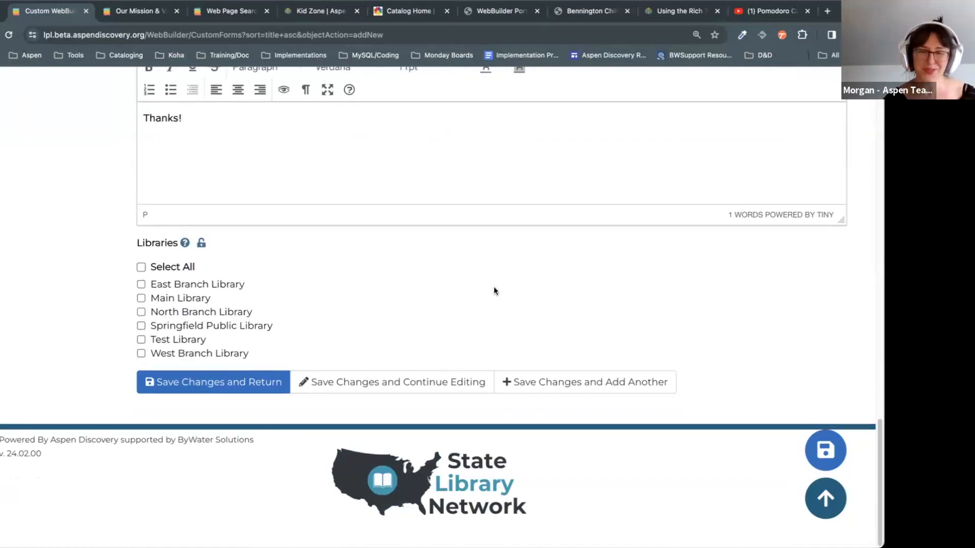
Step: Assign the form to Springfield Public Library and save it, continuing to edit
click(207, 327)
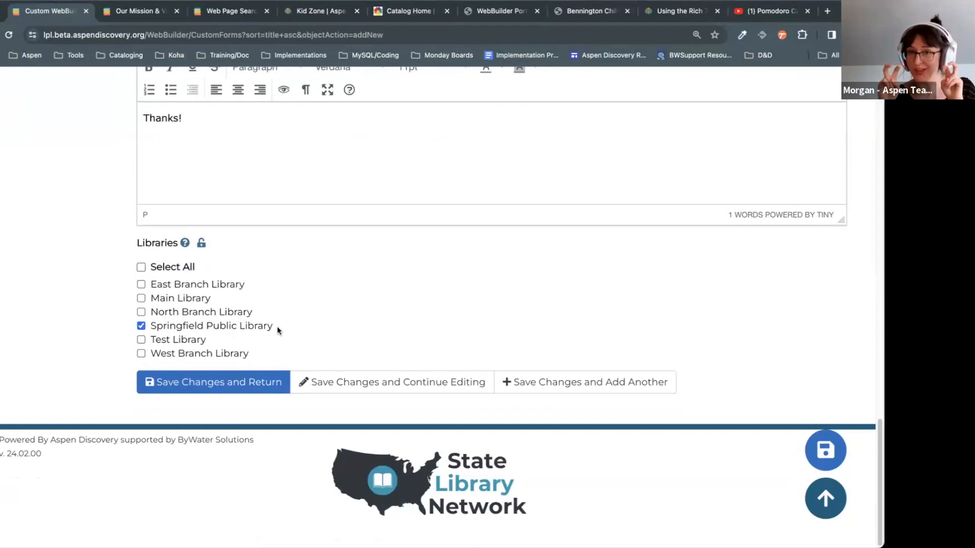
scroll(240, 279, up, 1)
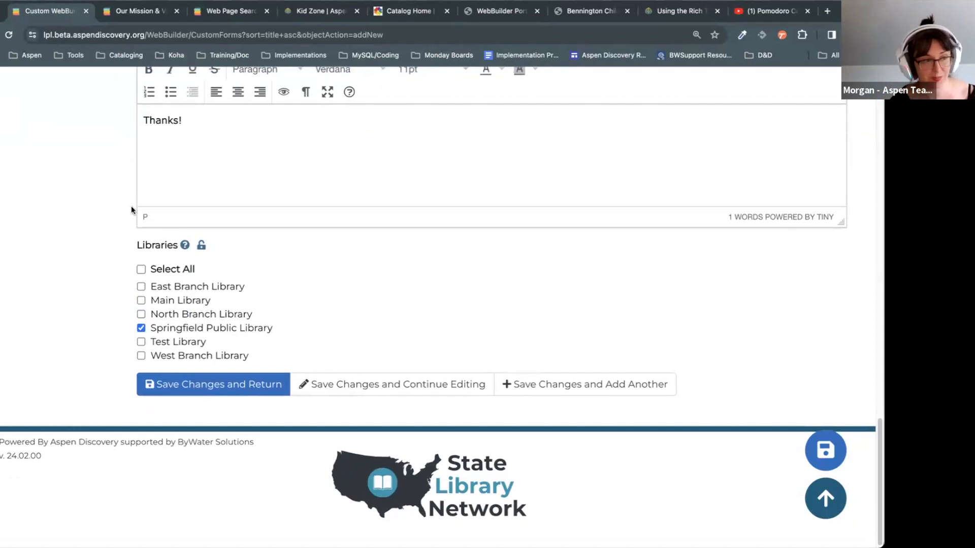
click(344, 382)
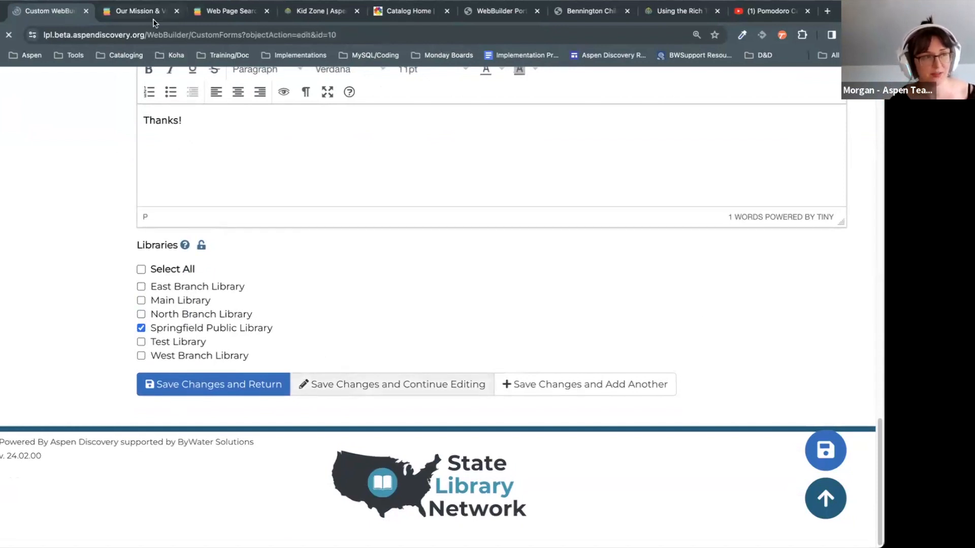
Step: Load the live /feedback page in place of the mission page, then return to form Id 10
click(134, 11)
drag(222, 34, 173, 35)
text(feedback)
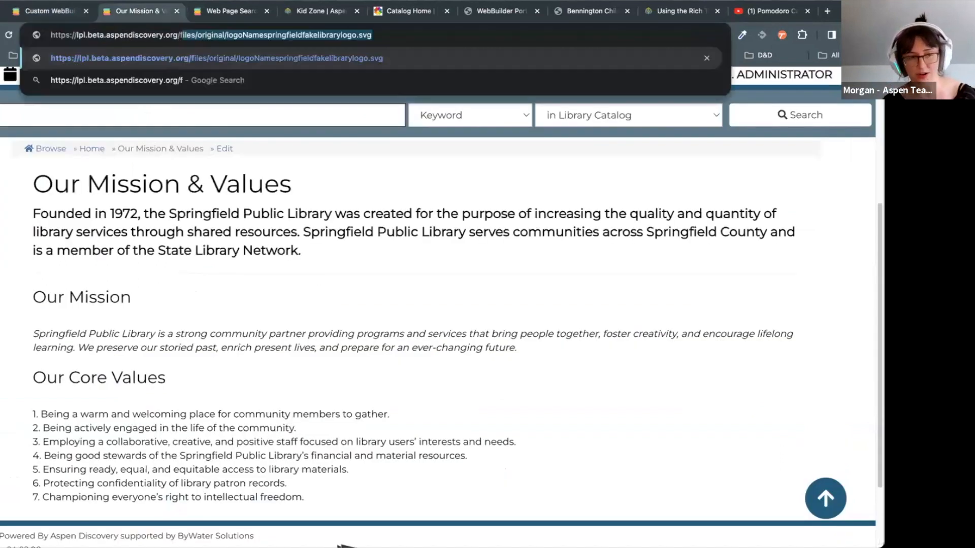
key(Return)
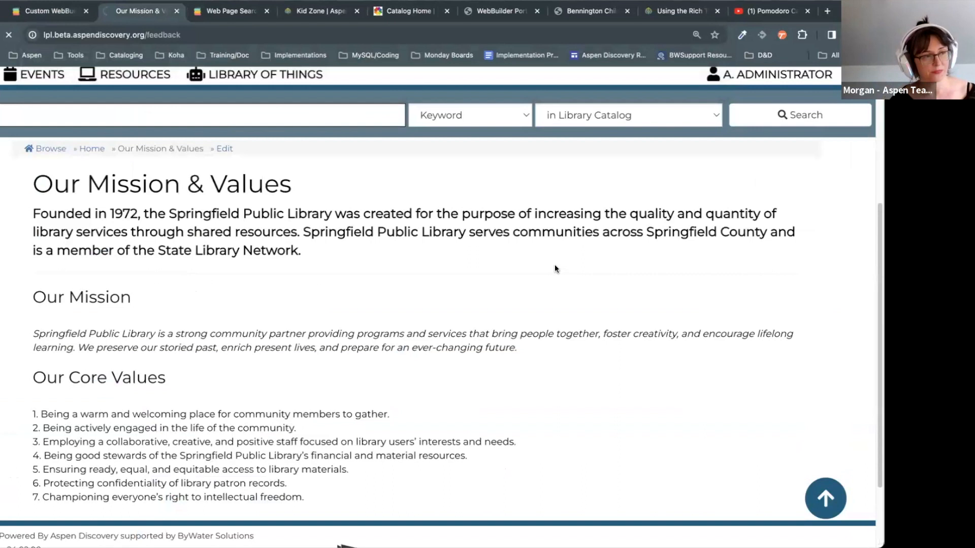
scroll(523, 267, down, 5)
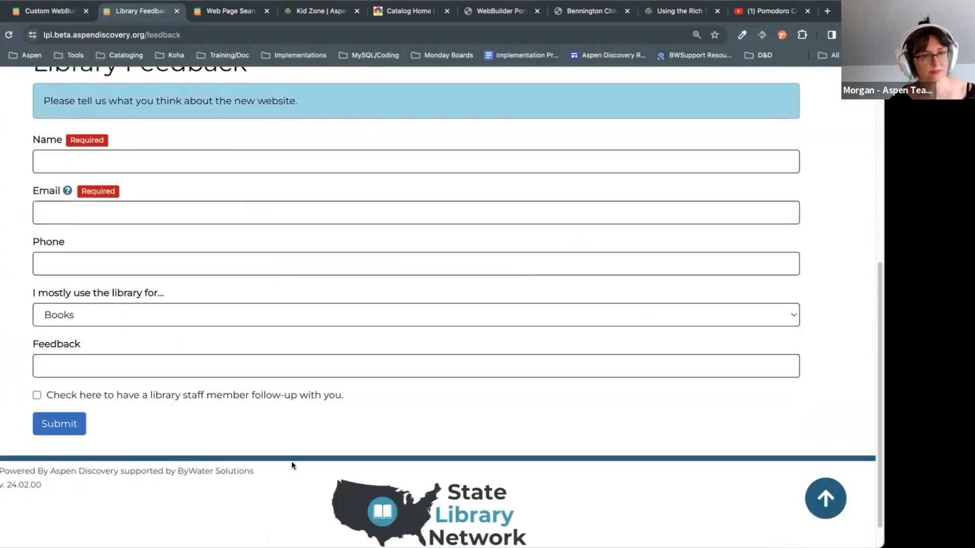
click(55, 12)
scroll(494, 290, down, 15)
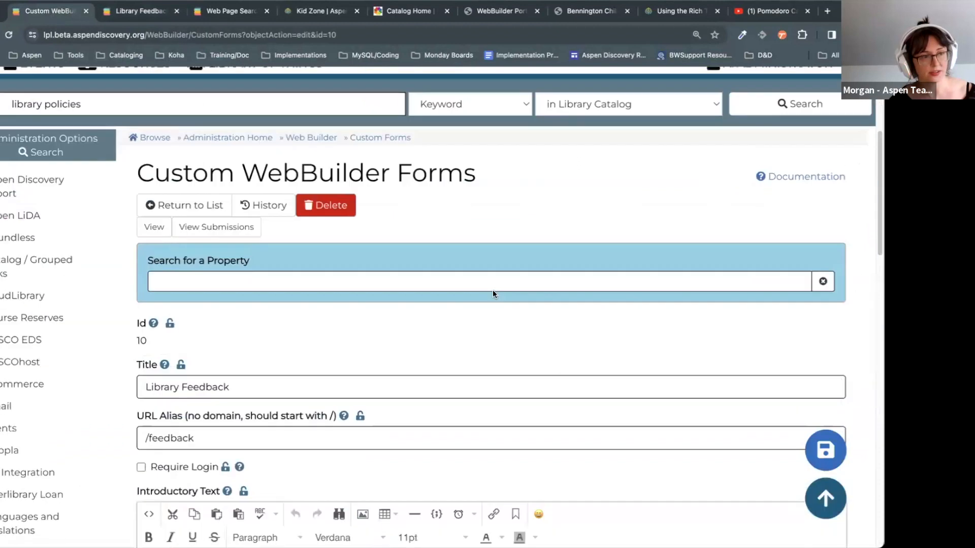
Step: Open the Quick Polls list and highlight the 'Choose the new library mascot' poll's title and alias
click(15, 345)
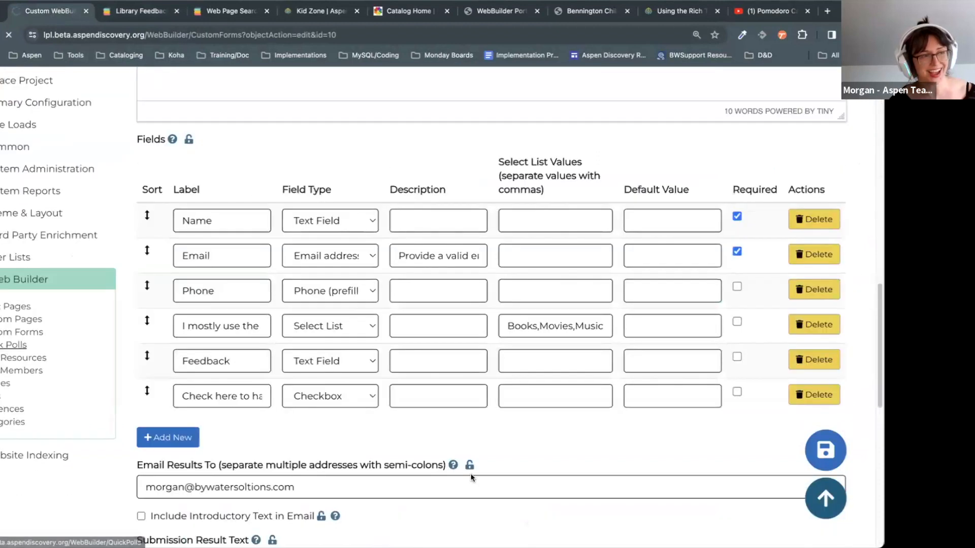
scroll(594, 338, down, 6)
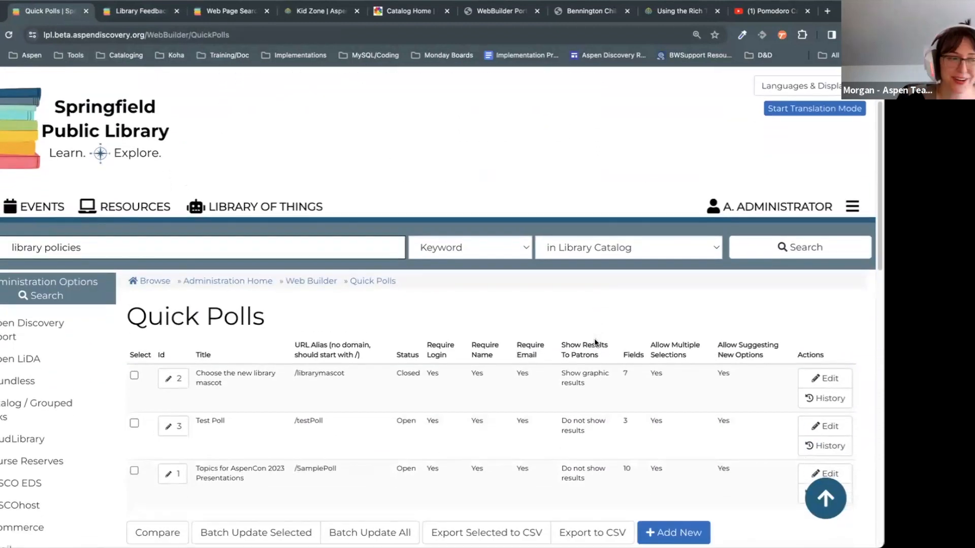
scroll(586, 382, up, 2)
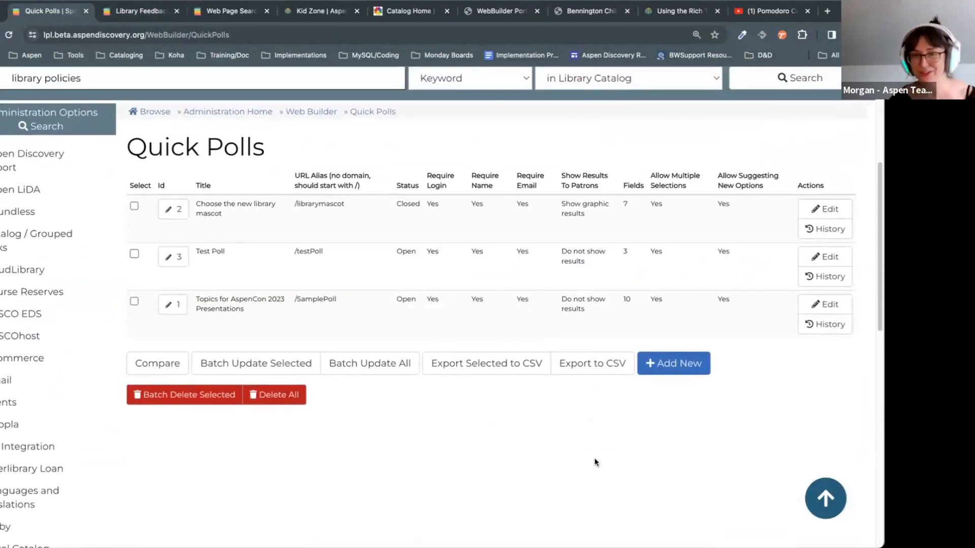
scroll(594, 461, up, 1)
scroll(595, 460, down, 1)
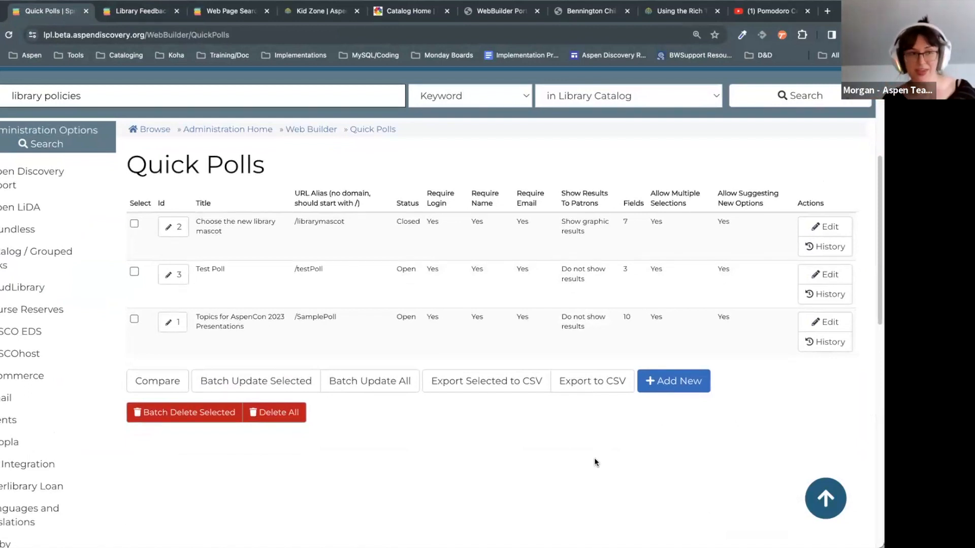
scroll(569, 435, up, 1)
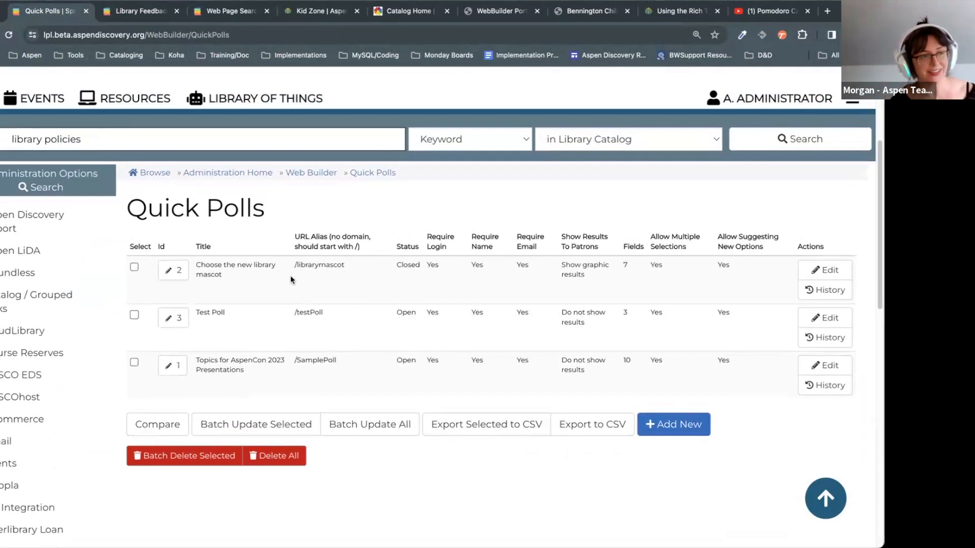
drag(364, 278, 199, 263)
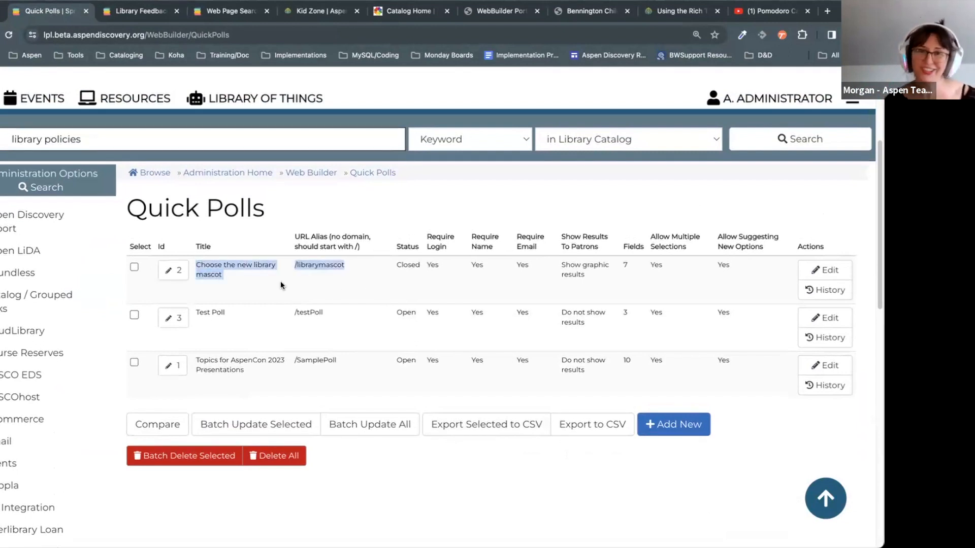
click(173, 270)
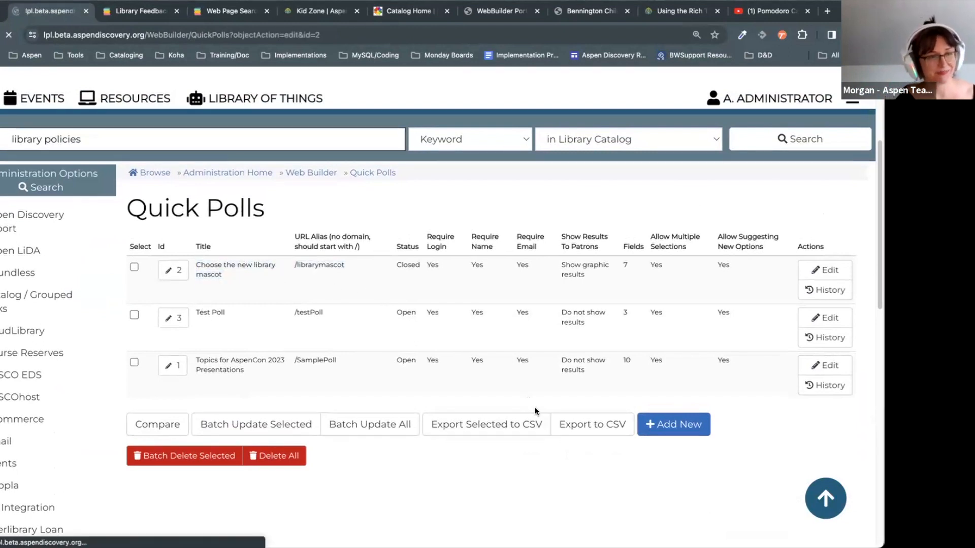
scroll(577, 331, down, 7)
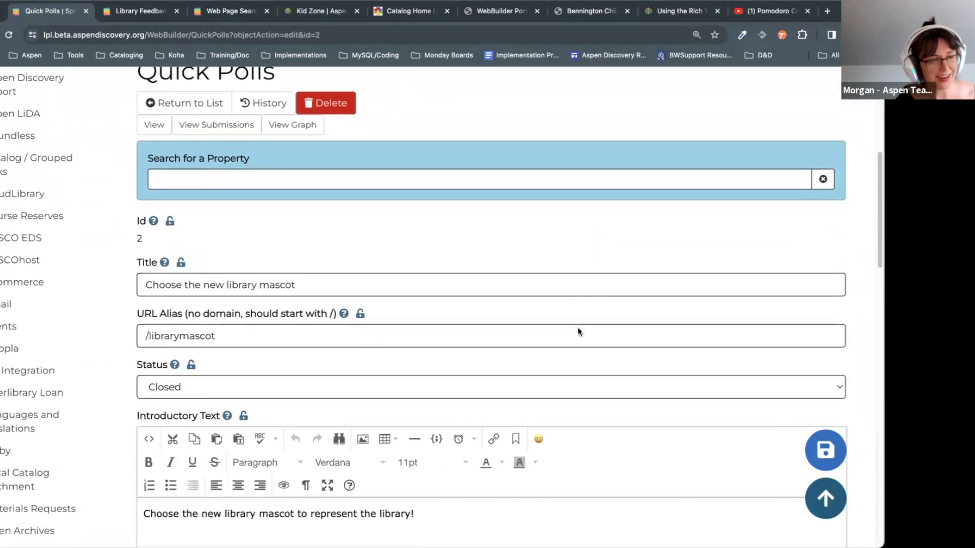
scroll(579, 332, down, 2)
drag(301, 225, 162, 214)
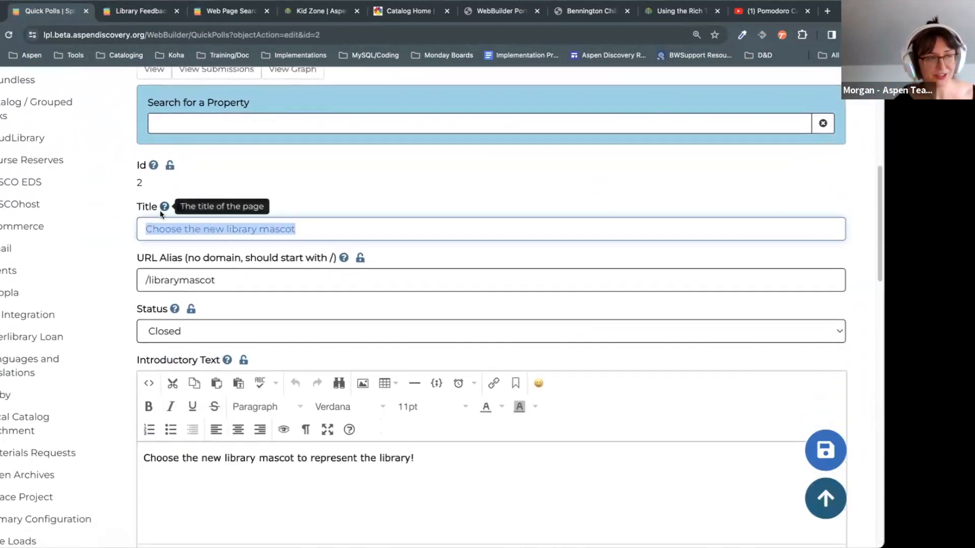
click(287, 278)
drag(287, 278, 148, 281)
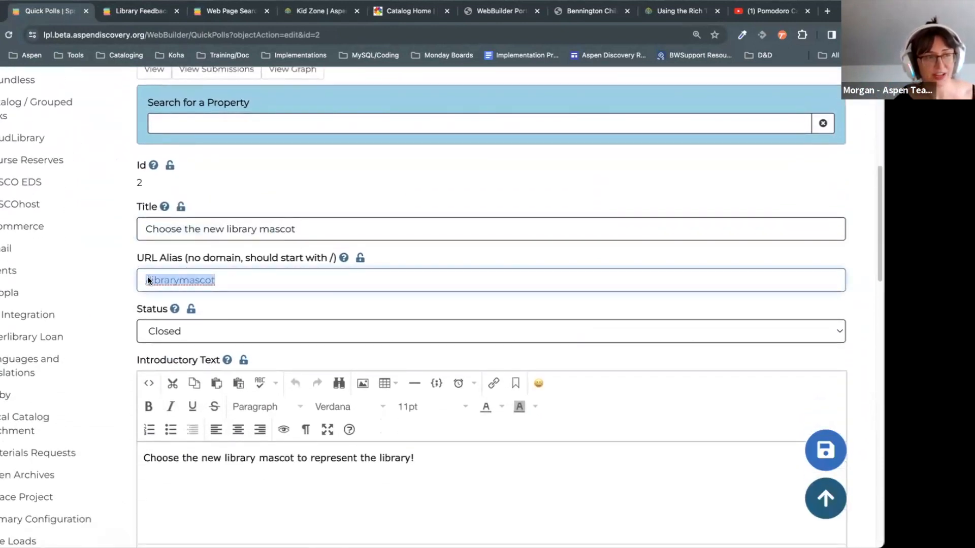
click(278, 283)
drag(216, 281, 135, 279)
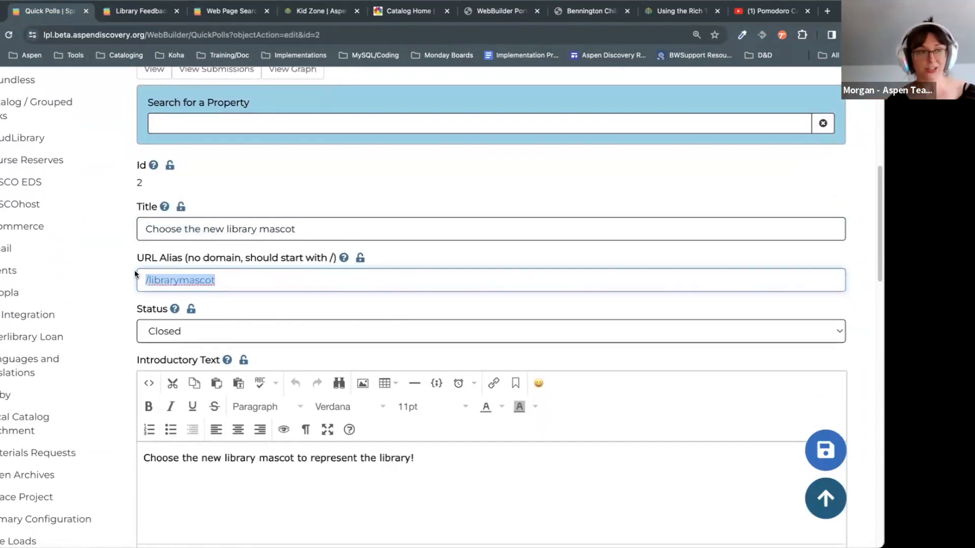
drag(235, 281, 119, 270)
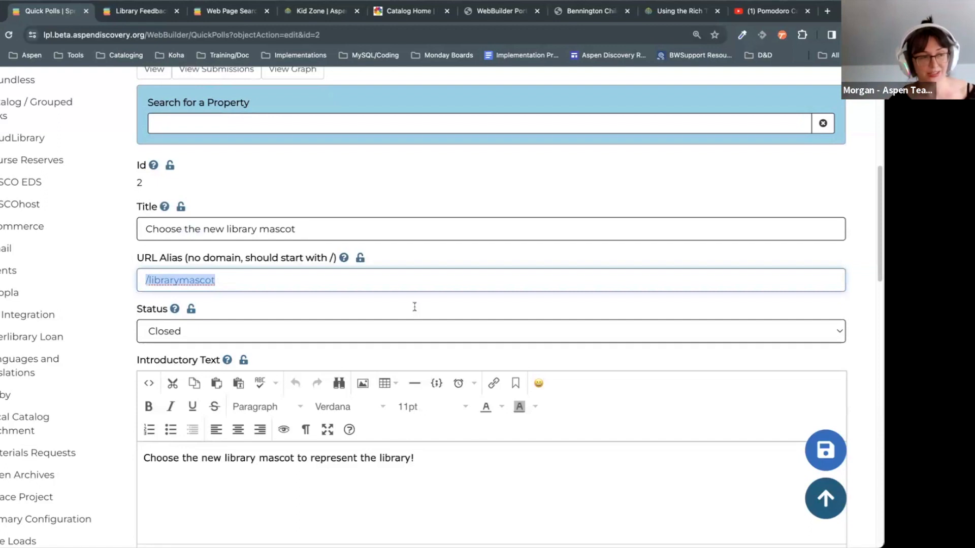
click(381, 217)
scroll(396, 279, down, 2)
click(255, 249)
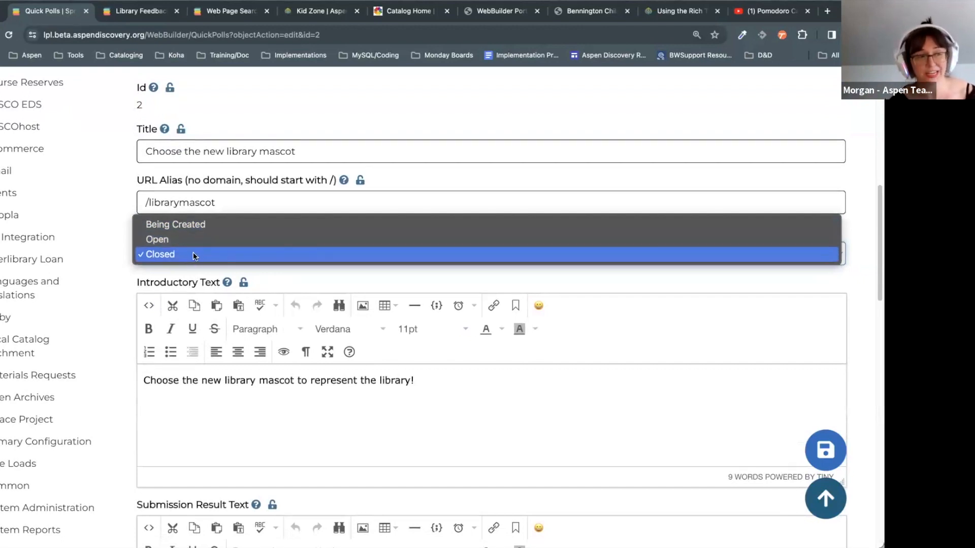
click(162, 240)
click(248, 230)
click(523, 367)
scroll(523, 368, down, 3)
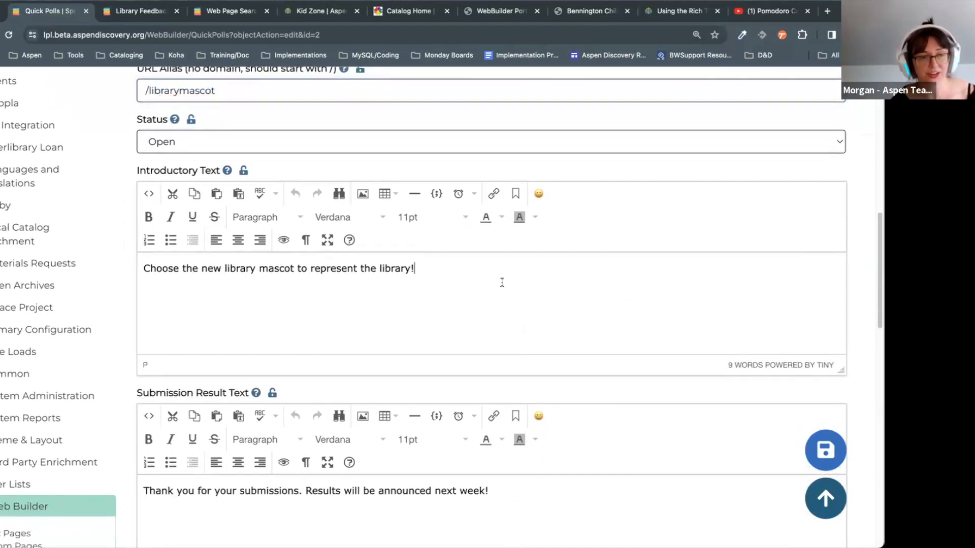
drag(590, 269, 227, 258)
click(547, 256)
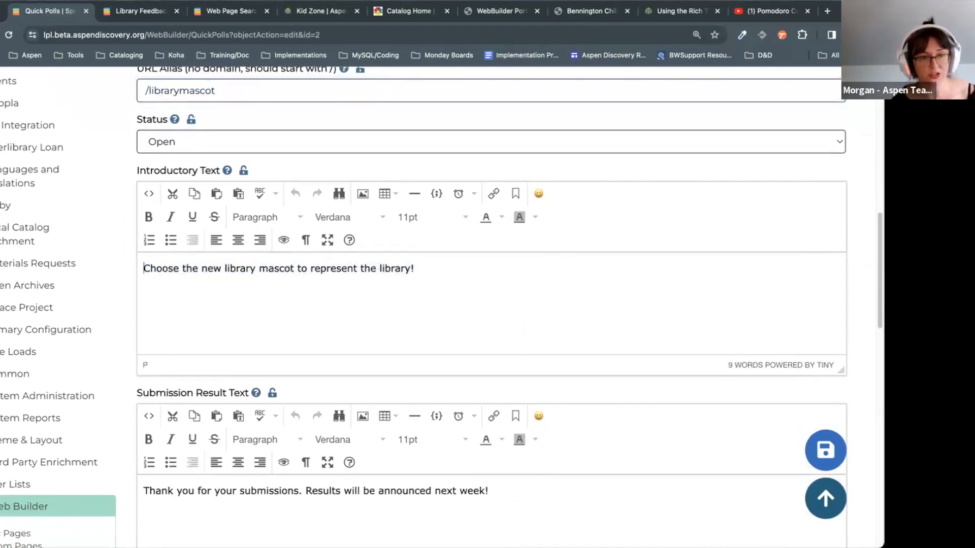
scroll(442, 304, down, 10)
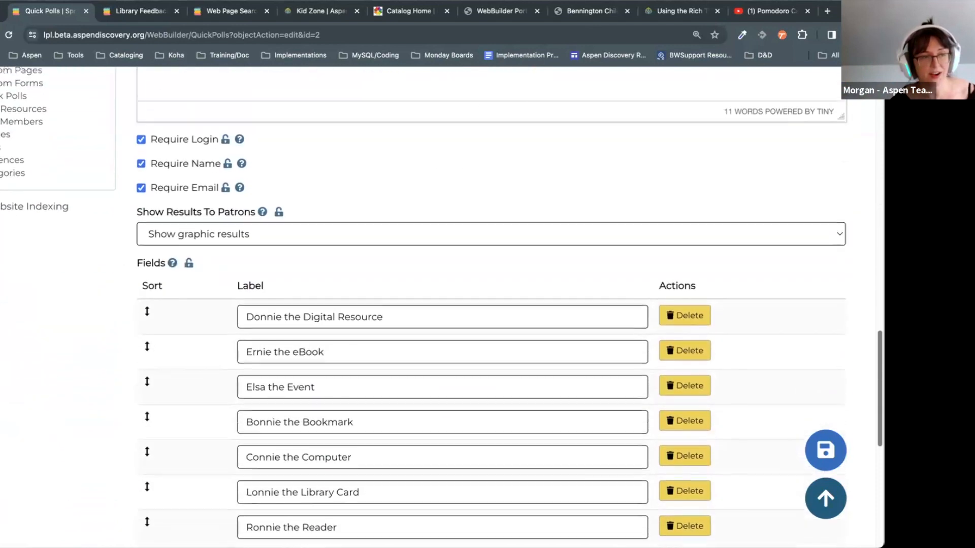
scroll(602, 249, up, 1)
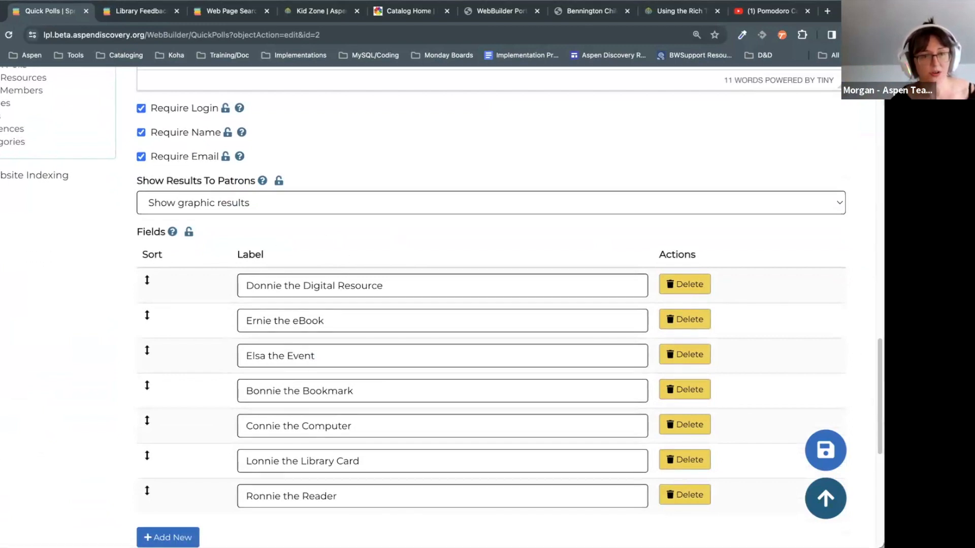
scroll(218, 354, down, 5)
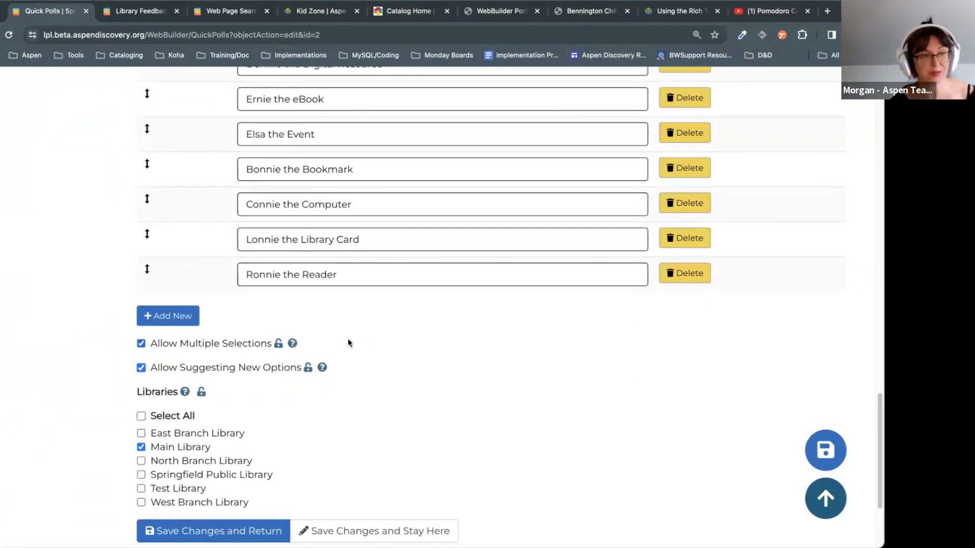
scroll(349, 341, up, 1)
scroll(406, 334, up, 1)
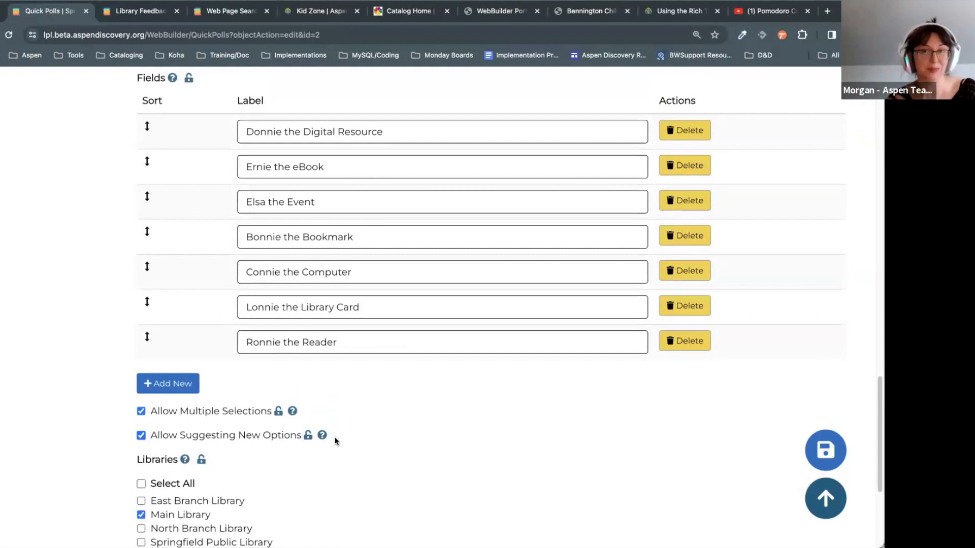
scroll(355, 432, up, 3)
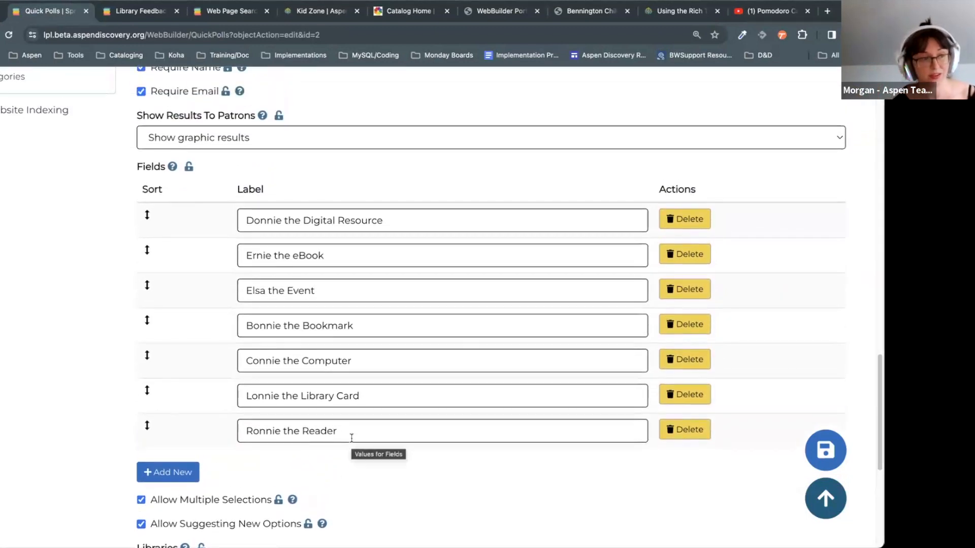
scroll(352, 438, up, 5)
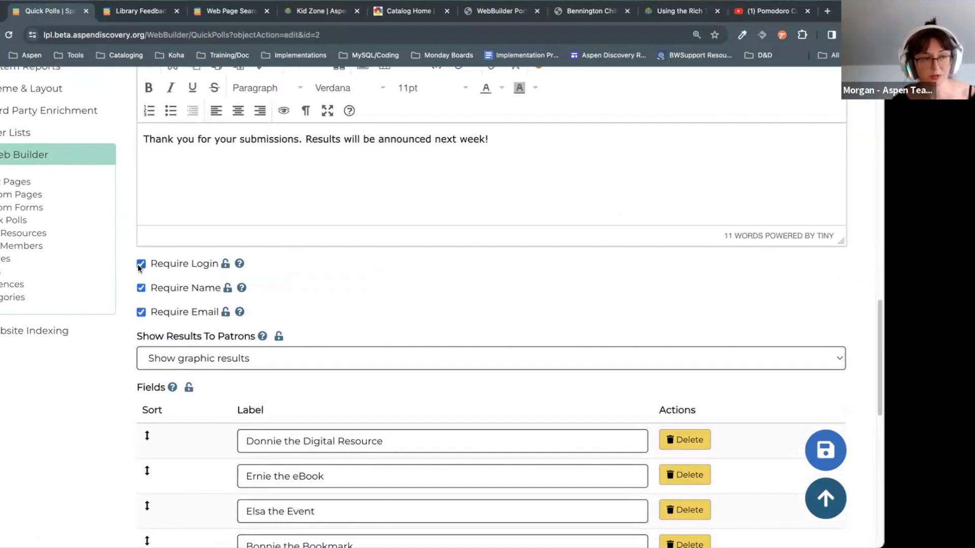
Step: Keep graphic results for patrons, add Springfield Public Library to the mascot poll, and save
click(382, 363)
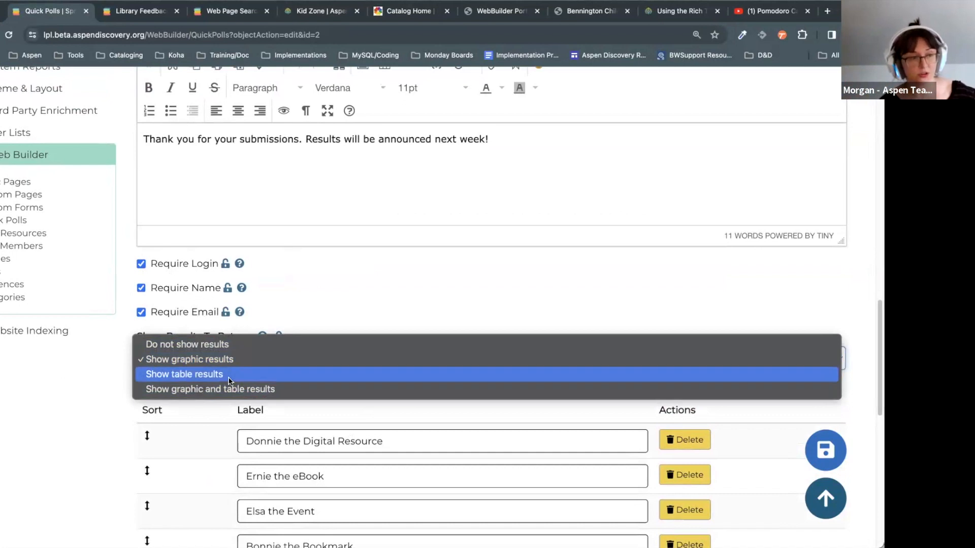
click(530, 295)
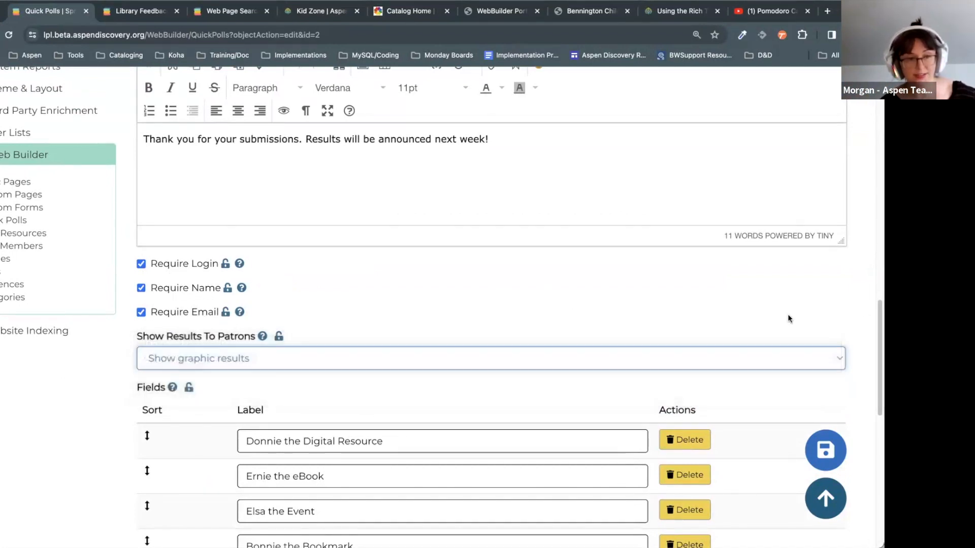
scroll(196, 278, down, 10)
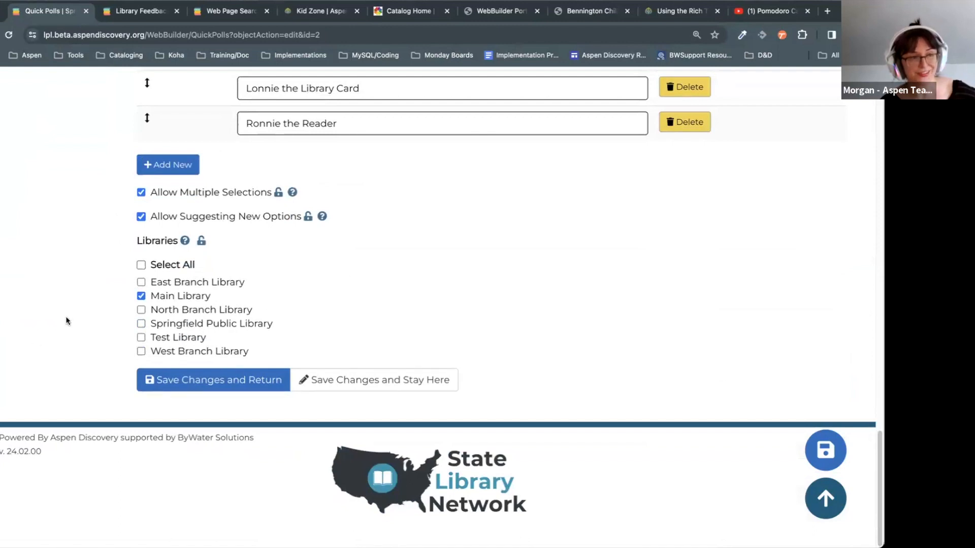
click(187, 326)
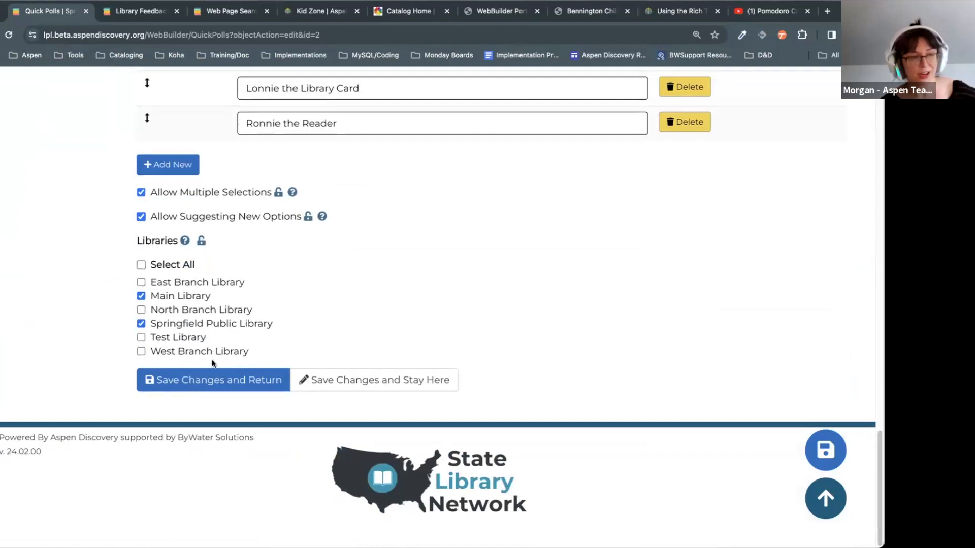
click(434, 390)
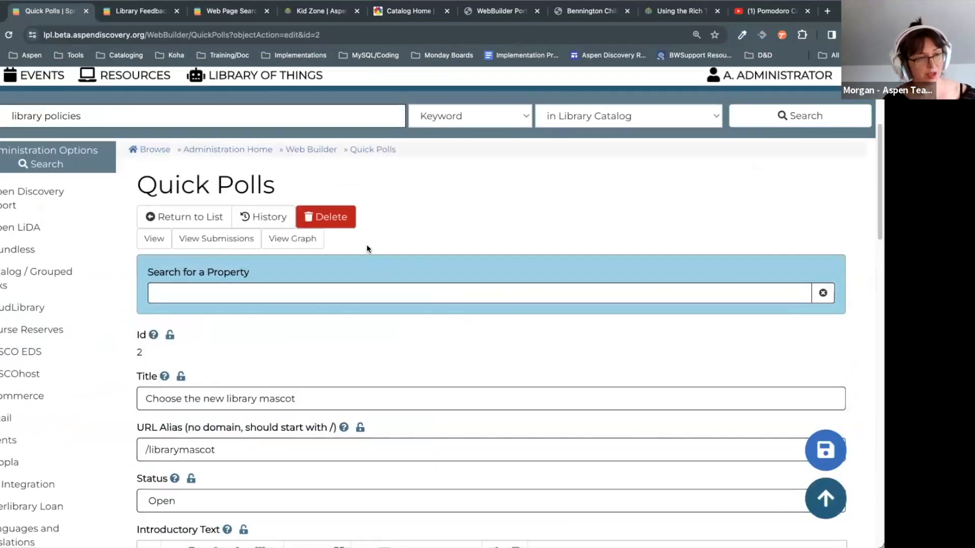
Step: Review the submissions received for the mascot poll
click(229, 243)
scroll(487, 373, down, 10)
scroll(534, 167, up, 4)
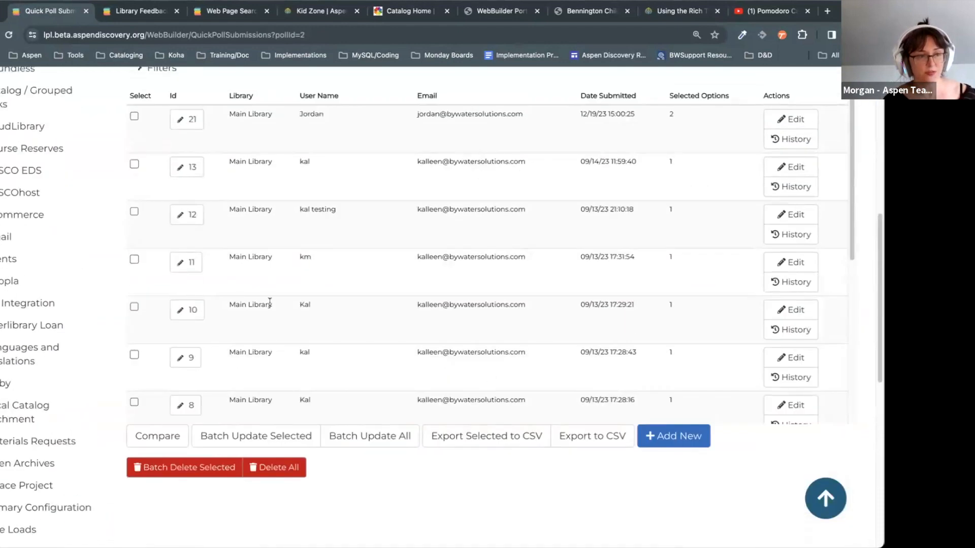
scroll(349, 303, down, 4)
scroll(364, 356, down, 6)
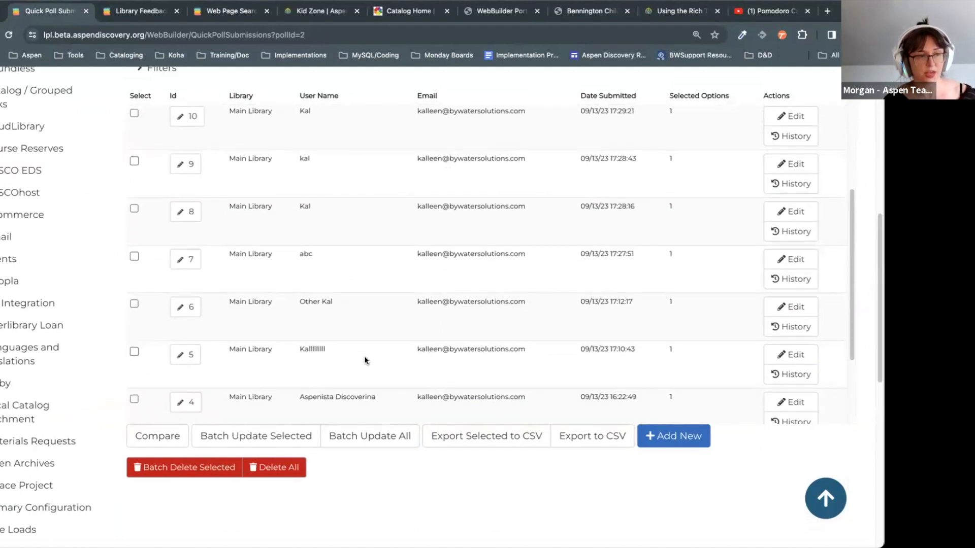
scroll(364, 355, up, 3)
scroll(365, 361, up, 4)
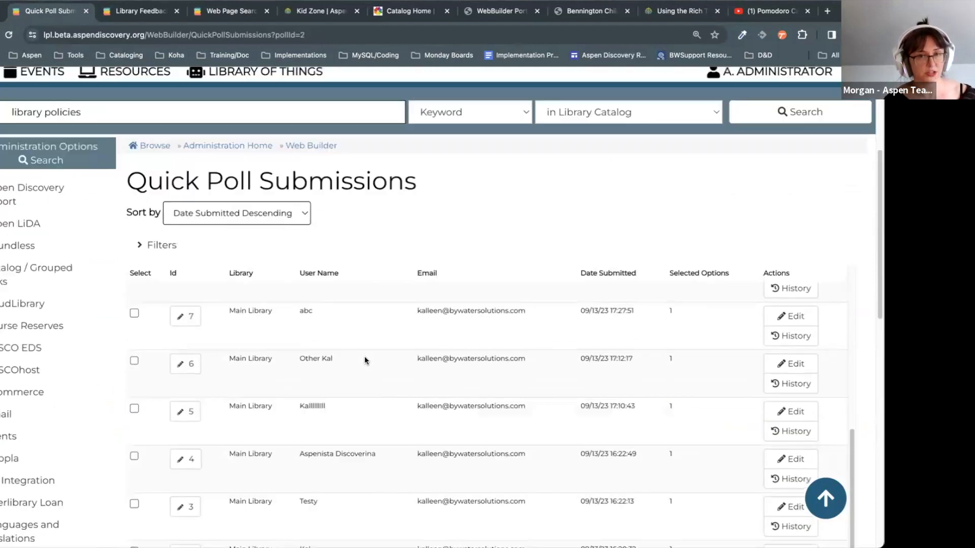
Step: Return to the poll and view its results graph, with Donnie the Digital Resource leading at 6 votes
key(alt+Left)
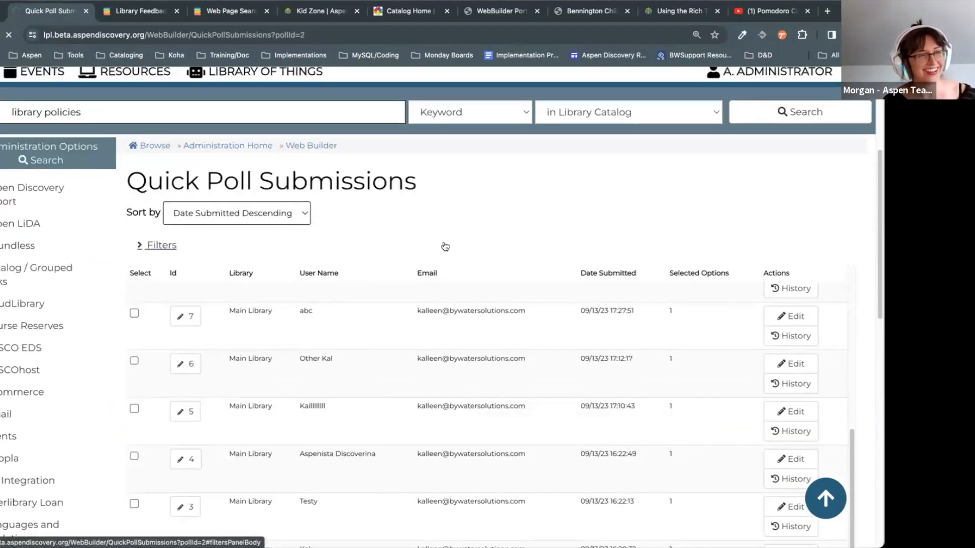
scroll(432, 266, down, 1)
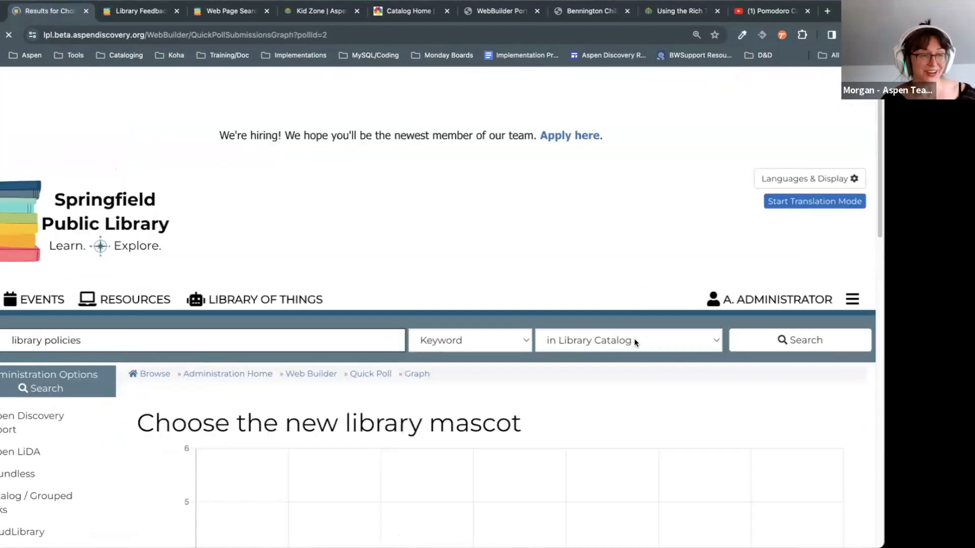
scroll(636, 341, down, 6)
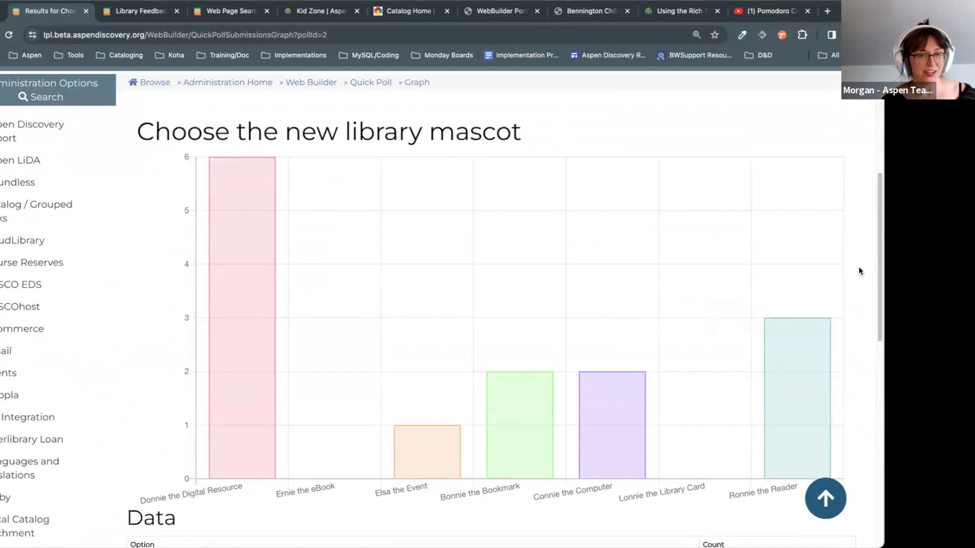
scroll(612, 427, down, 3)
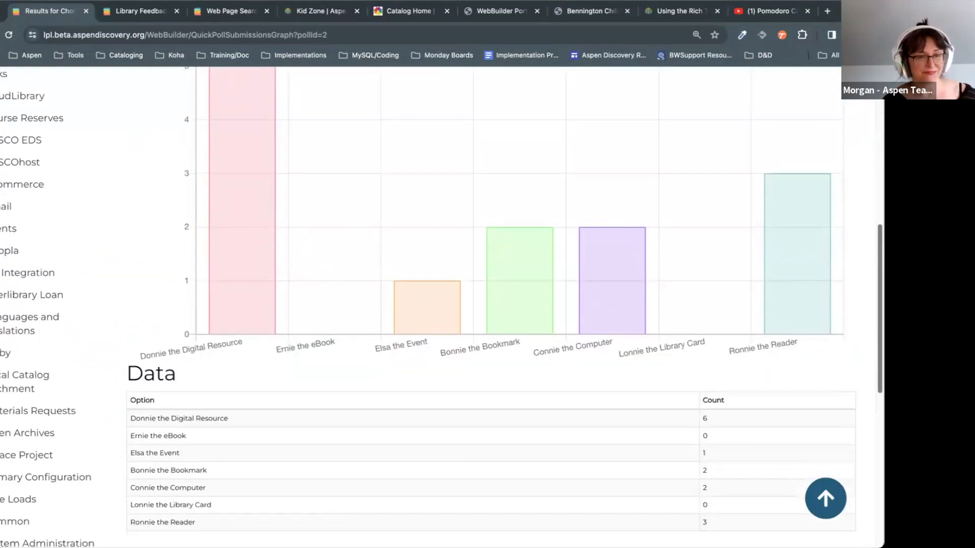
scroll(441, 305, up, 3)
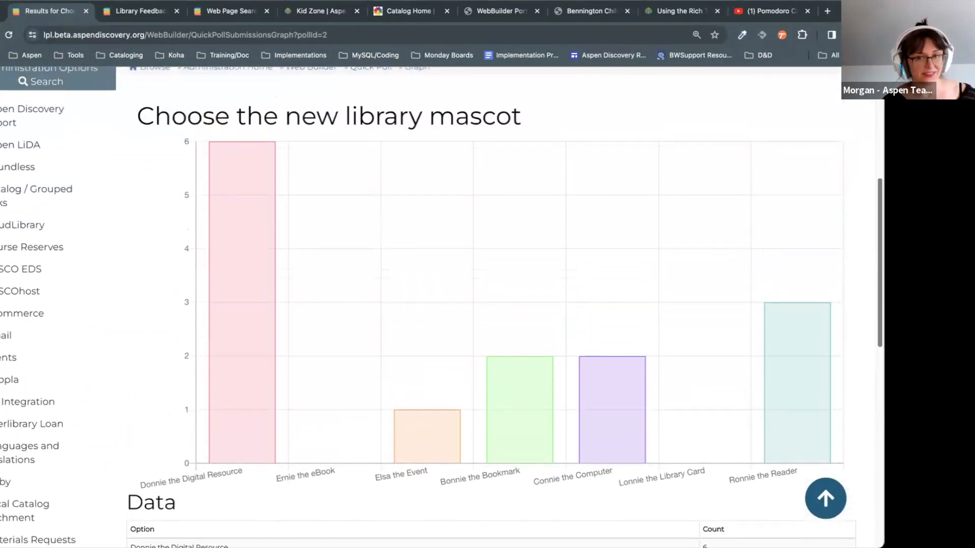
Step: Return to the mascot poll's edit page showing status Open, then expand Primary Configuration
click(1, 35)
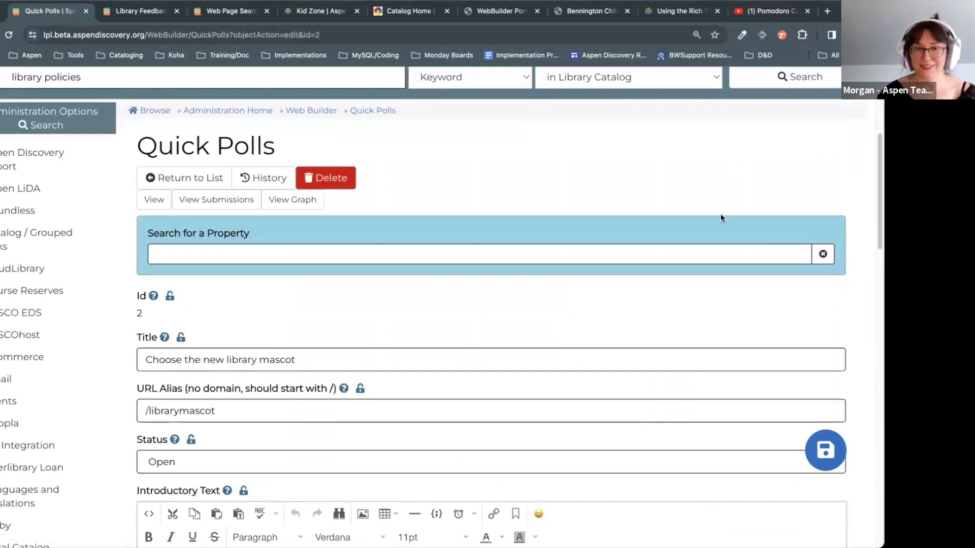
scroll(719, 223, up, 1)
scroll(762, 198, up, 1)
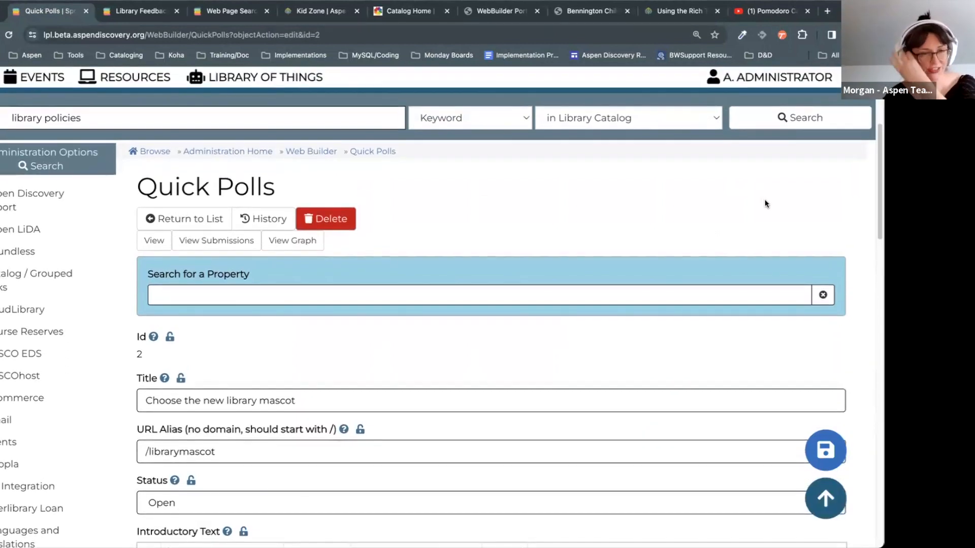
scroll(737, 318, up, 3)
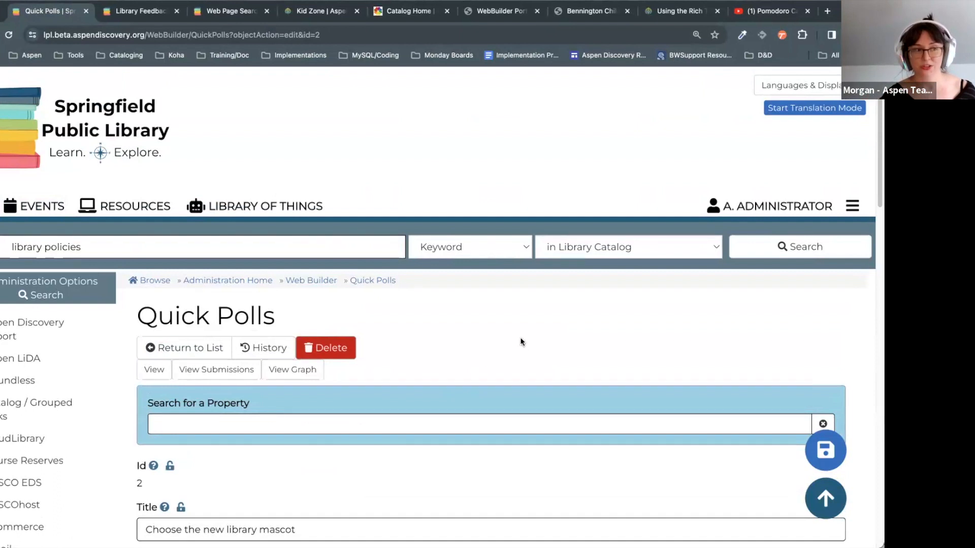
scroll(406, 321, down, 5)
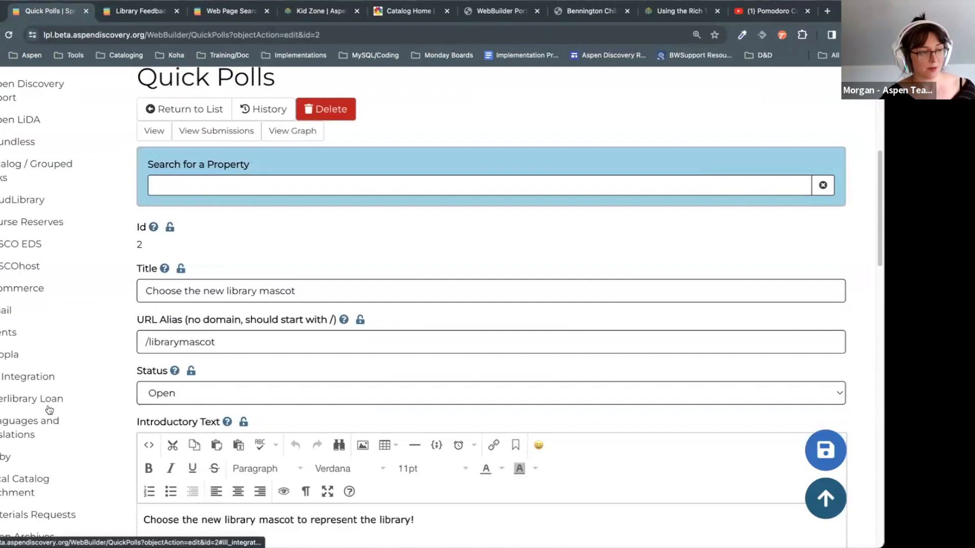
scroll(49, 410, down, 2)
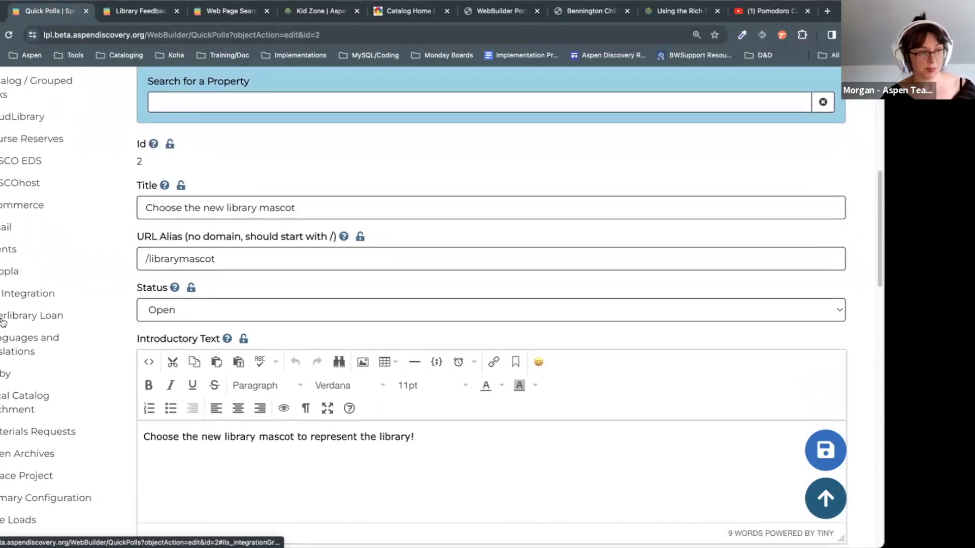
scroll(2, 323, down, 5)
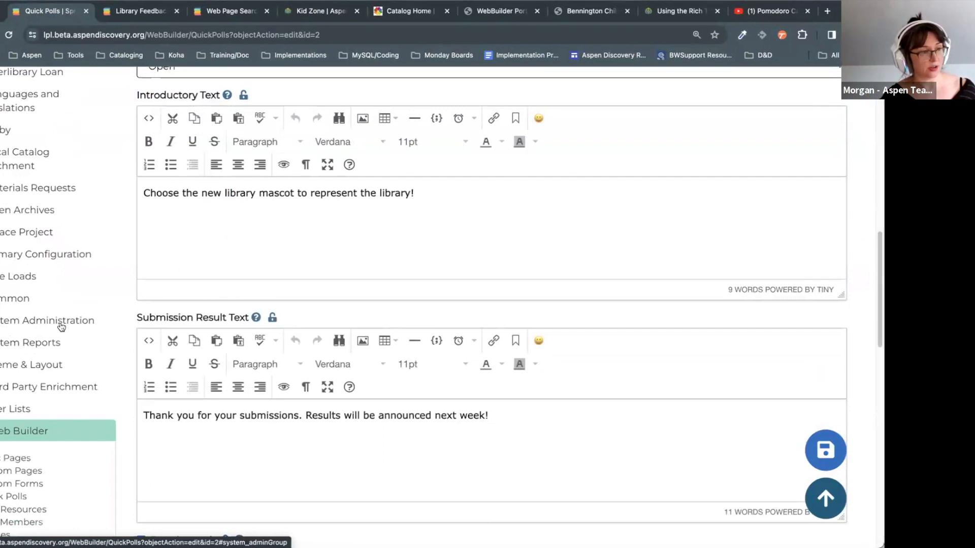
click(51, 257)
Step: Open Springfield Public Library's settings from the Library Systems list
click(20, 282)
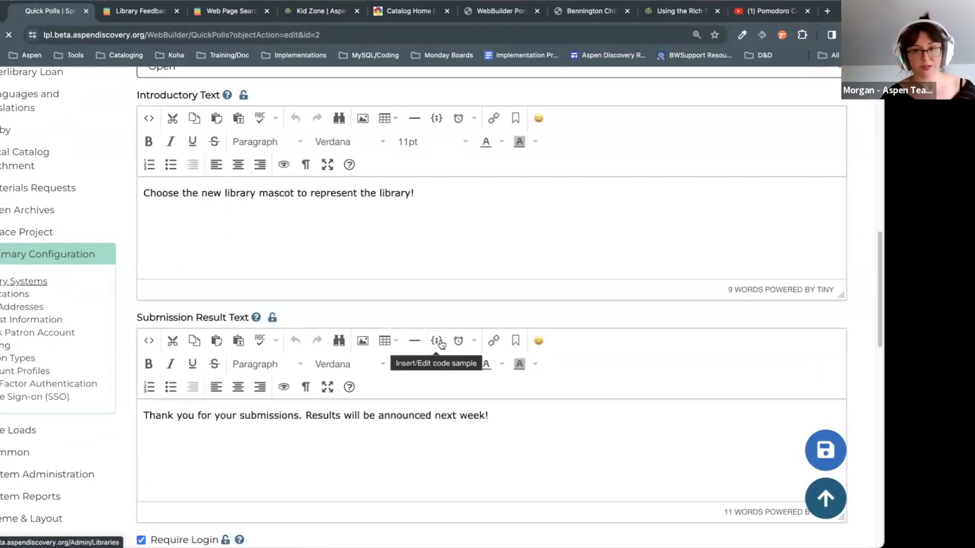
scroll(573, 238, down, 4)
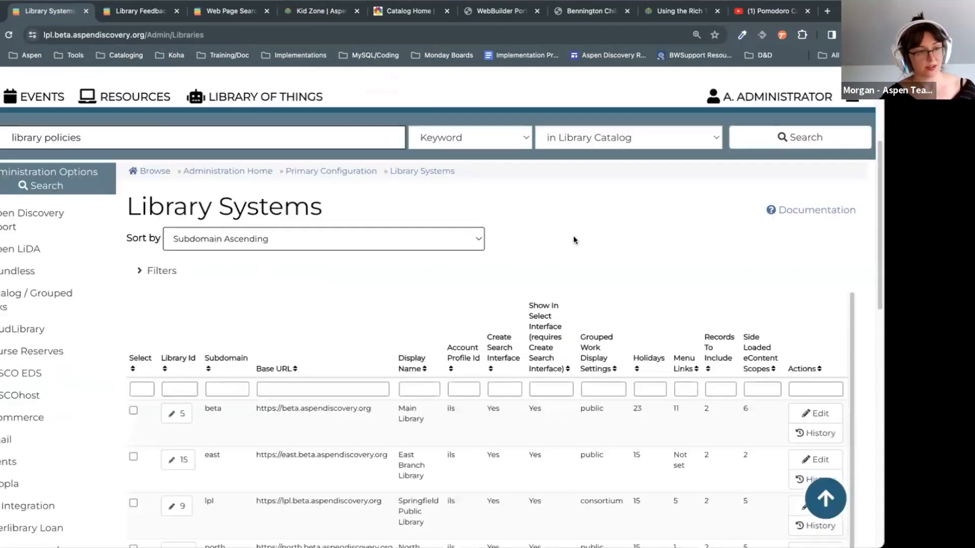
scroll(574, 240, down, 5)
click(184, 257)
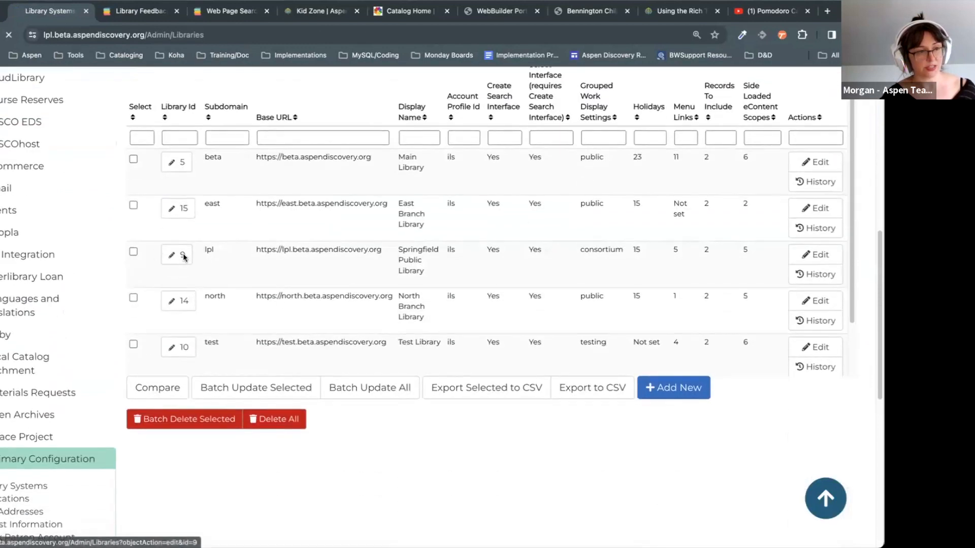
scroll(561, 463, down, 20)
scroll(561, 467, down, 20)
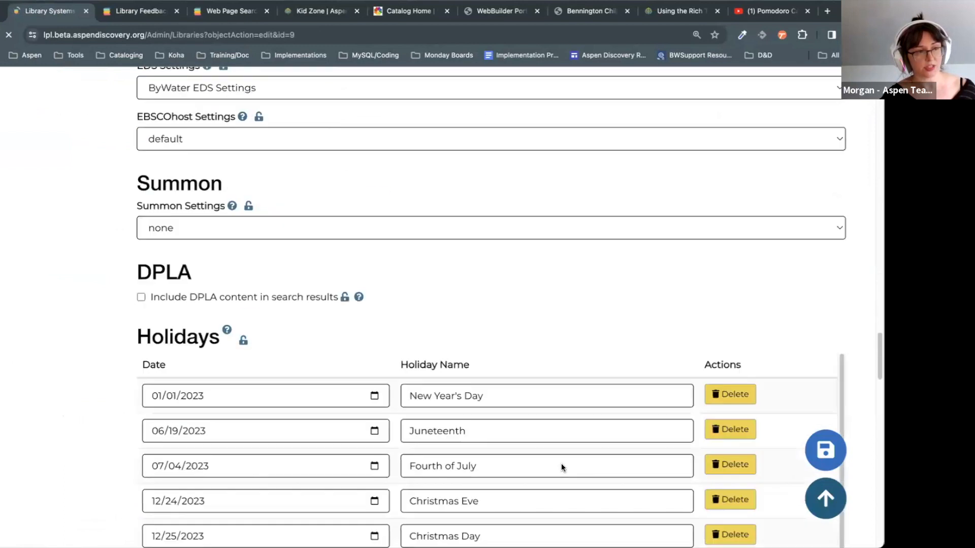
scroll(562, 466, down, 7)
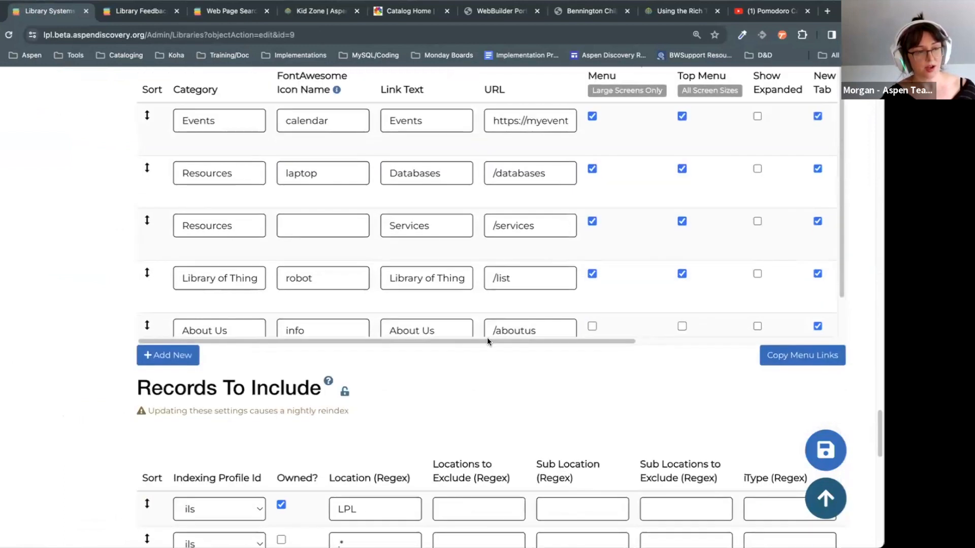
scroll(775, 288, up, 3)
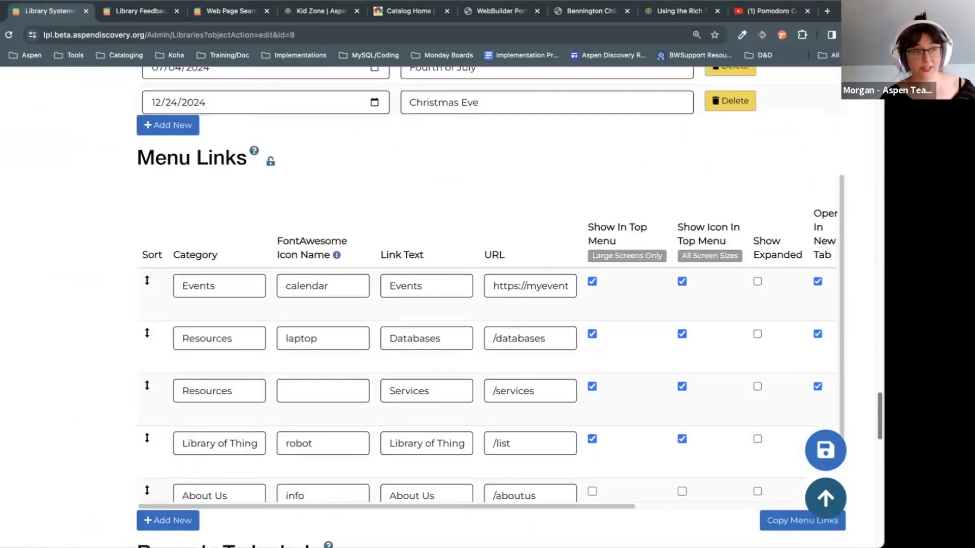
Step: Drag the Resources/Databases menu link above the Events link
drag(148, 290, 156, 245)
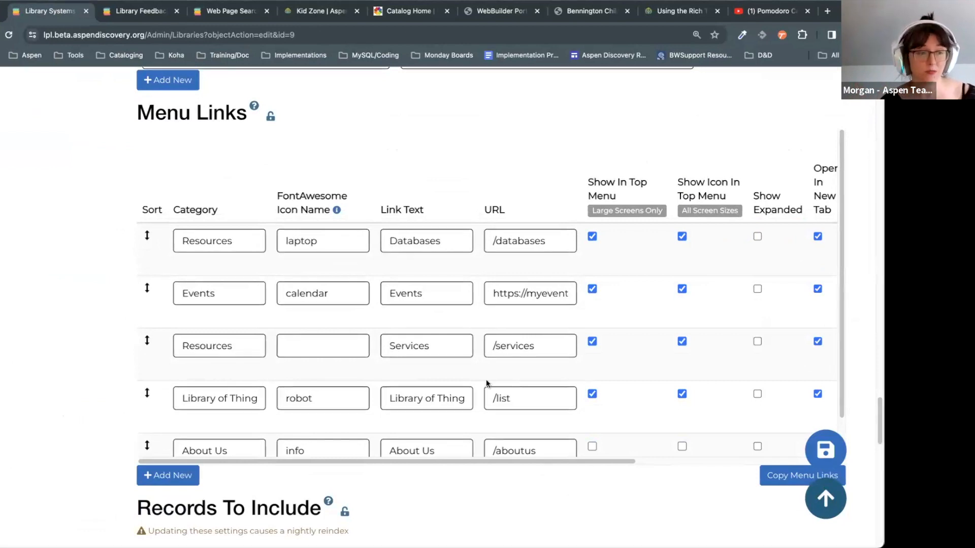
scroll(486, 380, down, 2)
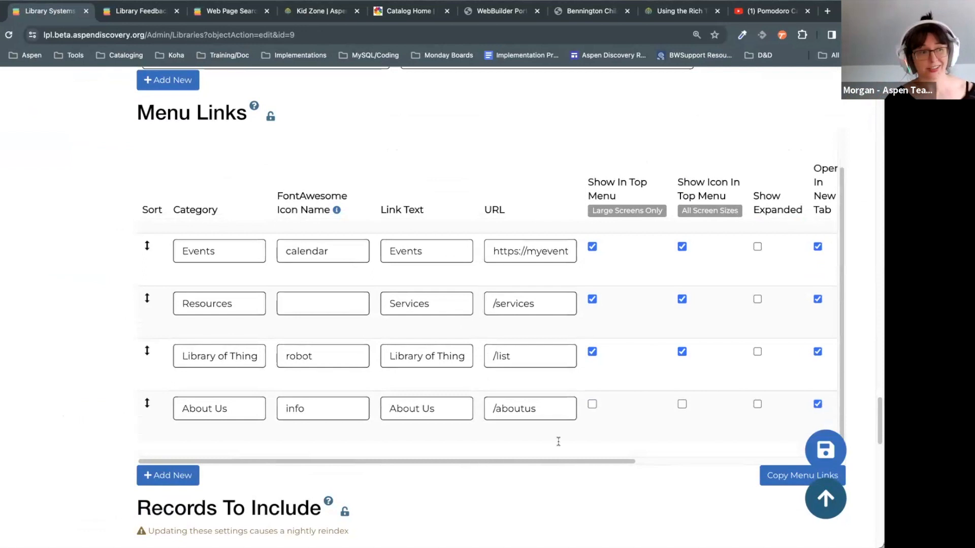
scroll(305, 396, down, 1)
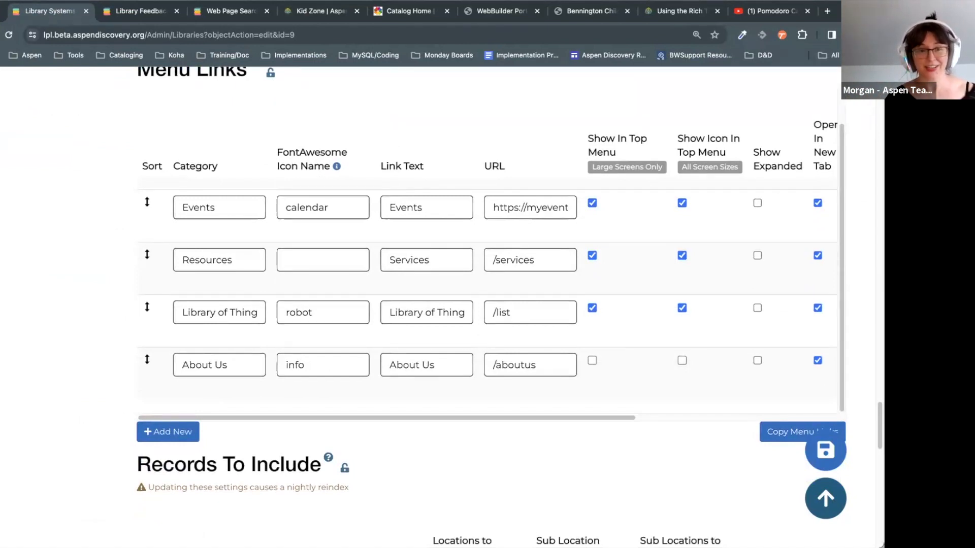
scroll(868, 233, up, 20)
scroll(607, 363, up, 5)
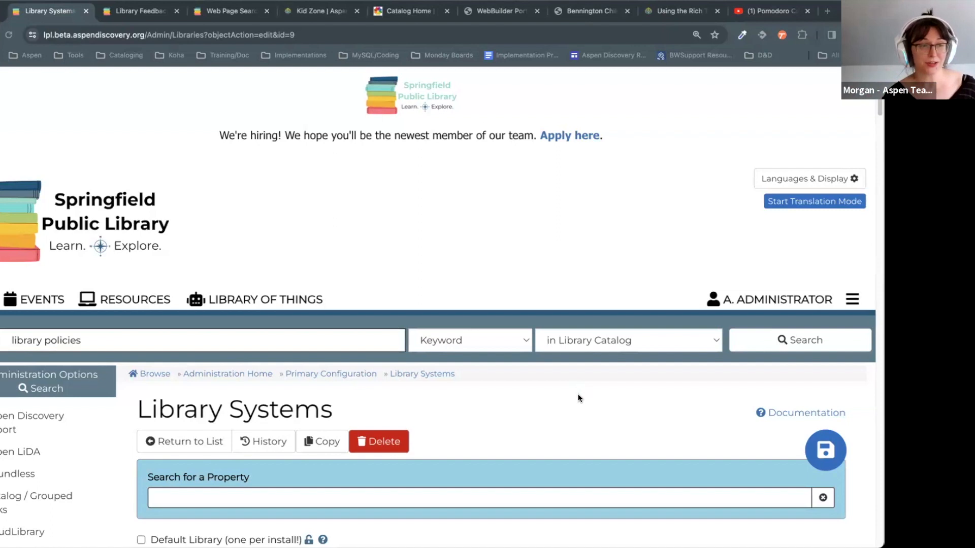
Step: Clear the leftover 'library policies' text from the catalog search box
scroll(576, 396, down, 1)
click(165, 305)
key(BackSpace)
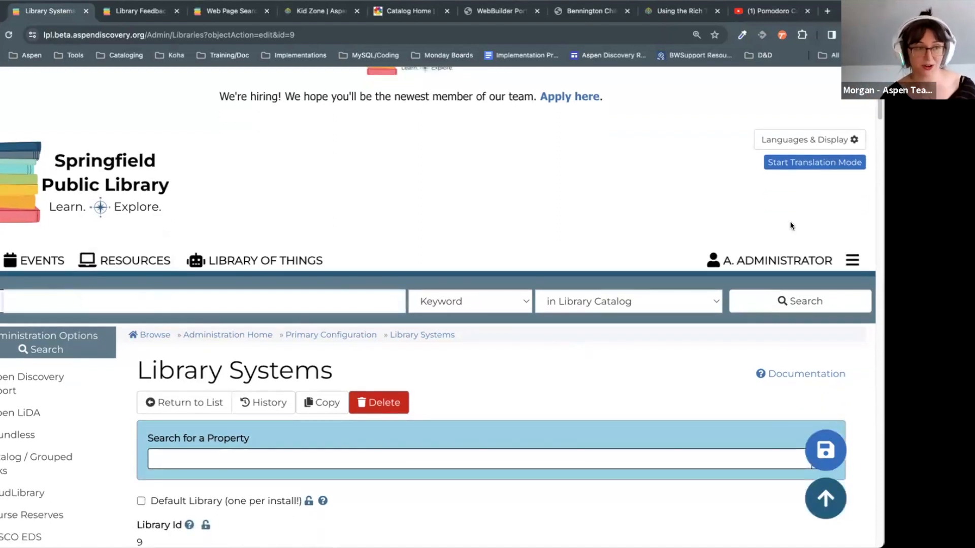
click(456, 355)
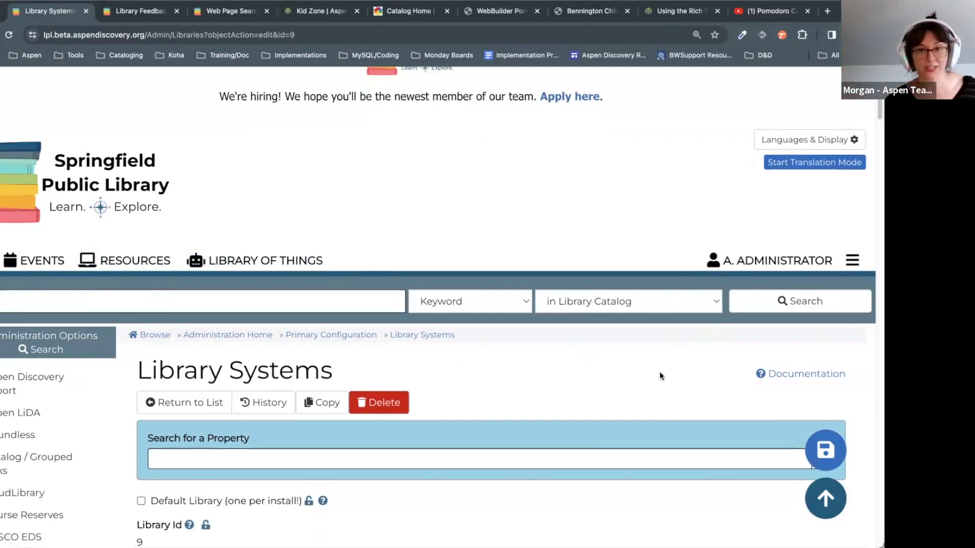
Step: Check that the Resources menu now lists Databases before Services
click(135, 260)
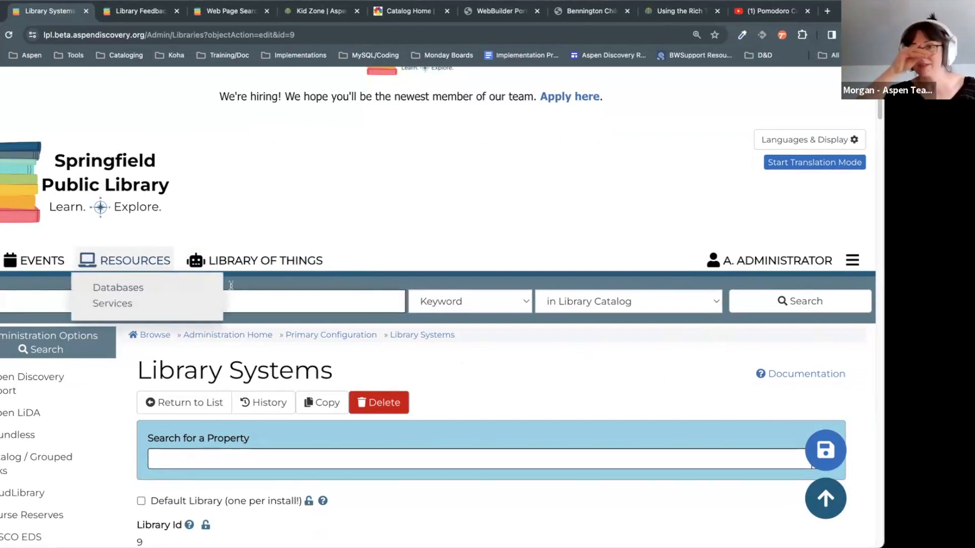
click(432, 350)
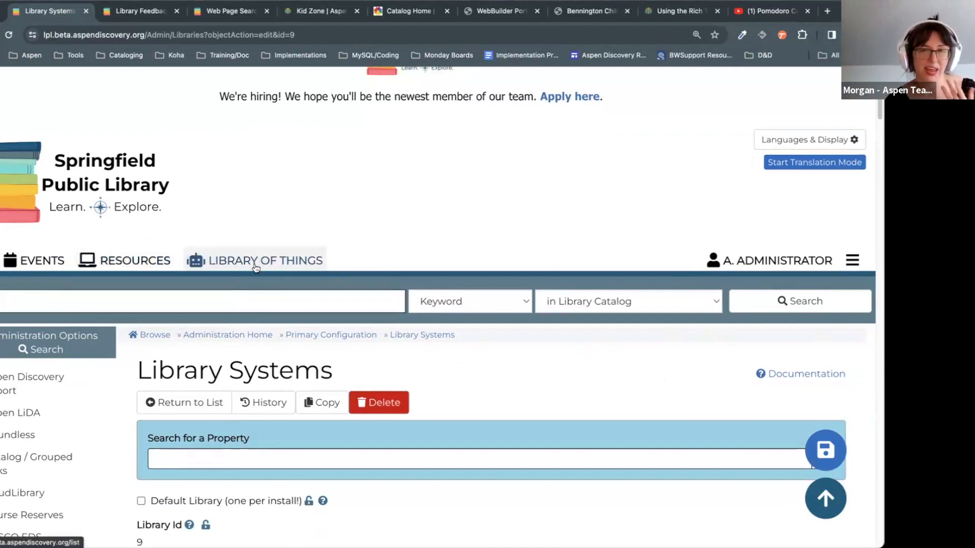
scroll(257, 212, down, 1)
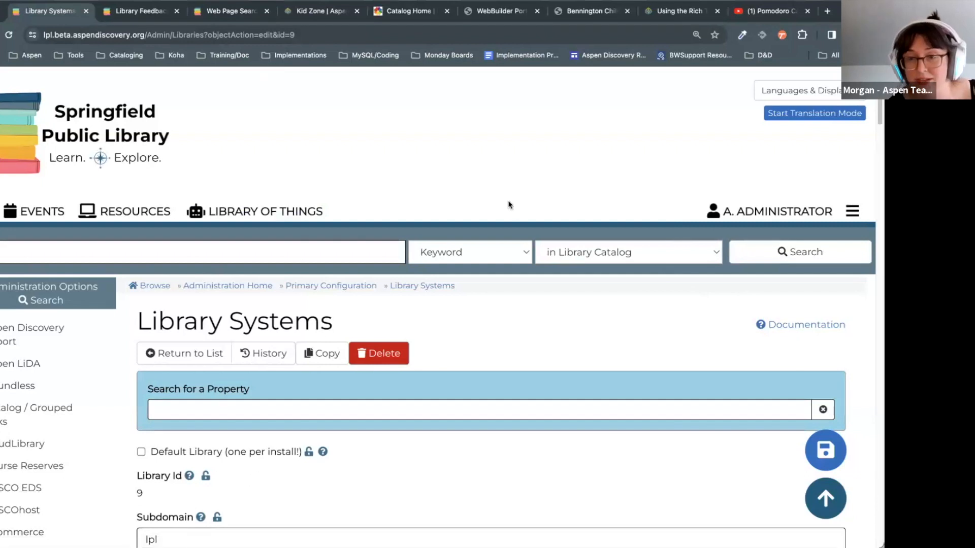
Step: Scroll through the Library Systems form, then go to Web Builder's Custom Pages list
scroll(604, 320, down, 1)
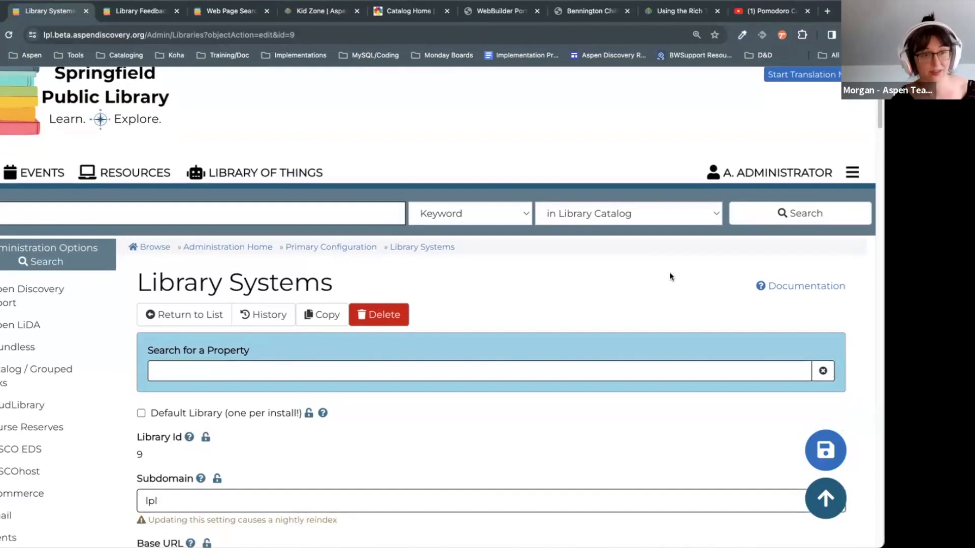
scroll(869, 133, down, 3)
scroll(488, 305, down, 10)
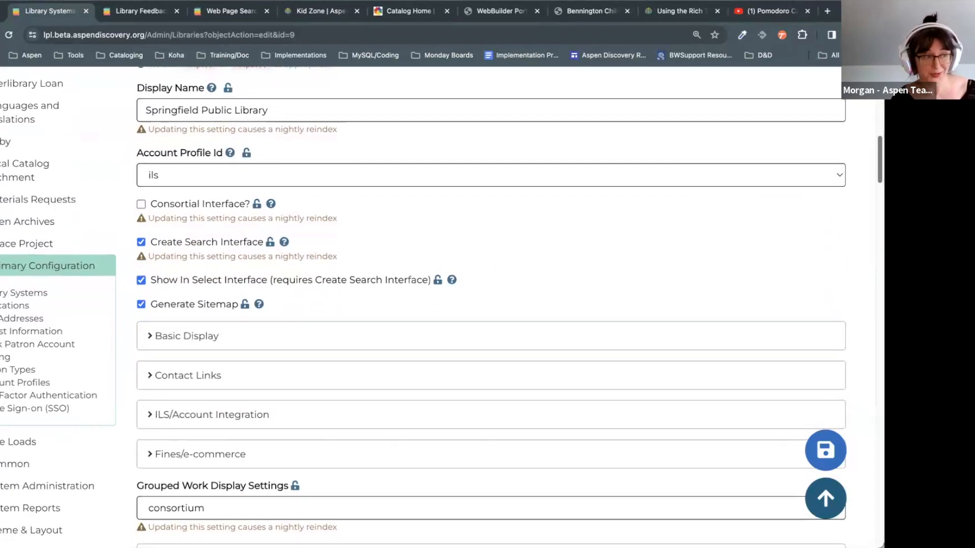
scroll(491, 305, up, 1)
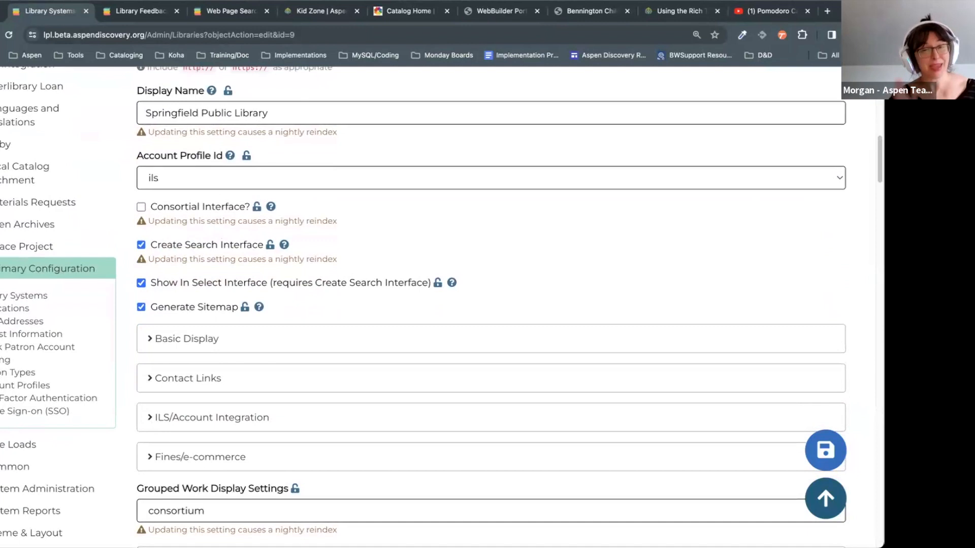
scroll(126, 351, down, 8)
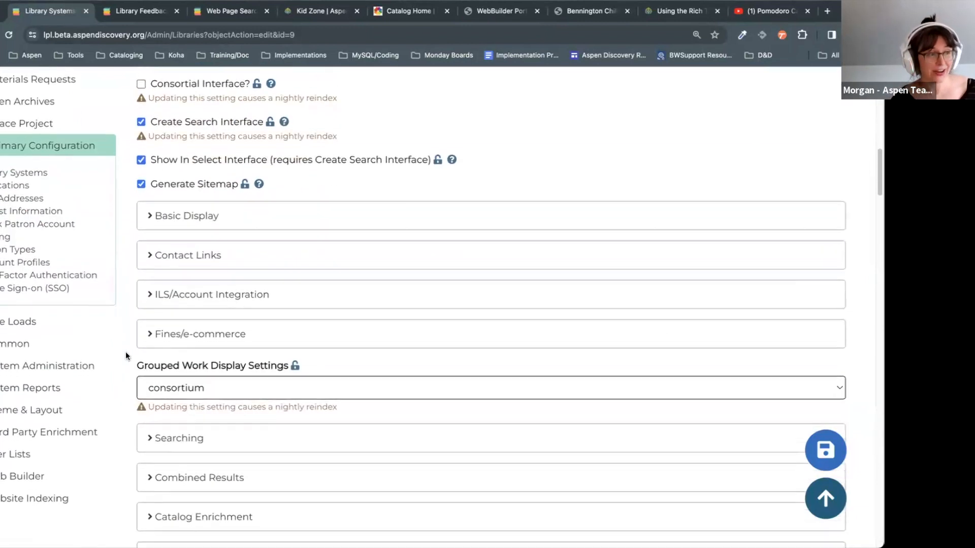
click(28, 208)
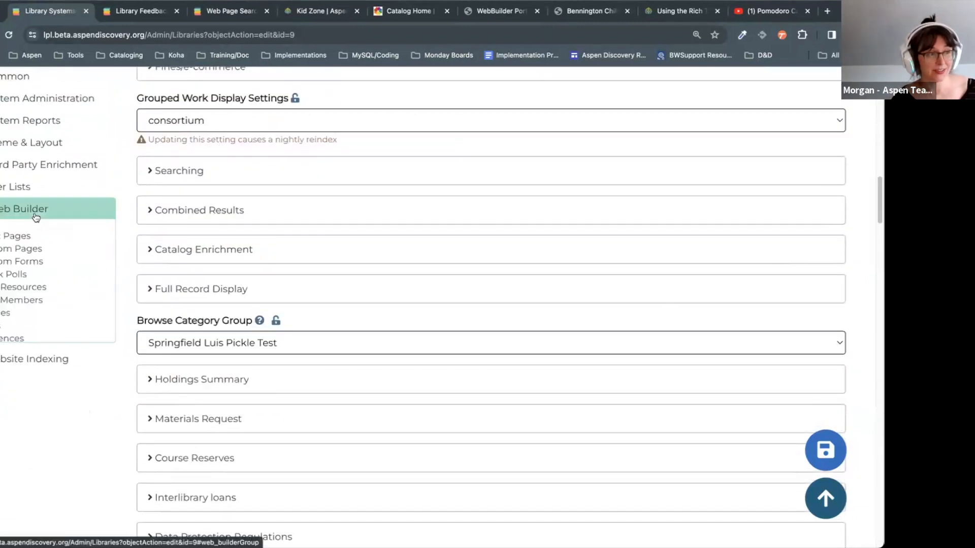
click(14, 251)
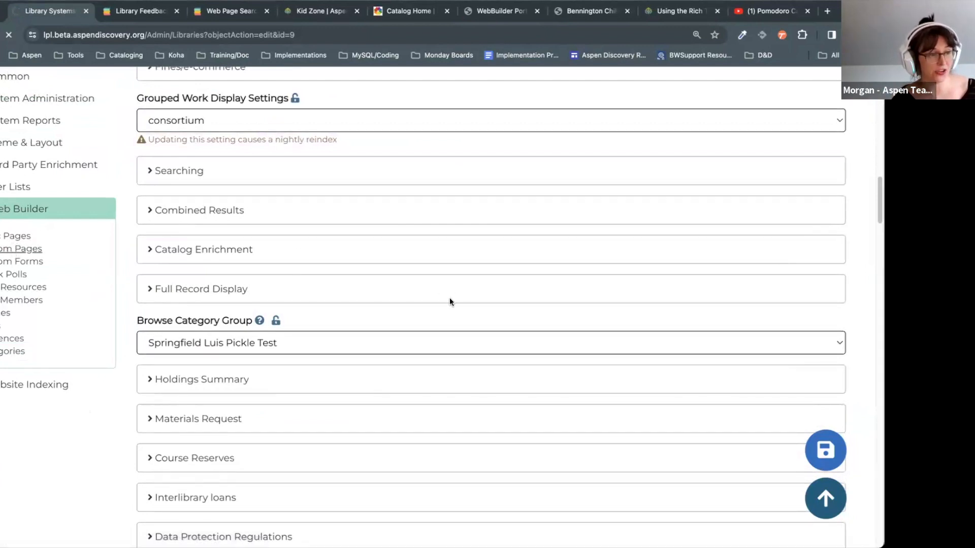
Step: Select the Home custom page's /home URL alias
scroll(450, 297, down, 1)
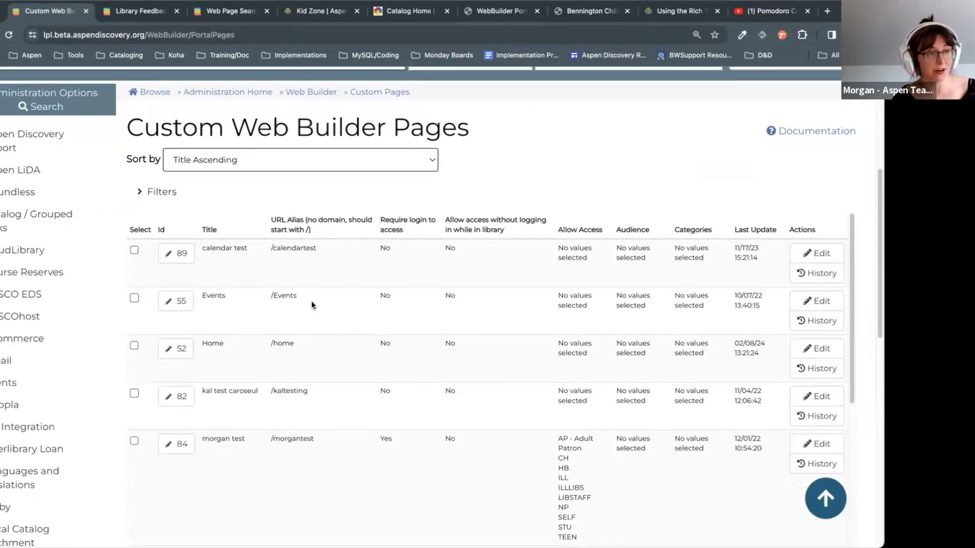
drag(269, 344, 301, 345)
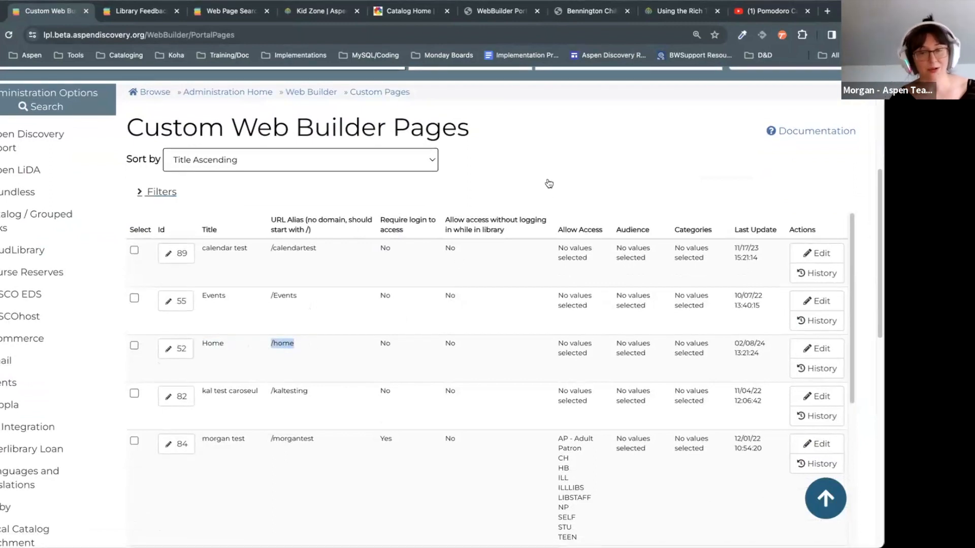
scroll(547, 178, down, 1)
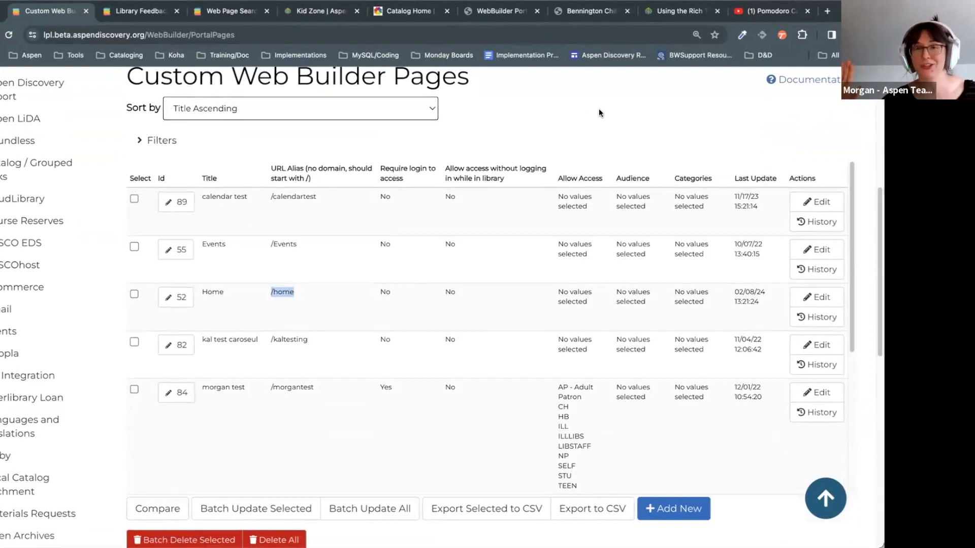
click(632, 102)
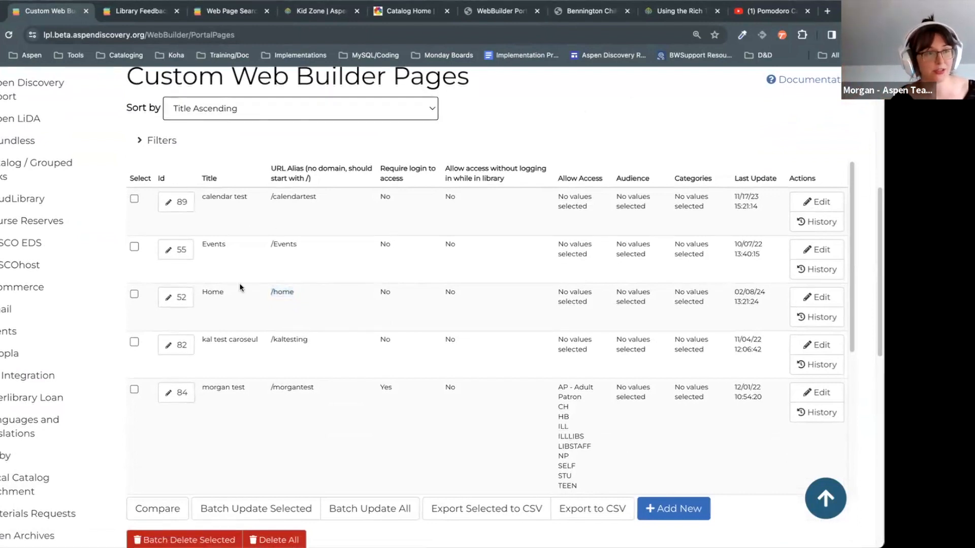
drag(302, 294, 276, 288)
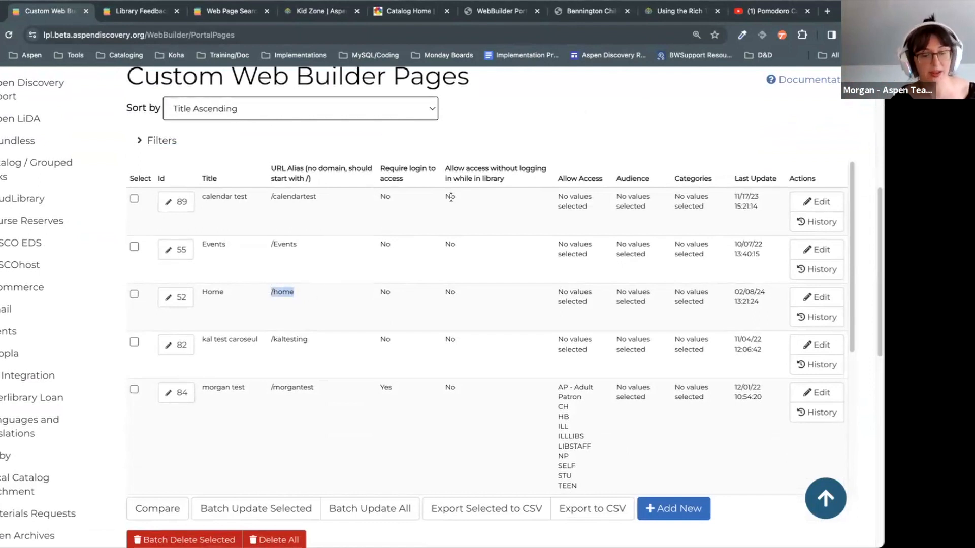
Step: Go to Host Information under Primary Configuration
scroll(355, 228, down, 1)
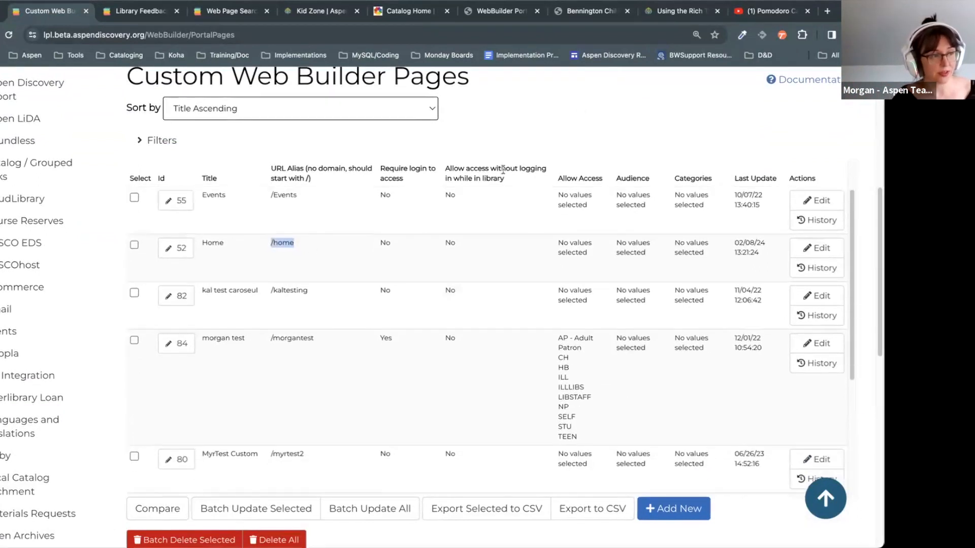
scroll(143, 310, down, 2)
scroll(39, 342, down, 2)
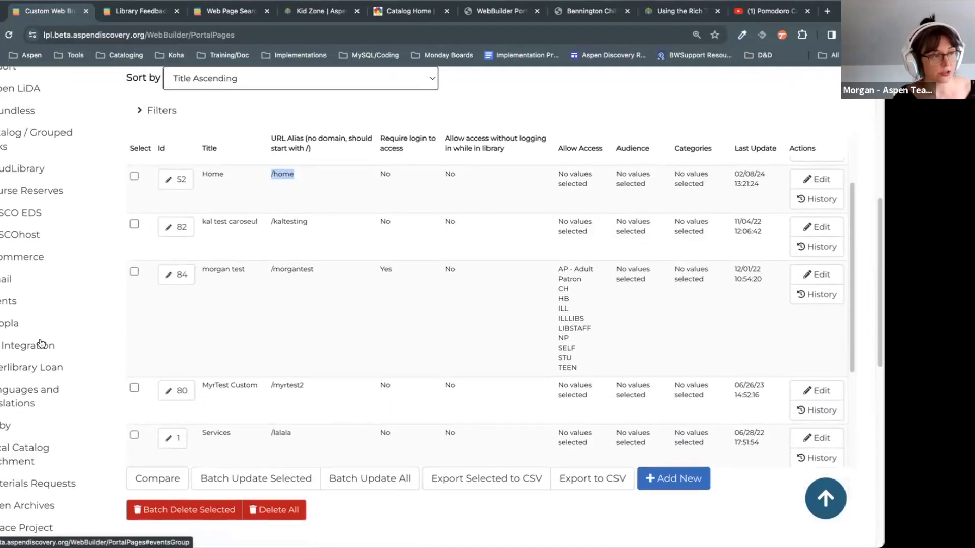
scroll(21, 348, down, 5)
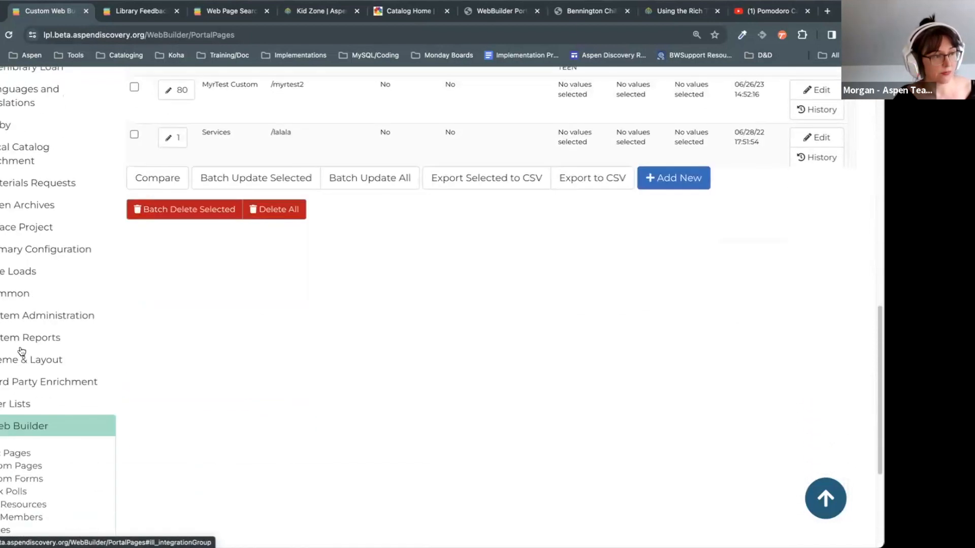
click(33, 326)
click(34, 317)
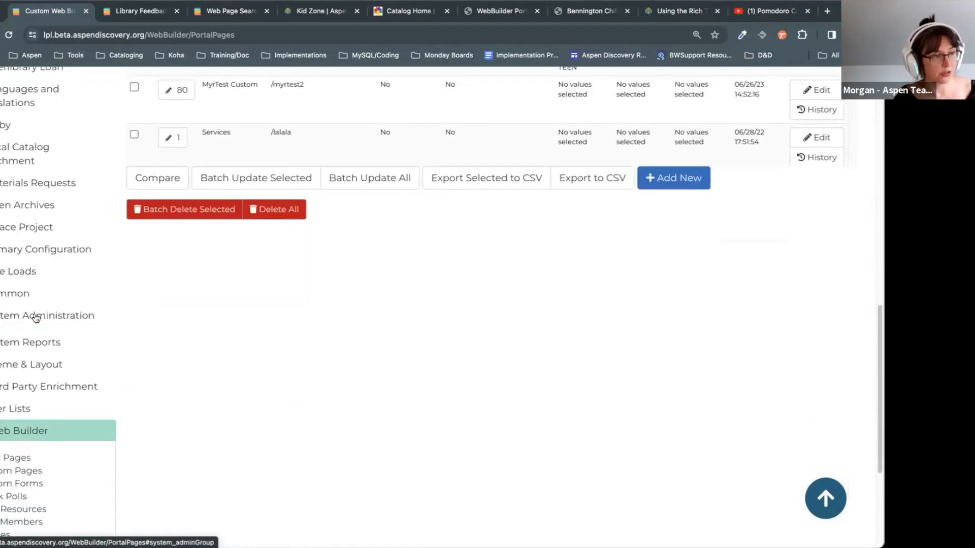
click(30, 251)
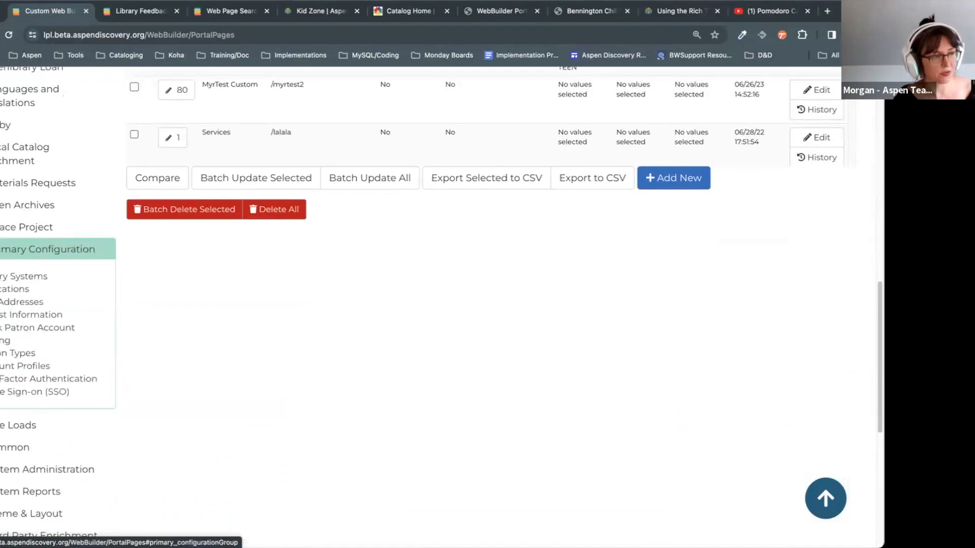
click(41, 317)
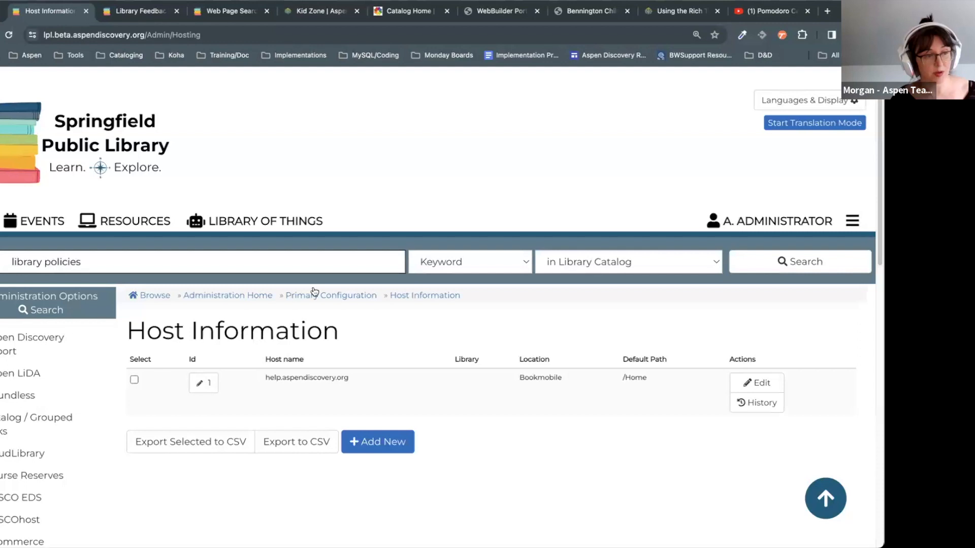
Step: Start a new host entry with host name lpl.beta.aspendiscovery.org, pasted without its leading slash
scroll(627, 477, down, 1)
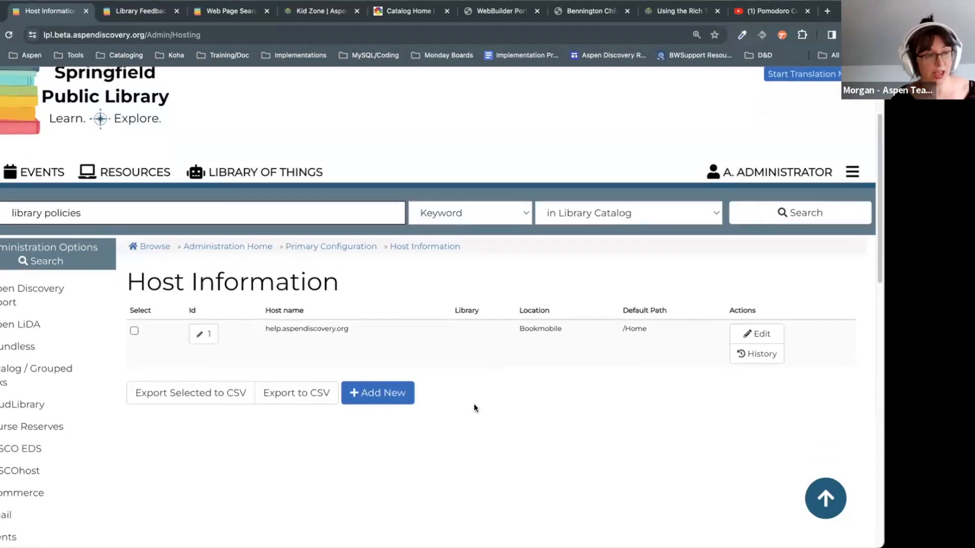
click(391, 396)
scroll(562, 470, down, 5)
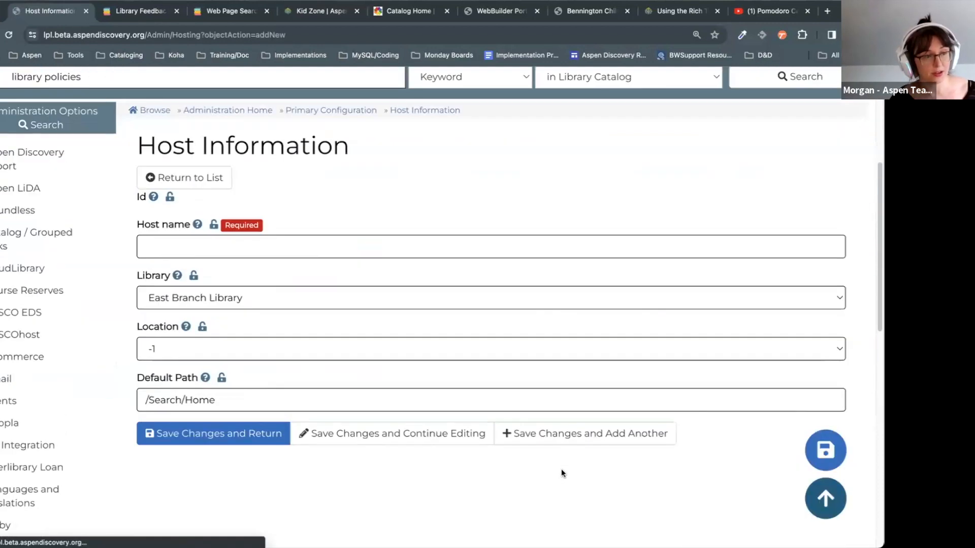
click(216, 226)
scroll(269, 297, up, 1)
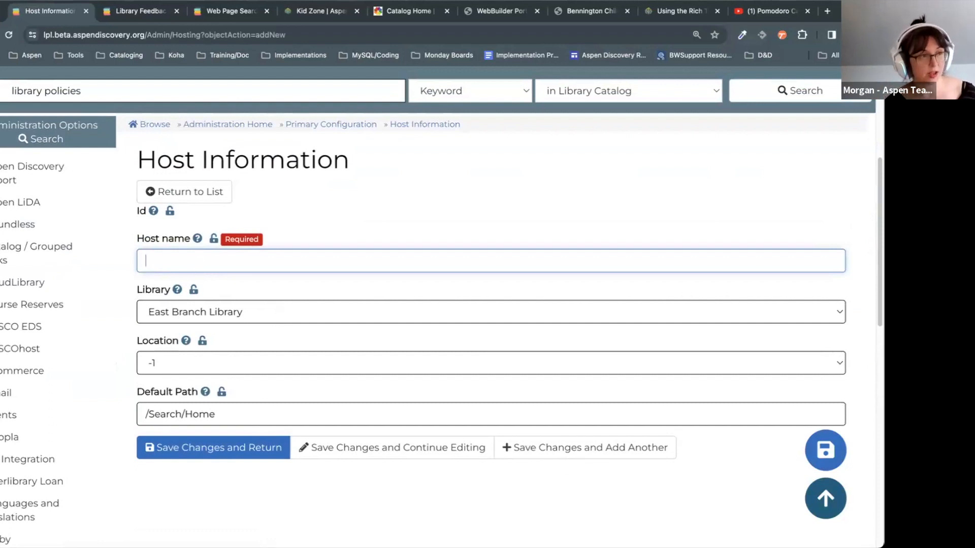
click(134, 31)
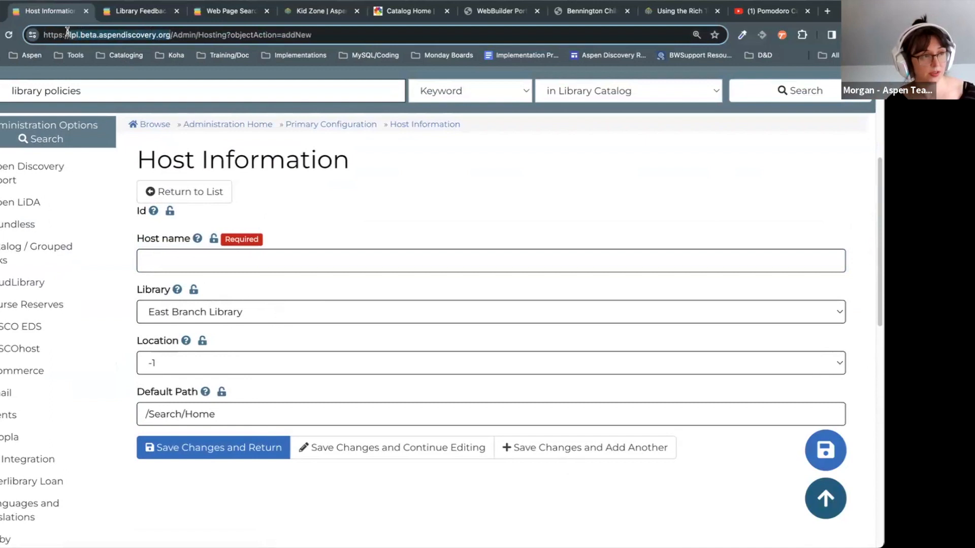
click(148, 258)
text(lpl.beta.aspendiscovery.org)
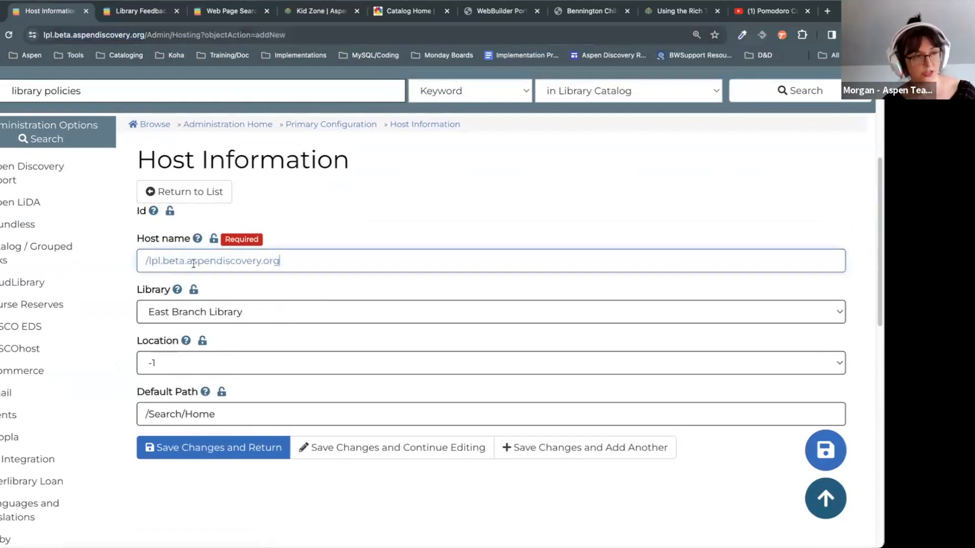
click(148, 259)
key(BackSpace)
click(305, 261)
drag(312, 262, 109, 262)
Step: Assign the host to Springfield Public Library with default path /home, and save
click(356, 202)
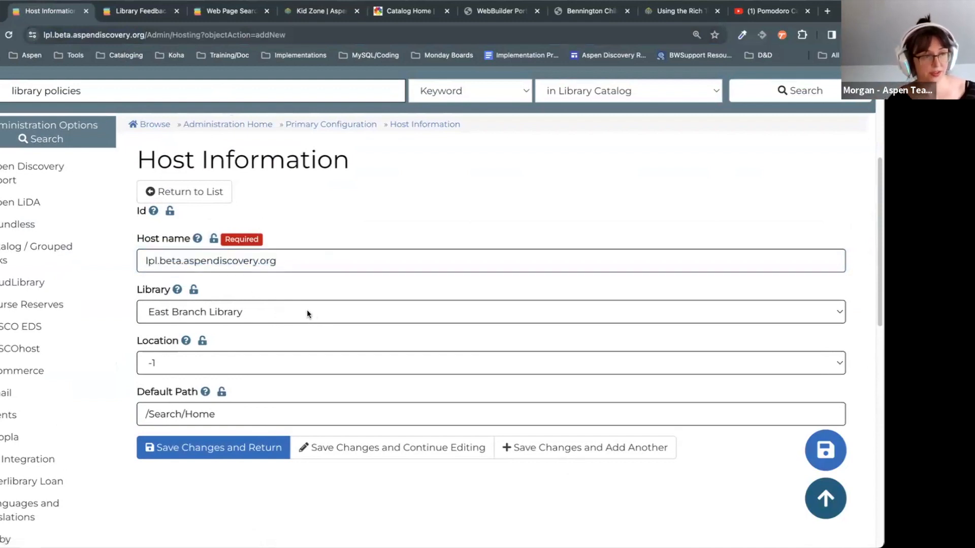
click(306, 311)
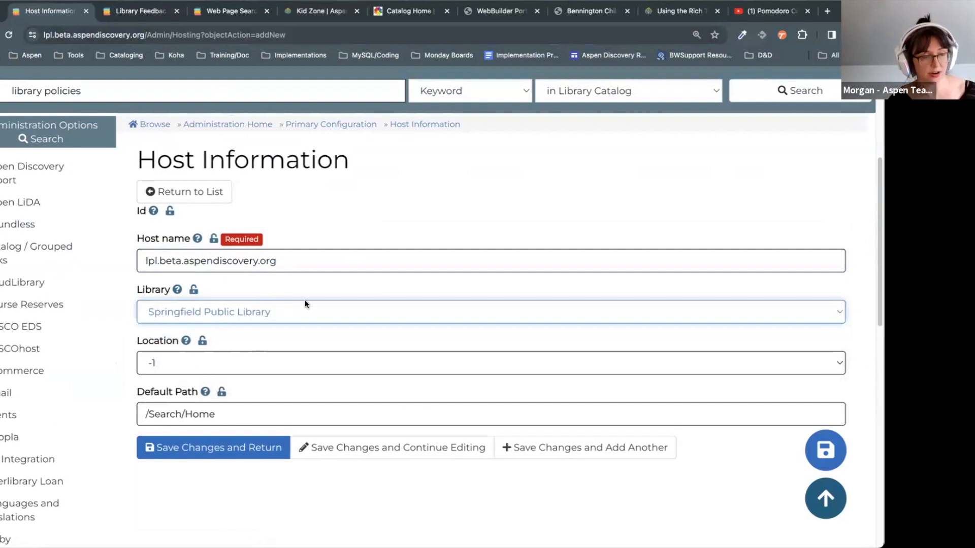
click(241, 416)
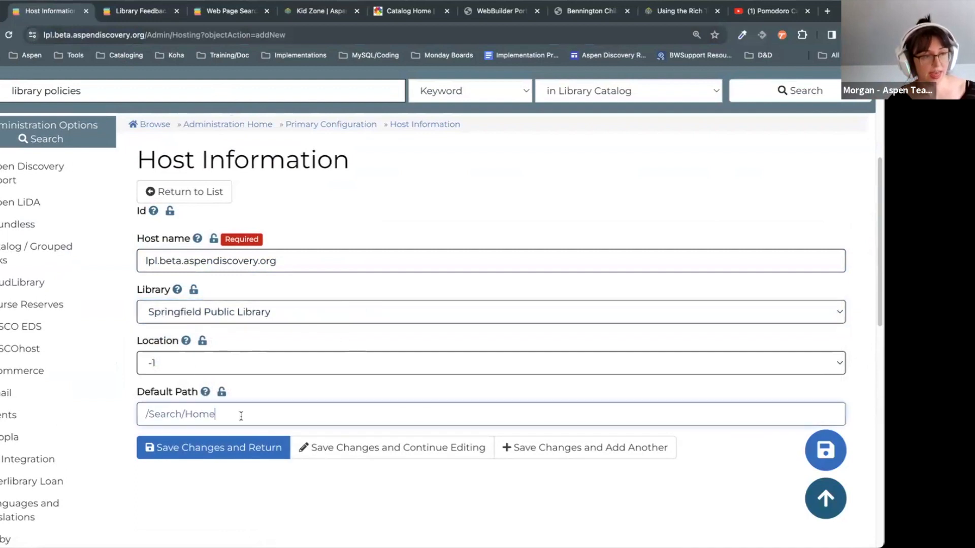
key(ctrl+a)
text(/home)
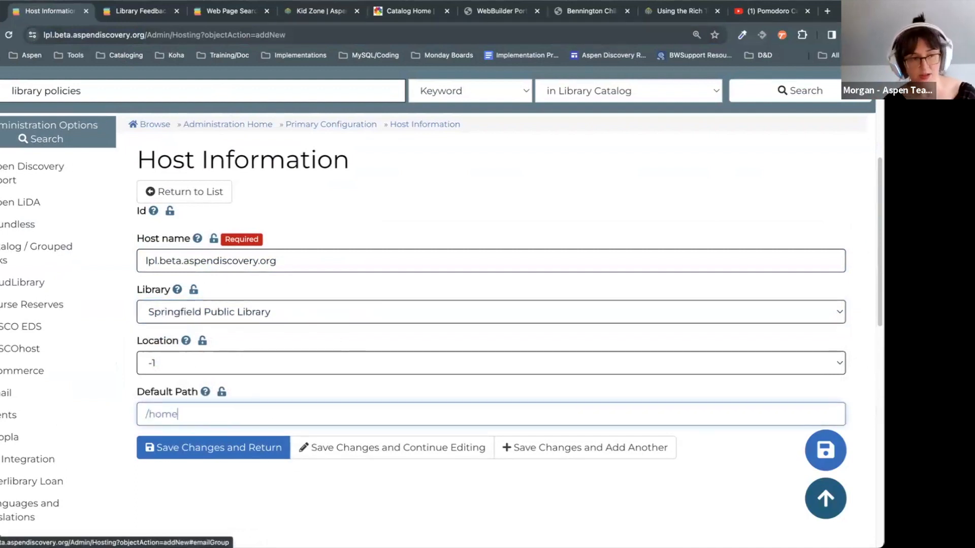
drag(193, 414, 142, 415)
click(438, 246)
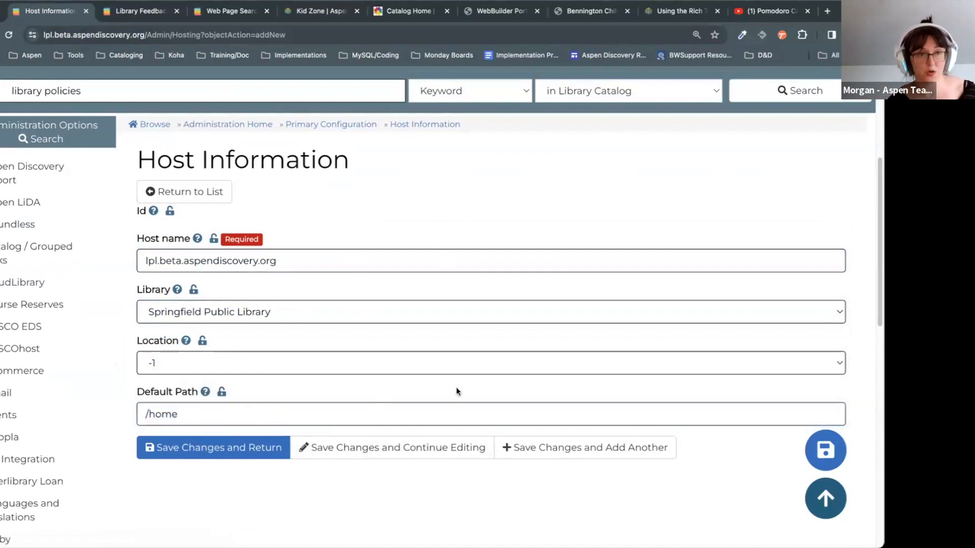
click(185, 452)
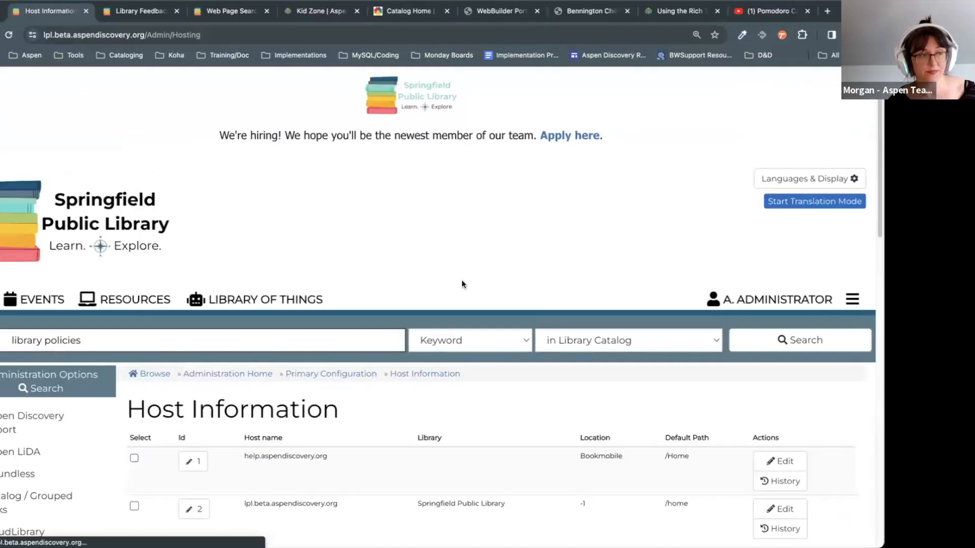
Step: Open the bare site address and check that Springfield Public Library's Home page loads
click(1, 299)
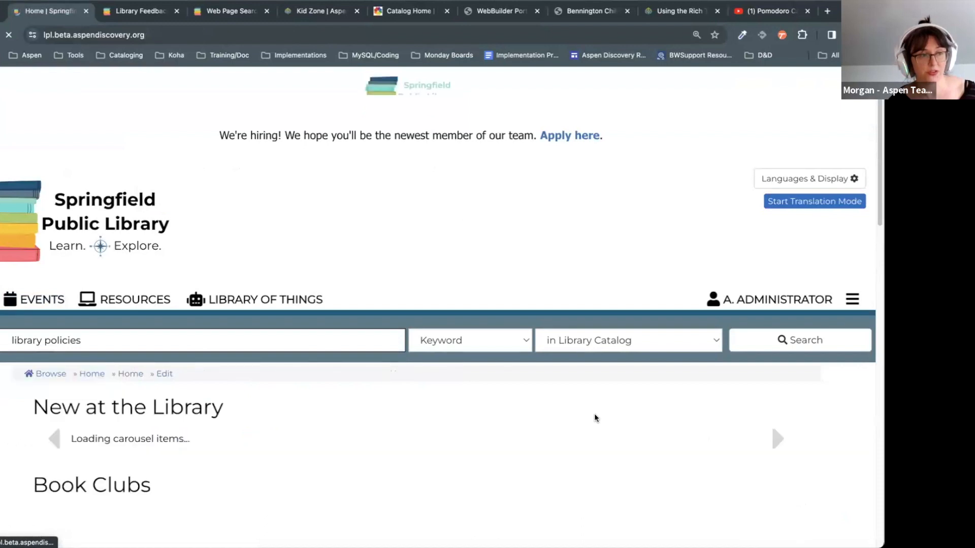
scroll(594, 416, down, 5)
scroll(866, 257, up, 3)
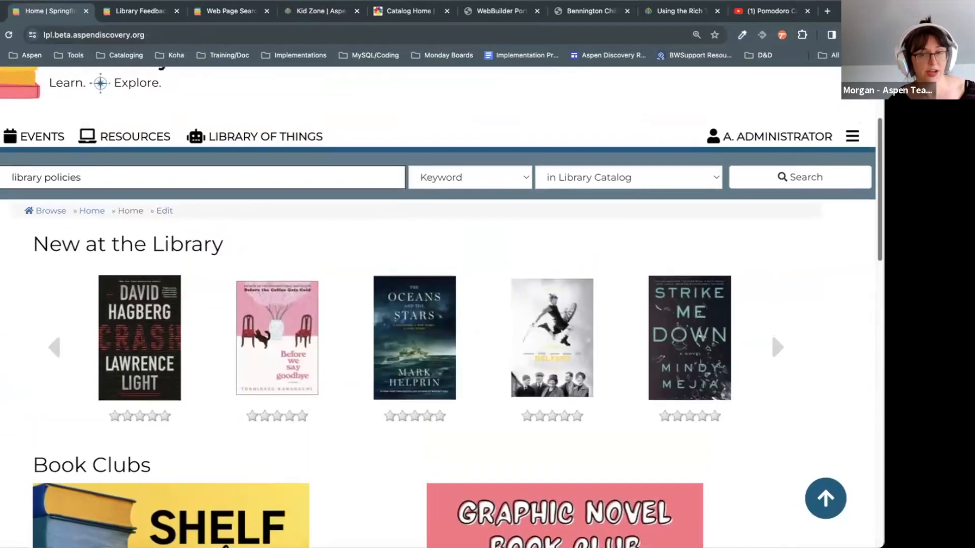
scroll(866, 257, down, 2)
scroll(772, 269, down, 15)
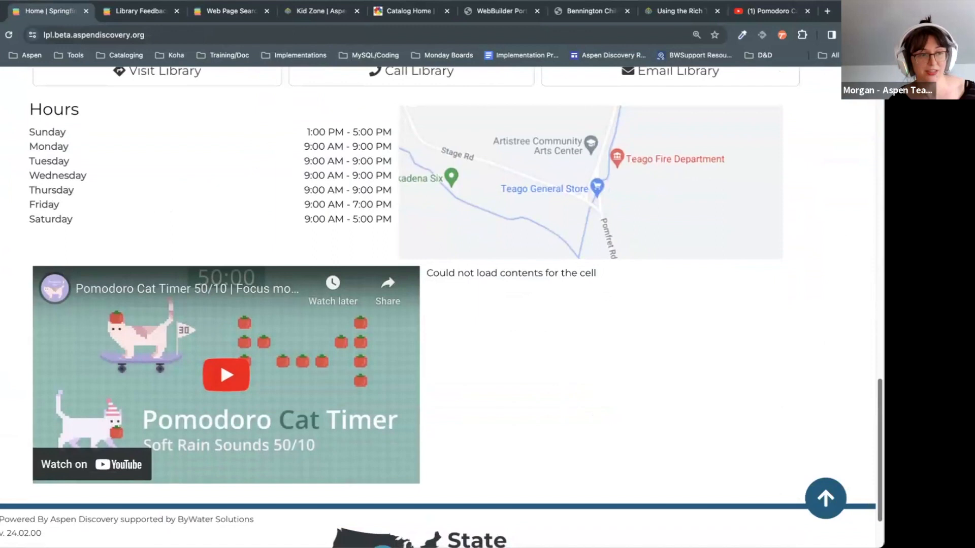
scroll(772, 269, up, 7)
scroll(866, 204, up, 10)
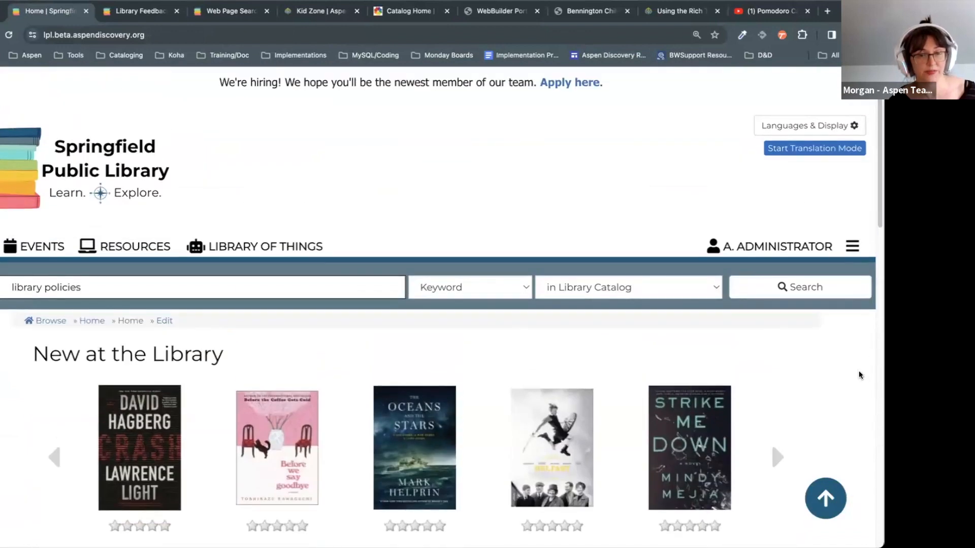
scroll(860, 374, up, 1)
Step: Go back to the Host Information list showing the new lpl.beta.aspendiscovery.org entry
key(super+Left)
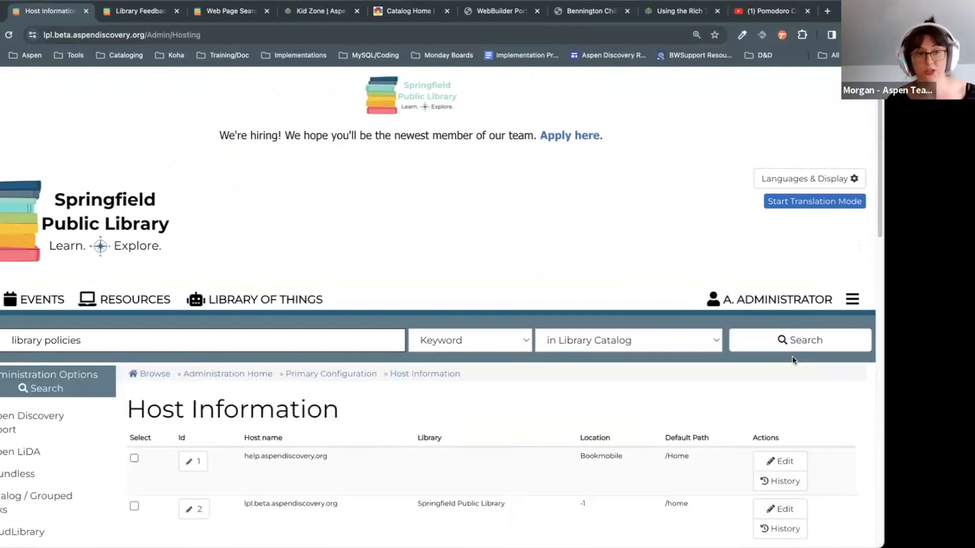
scroll(792, 356, down, 5)
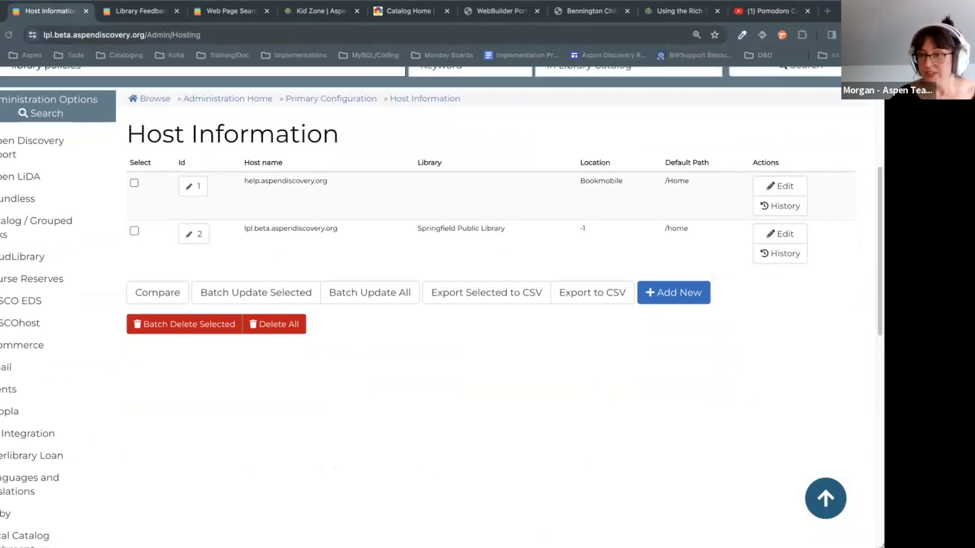
scroll(528, 437, up, 1)
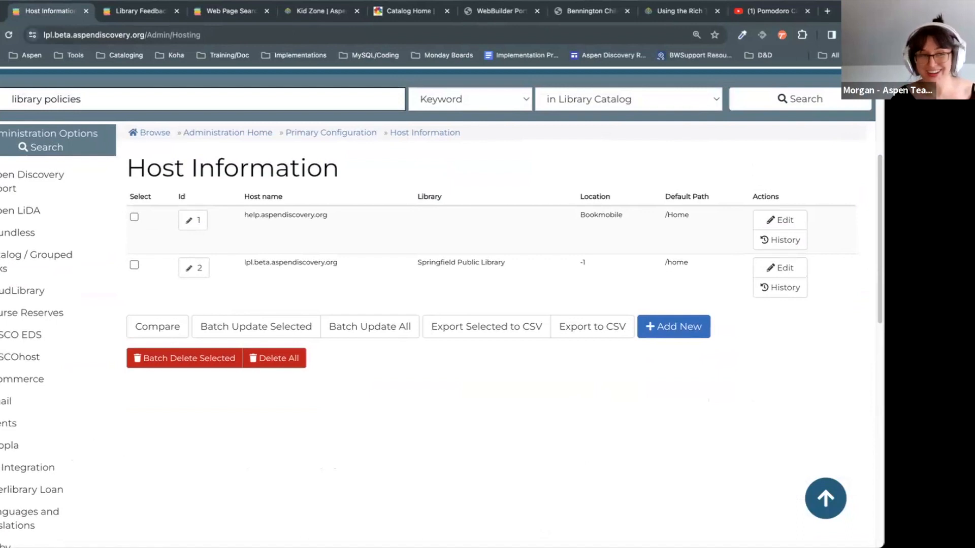
scroll(251, 401, down, 10)
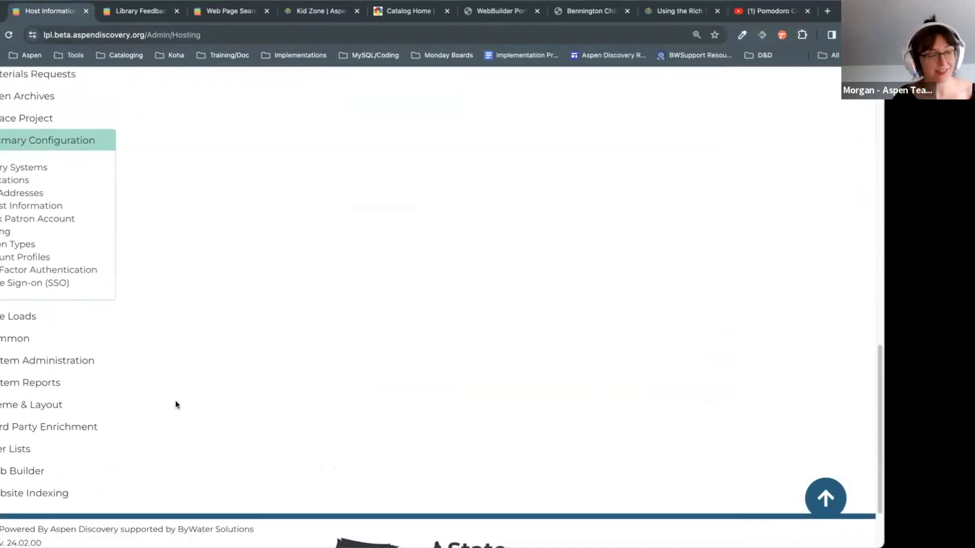
Step: Open Web Builder's Web Resources list, showing Ancestry, Chilton Library, Federal Student Aid and Kanopy
click(2, 478)
scroll(202, 452, down, 5)
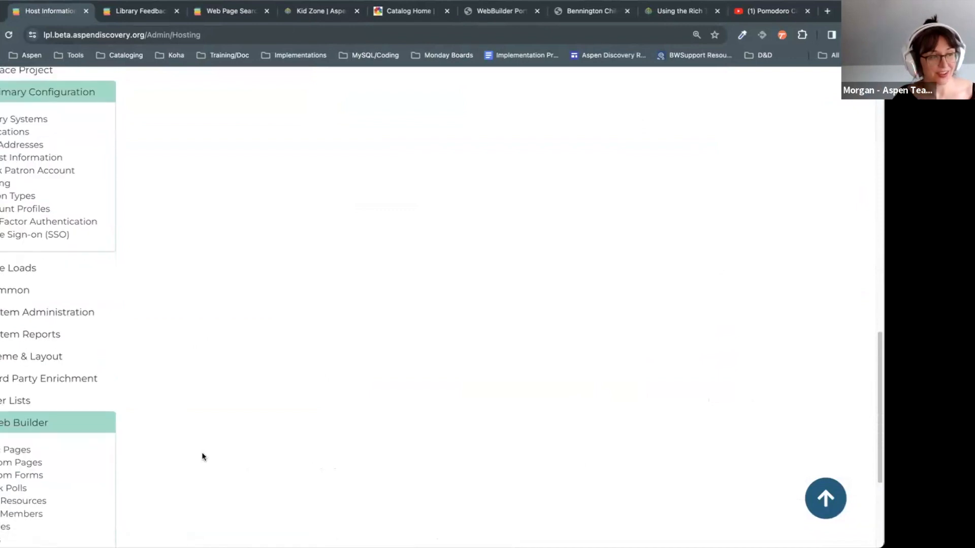
click(25, 333)
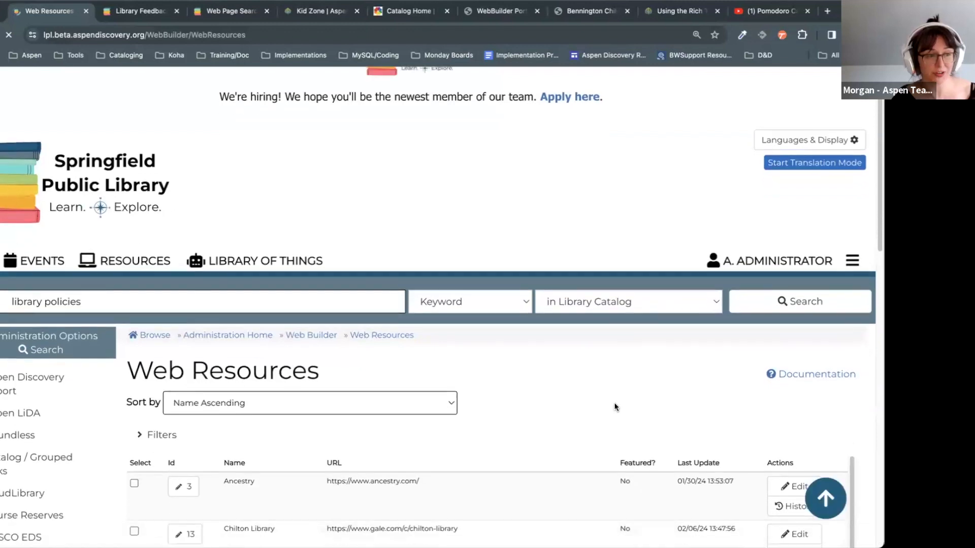
scroll(615, 406, down, 5)
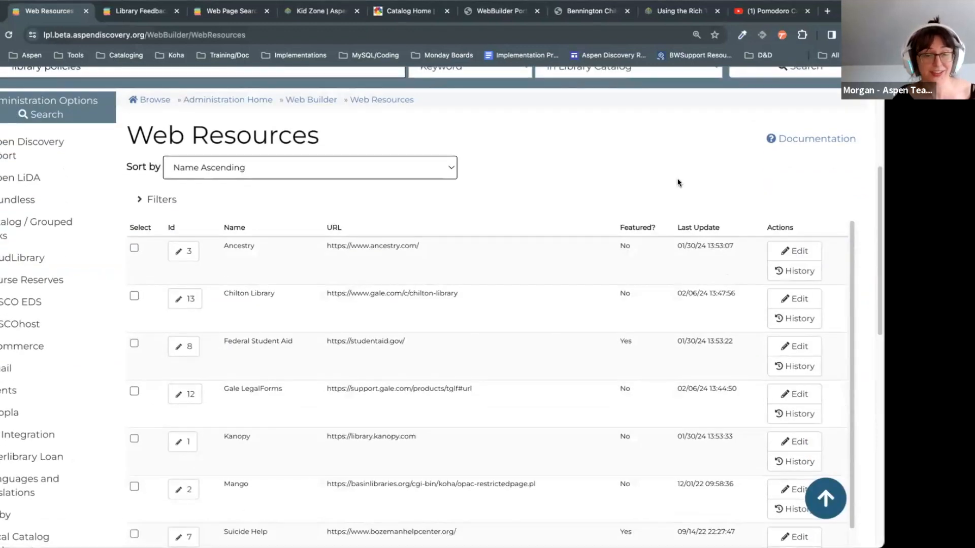
scroll(851, 219, down, 2)
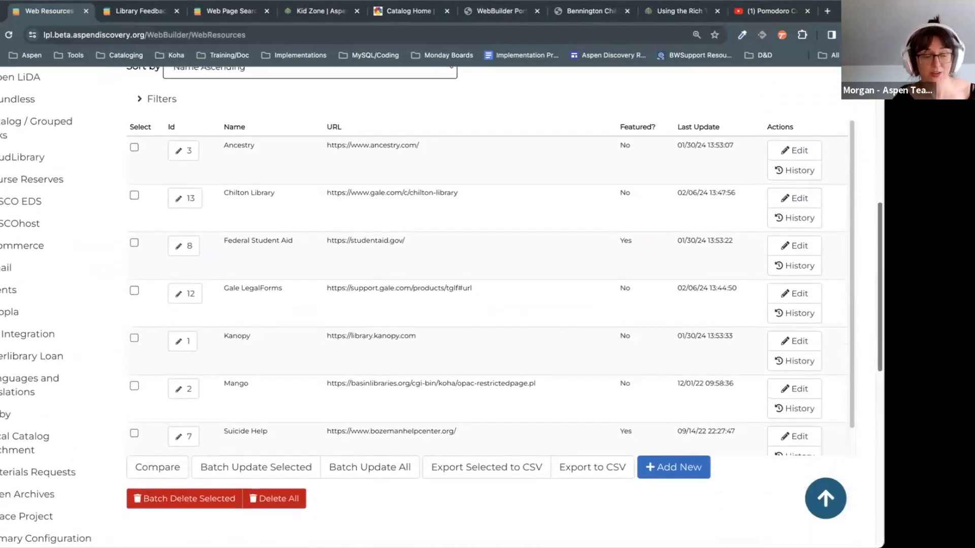
drag(850, 216, 859, 192)
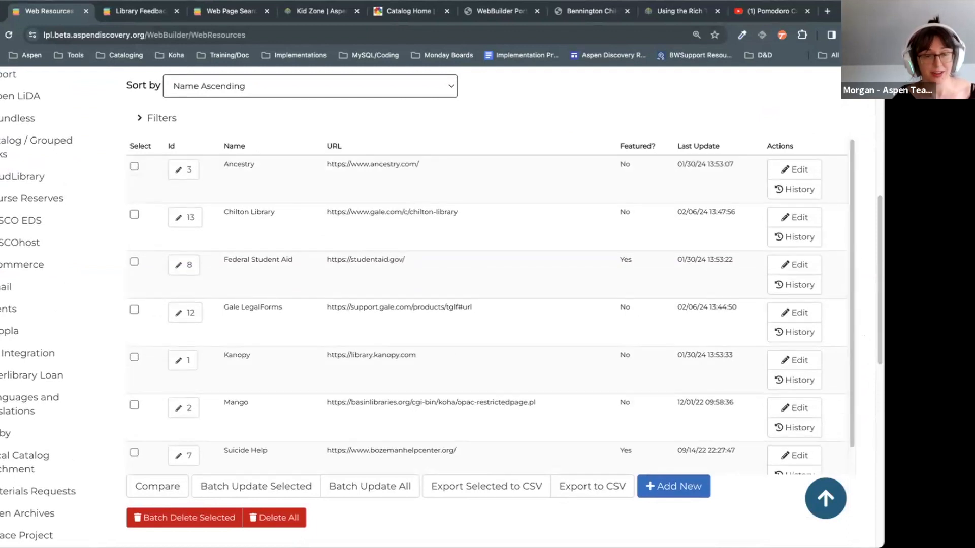
scroll(330, 200, up, 1)
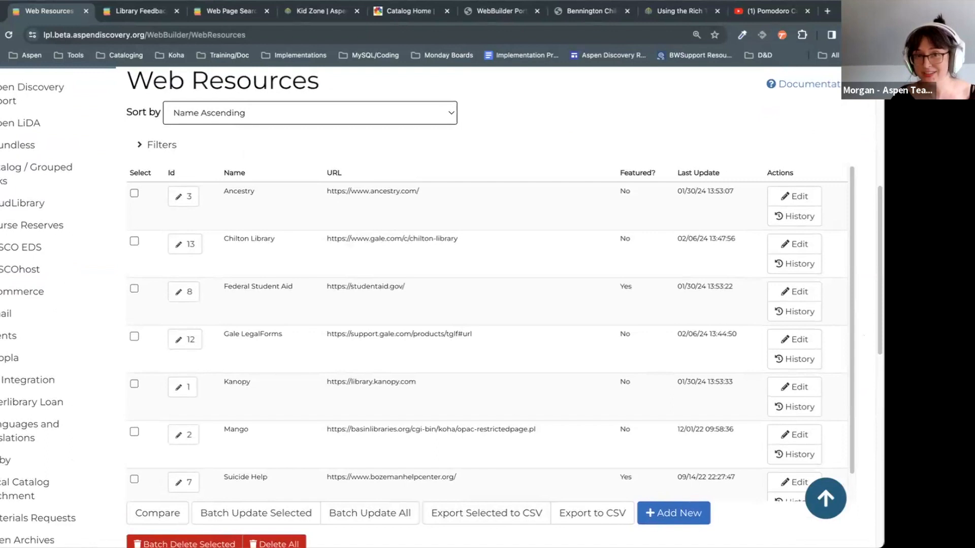
Step: Show and hide the resource filters, then start adding a new web resource
click(564, 147)
click(449, 153)
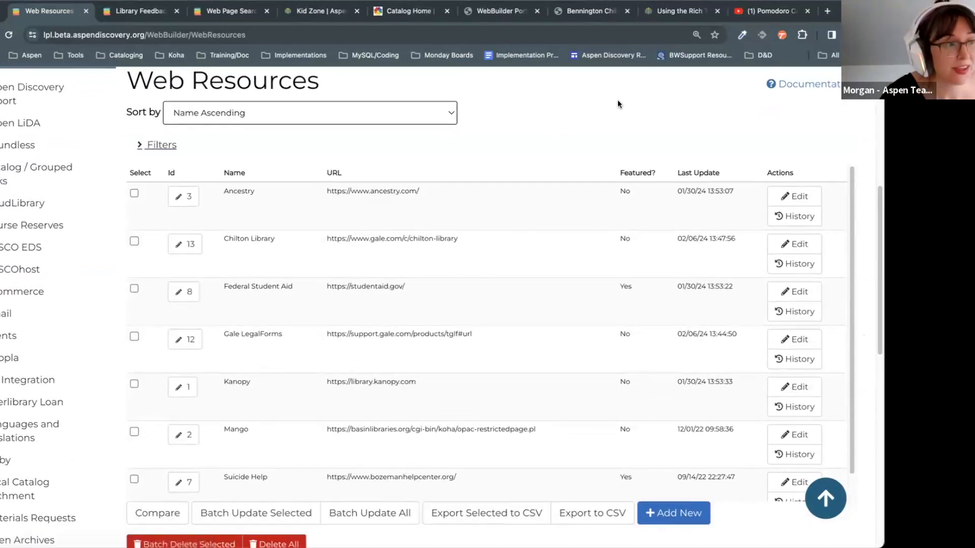
click(655, 512)
scroll(433, 429, down, 5)
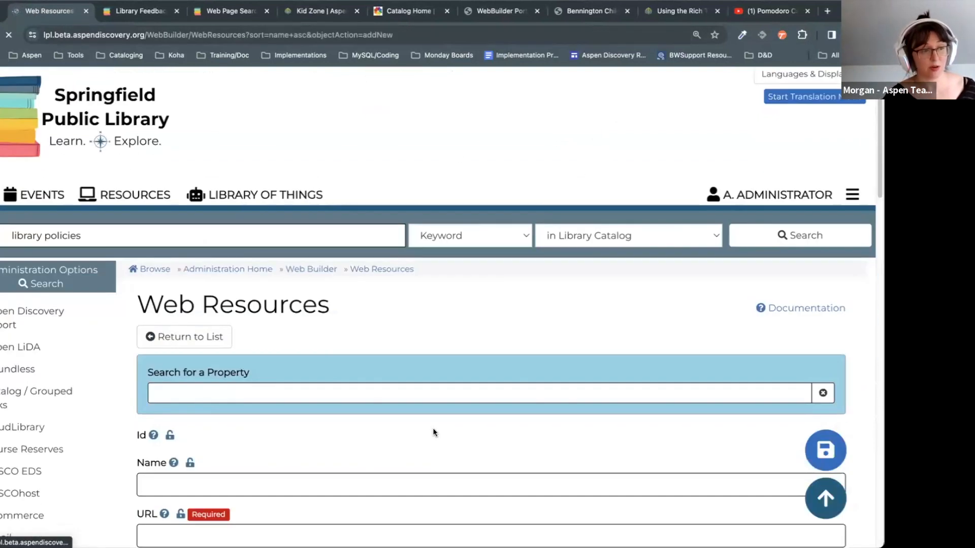
click(244, 235)
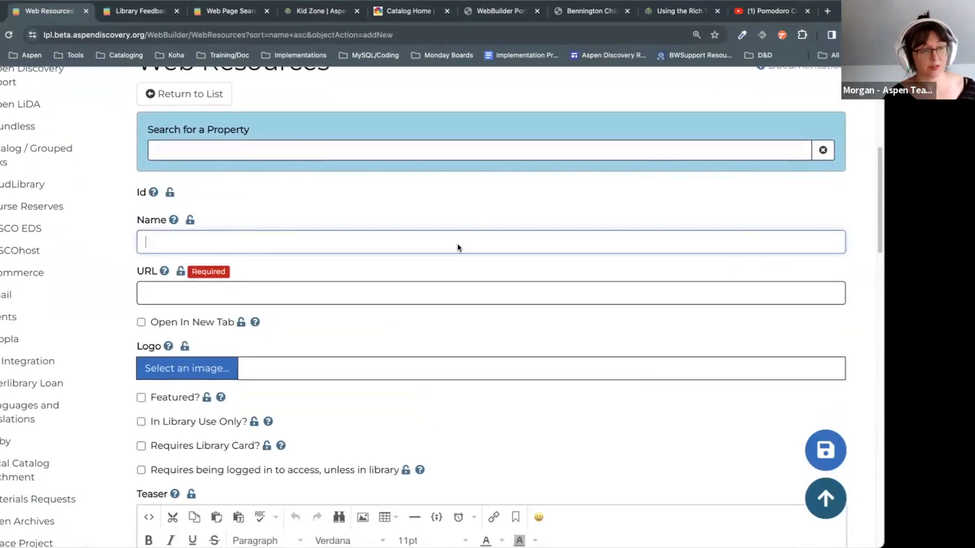
click(394, 292)
scroll(513, 371, down, 2)
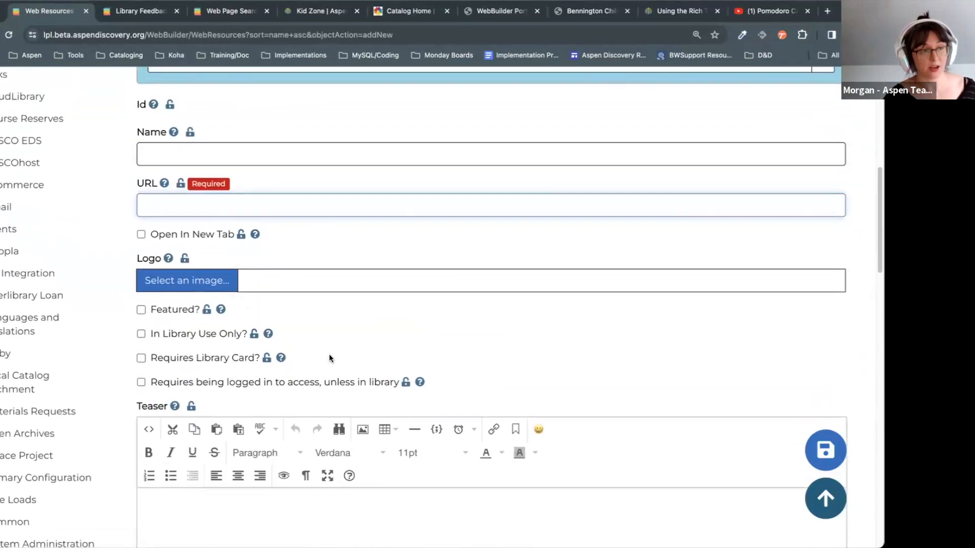
scroll(329, 358, down, 5)
key(super+Left)
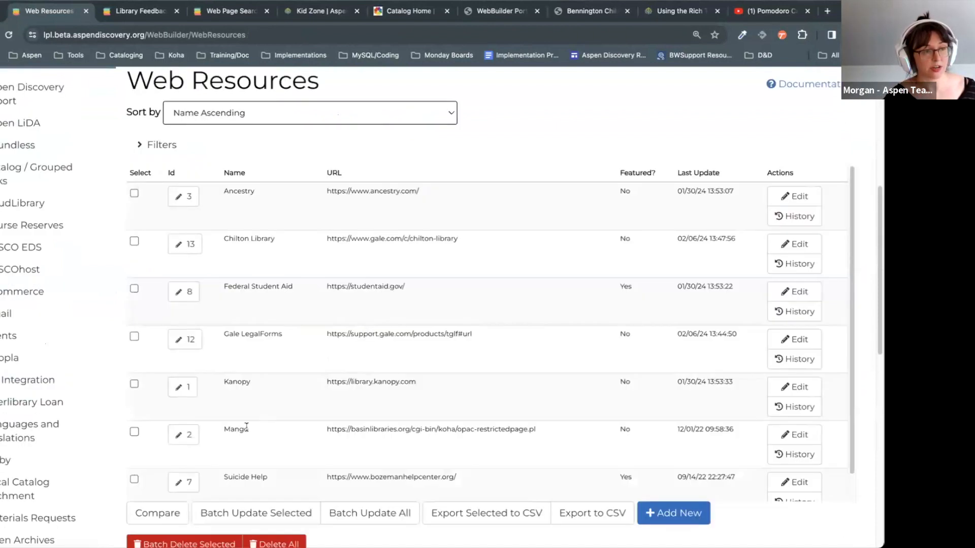
click(190, 346)
scroll(517, 417, down, 5)
scroll(517, 417, down, 8)
click(467, 379)
scroll(337, 252, up, 2)
drag(305, 207, 143, 210)
drag(300, 236, 144, 230)
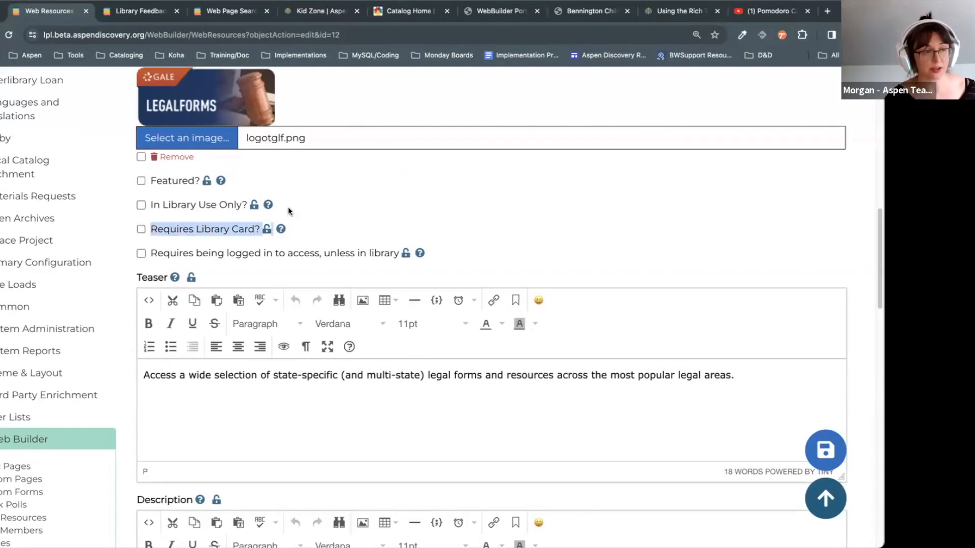
click(200, 219)
drag(246, 211, 130, 210)
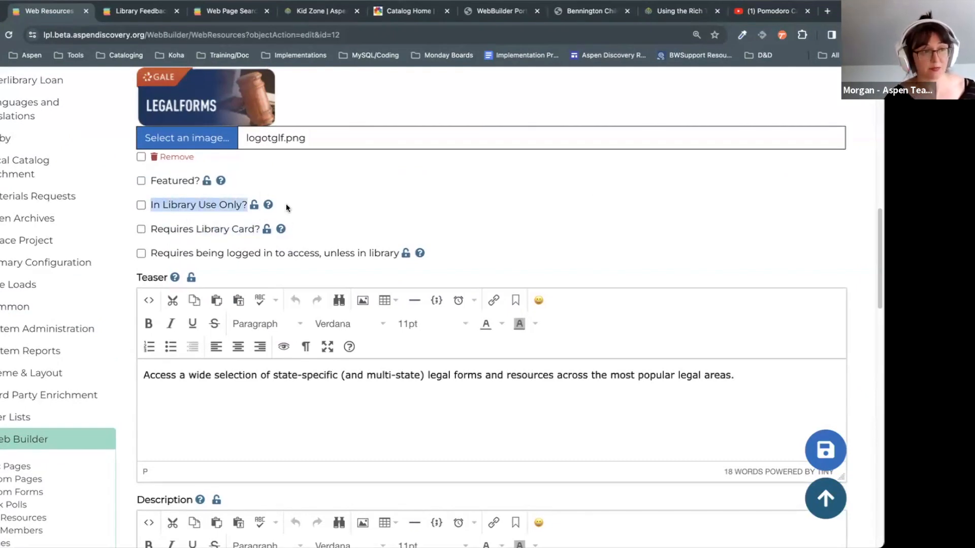
click(592, 206)
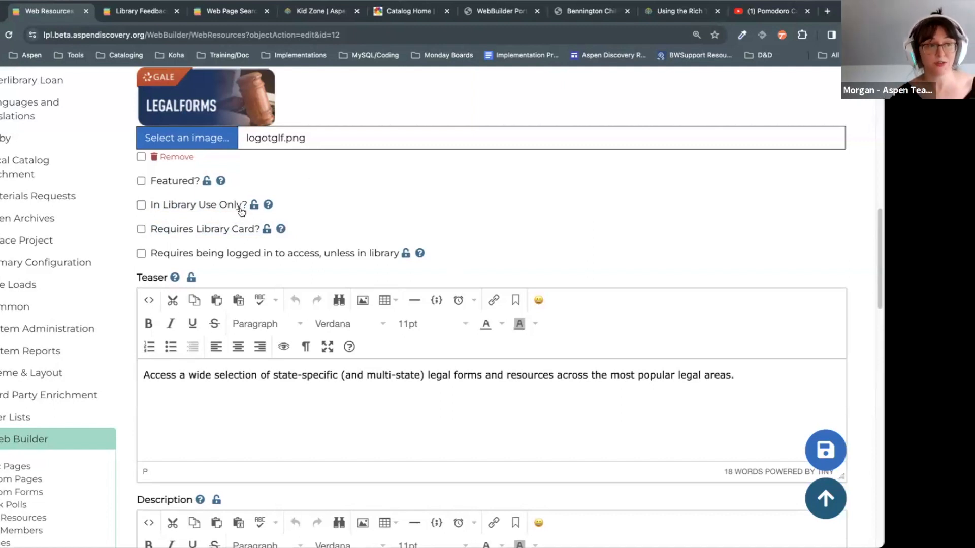
drag(248, 210, 143, 210)
click(584, 179)
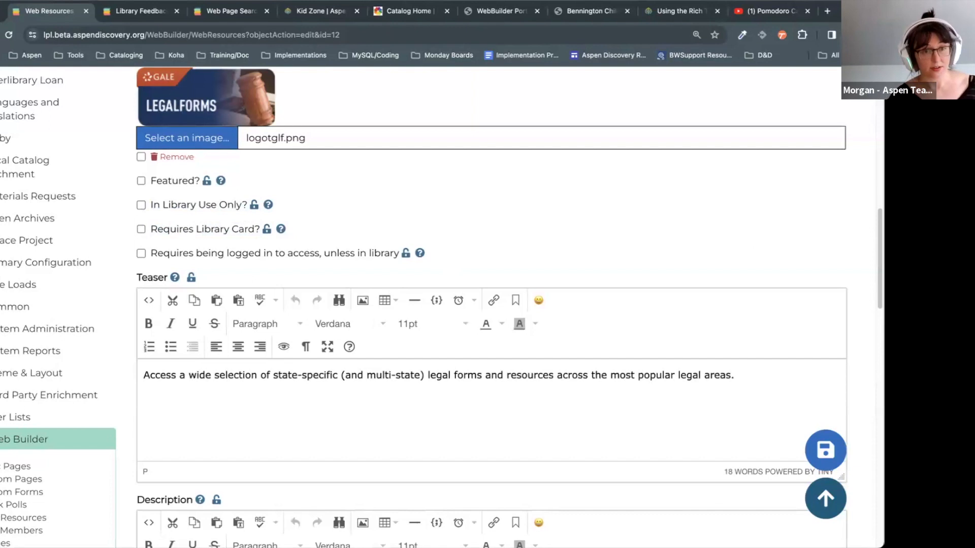
scroll(860, 254, down, 9)
scroll(868, 186, up, 10)
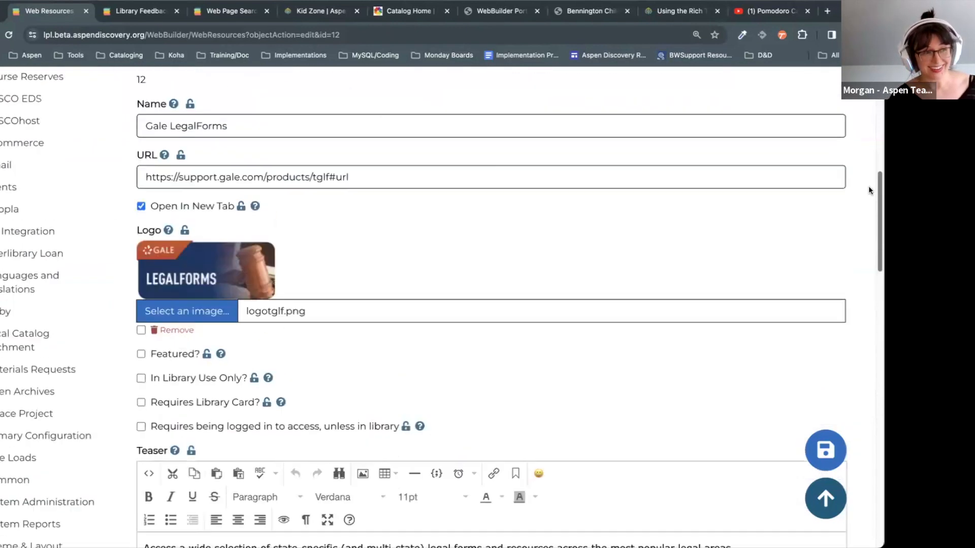
scroll(555, 361, up, 5)
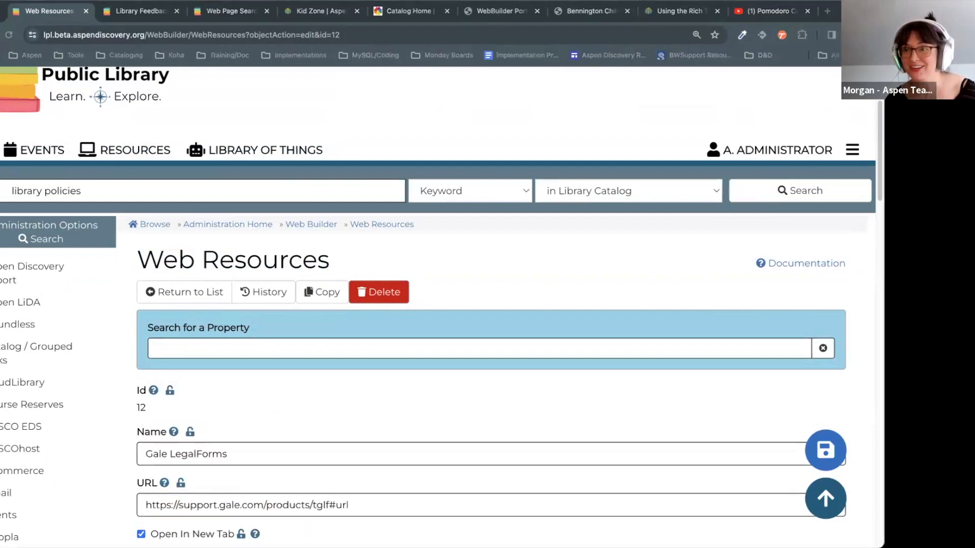
Step: Go to the public /WebBuilder/ResourcesList page
click(316, 38)
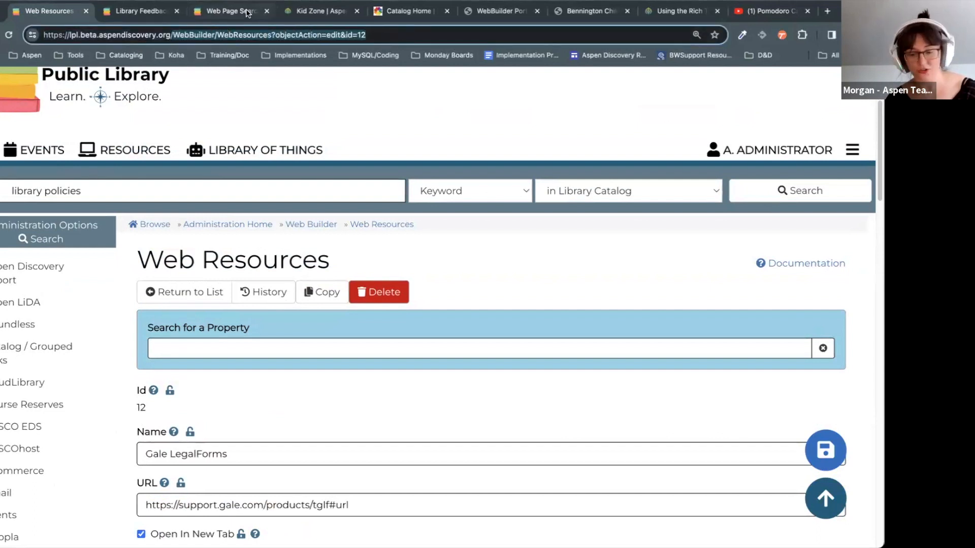
key(BackSpace)
text(/WebBuilder/ResourcesList)
key(Return)
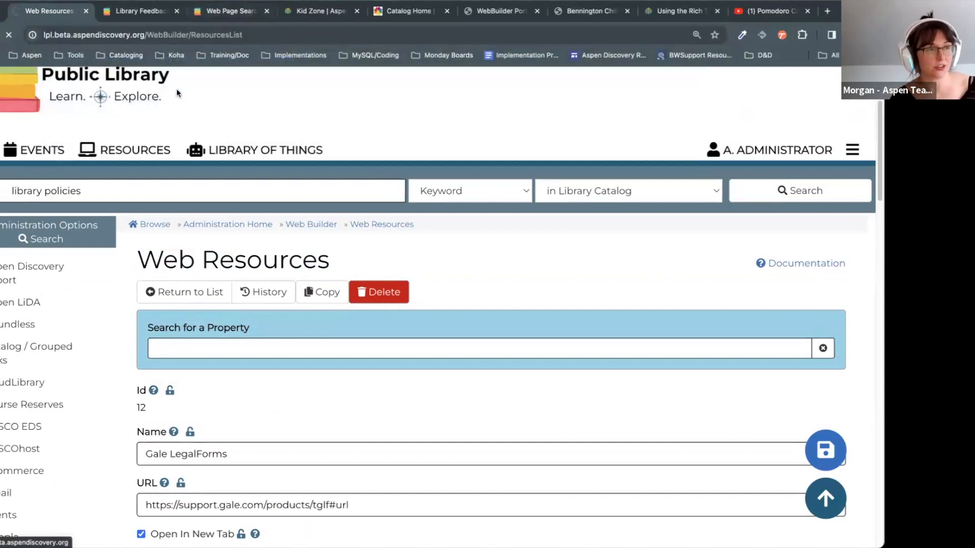
Step: Expand the Arts and Music, Government & Law and Newspapers and Magazines resource categories
scroll(643, 369, down, 5)
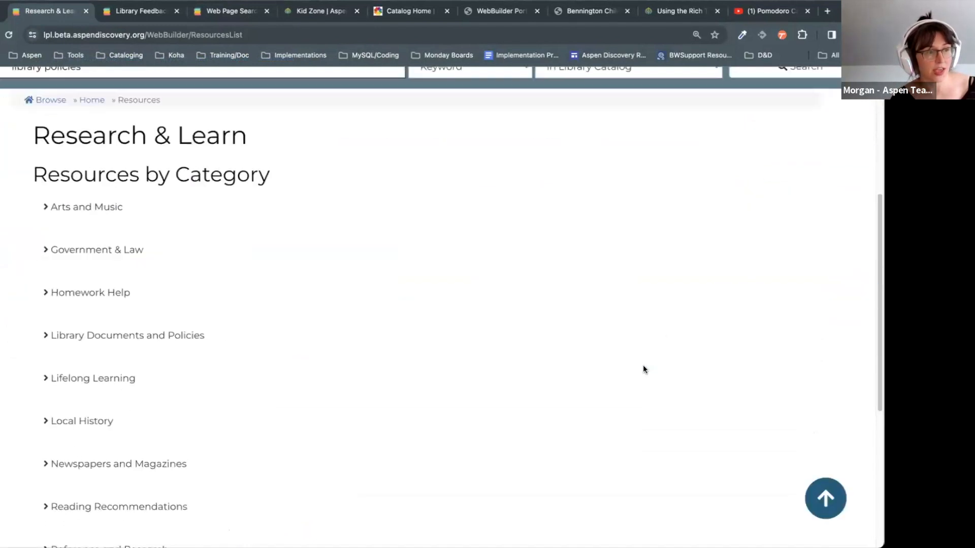
click(61, 208)
click(127, 342)
scroll(474, 395, down, 2)
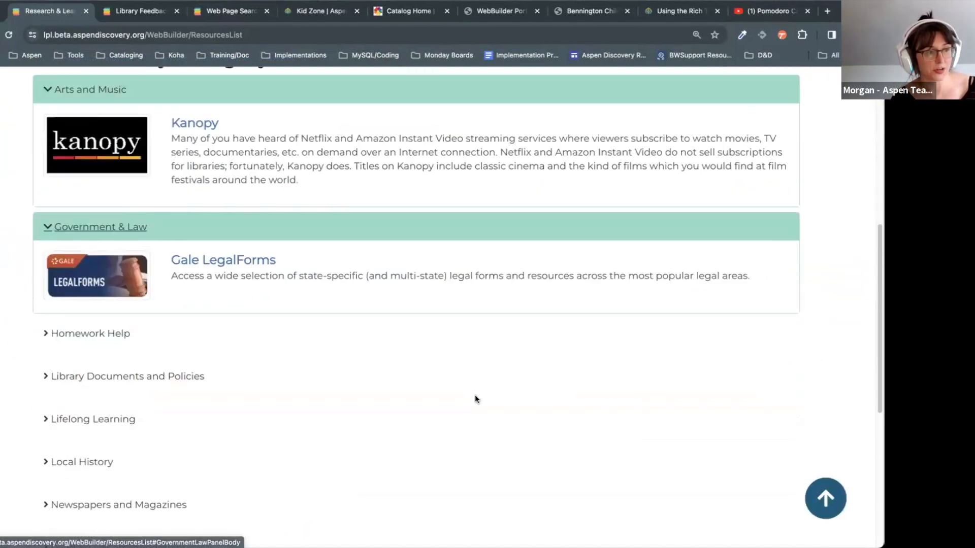
scroll(475, 398, down, 2)
click(124, 383)
scroll(243, 403, down, 1)
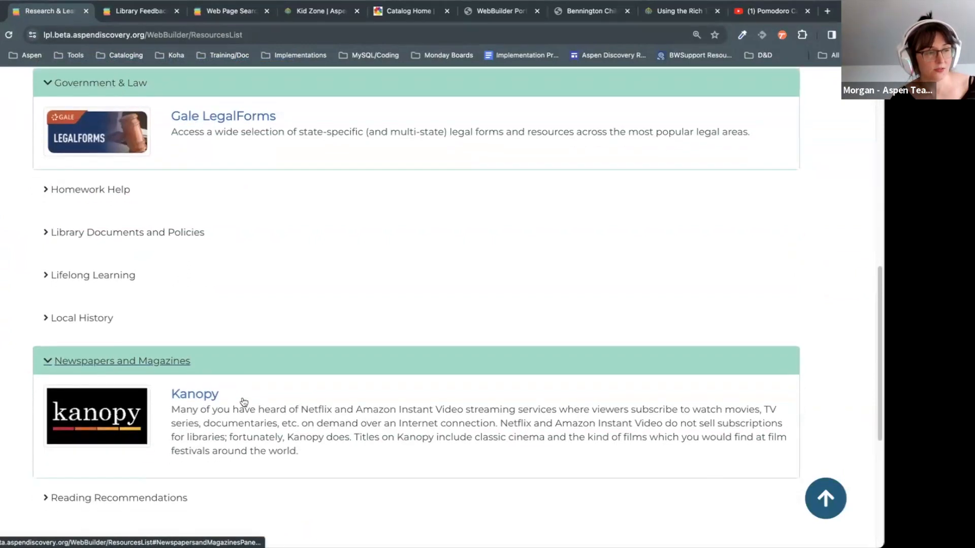
scroll(166, 364, up, 1)
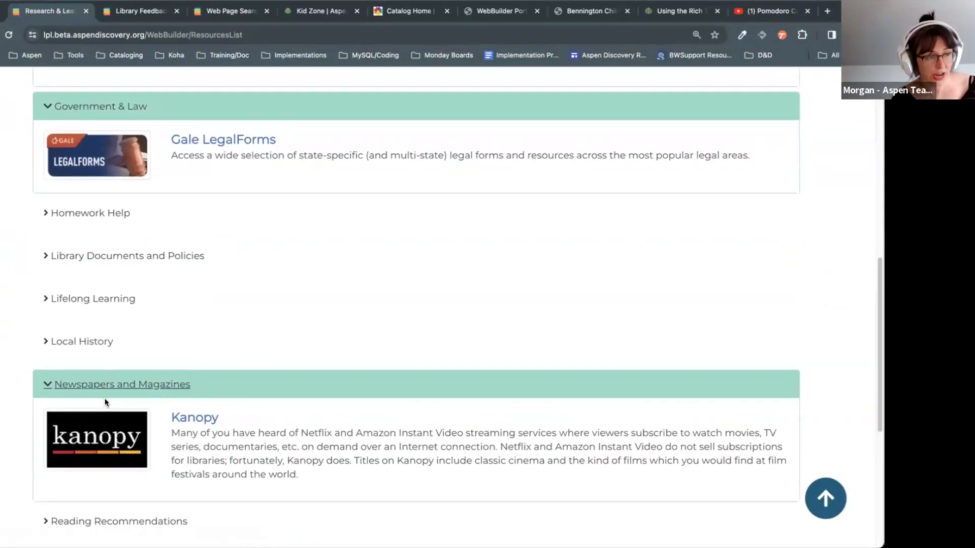
scroll(106, 400, down, 5)
click(175, 258)
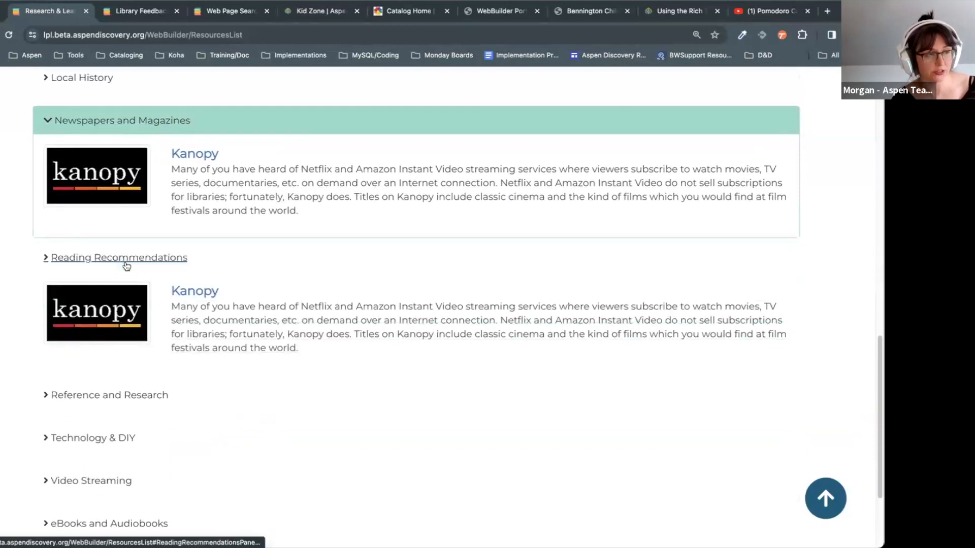
click(186, 259)
scroll(244, 414, up, 10)
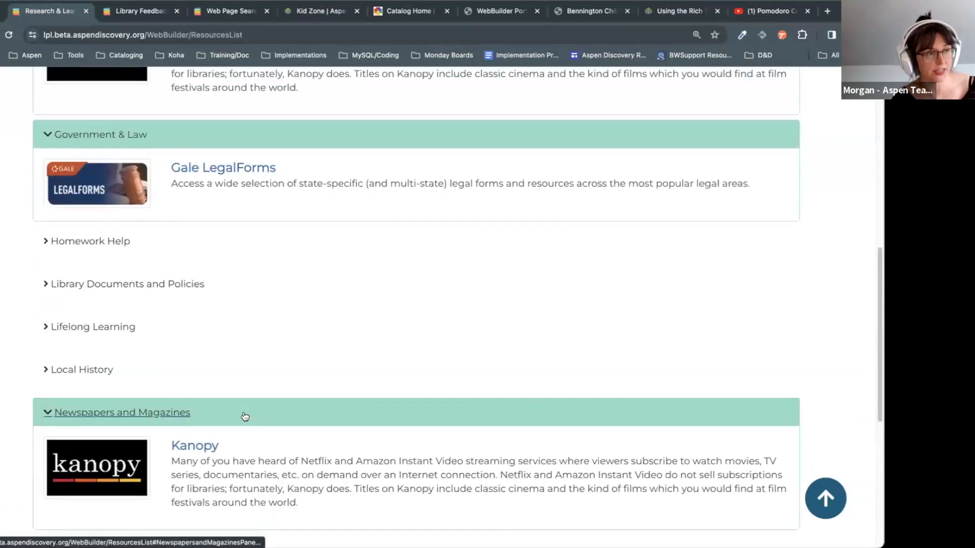
scroll(245, 412, up, 3)
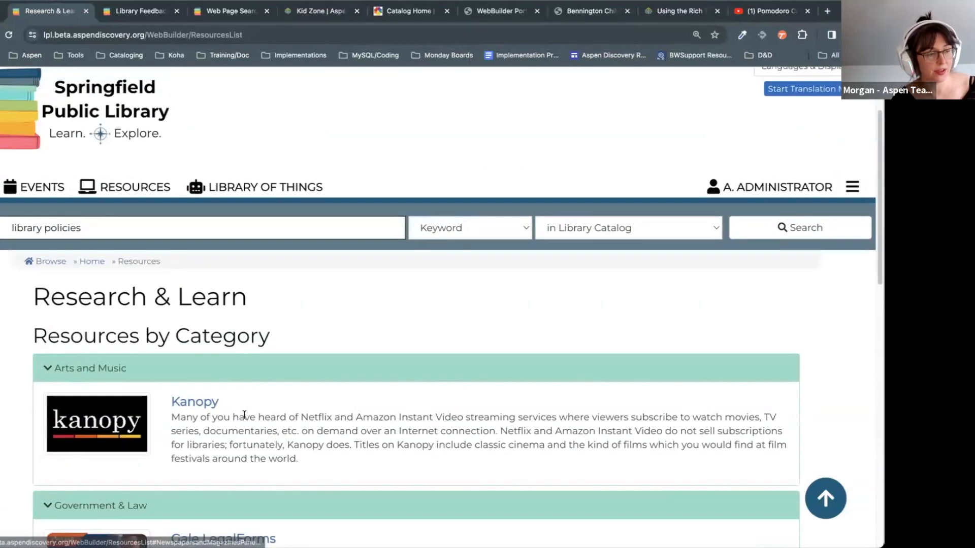
Step: Replace the old search text with 'kanopy' in the search box
click(138, 234)
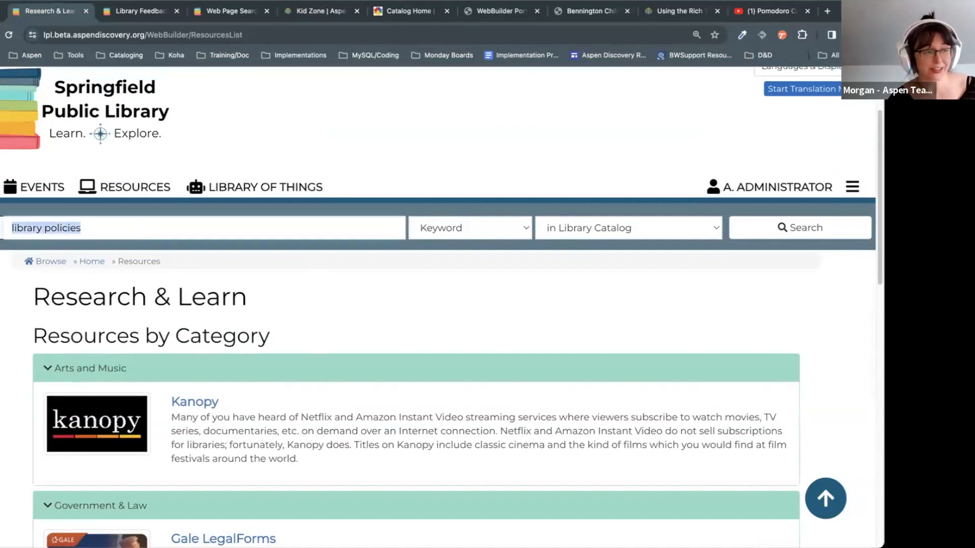
click(370, 238)
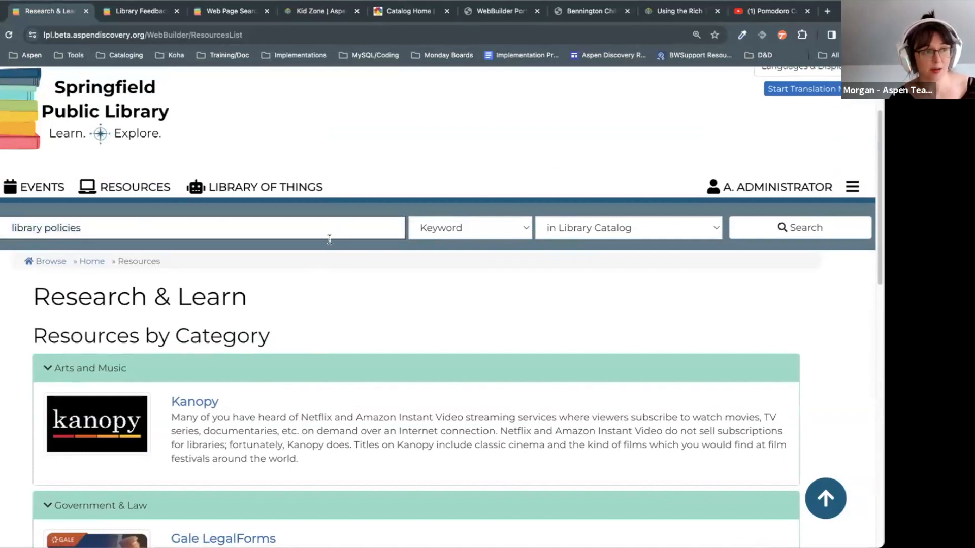
click(324, 224)
text(kanopy)
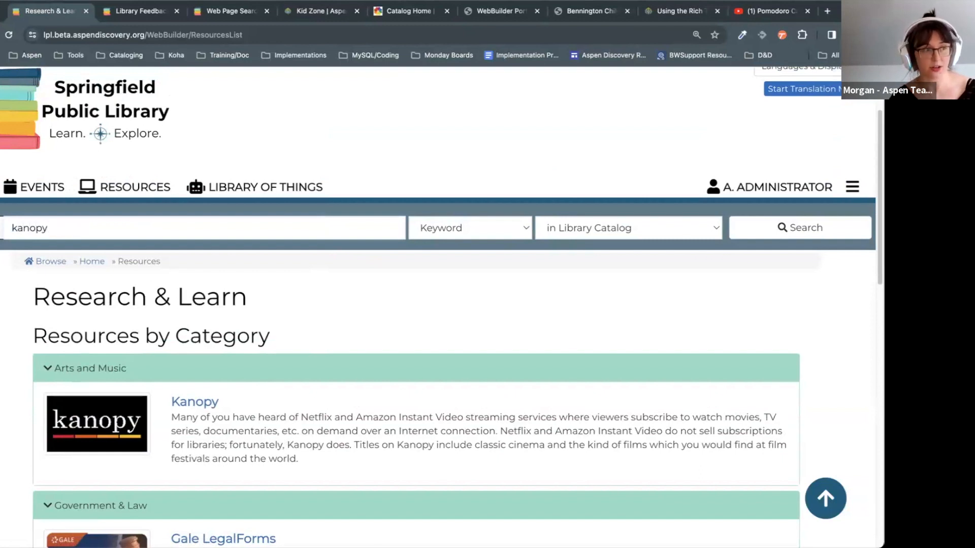
Step: Run the kanopy keyword search and browse the 31,014 results down to Explore More
key(Return)
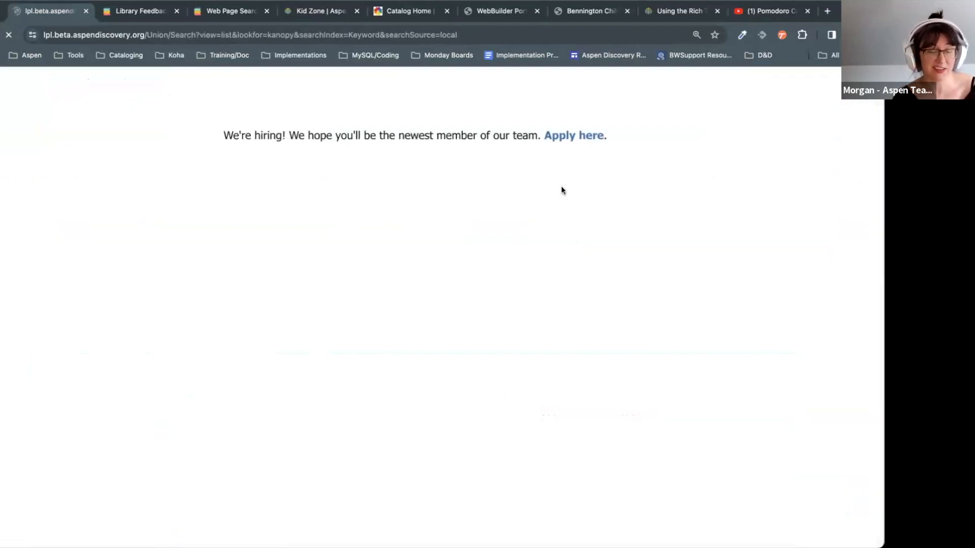
click(677, 339)
click(827, 313)
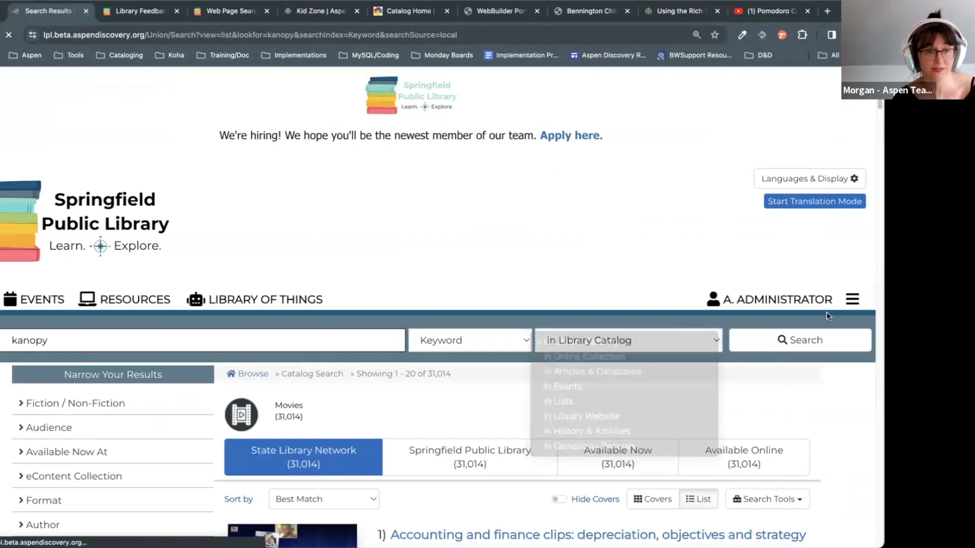
scroll(277, 335, down, 15)
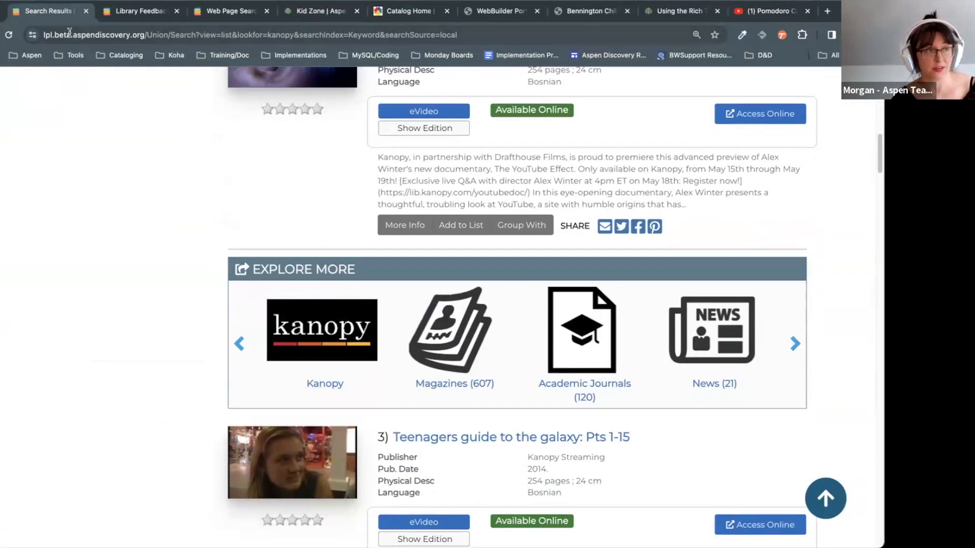
scroll(514, 191, up, 2)
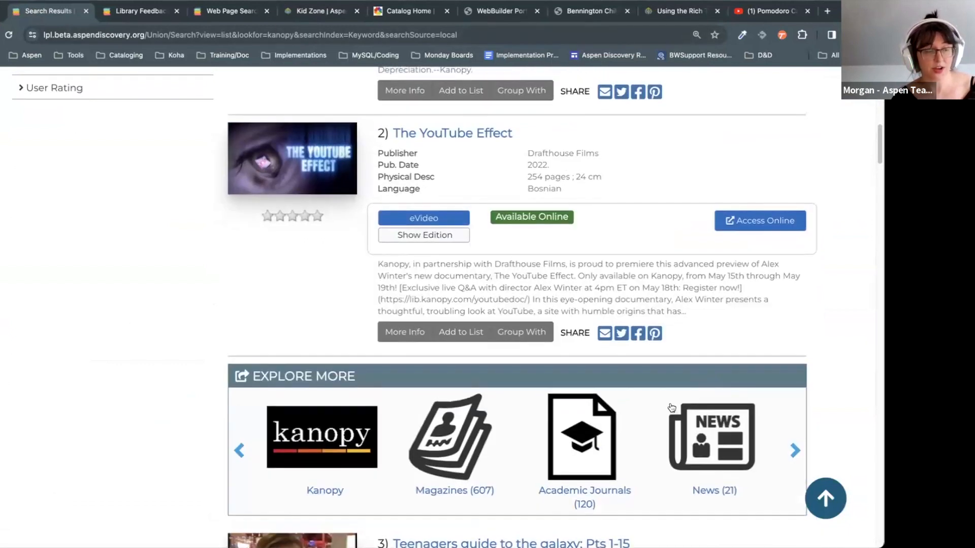
scroll(183, 396, down, 1)
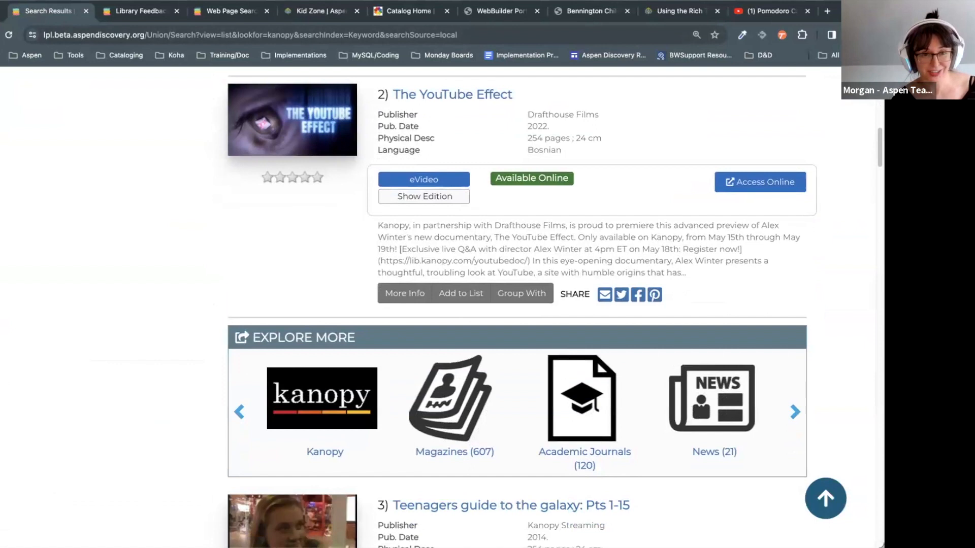
scroll(518, 304, down, 3)
scroll(514, 305, up, 4)
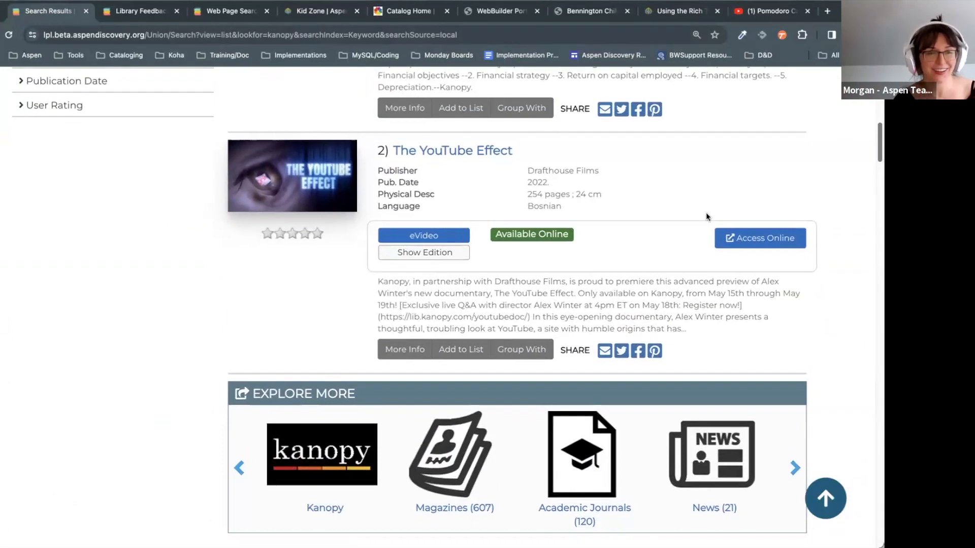
scroll(706, 212, up, 10)
click(853, 299)
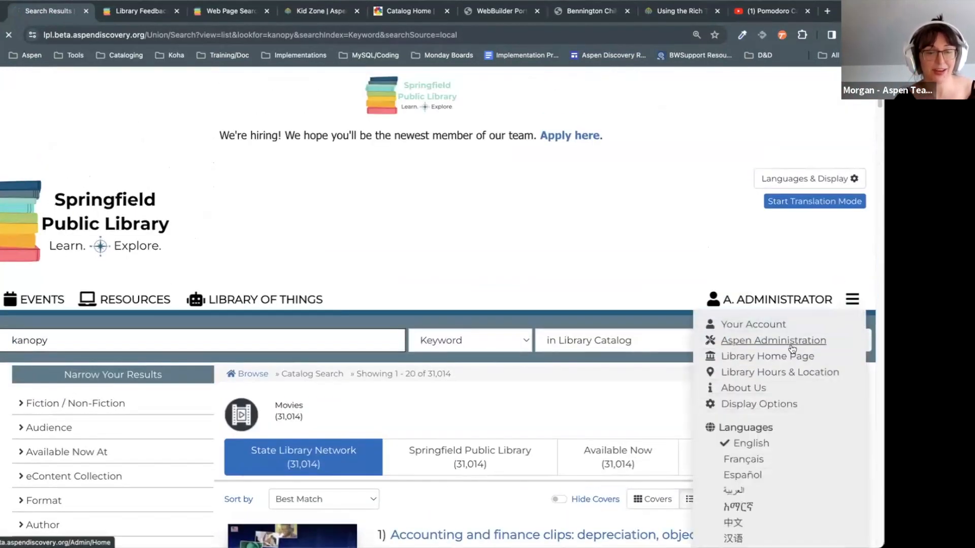
Step: Go to the Aspen Discovery Administration home page
click(790, 347)
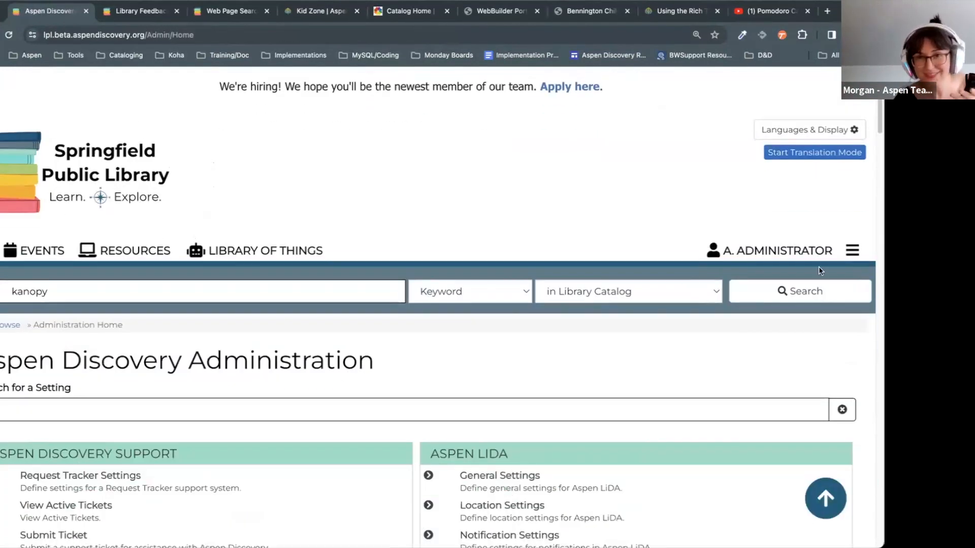
scroll(711, 340, down, 5)
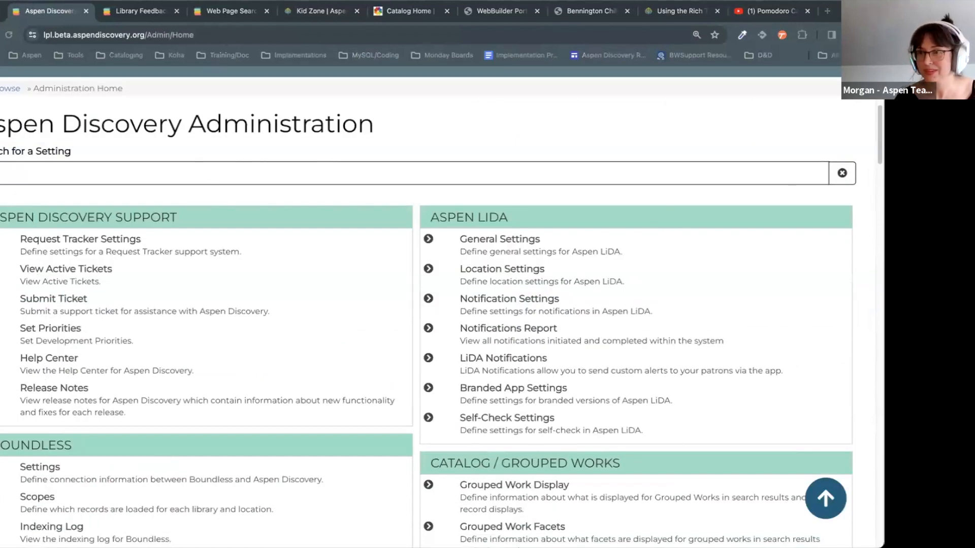
scroll(517, 294, down, 5)
scroll(437, 338, up, 10)
Step: Filter the admin settings by 'web builder' and open Custom Pages
click(410, 455)
text(web)
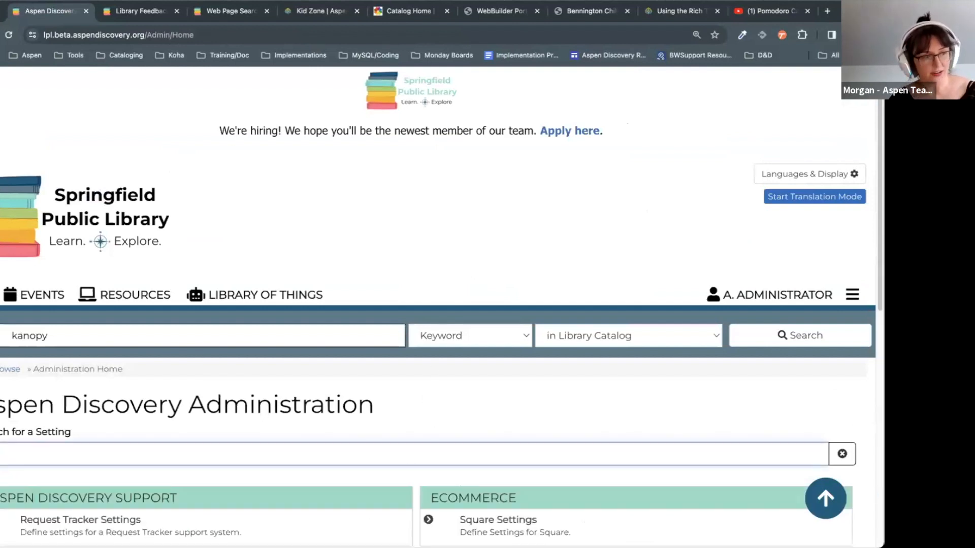
text( builder)
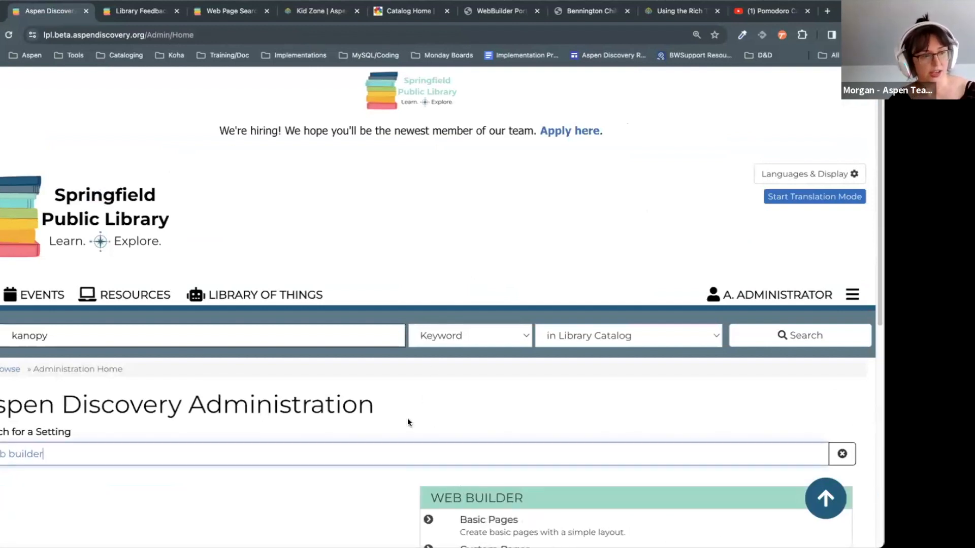
scroll(407, 419, down, 7)
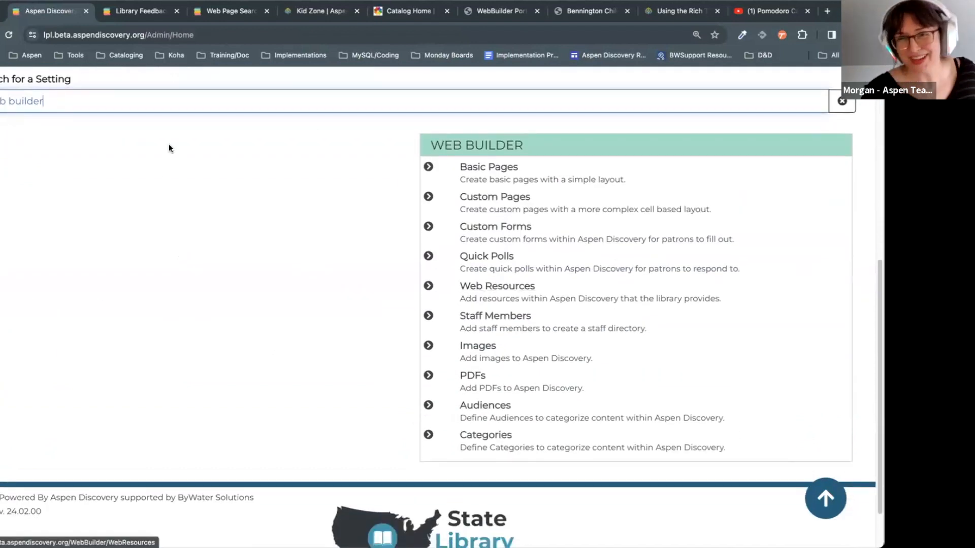
click(187, 376)
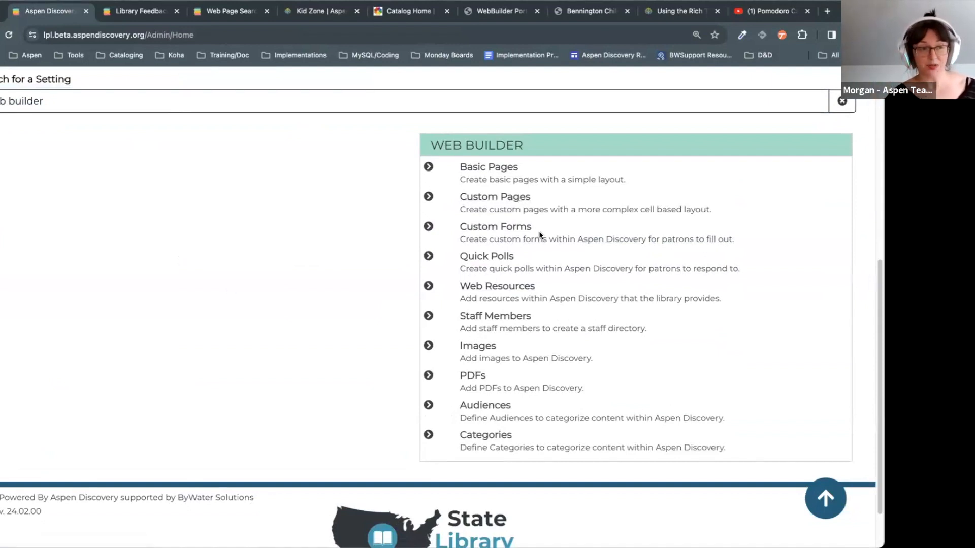
scroll(538, 231, up, 1)
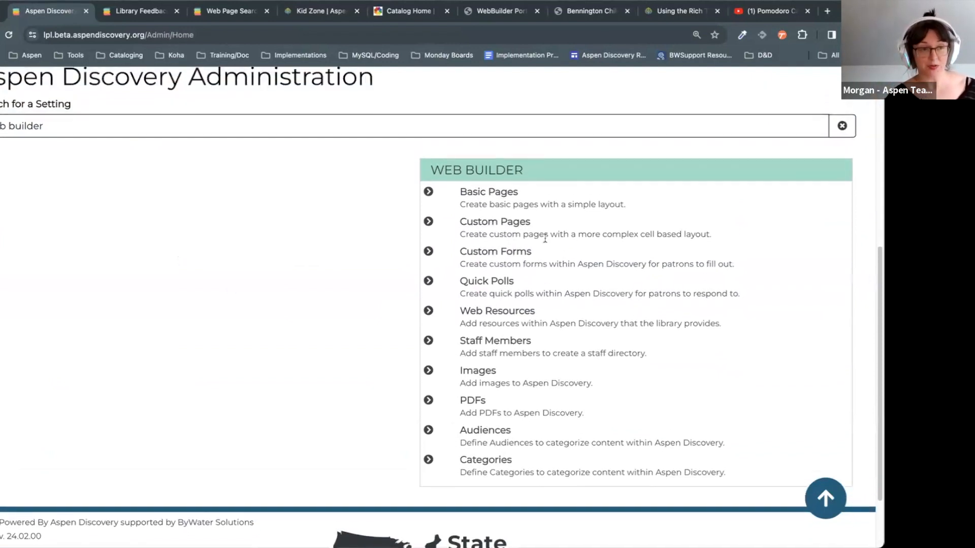
click(518, 225)
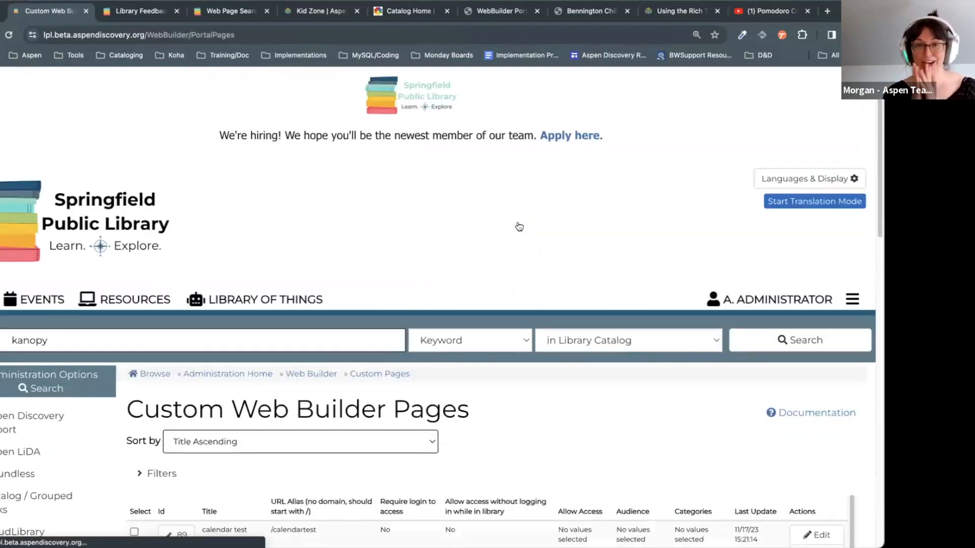
Step: Find the Home page (id 52) in Custom Web Builder Pages and copy it
scroll(513, 284, down, 6)
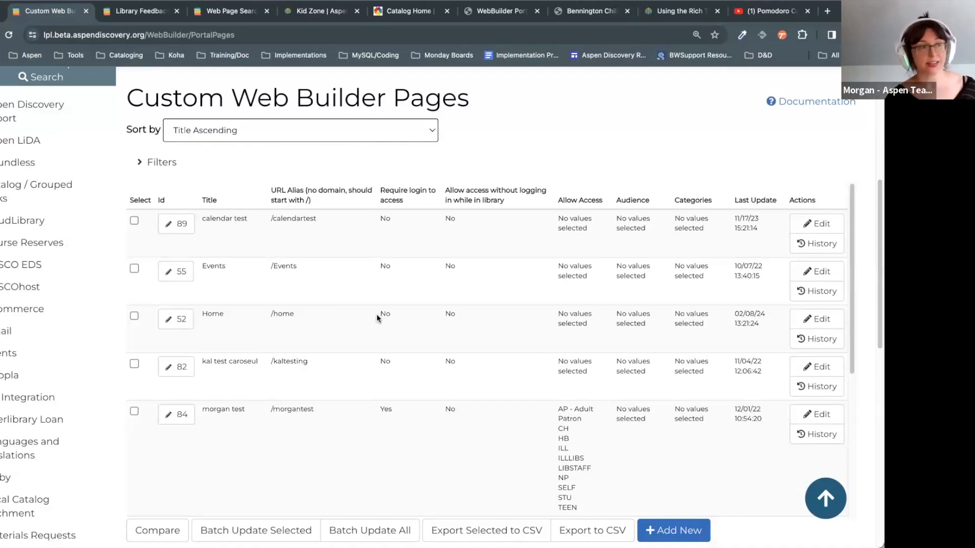
scroll(476, 325, down, 1)
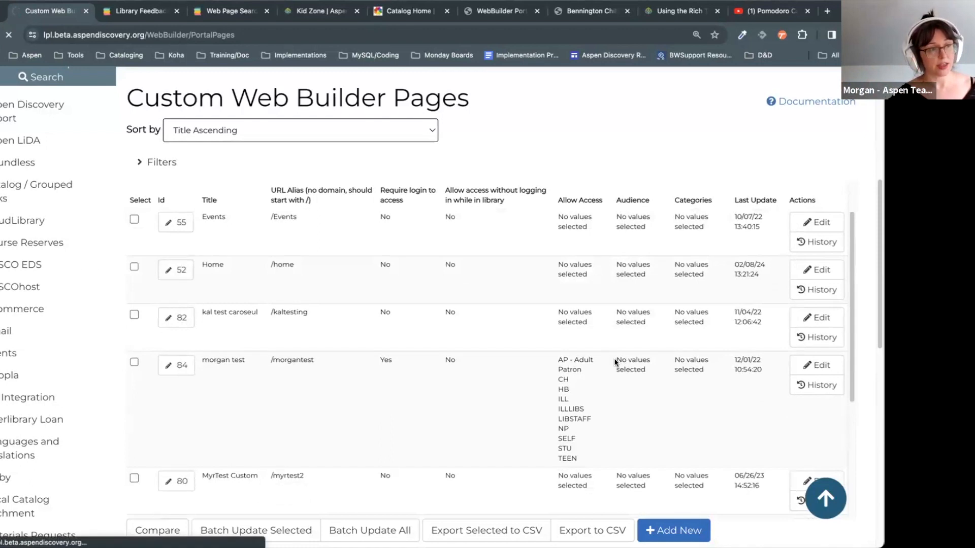
scroll(614, 359, down, 2)
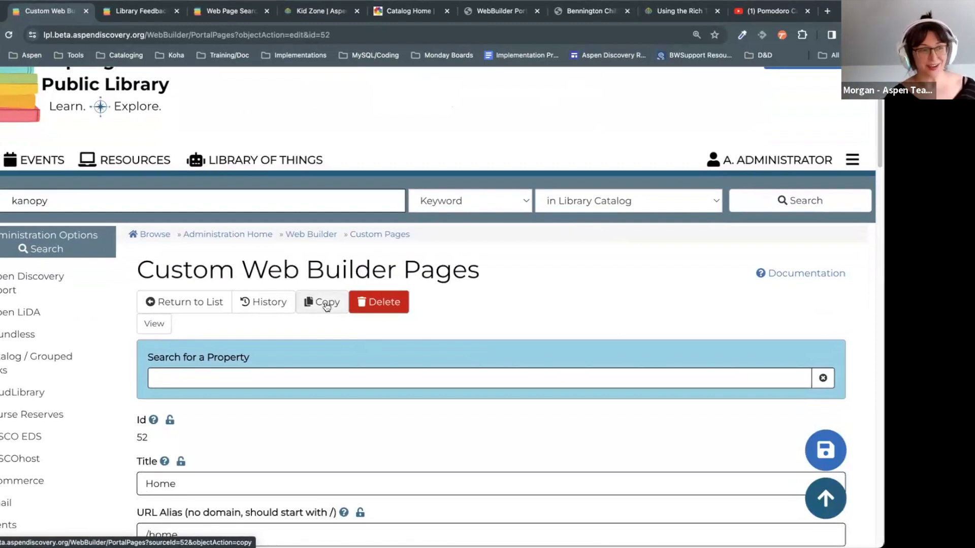
scroll(789, 307, down, 3)
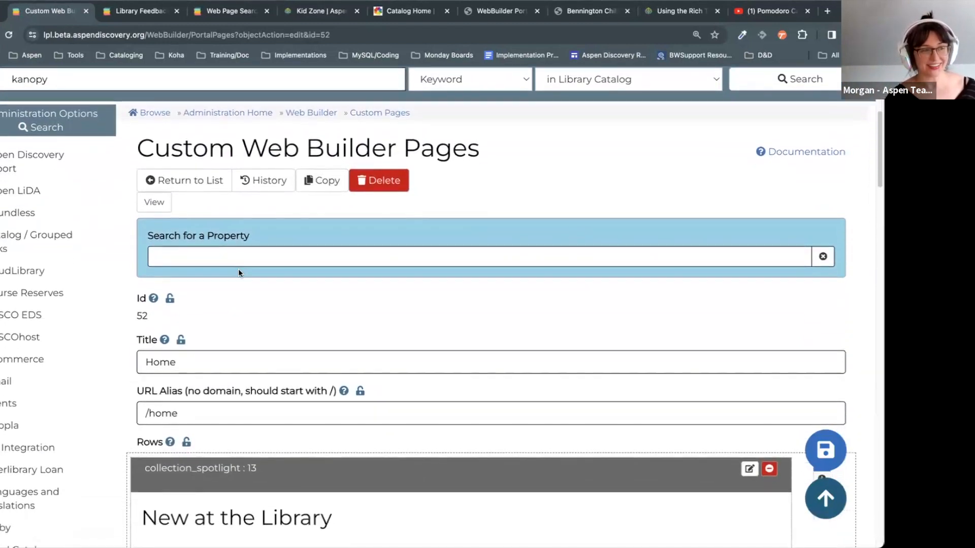
click(322, 180)
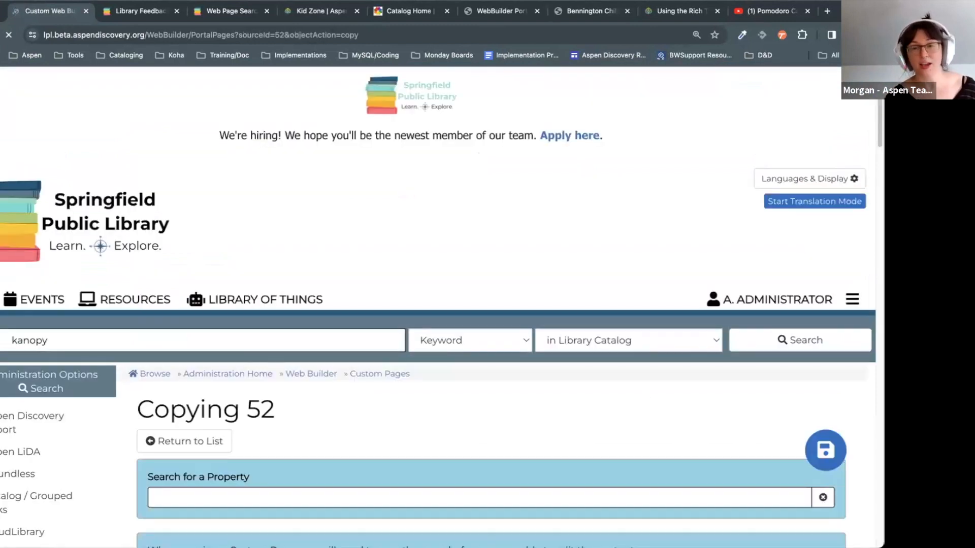
Step: Inspect the copy's Title 'Home' and URL Alias '/home' fields
scroll(519, 303, down, 7)
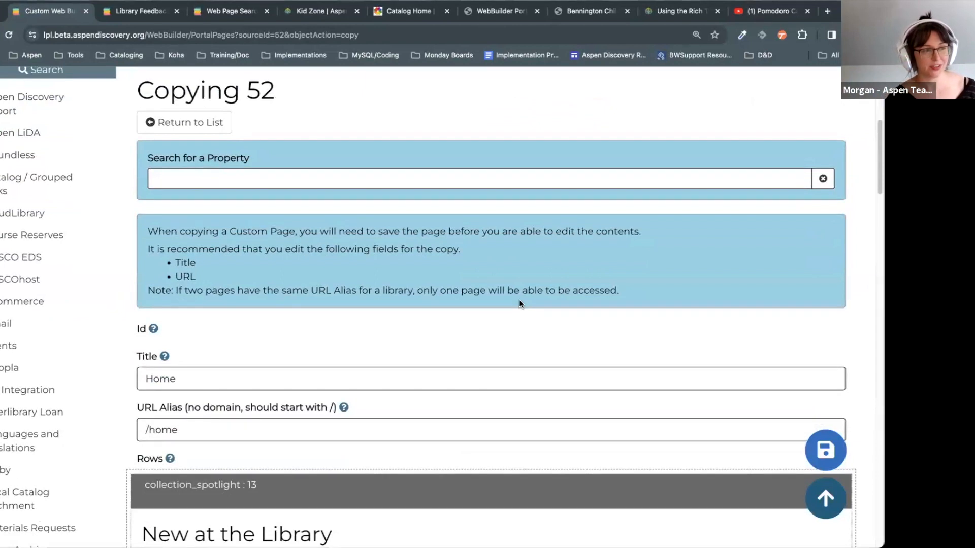
scroll(350, 285, down, 1)
drag(257, 322, 15, 316)
click(218, 323)
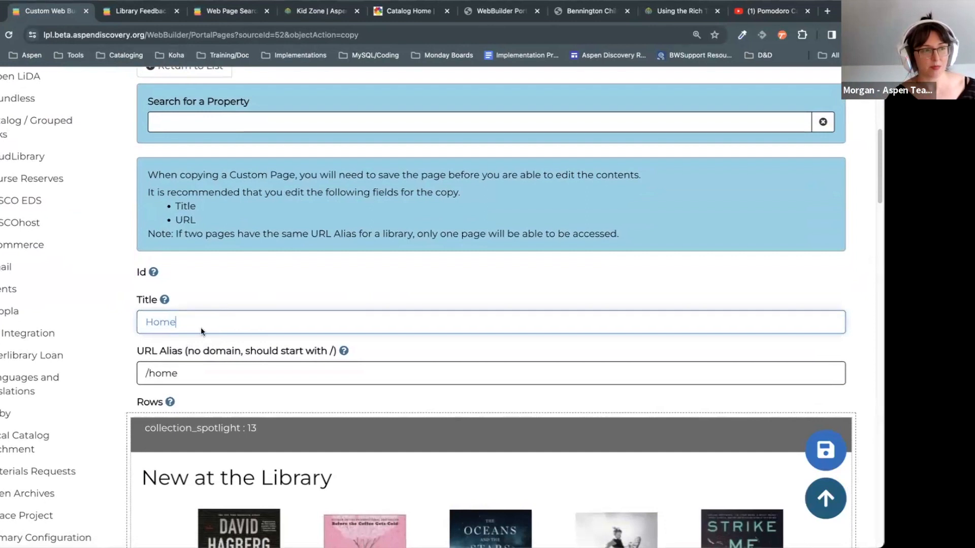
click(152, 376)
drag(155, 377, 148, 378)
click(196, 380)
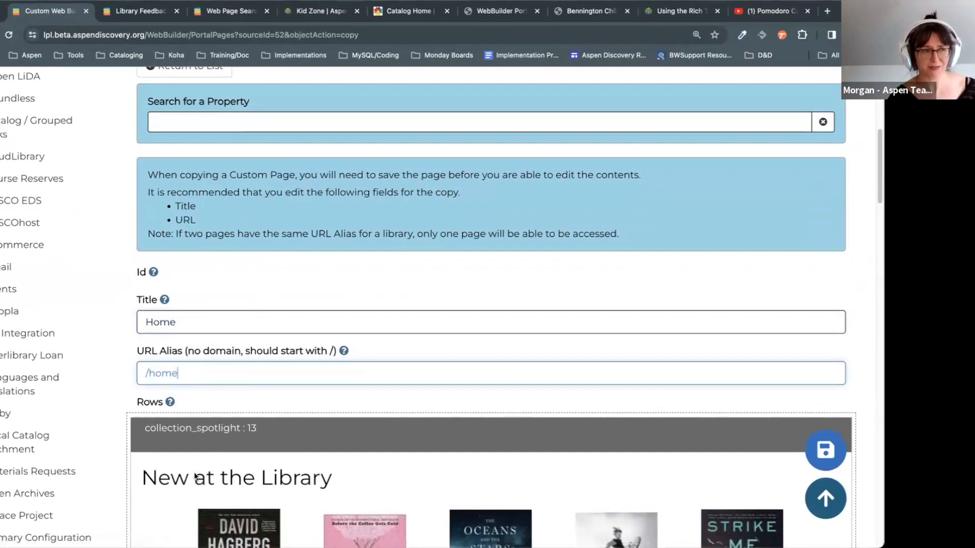
drag(619, 238, 106, 186)
click(106, 187)
click(375, 321)
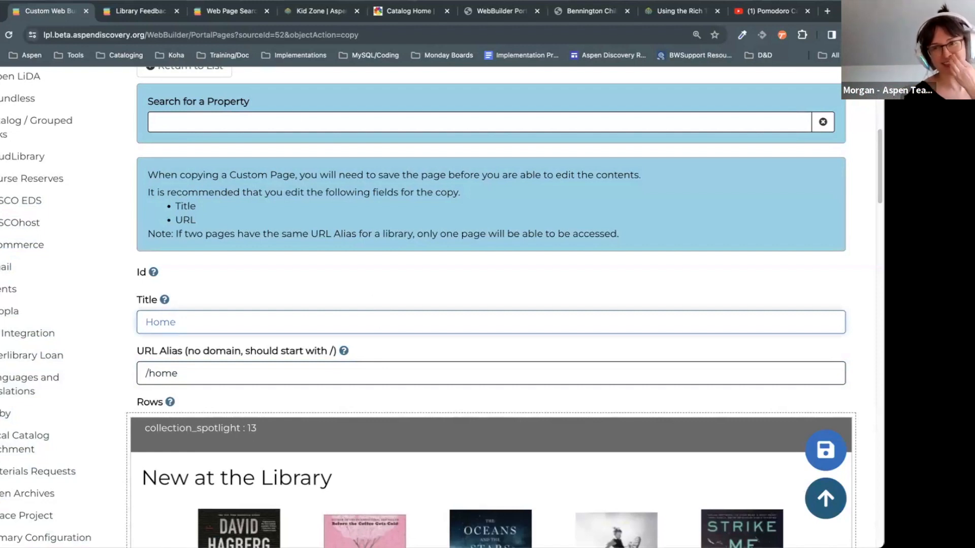
Step: Scroll through the copied page's content rows without saving
scroll(388, 331, up, 5)
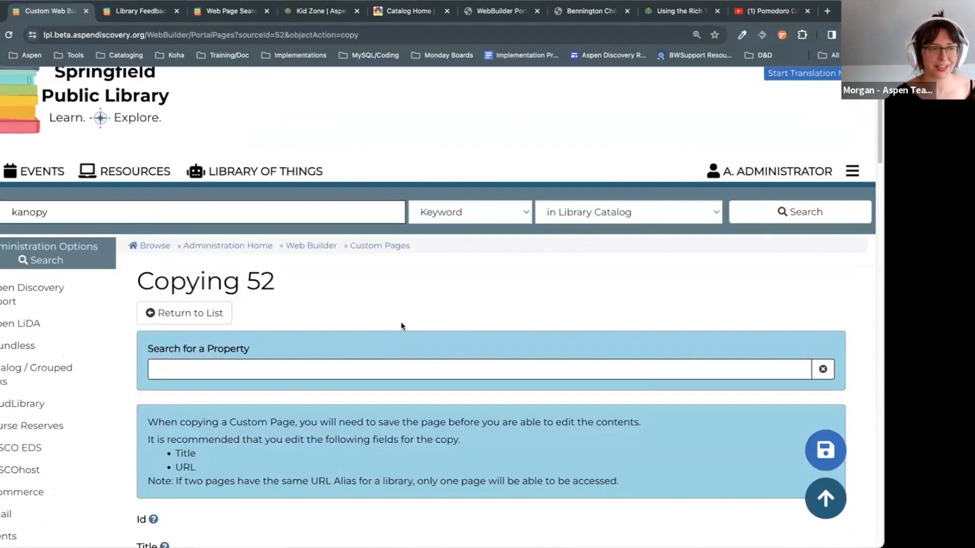
click(607, 331)
scroll(606, 331, down, 3)
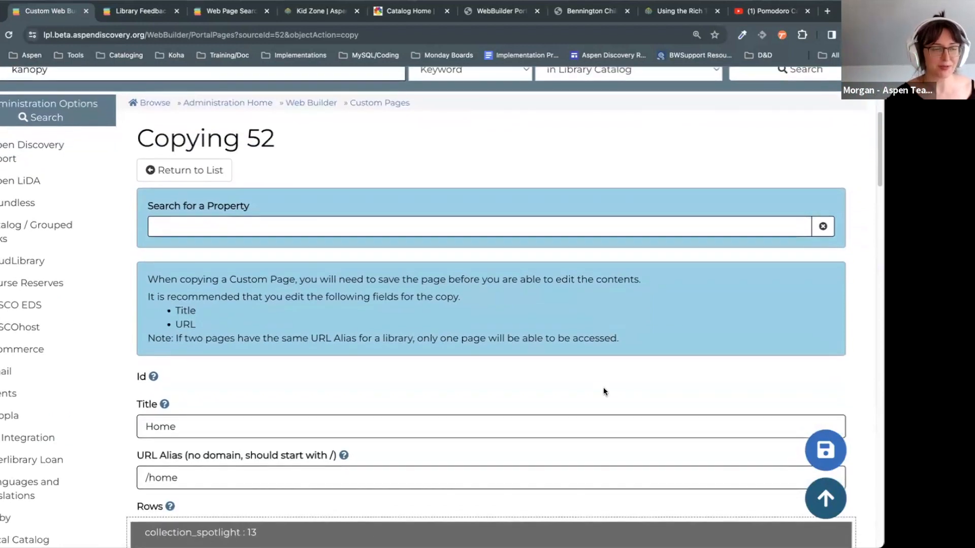
scroll(605, 392, down, 1)
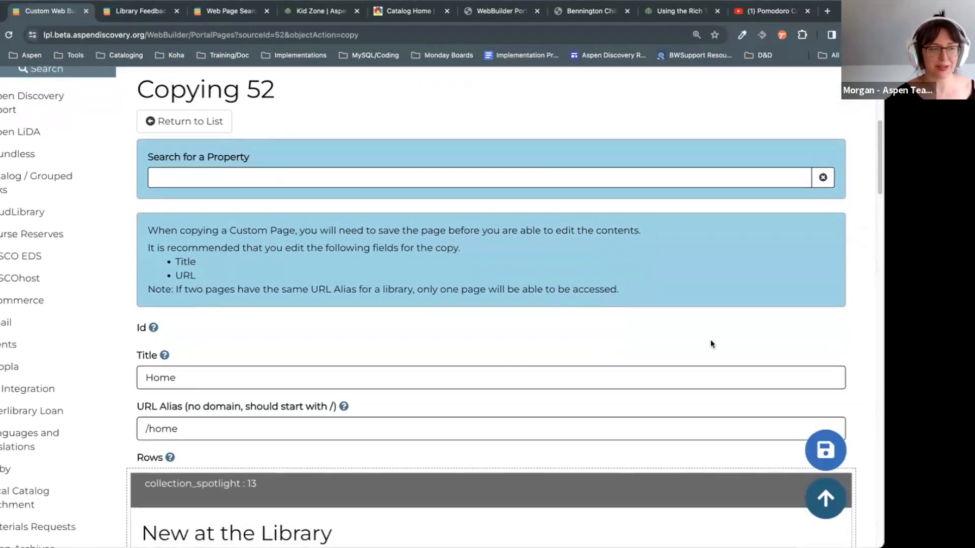
scroll(709, 341, up, 1)
scroll(491, 315, up, 1)
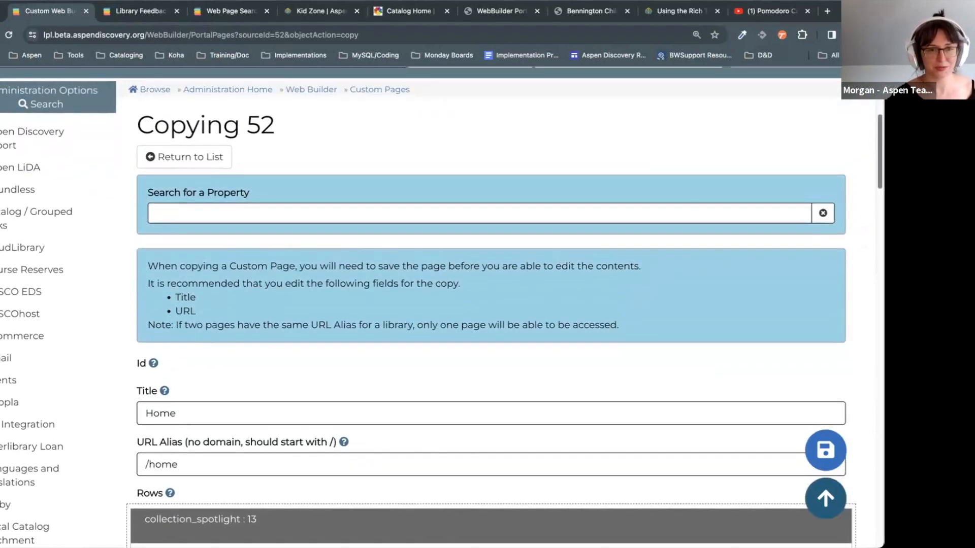
scroll(844, 170, up, 2)
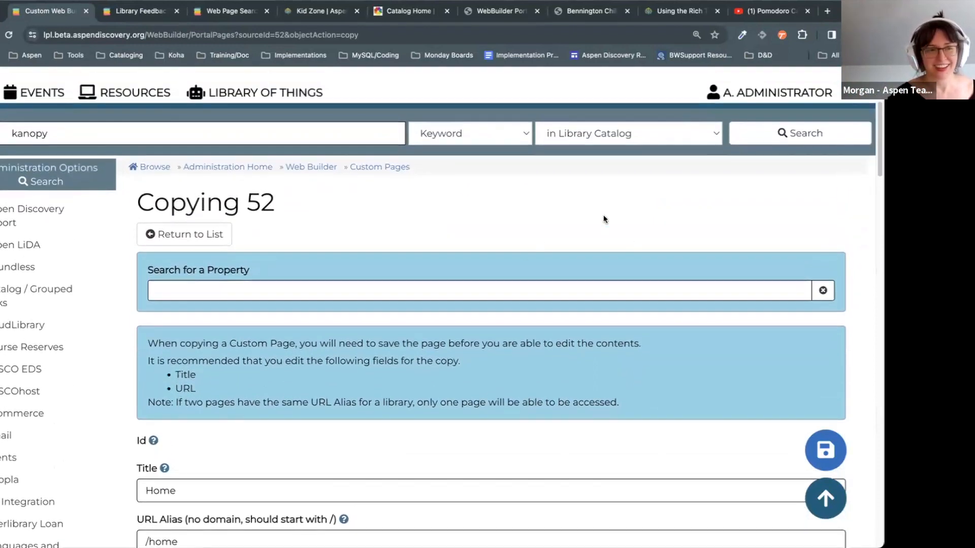
scroll(750, 188, down, 1)
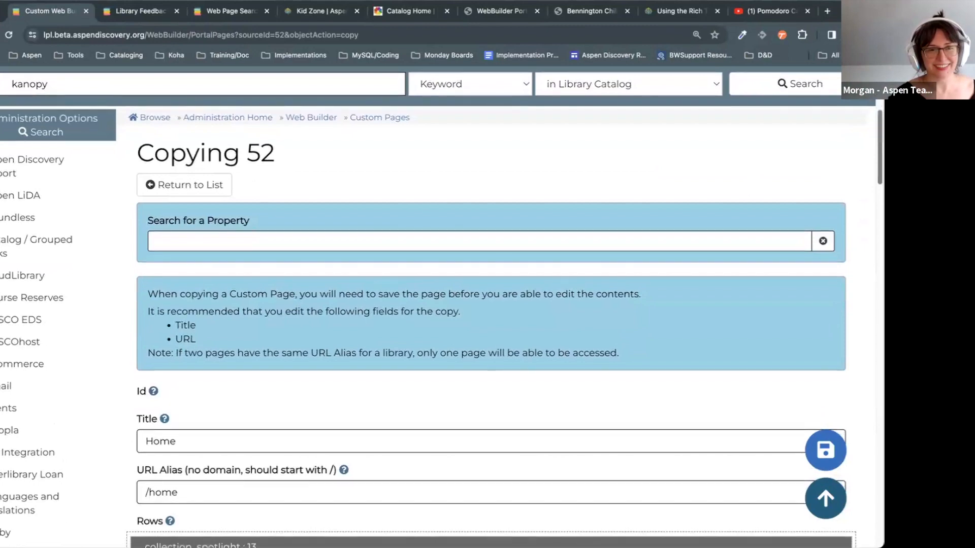
scroll(813, 151, down, 20)
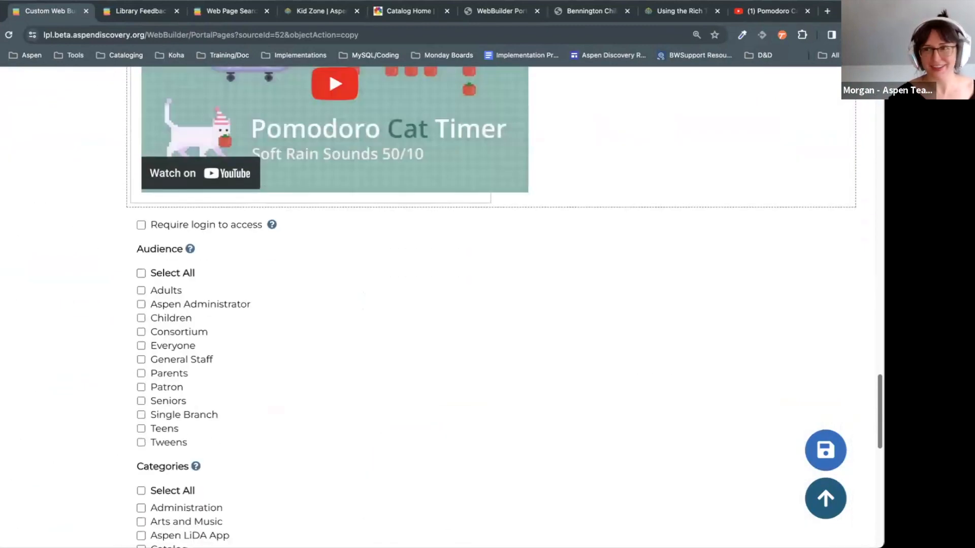
scroll(812, 175, up, 20)
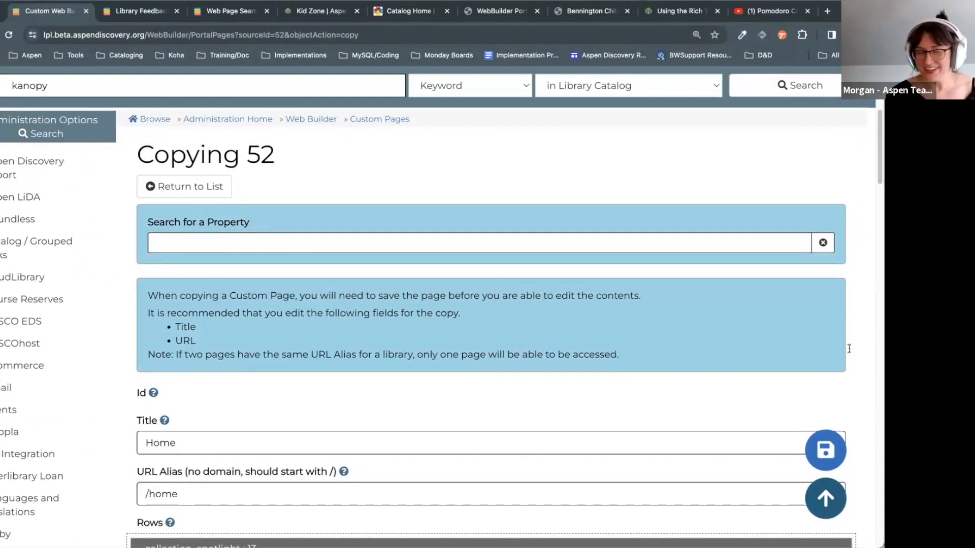
scroll(345, 400, down, 10)
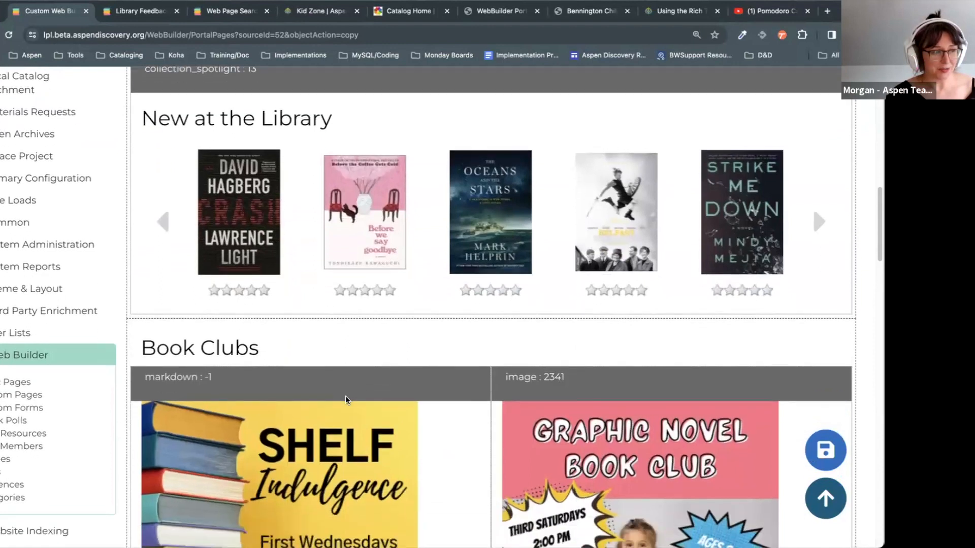
scroll(346, 400, down, 1)
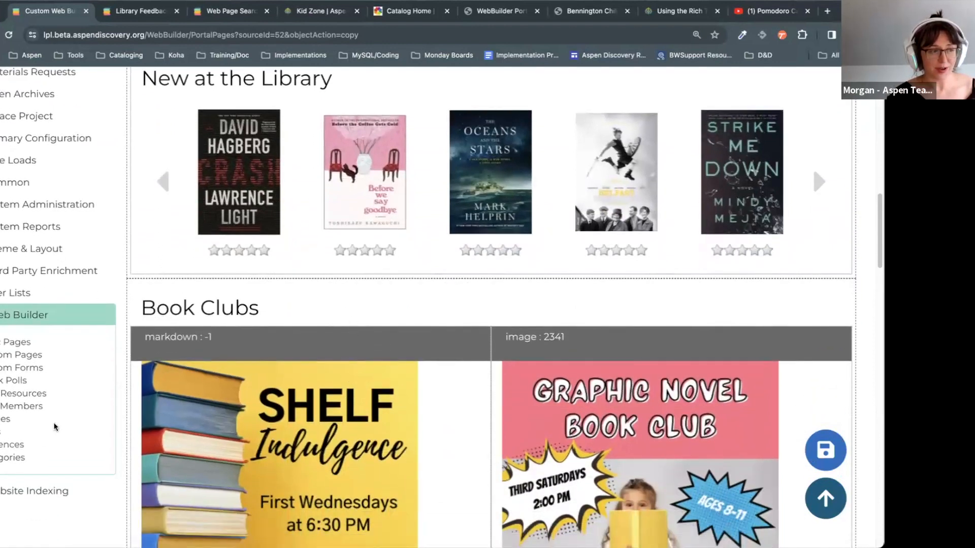
scroll(72, 420, down, 1)
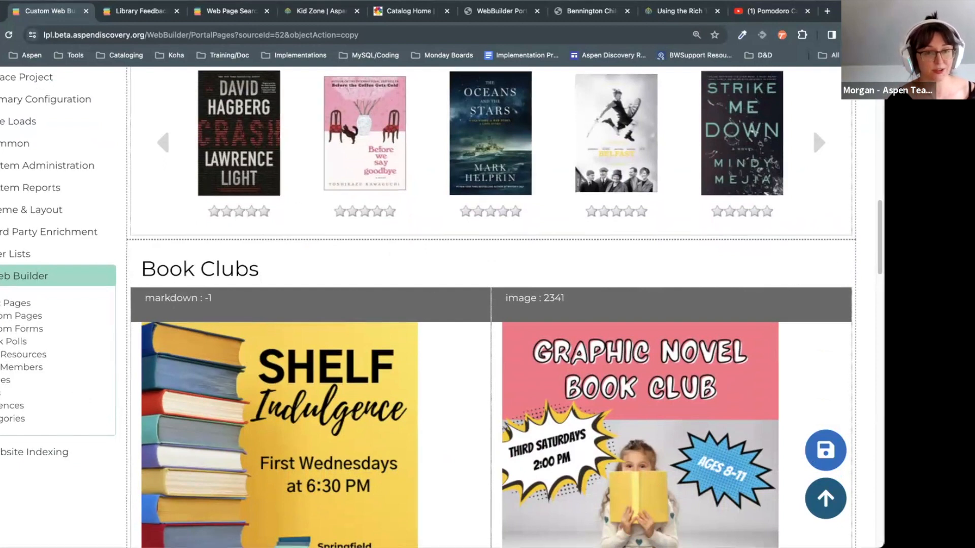
scroll(839, 258, up, 2)
scroll(845, 224, down, 1)
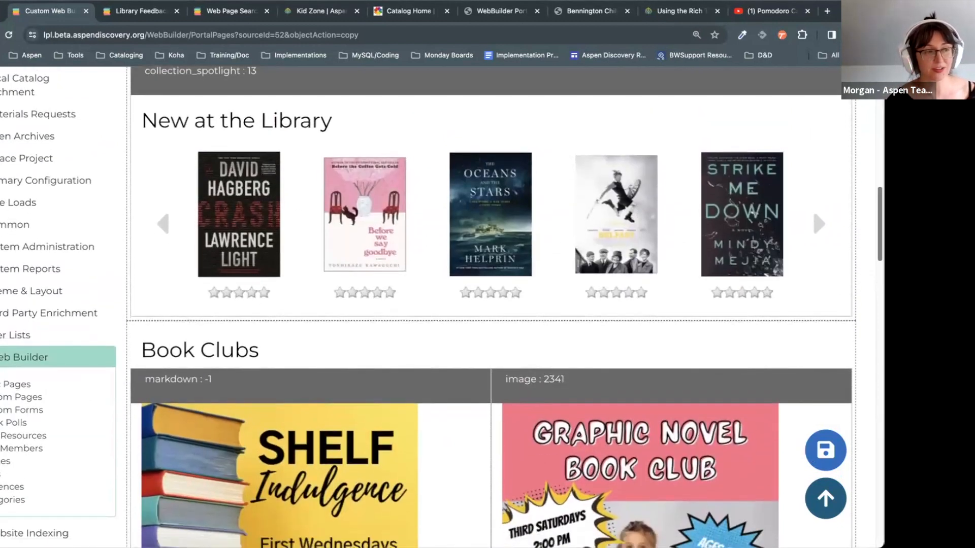
scroll(845, 225, up, 15)
Step: Switch to the Help Center's Using the Rich Text Editor article and glance at WEB BUILDER topics
click(676, 17)
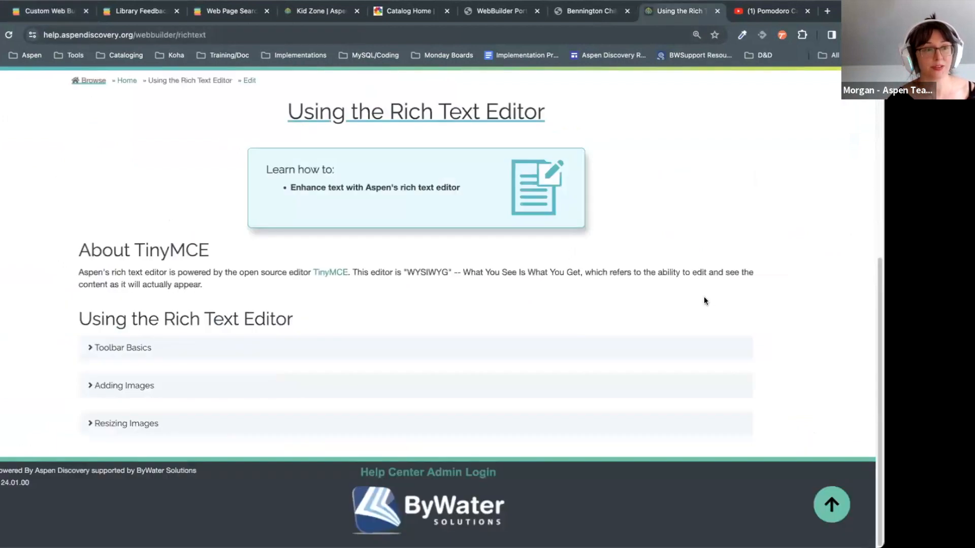
scroll(704, 296, up, 5)
click(553, 323)
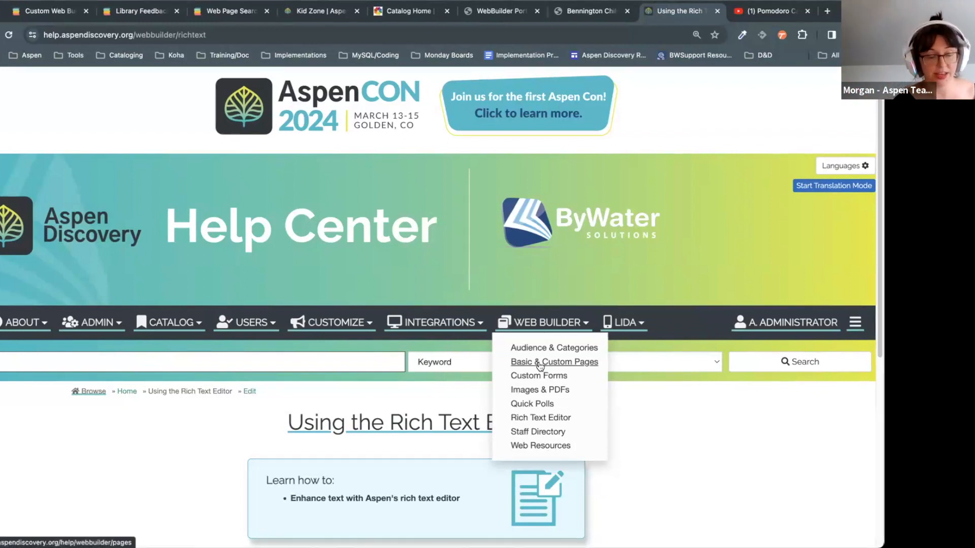
click(727, 459)
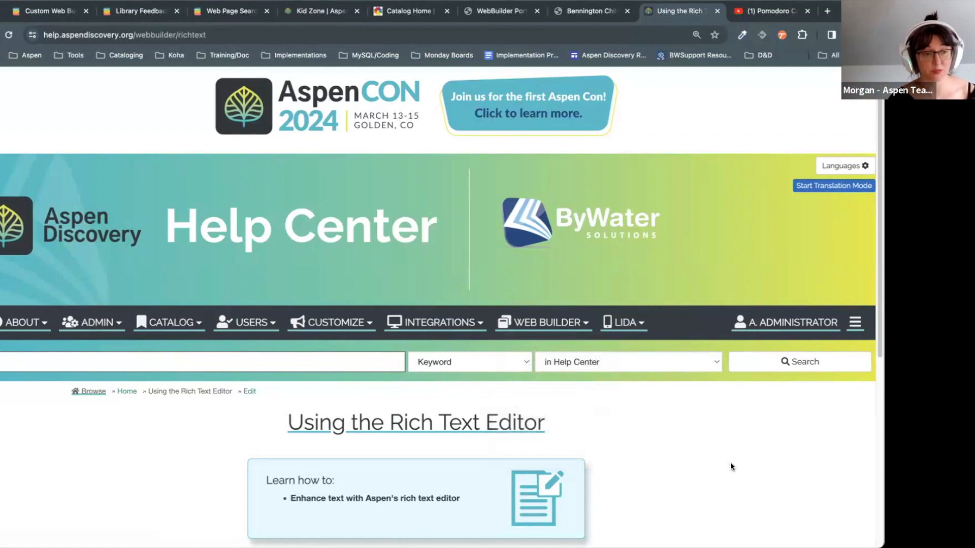
scroll(730, 462, down, 2)
scroll(731, 466, down, 1)
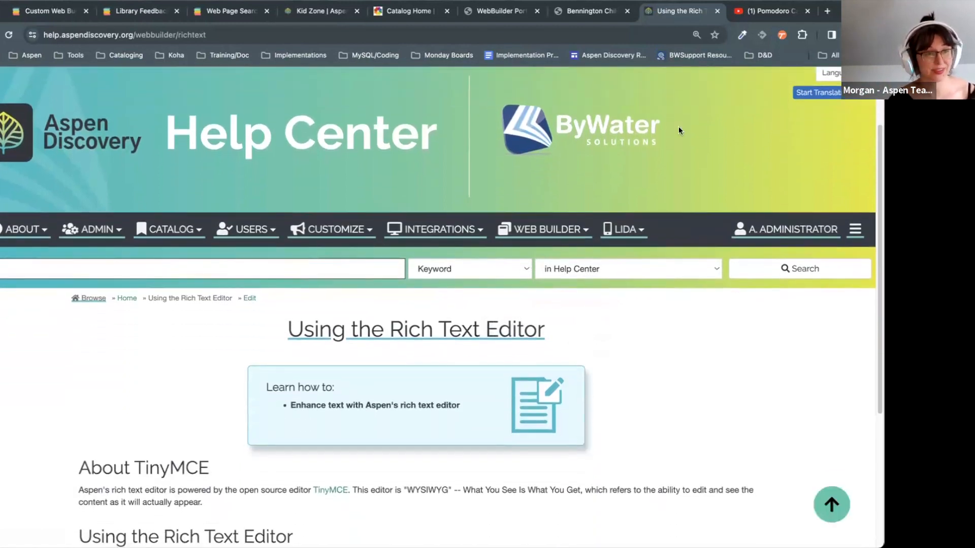